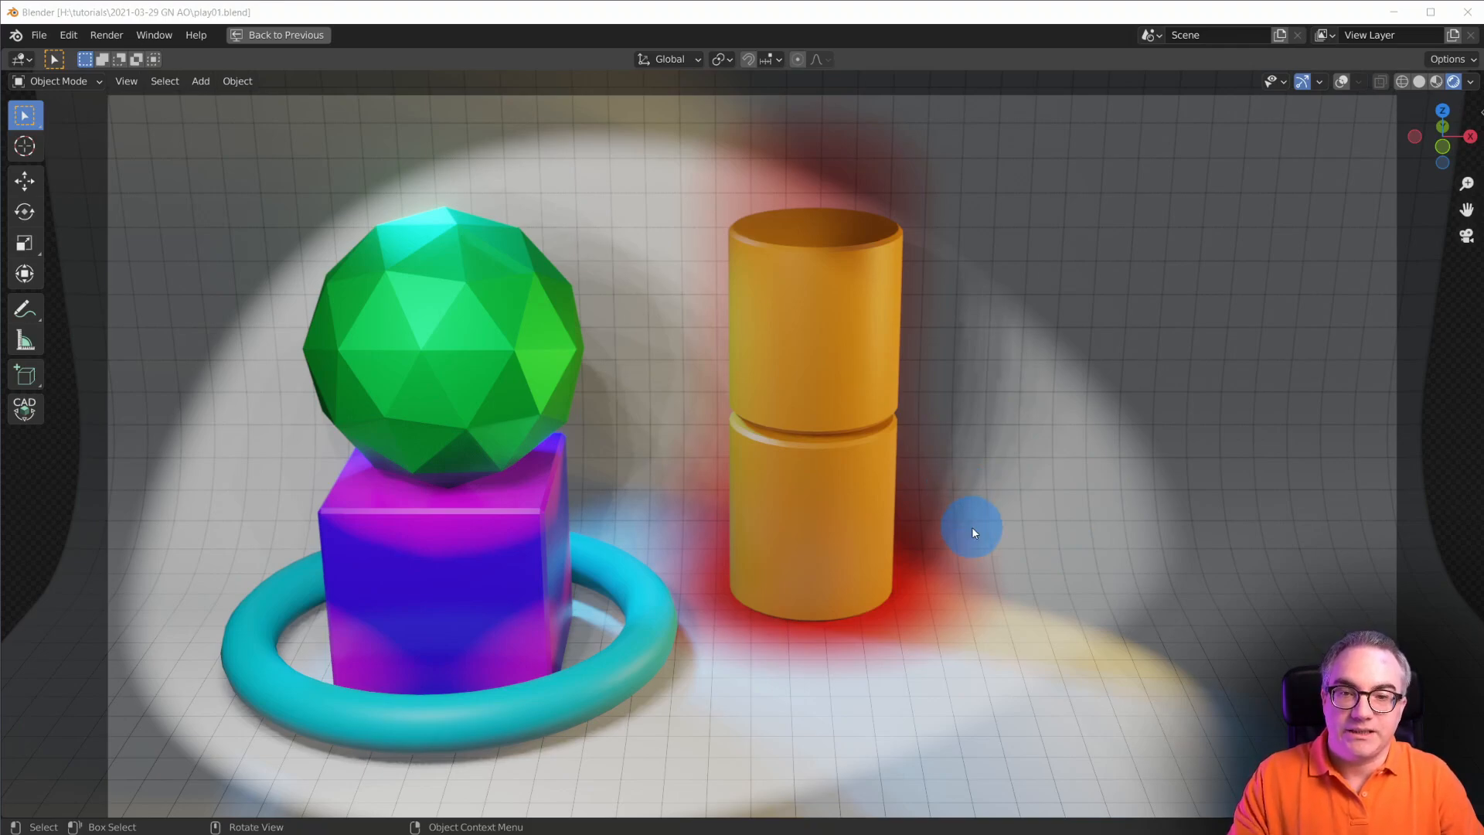
Reposition the stacked orange cylinders on the backdrop, slightly closer to the green icosphere.
click(842, 360)
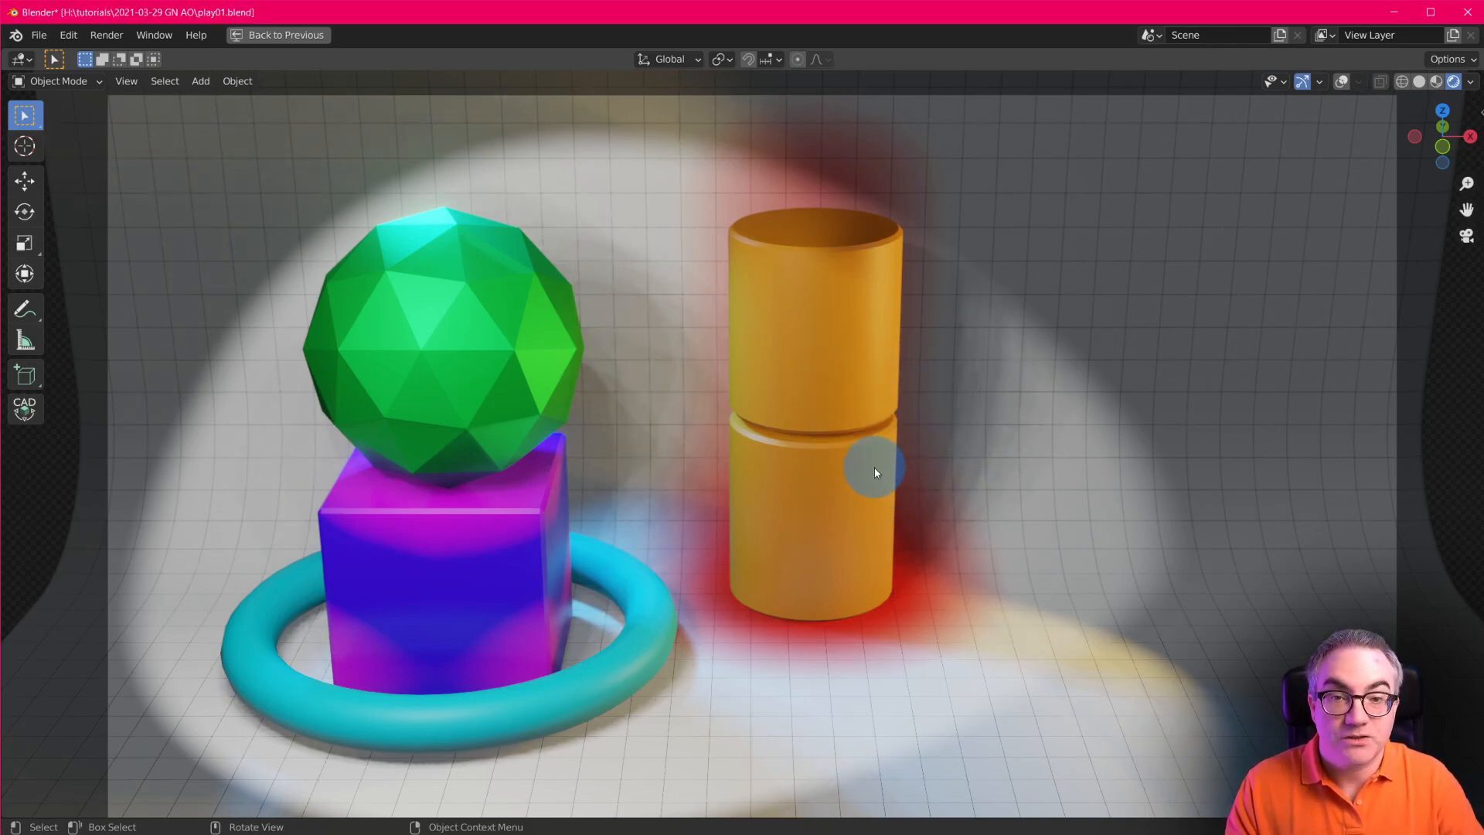
key(g)
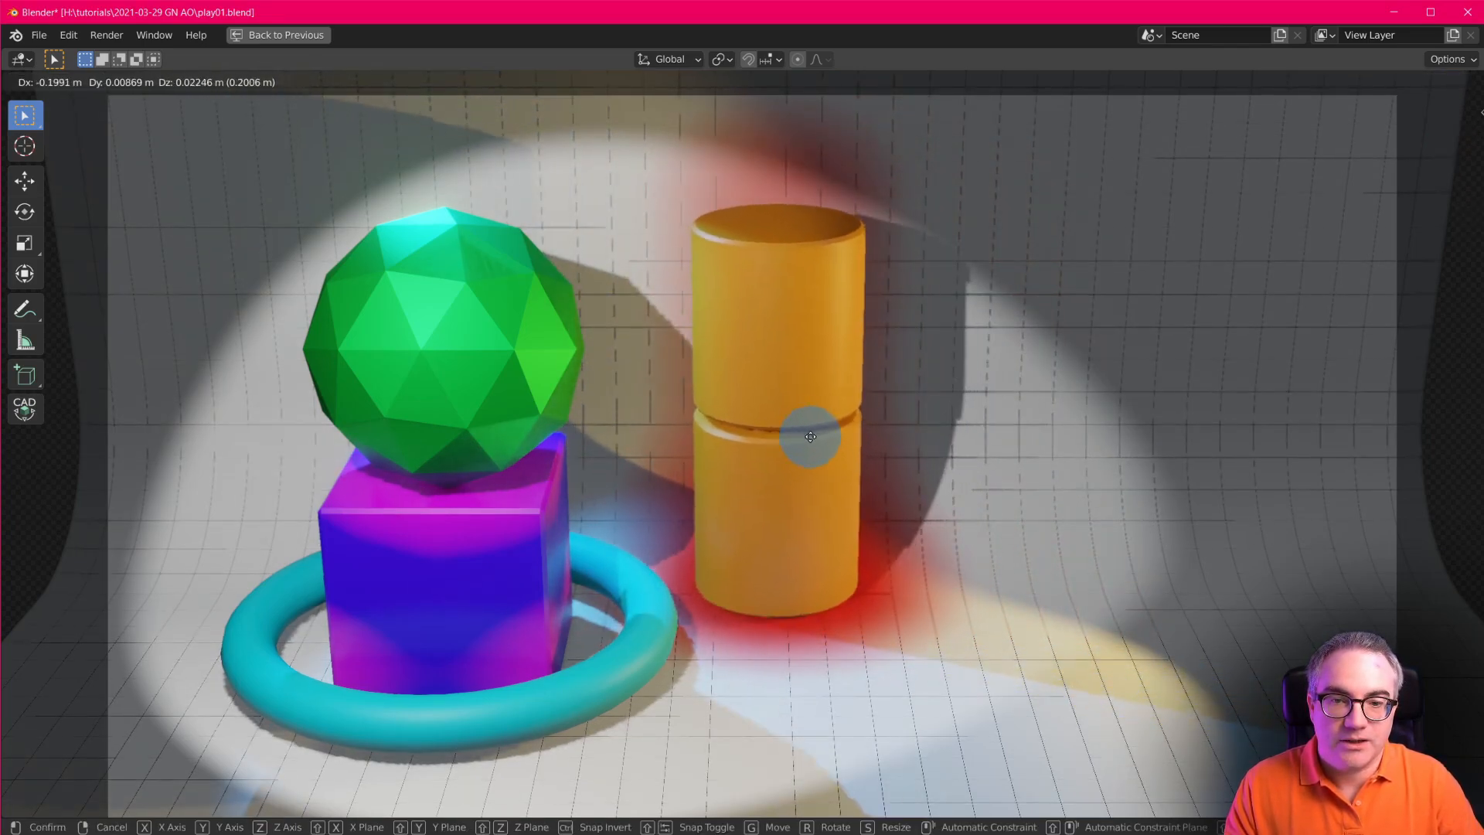
click(806, 435)
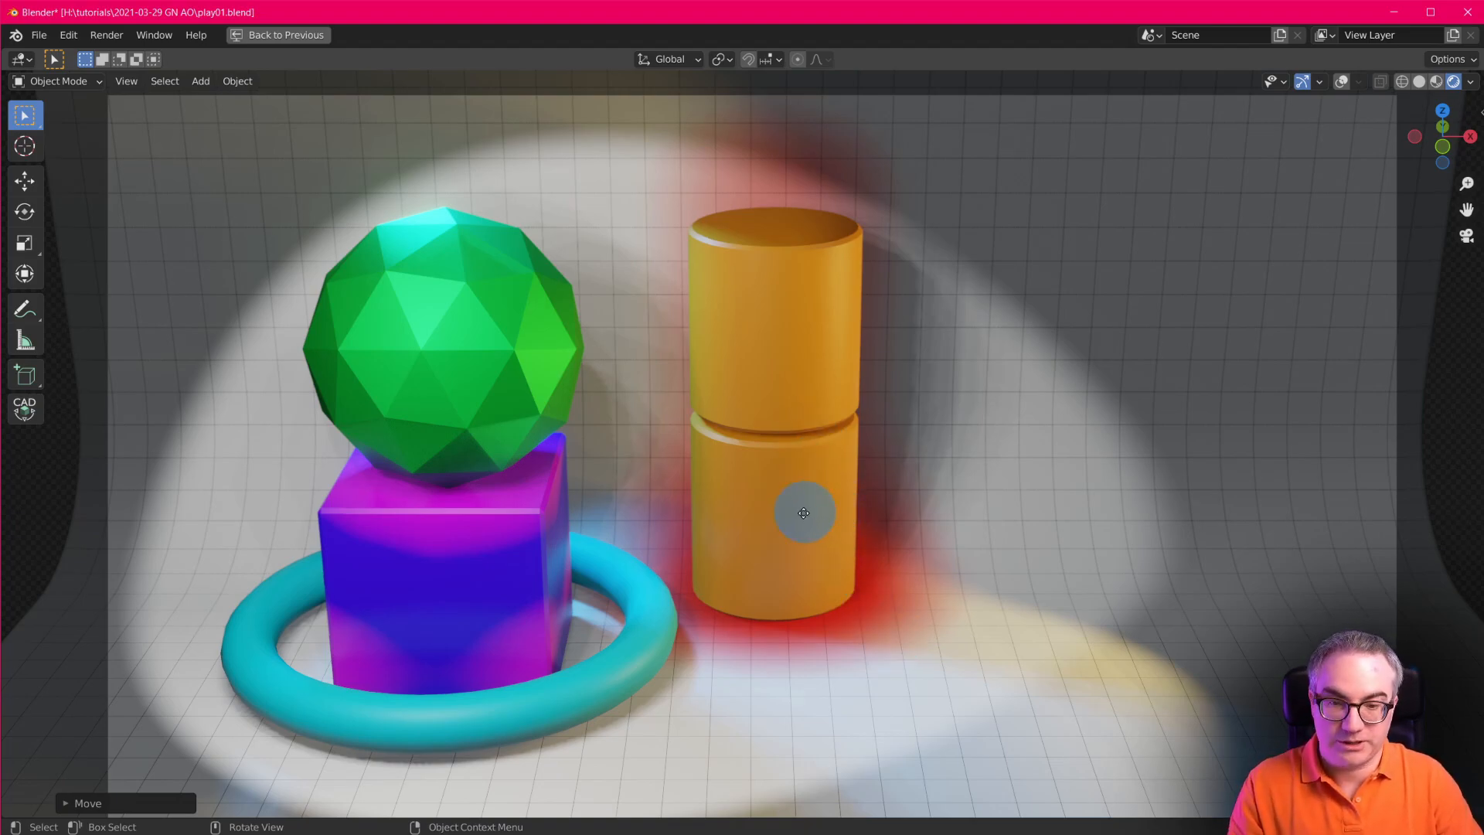
key(g)
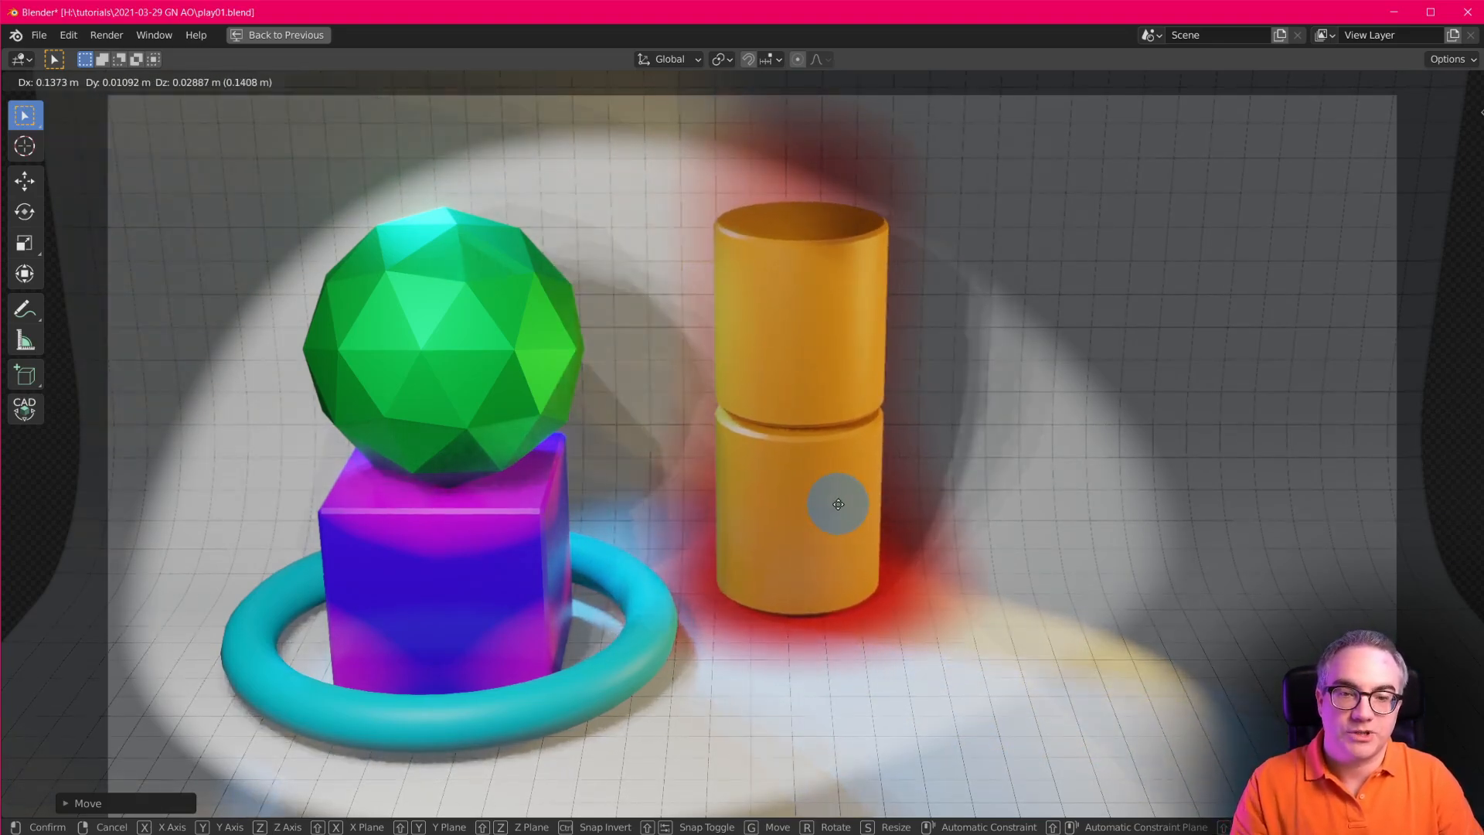
click(836, 507)
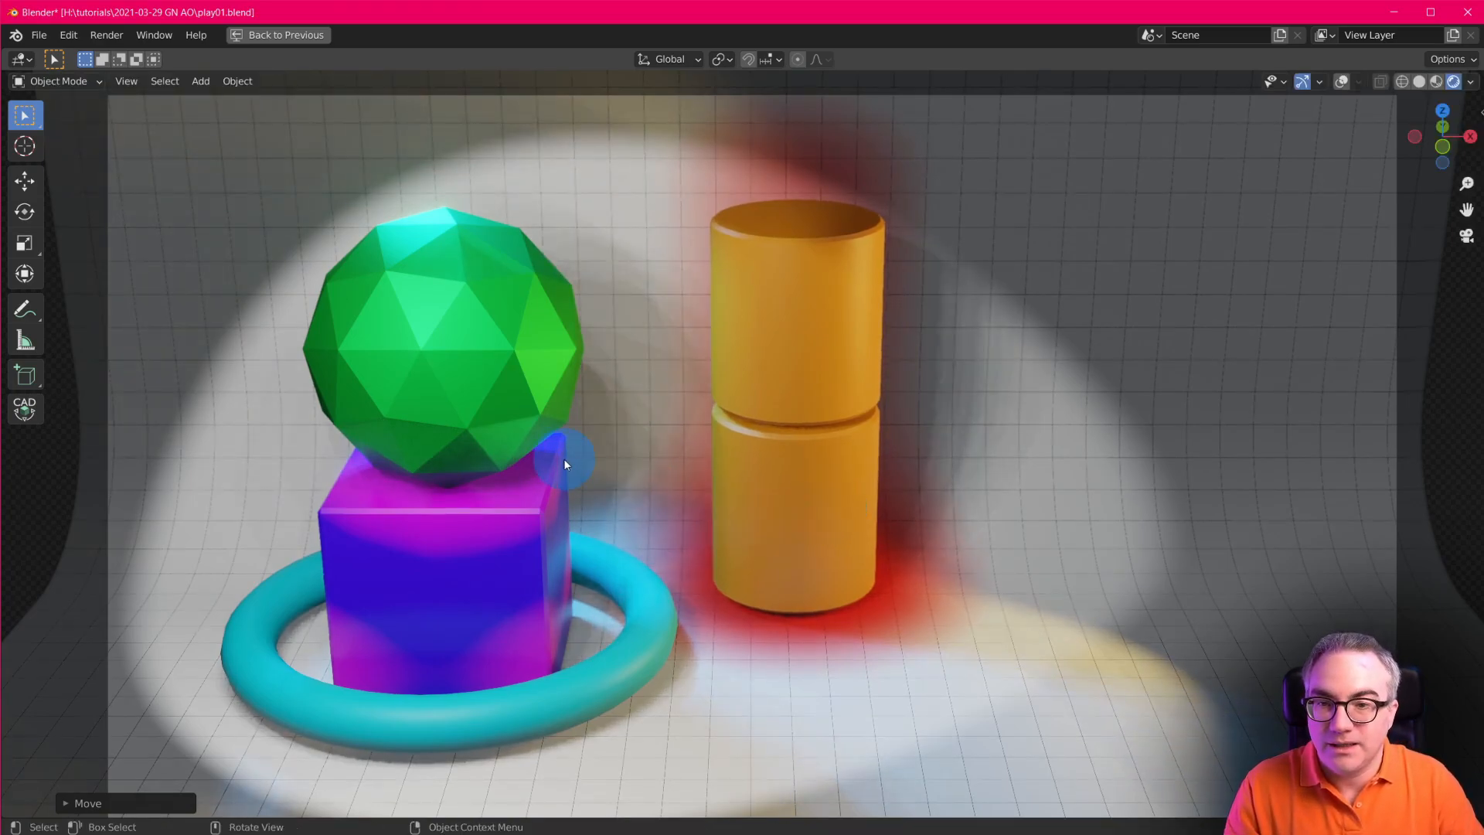
Try to move the blue cube inside the torus.
click(450, 601)
key(g)
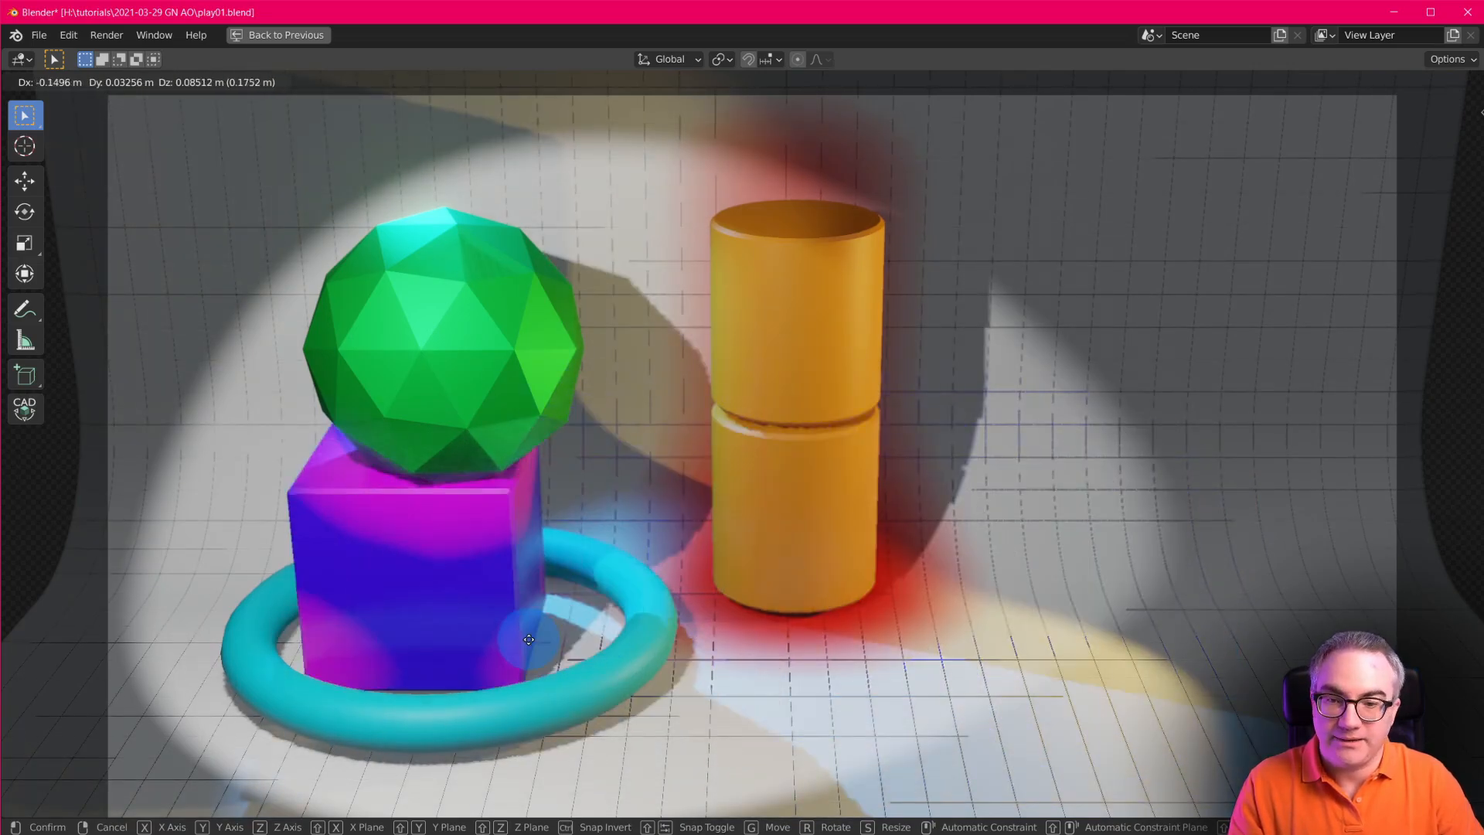
click(523, 518)
Raise the green icosphere slightly above the cube and nudge the cyan torus around the cube's base.
click(490, 391)
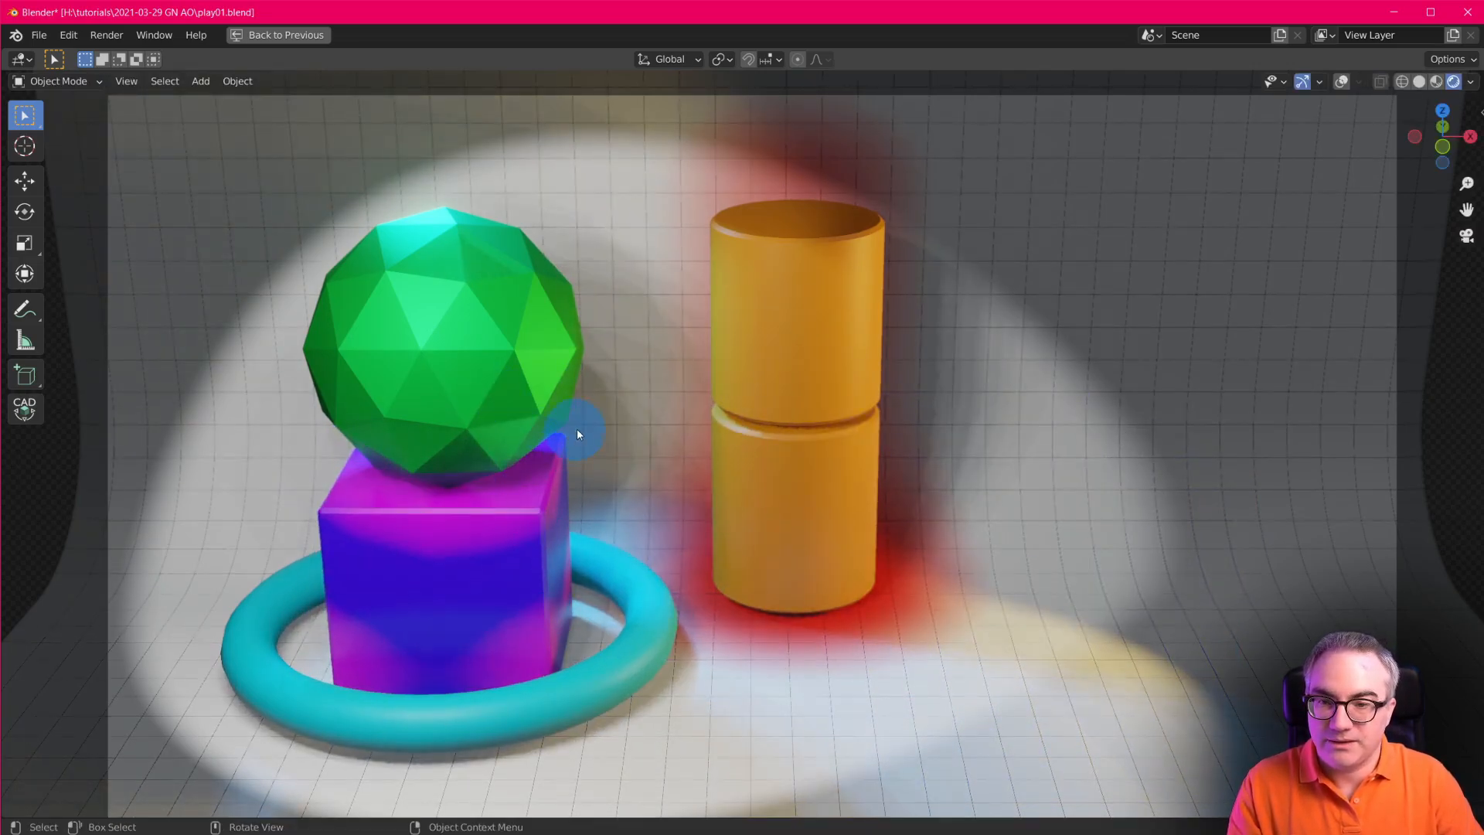
key(g)
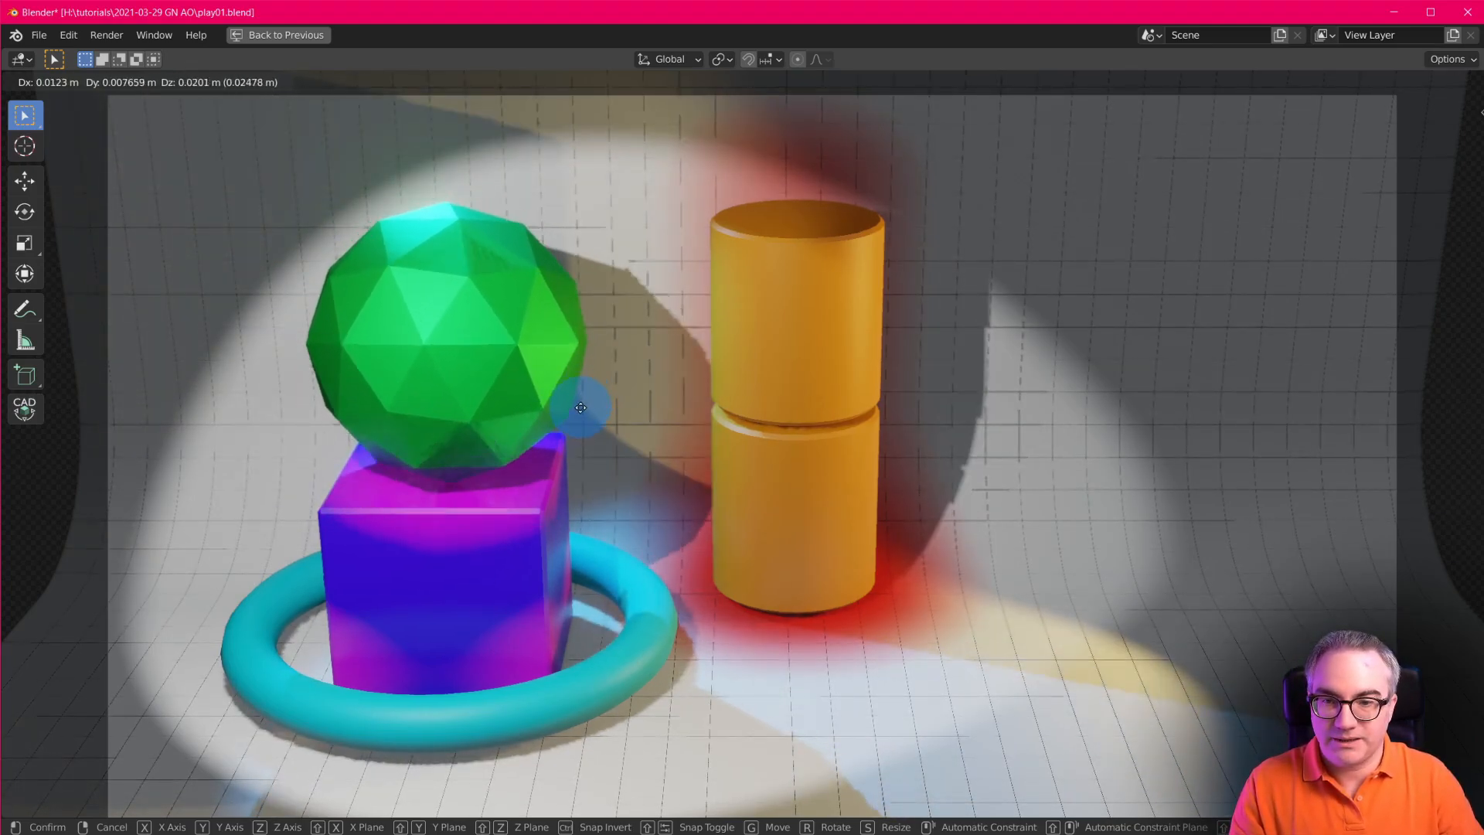
click(589, 392)
click(632, 679)
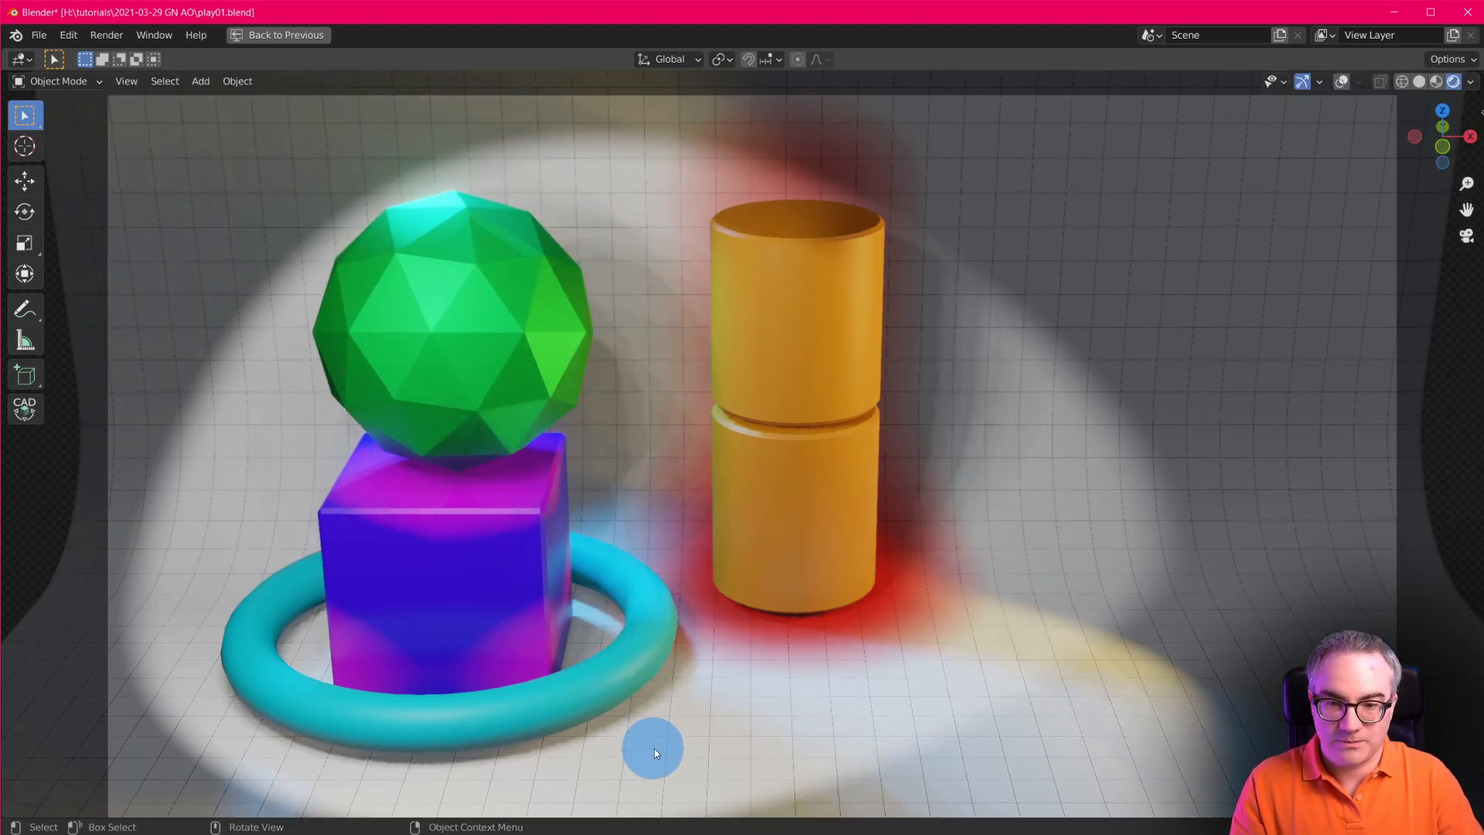
key(g)
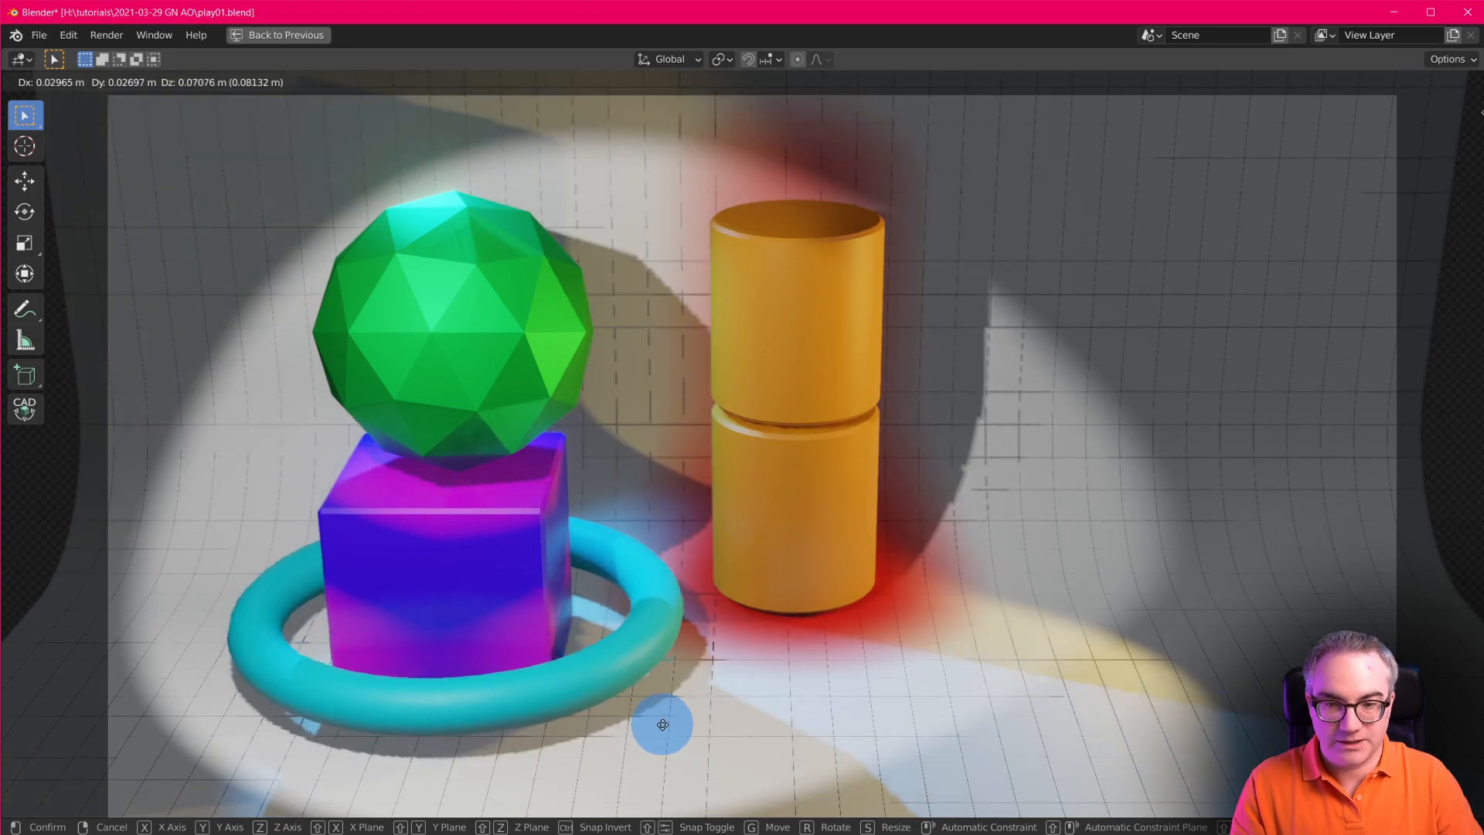
click(663, 747)
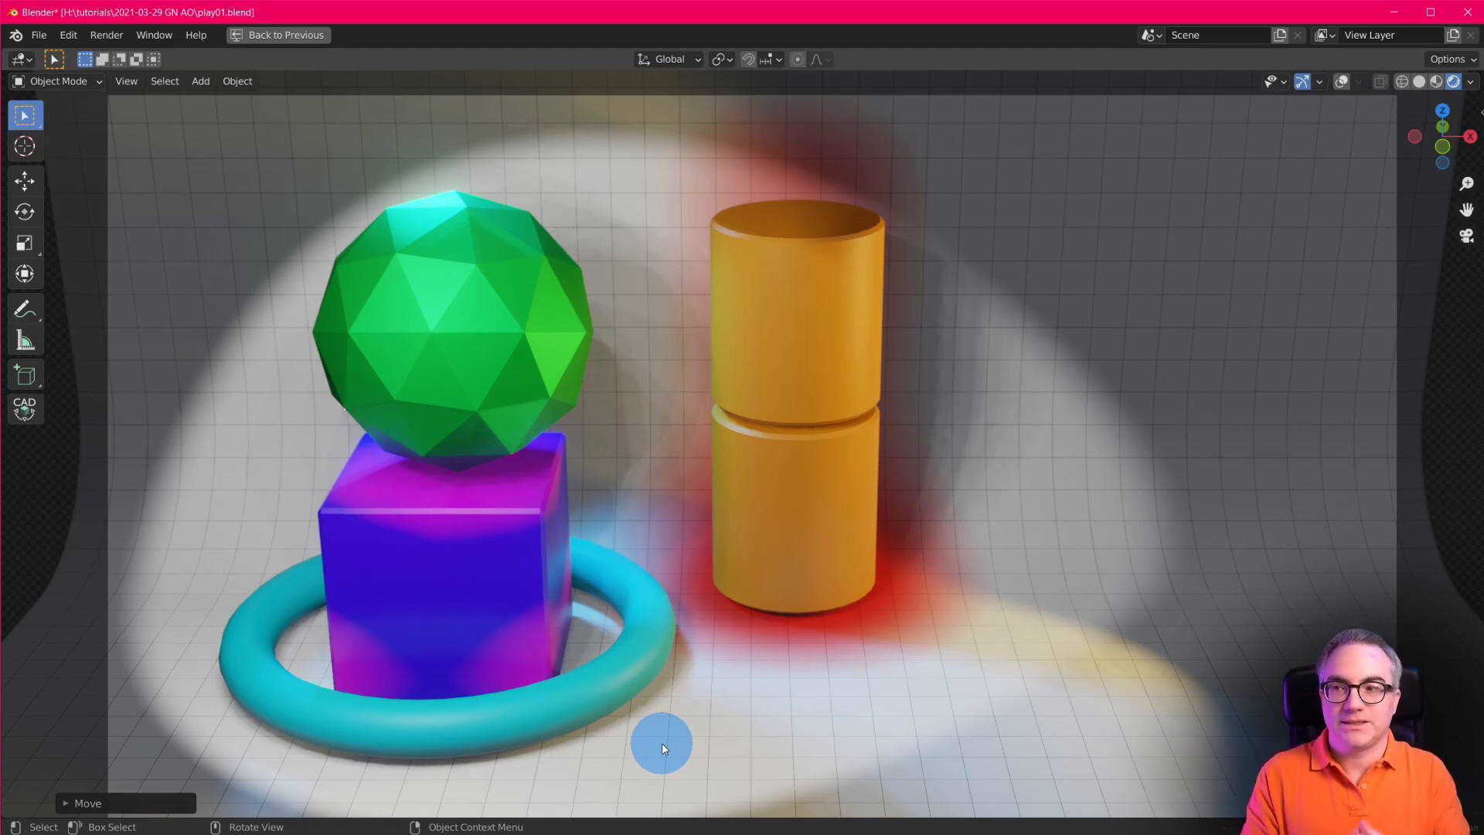
Restore the multi-editor layout and switch the render engine to Cycles.
key(ctrl+space)
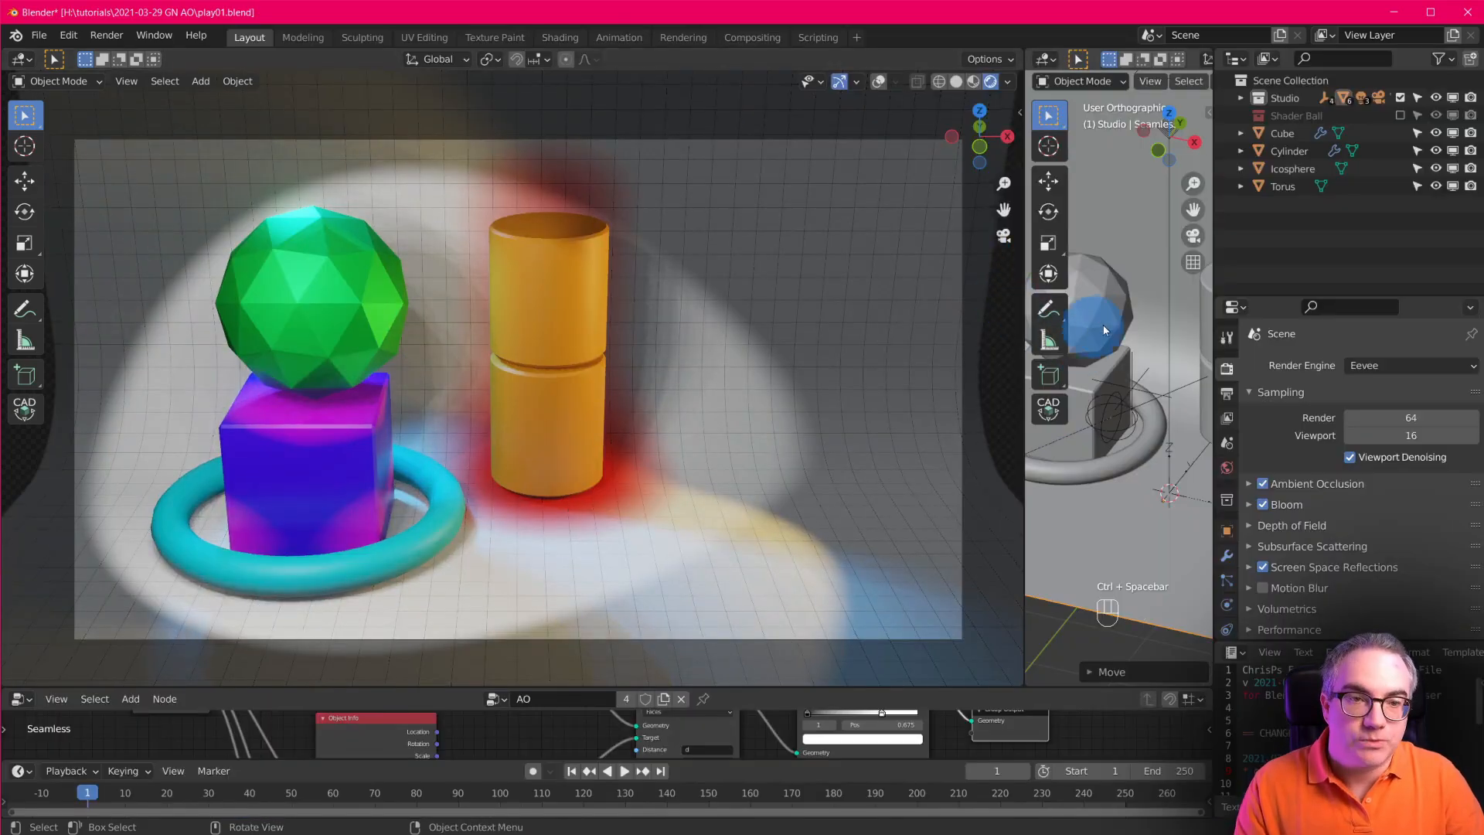
click(1379, 366)
click(1364, 421)
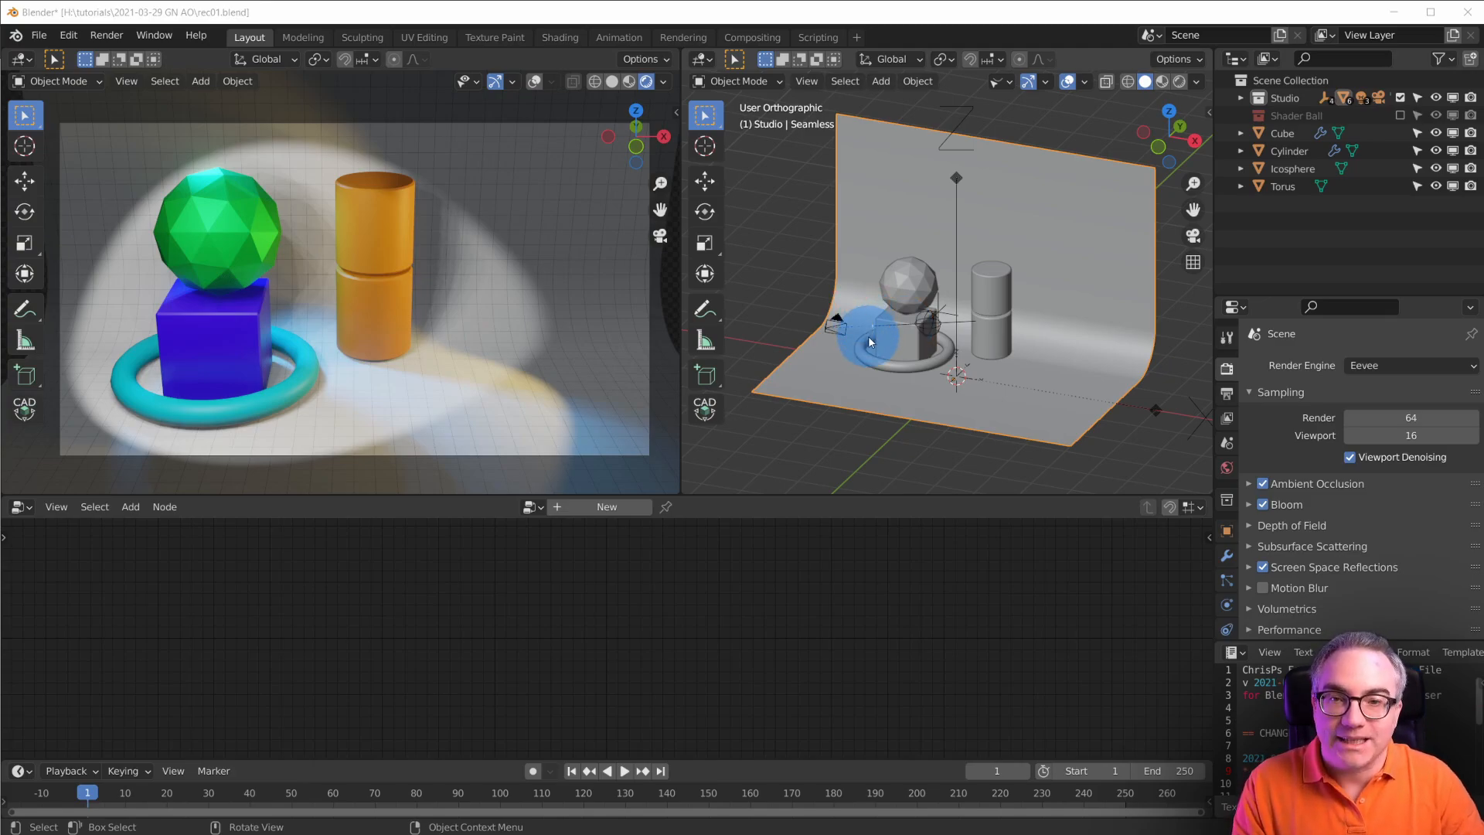
key(alt+Tab)
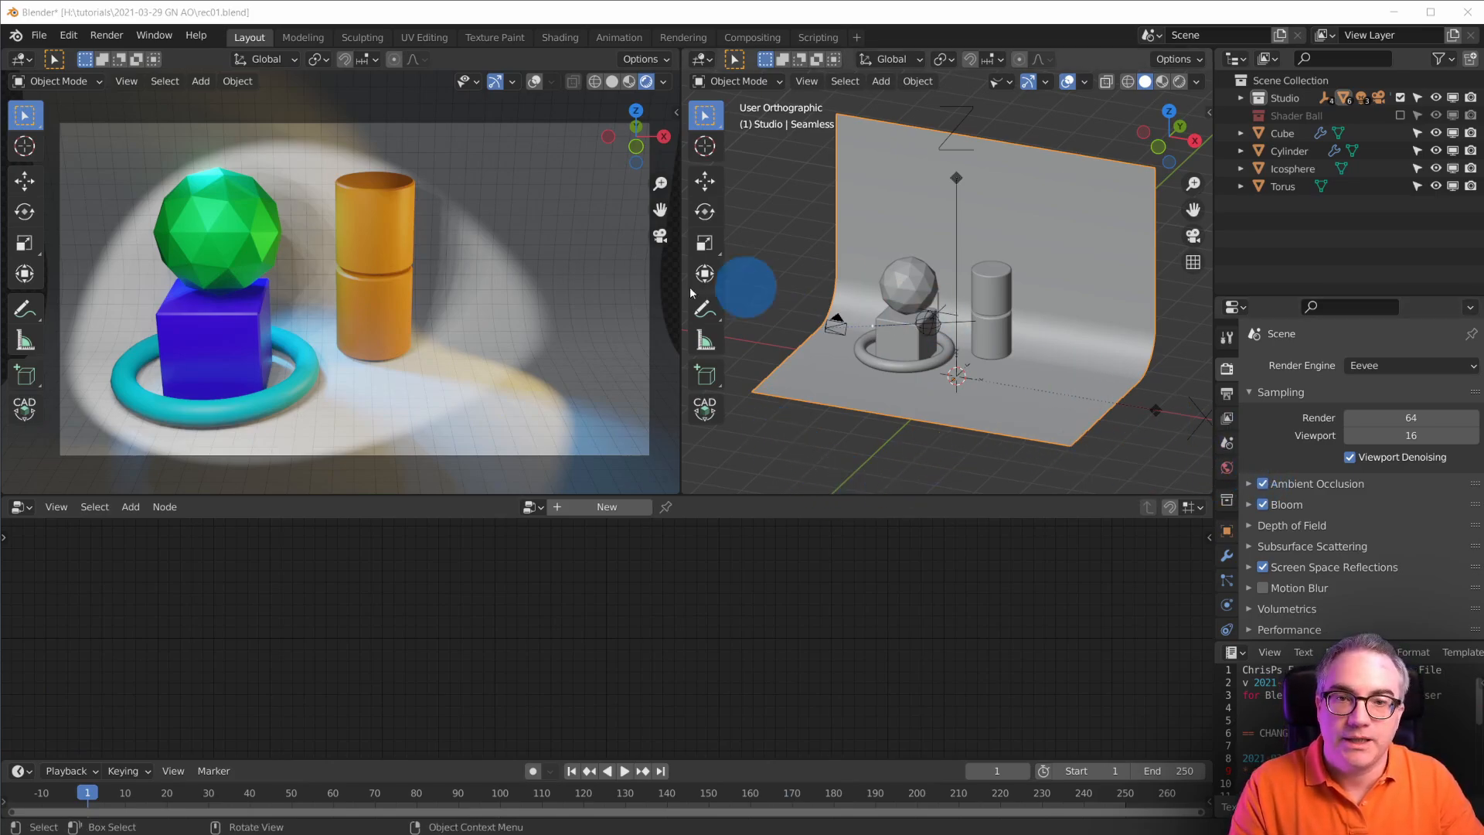
Compare the rendered view with Ambient Occlusion on and off, focusing on the gap between the orange cylinders.
click(1265, 482)
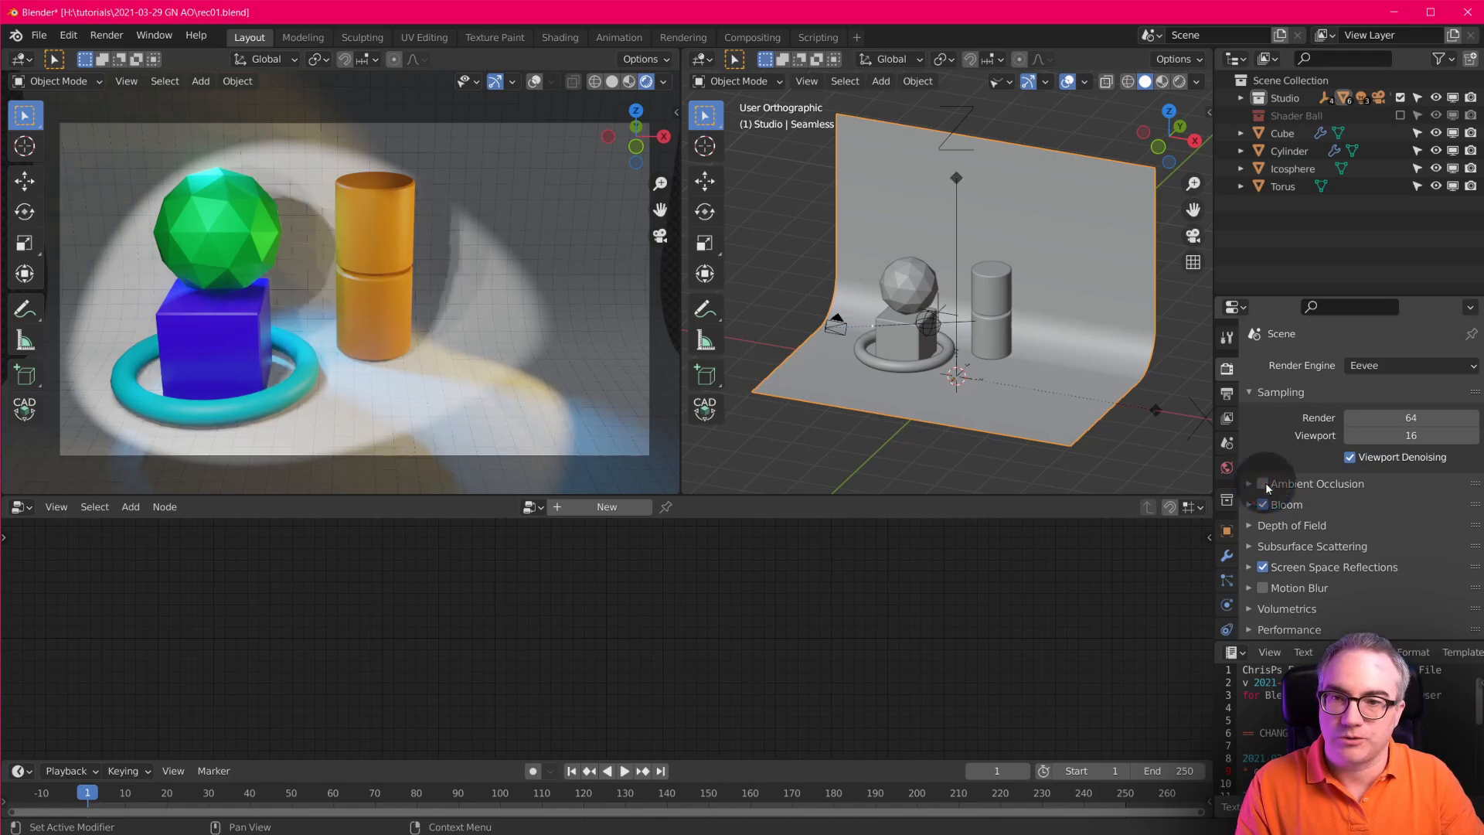
click(1265, 484)
click(1264, 484)
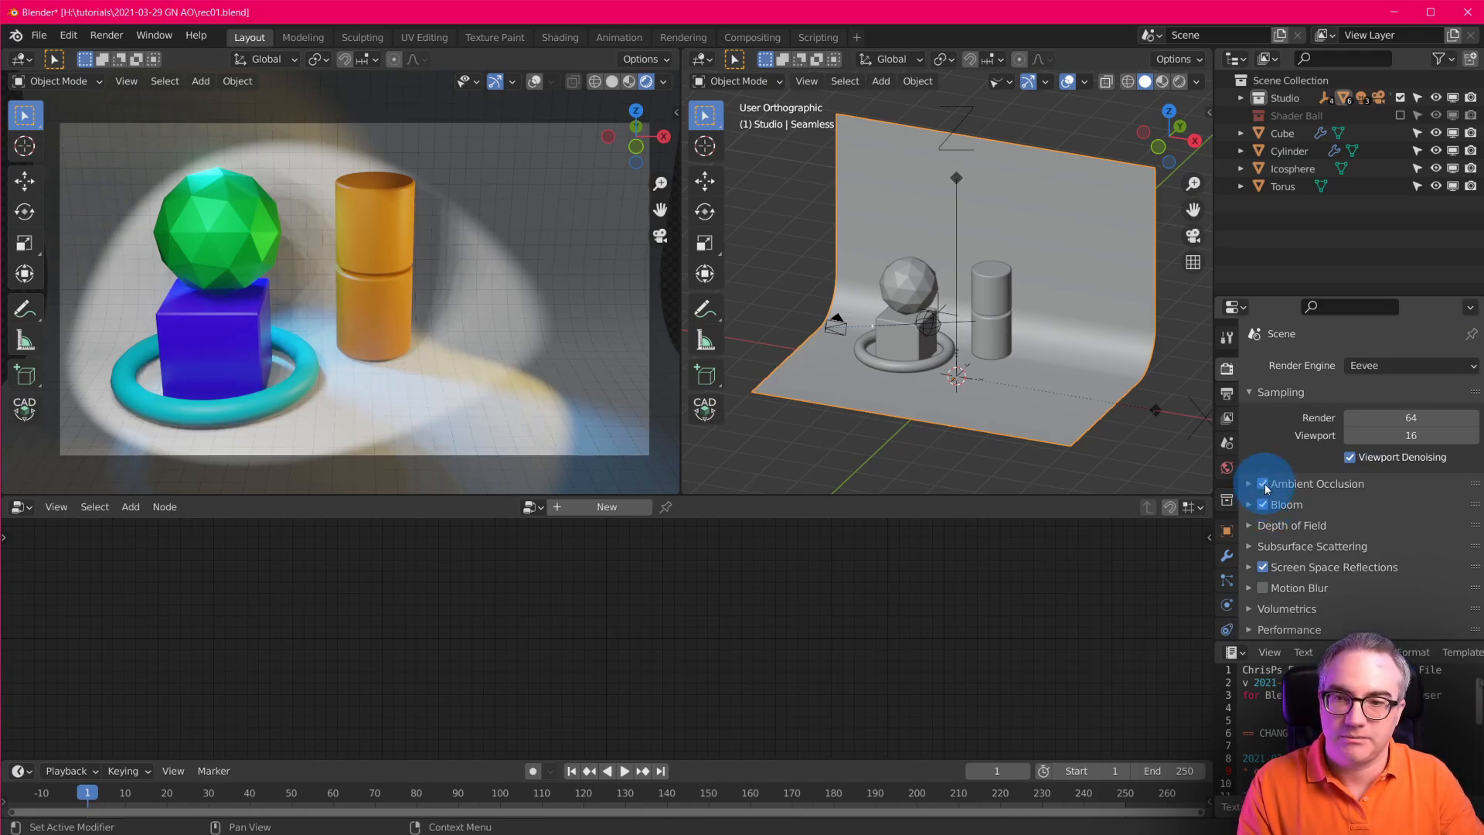
scroll(340, 346, up, 10)
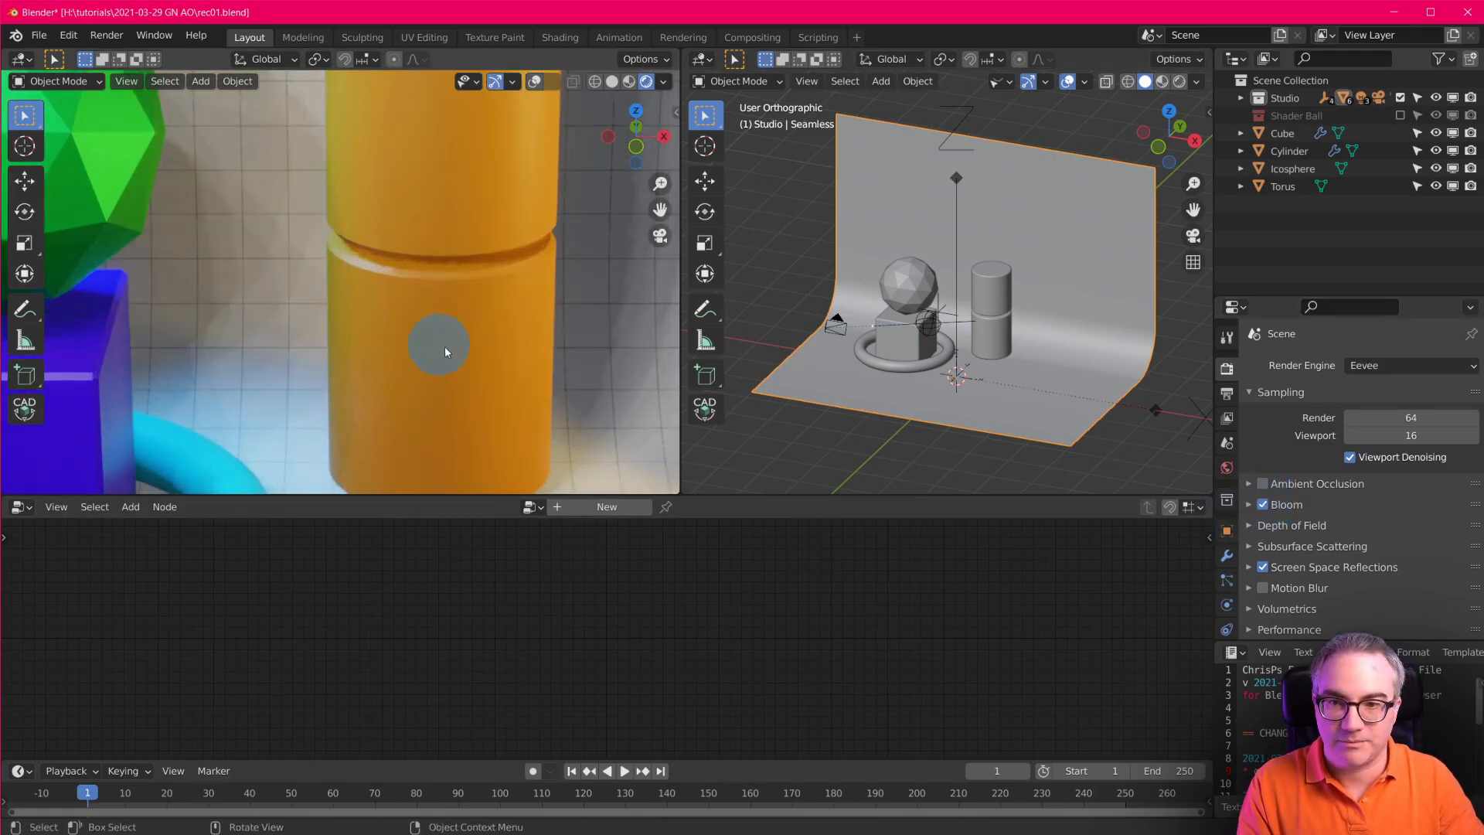
shift+middle_drag(539, 347, 392, 392)
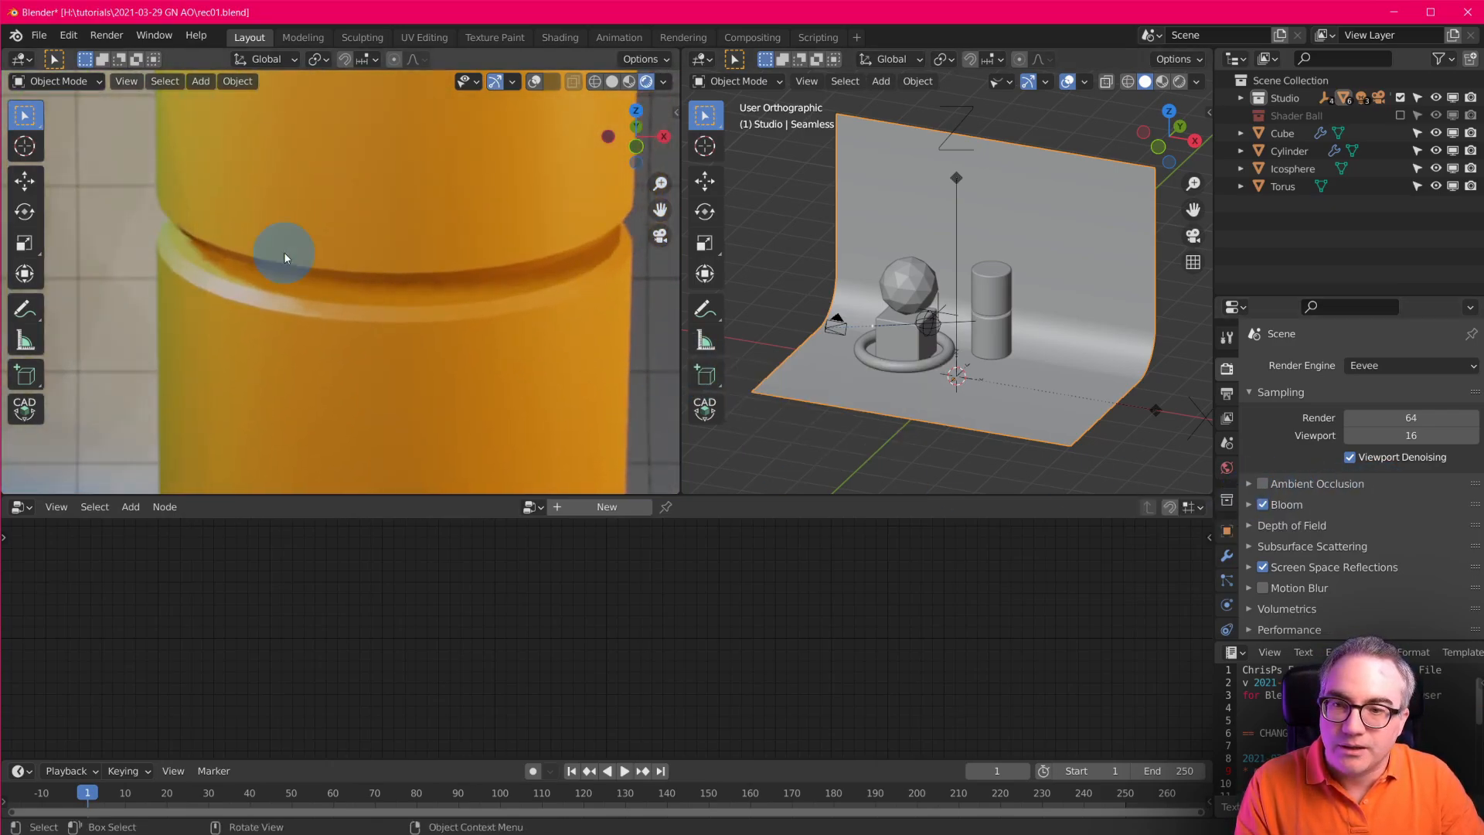
click(1261, 482)
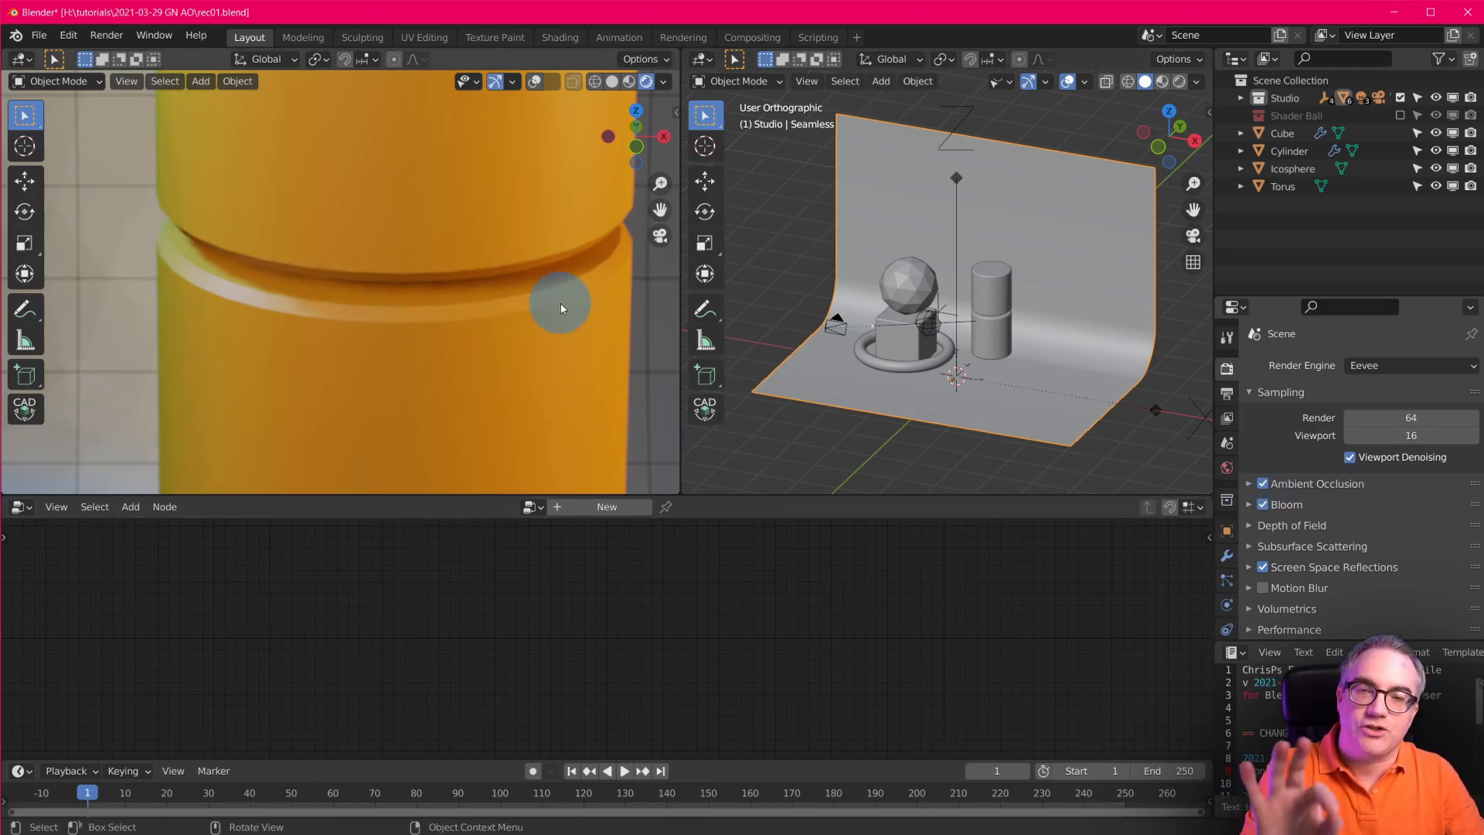
click(1261, 483)
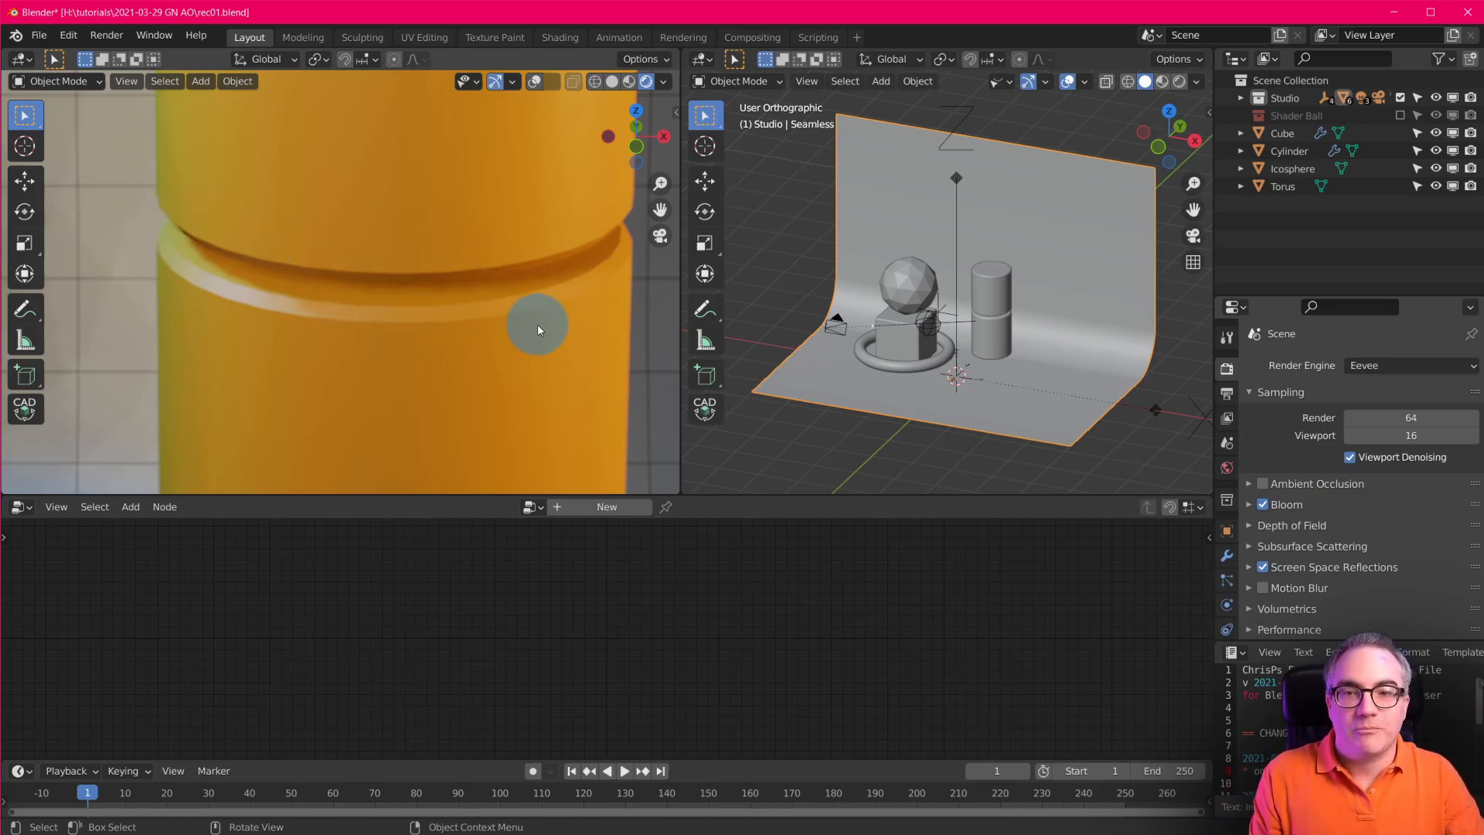
Compare the shading where the torus meets the floor with Ambient Occlusion on and off.
scroll(525, 387, down, 4)
shift+middle_drag(298, 351, 526, 359)
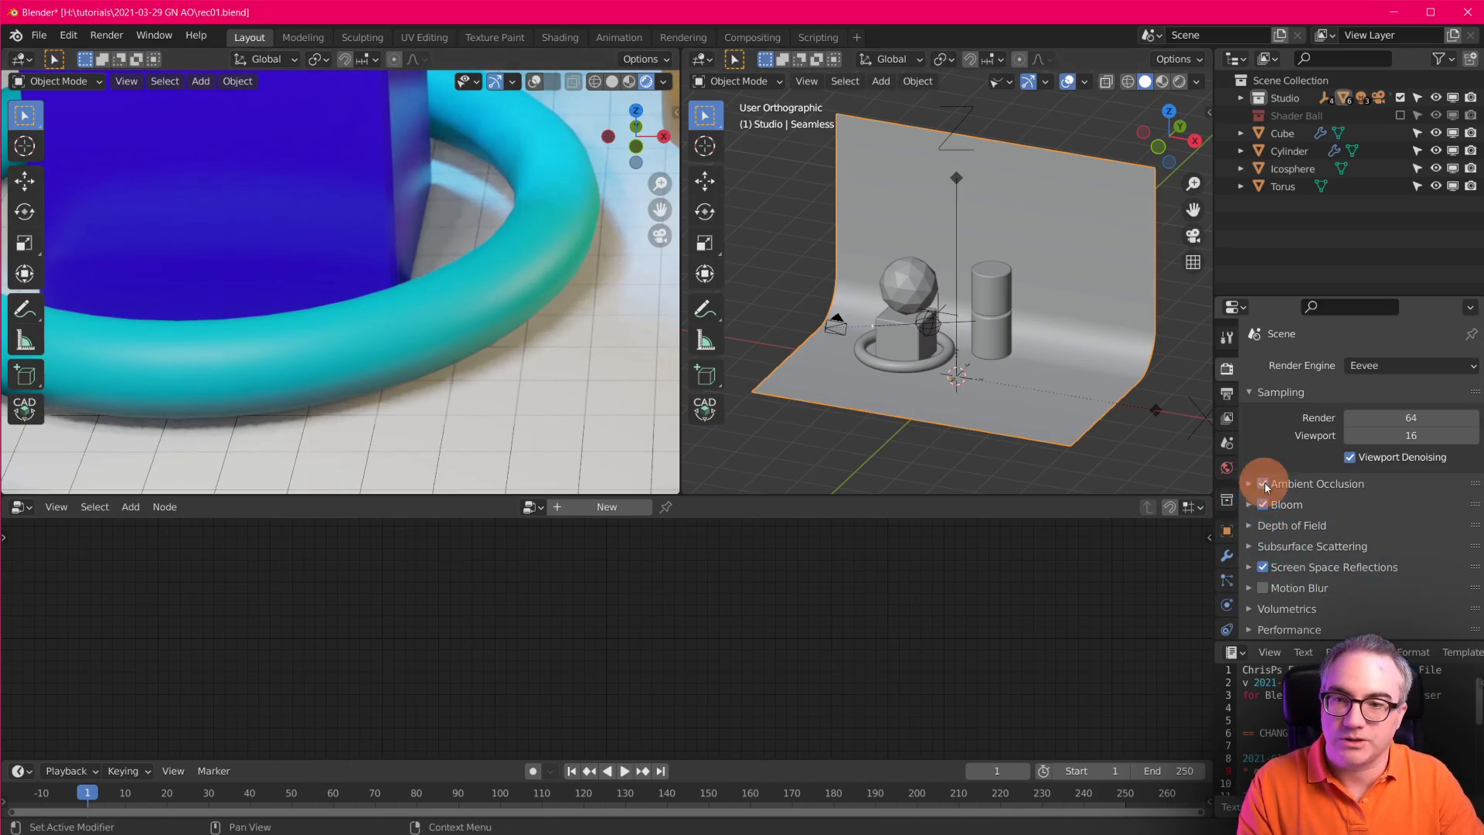
middle_drag(252, 402, 457, 401)
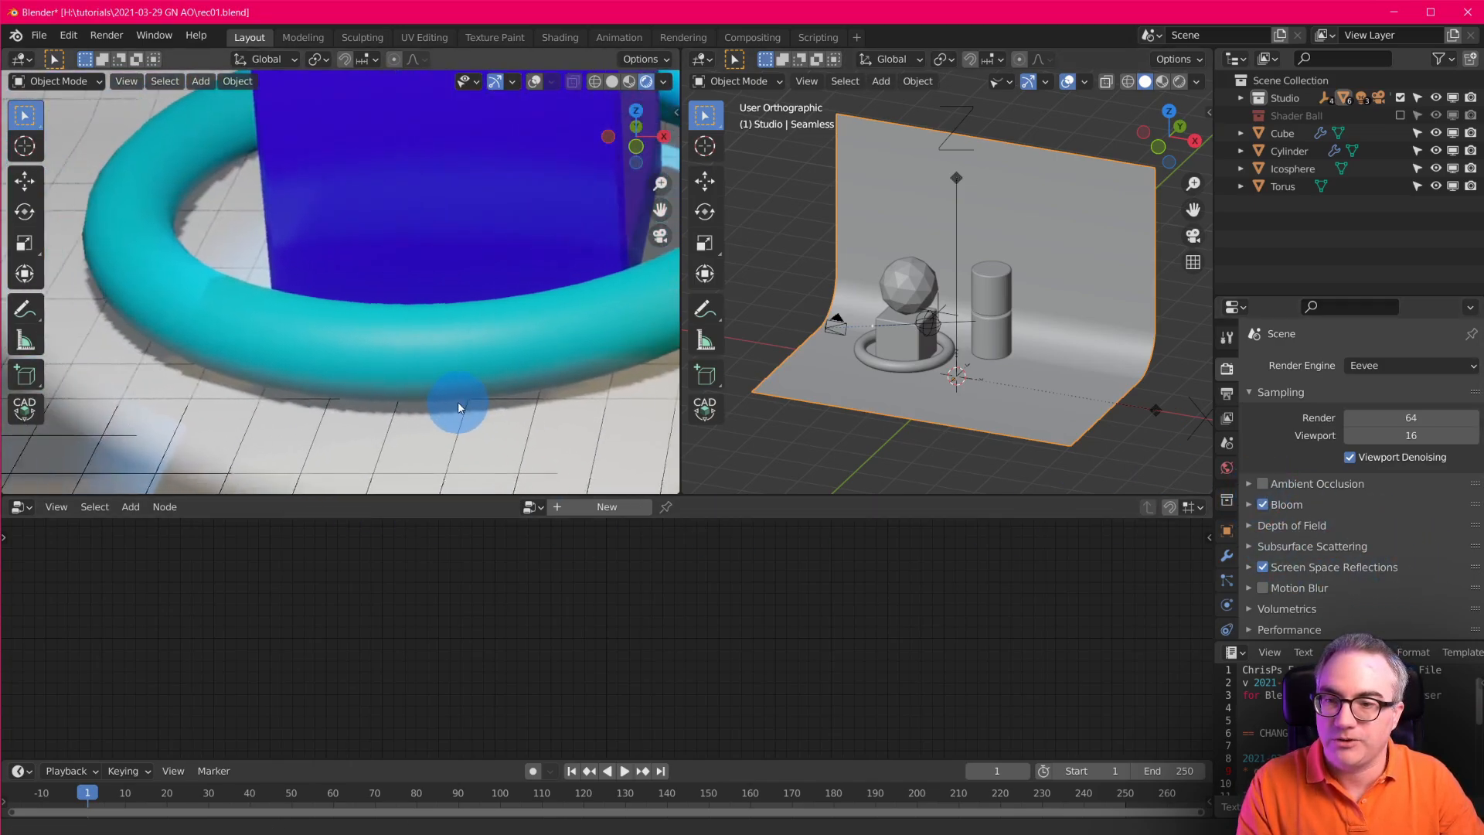
click(1263, 484)
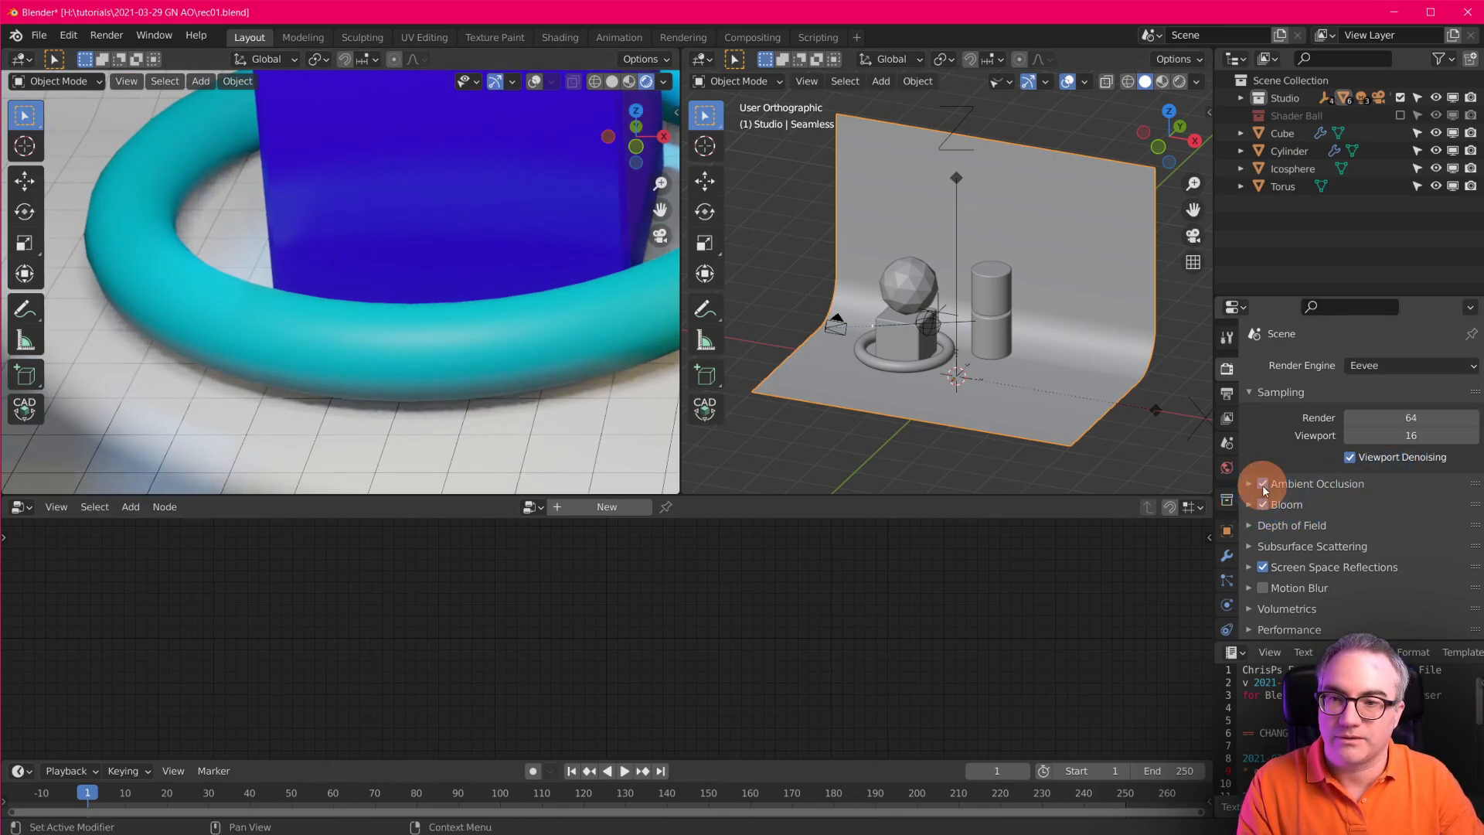
click(1262, 484)
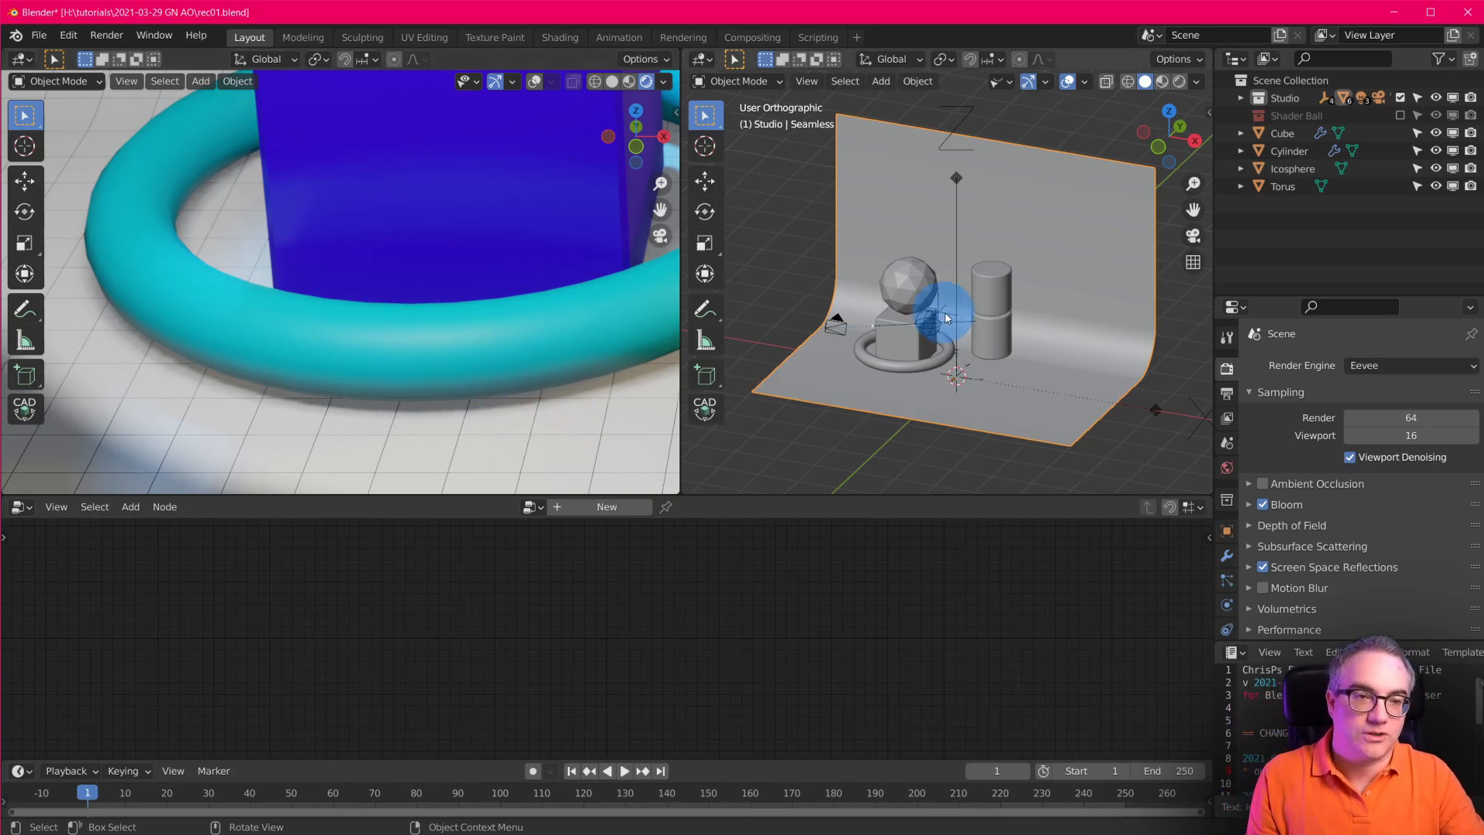
click(1263, 483)
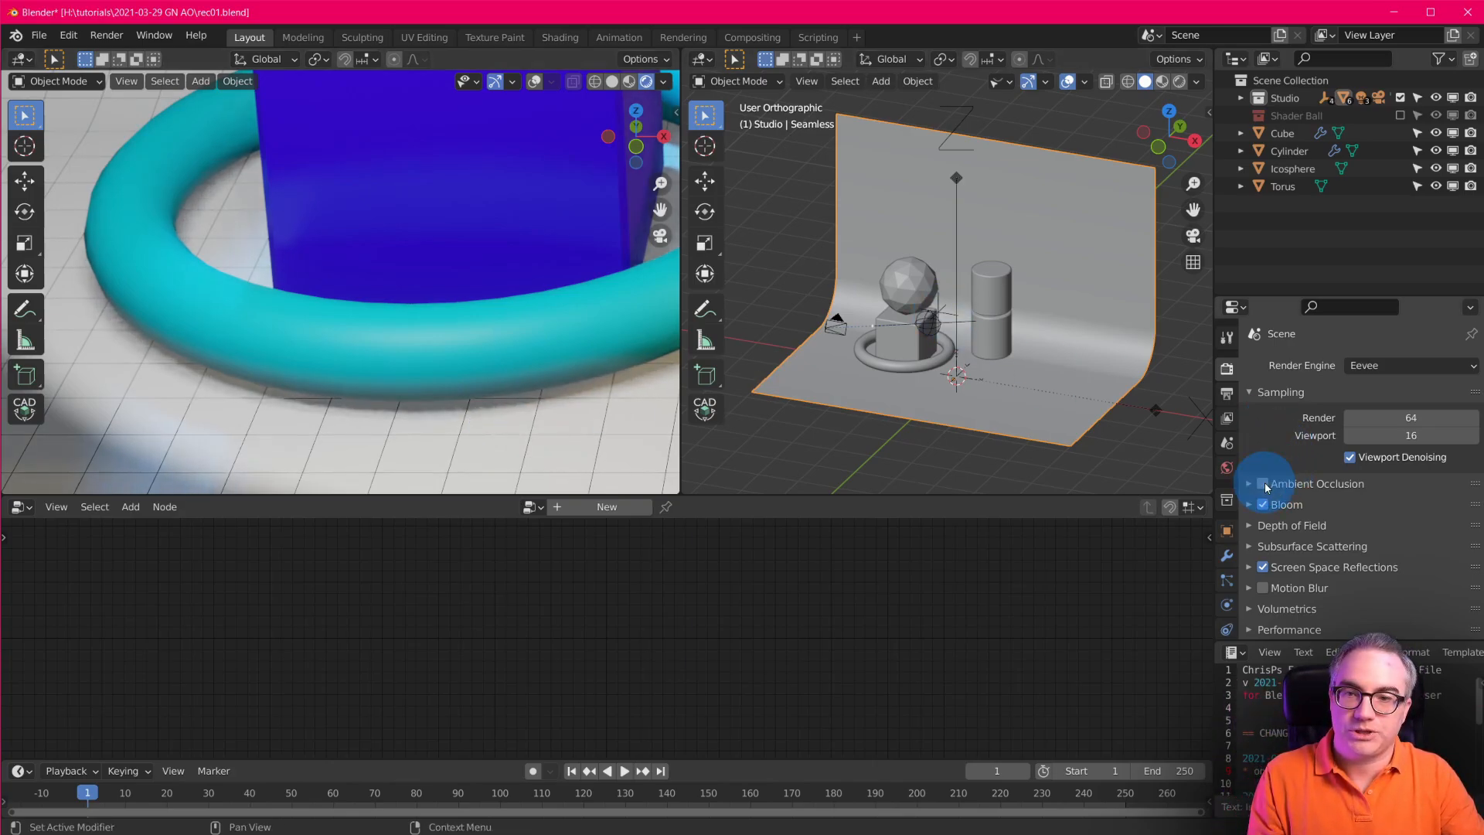
Bring the whole camera scene back into view and examine Eevee's Ambient Occlusion distance, factor and trace precision settings.
scroll(463, 324, down, 5)
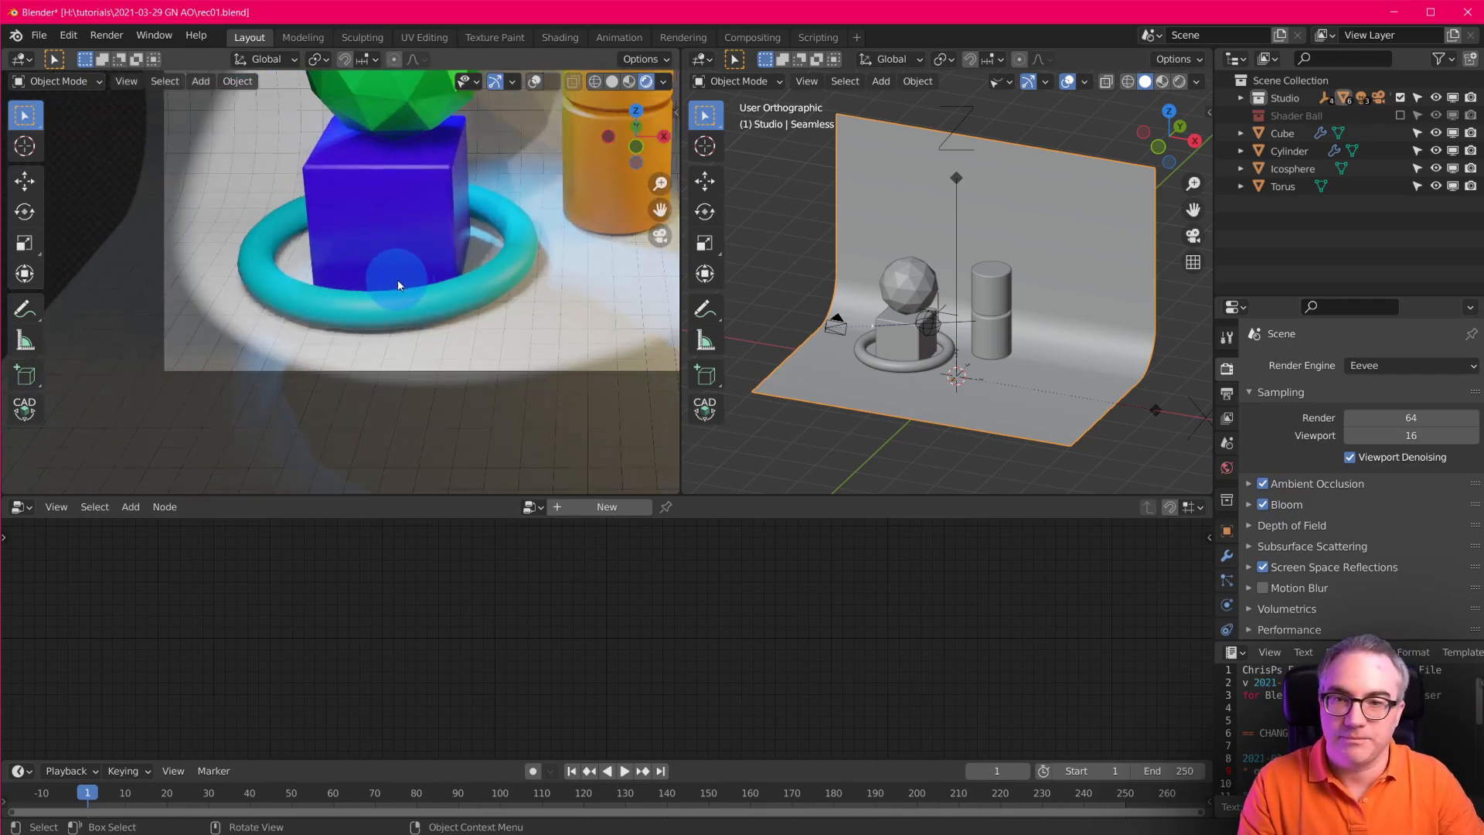
shift+middle_drag(512, 314, 366, 456)
key(KP_0)
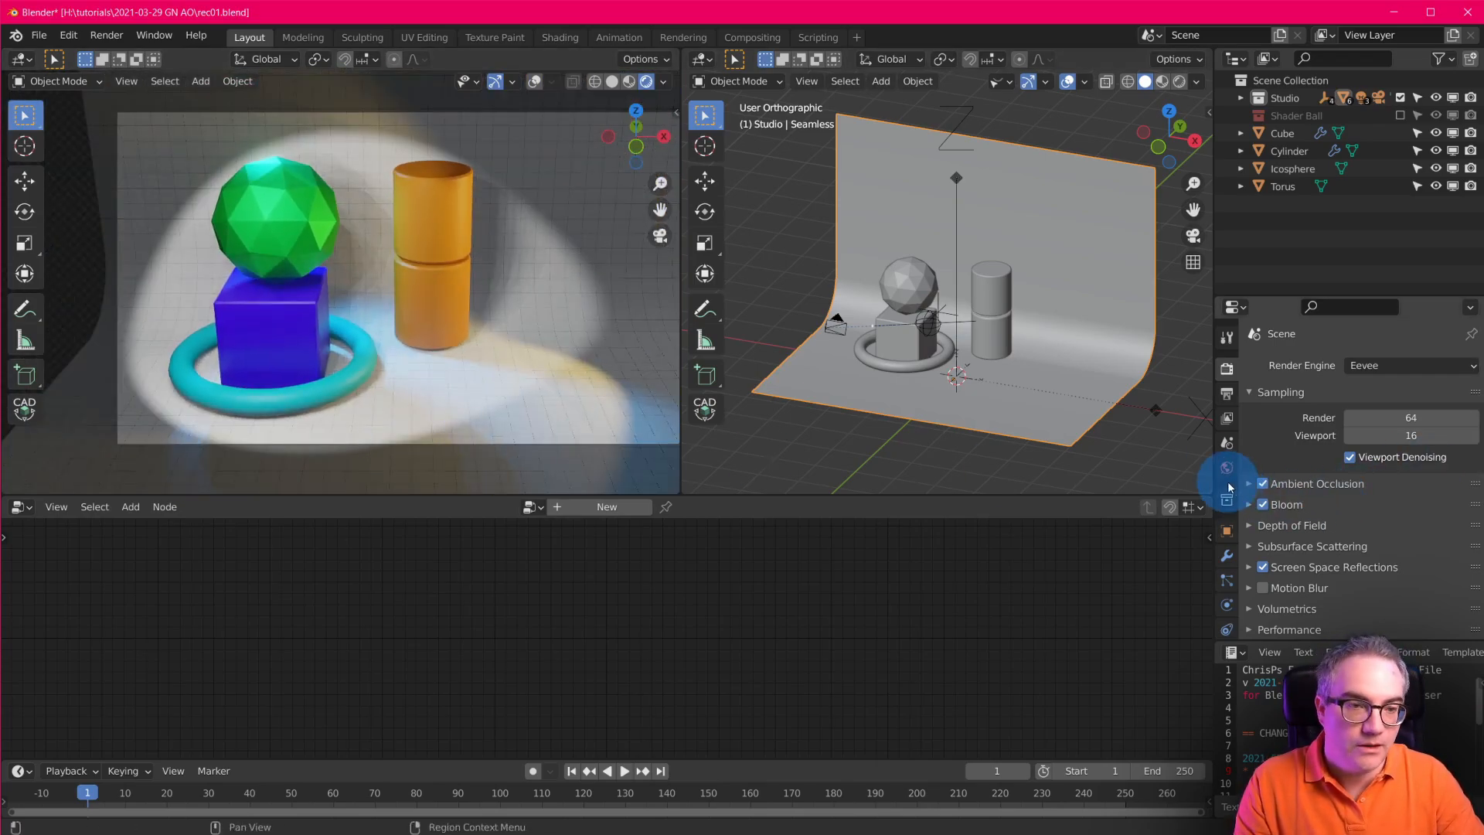
click(1249, 484)
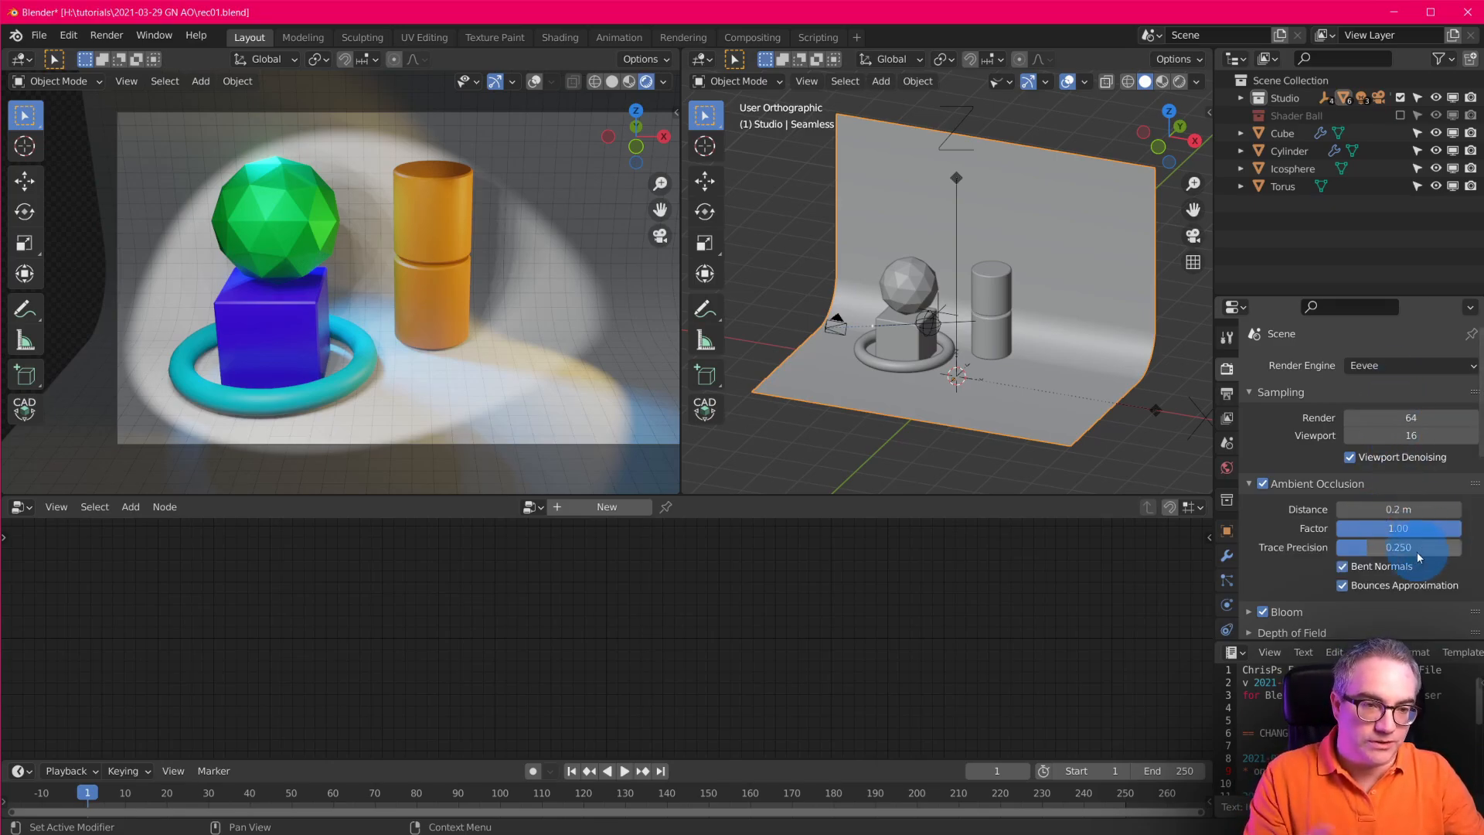
click(1249, 483)
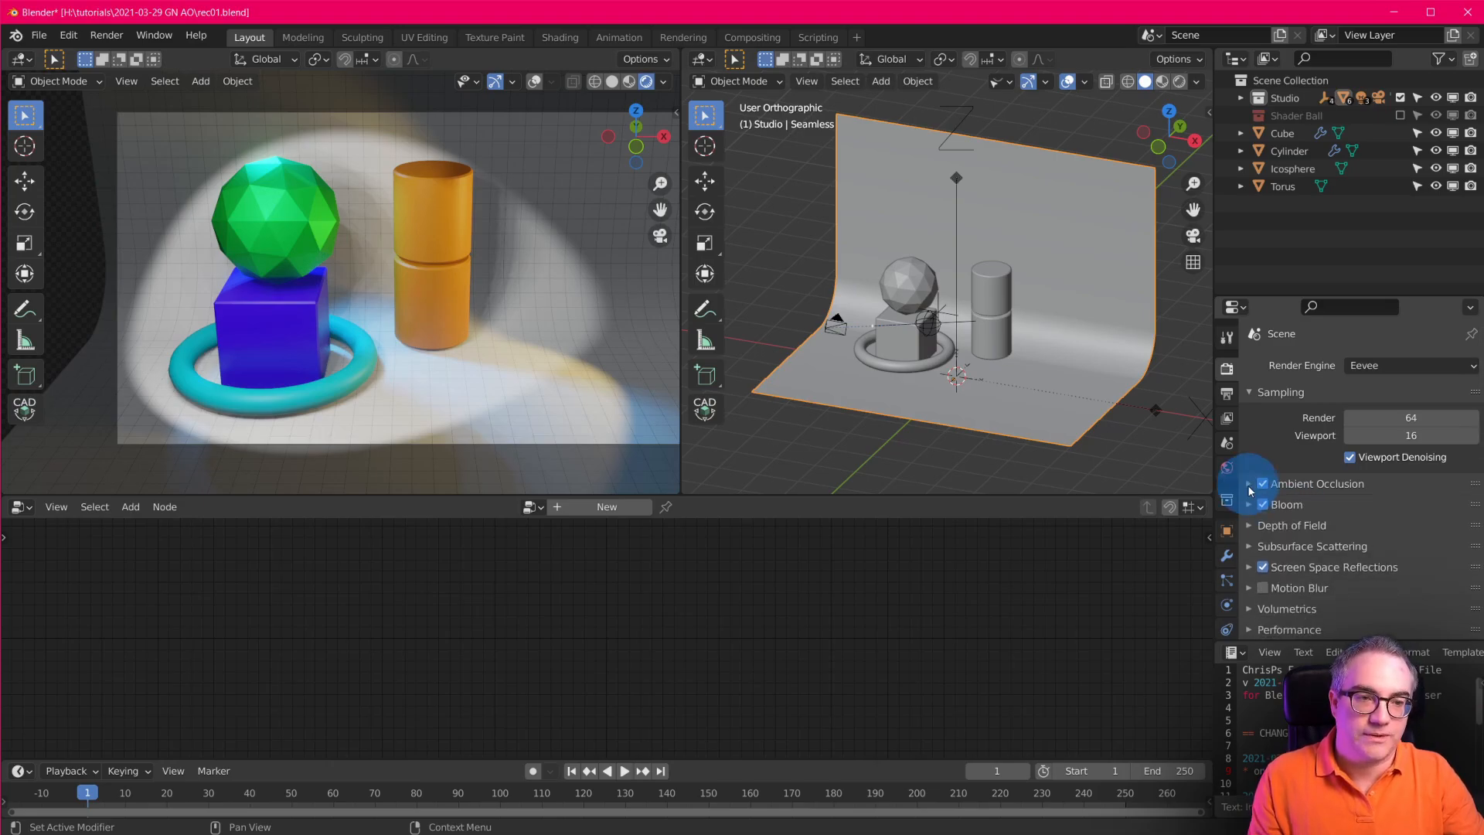
Turn off Eevee's Ambient Occlusion and switch the render engine to Cycles.
click(1262, 483)
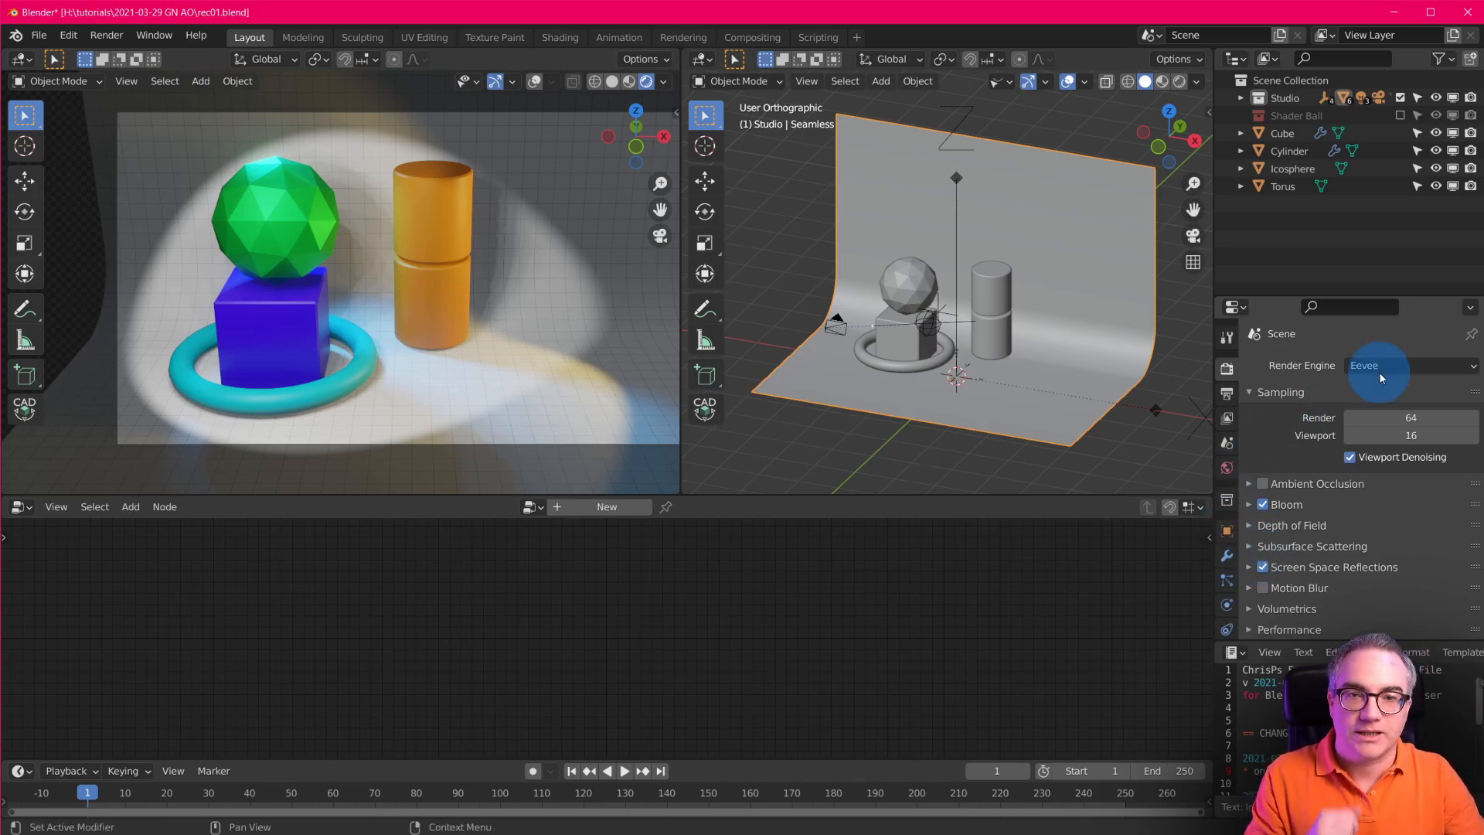
click(1397, 364)
click(1385, 420)
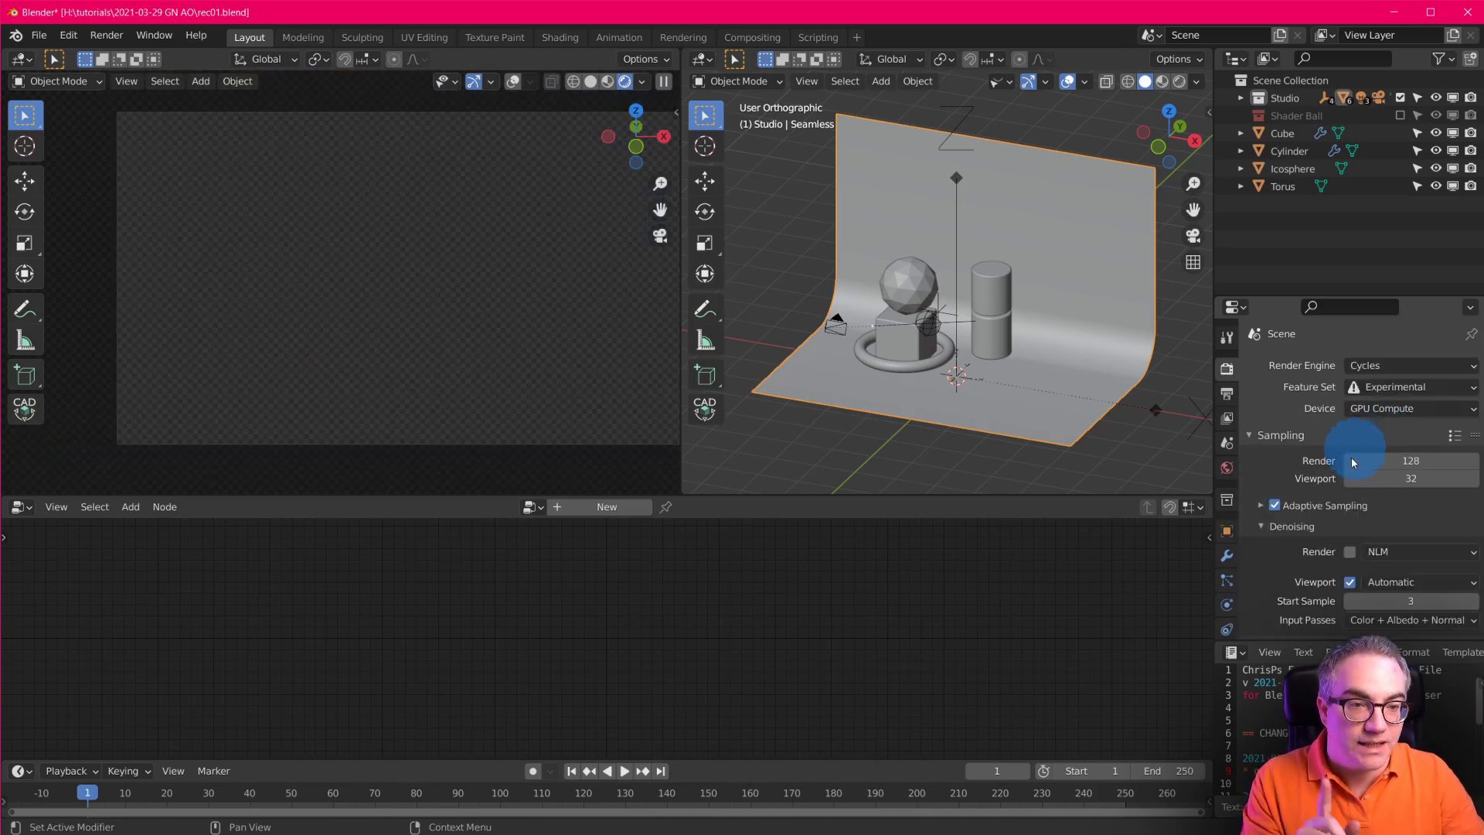
Look through the Cycles render, view layer, scene and world properties for the Ambient Occlusion settings, collapsing the Sampling and Surface sections.
click(1249, 434)
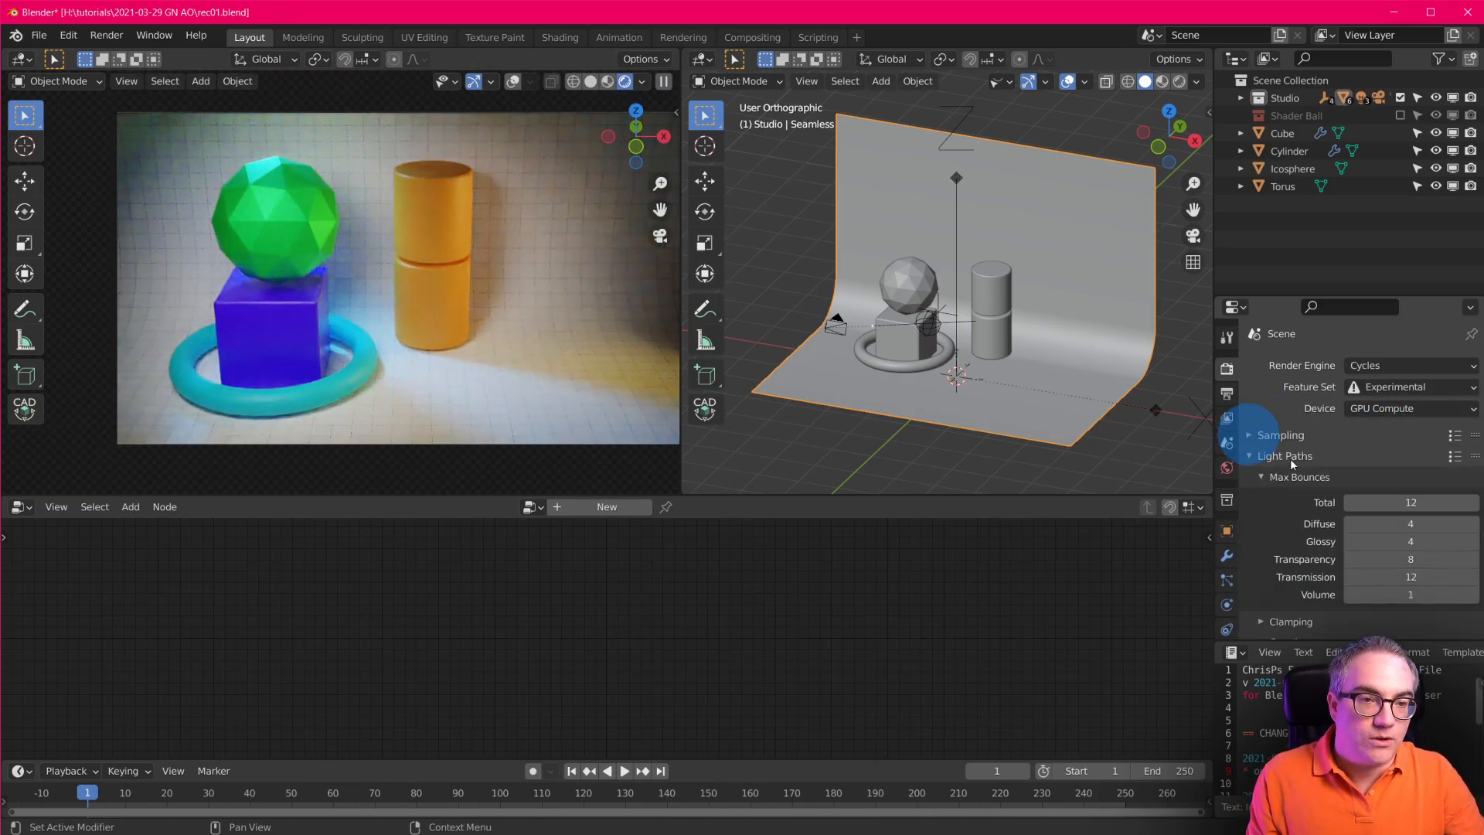
click(1227, 418)
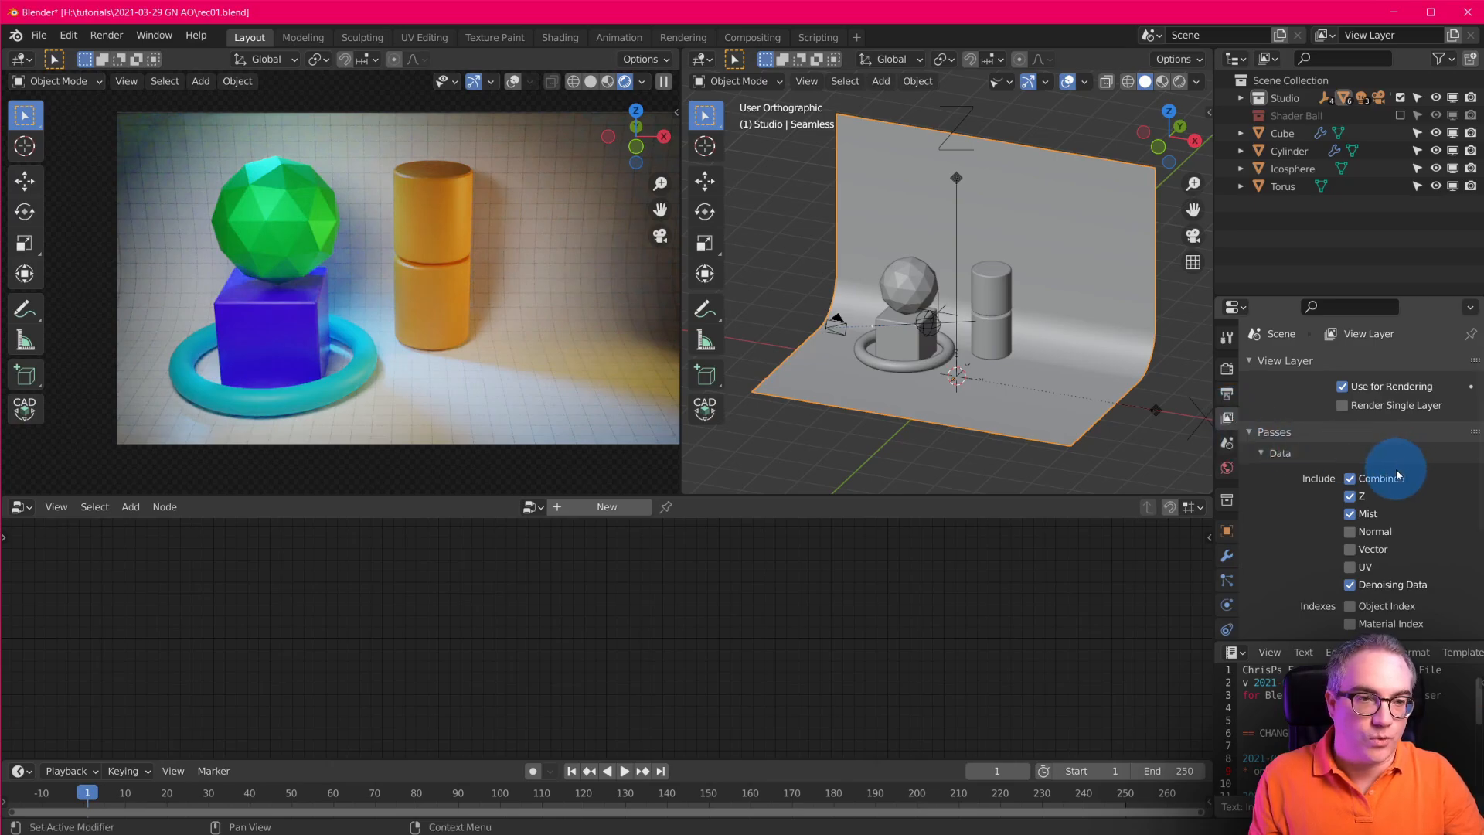
scroll(1300, 522, down, 5)
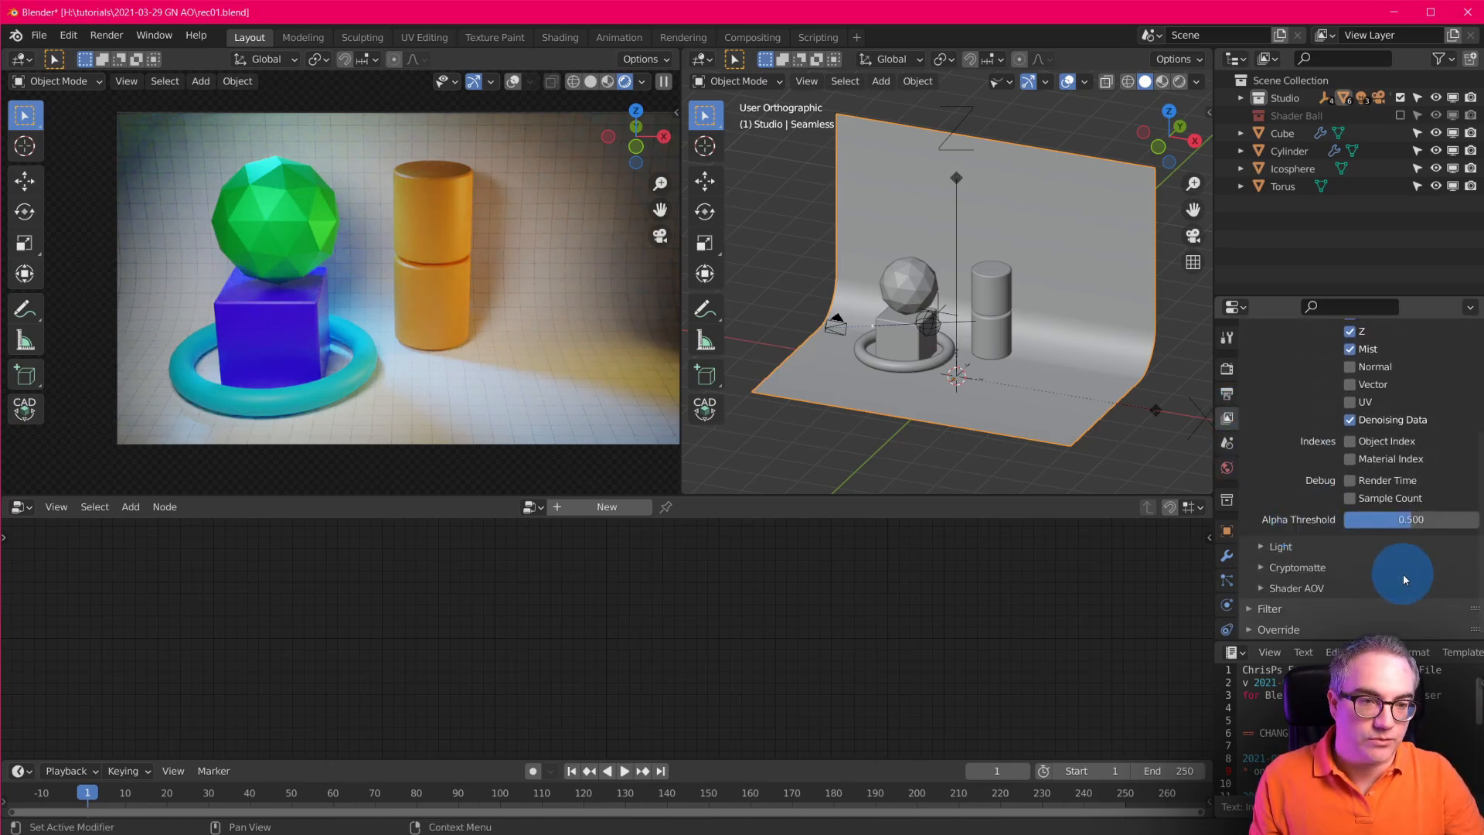
scroll(1403, 573, up, 3)
scroll(1403, 573, up, 2)
click(1227, 443)
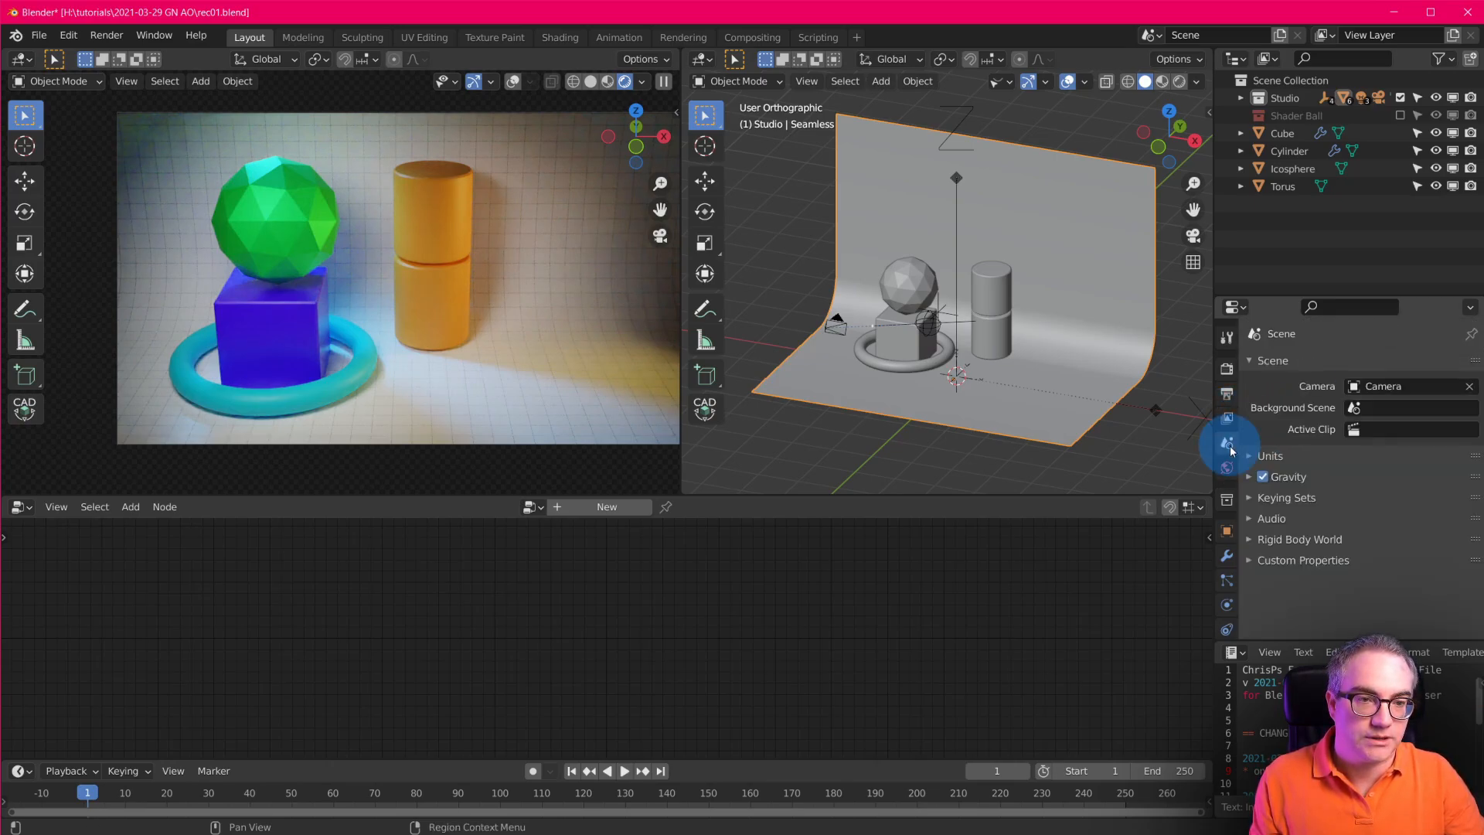
click(1226, 467)
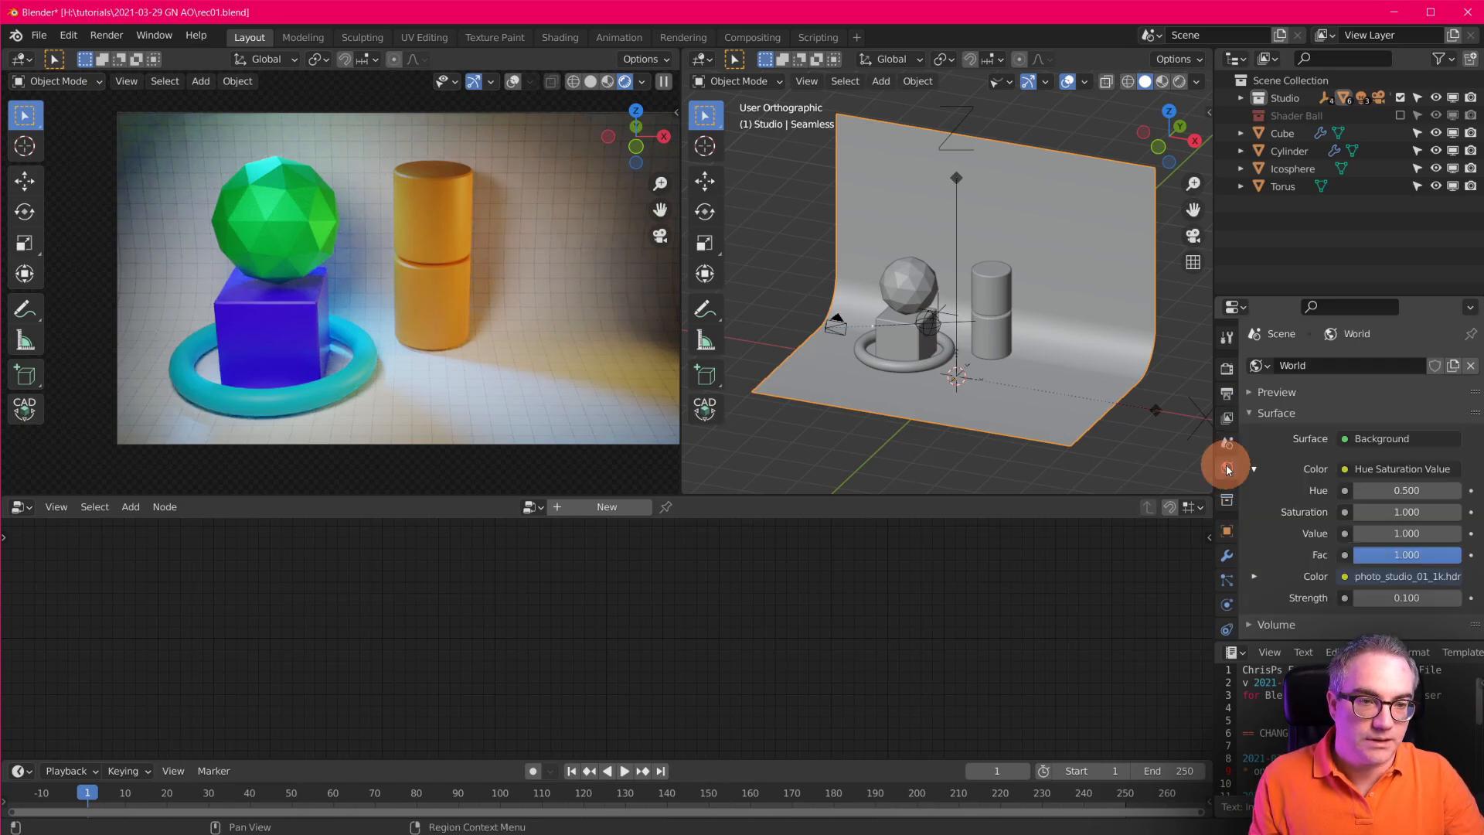
click(1245, 413)
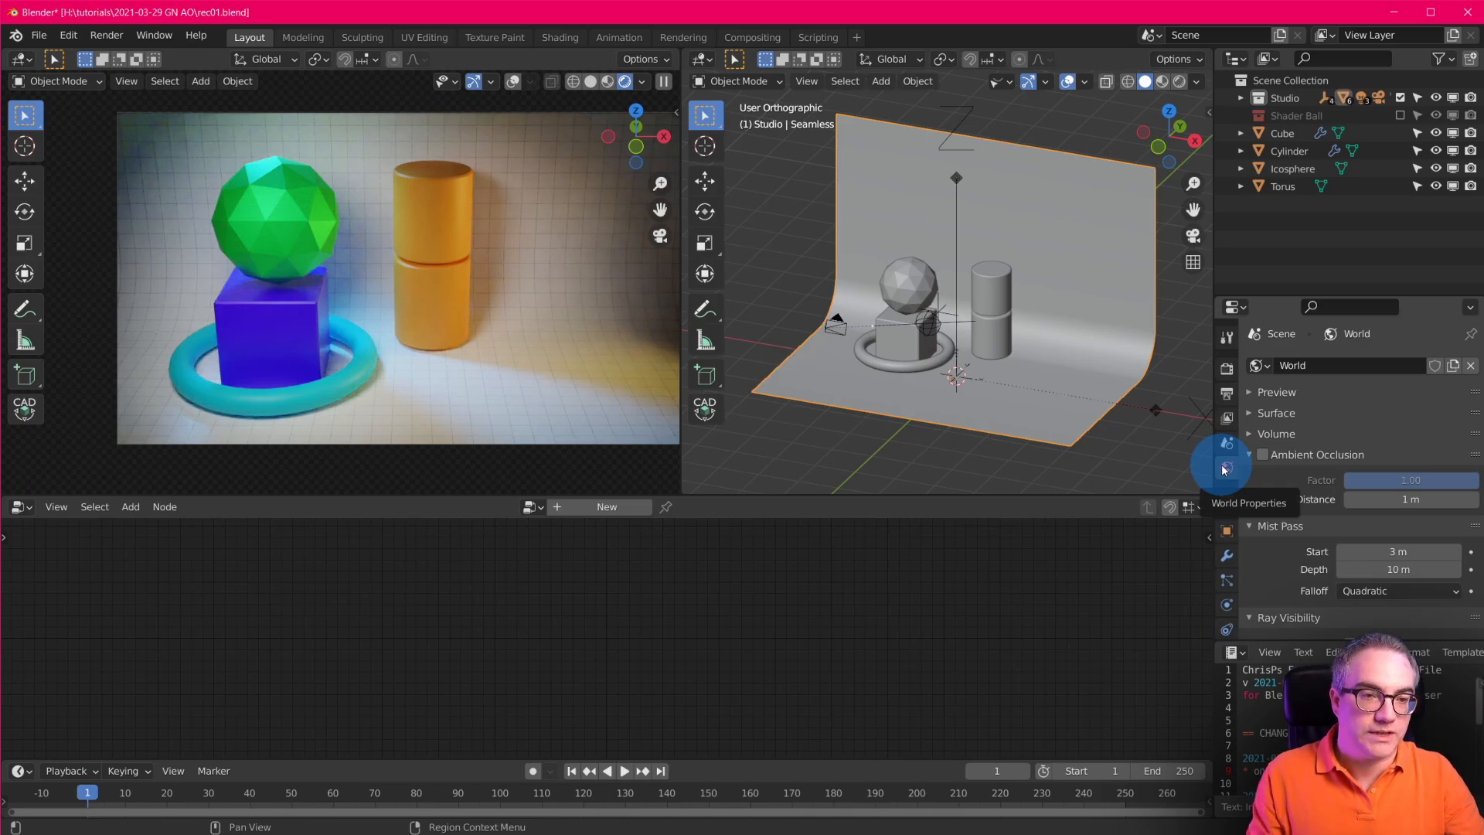
scroll(1314, 467, down, 1)
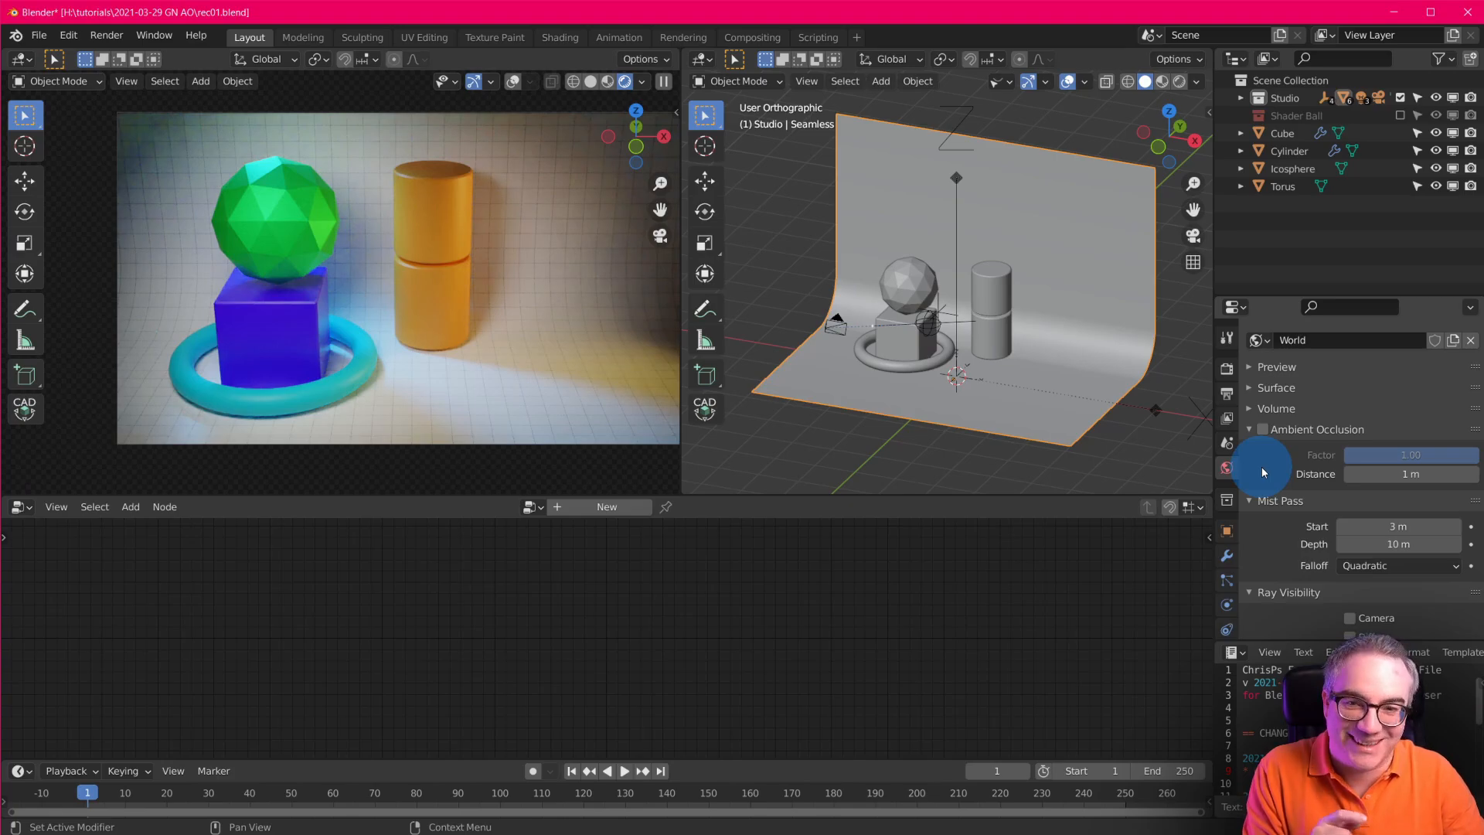
Compare the Cycles render with the World's Ambient Occlusion on and off, leave it off and return to the render settings.
click(1263, 429)
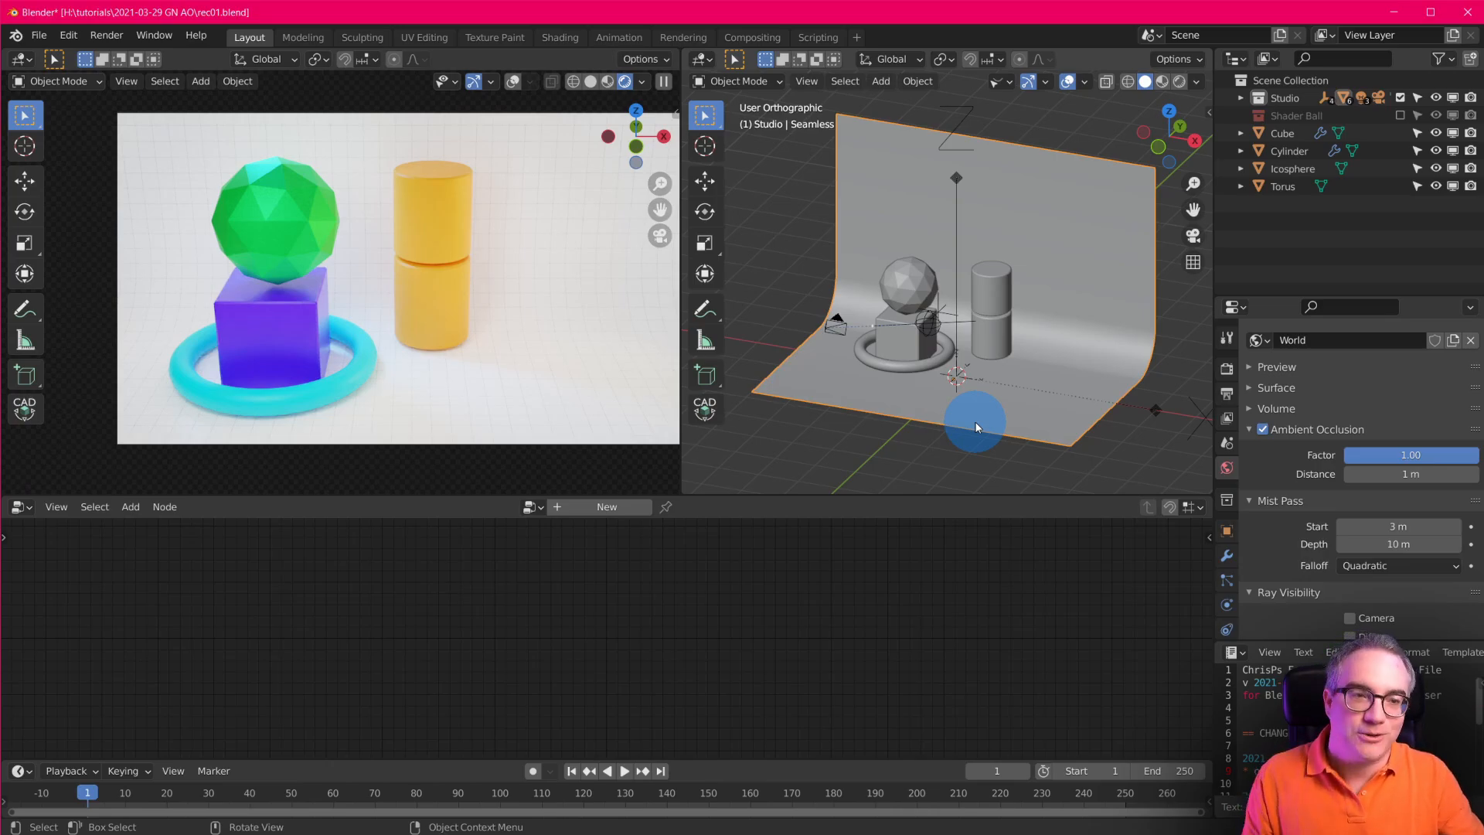
click(1261, 429)
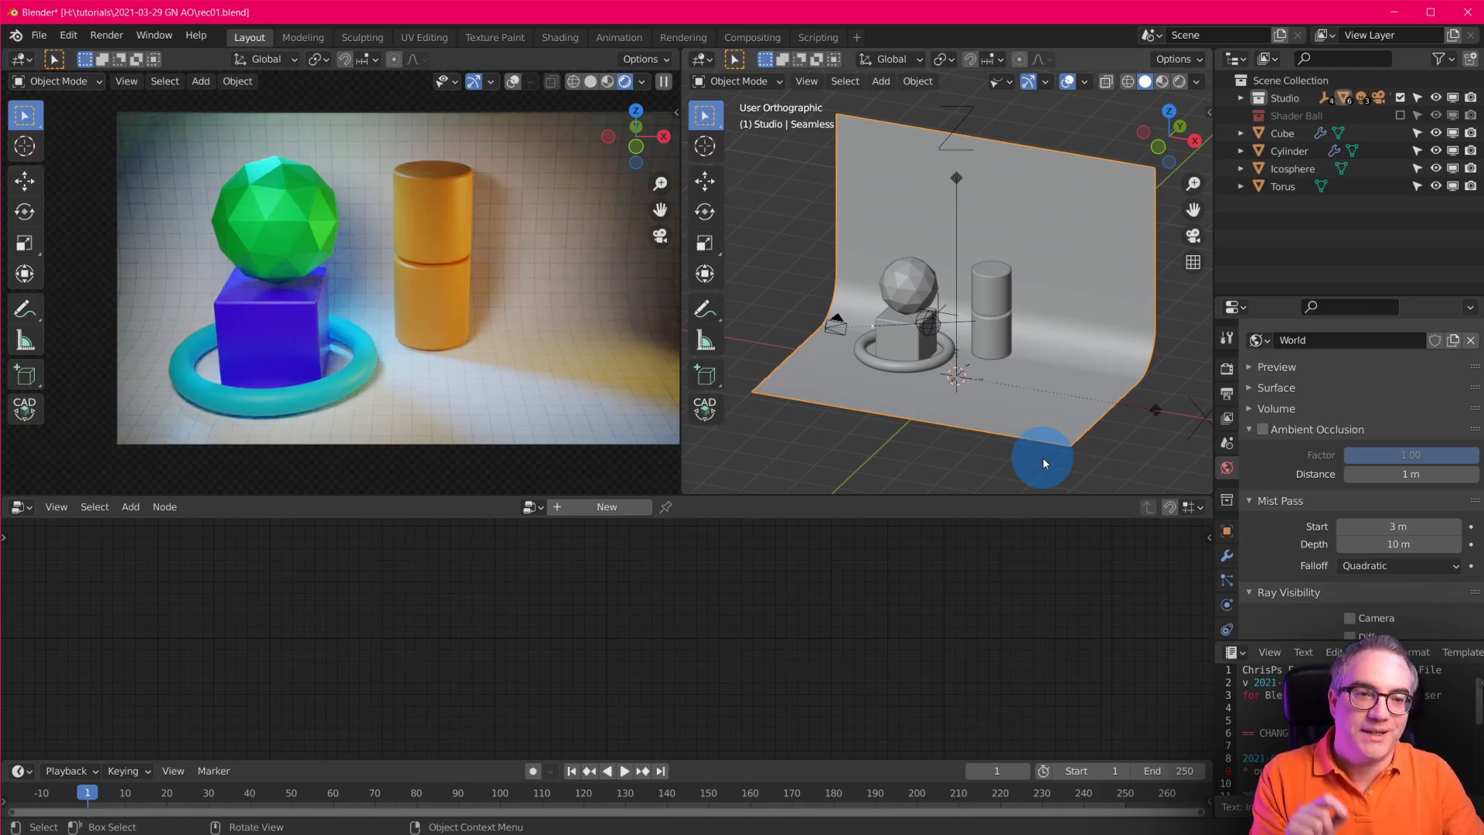
click(1228, 370)
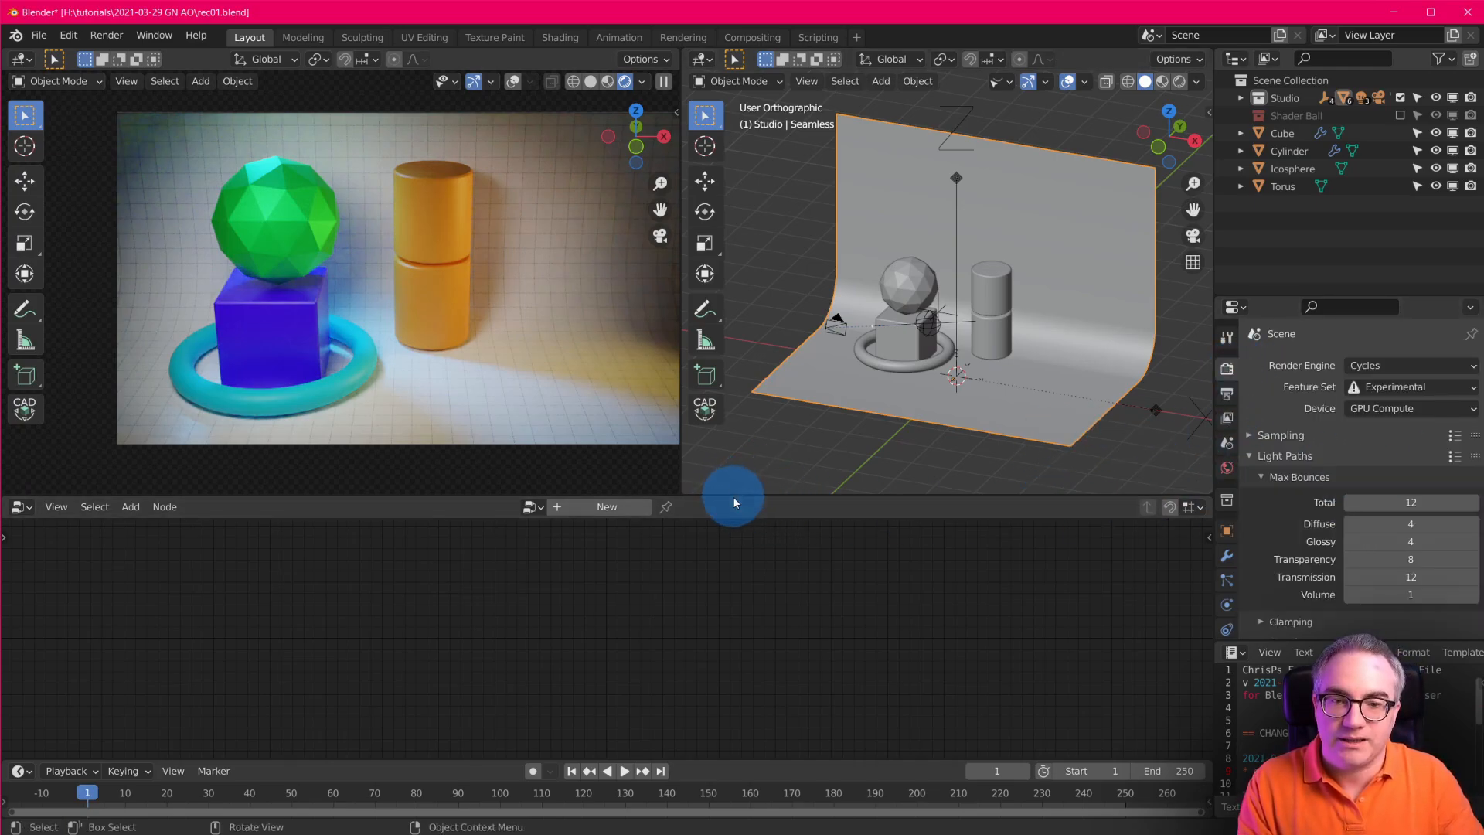
Enlarge the node area and switch it to the Shader Editor, showing the backdrop's Graph Paper material.
drag(734, 495, 734, 450)
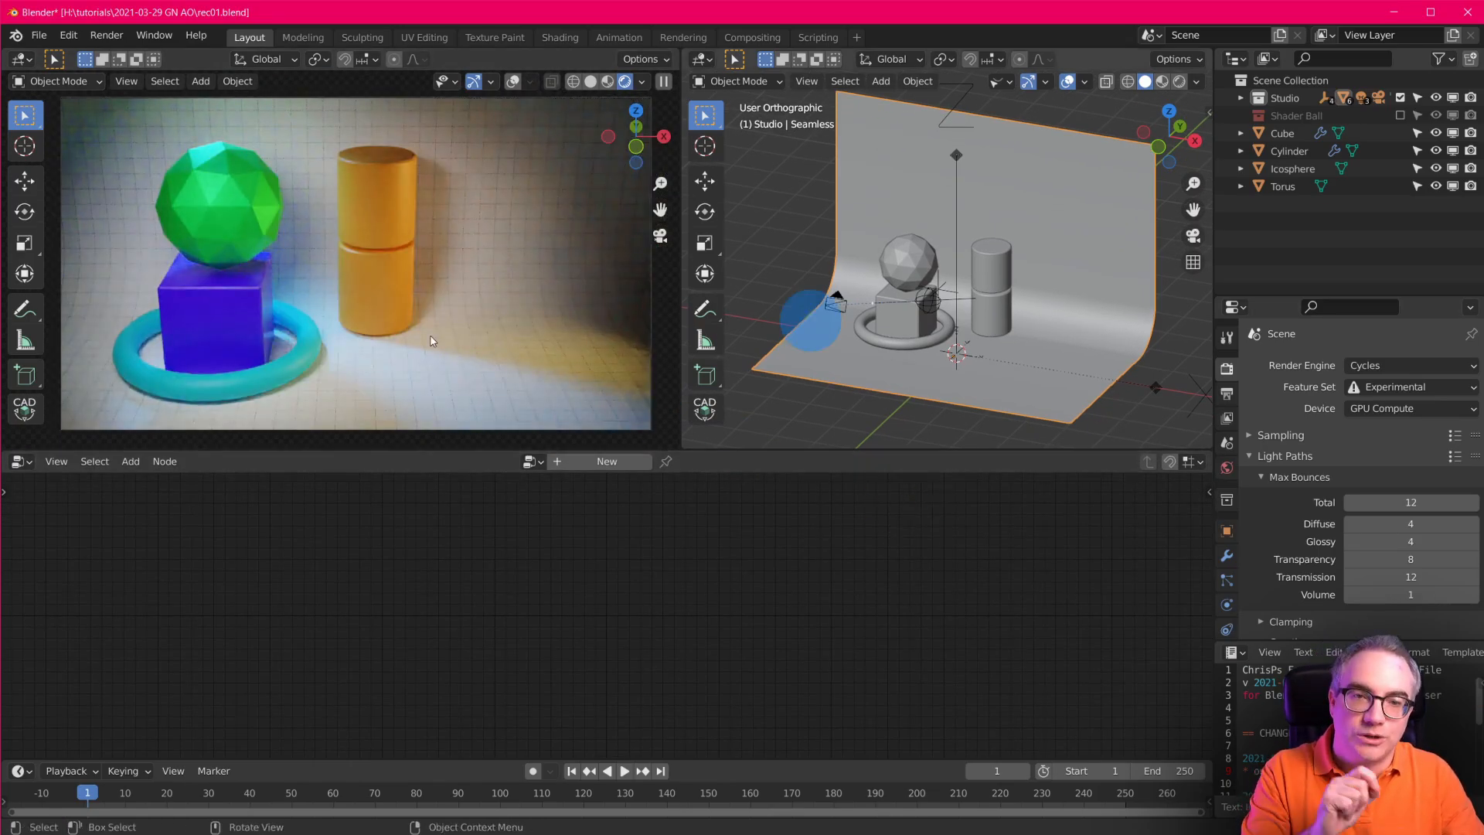
scroll(491, 408, up, 1)
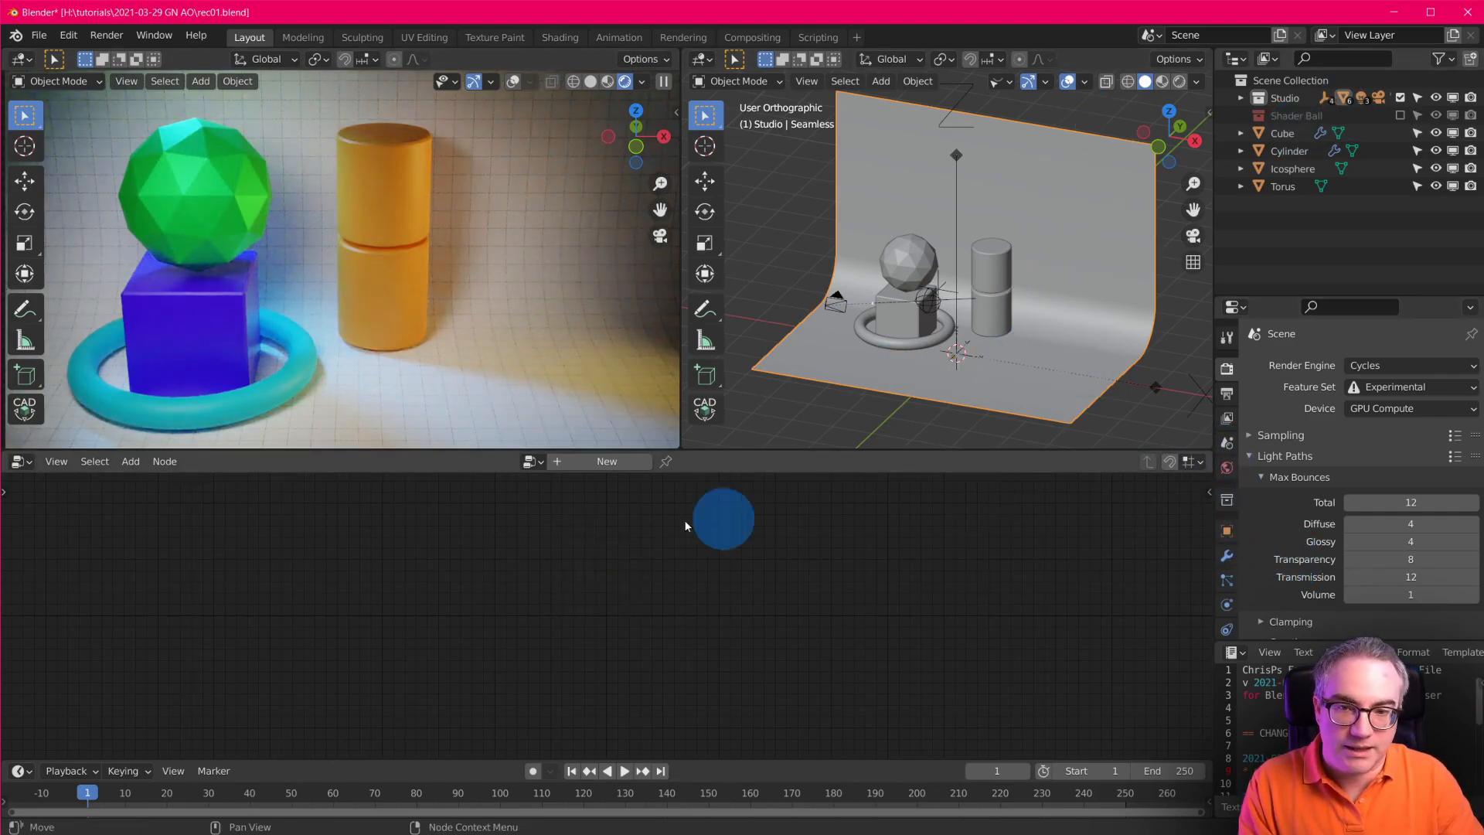
click(21, 461)
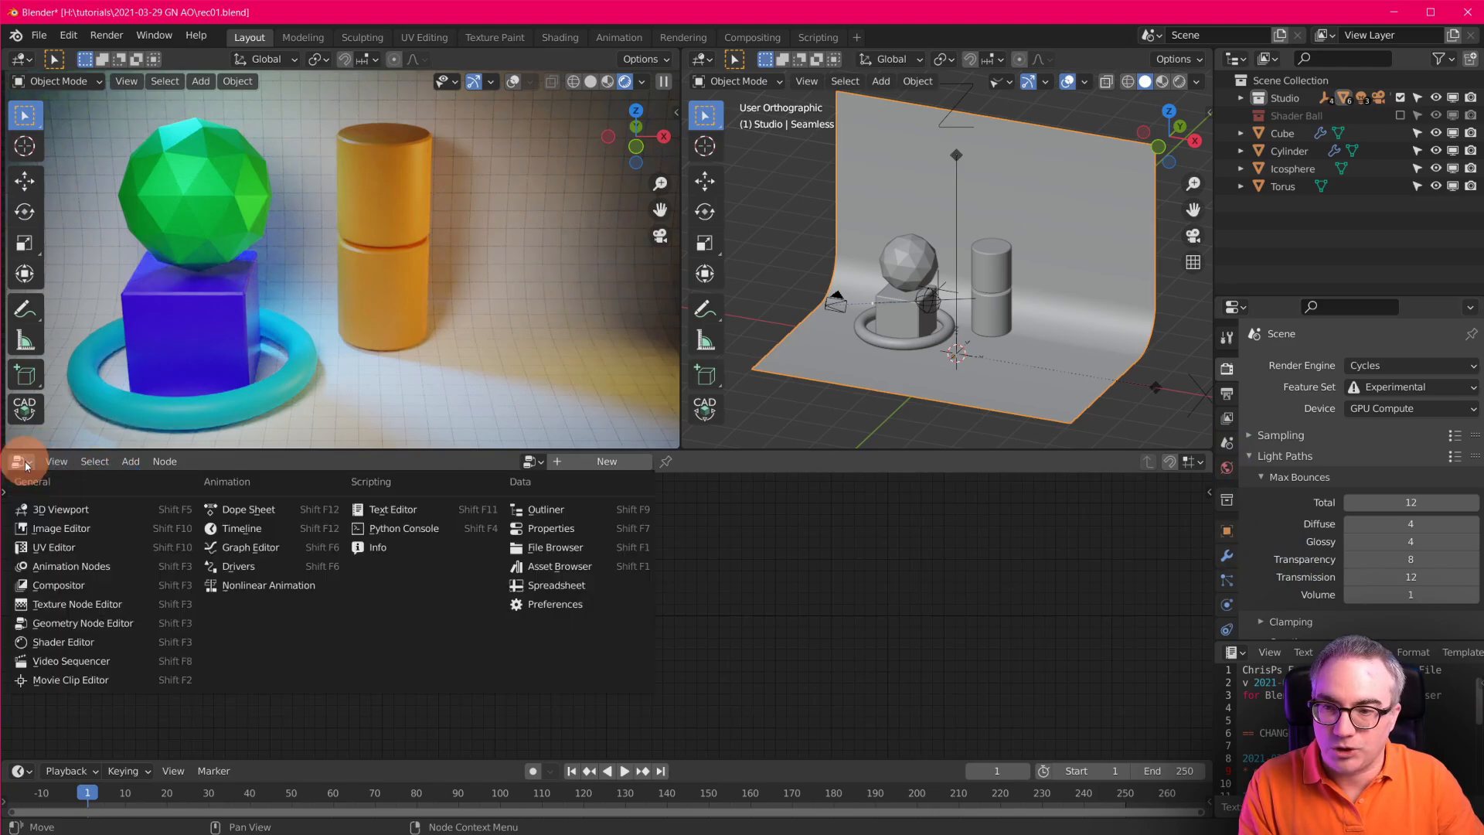
click(85, 623)
scroll(856, 606, down, 5)
middle_drag(909, 575, 764, 678)
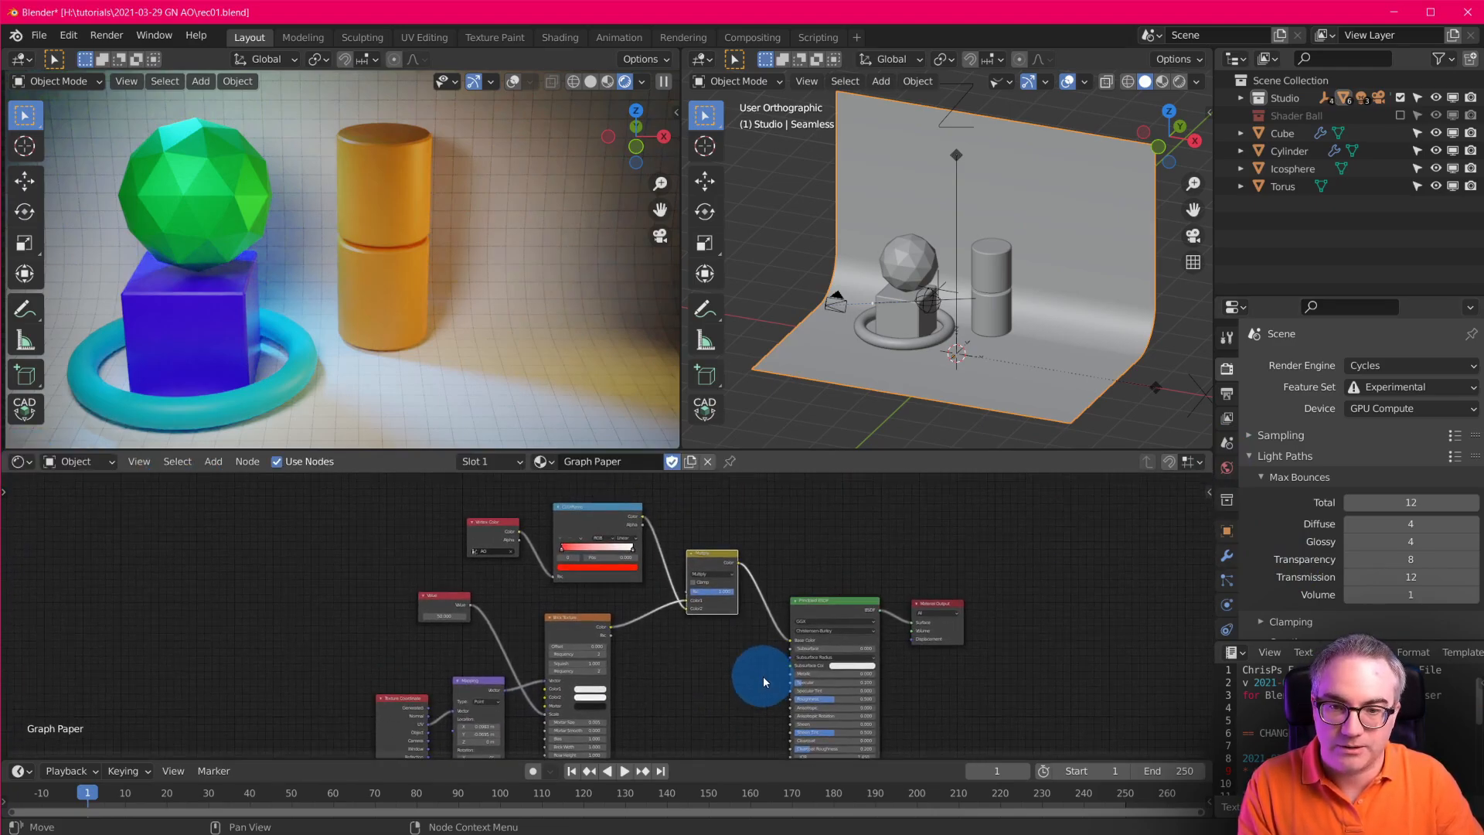
Delete the Vertex Color, ColorRamp and Multiply nodes and connect the Brick Texture's Color to the Principled BSDF's Base Color.
click(490, 539)
shift+click(590, 507)
shift+click(712, 572)
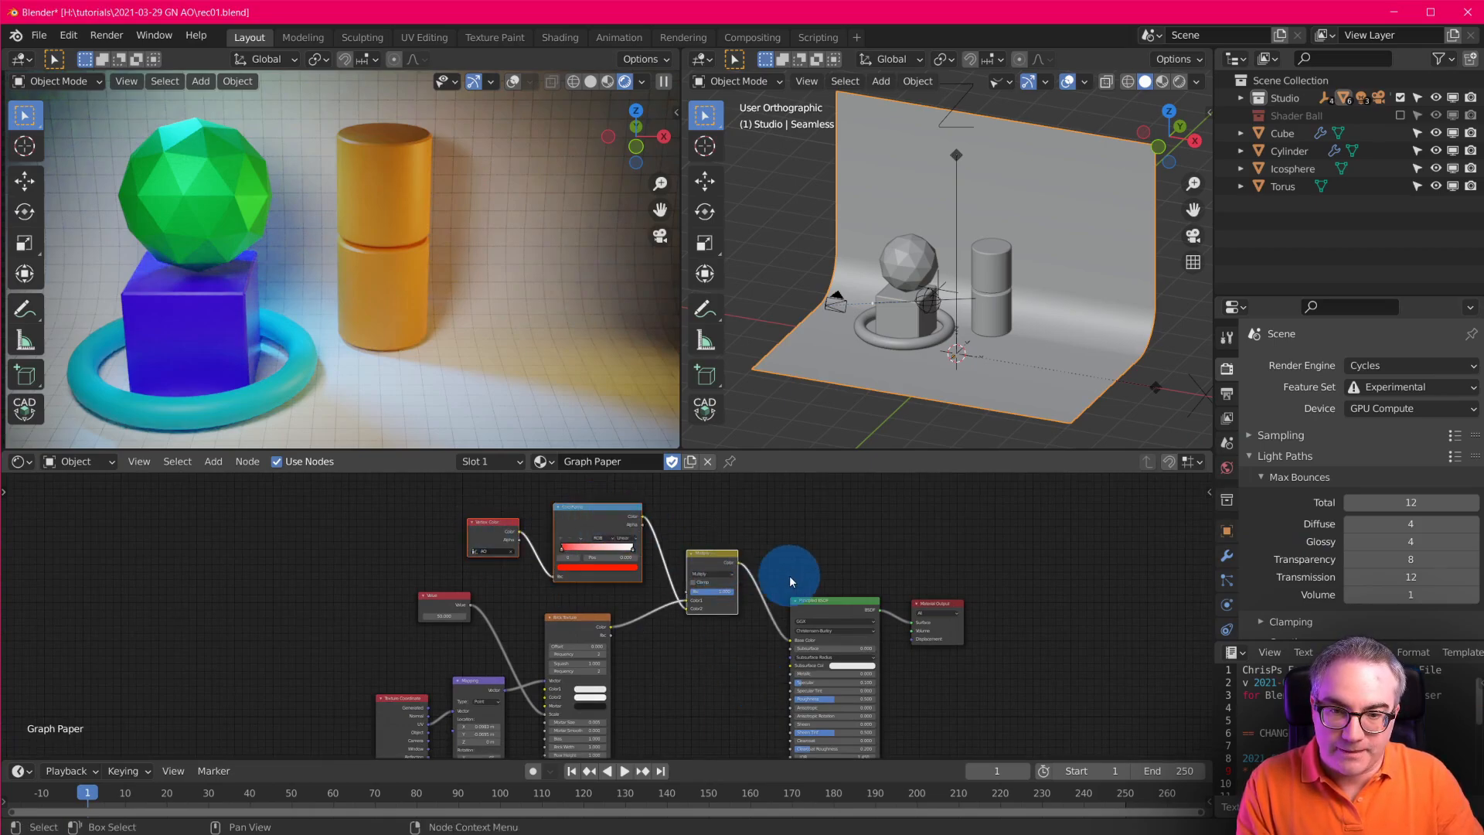
key(x)
drag(609, 624, 792, 640)
scroll(702, 659, up, 3)
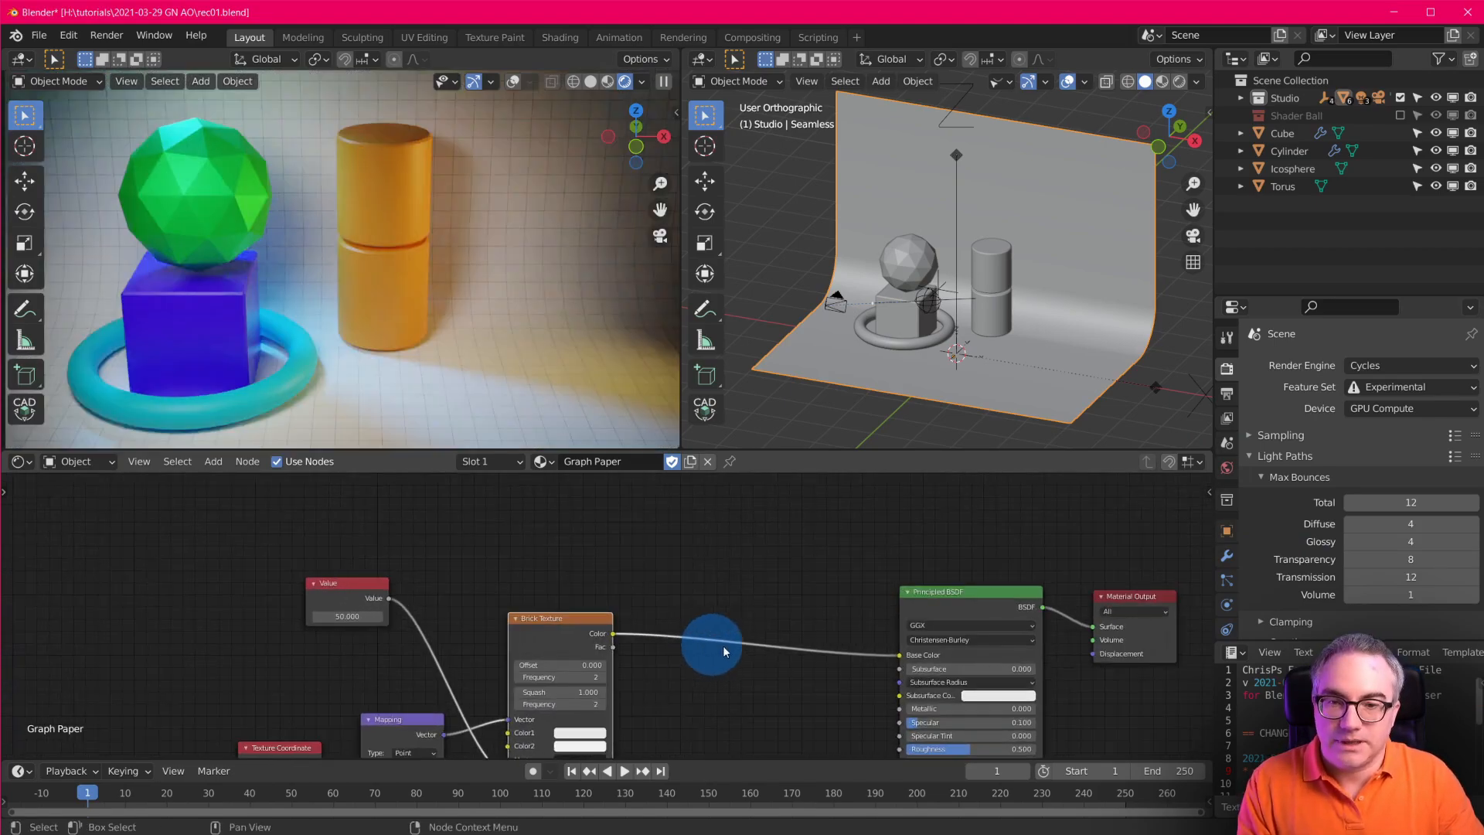
middle_drag(722, 646, 740, 611)
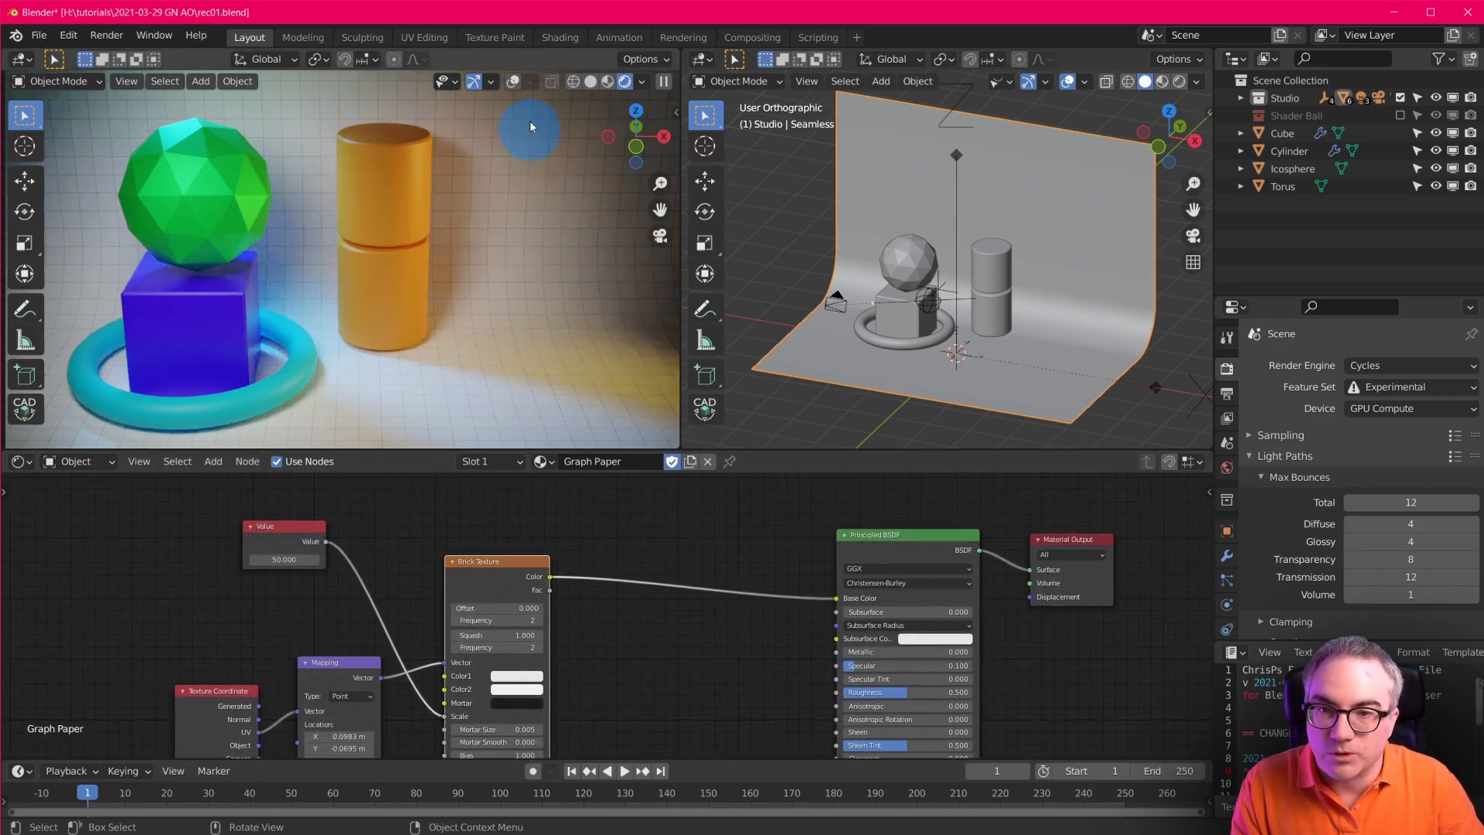
Move the Principled BSDF node slightly upward and enlarge the Shader Editor area for more node space.
middle_drag(641, 541, 552, 738)
drag(828, 578, 833, 531)
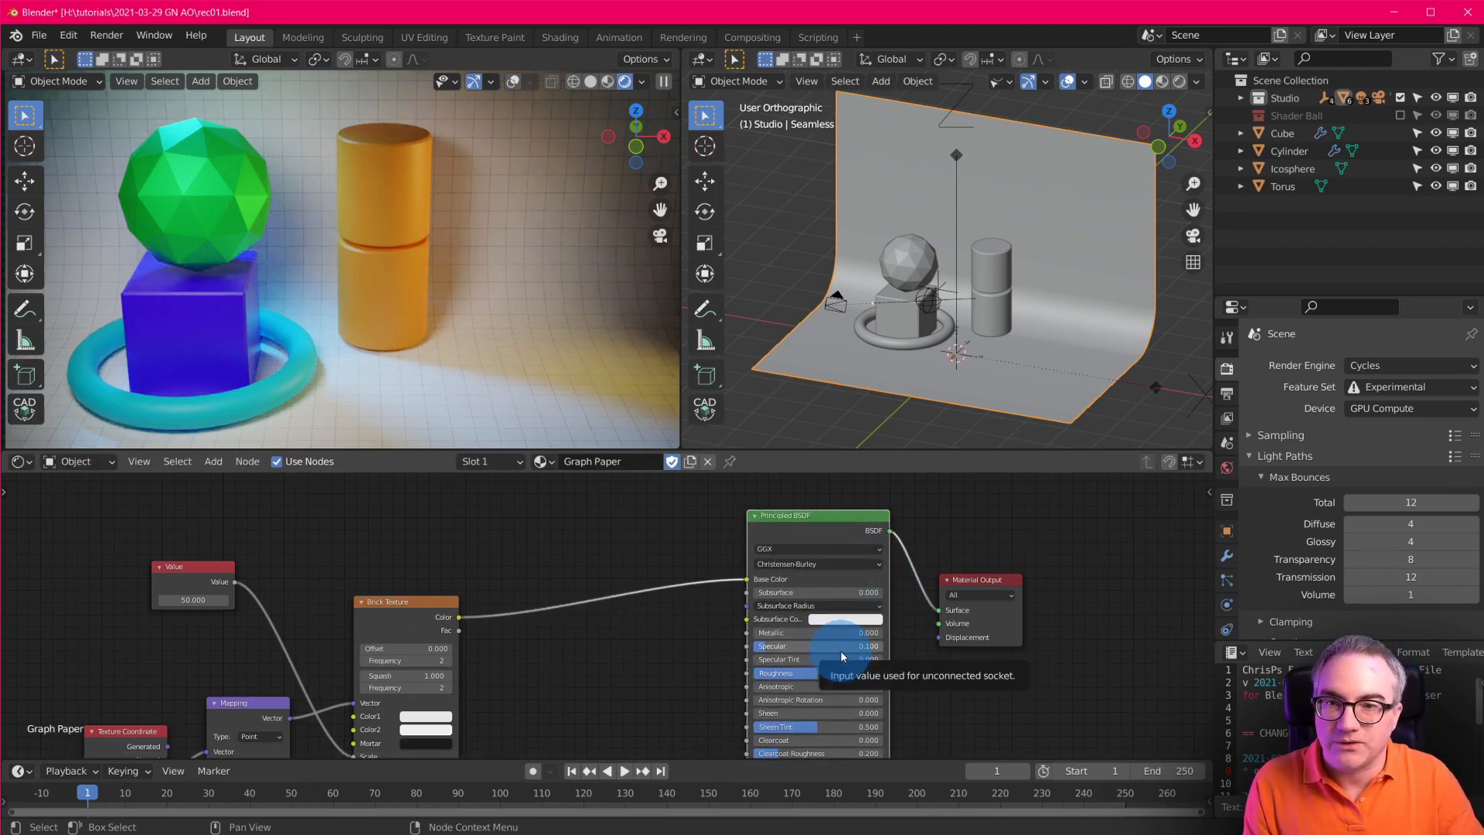
scroll(660, 644, down, 3)
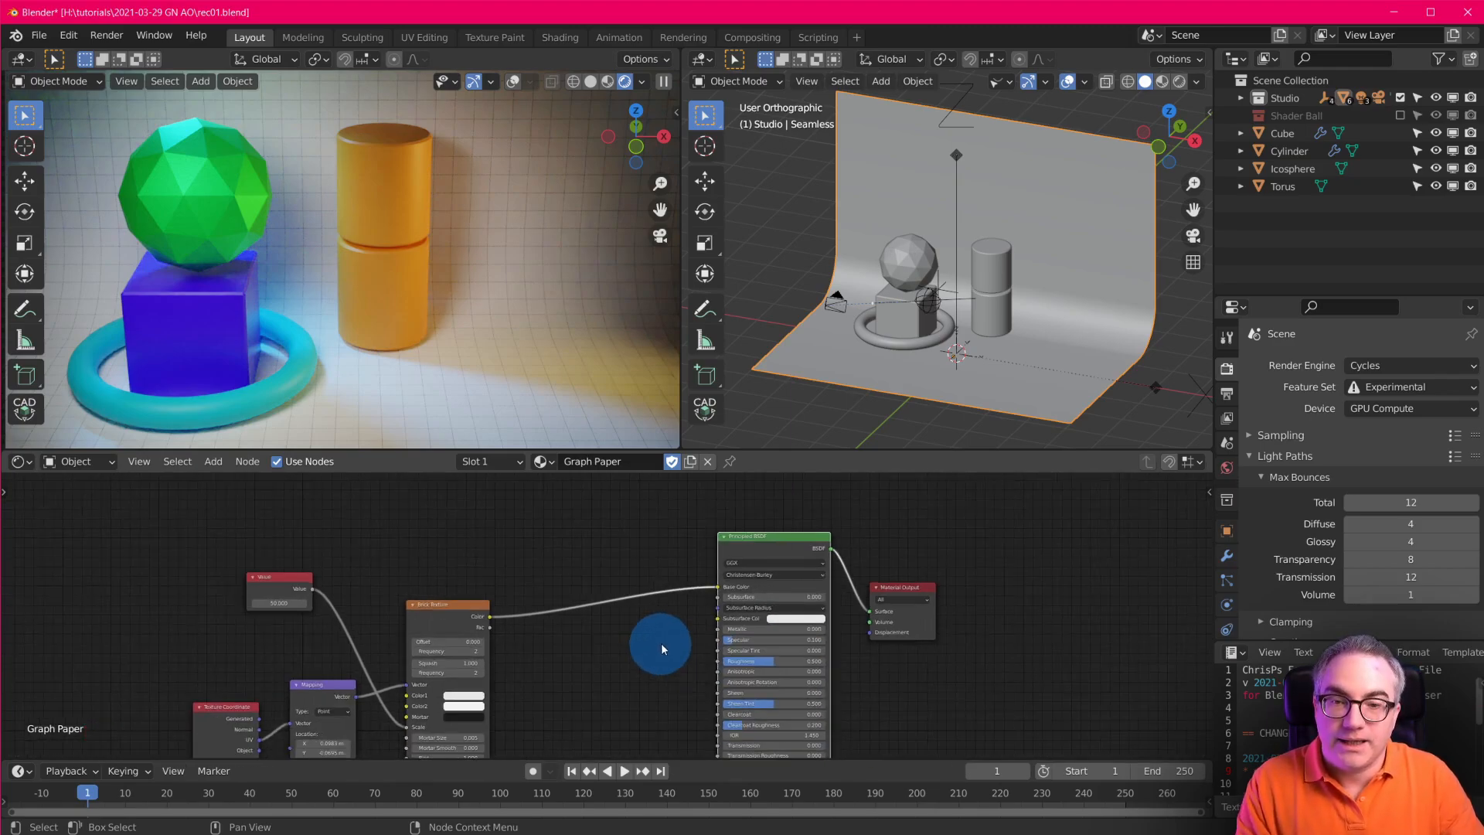
mouse_move(660, 644)
middle_down()
mouse_move(640, 684)
mouse_move(649, 635)
middle_up()
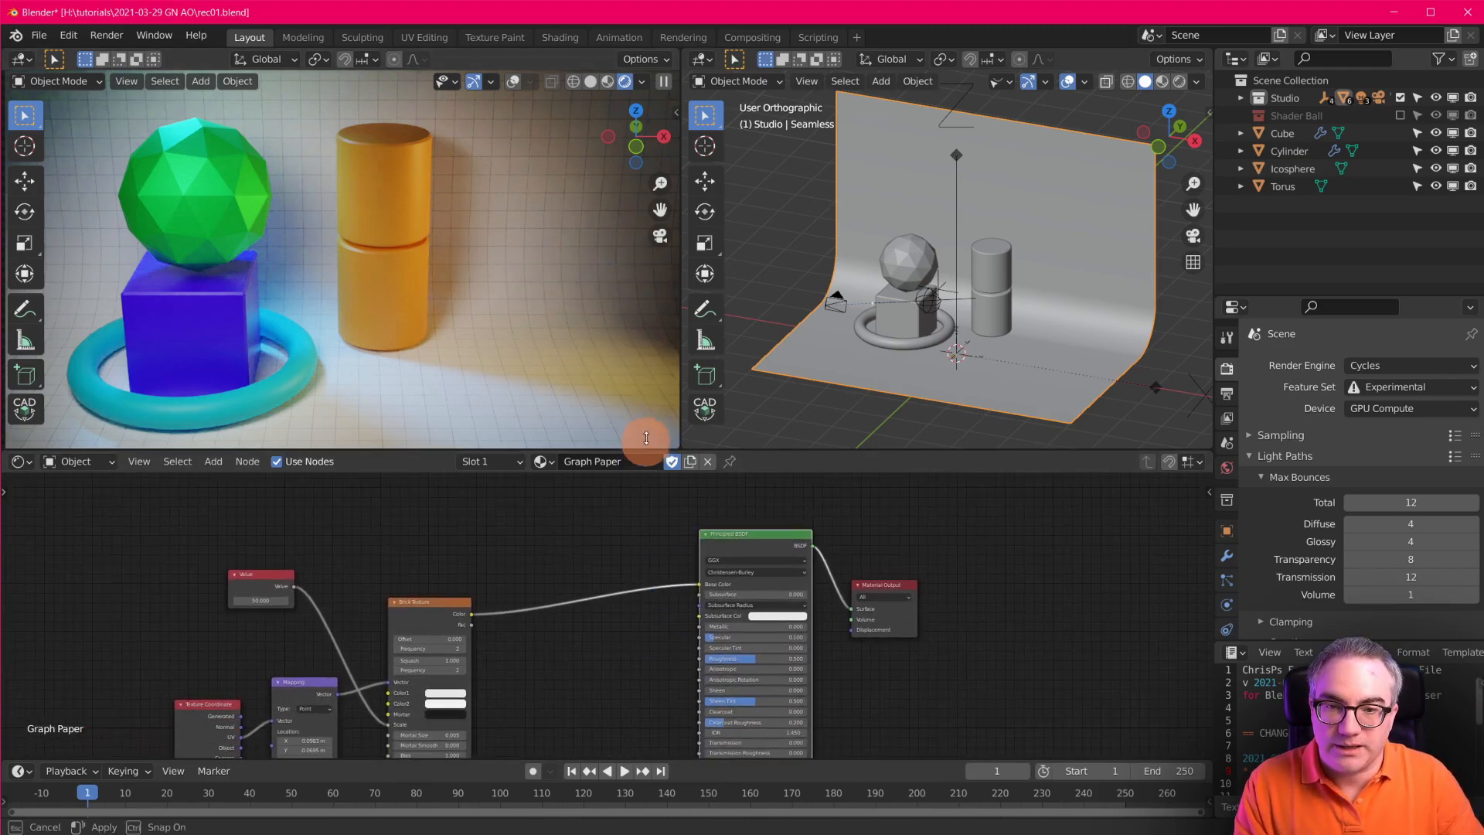
drag(646, 449, 649, 401)
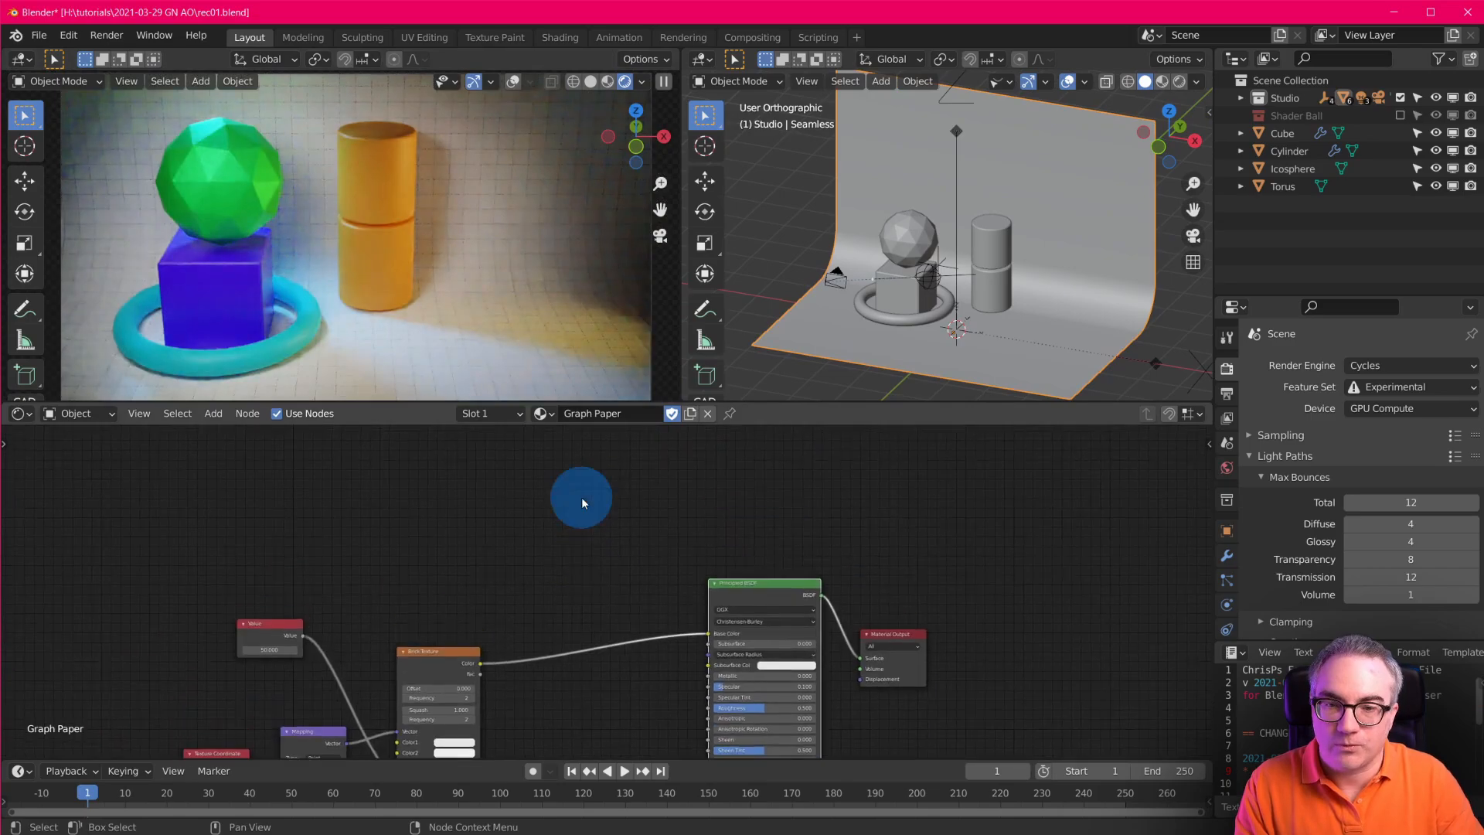
Turn on the Screencast Keys display in the 3D viewport and hide the sidebar again.
key(shift+a)
mouse_move(533, 525)
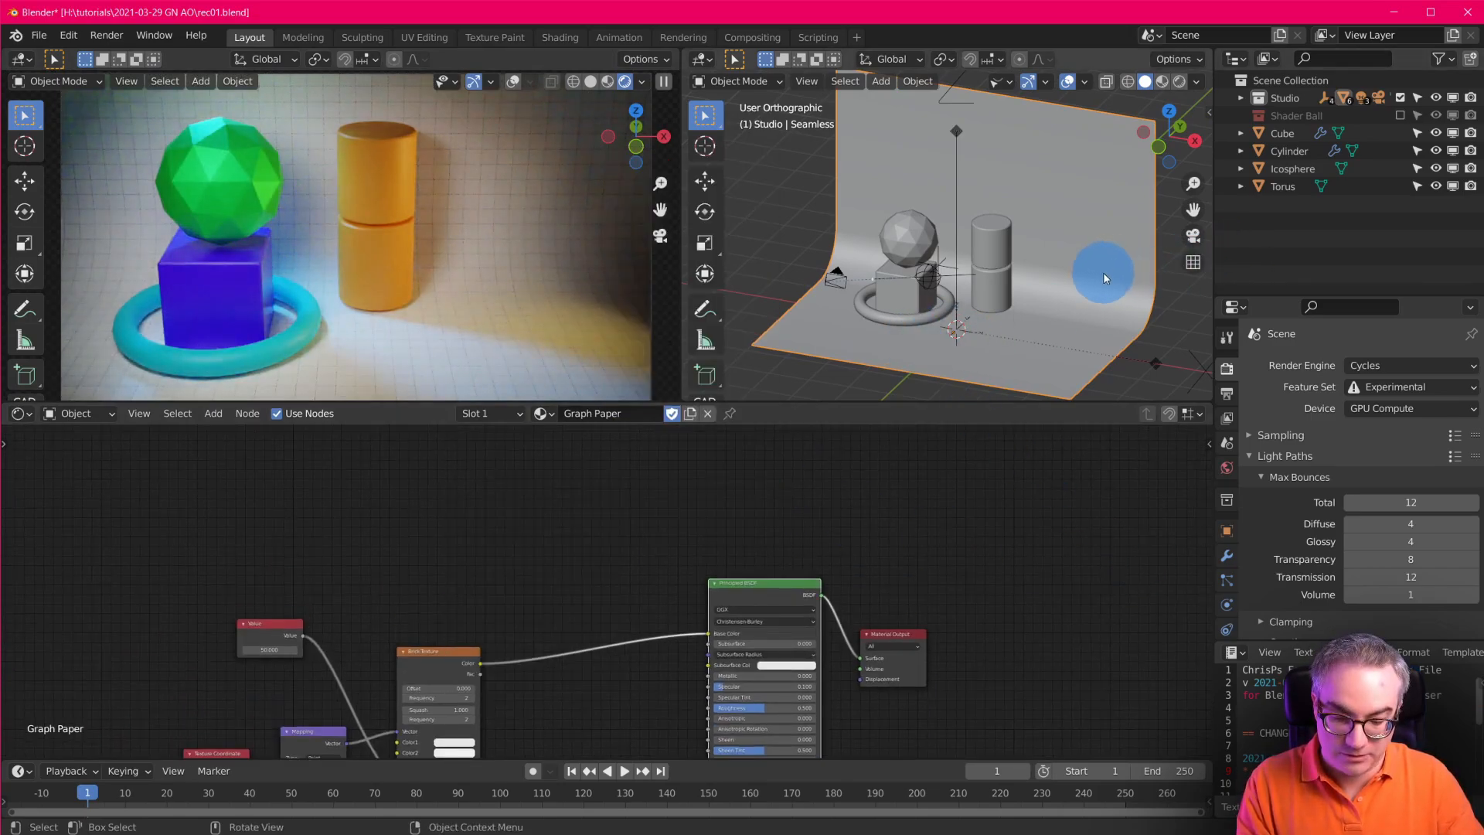
key(n)
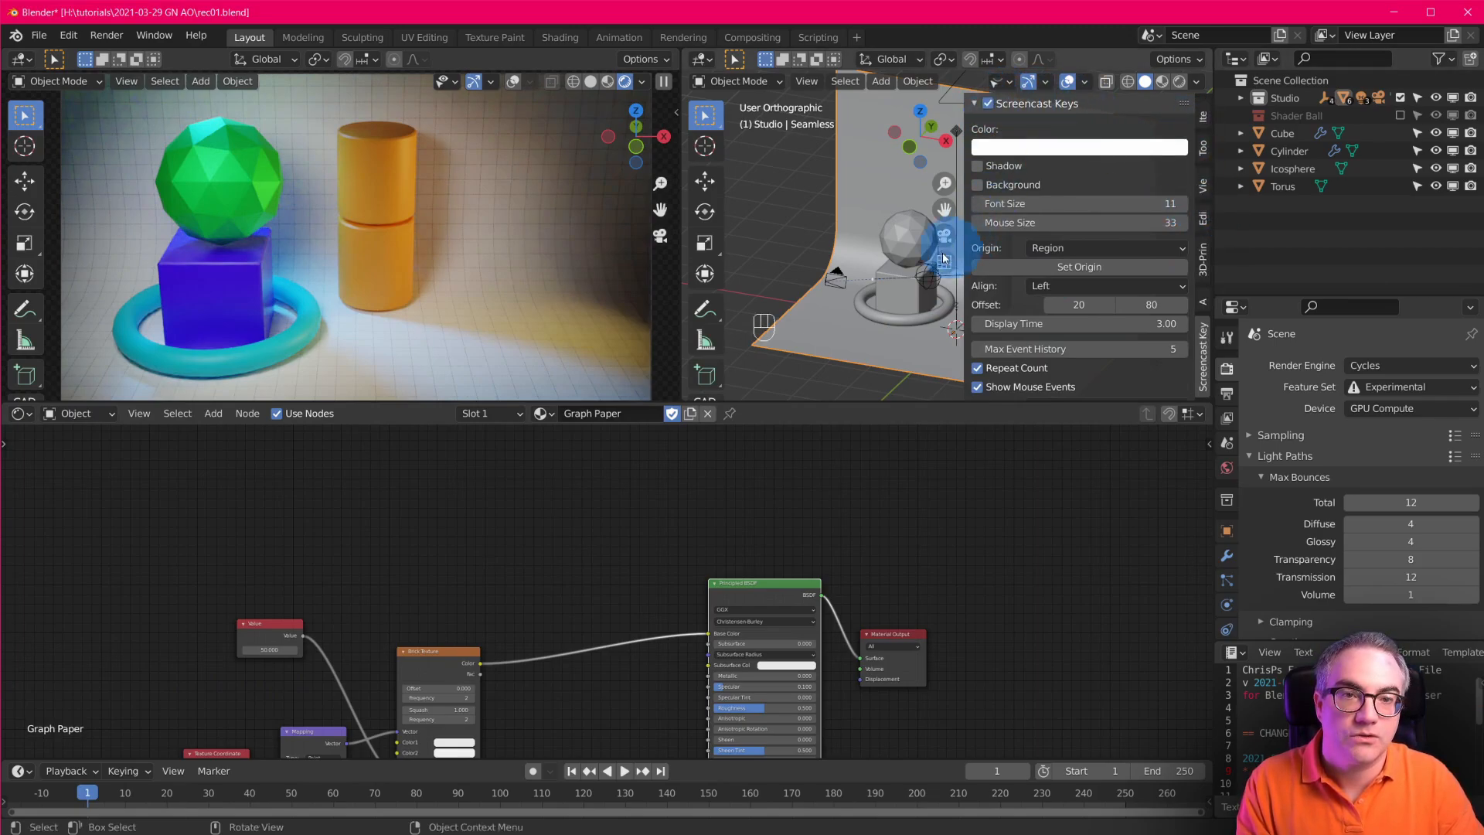
key(n)
Add an Ambient Occlusion node above the Brick Texture and preview its Color output on the backdrop through a Viewer.
key(shift+a)
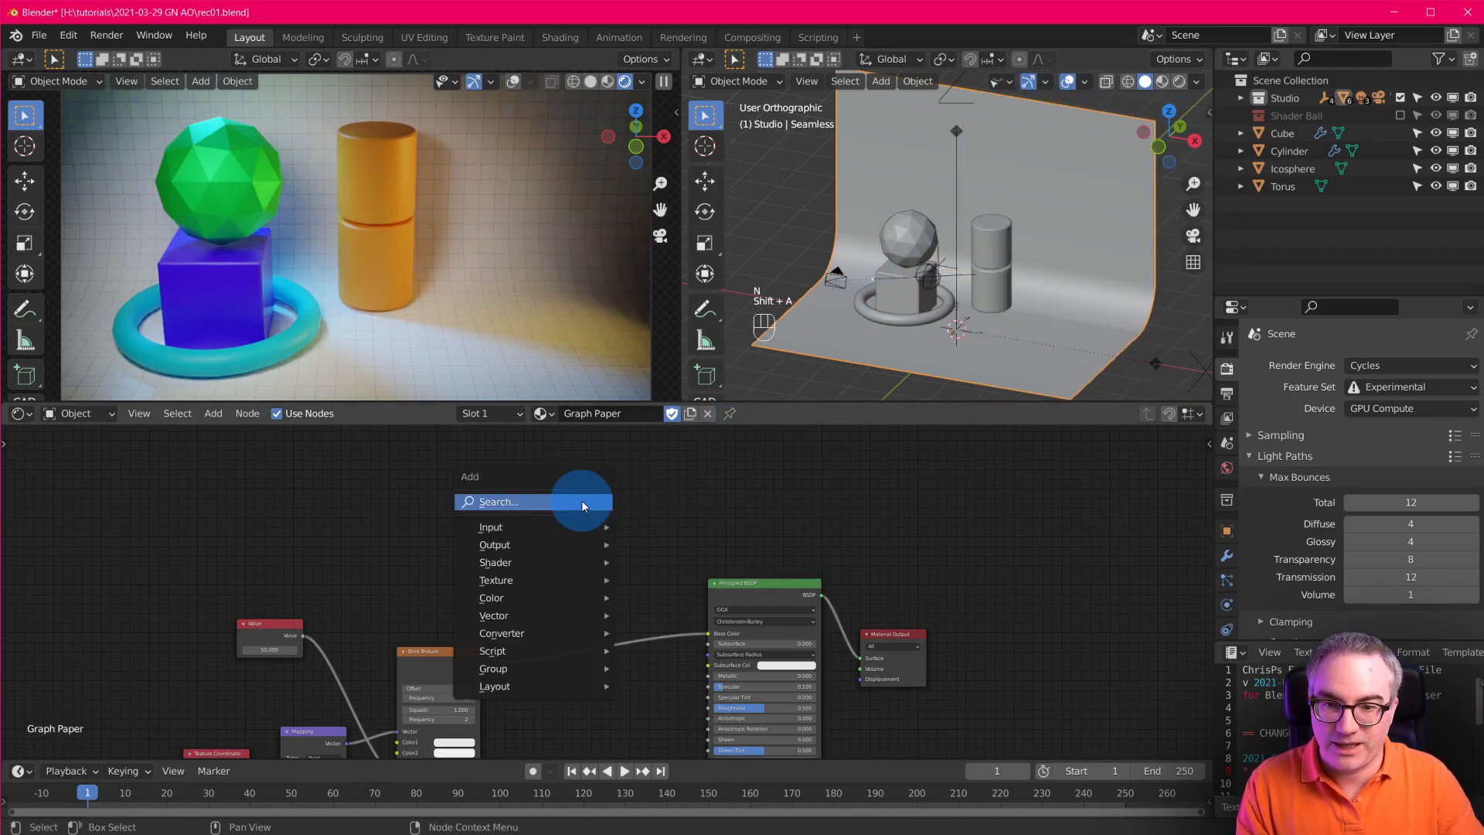
mouse_move(569, 541)
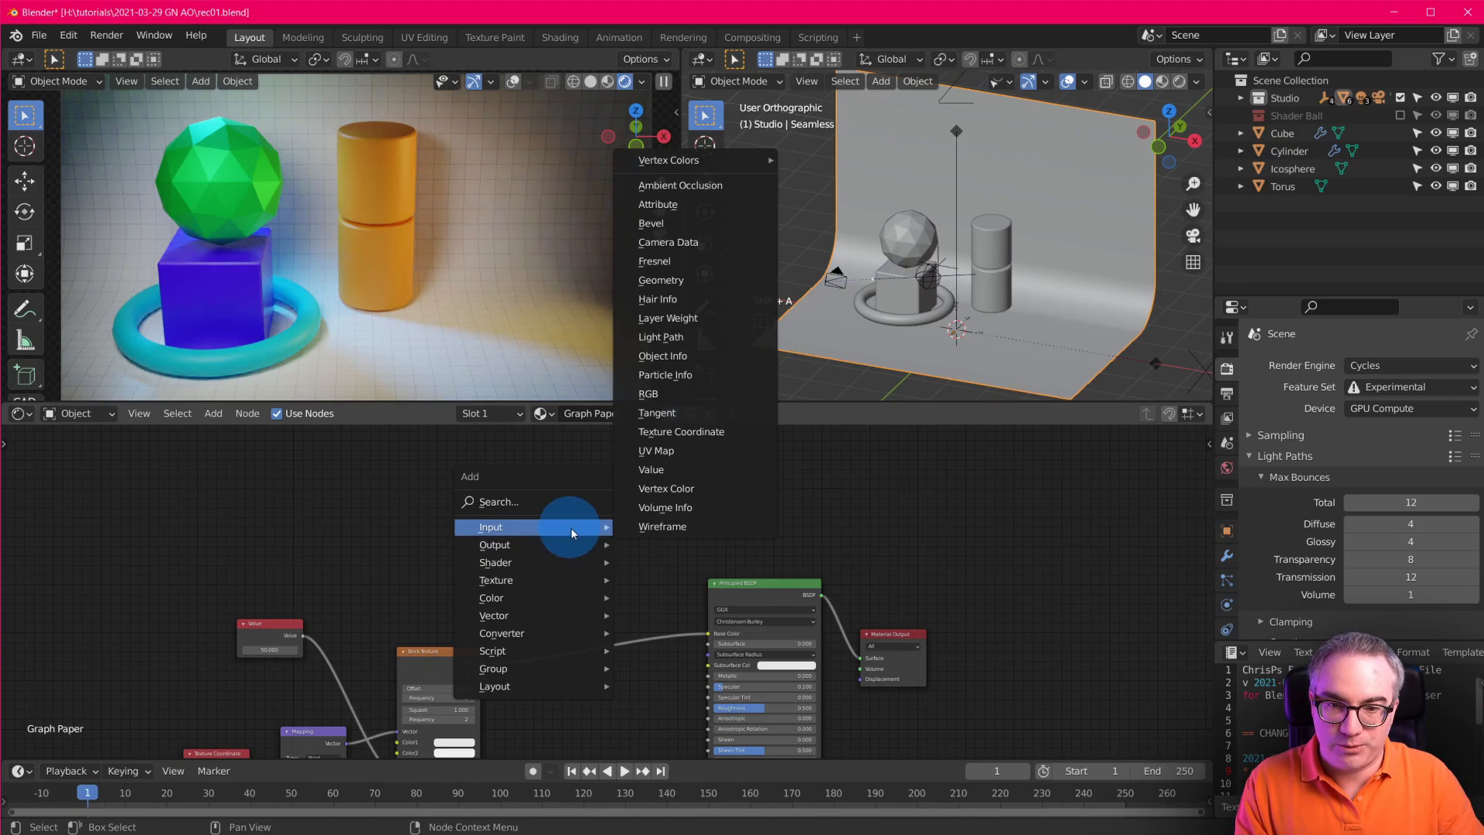
click(703, 186)
scroll(613, 542, up, 4)
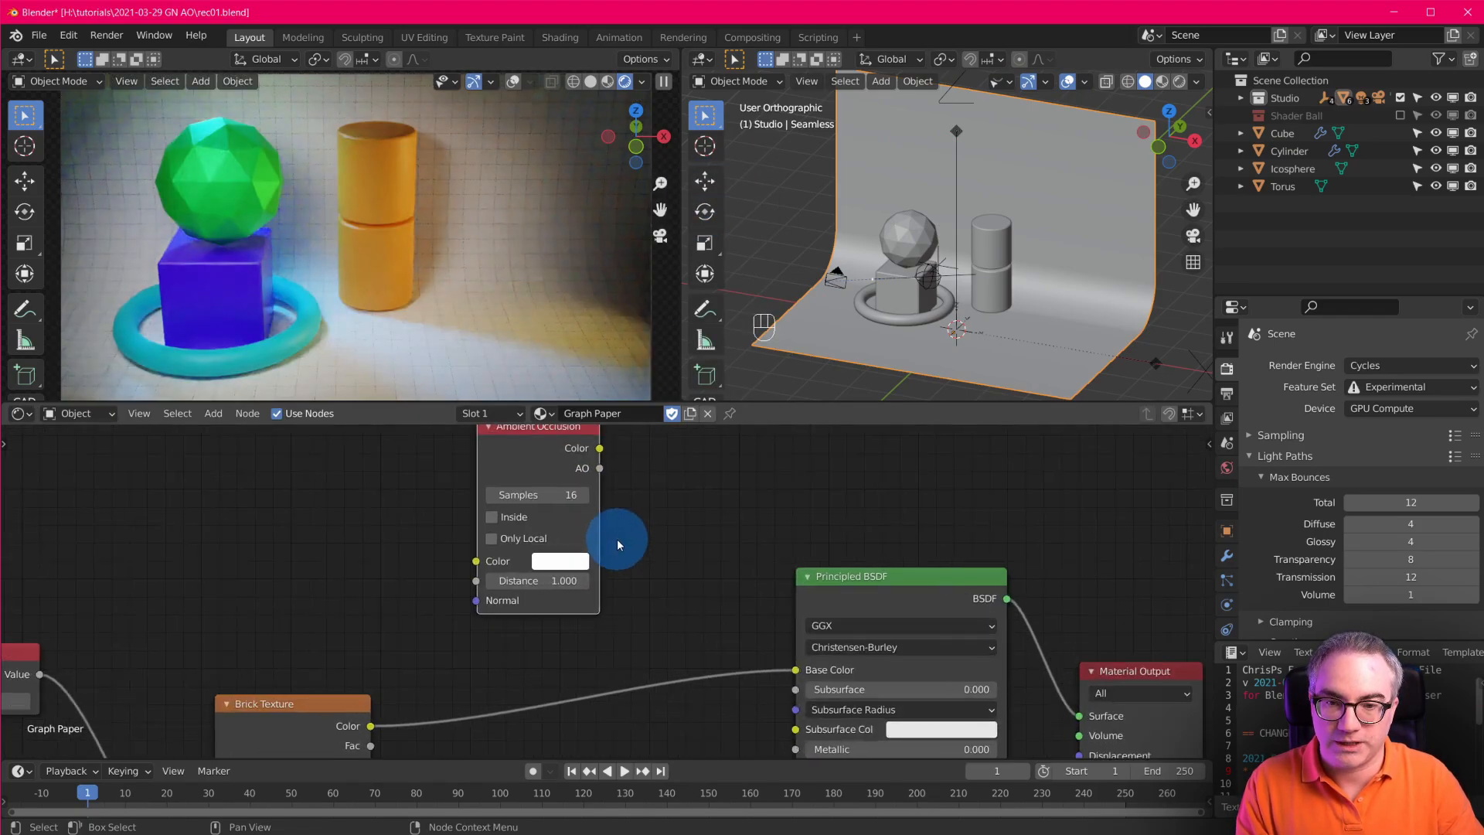
ctrl+shift+click(524, 499)
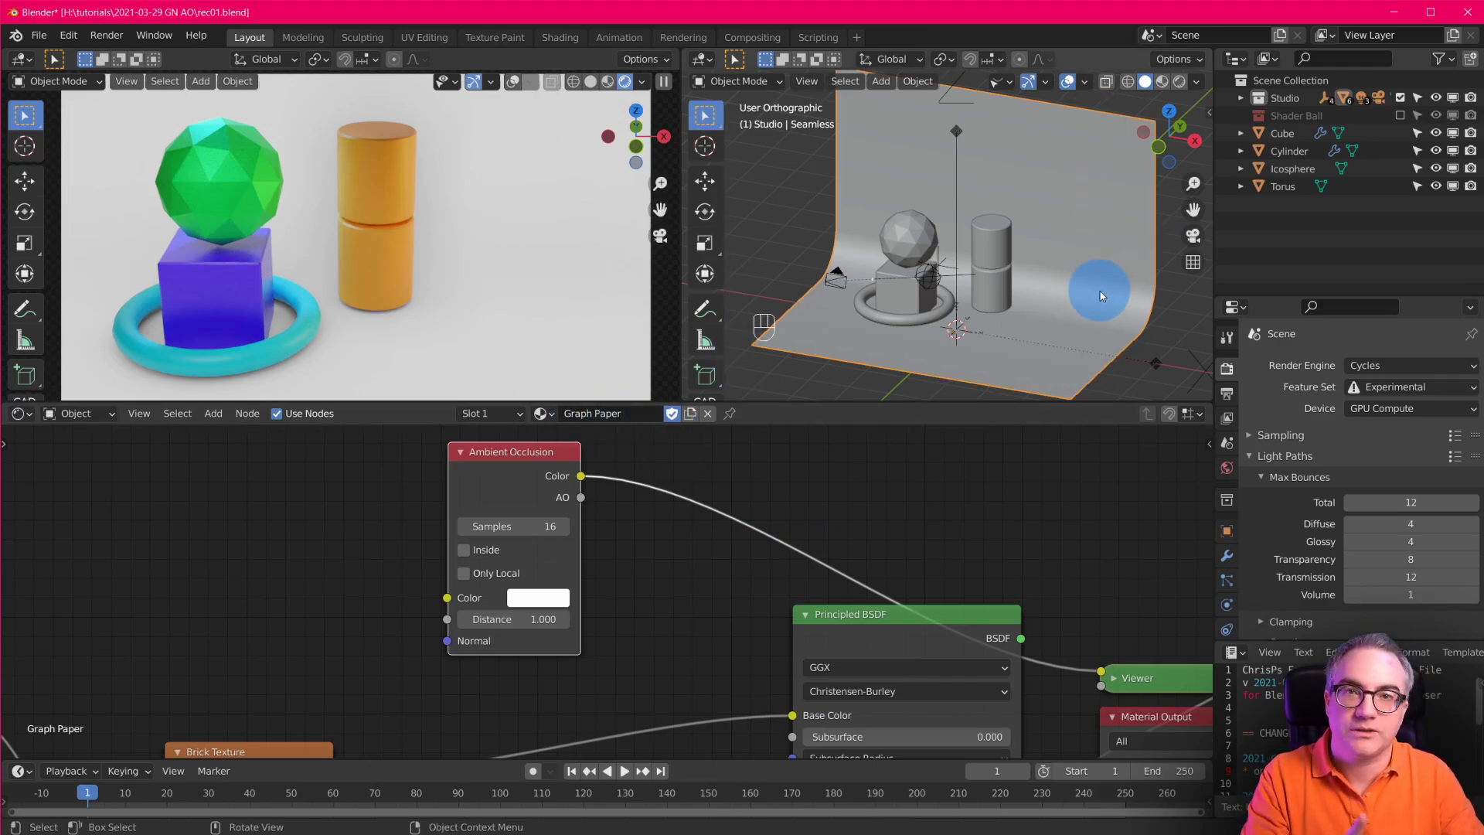
Examine the previewed ambient occlusion shading on the floor around the cylinders and the torus up close.
middle_drag(615, 623, 598, 636)
scroll(308, 305, up, 4)
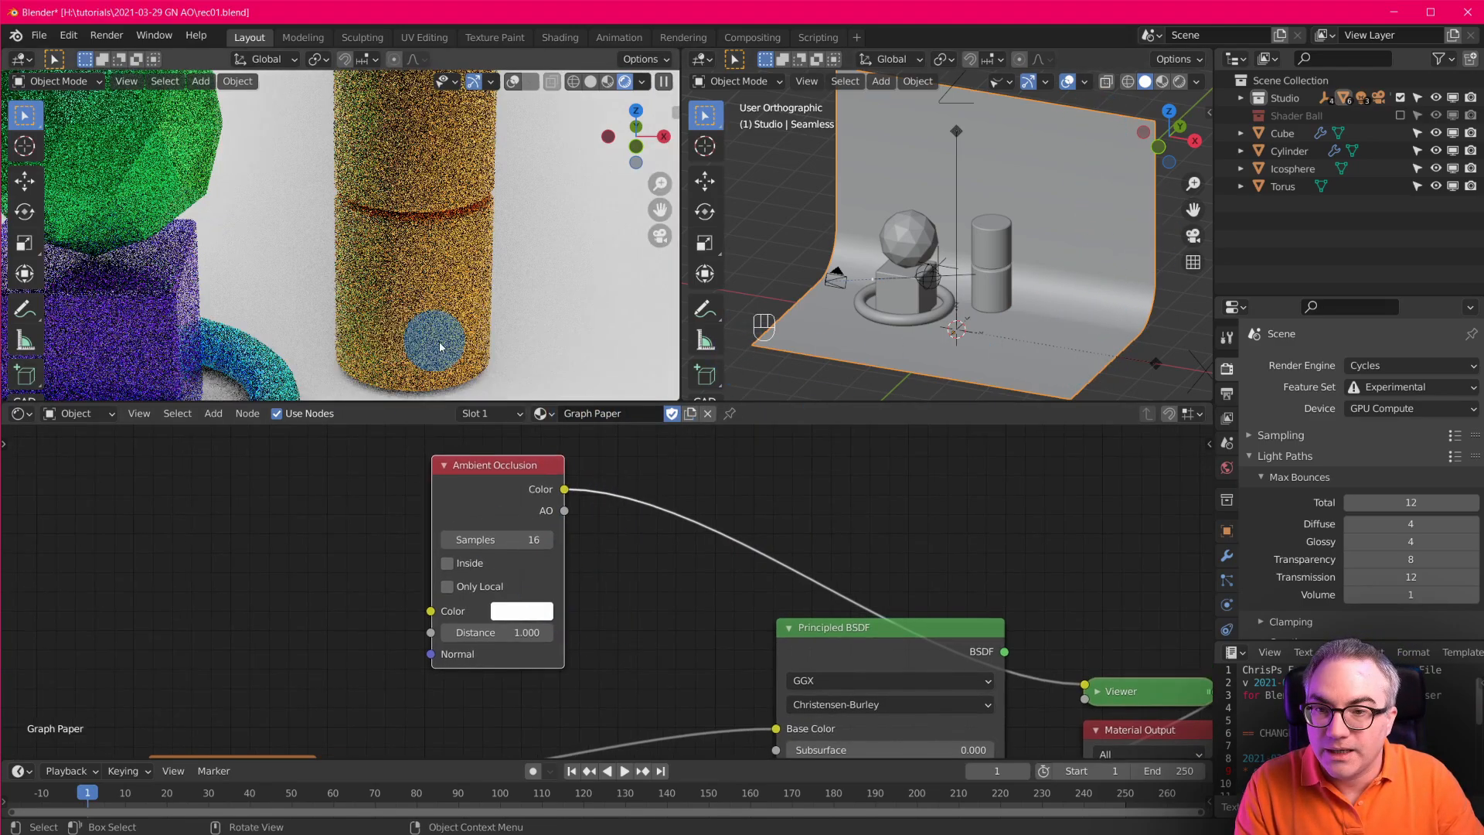
scroll(453, 317, up, 3)
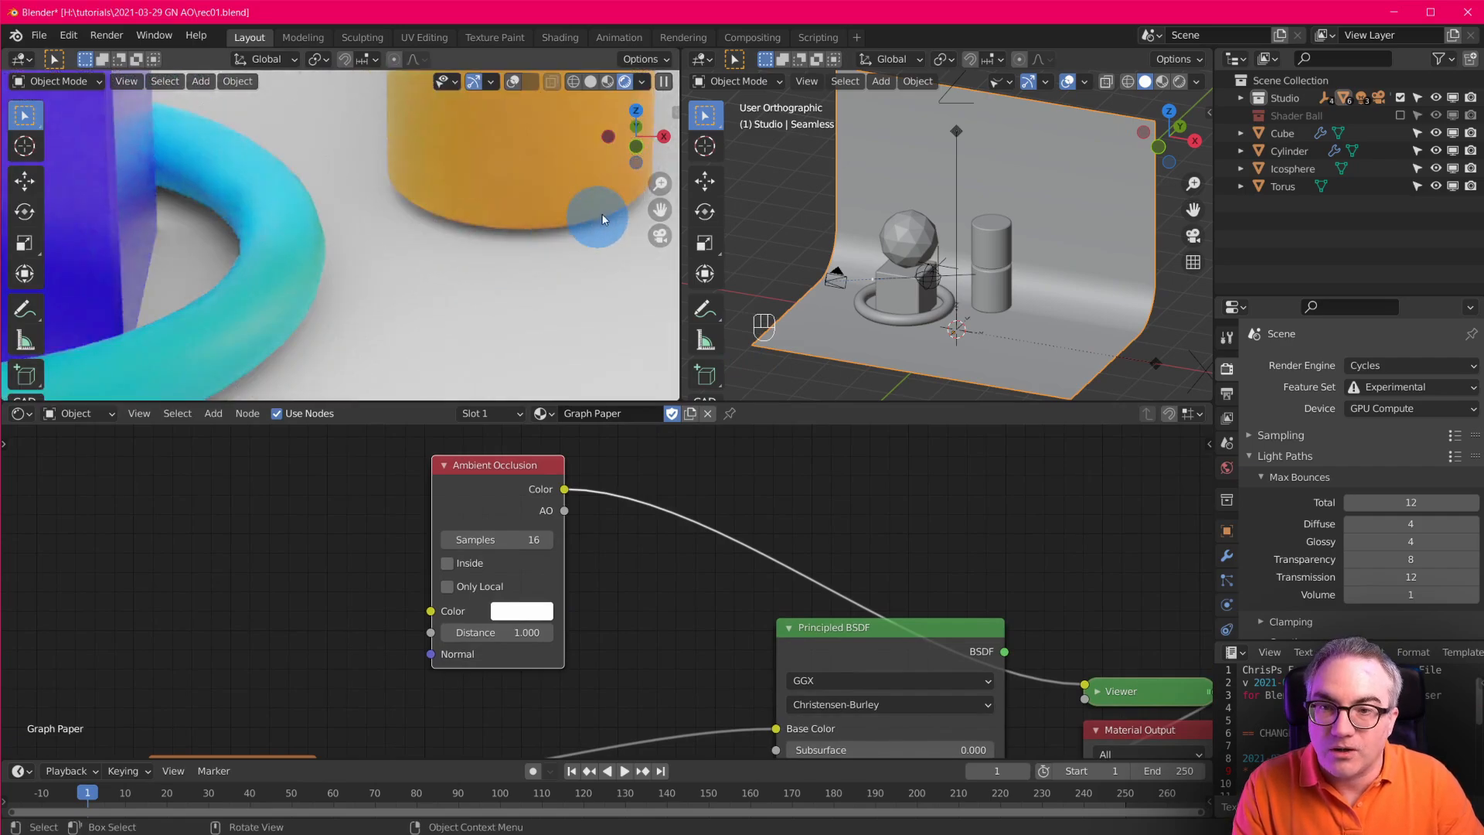
shift+middle_drag(427, 328, 265, 150)
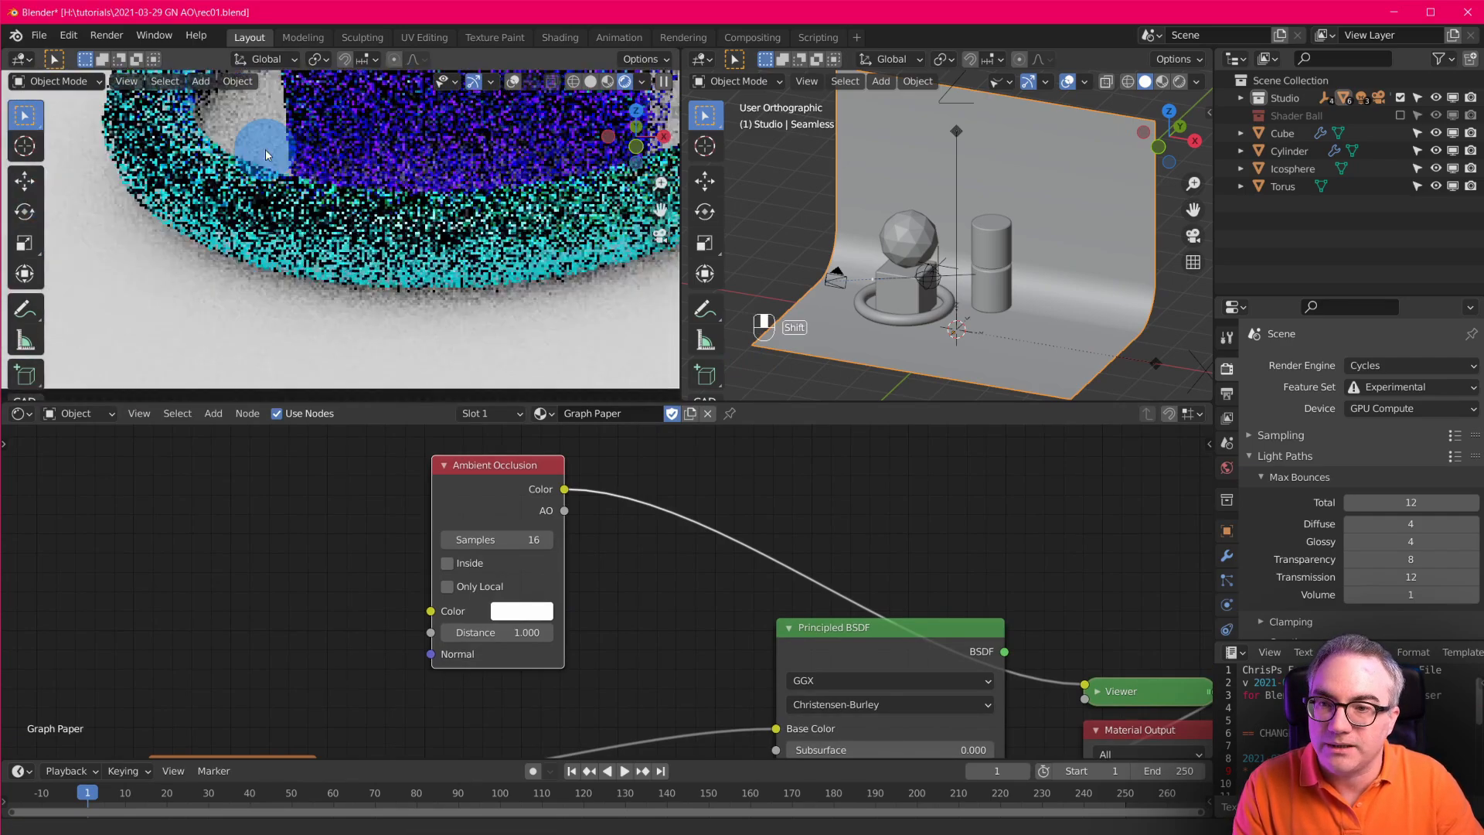
Nudge the Ambient Occlusion node and examine its Samples, Inside, Only Local, Color and Distance settings alongside the rendered scene.
scroll(626, 541, down, 2)
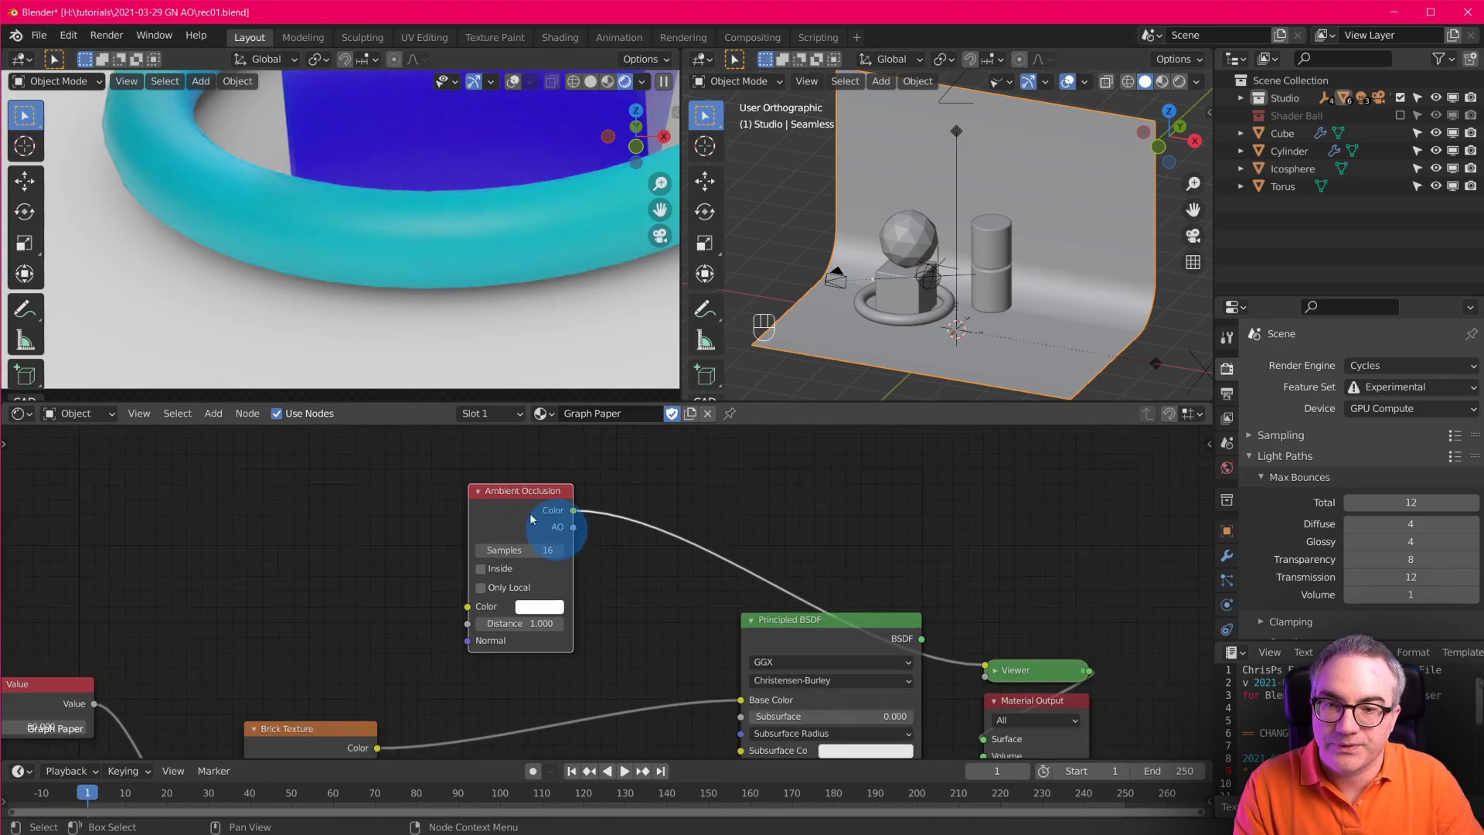
mouse_move(507, 488)
mouse_down()
mouse_move(556, 490)
mouse_move(526, 486)
mouse_up()
scroll(437, 232, down, 6)
shift+middle_drag(437, 226, 404, 258)
scroll(502, 587, up, 3)
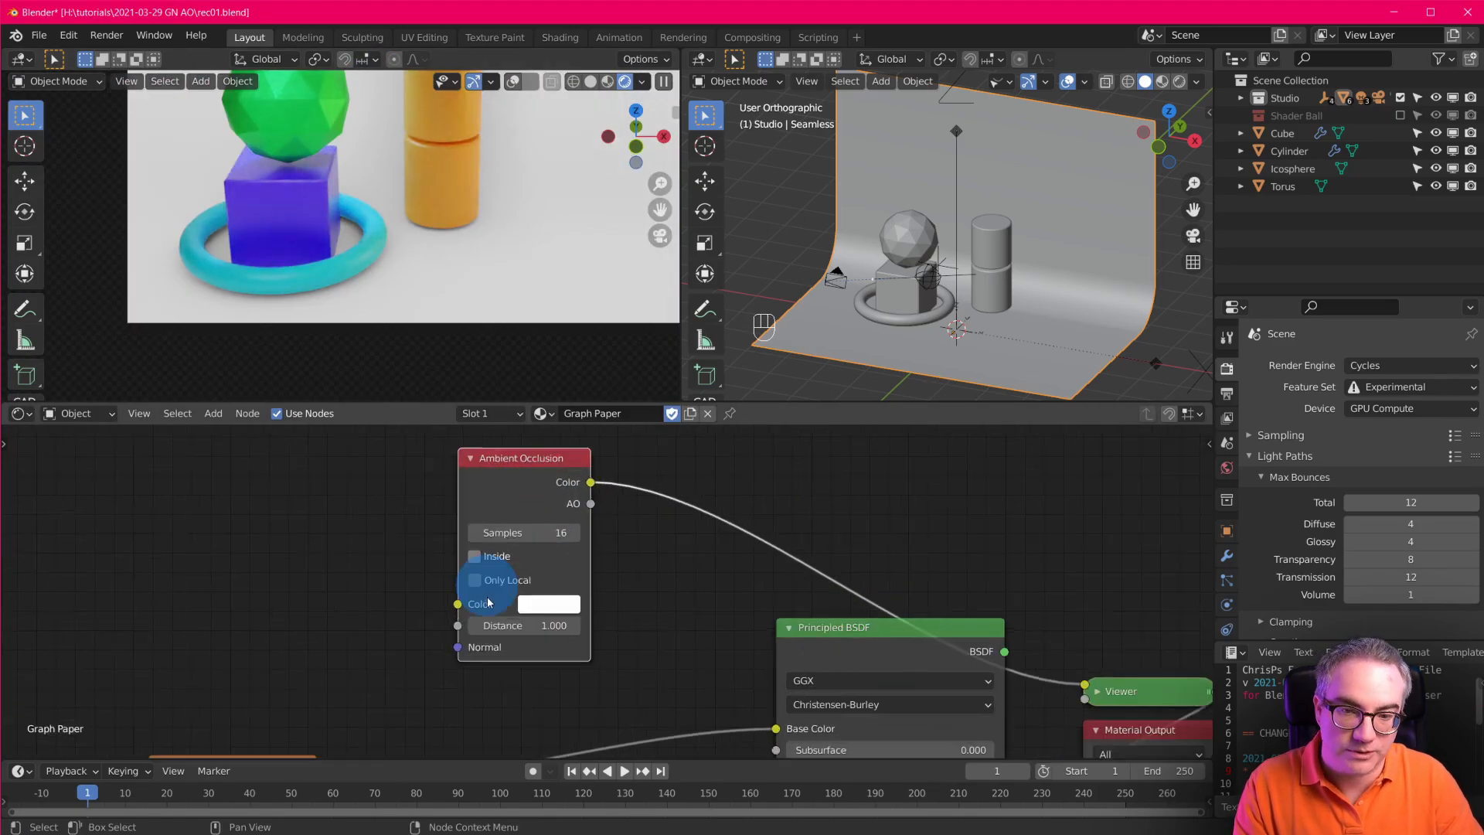
scroll(313, 276, up, 3)
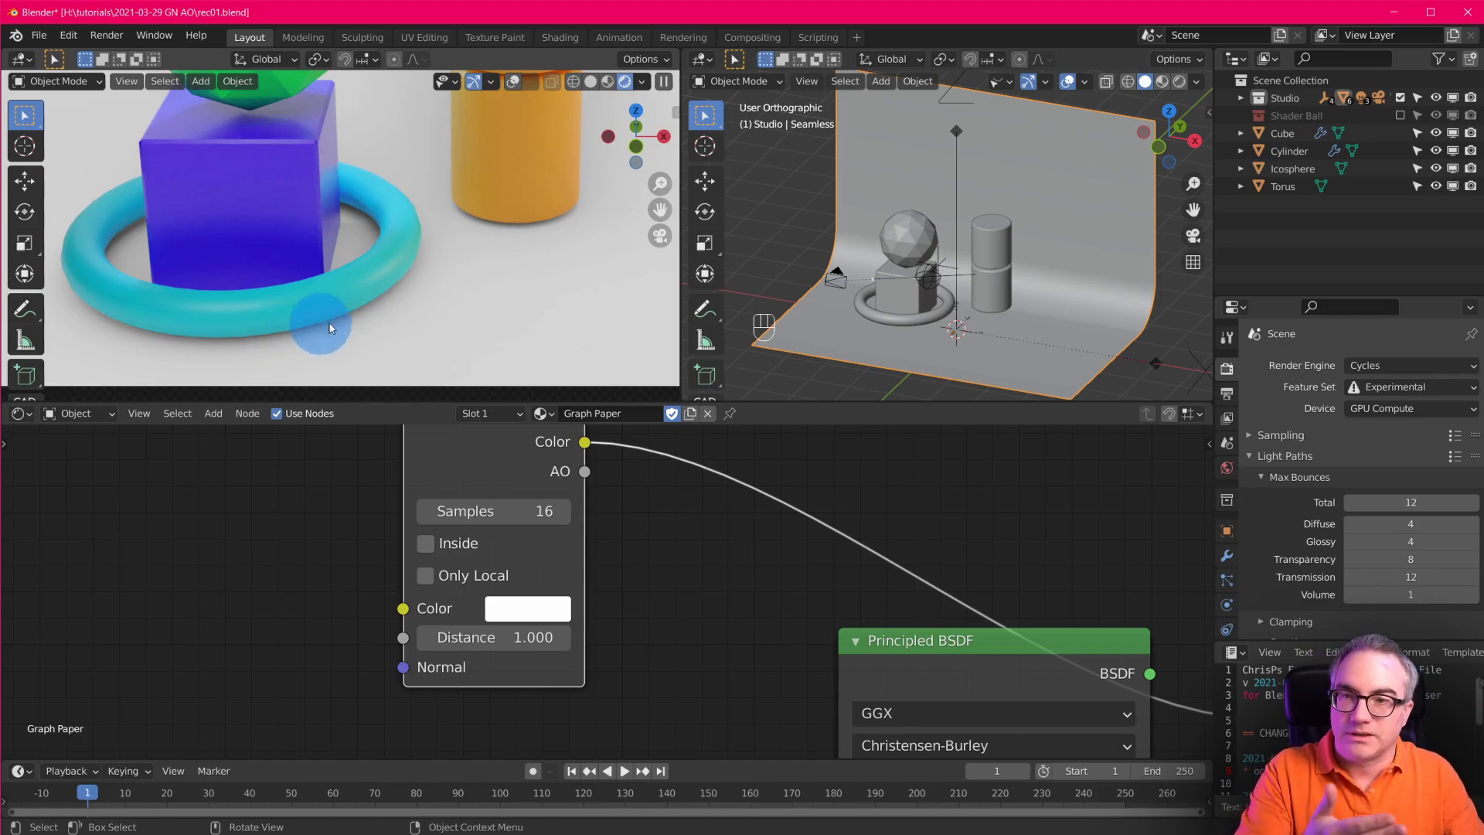
scroll(447, 292, down, 5)
scroll(553, 654, up, 1)
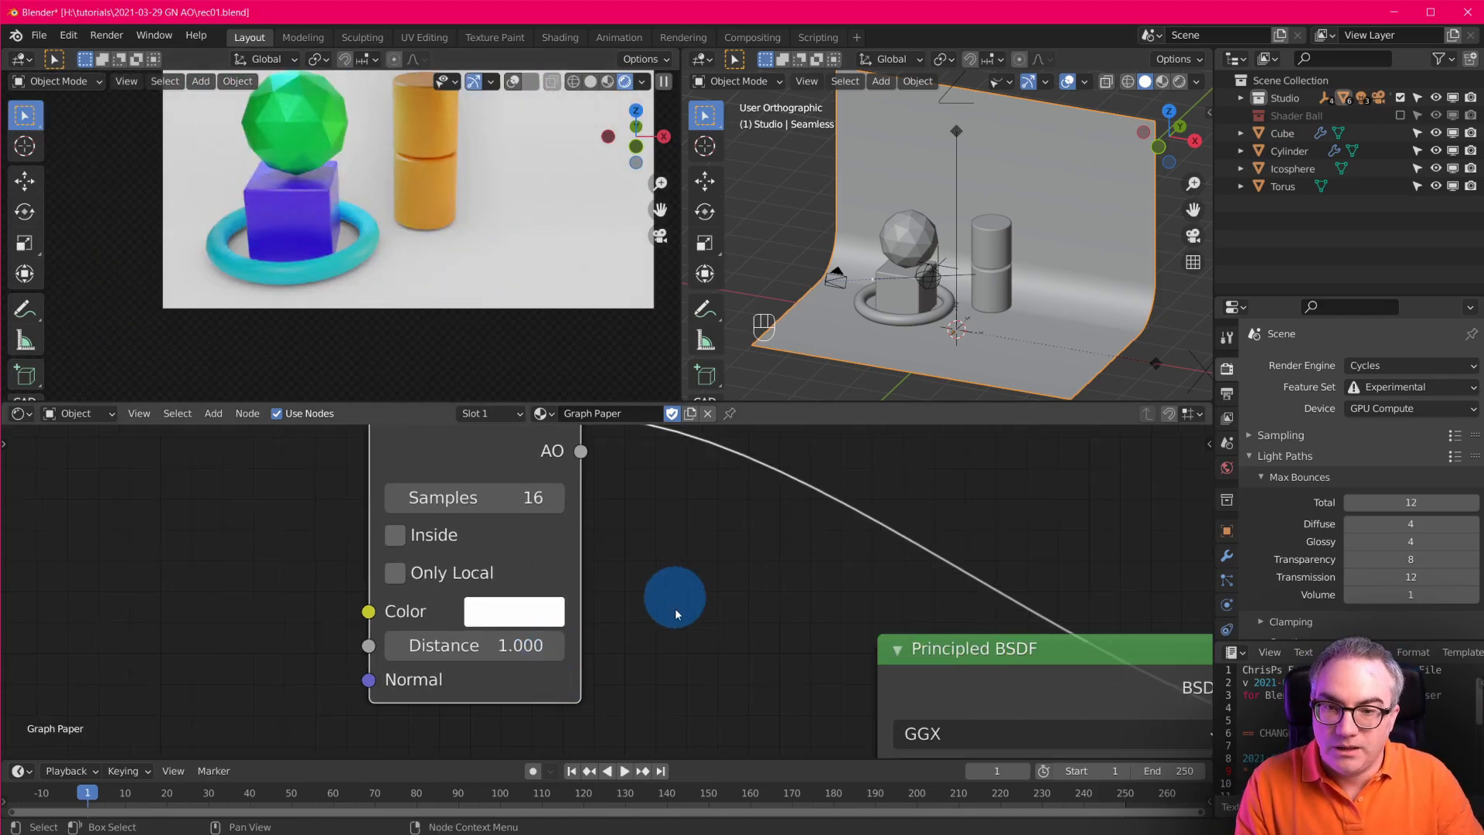
scroll(675, 607, down, 2)
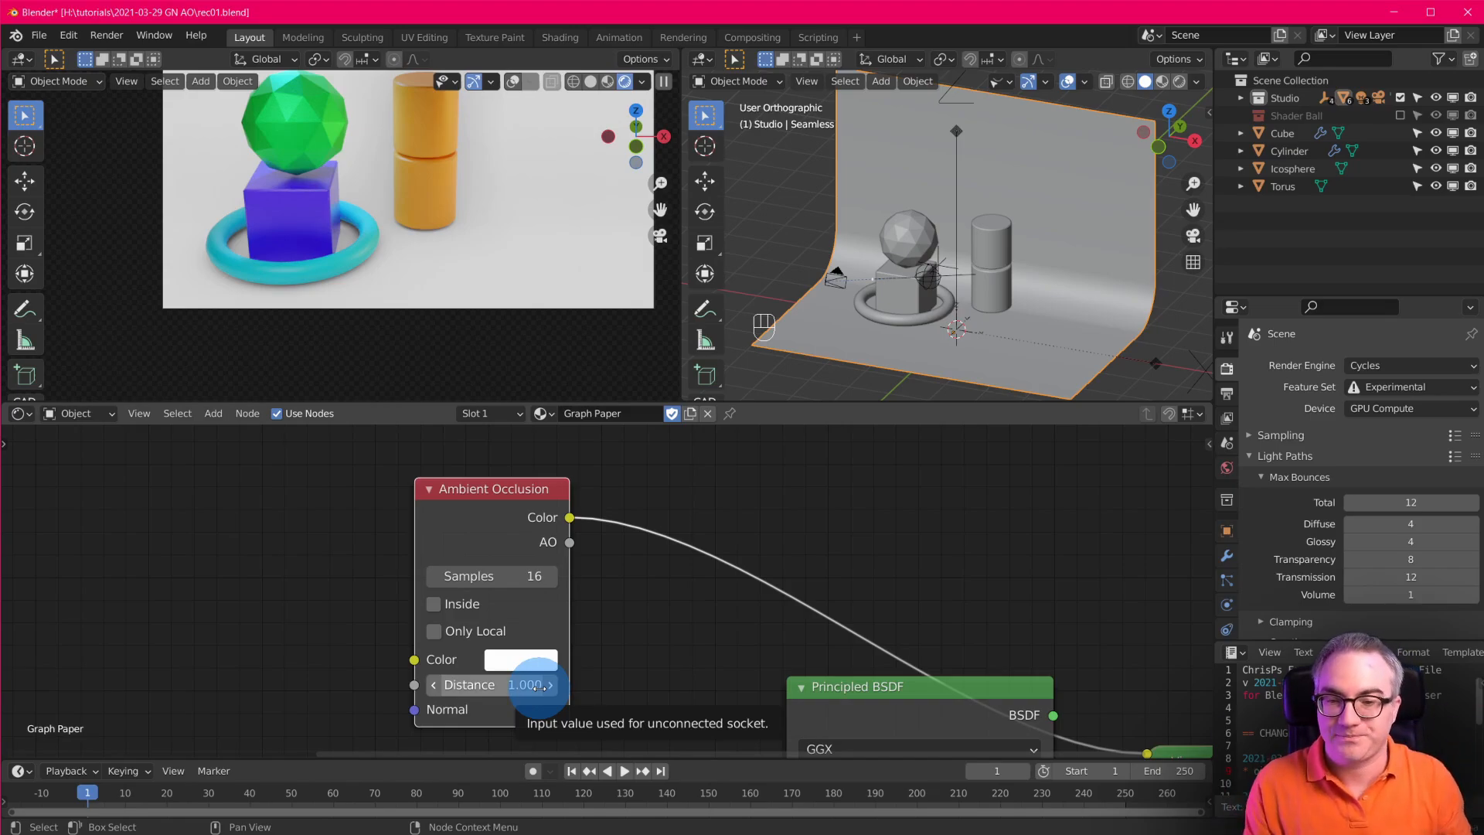
Toggle the Ambient Occlusion node's Inside option on and back off to compare the shading on the backdrop.
click(472, 605)
click(473, 605)
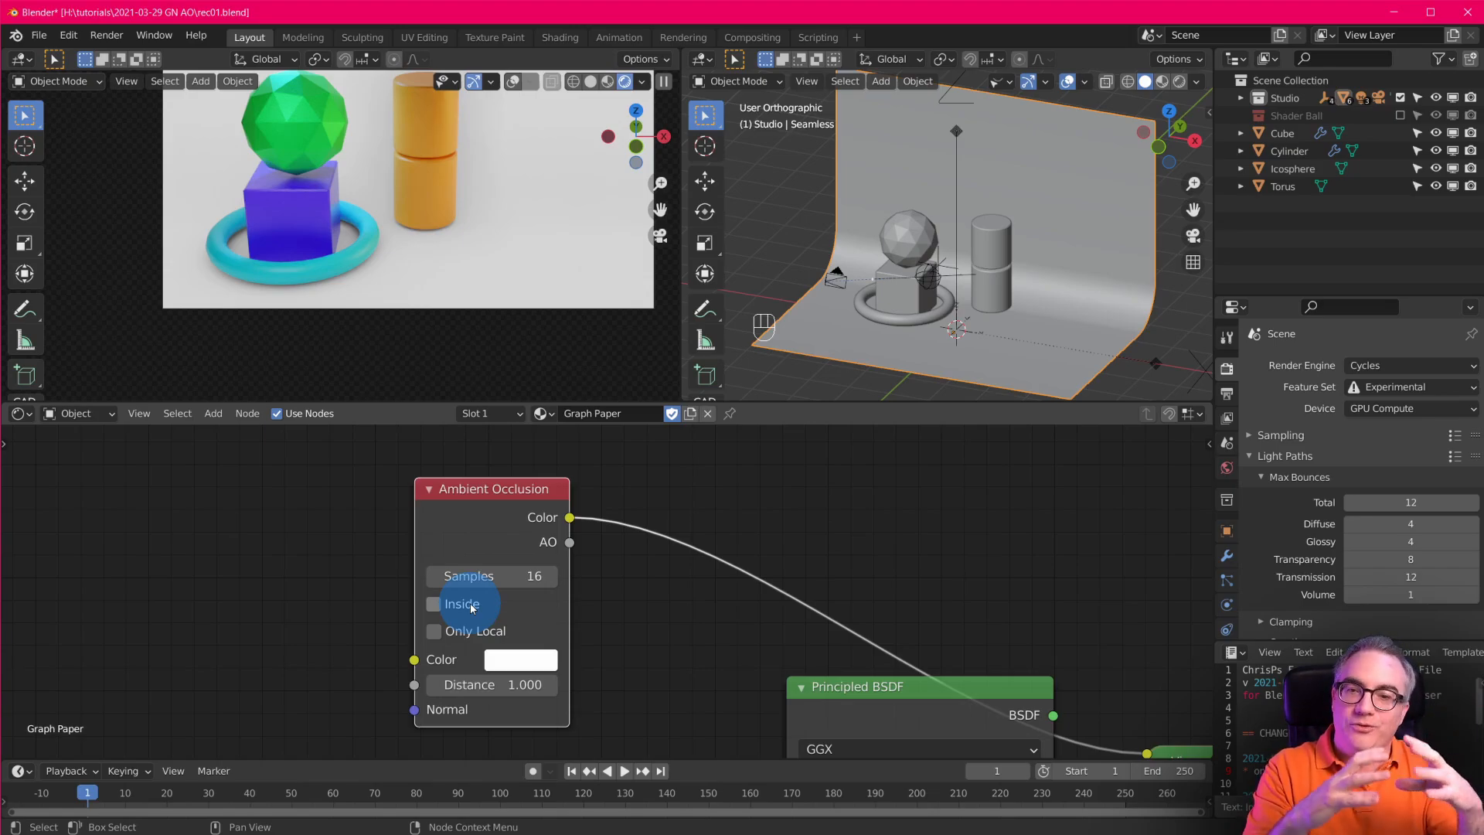
click(433, 604)
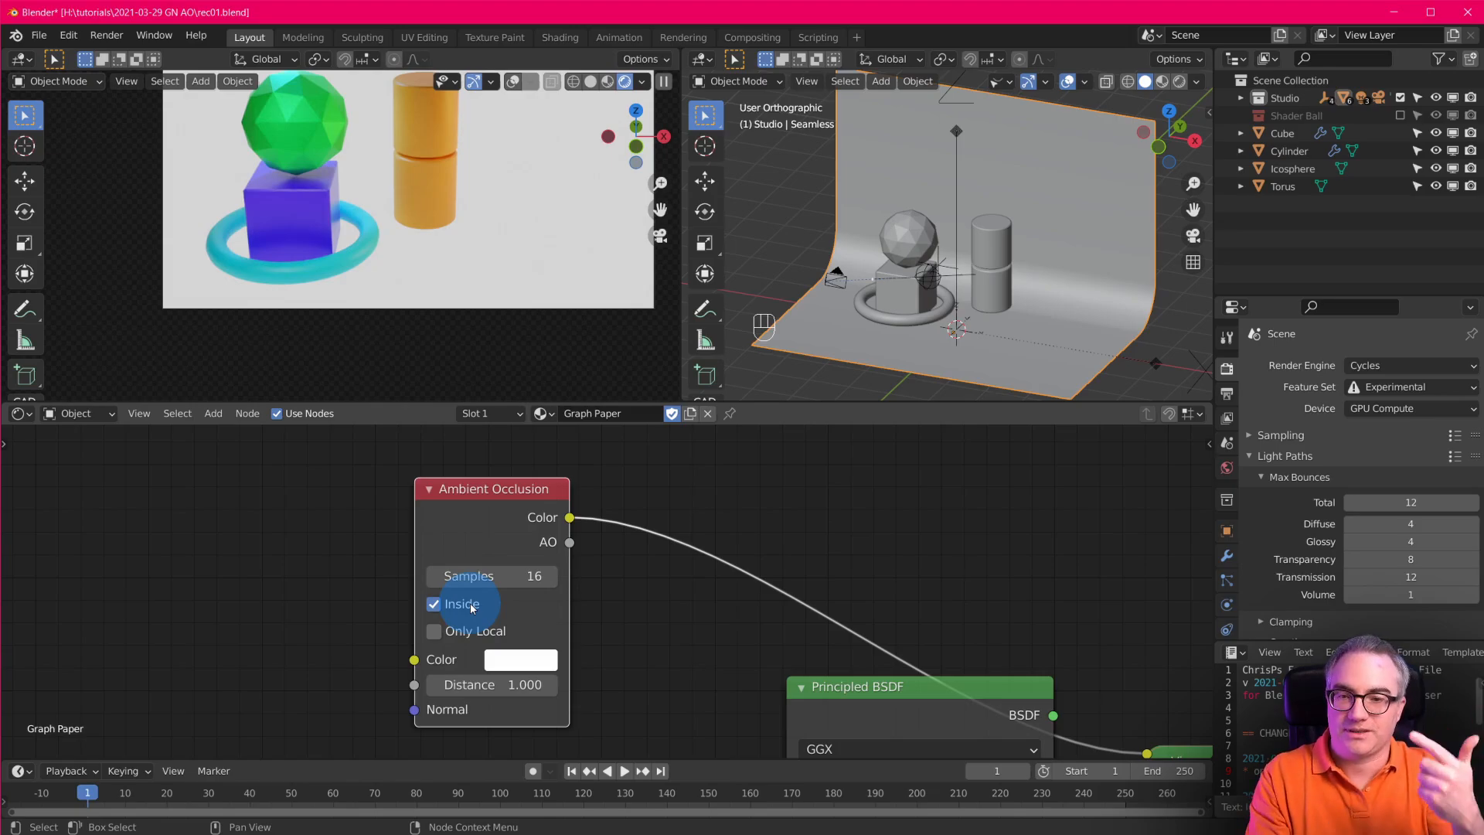
click(471, 605)
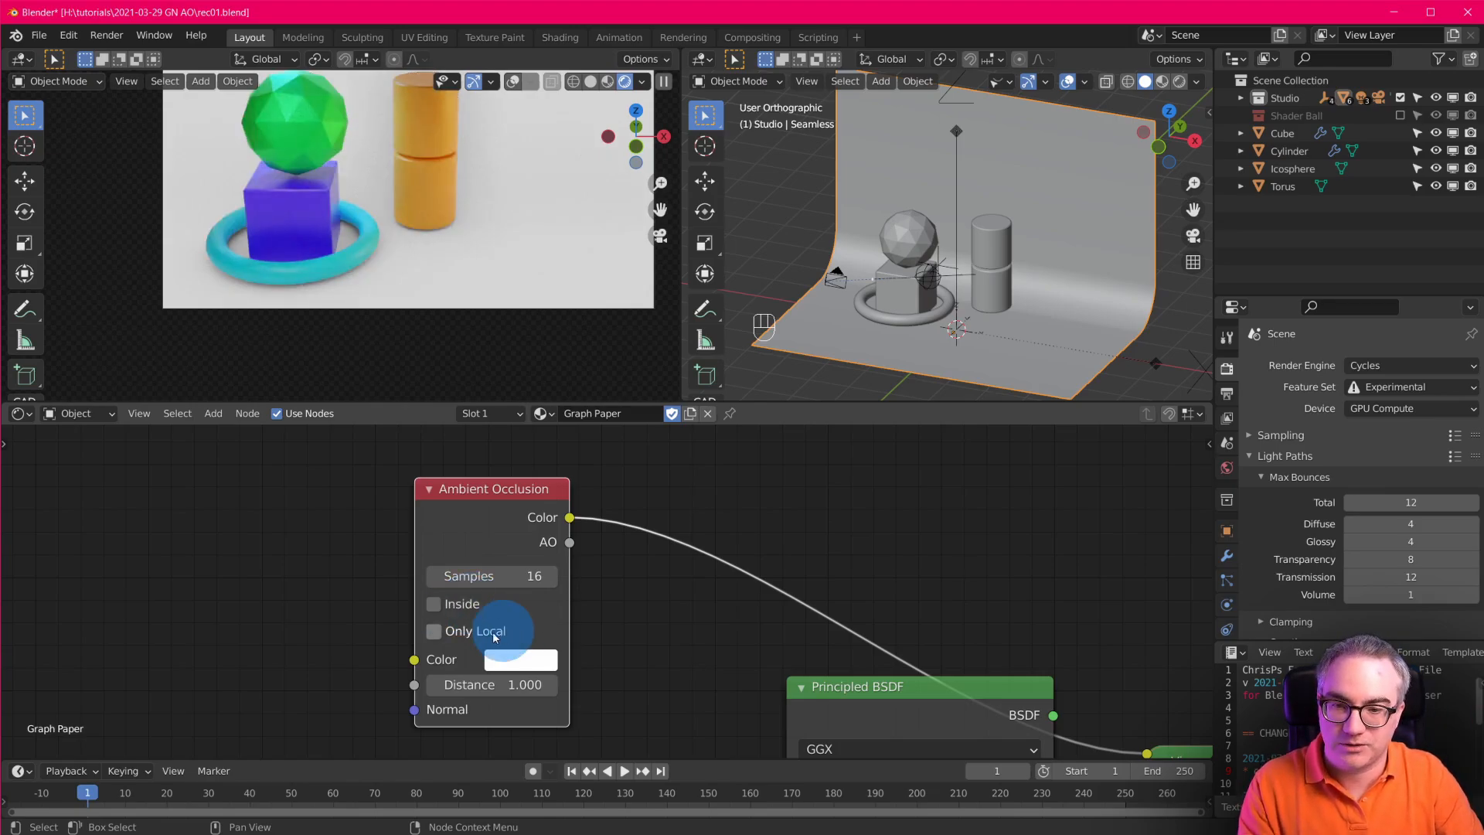
Try the Ambient Occlusion node's Only Local option, compare the floor shading around the torus and cylinders, and turn it back off.
click(496, 637)
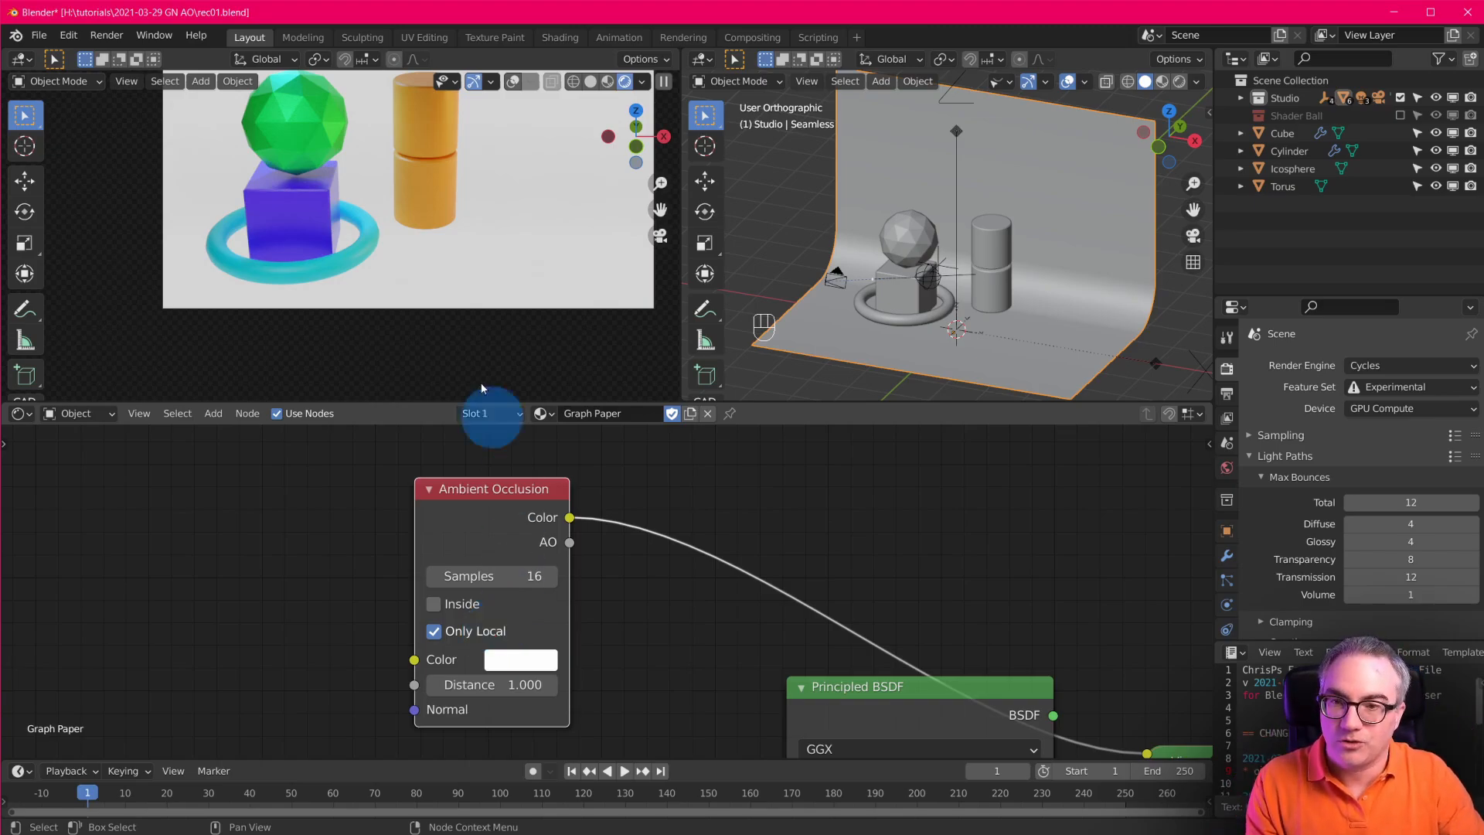
scroll(434, 337, up, 5)
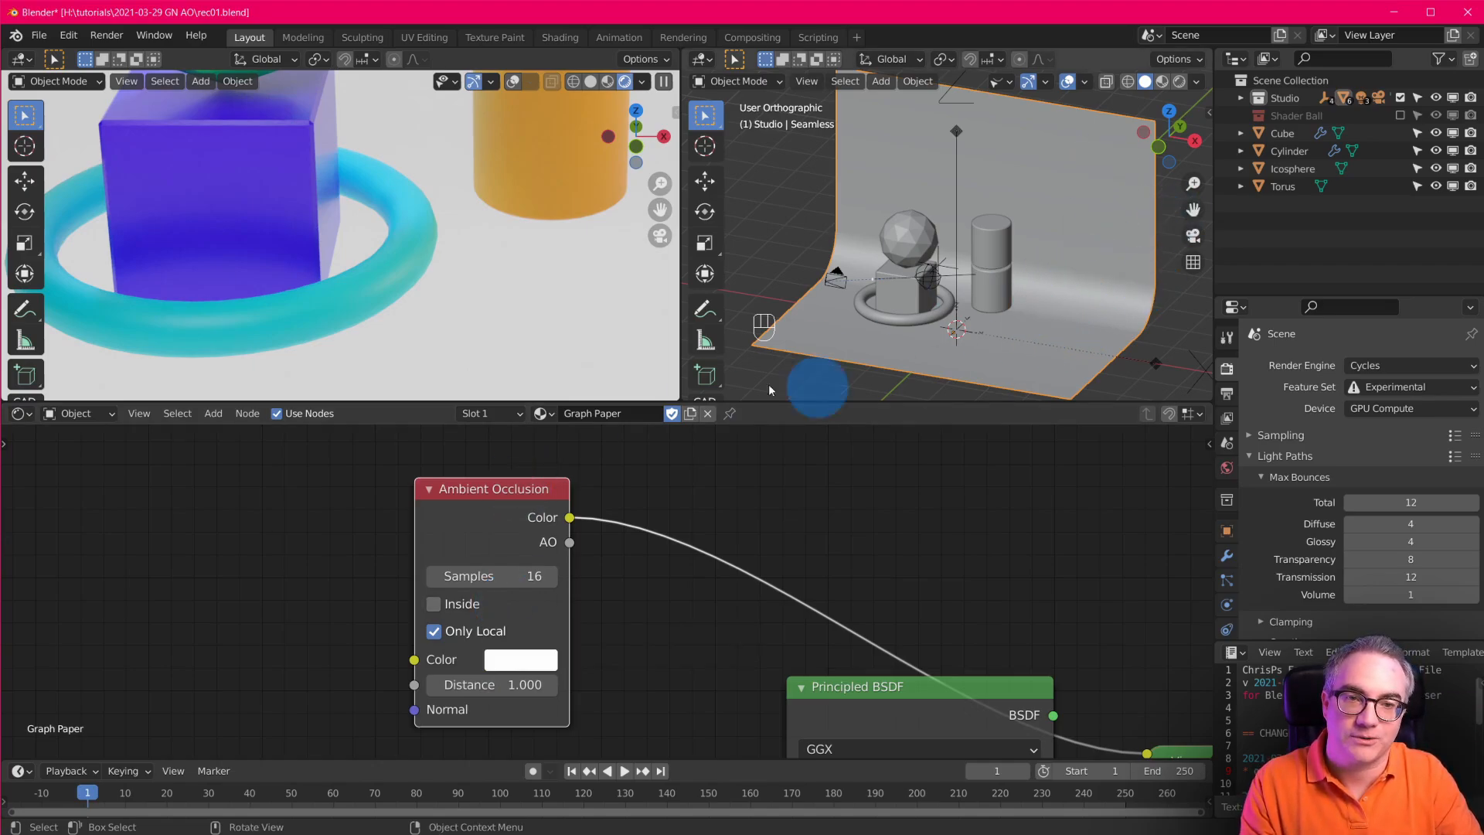
key(KP_0)
scroll(509, 334, up, 2)
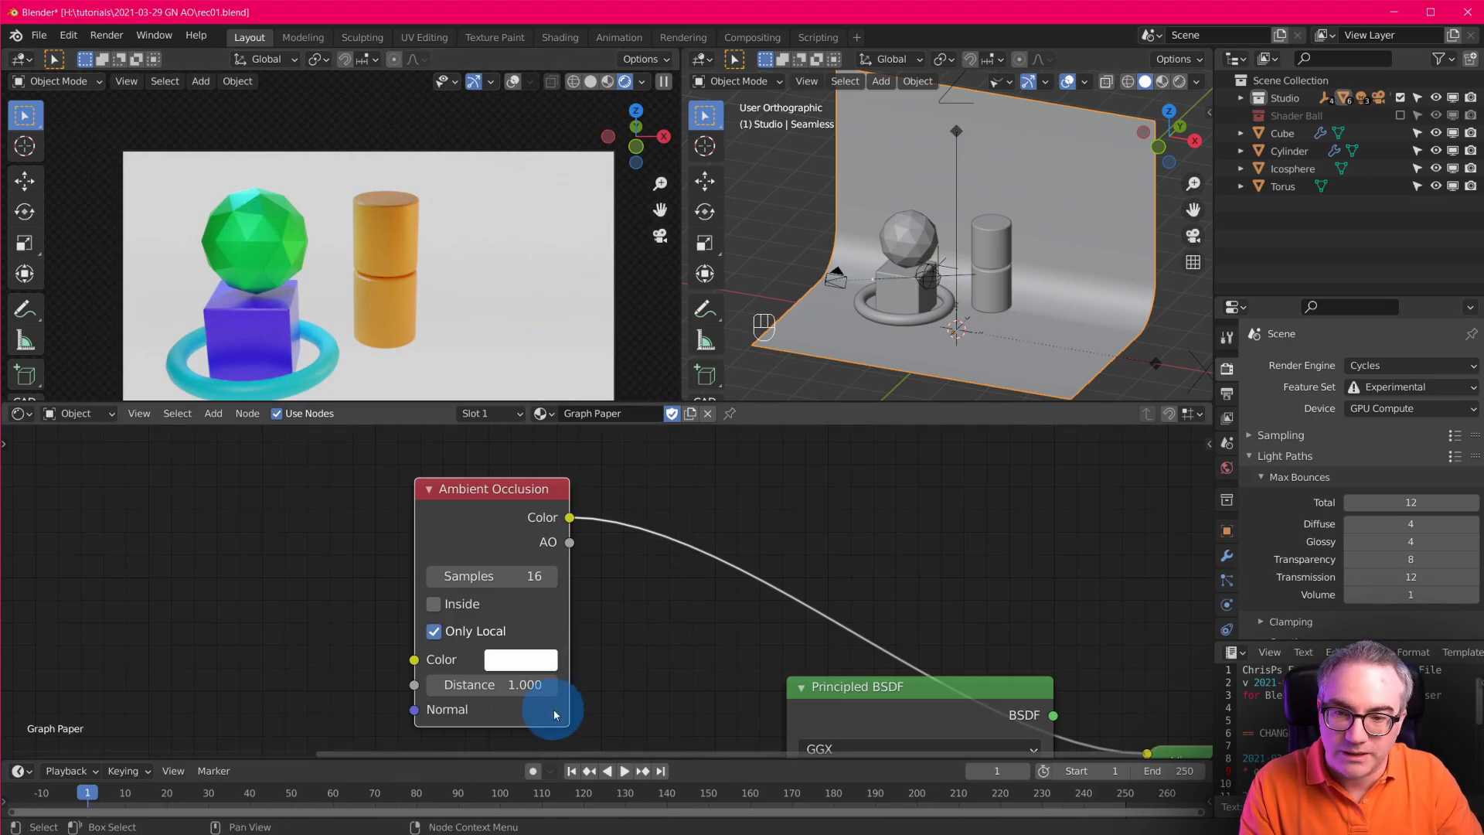
click(479, 633)
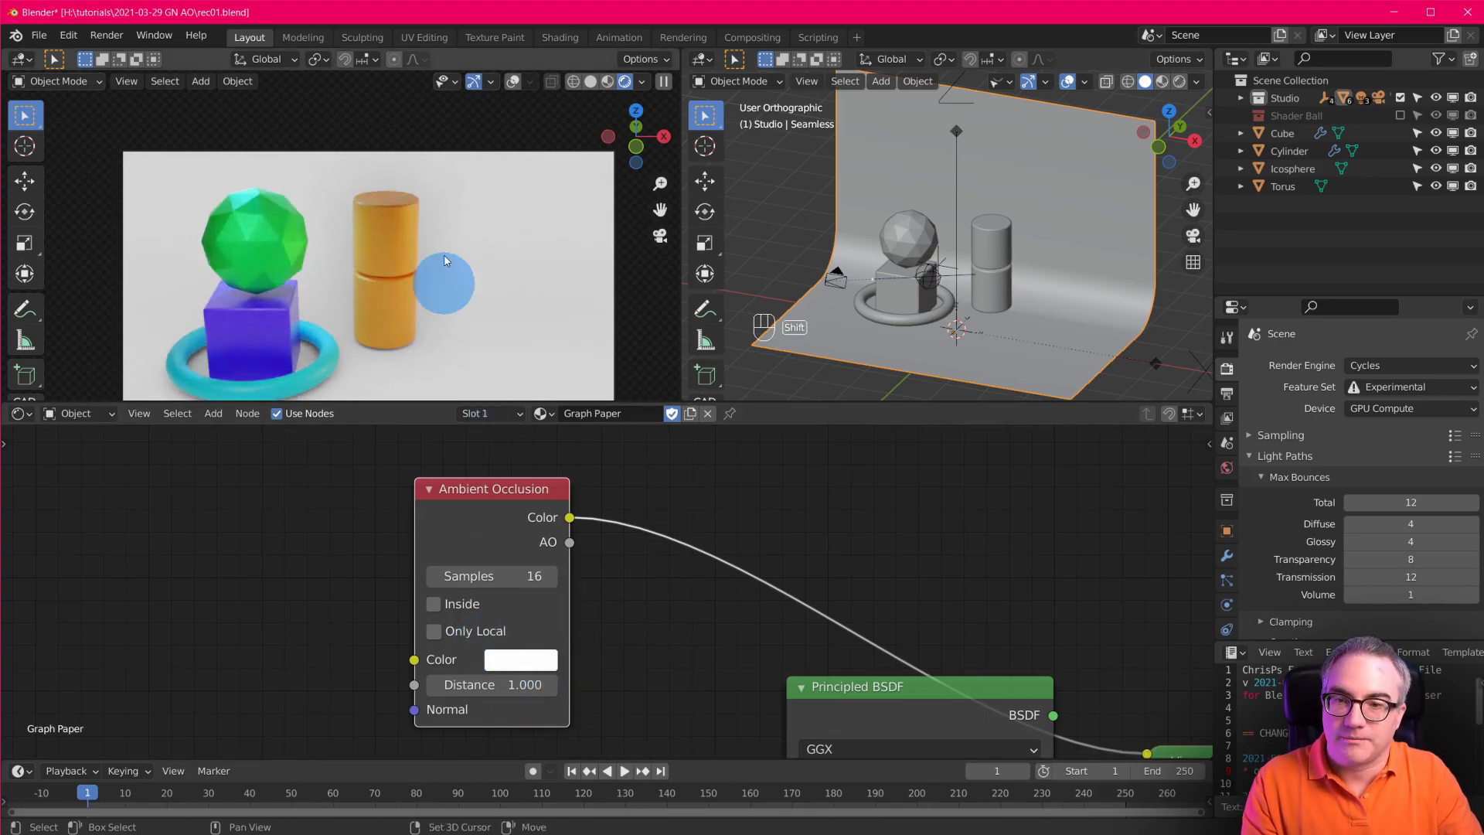
shift+middle_drag(443, 282, 445, 197)
scroll(484, 645, up, 3)
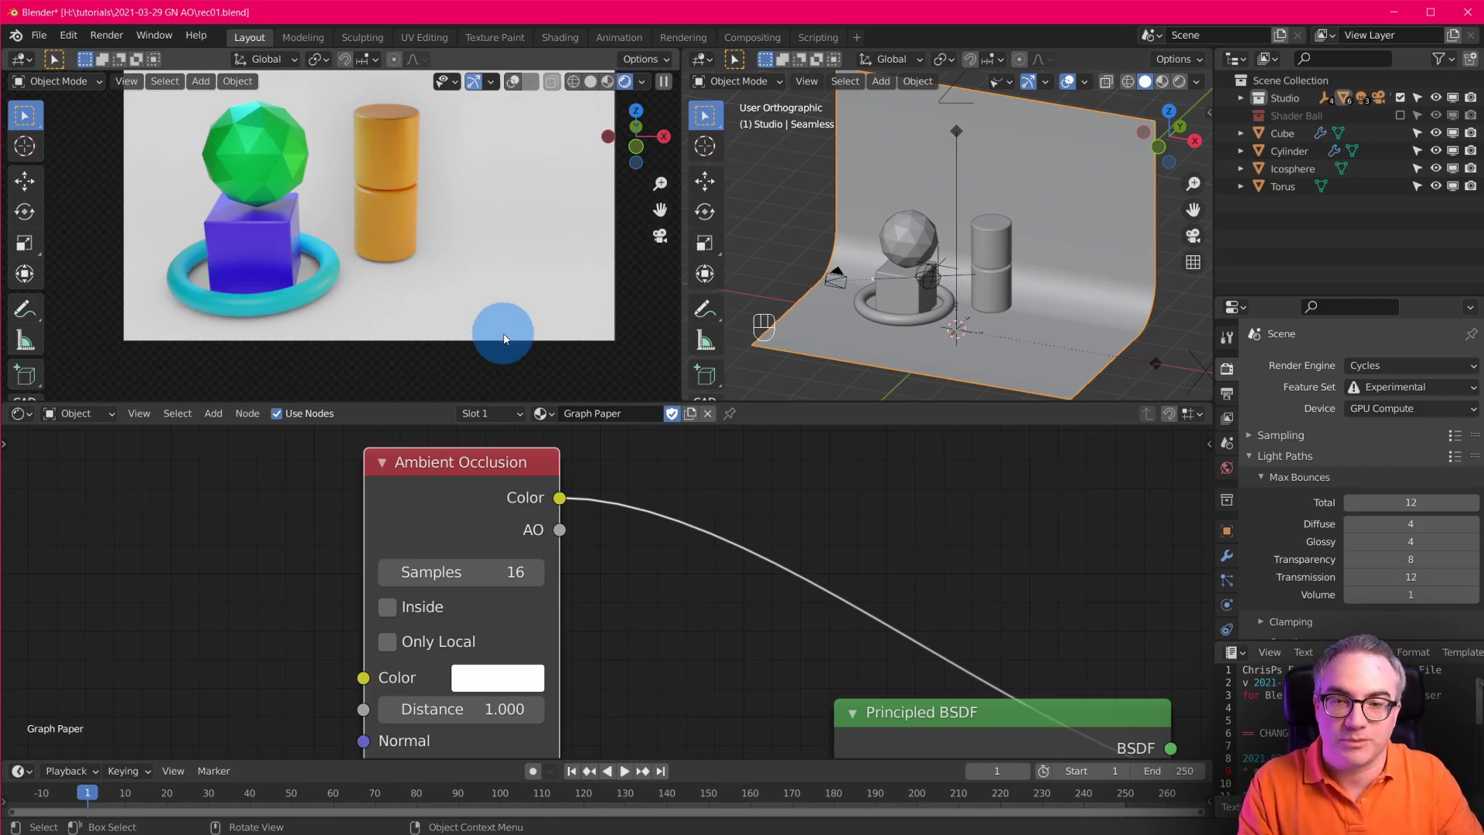
Switch the render engine to Eevee and check how the previewed ambient occlusion renders on the floor.
scroll(702, 531, down, 4)
middle_drag(785, 618, 783, 545)
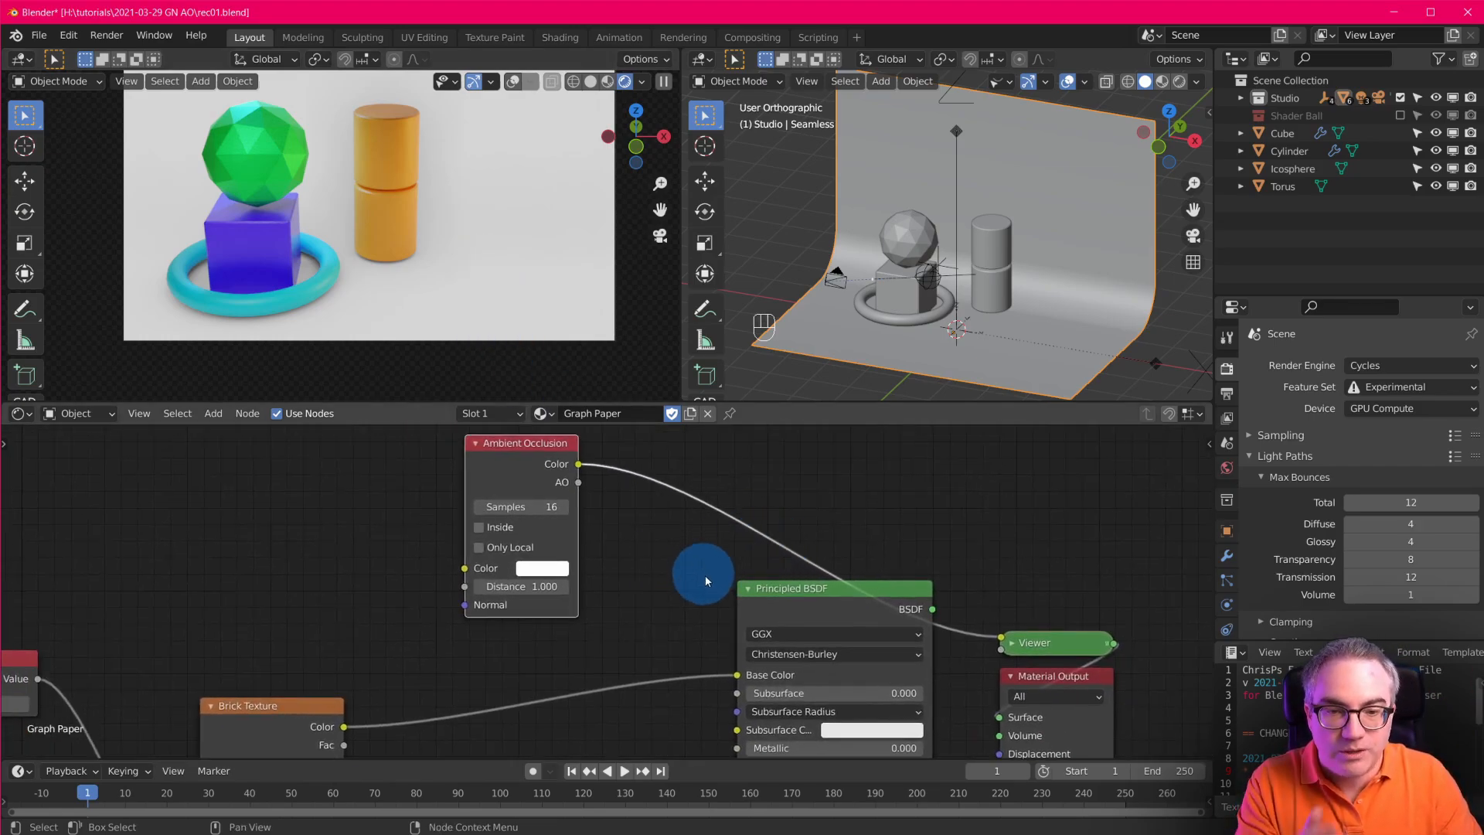
scroll(705, 575, down, 1)
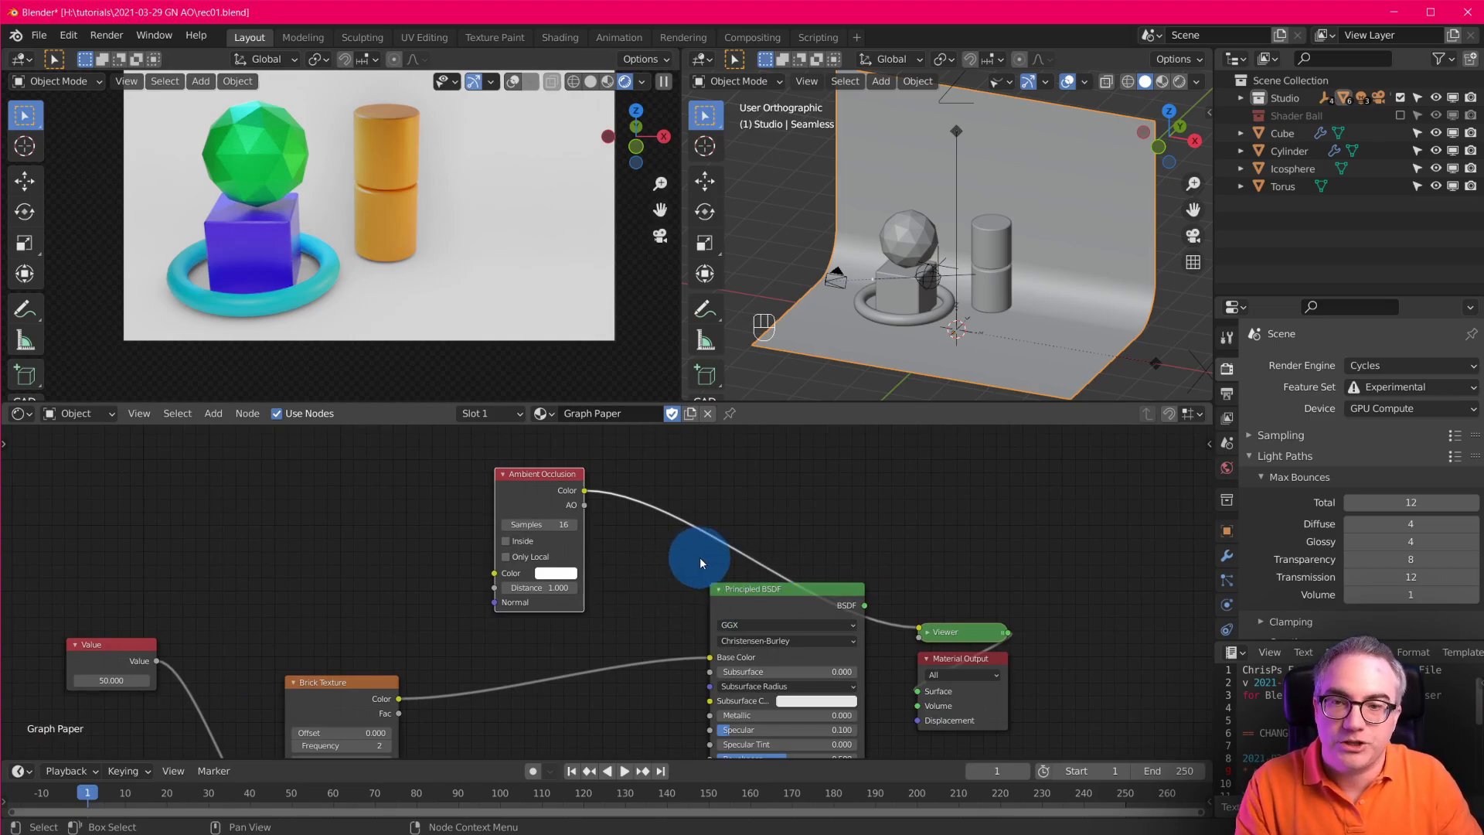
click(1389, 365)
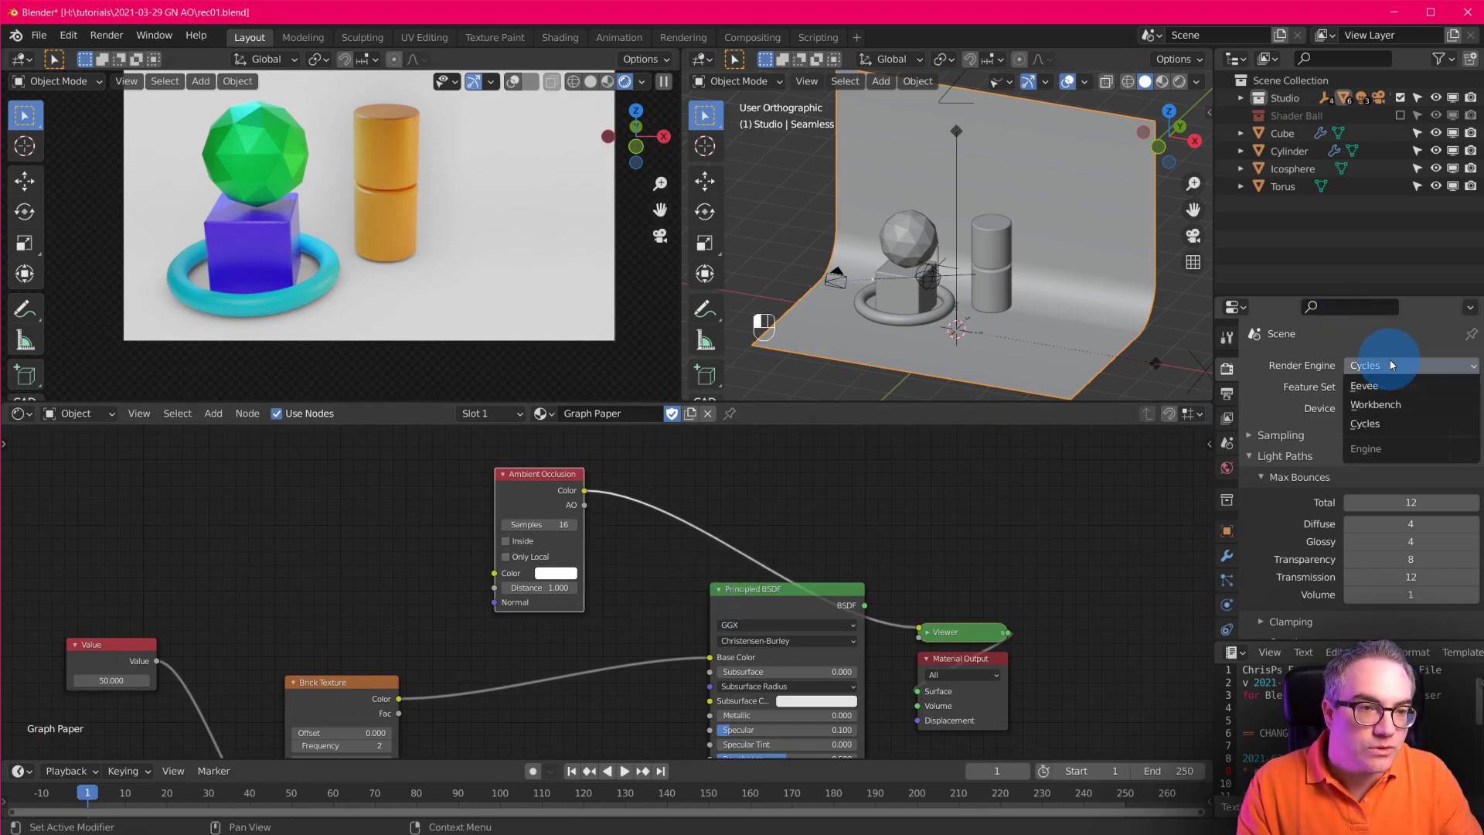
click(1388, 388)
scroll(445, 342, up, 1)
scroll(445, 342, up, 2)
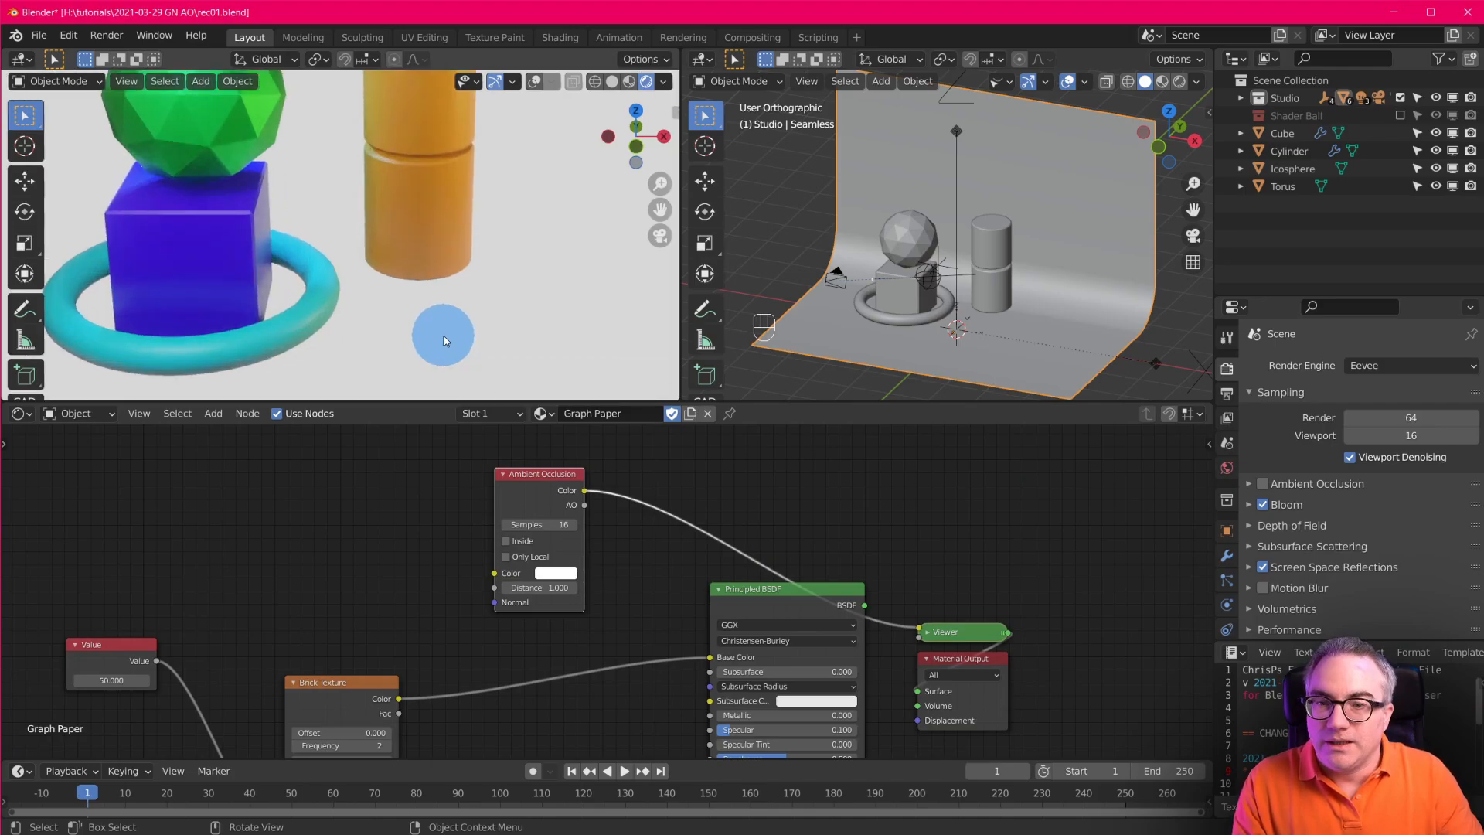
scroll(462, 347, down, 3)
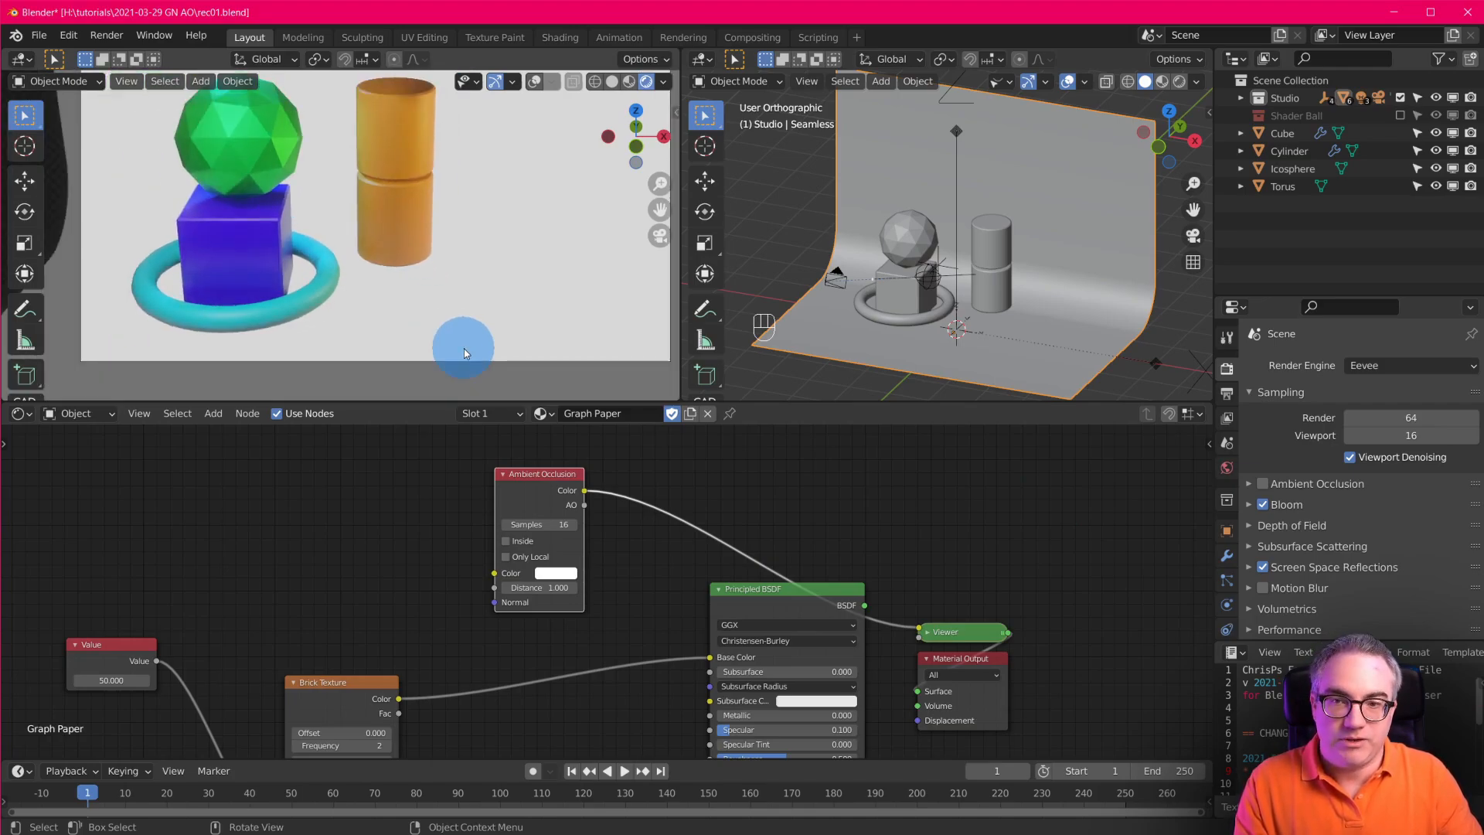
Shift the Ambient Occlusion node farther from the Principled BSDF and enable Ambient Occlusion in the Eevee render settings.
drag(533, 485, 473, 473)
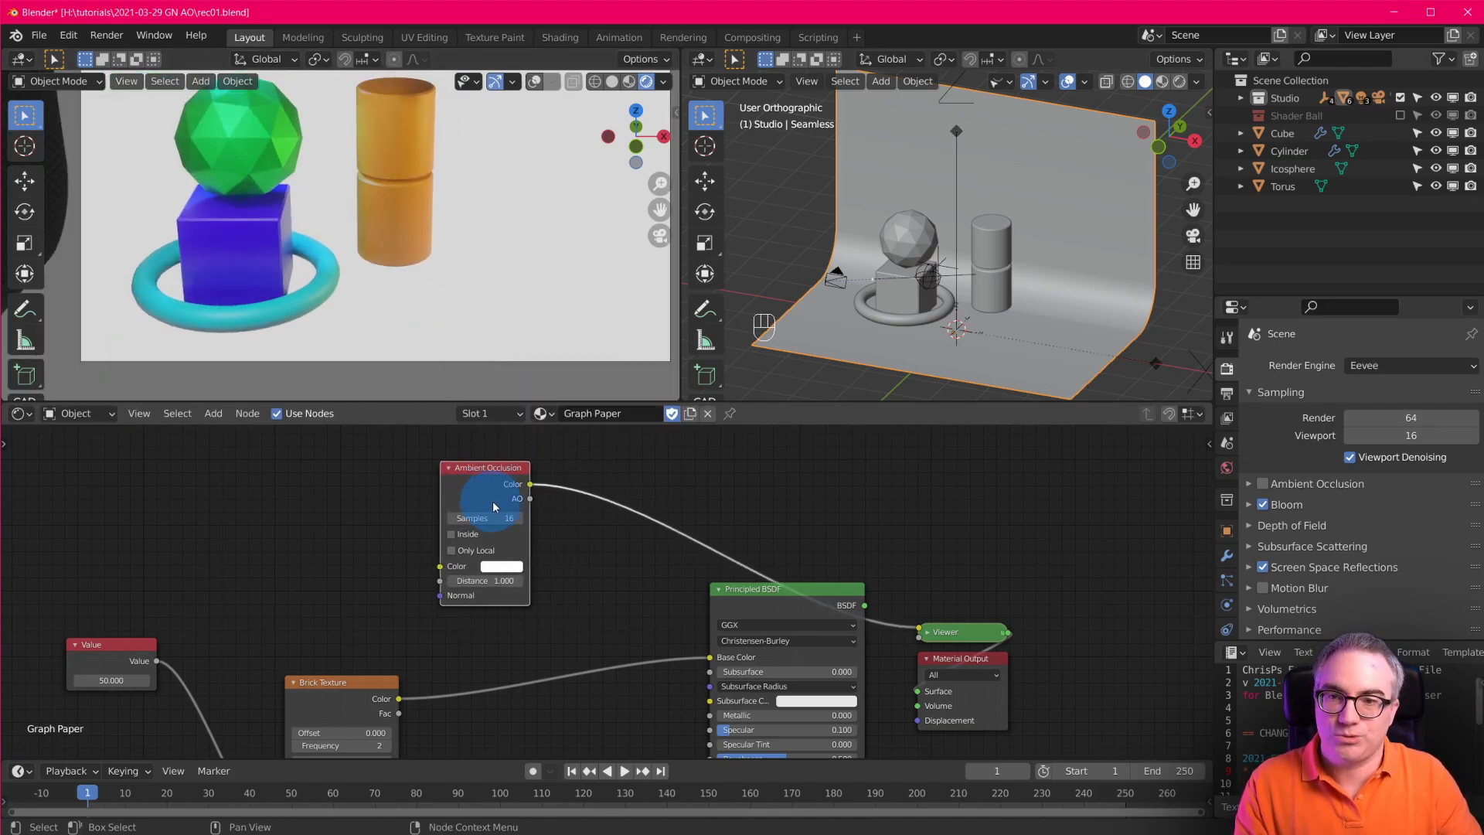
scroll(562, 552, up, 1)
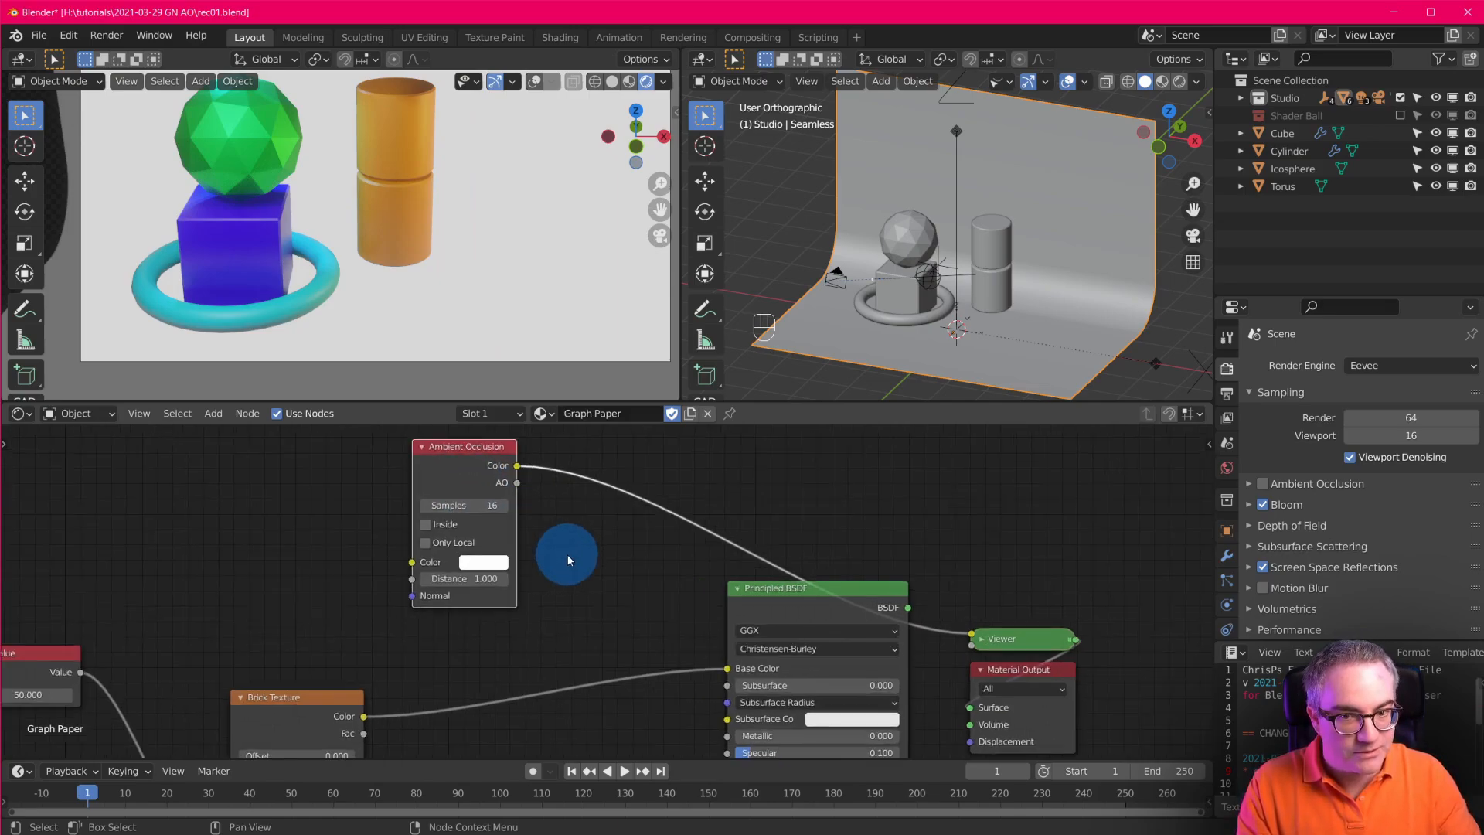
click(1262, 485)
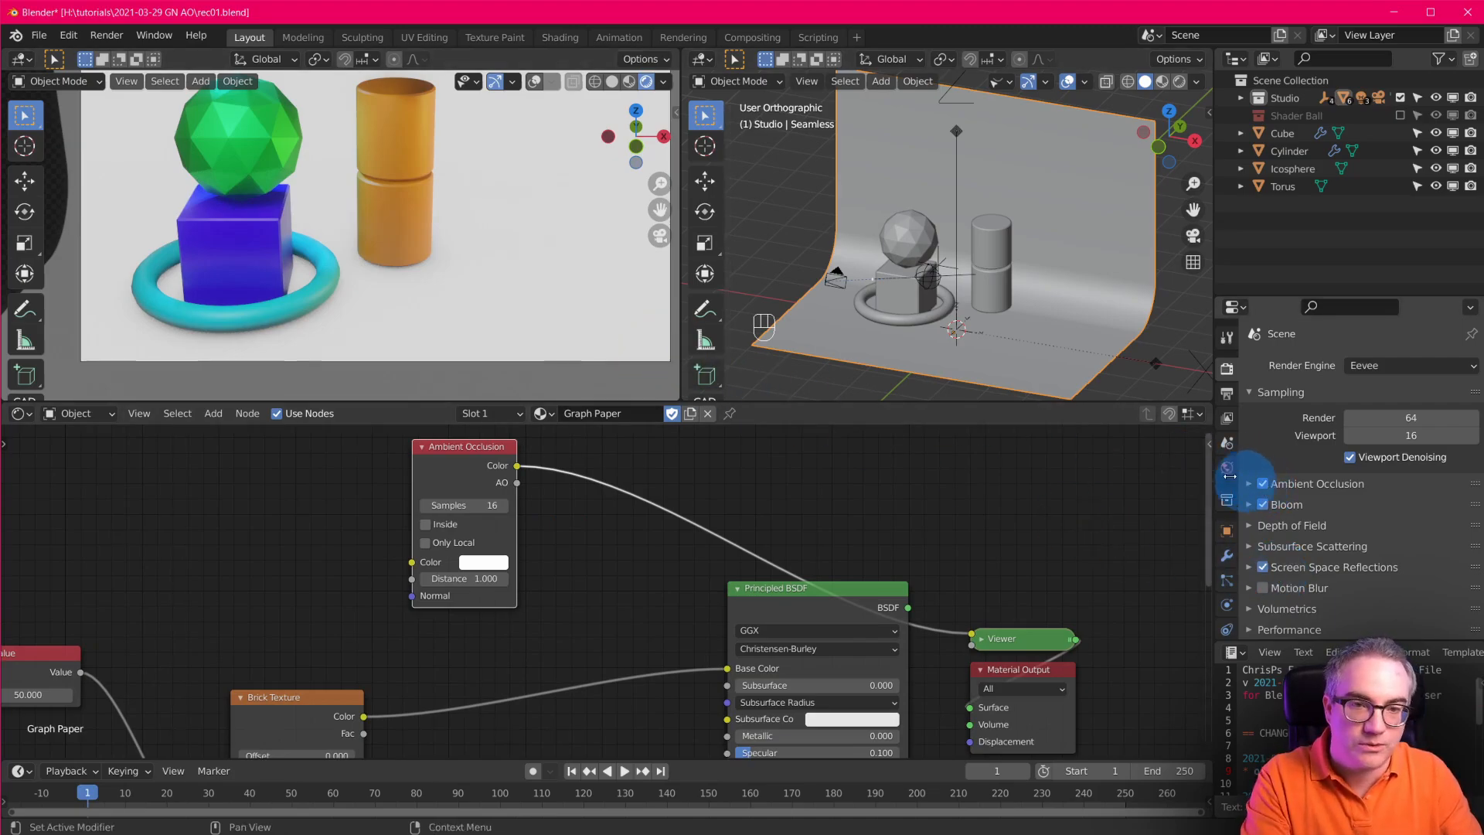
Examine the Eevee ambient occlusion up close between the cylinders, under the icosphere and around the torus and cube on the floor.
scroll(430, 249, up, 5)
shift+middle_drag(575, 206, 524, 303)
scroll(519, 297, up, 1)
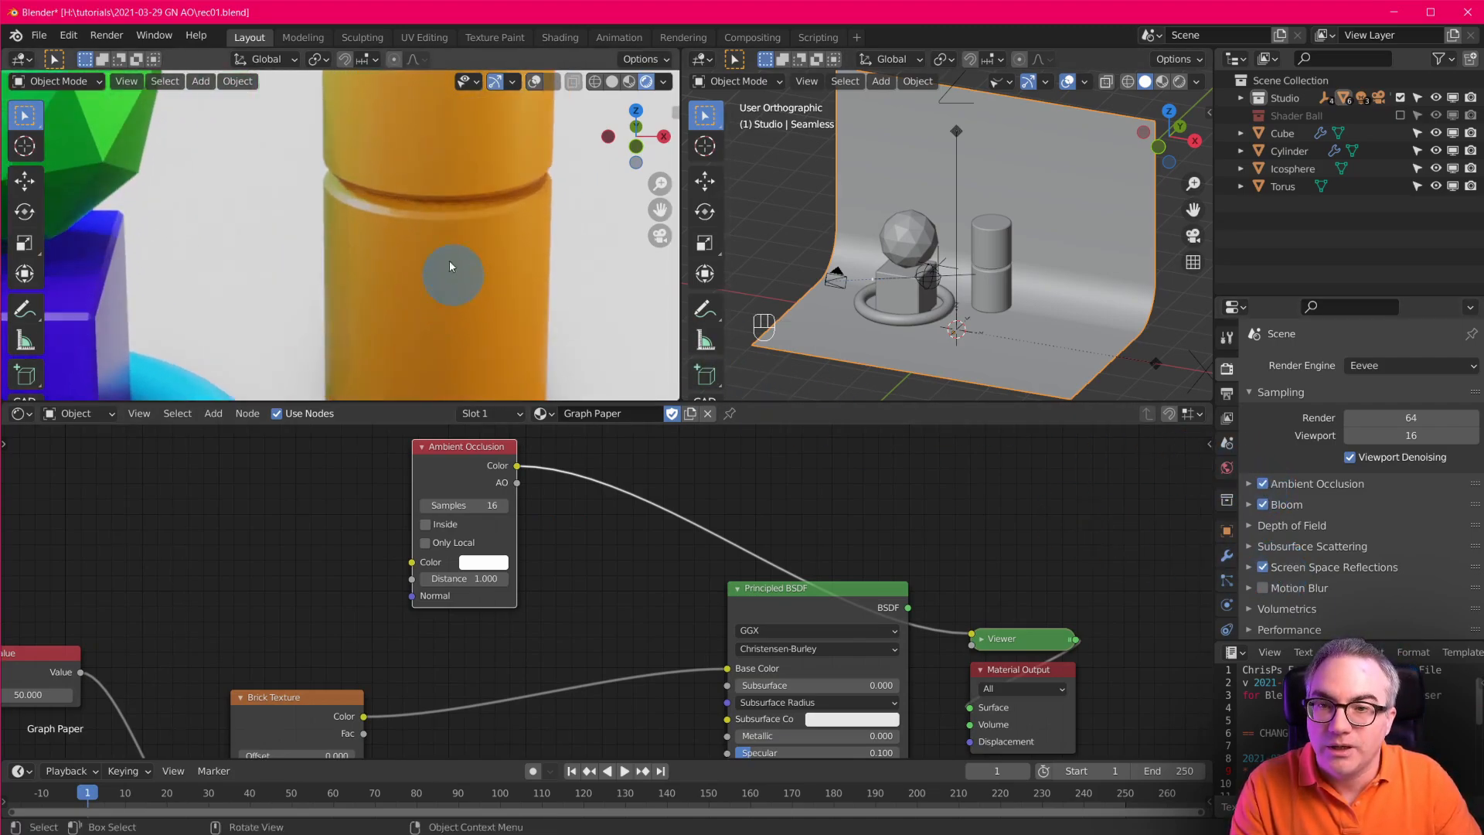
shift+middle_drag(311, 249, 627, 228)
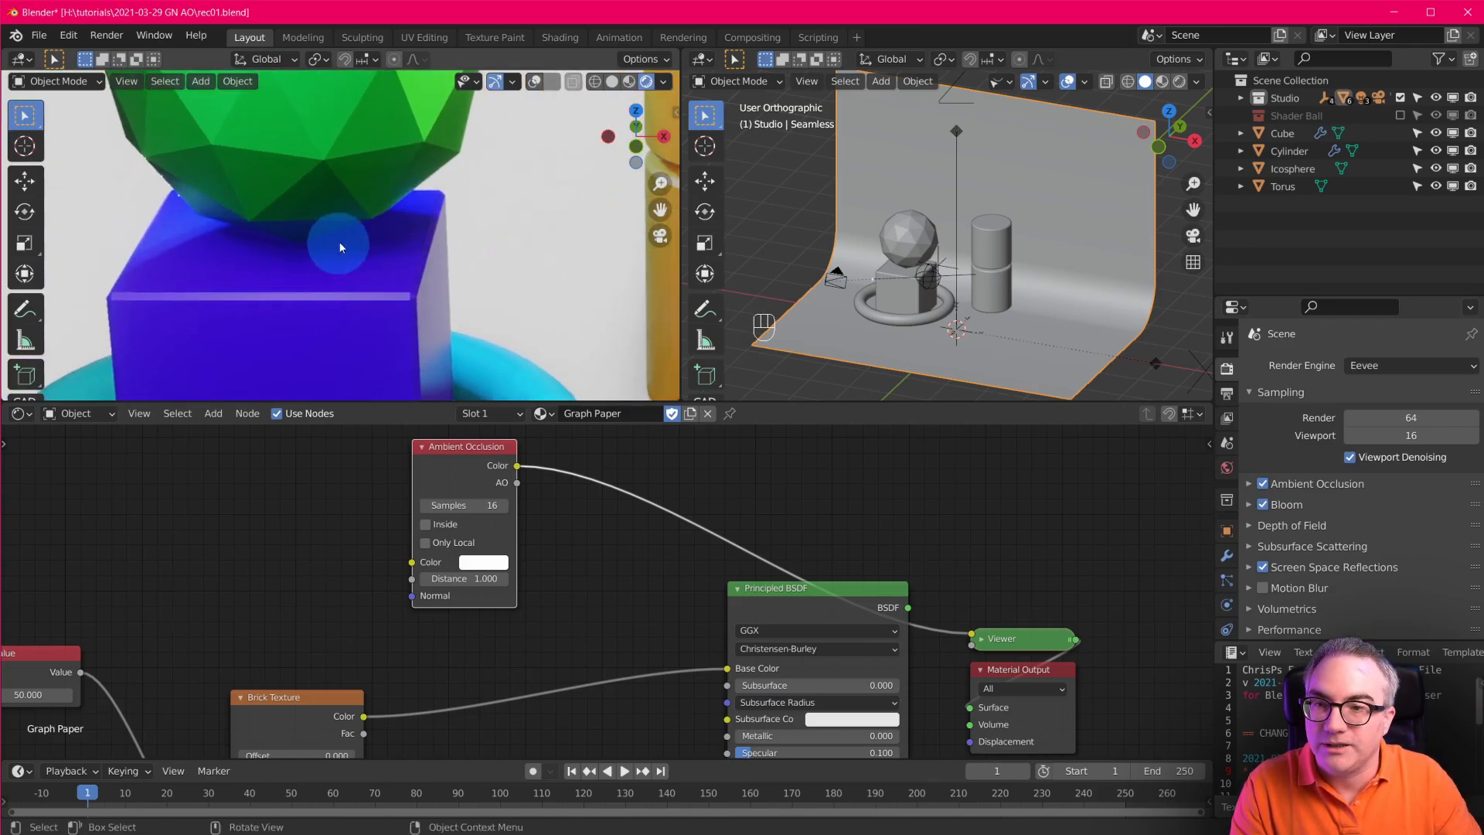
shift+middle_drag(454, 322, 400, 220)
scroll(402, 220, down, 3)
scroll(443, 322, up, 3)
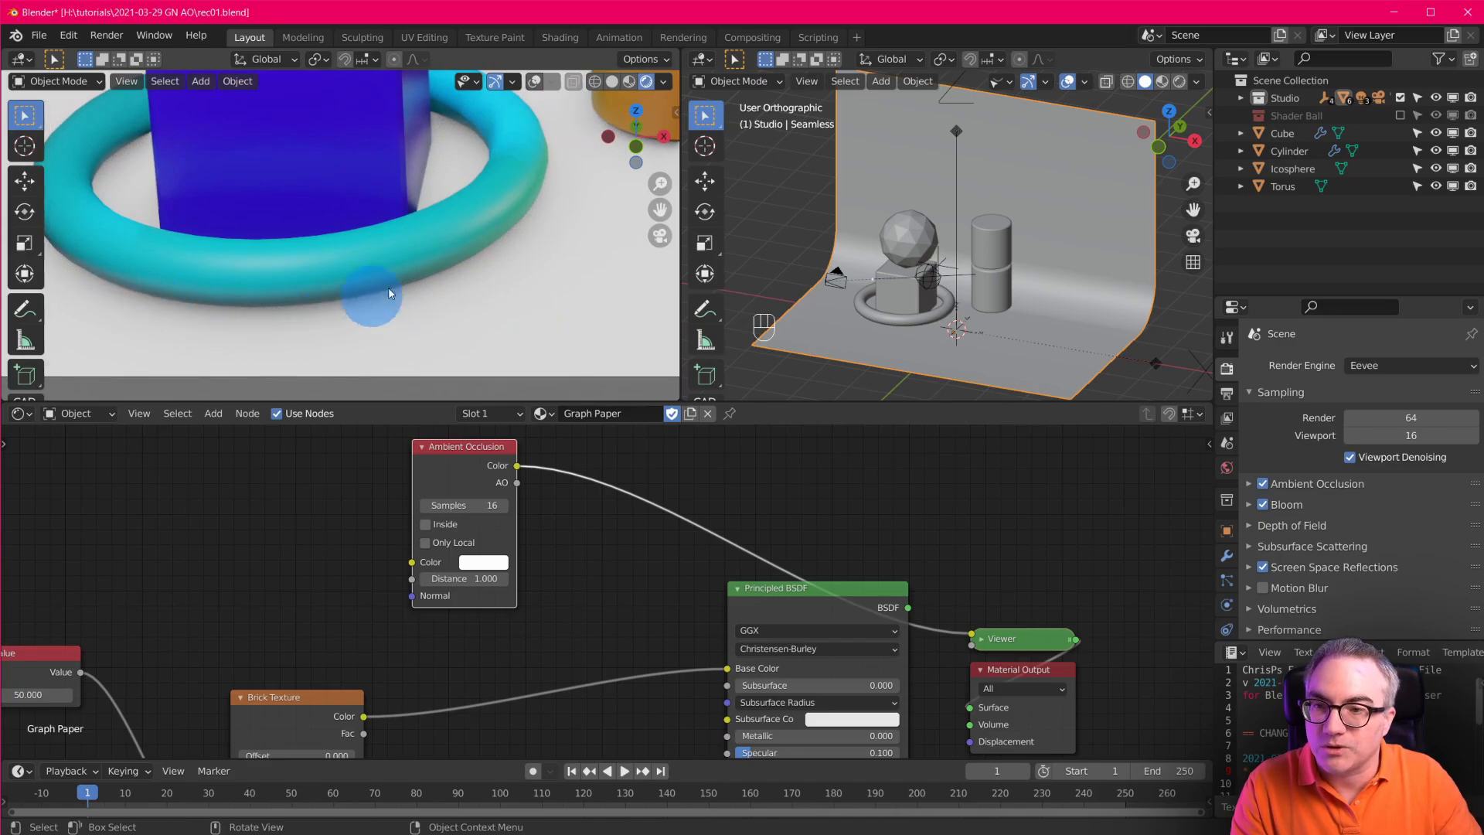
shift+middle_drag(570, 259, 381, 335)
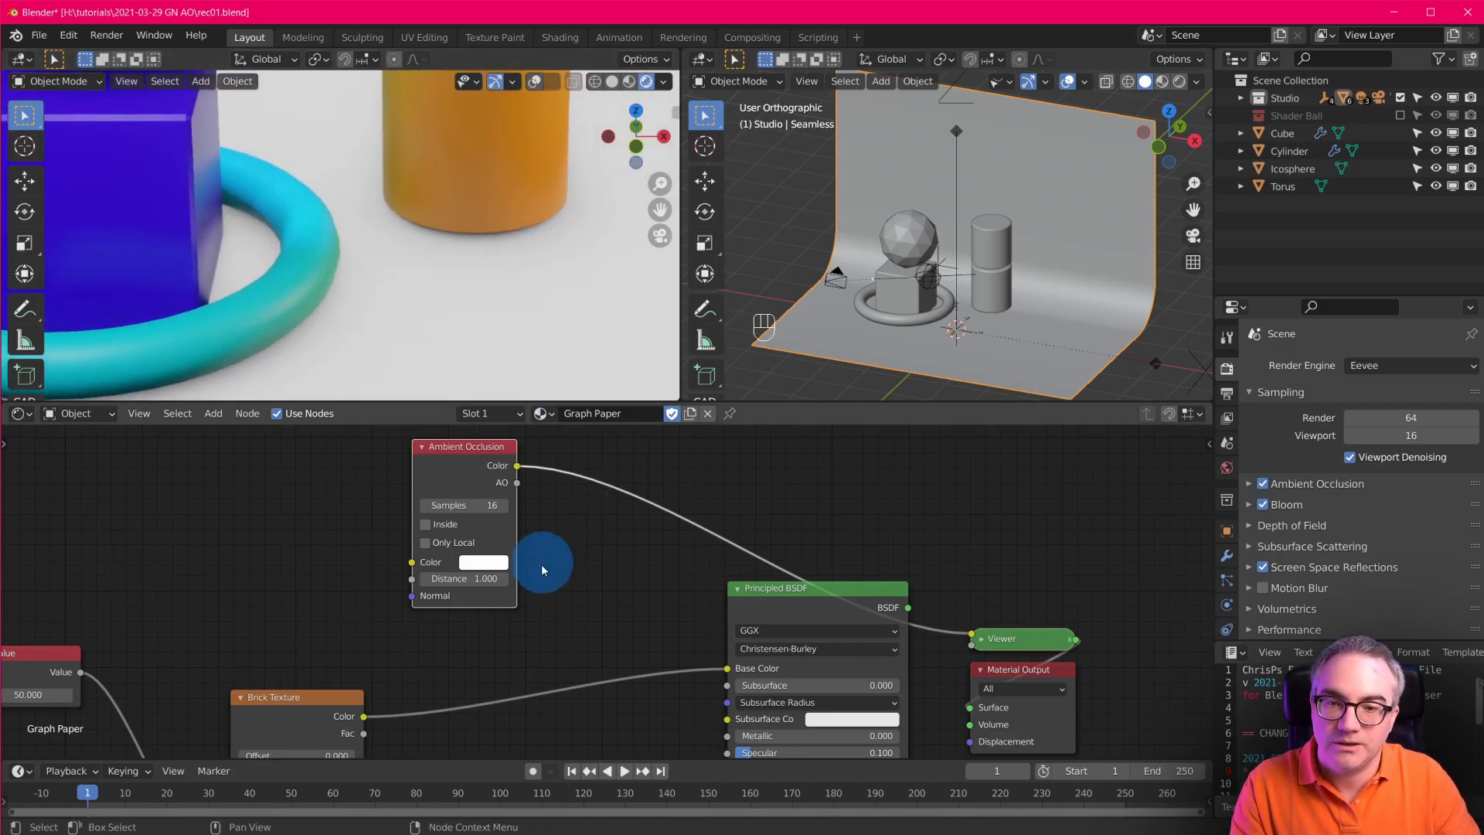
scroll(421, 248, down, 5)
scroll(429, 306, up, 3)
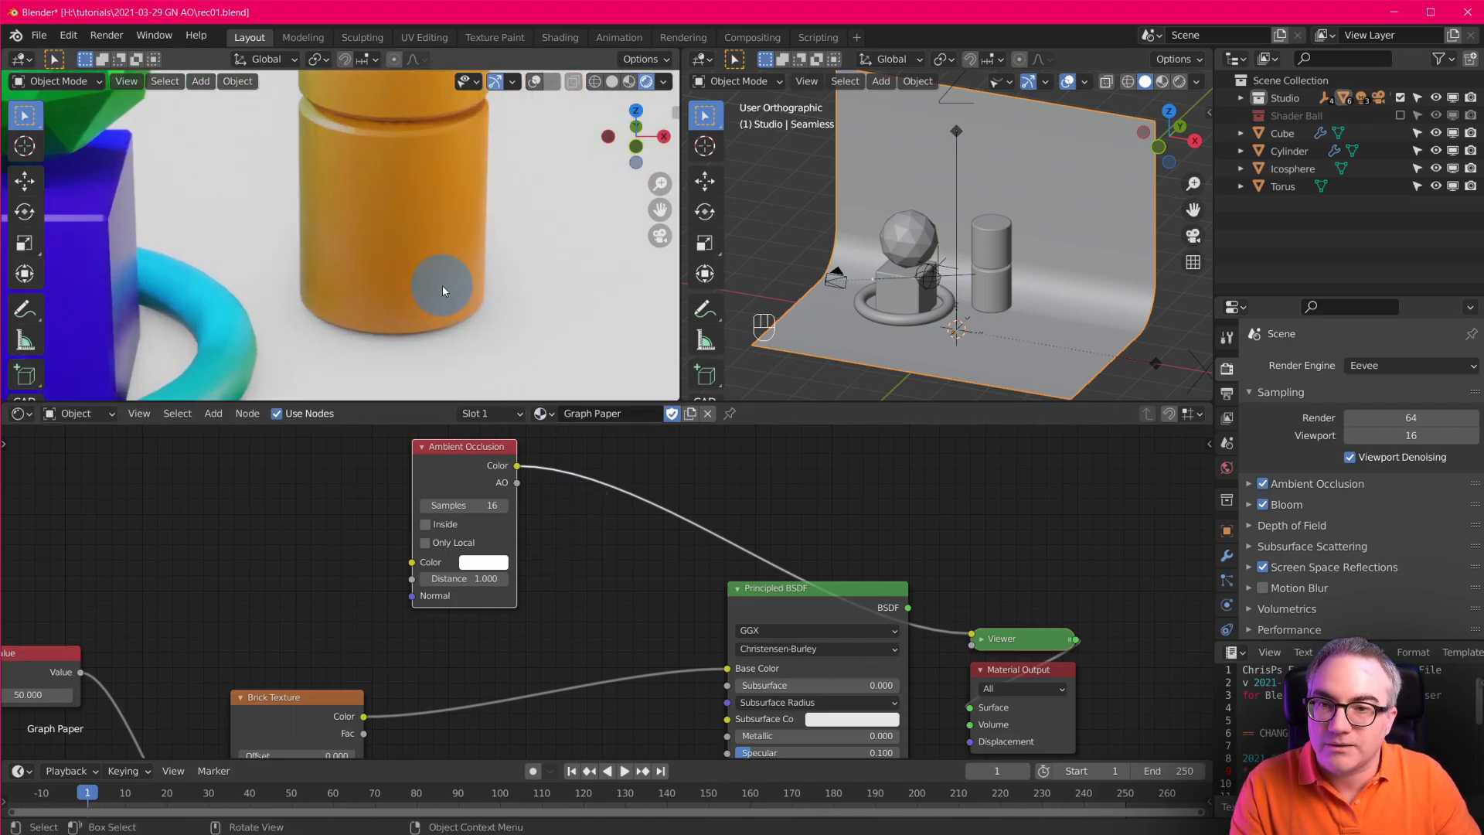
shift+middle_drag(445, 285, 481, 164)
scroll(486, 219, up, 2)
key(KP_0)
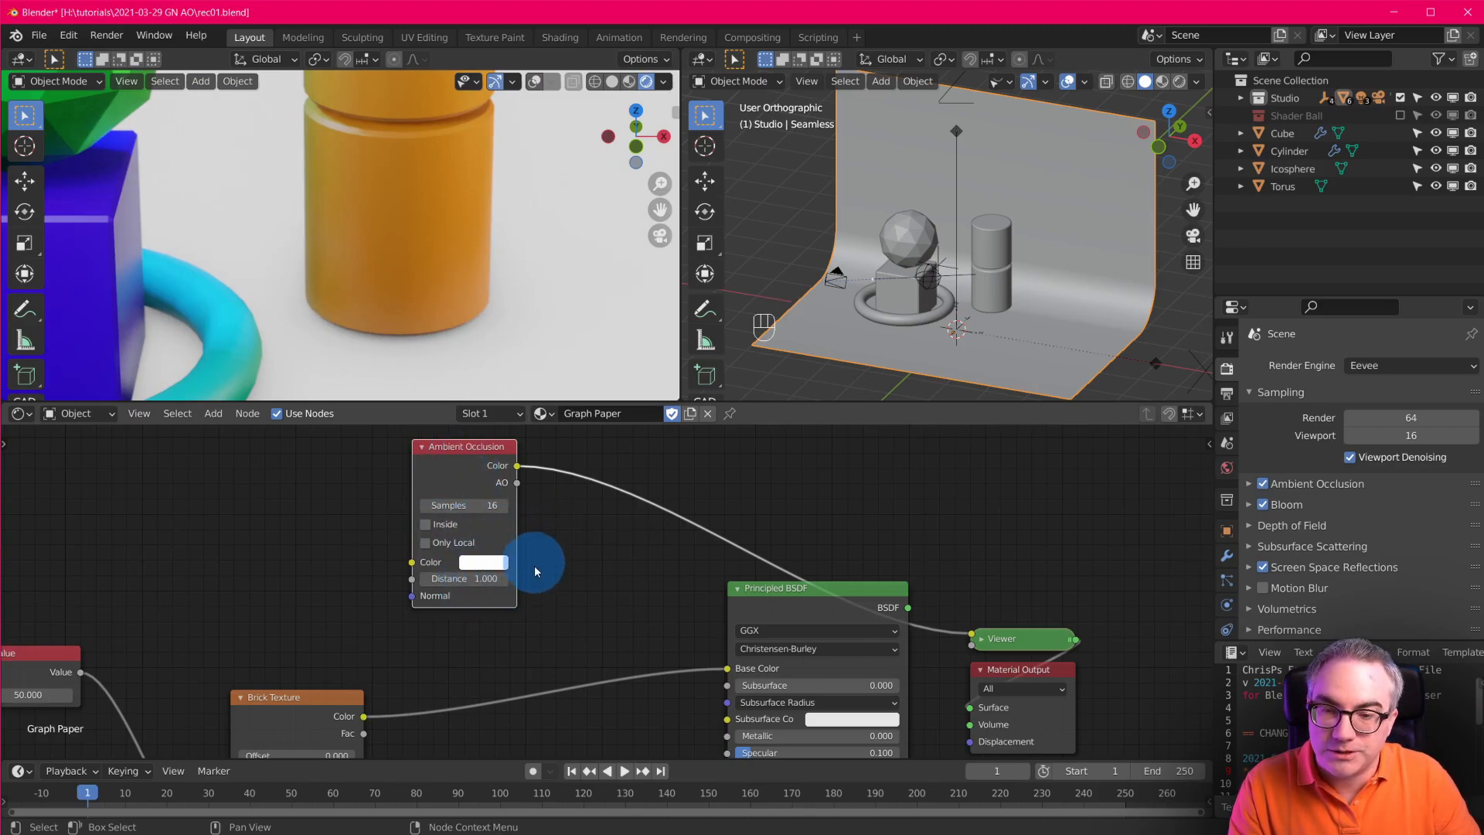
Set the Ambient Occlusion node's Distance to 2.050 and compare the shading around the cylinders.
mouse_move(452, 578)
shift+mouse_down()
mouse_move(317, 583)
mouse_move(441, 583)
shift+mouse_up()
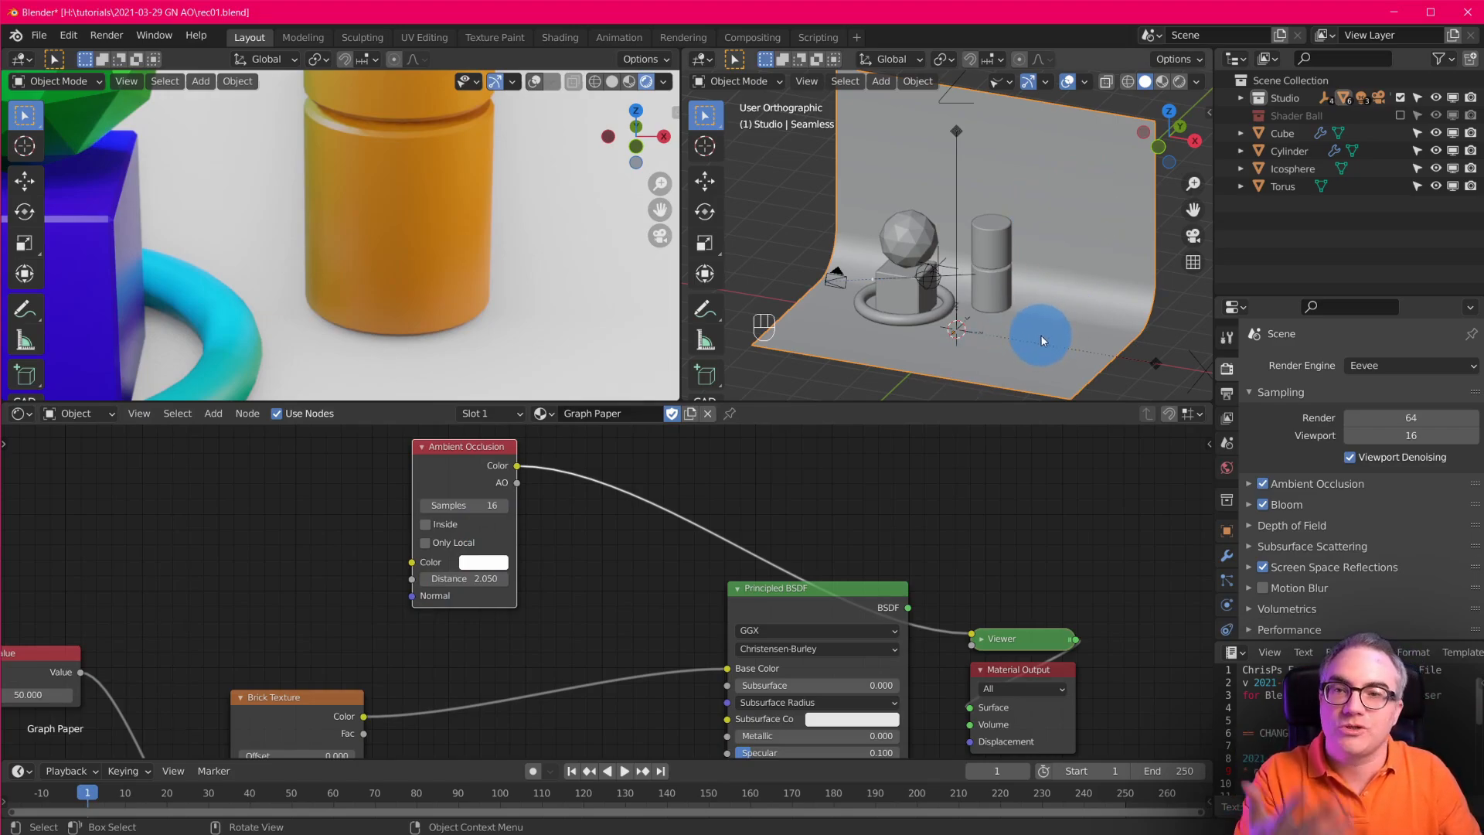
scroll(386, 123, up, 4)
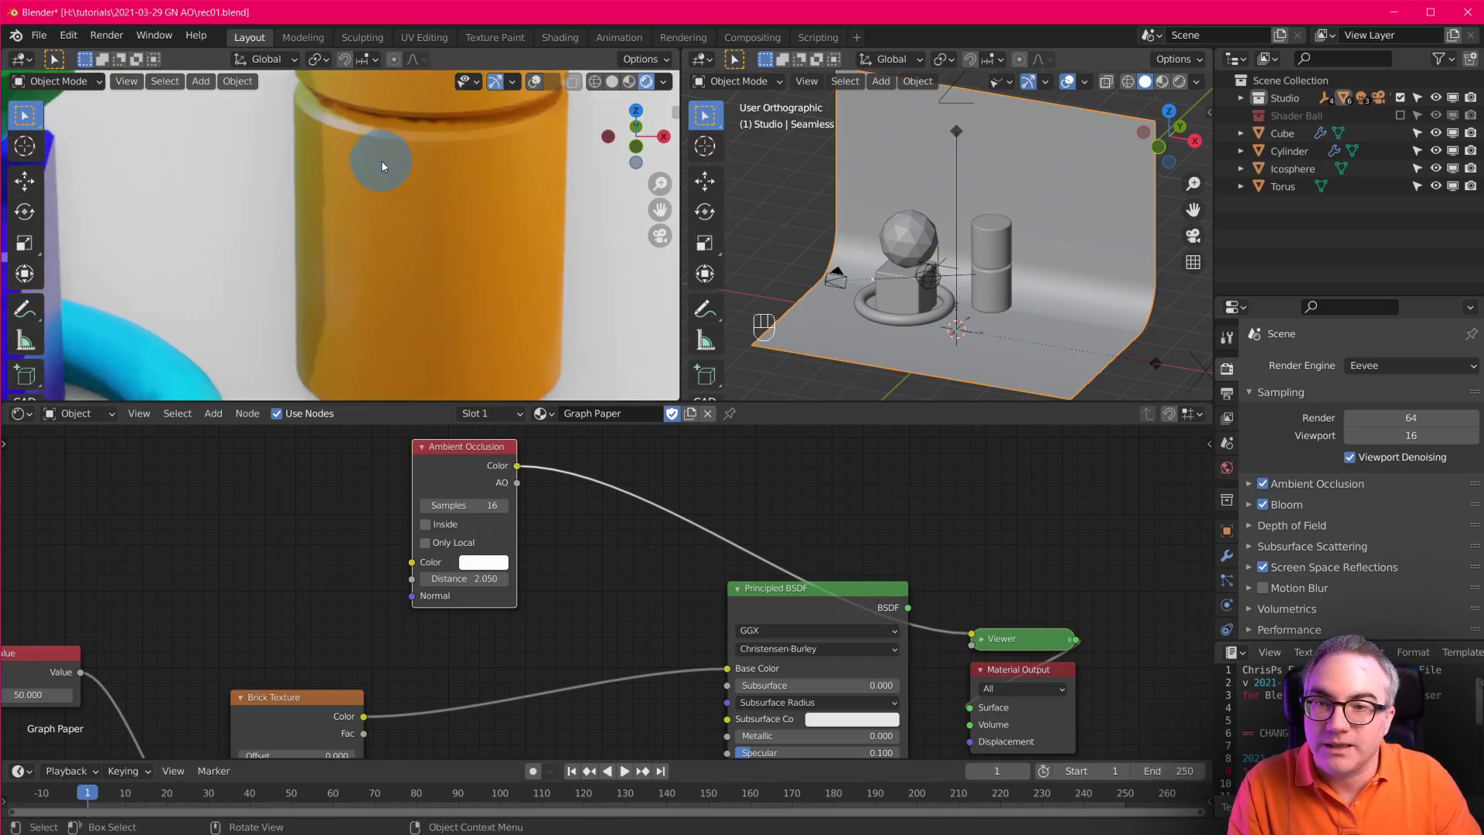
scroll(391, 151, down, 3)
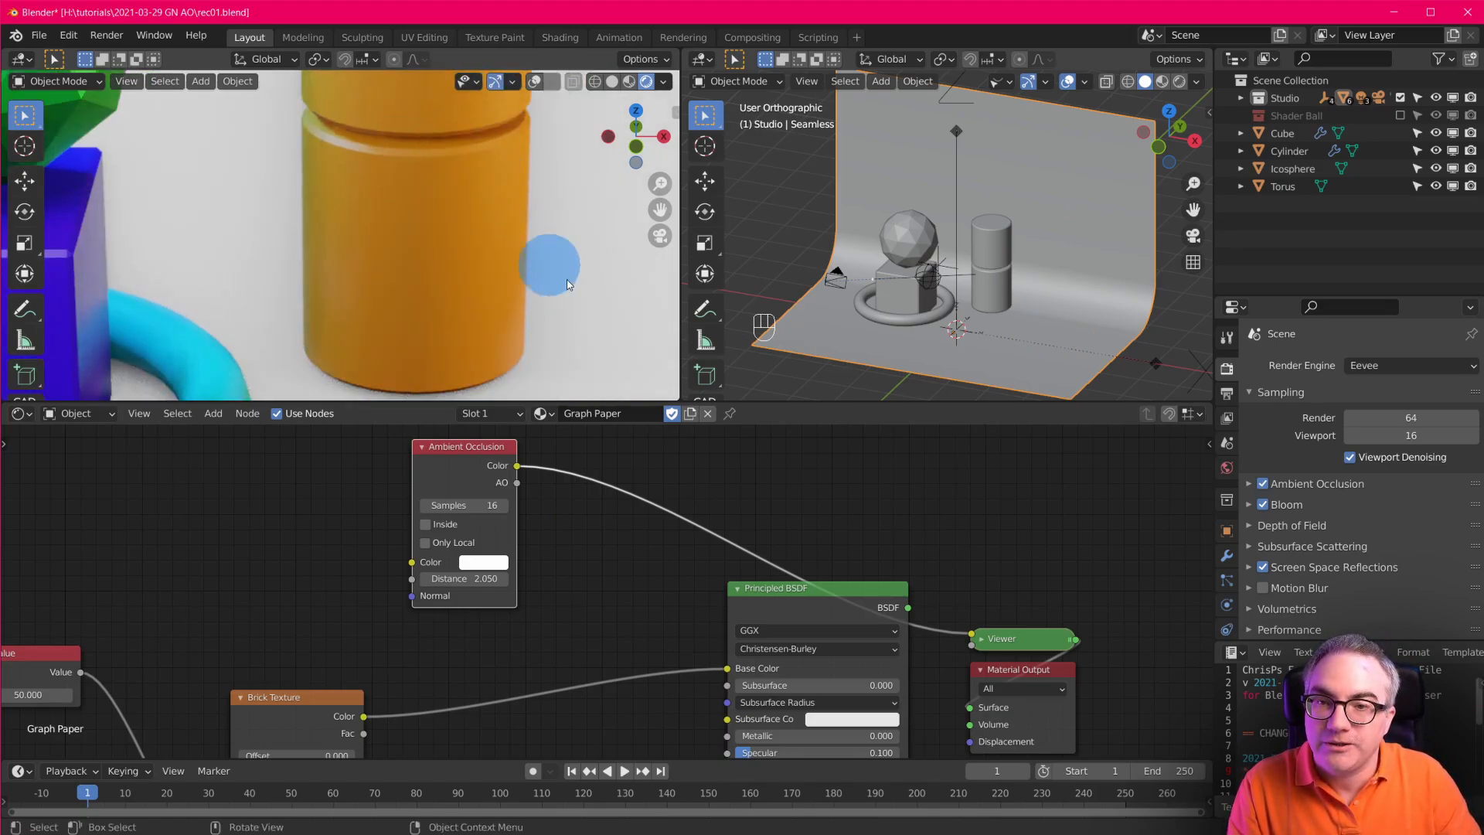
scroll(563, 266, down, 3)
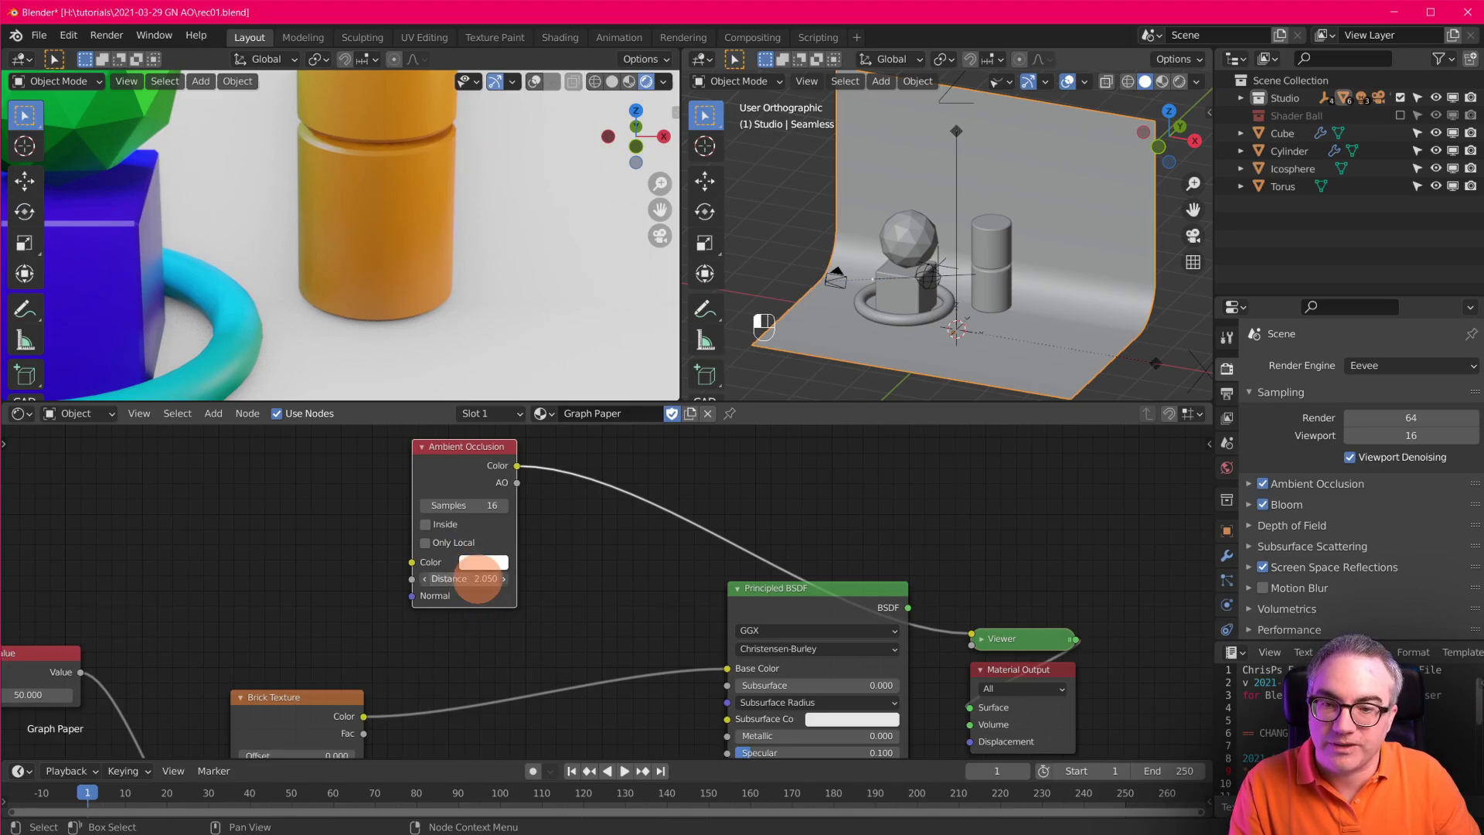
Raise the Ambient Occlusion node's Distance to 7.650, nudge the node, and bring all the objects into view for comparison.
mouse_move(478, 581)
mouse_down()
mouse_move(404, 583)
mouse_move(475, 581)
mouse_move(433, 580)
mouse_up()
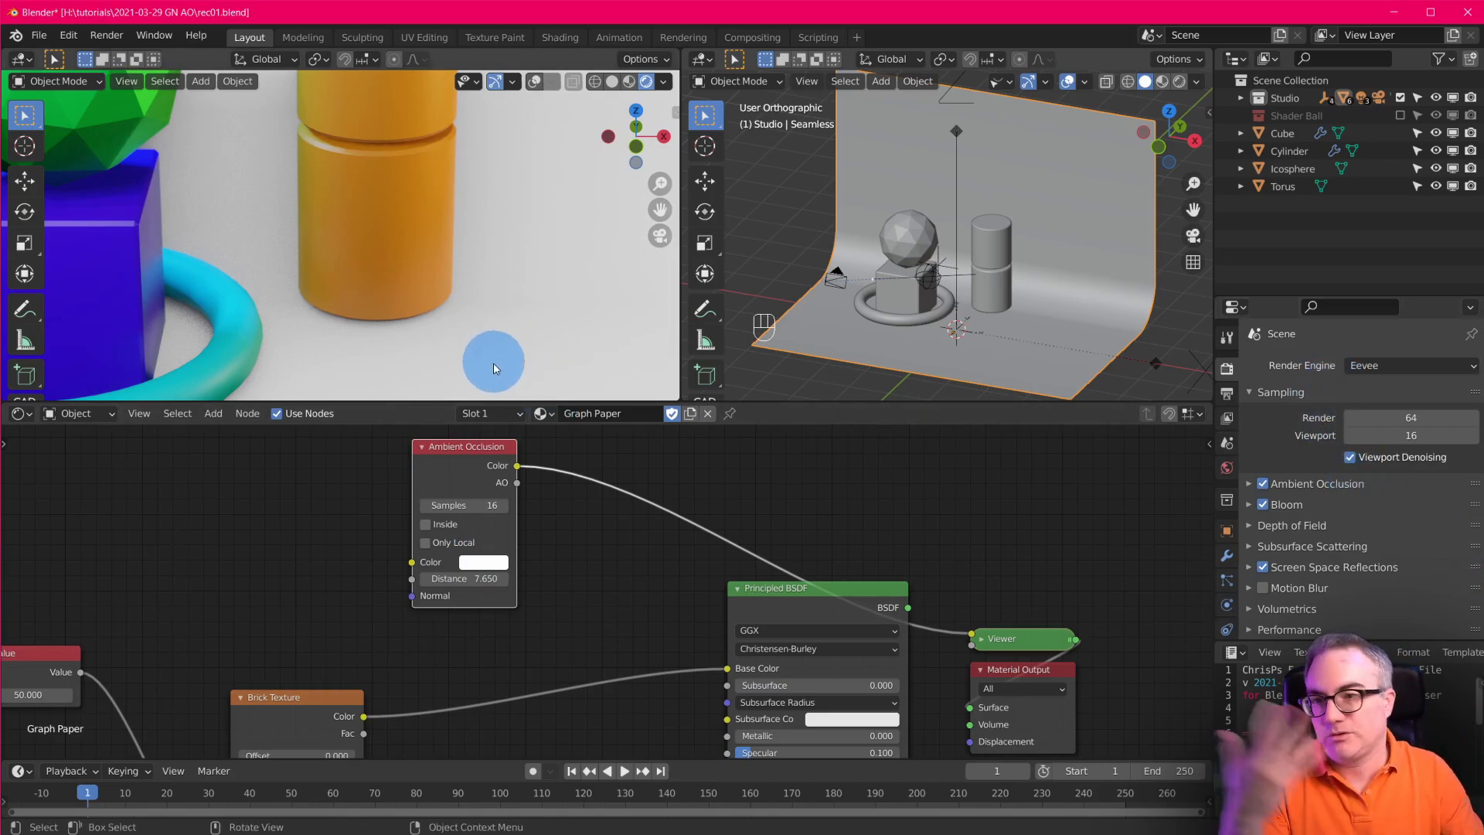
scroll(443, 212, down, 1)
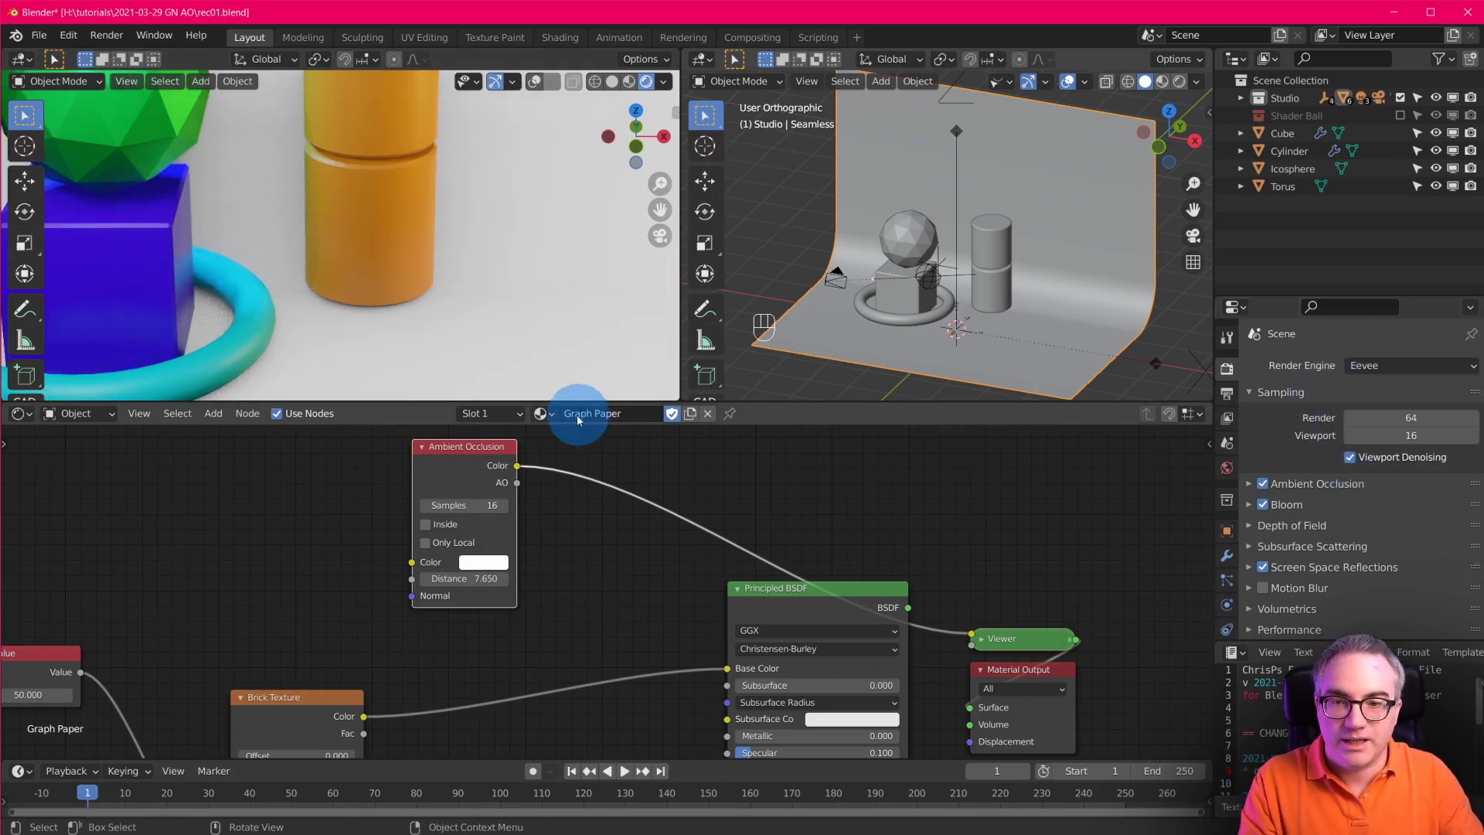
drag(460, 456, 478, 475)
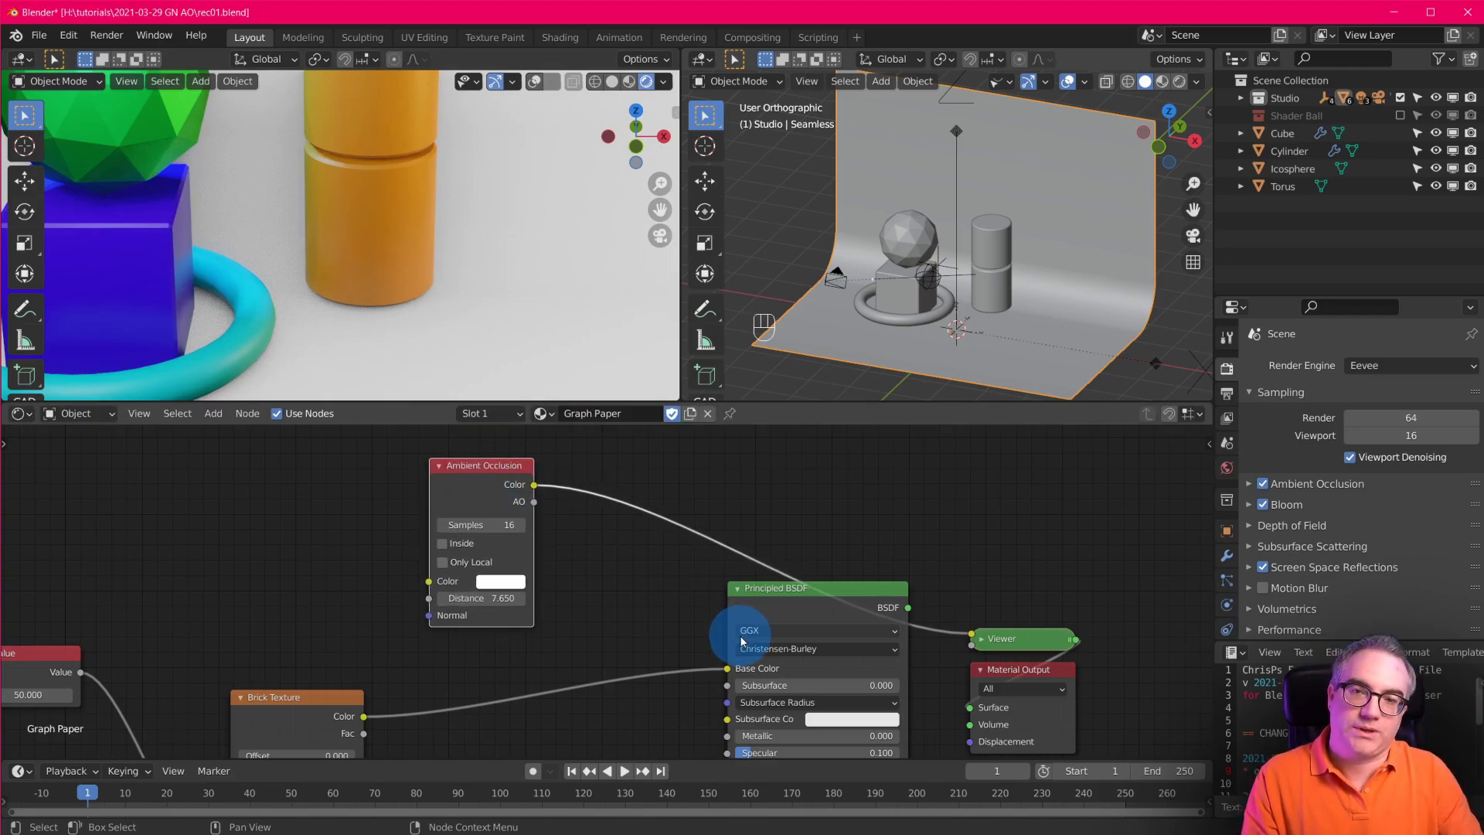
scroll(395, 206, down, 2)
shift+middle_drag(396, 205, 562, 286)
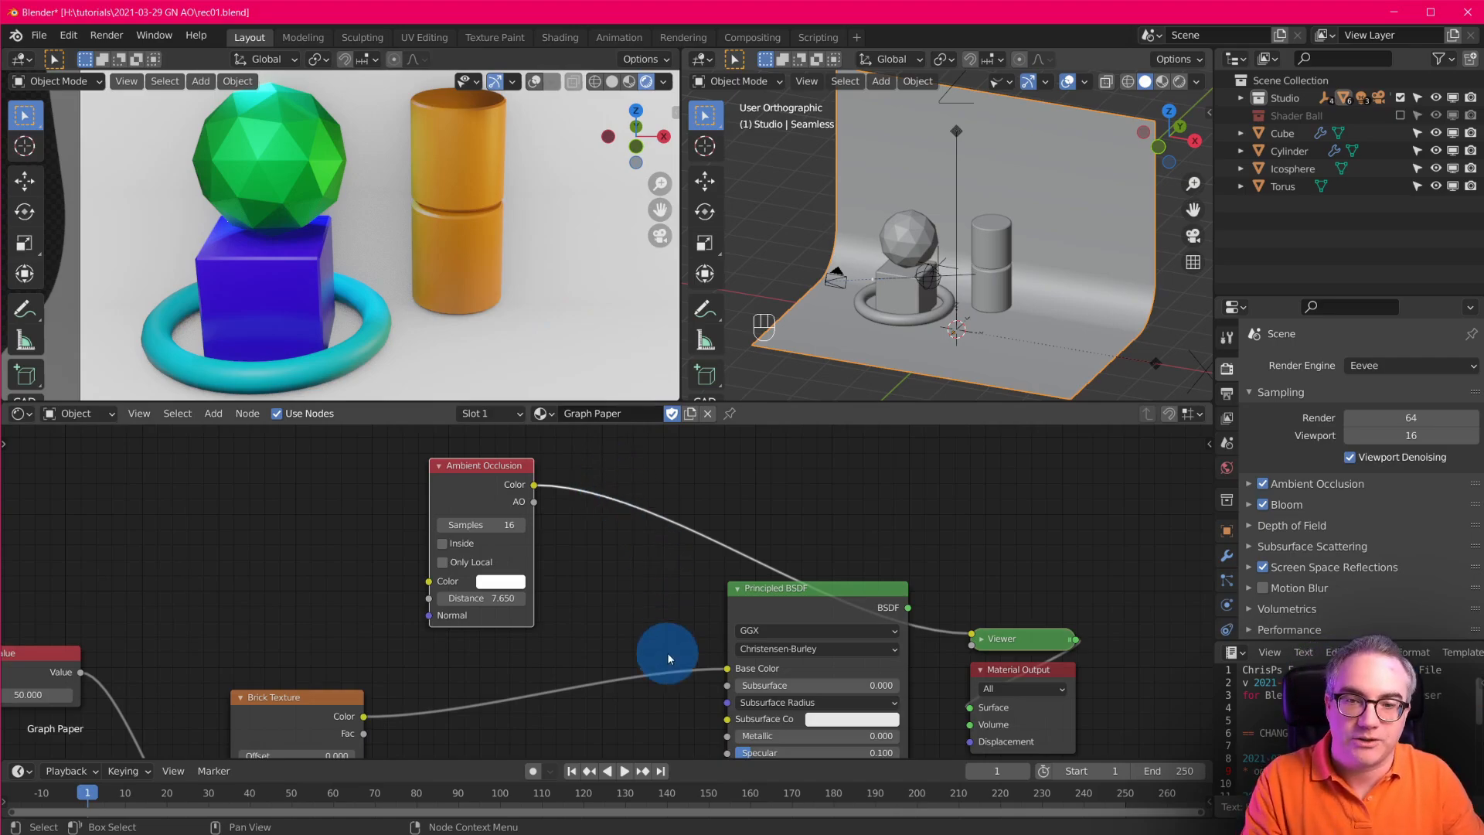
Delete the Ambient Occlusion node and restore the Principled BSDF as the material's surface output.
scroll(610, 579, down, 1)
scroll(610, 579, up, 1)
click(454, 464)
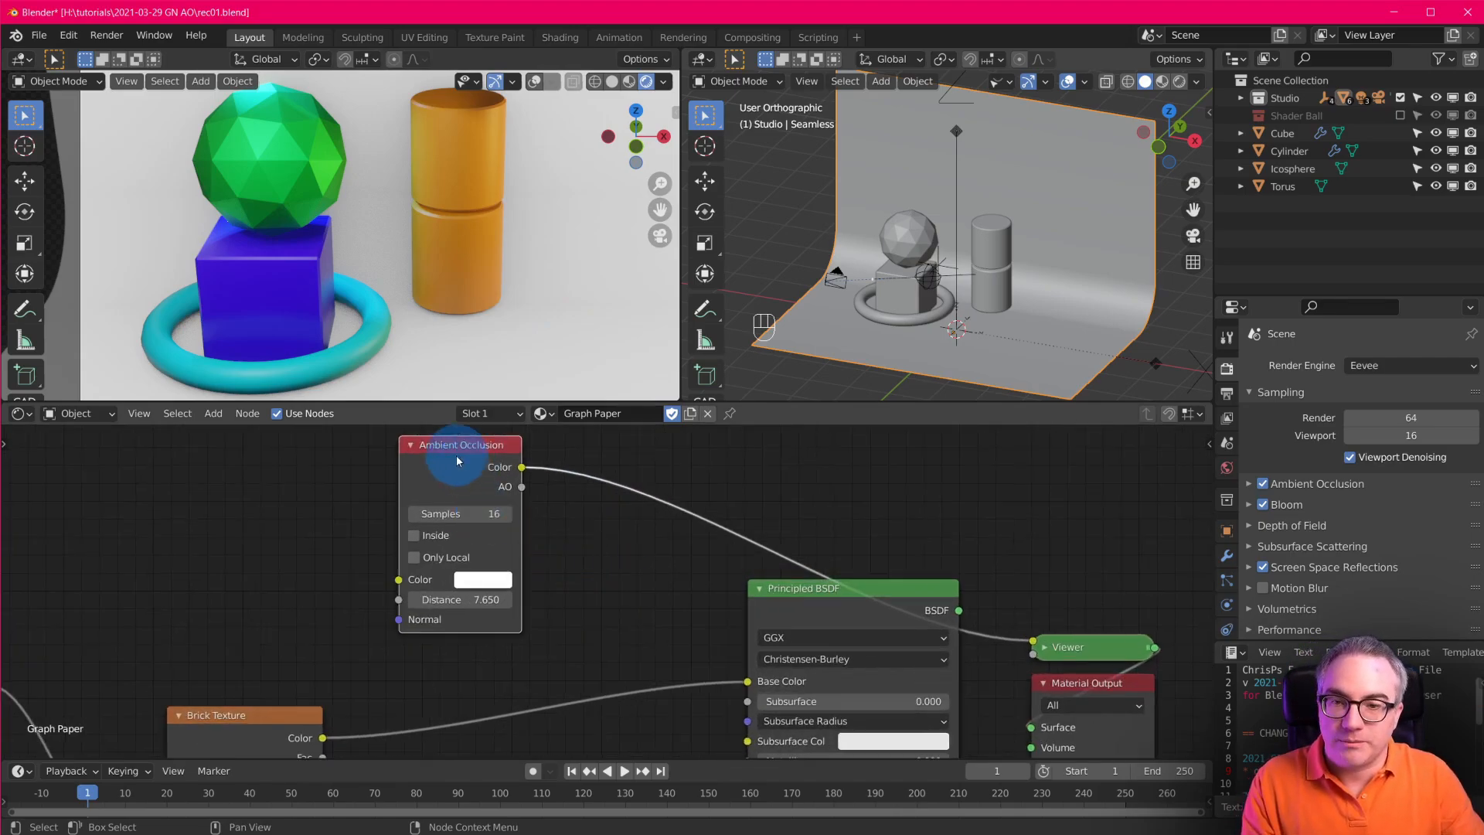
key(x)
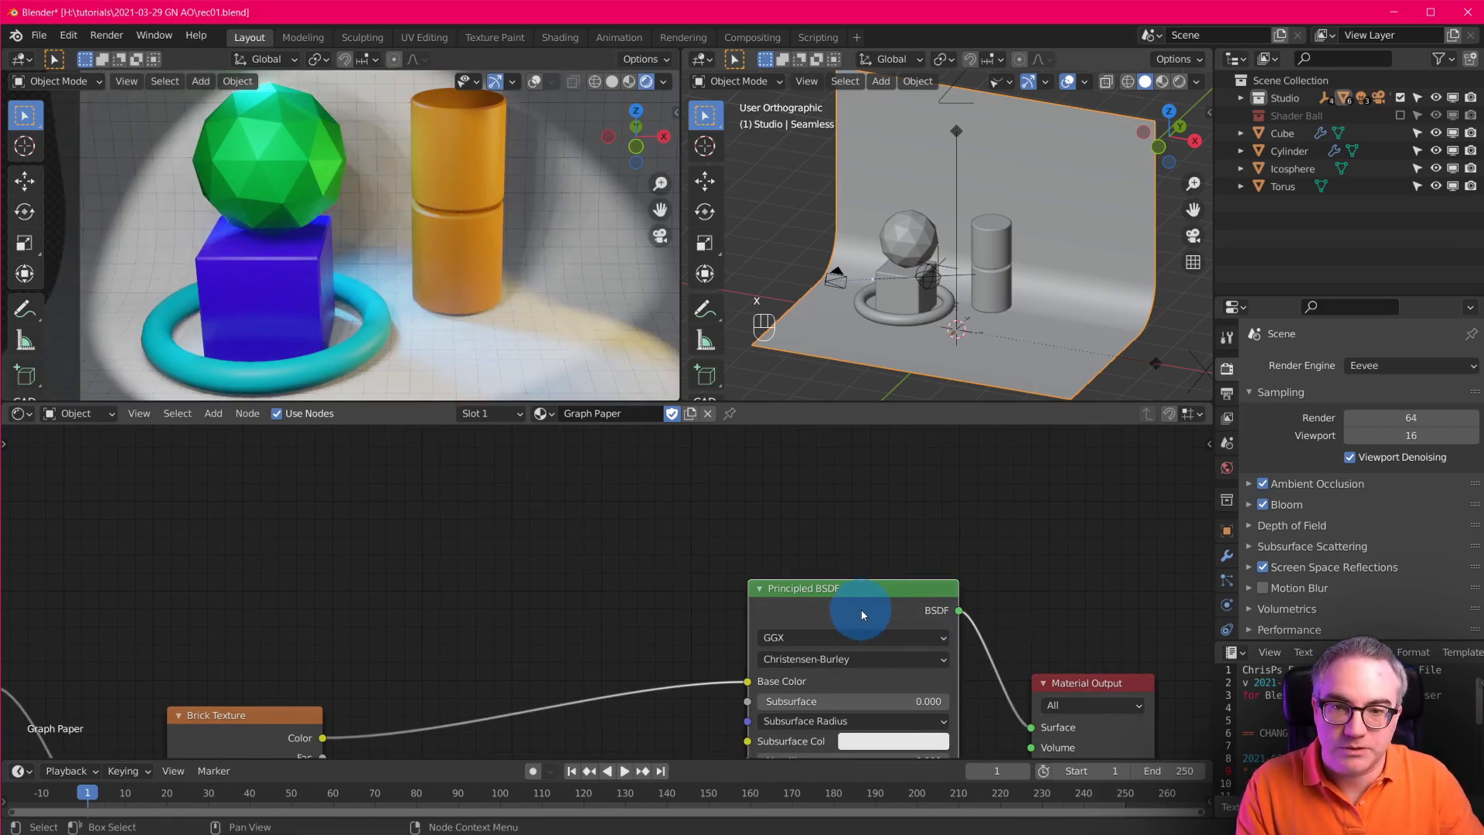
Move the Principled BSDF node slightly upward and check the graph paper backdrop around the objects in the rendered view.
scroll(689, 606, down, 3)
middle_drag(742, 641, 725, 585)
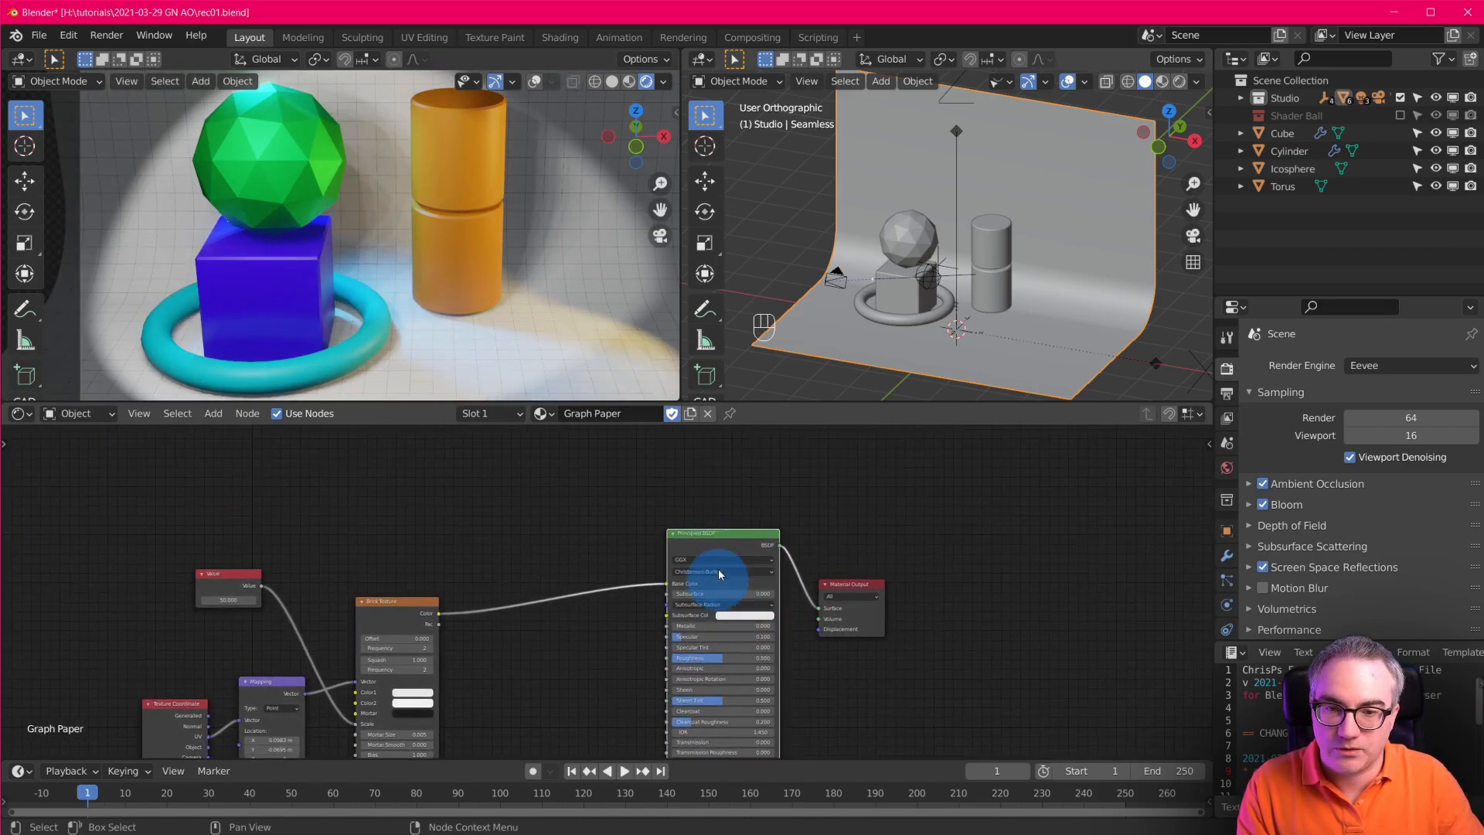
drag(720, 539, 718, 520)
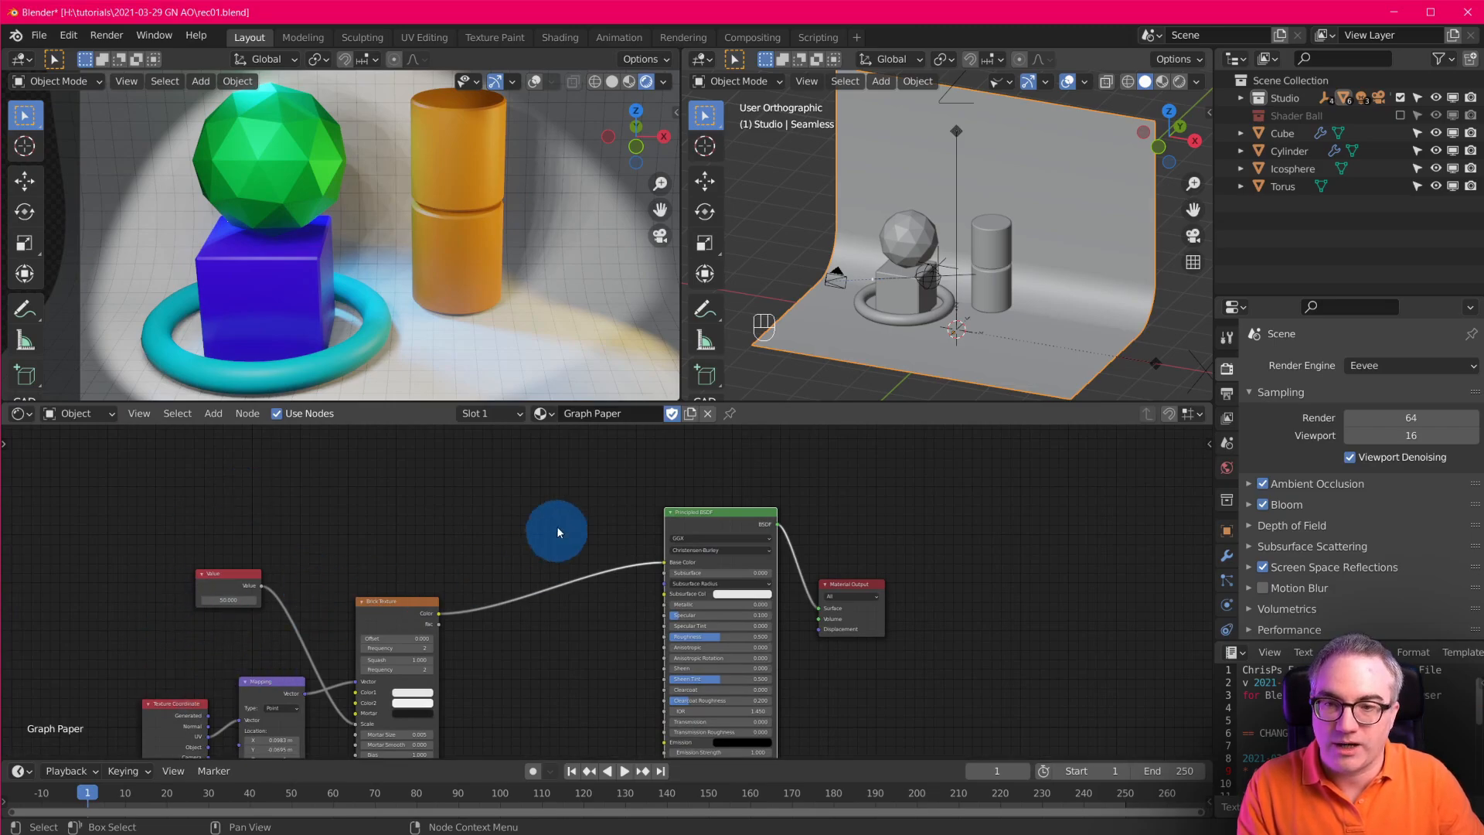
scroll(444, 276, up, 2)
scroll(522, 328, down, 3)
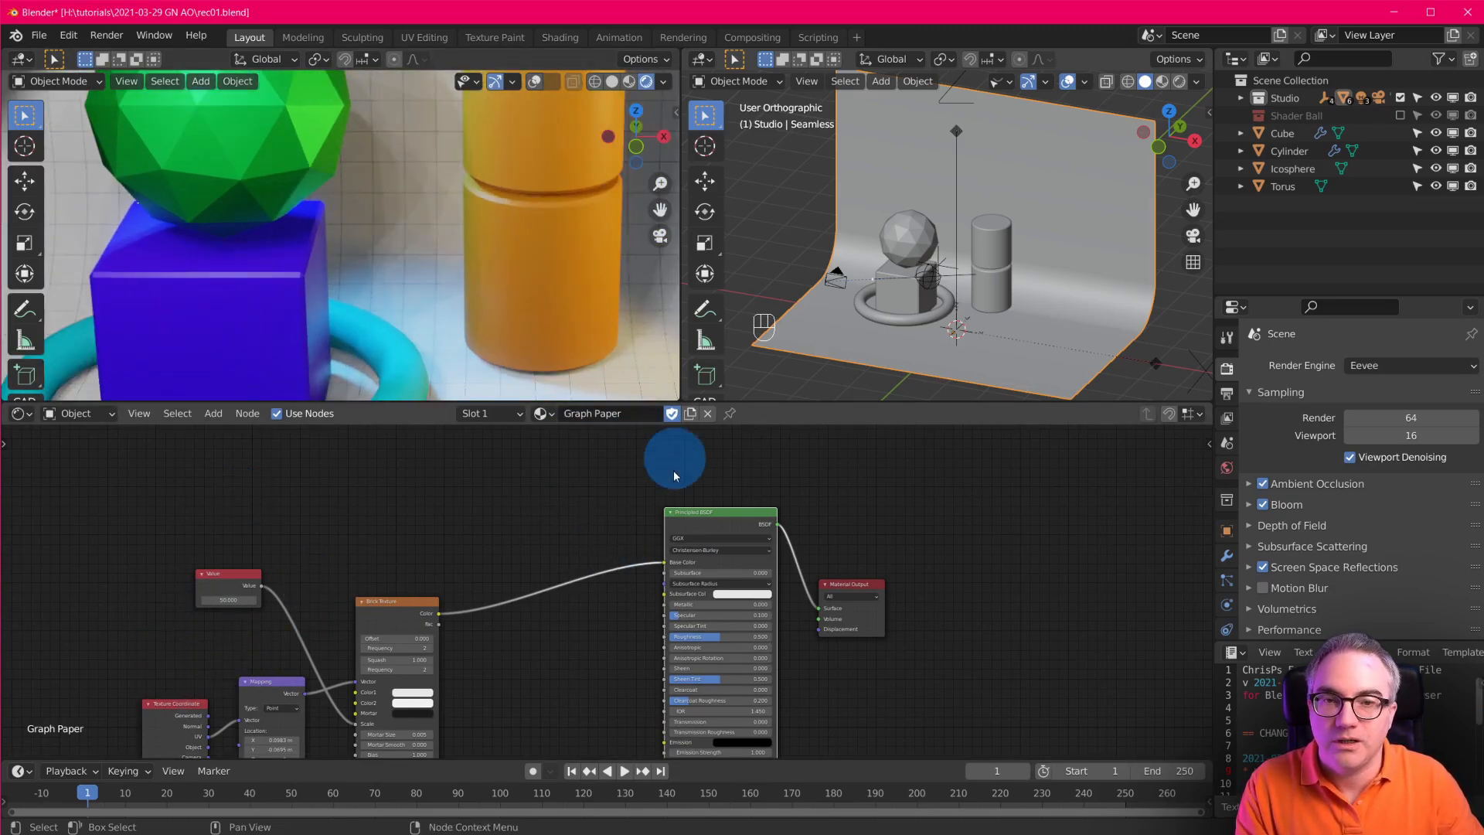
Switch the lower node area from the Shader Editor to the Geometry Node Editor, keeping the whole backdrop in view.
key(Home)
click(22, 414)
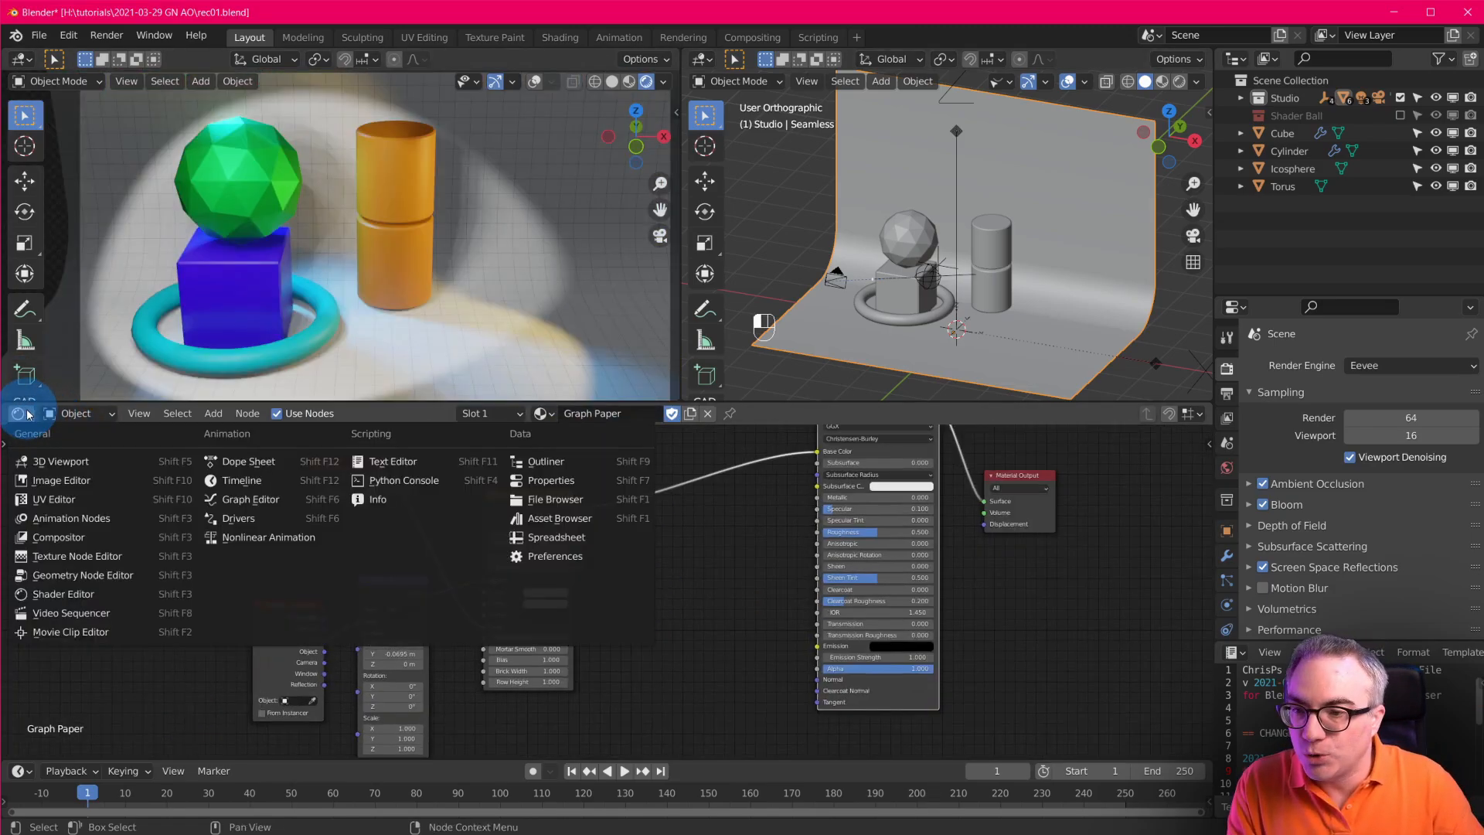
click(101, 568)
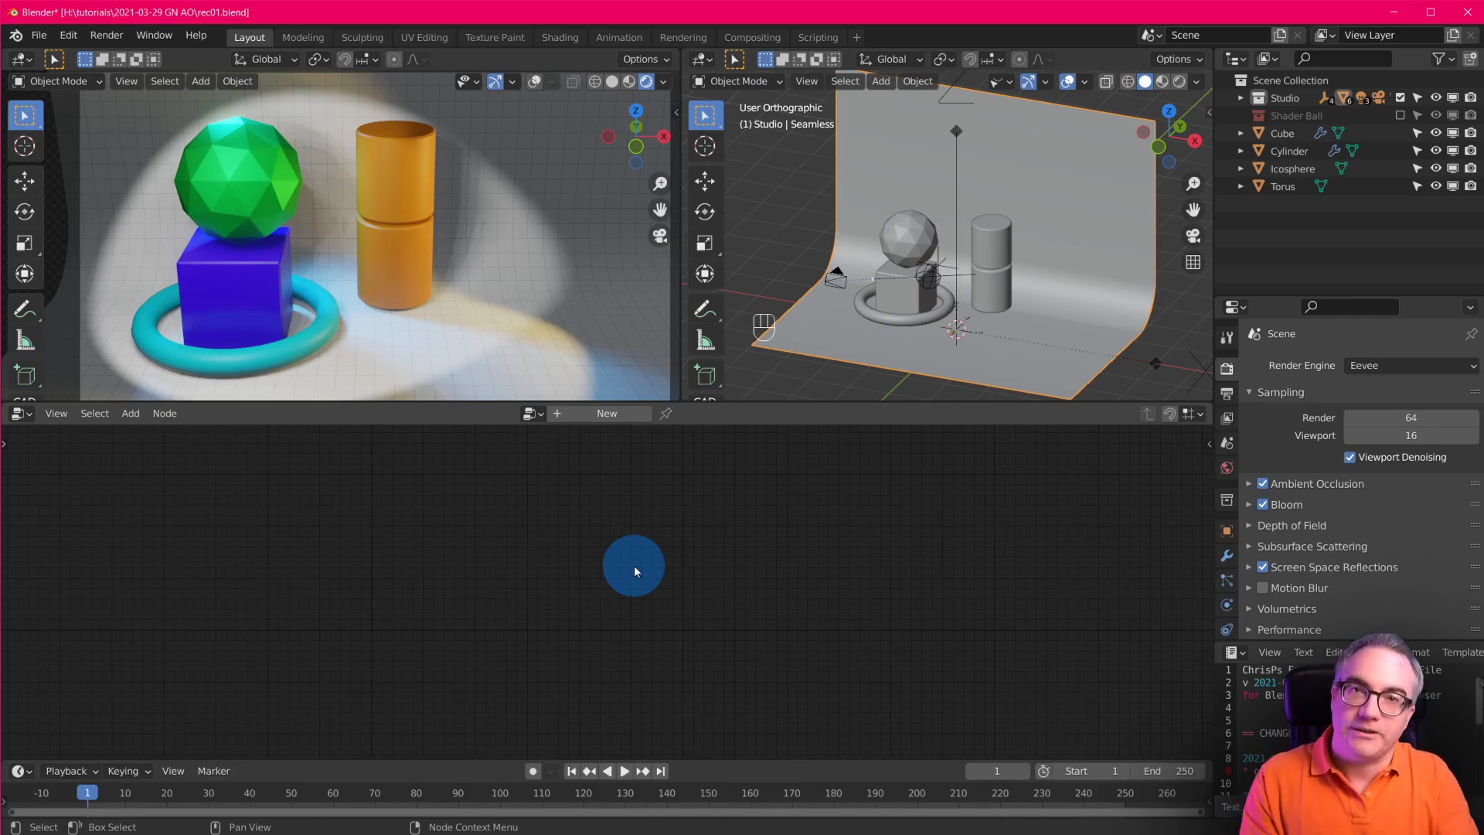
scroll(1035, 266, up, 2)
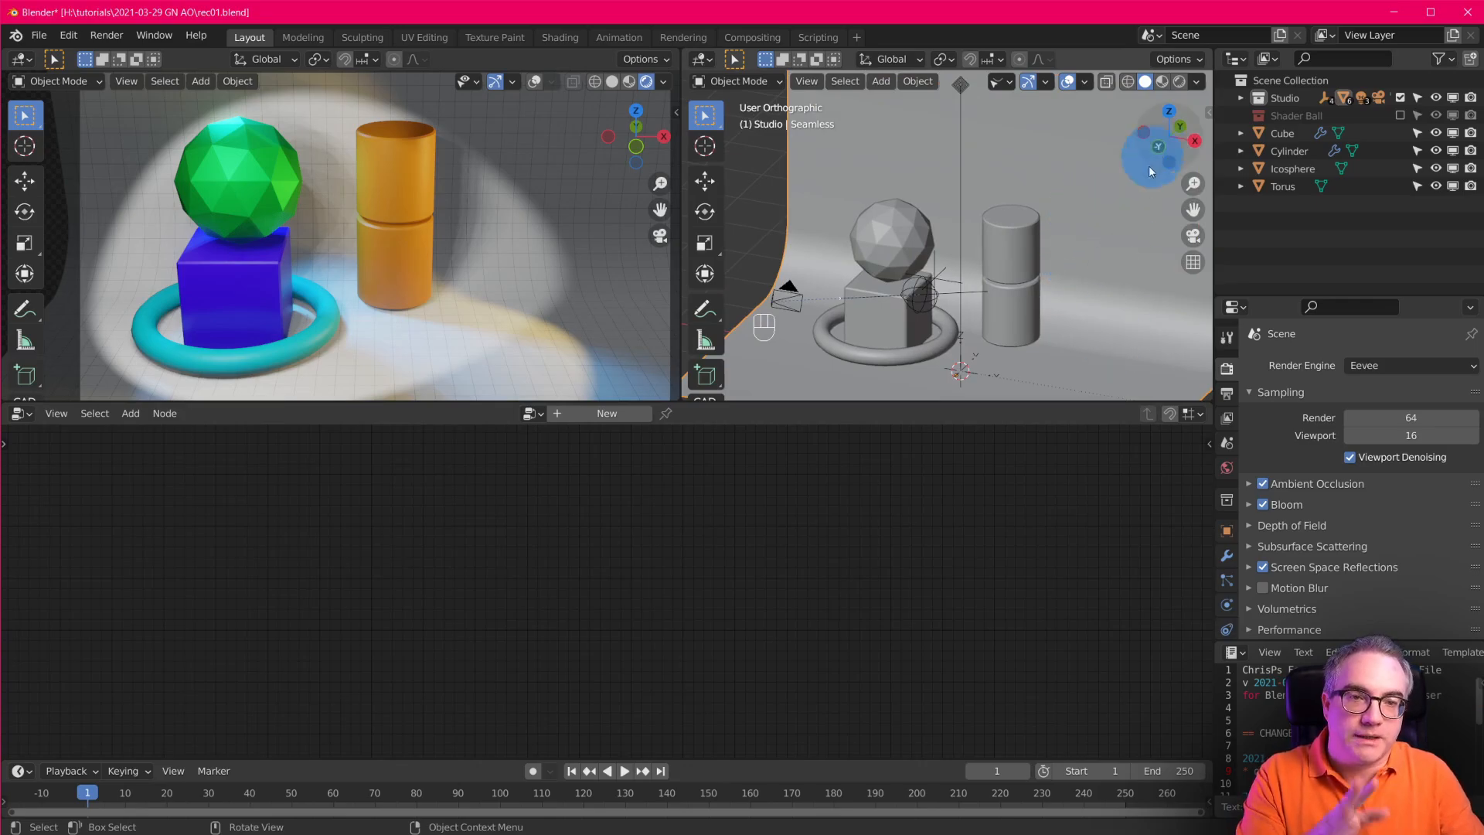
scroll(1082, 216, down, 3)
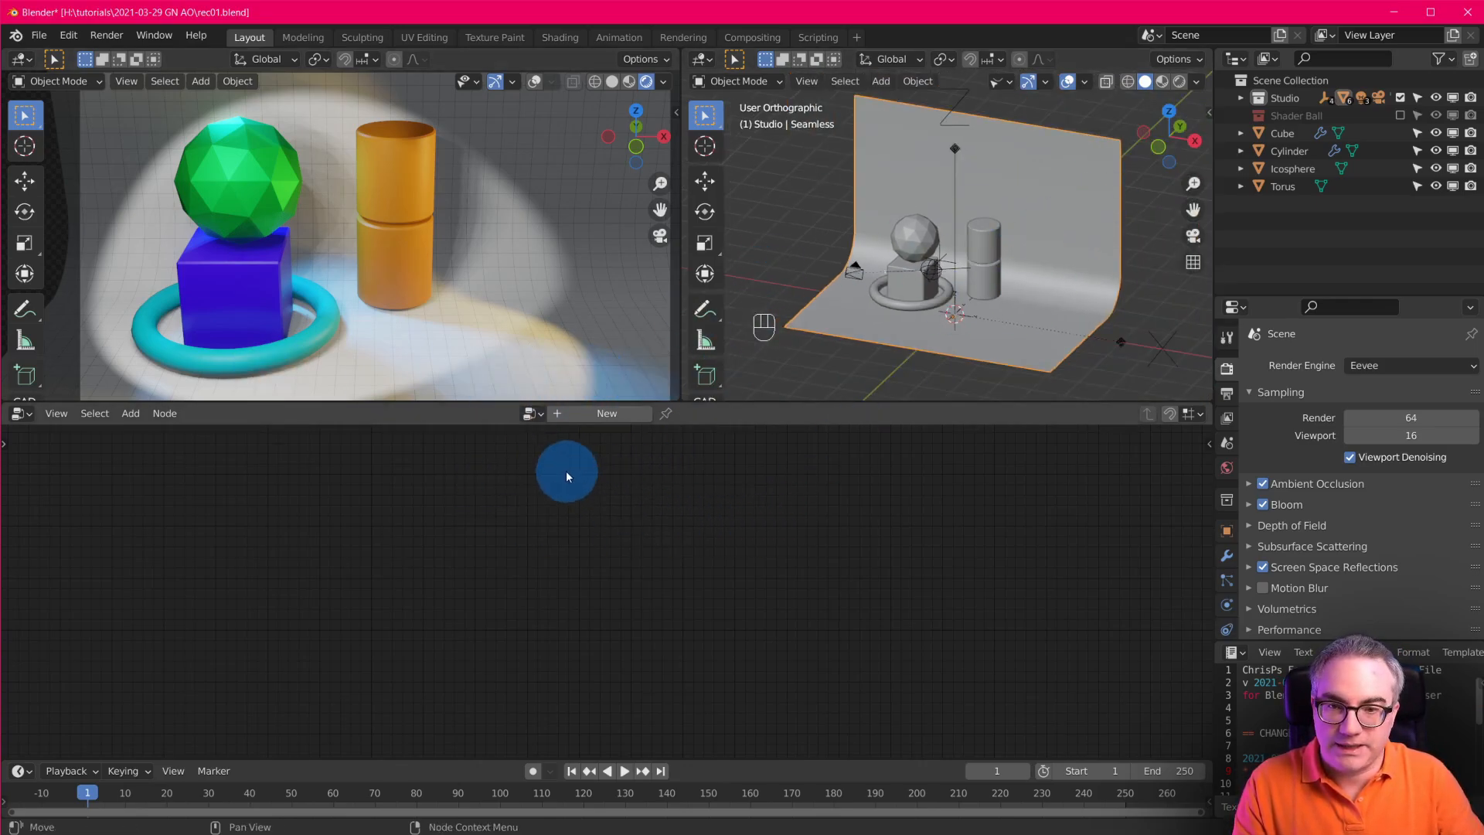
Create a new Geometry Nodes tree on the Seamless backdrop and spread the Group Input and Group Output nodes apart.
click(600, 413)
scroll(613, 601, up, 3)
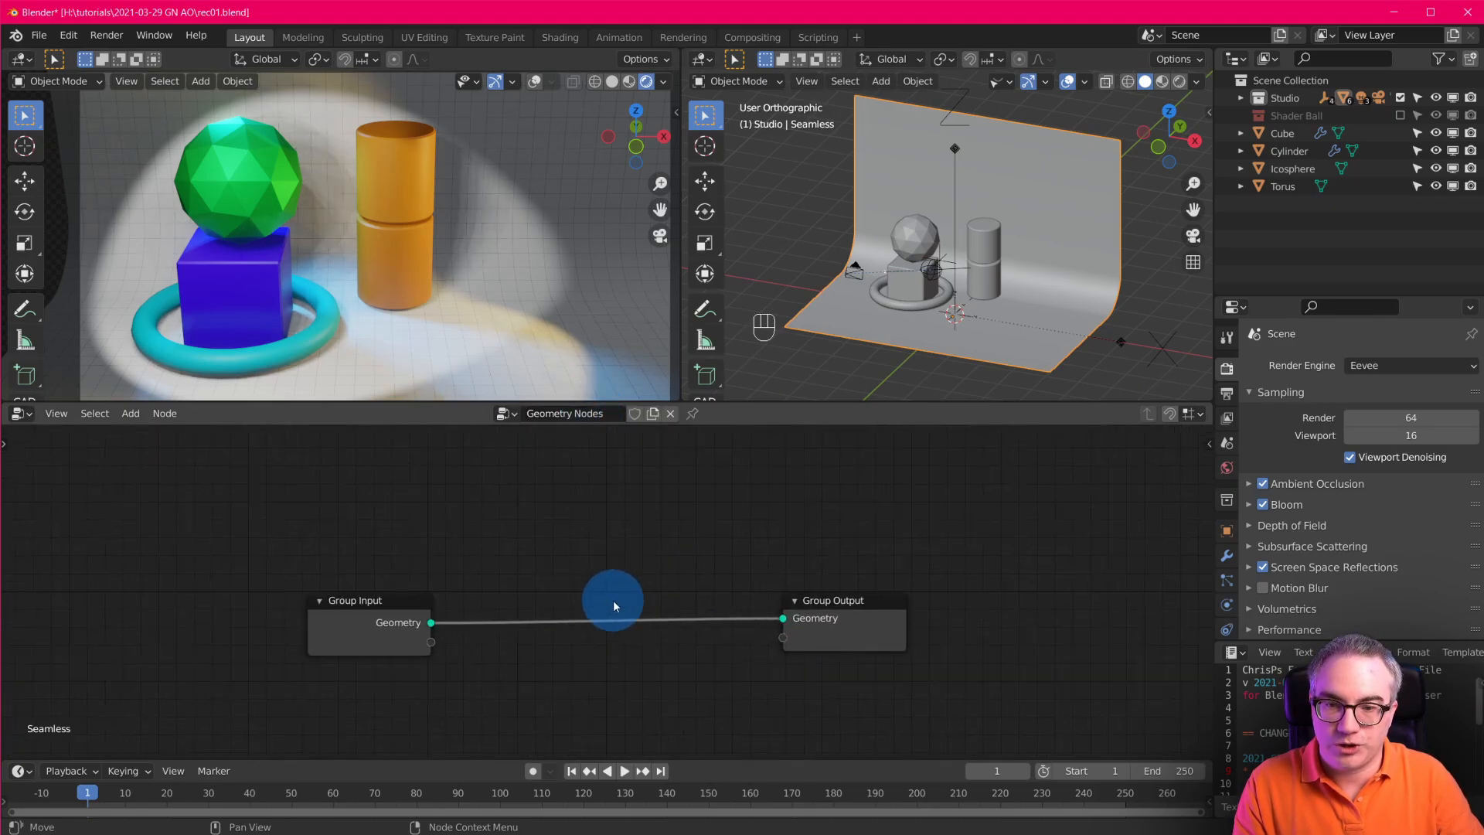
drag(383, 597, 199, 570)
click(839, 602)
drag(840, 605, 1077, 587)
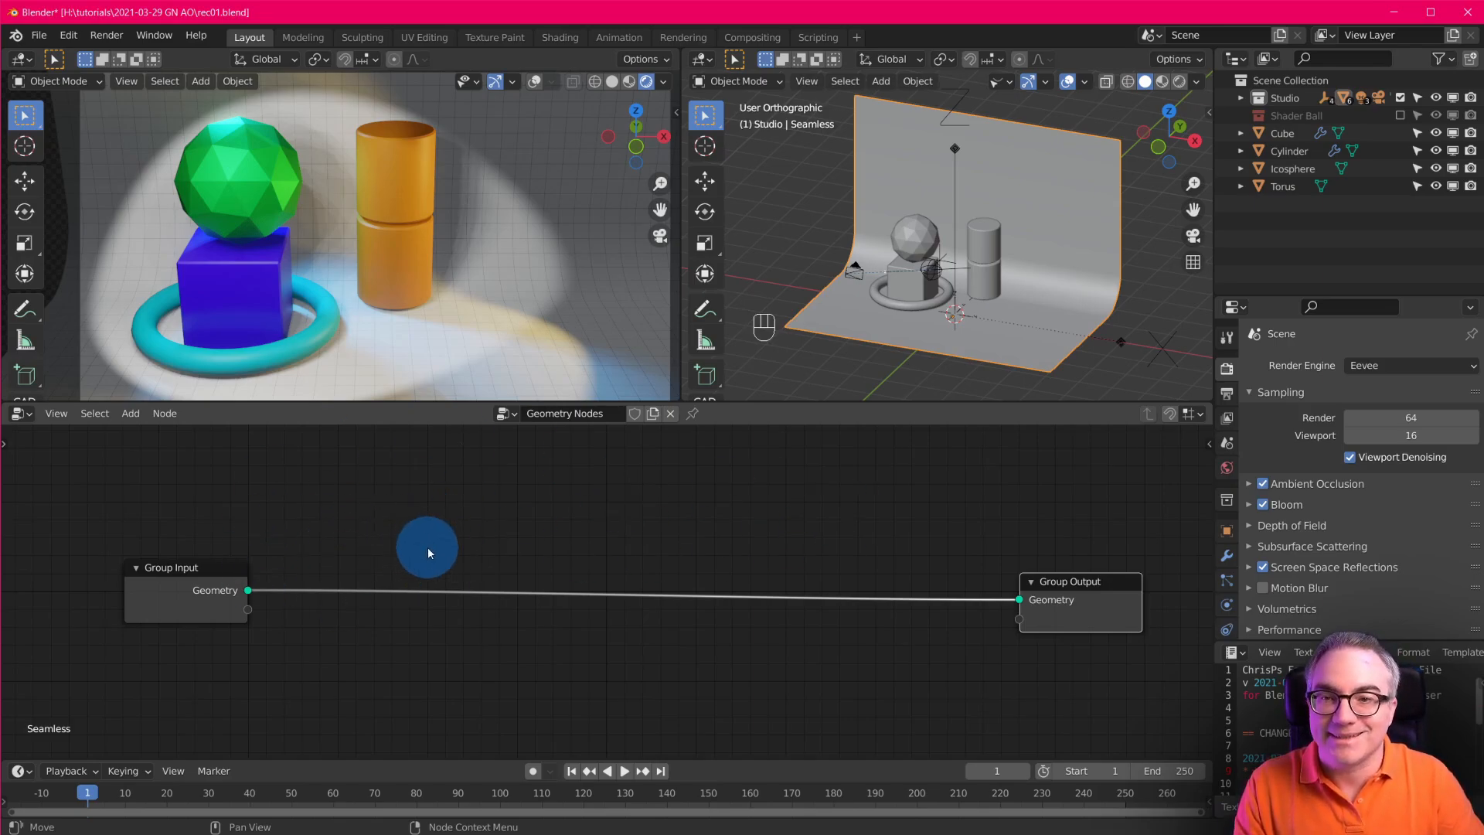
Insert an Attribute Proximity node on the geometry link between Group Input and Group Output.
key(shift+a)
mouse_move(531, 515)
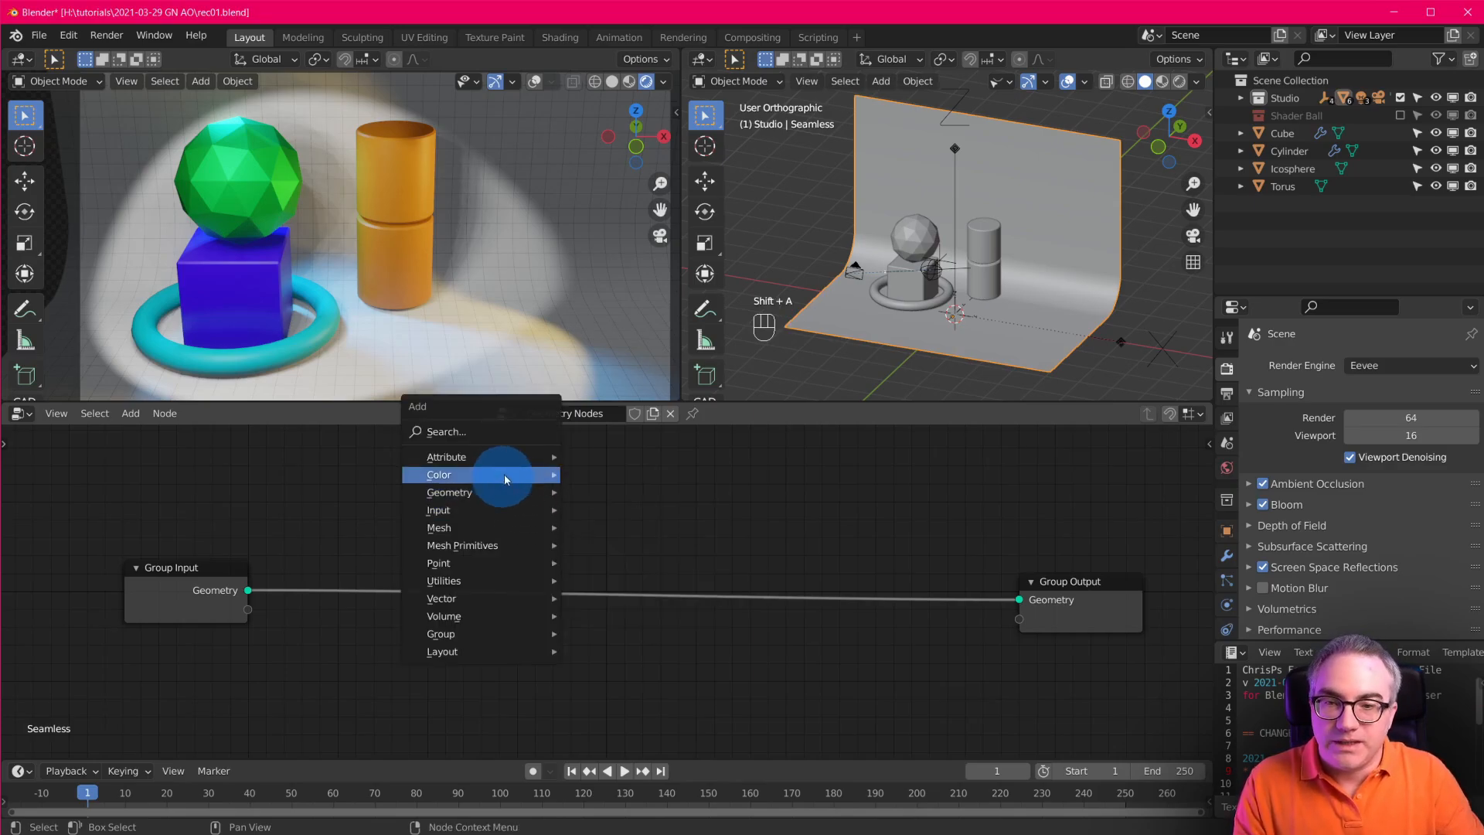
mouse_move(512, 456)
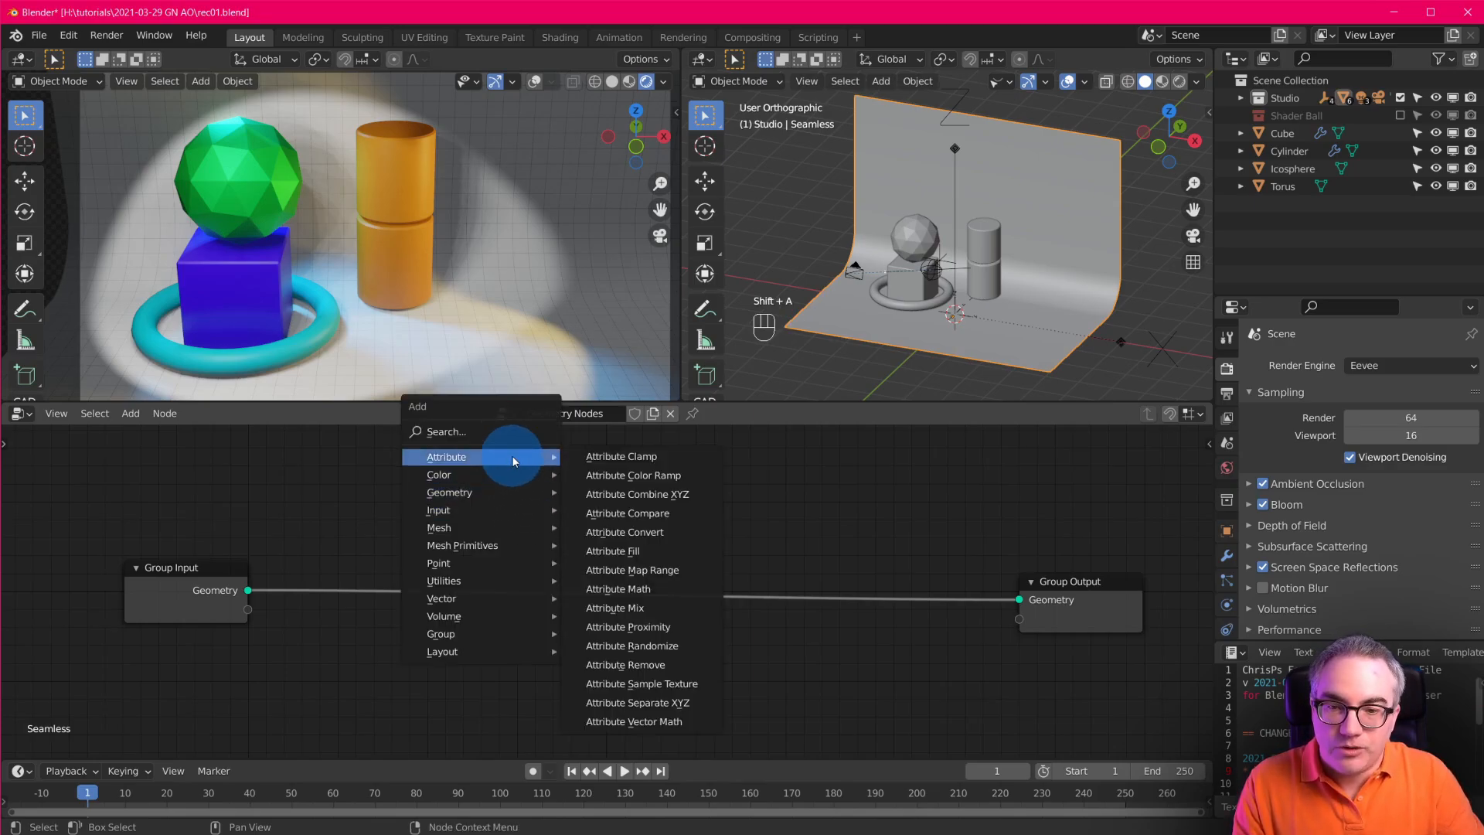
click(677, 631)
click(379, 506)
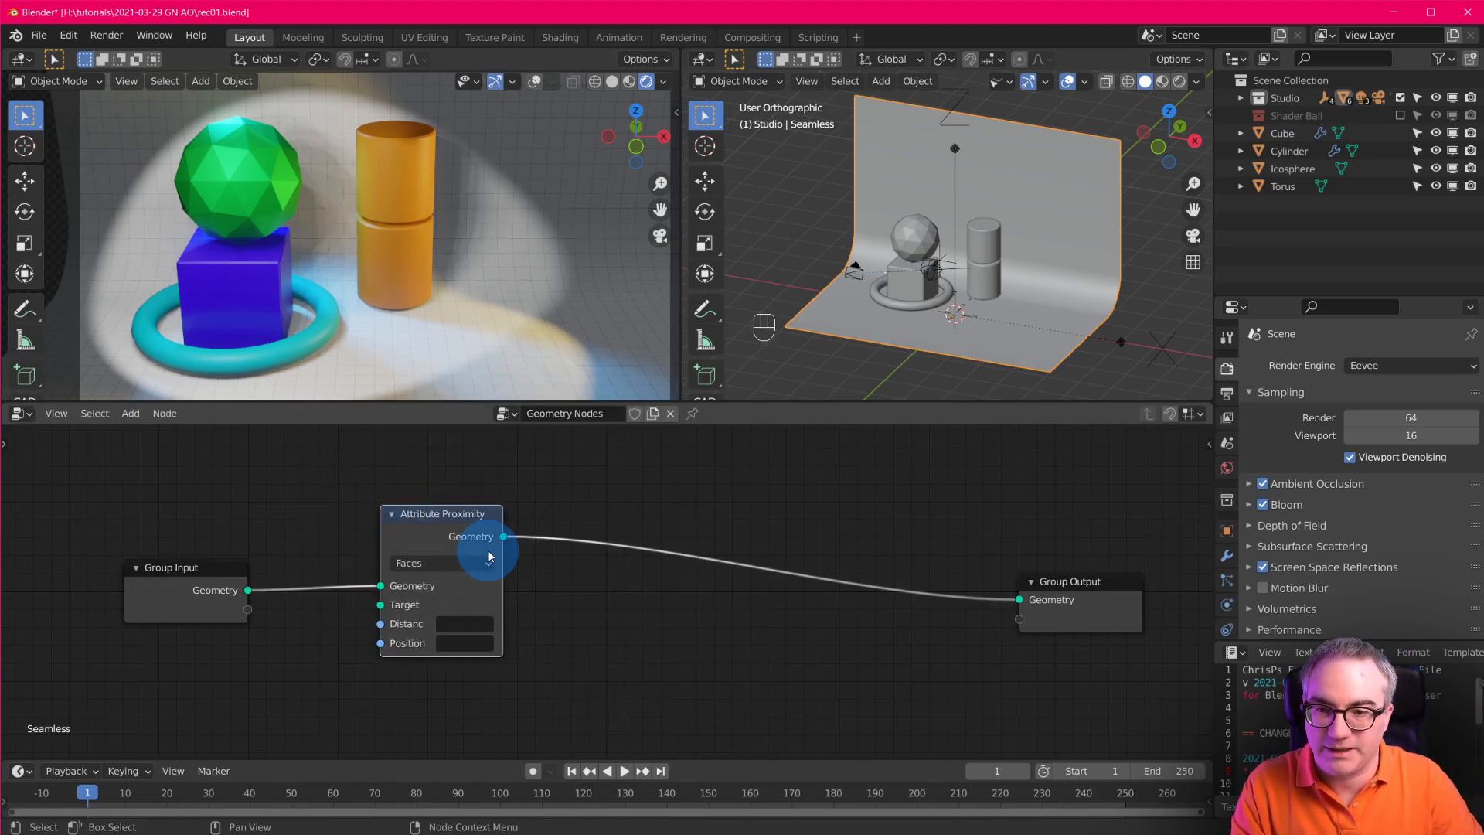
click(593, 632)
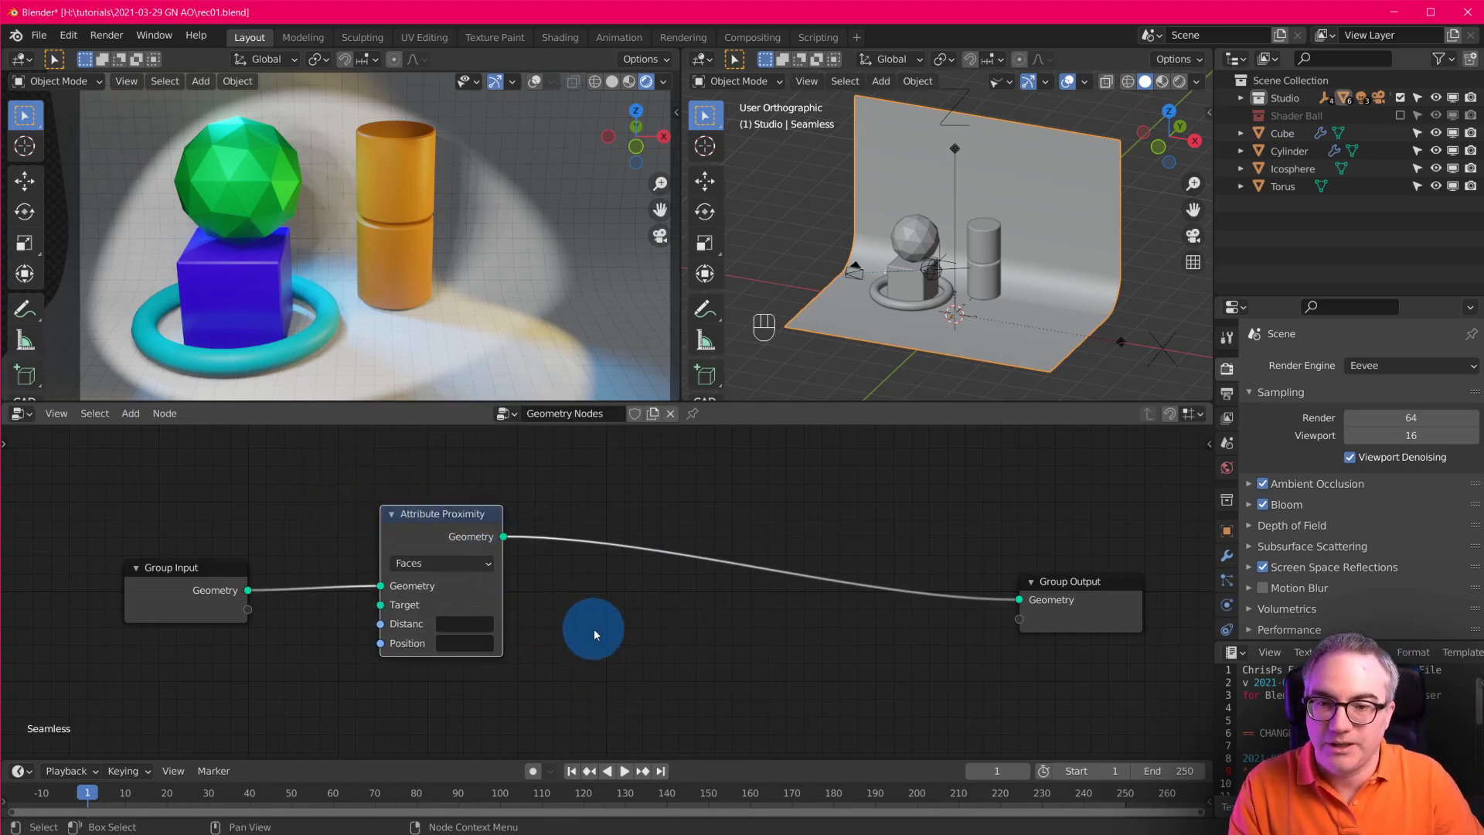
Set the Attribute Proximity node's target geometry to Points and widen the node so its labels are readable.
click(463, 564)
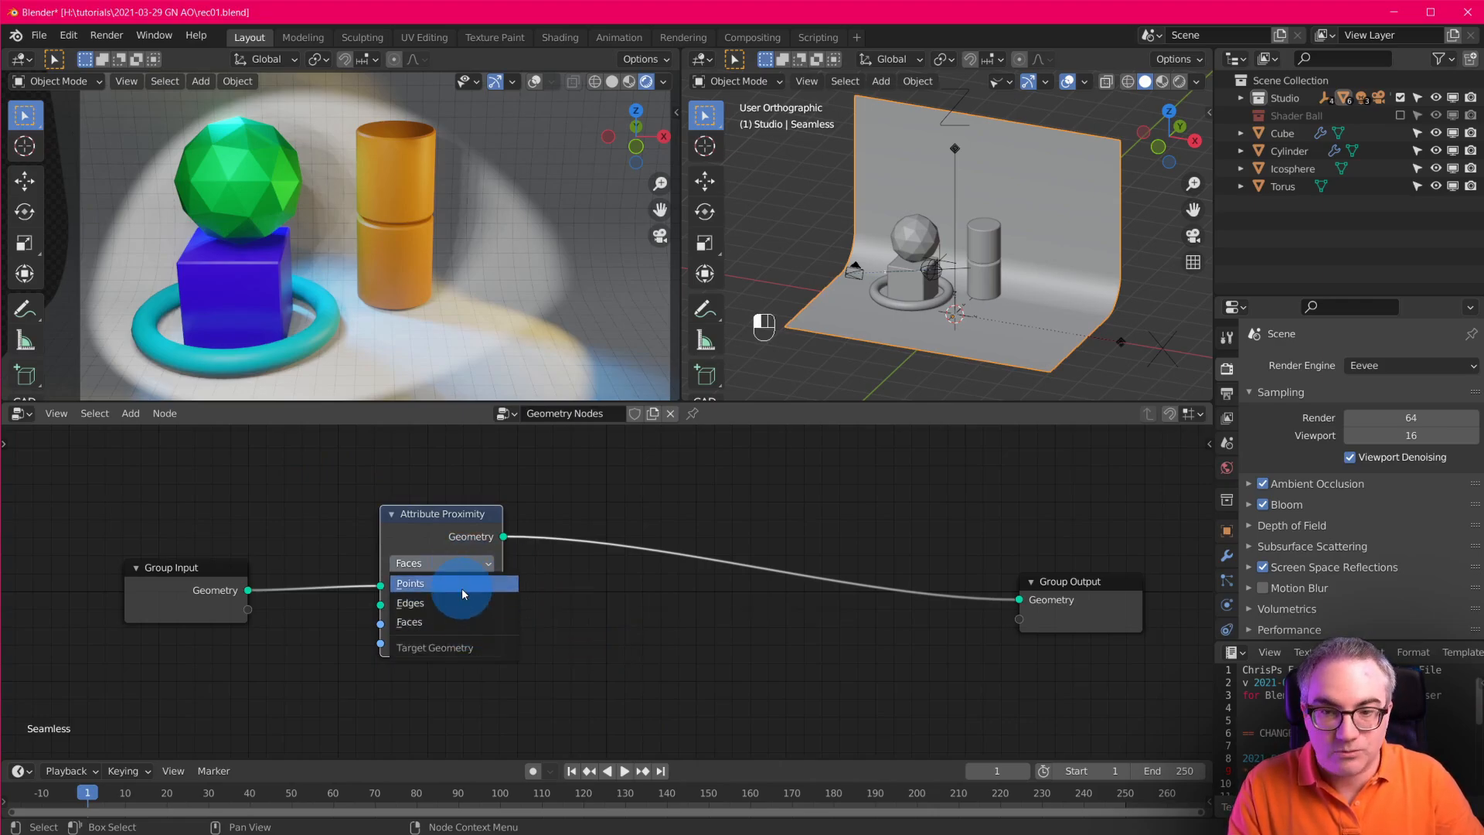
click(215, 609)
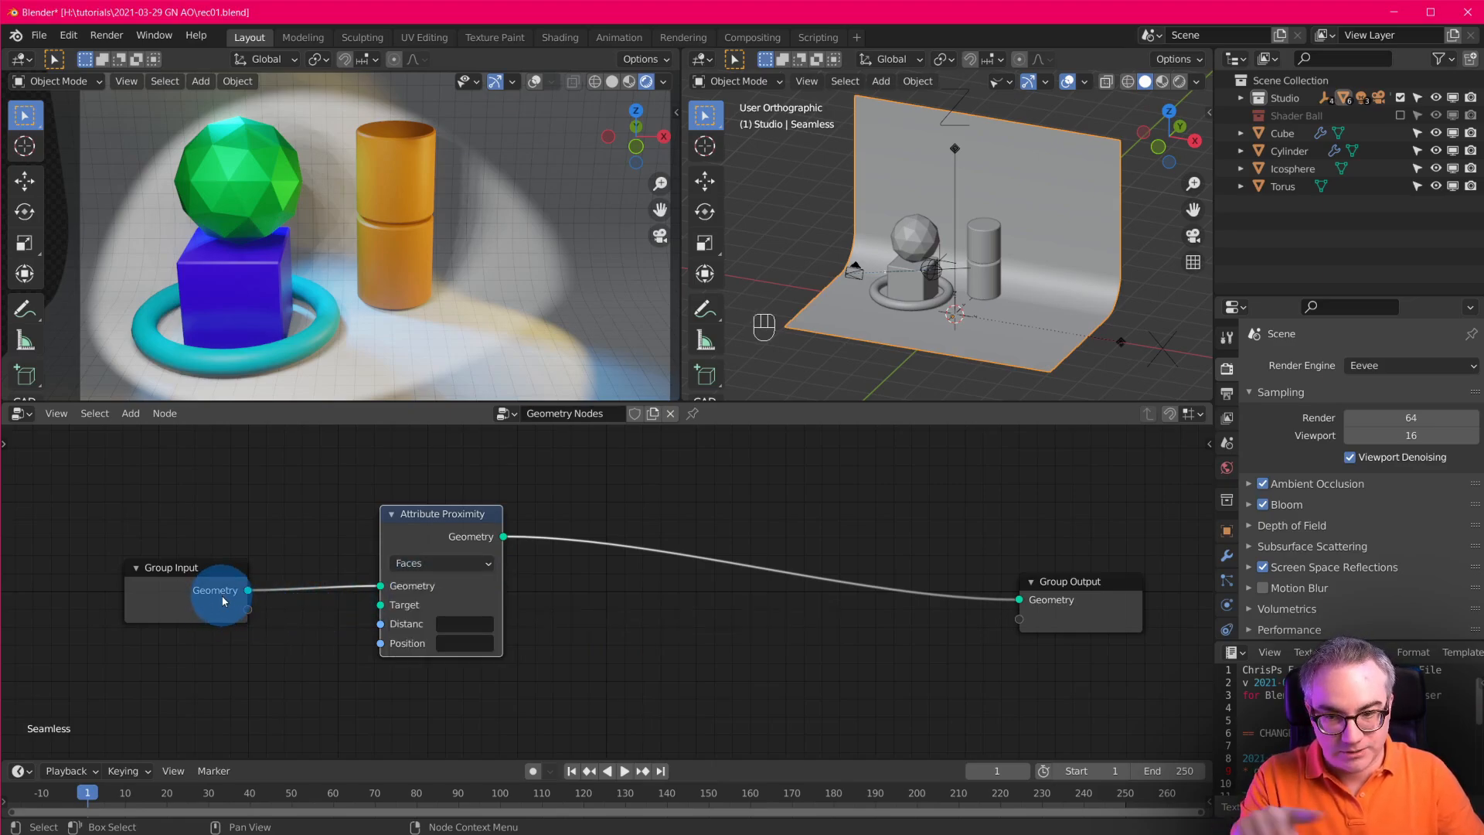
click(439, 565)
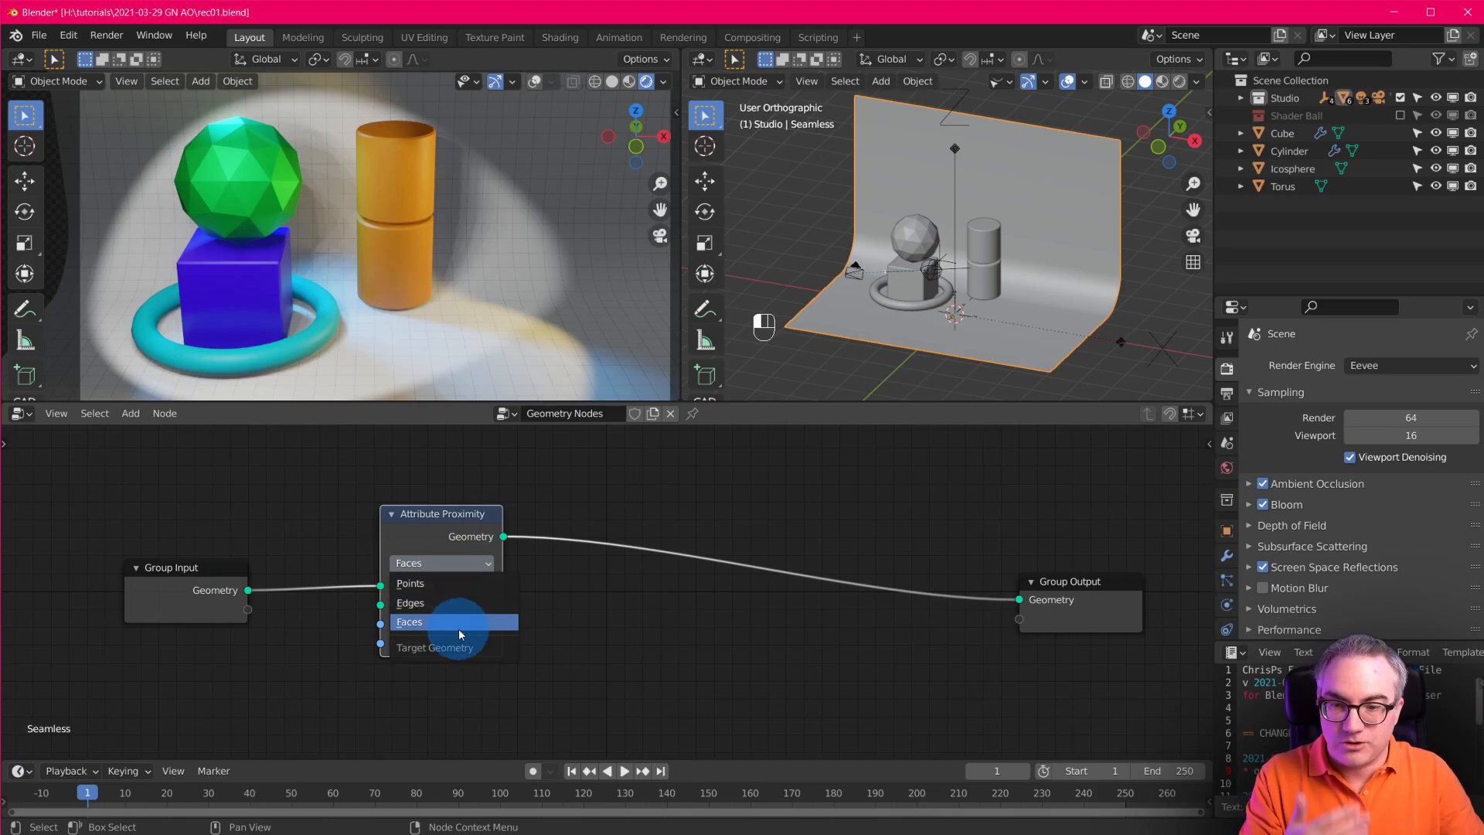
click(462, 589)
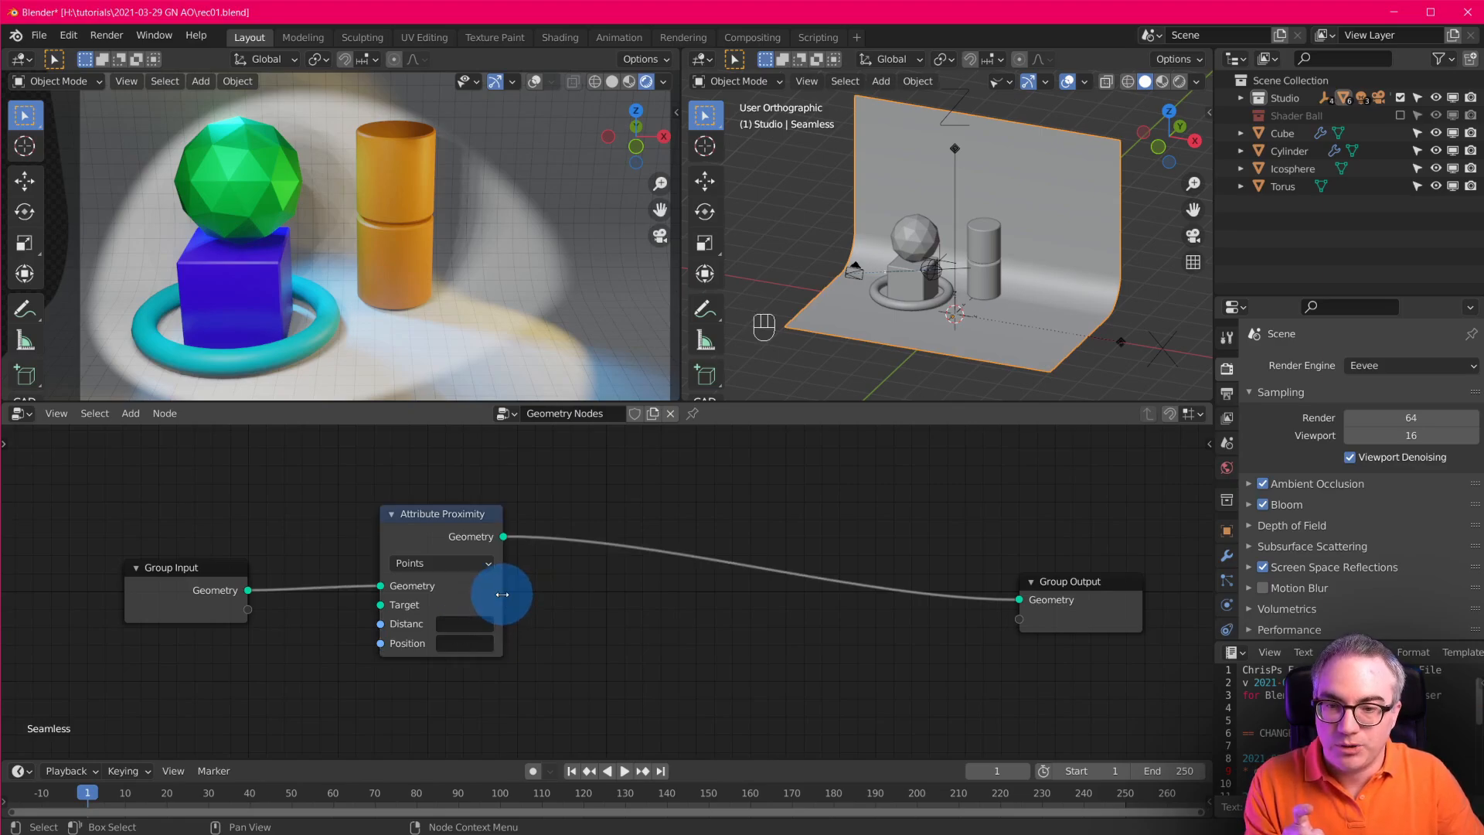
drag(504, 596, 541, 596)
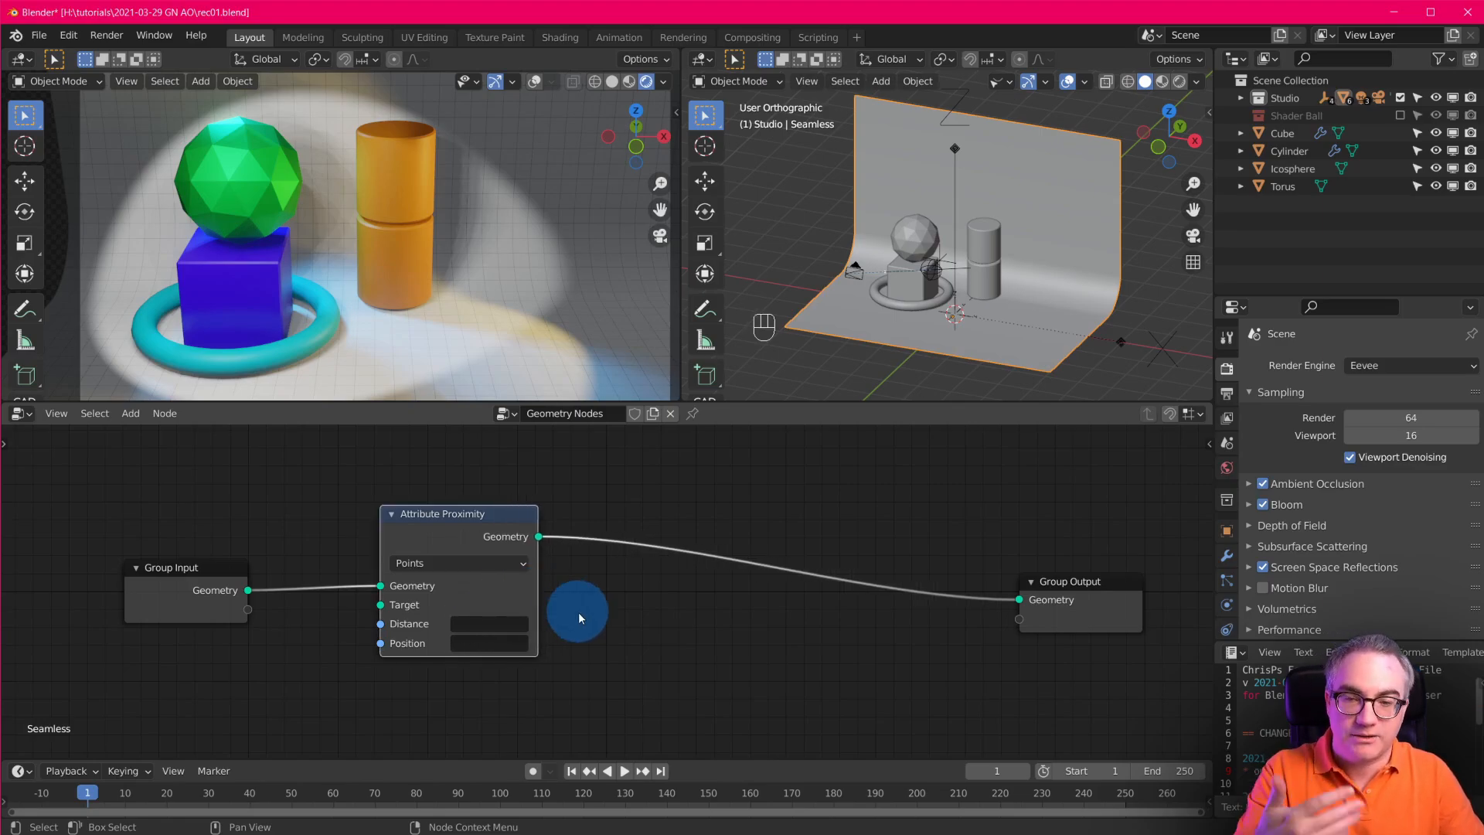
Name the Attribute Proximity node's Distance output attribute d.
click(481, 624)
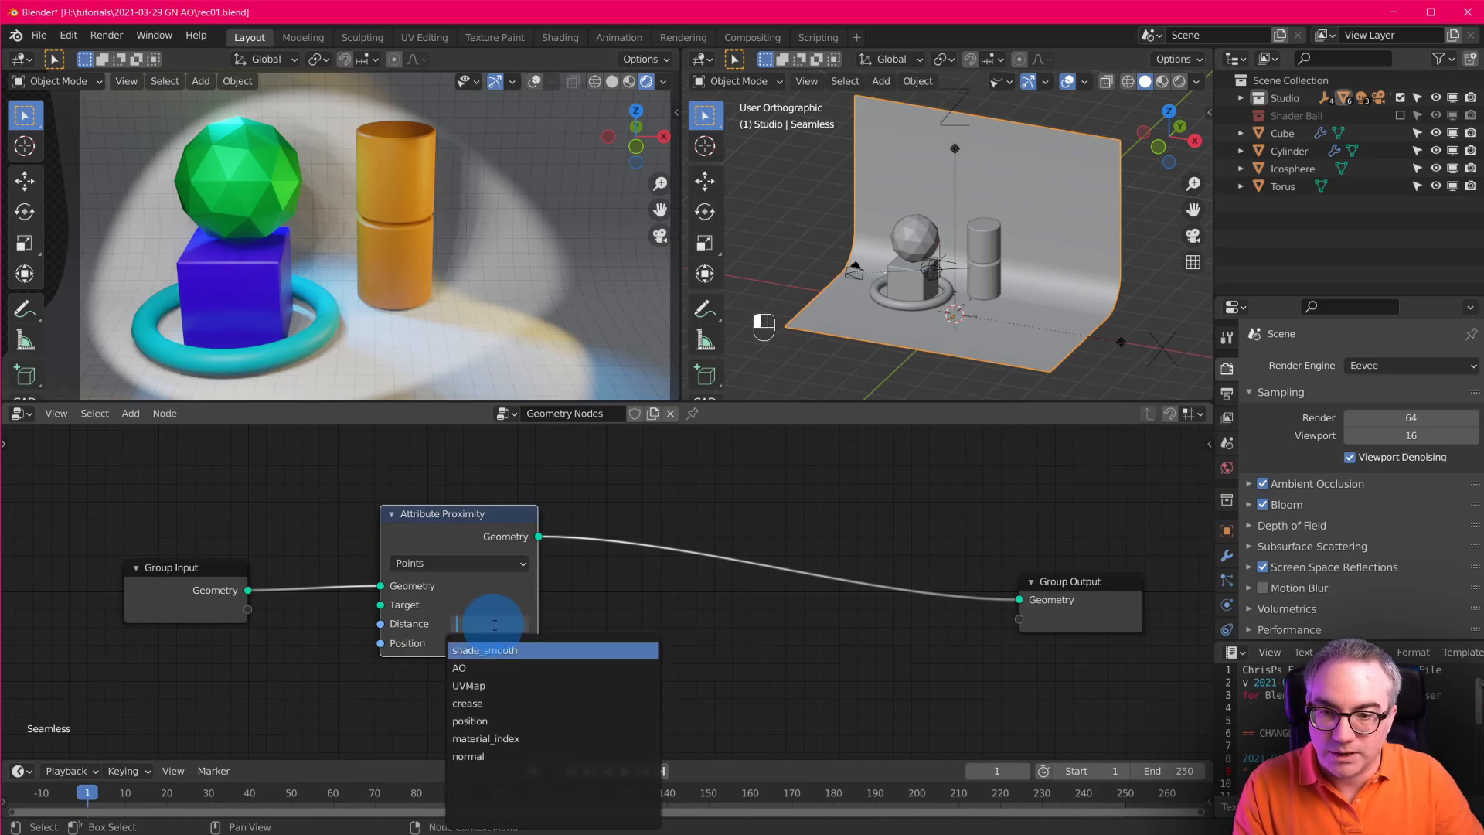
text(d)
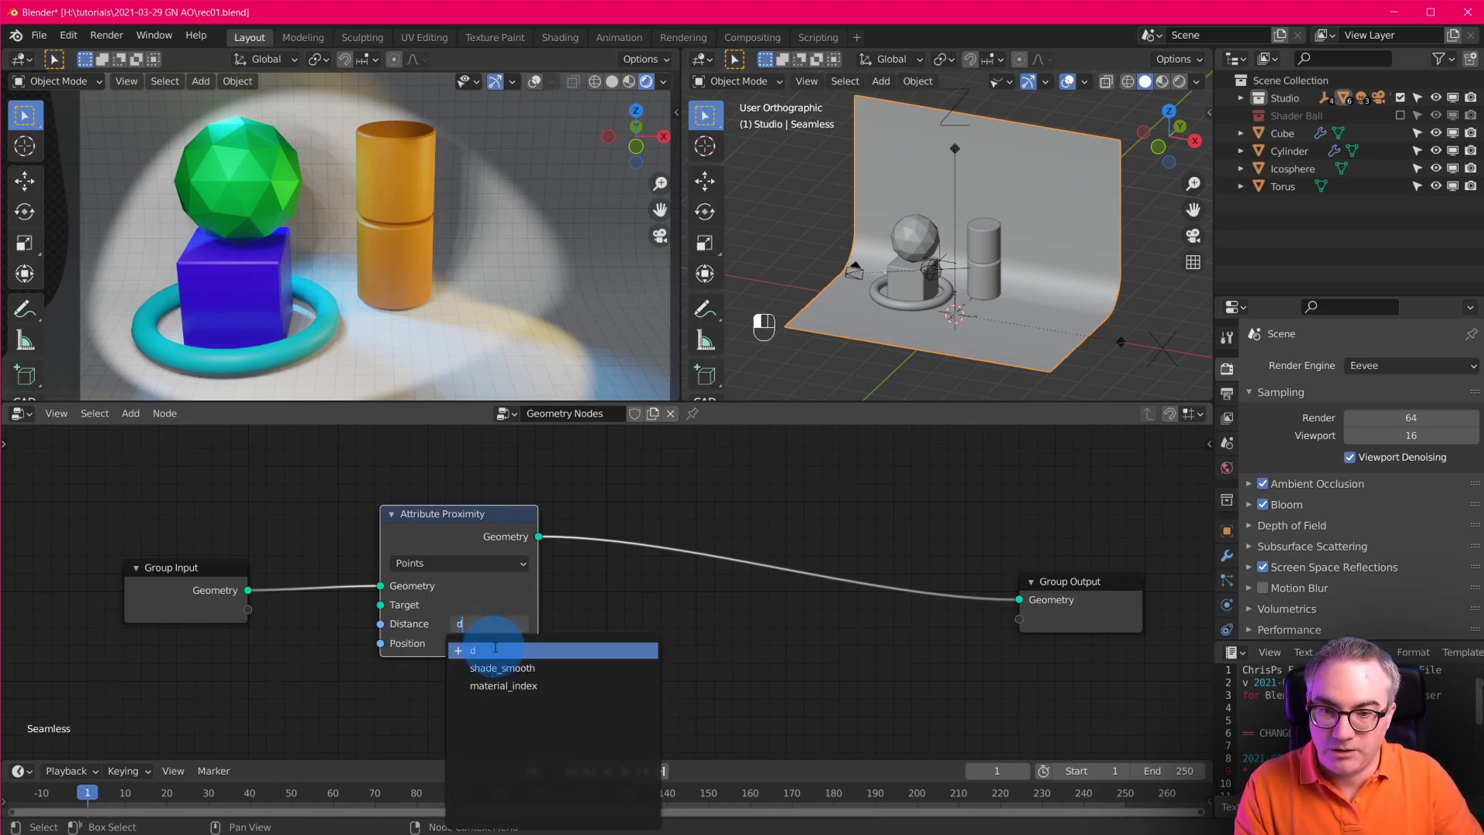
click(575, 643)
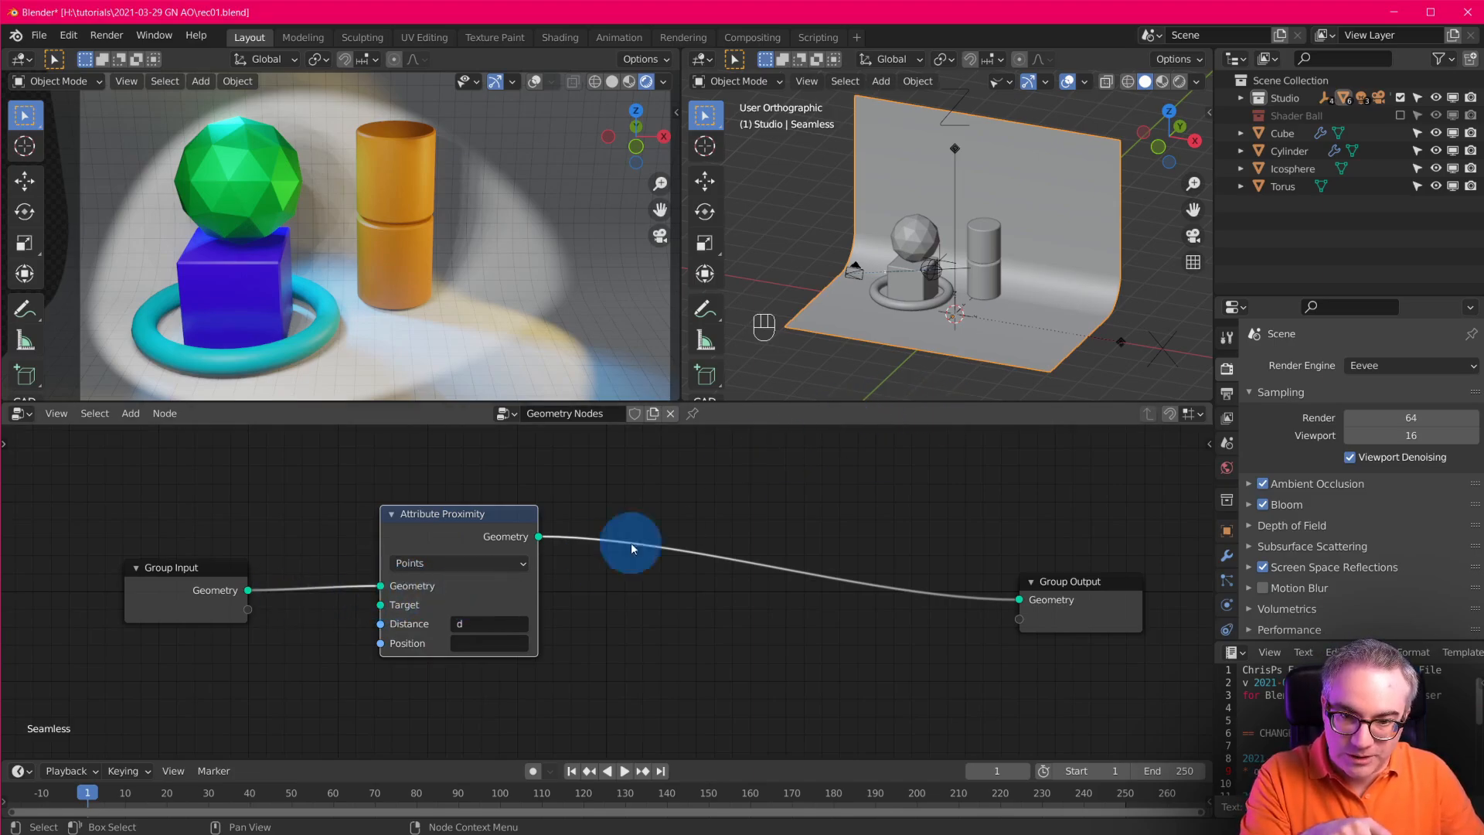
Add an Object Info node below Group Input and connect its Geometry output to the Attribute Proximity node's Target.
middle_drag(497, 591, 507, 540)
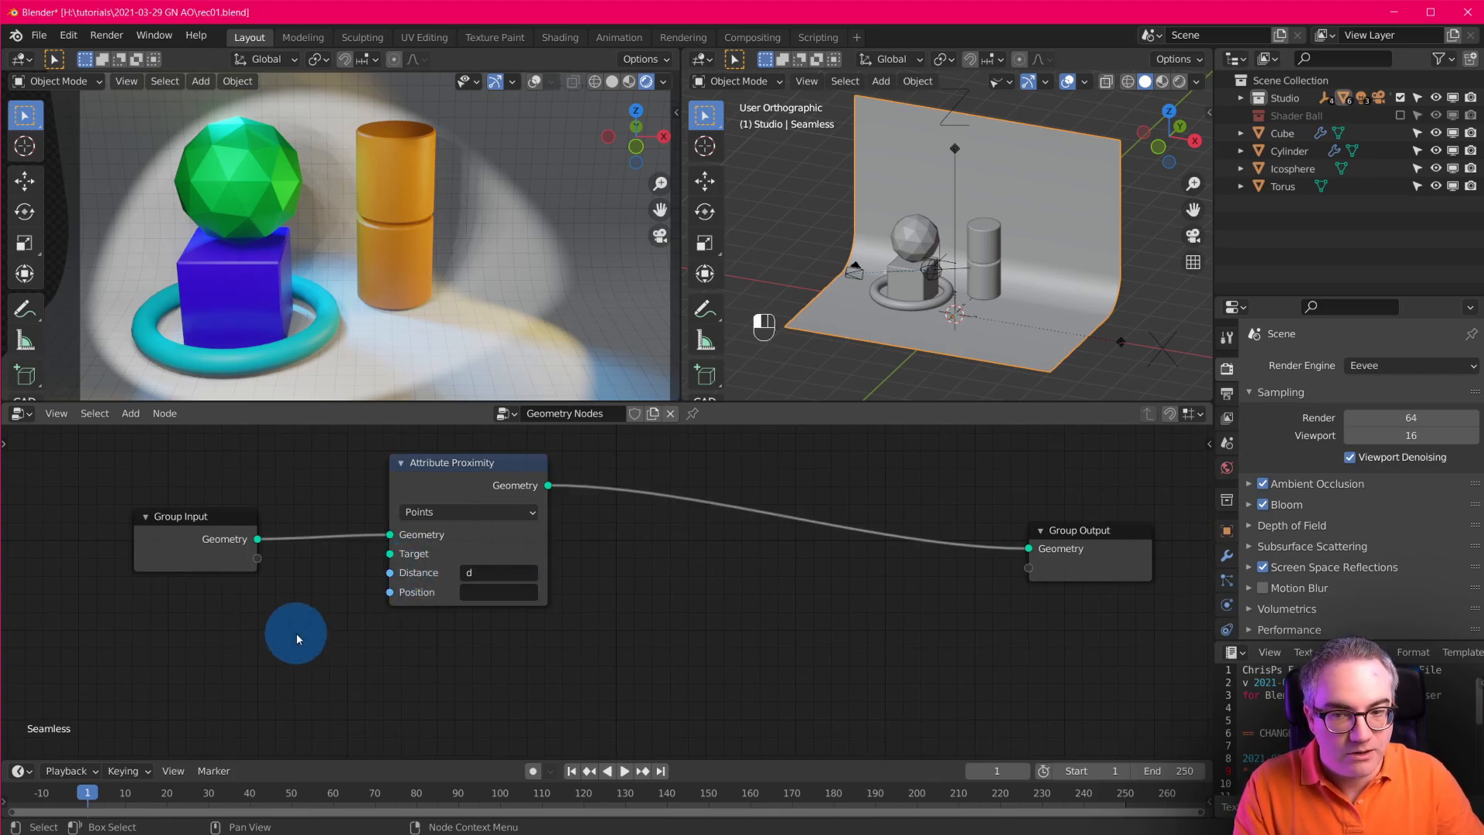
key(shift+a)
mouse_move(291, 620)
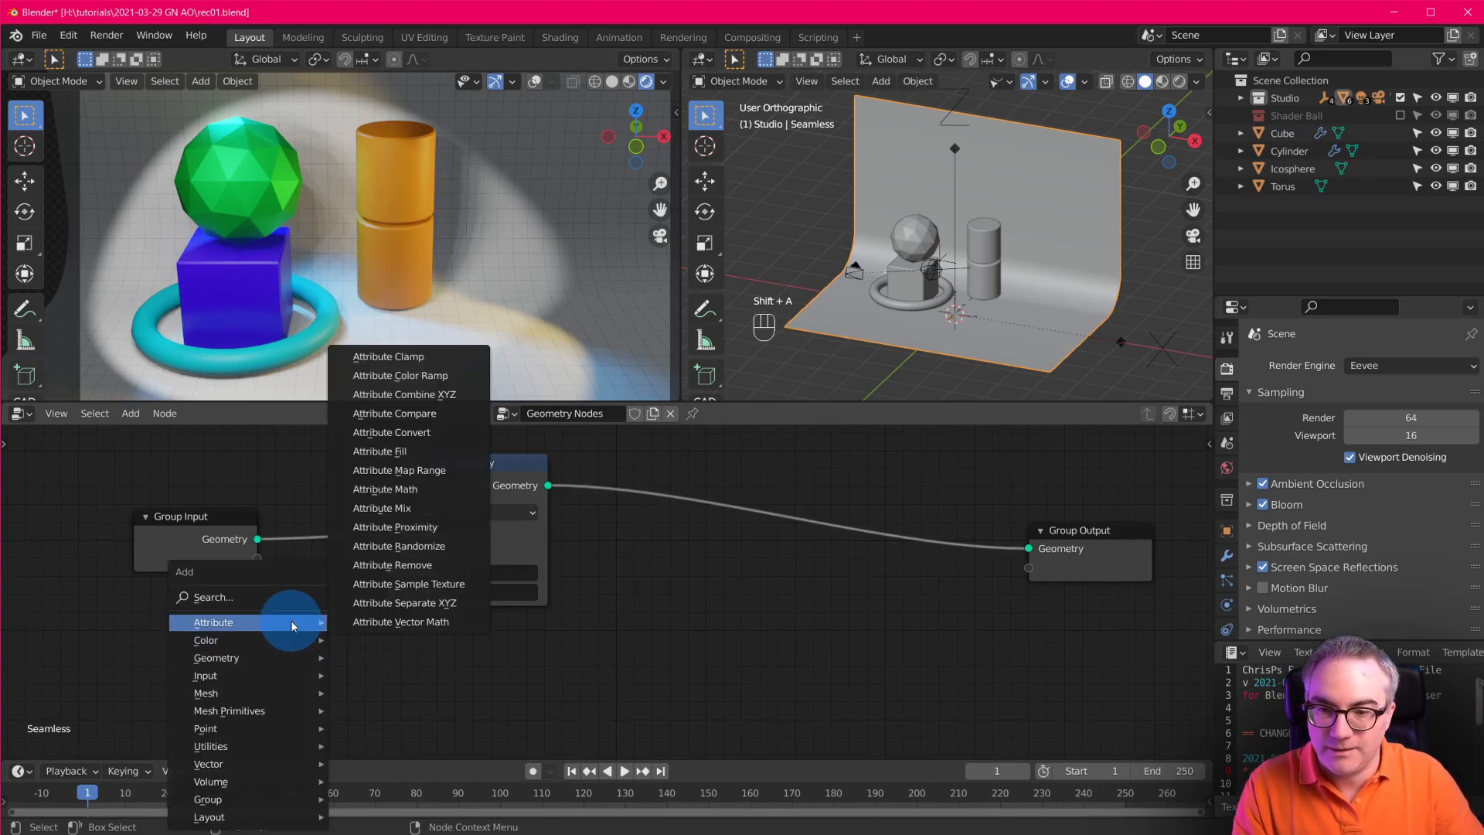
mouse_move(295, 675)
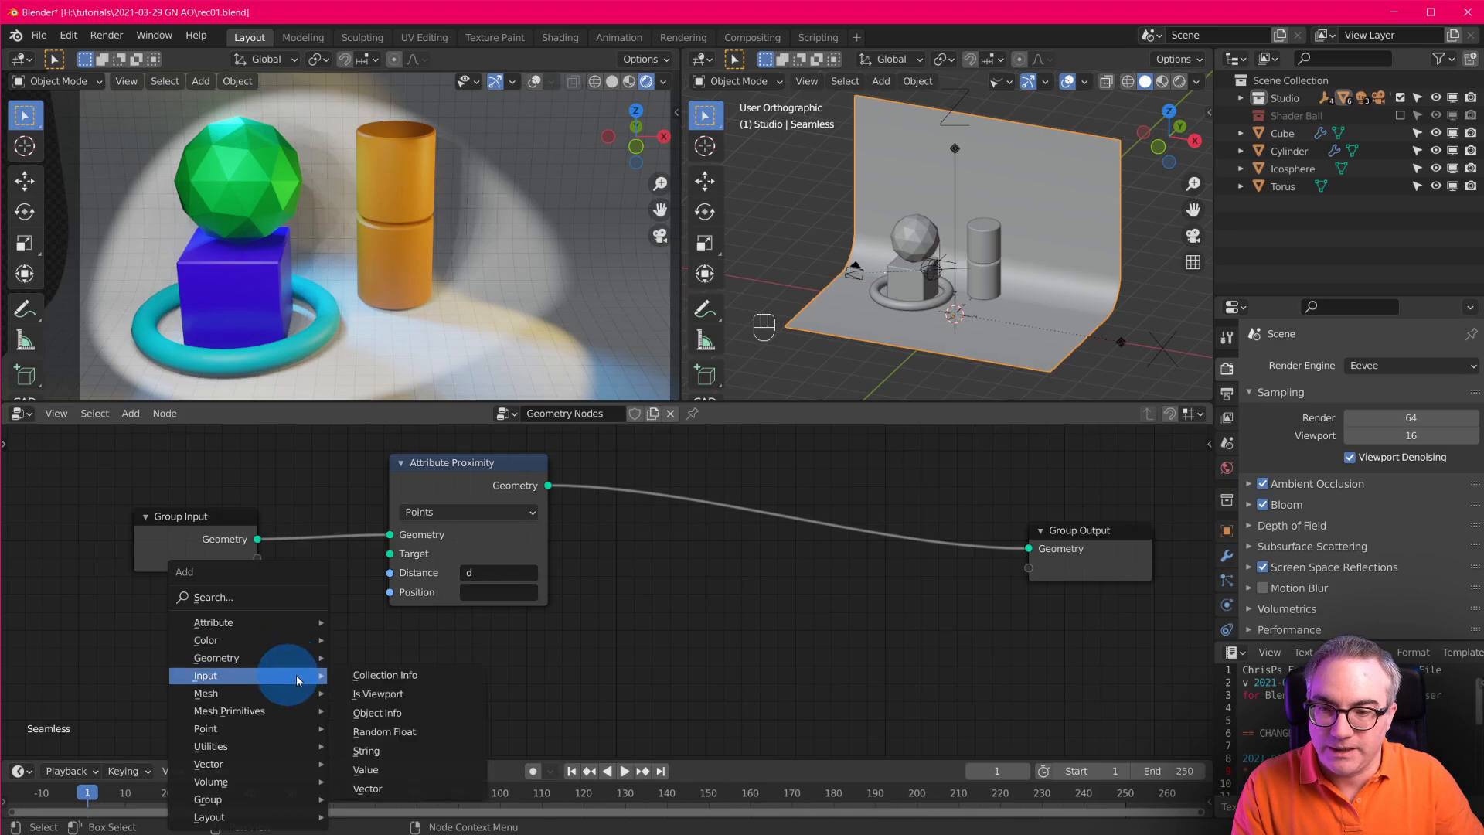
click(429, 710)
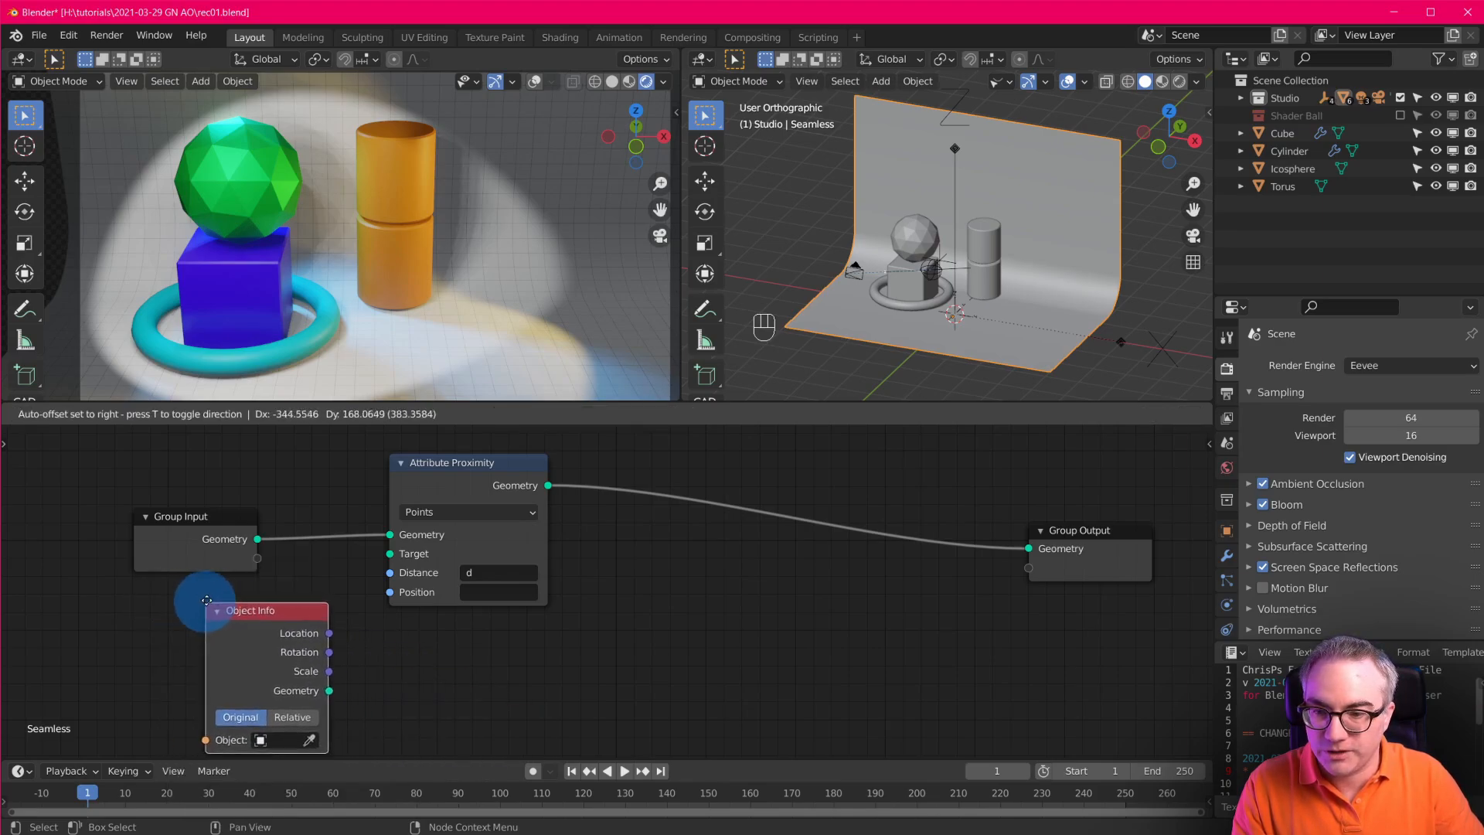
click(223, 600)
drag(345, 687, 389, 553)
drag(295, 613, 271, 622)
middle_drag(521, 656, 547, 620)
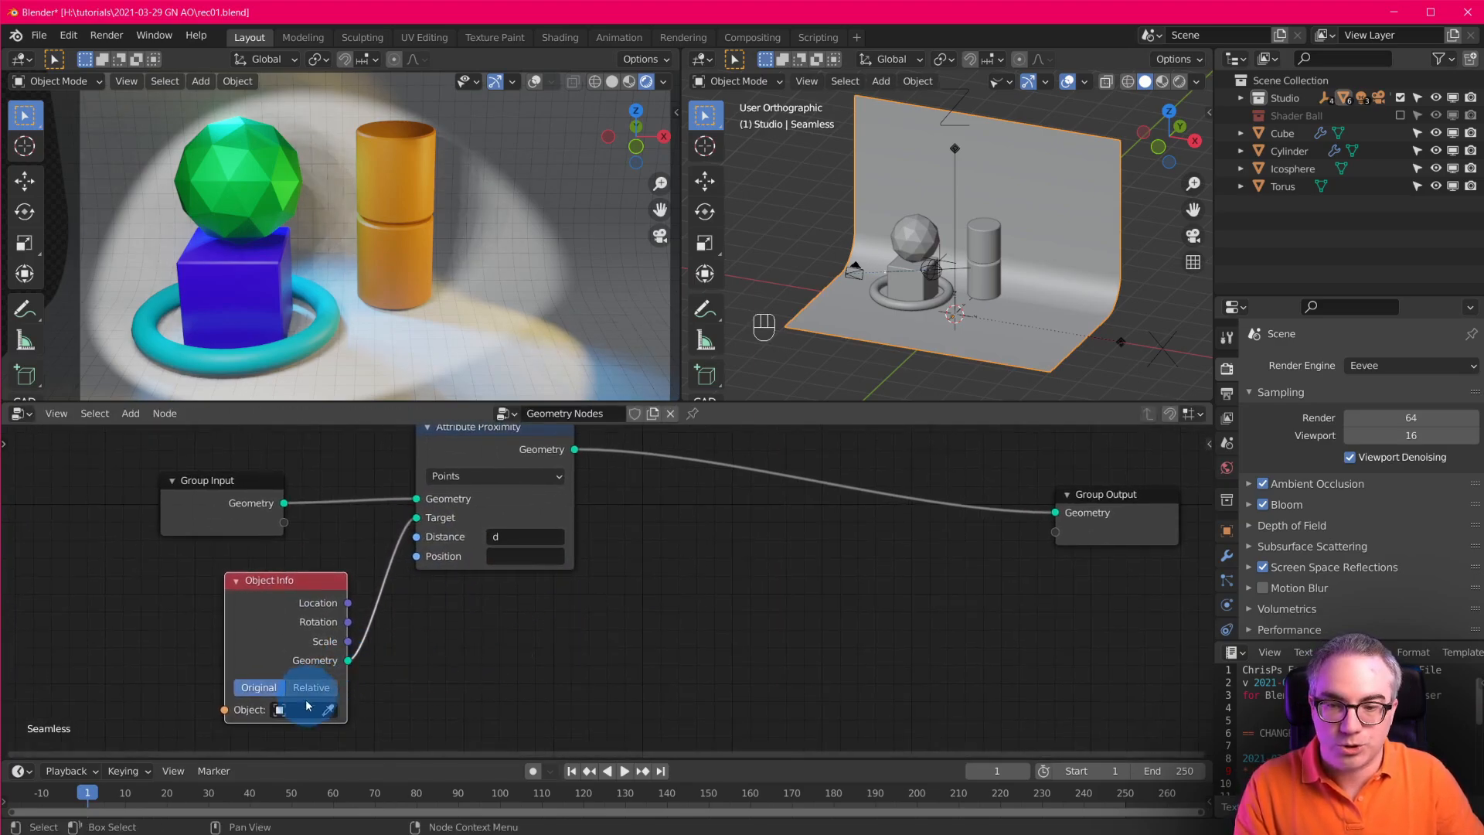
Choose the Cylinder as the Object Info node's object and tidy the positions of the Object Info and Attribute Proximity nodes.
scroll(1053, 285, up, 3)
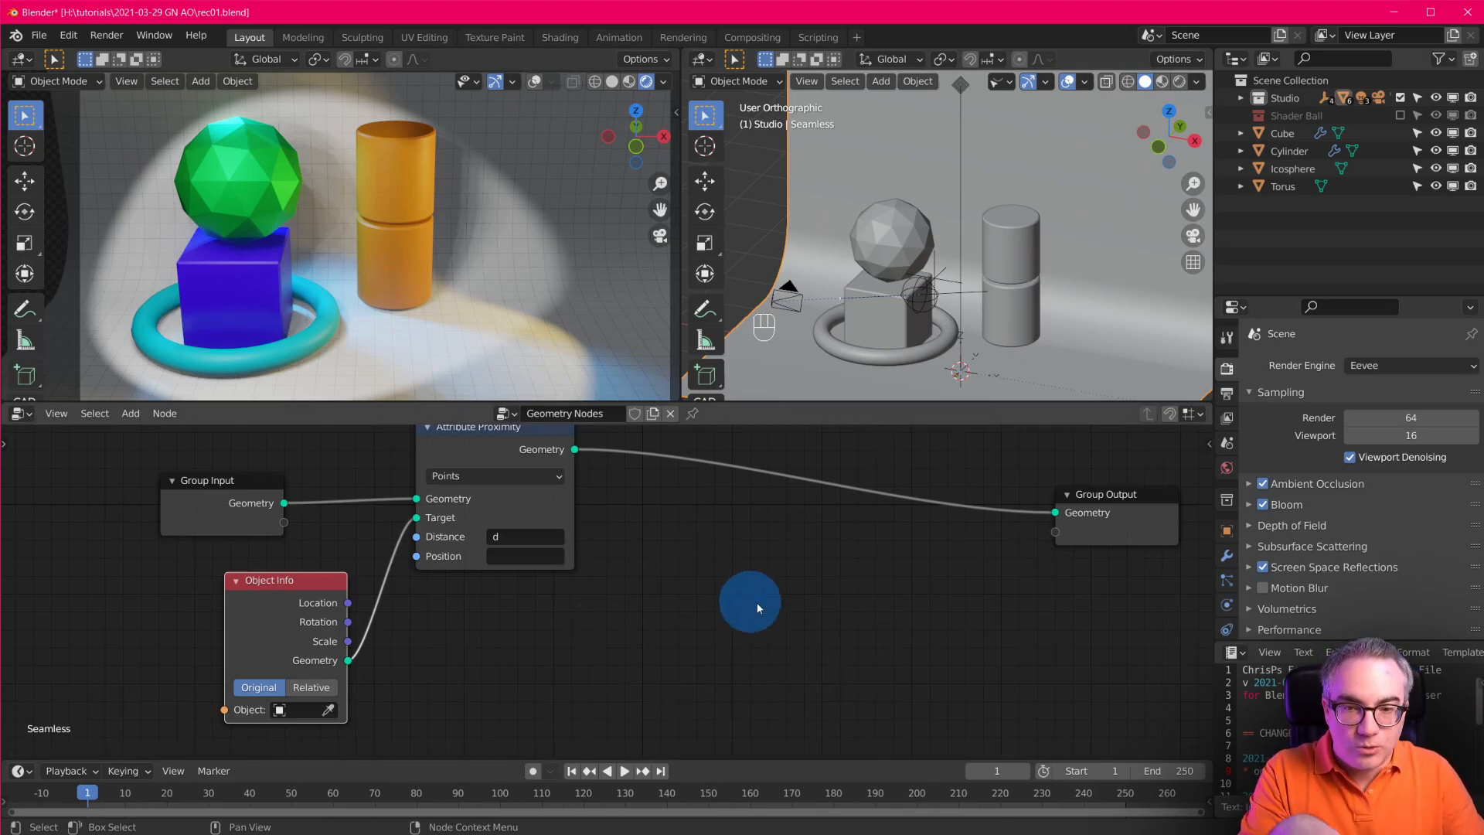
click(319, 716)
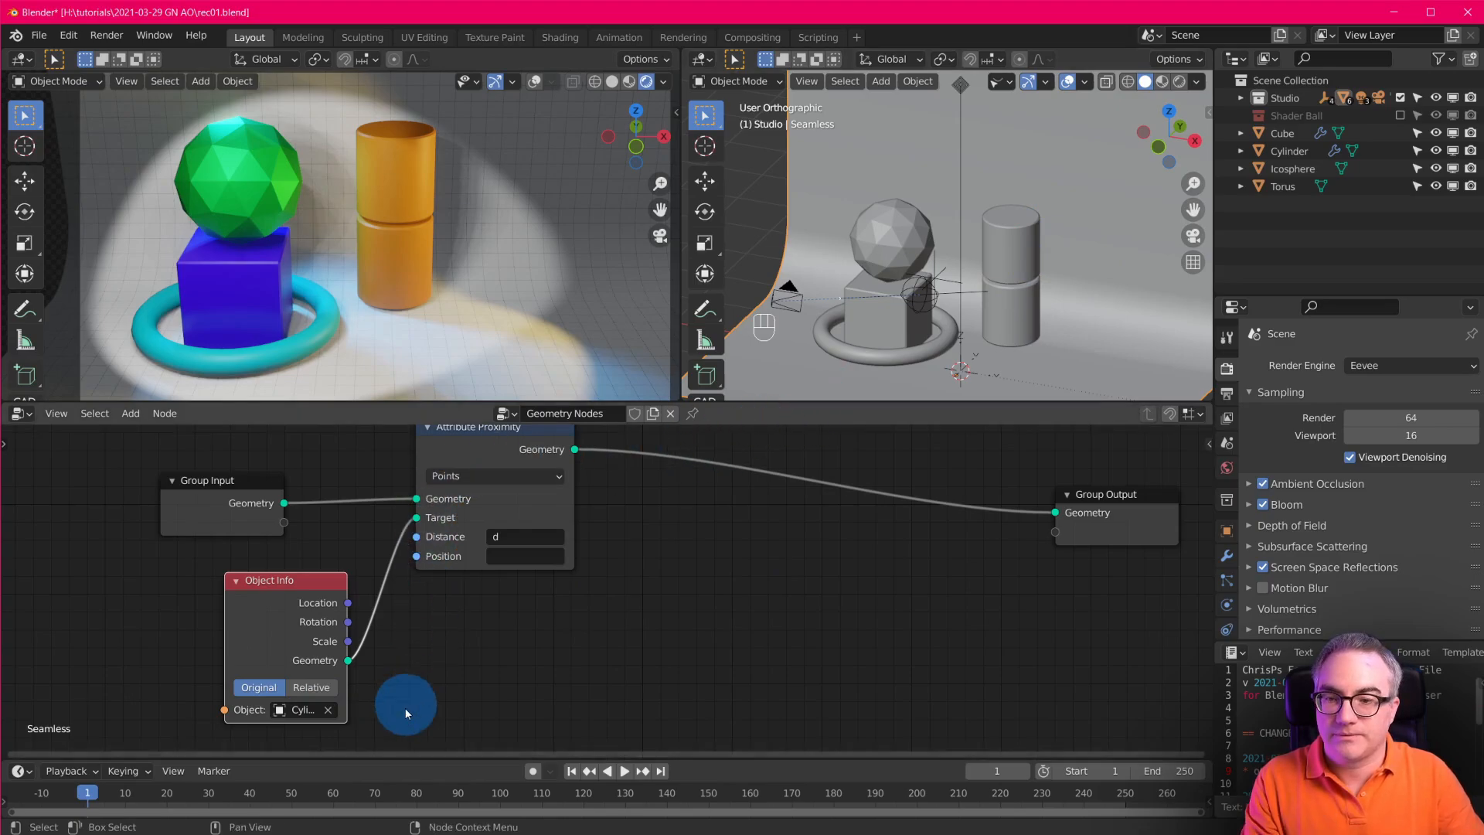
mouse_move(331, 581)
mouse_down()
mouse_move(309, 590)
mouse_move(323, 590)
mouse_up()
middle_drag(625, 556, 593, 625)
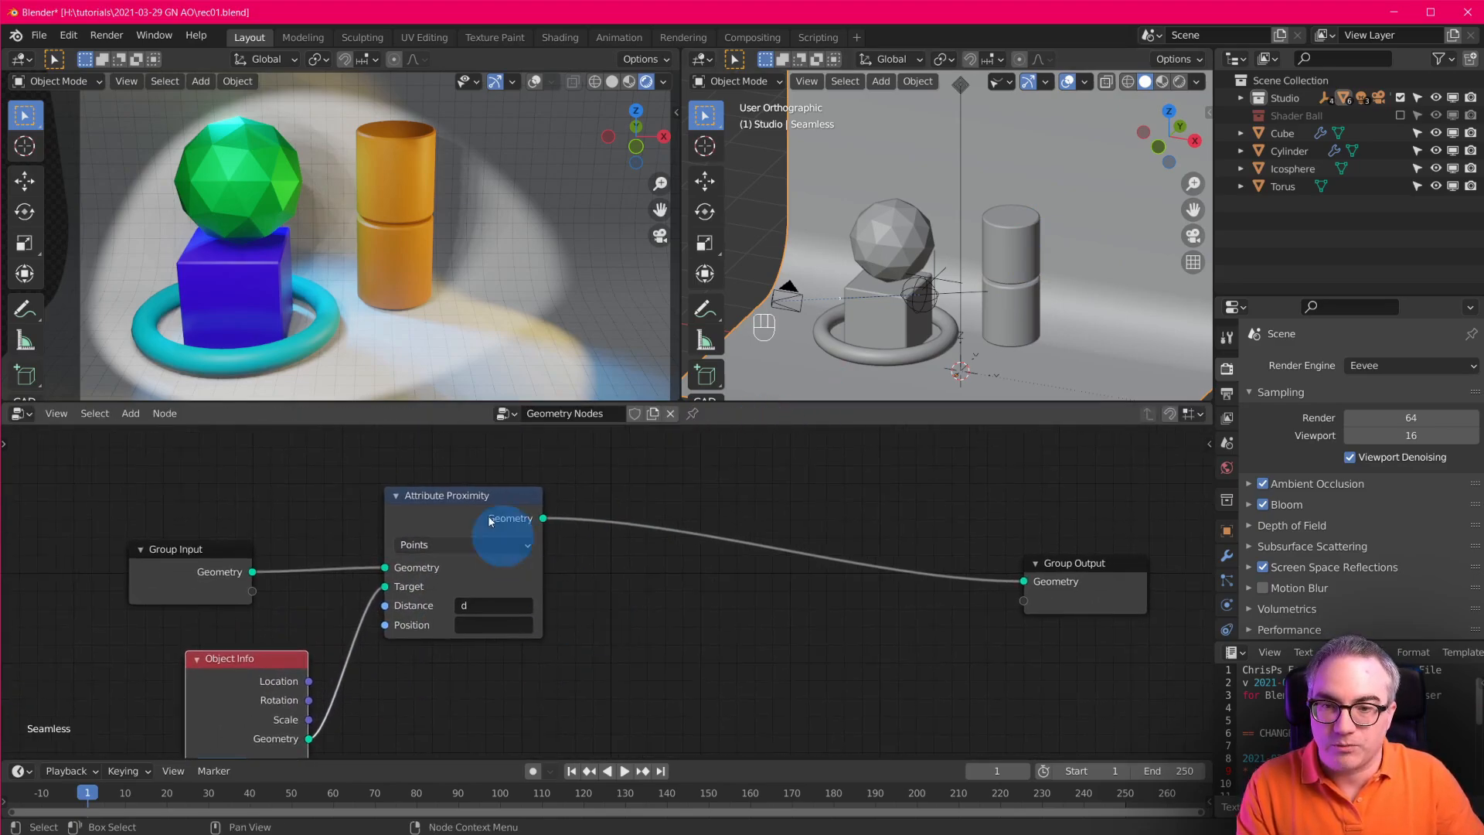
drag(453, 497, 437, 507)
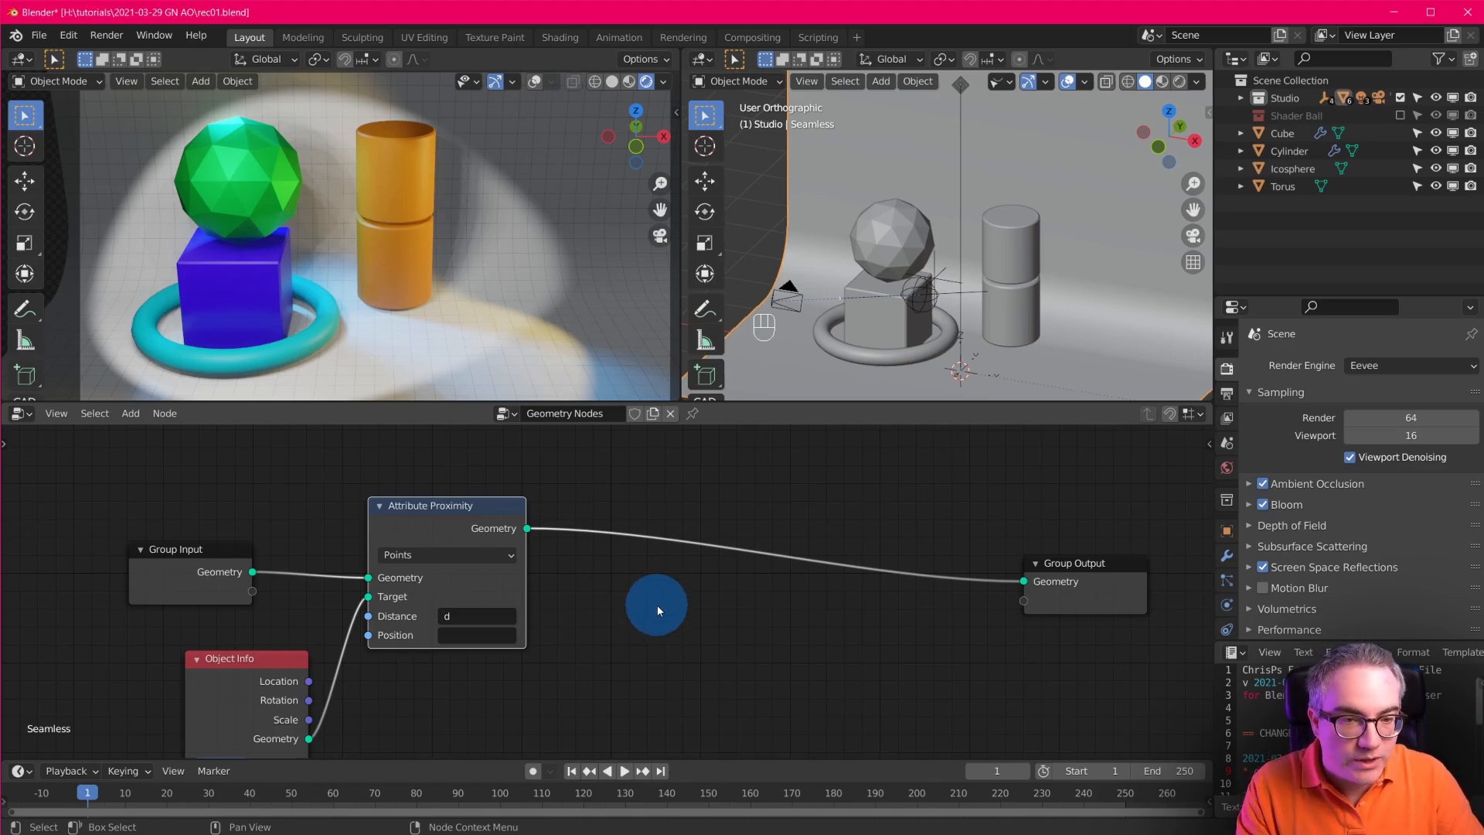
Remove the existing AO vertex color layer from the Seamless backdrop's mesh data.
key(shift+a)
mouse_move(670, 496)
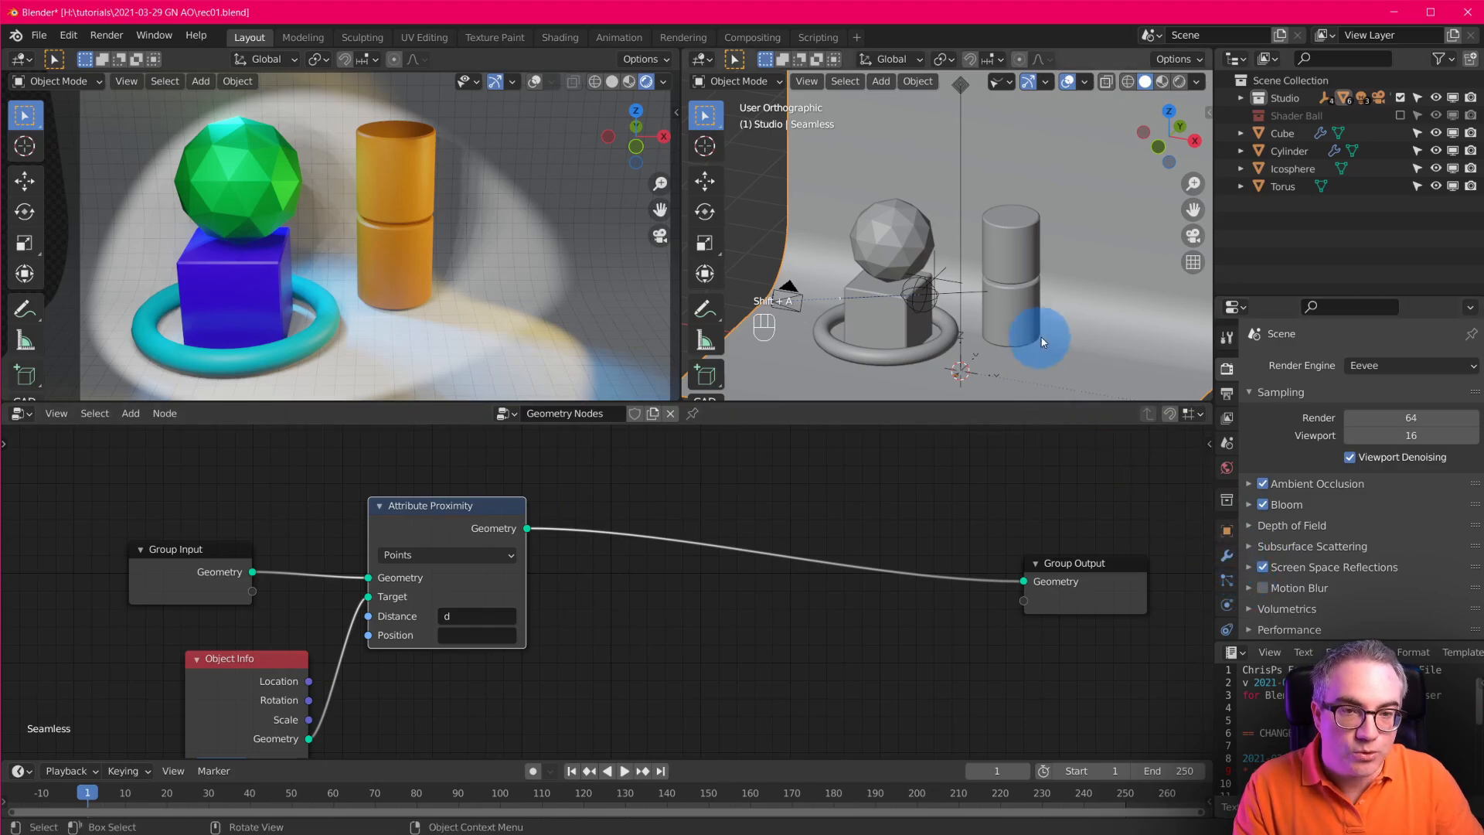
scroll(1040, 338, down, 1)
scroll(1226, 534, down, 3)
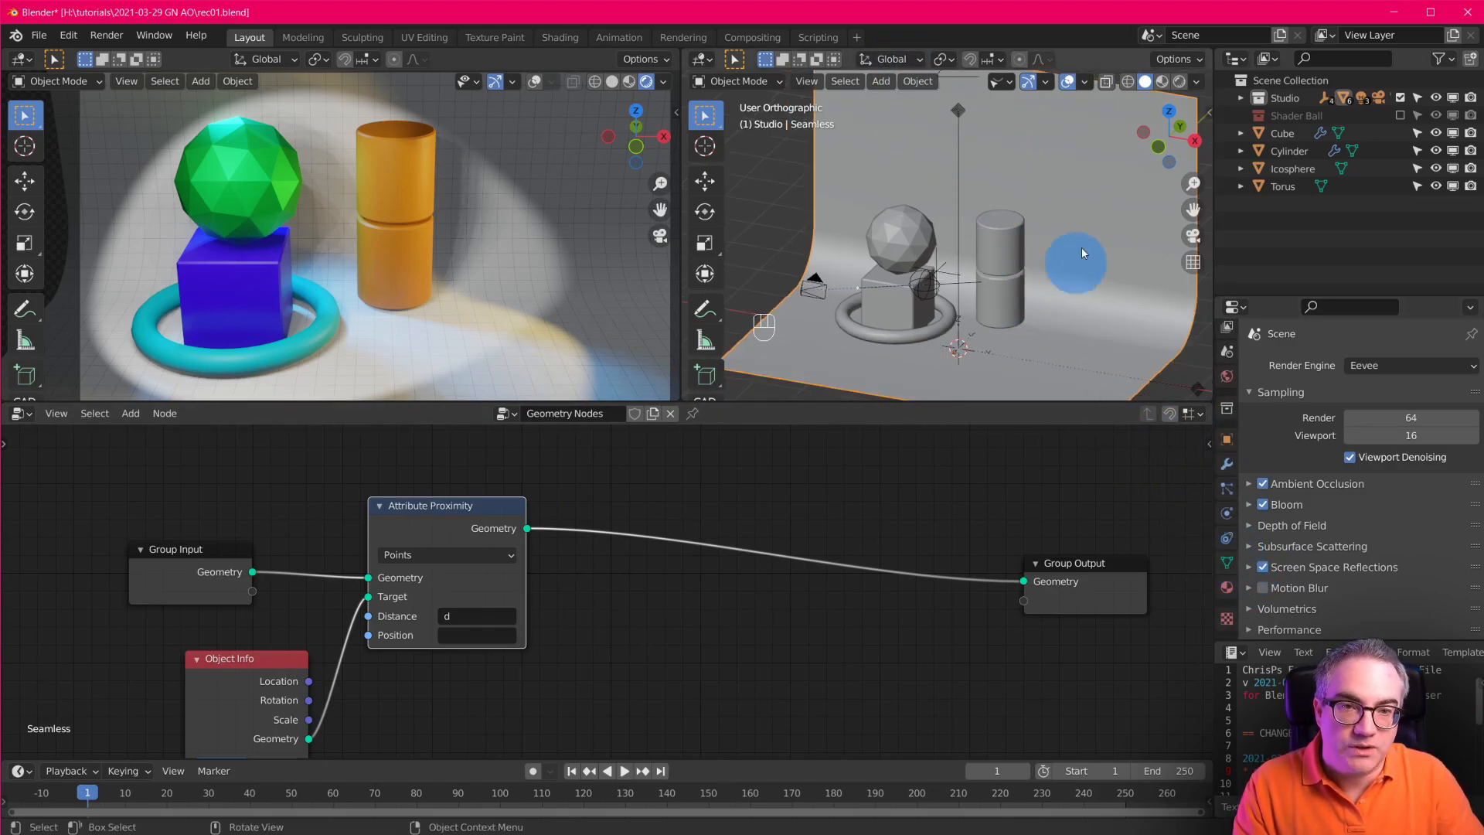
click(1228, 562)
scroll(1348, 578, down, 3)
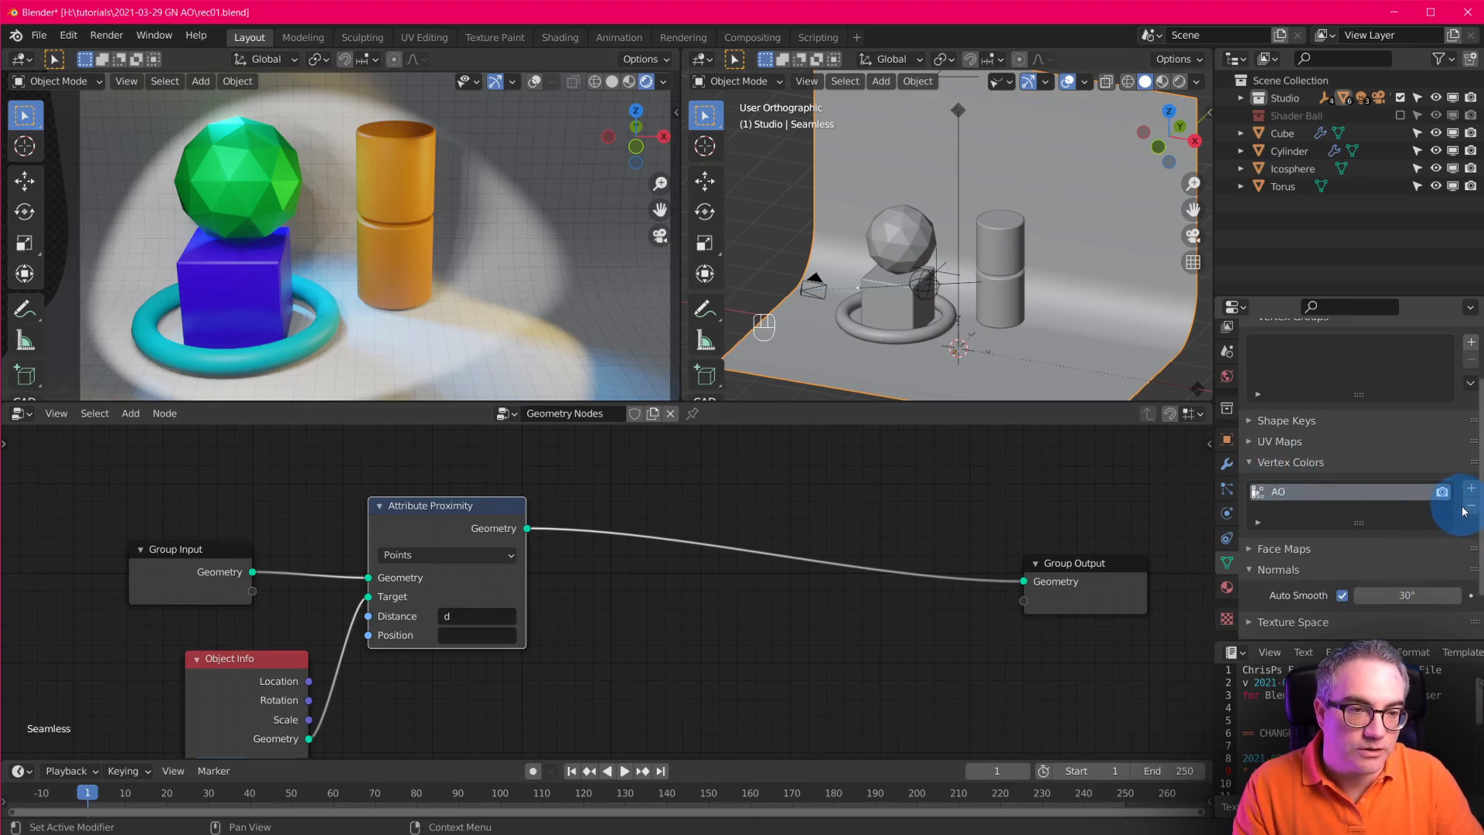
click(1466, 509)
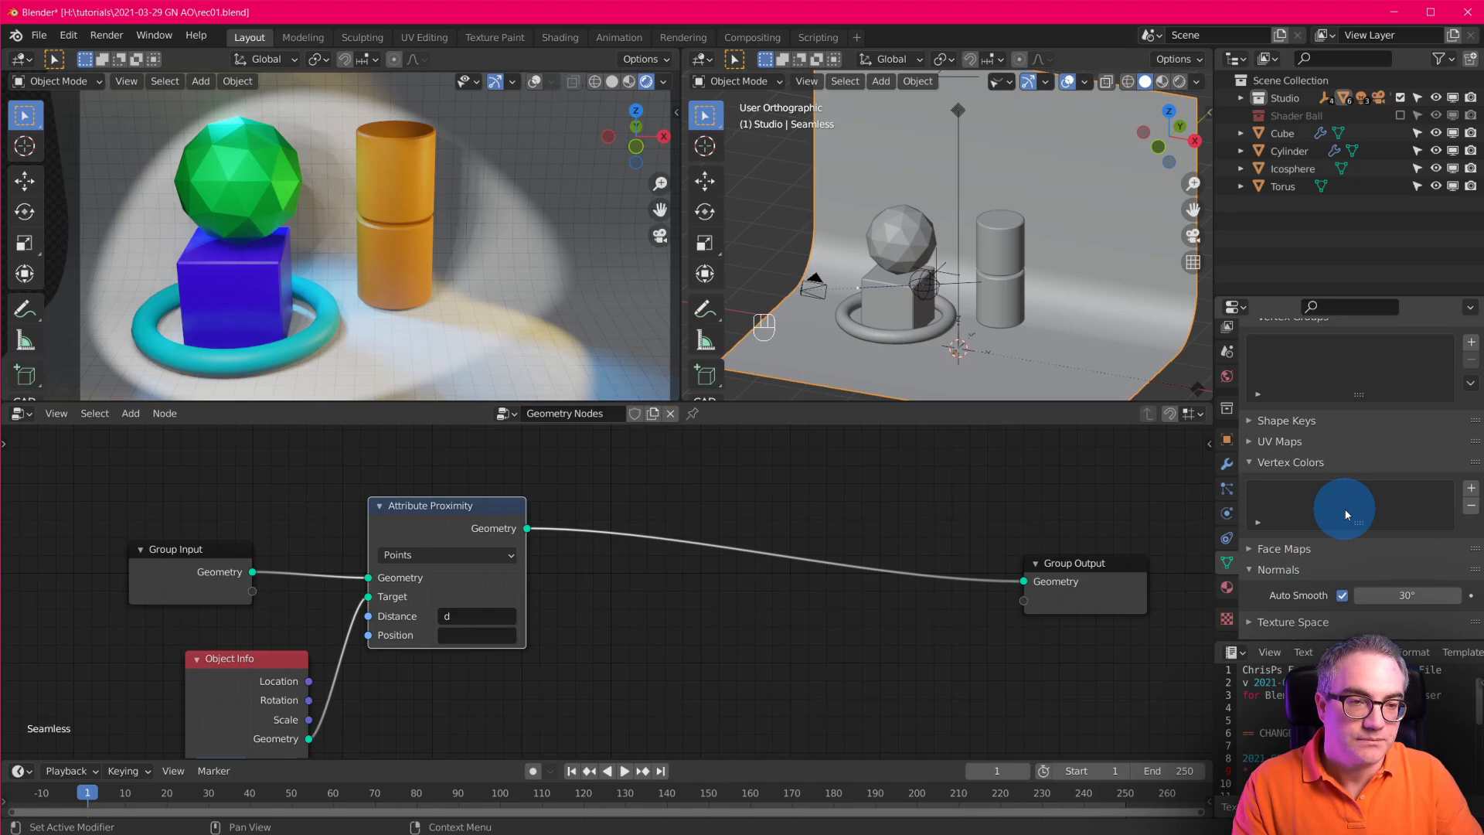
Add a new vertex color layer to the Seamless backdrop and name it AO.
click(1470, 489)
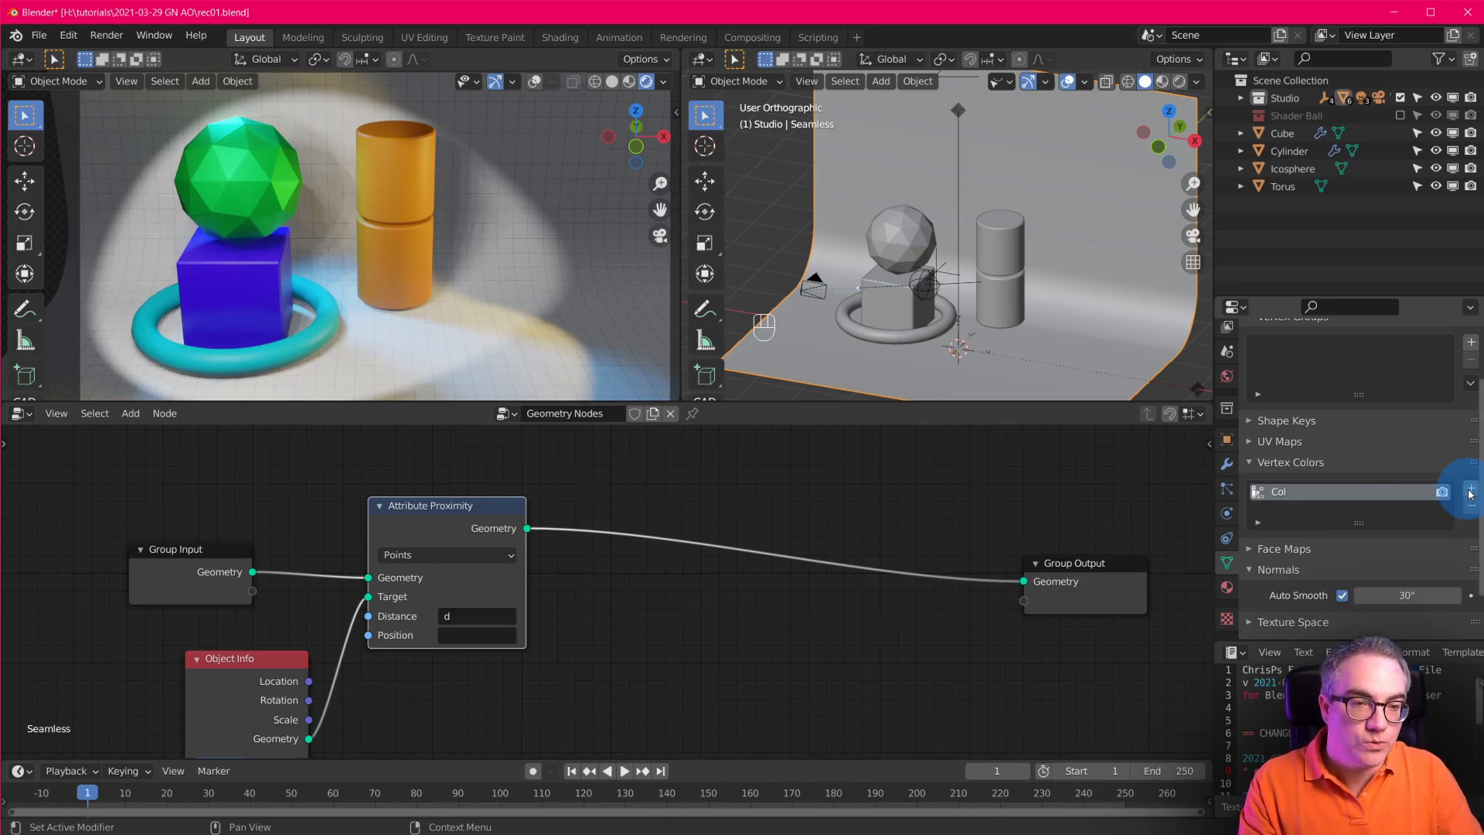
double_click(1287, 491)
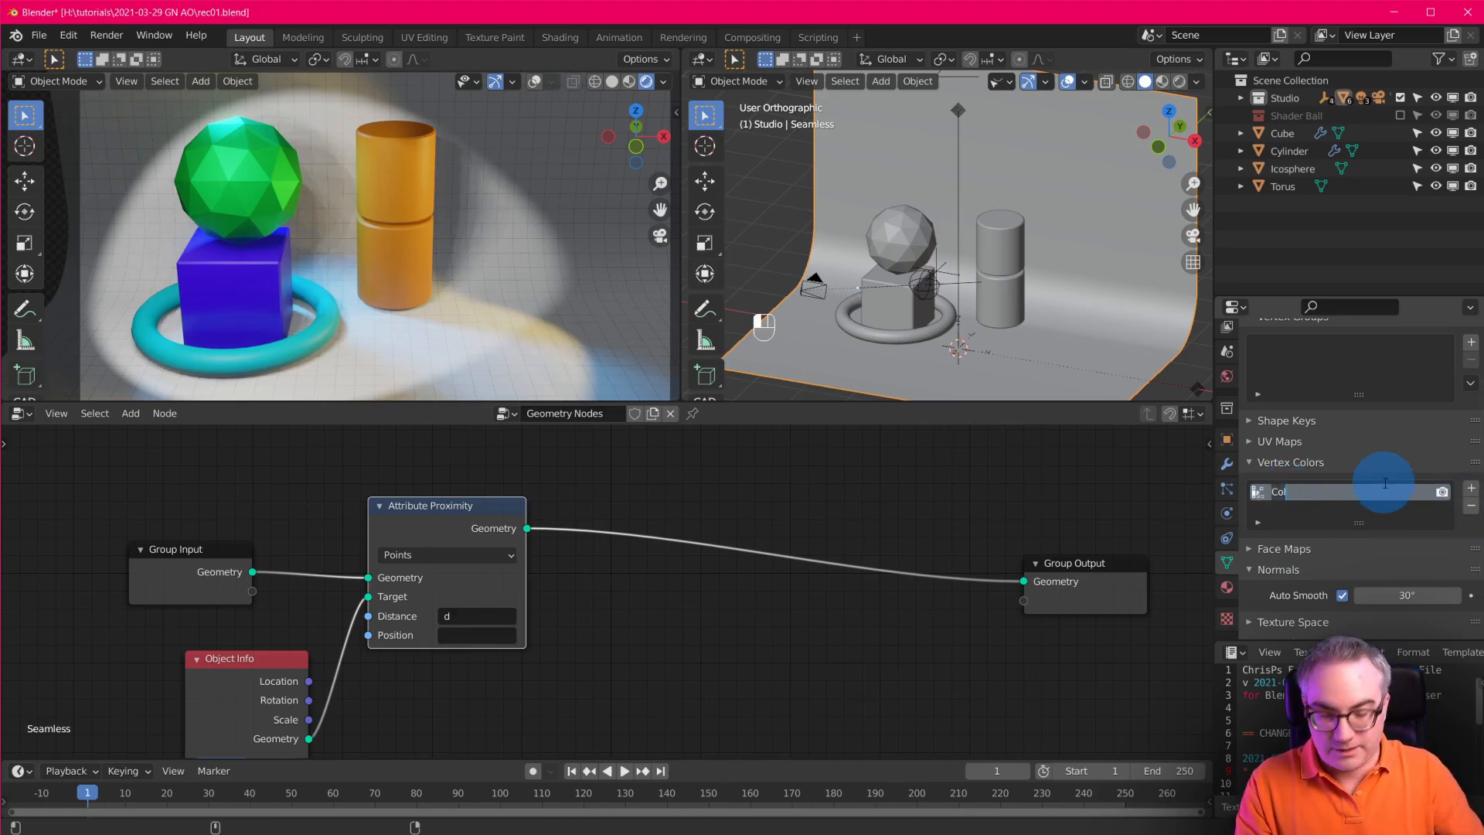
text(AO)
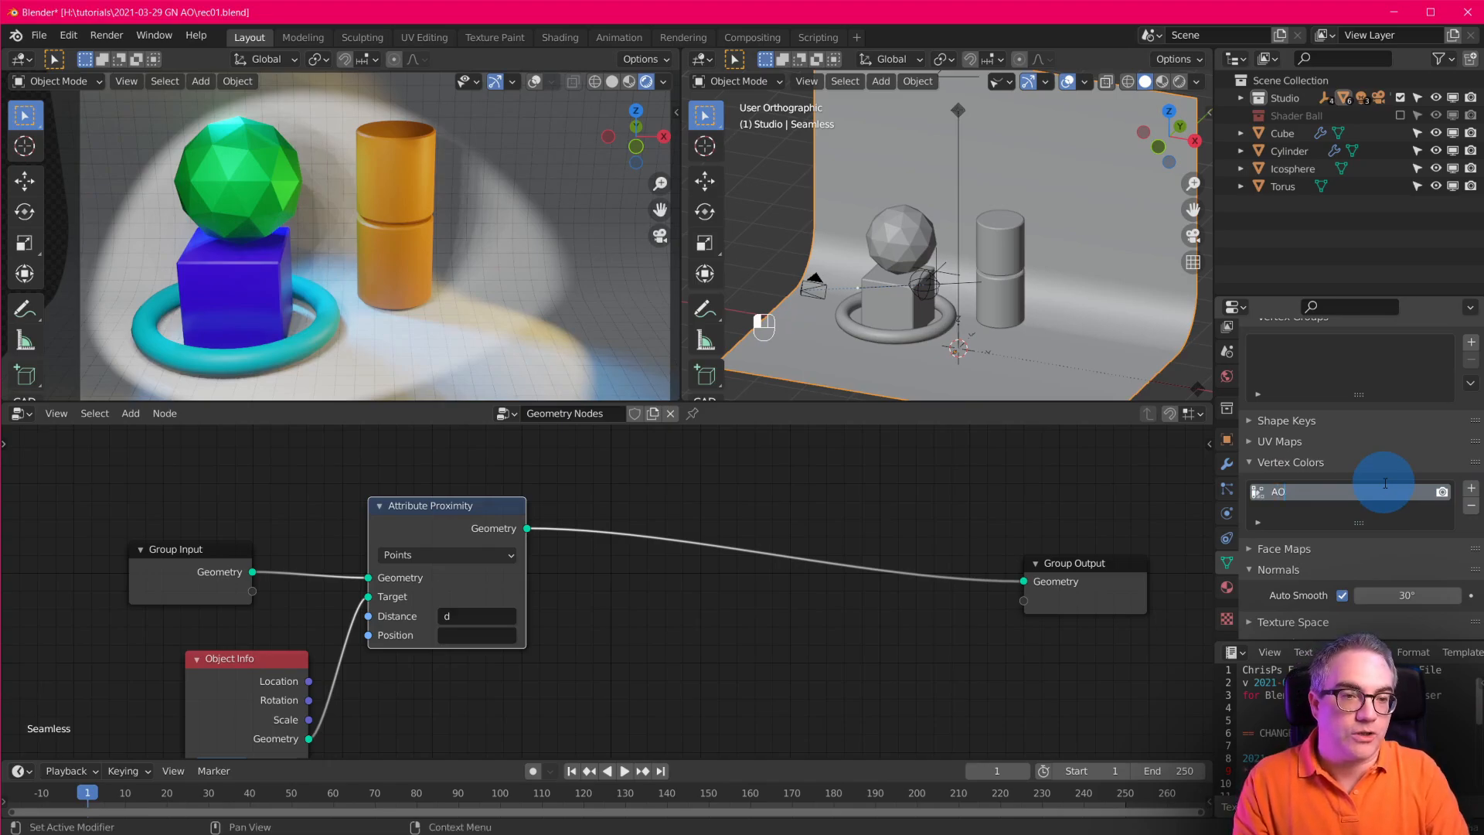
key(Return)
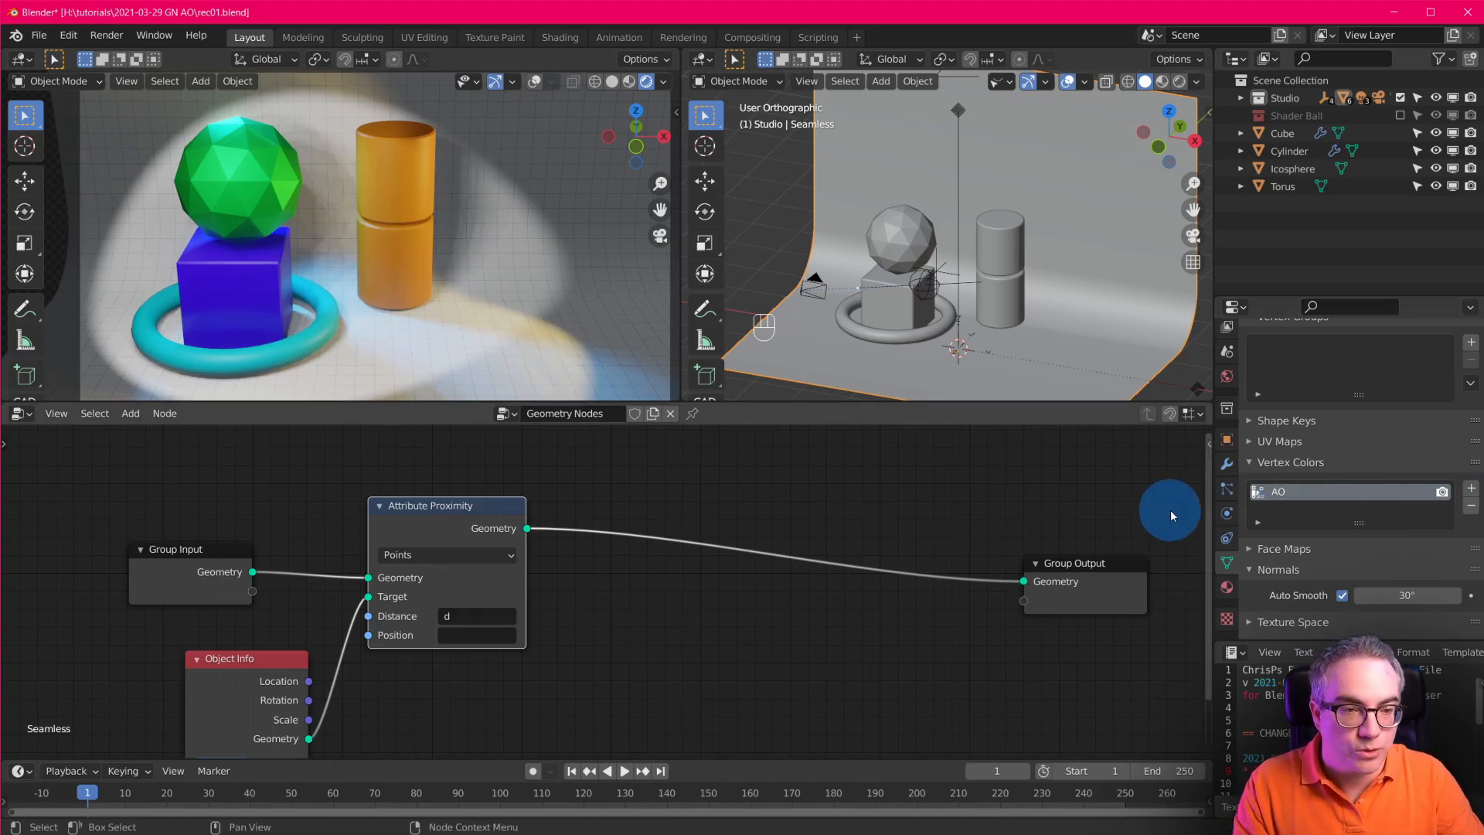
Add an Attribute Color Ramp node on the link between the Attribute Proximity and Group Output nodes.
key(shift+a)
mouse_move(652, 499)
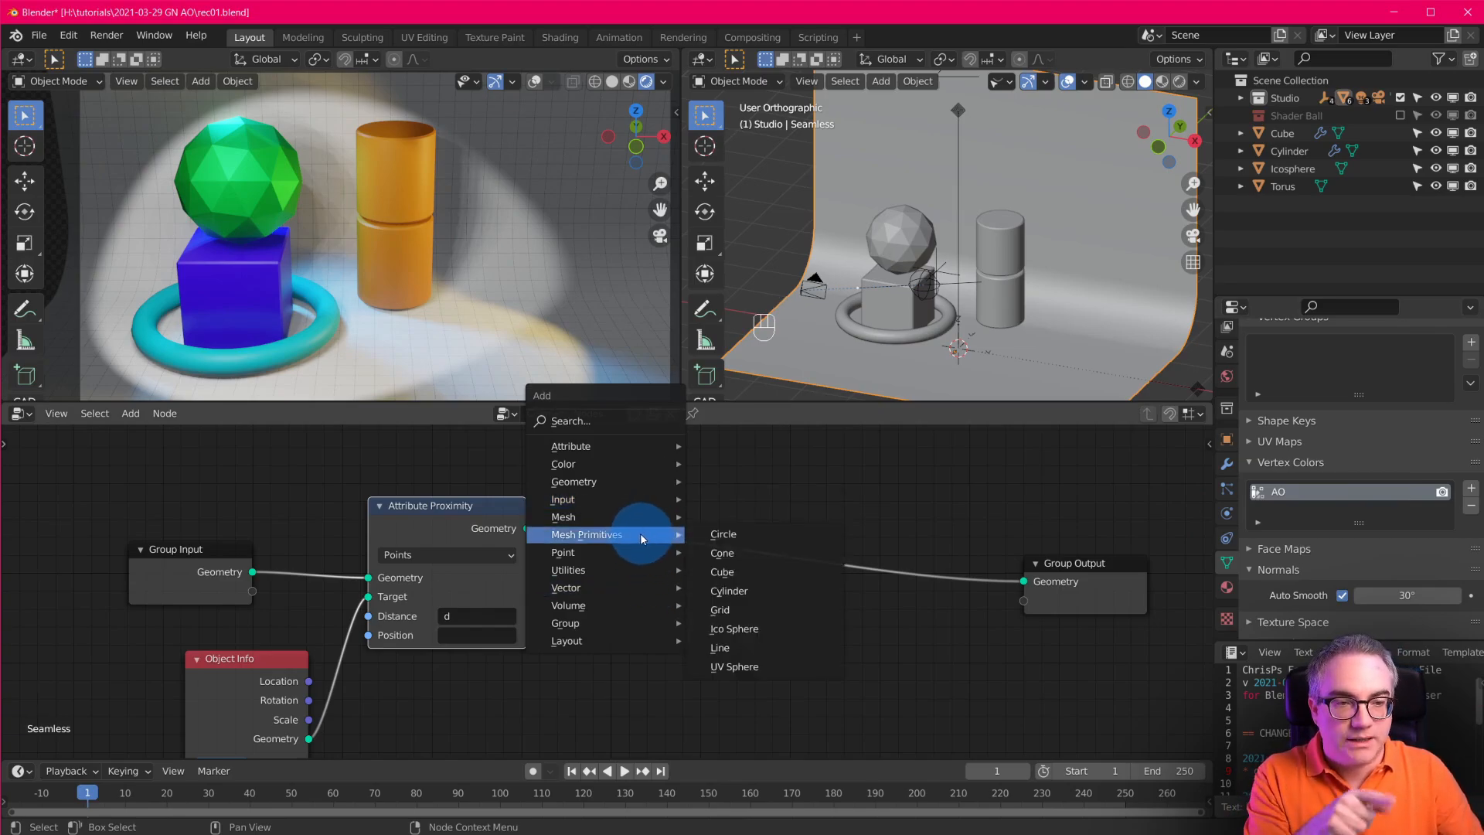
mouse_move(646, 535)
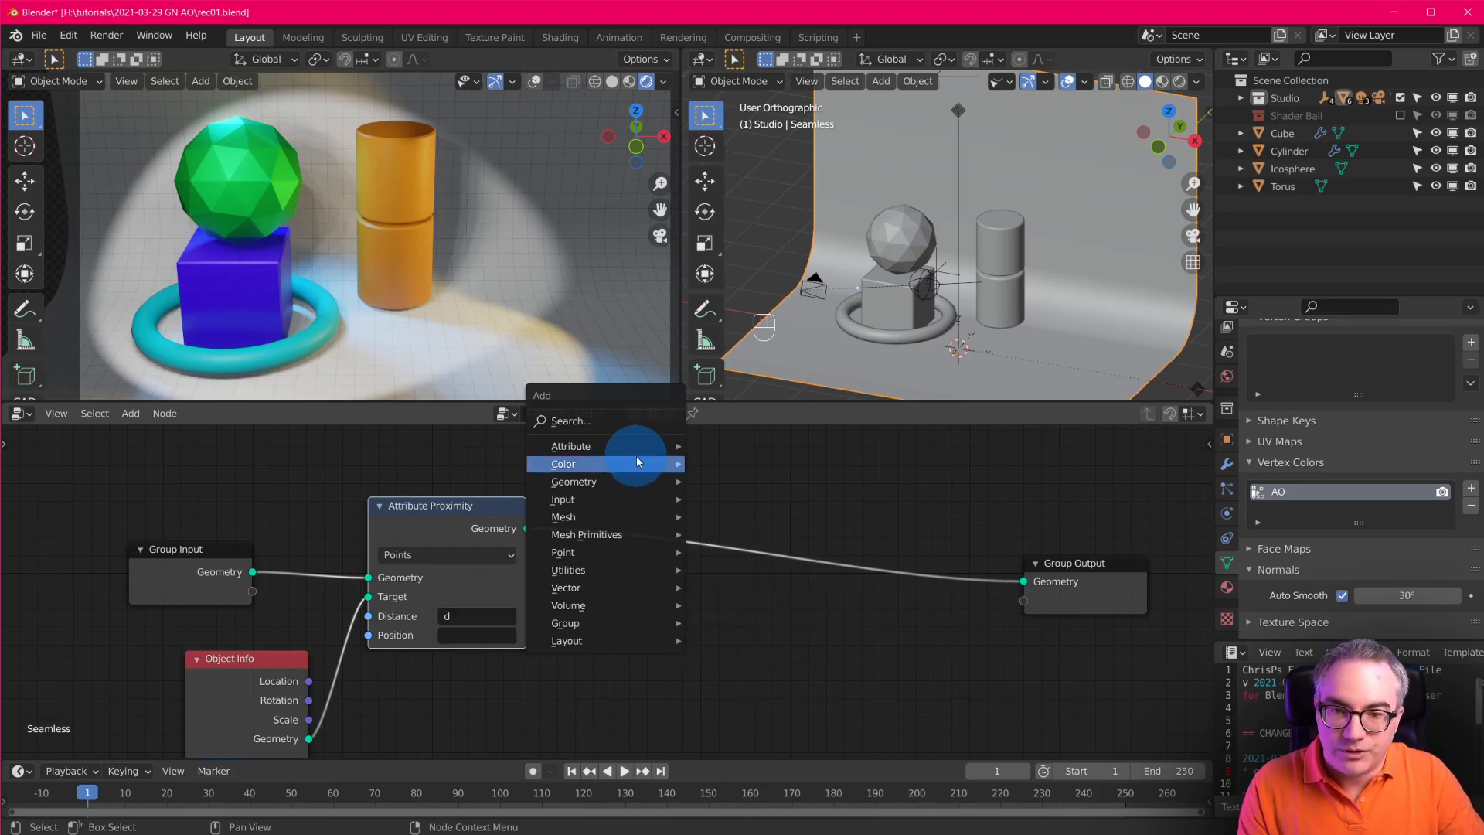
mouse_move(637, 447)
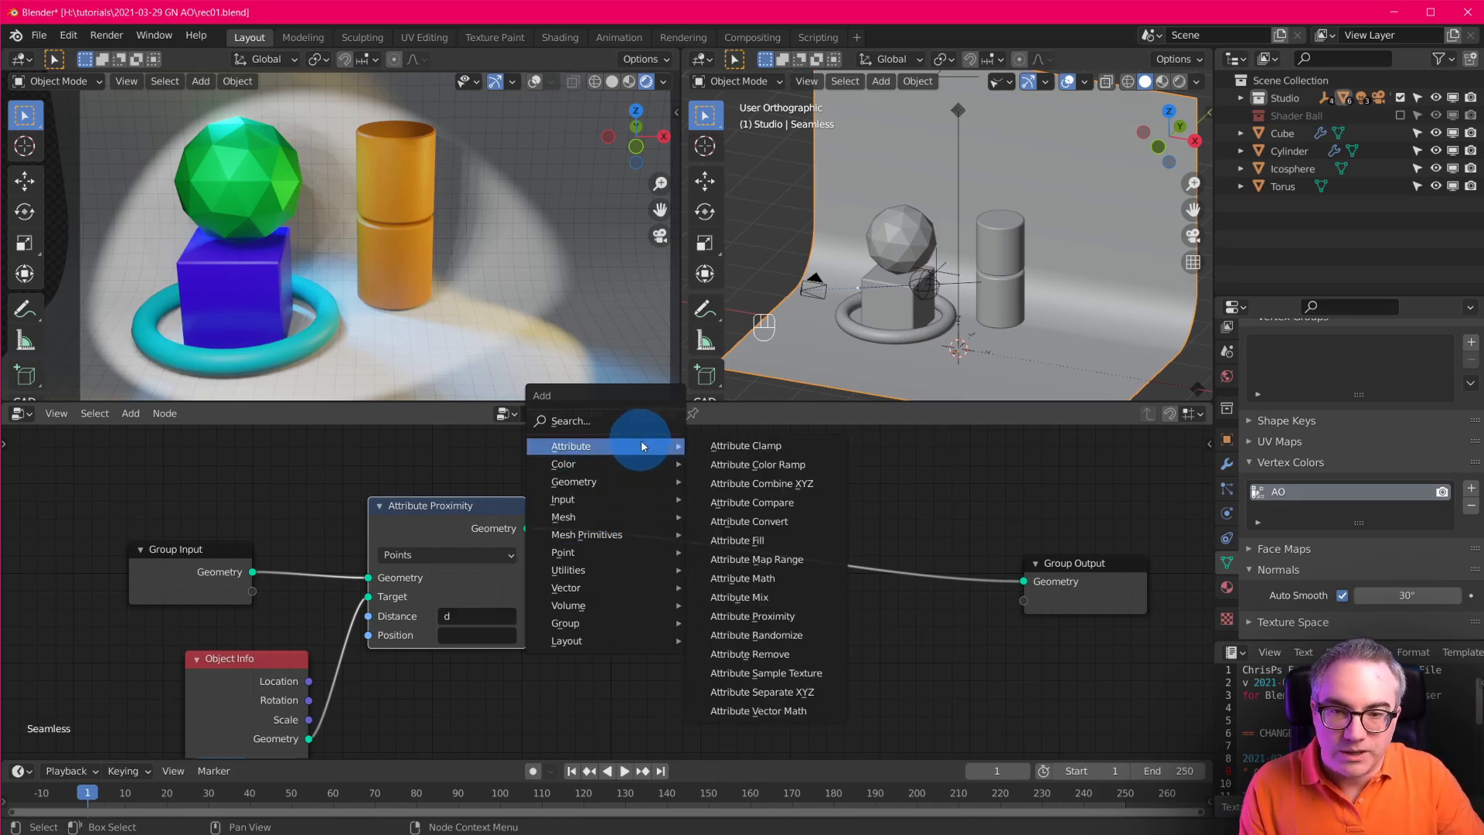
click(810, 470)
click(791, 610)
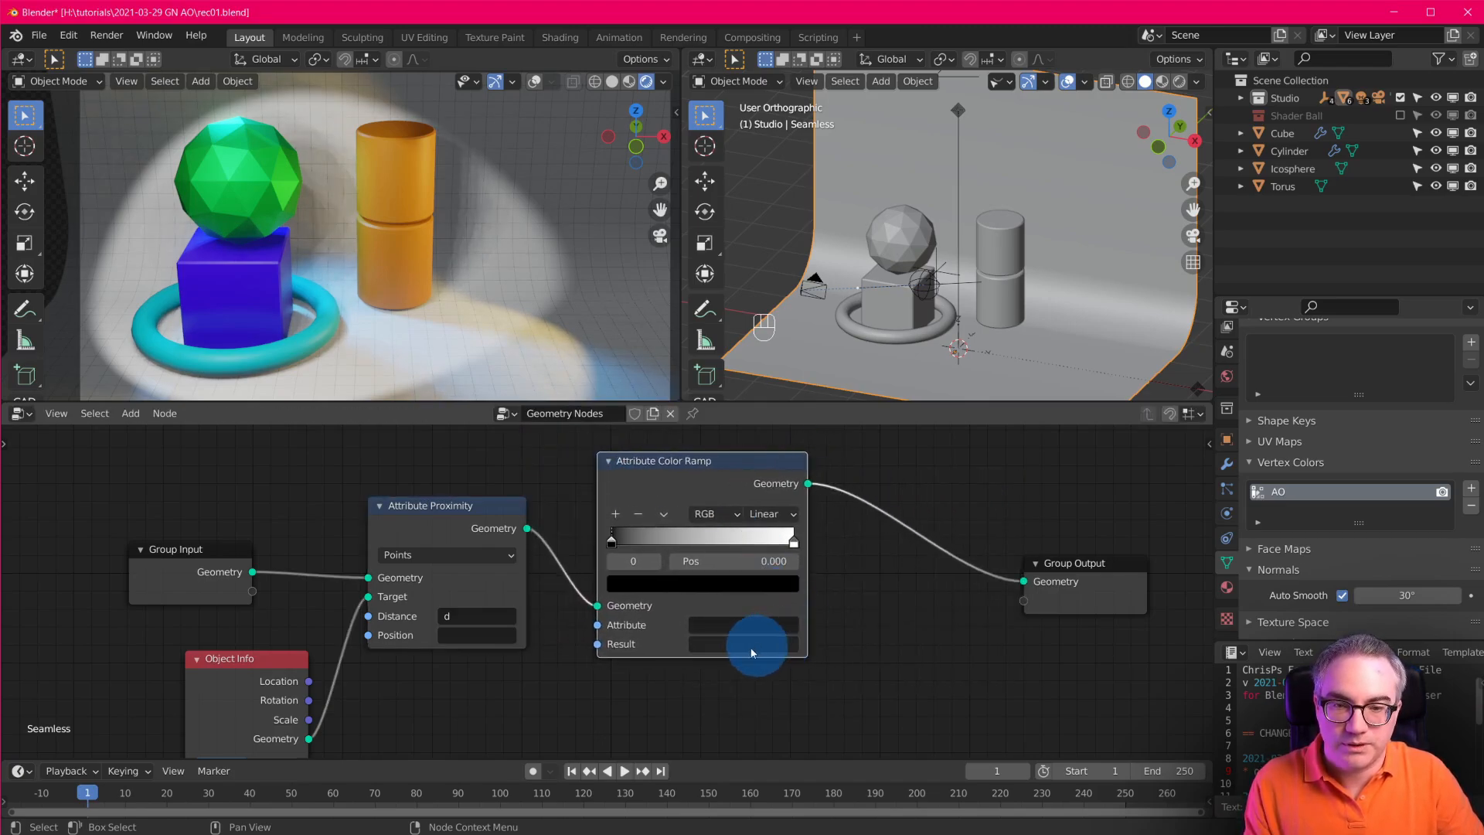
Set the Attribute Color Ramp node's Attribute to d and its Result to AO.
click(729, 625)
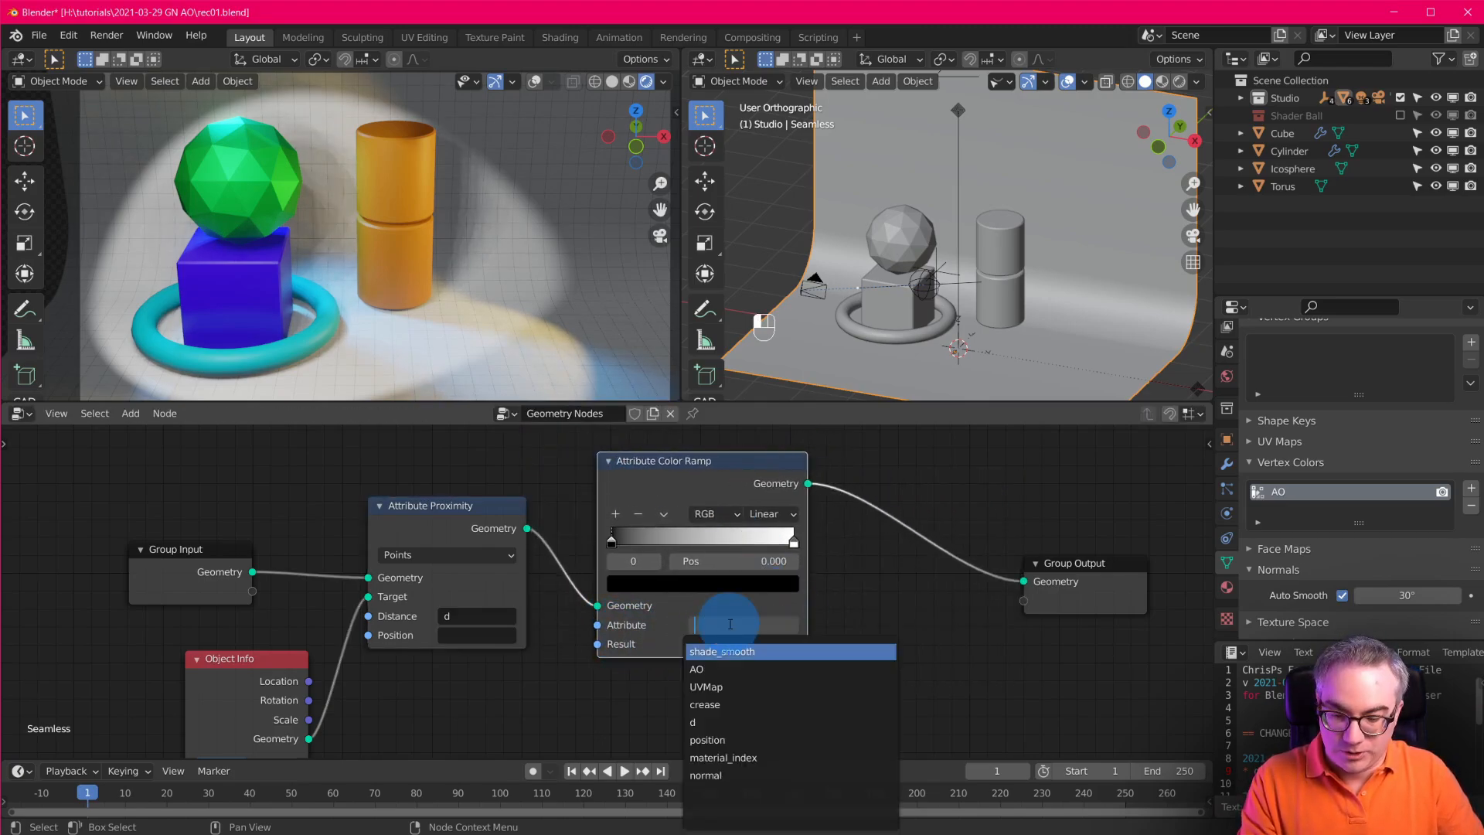
click(727, 722)
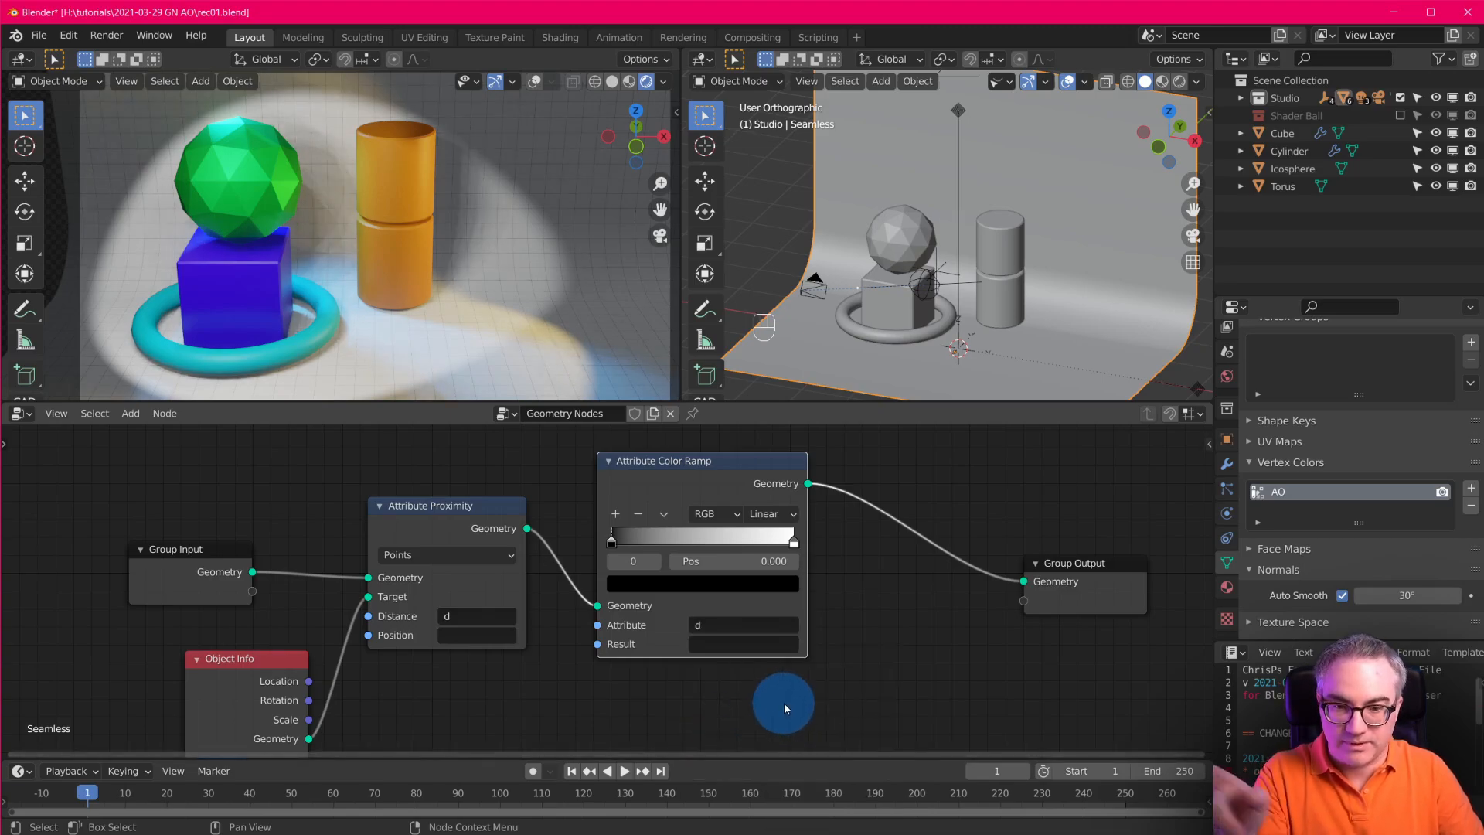
click(730, 643)
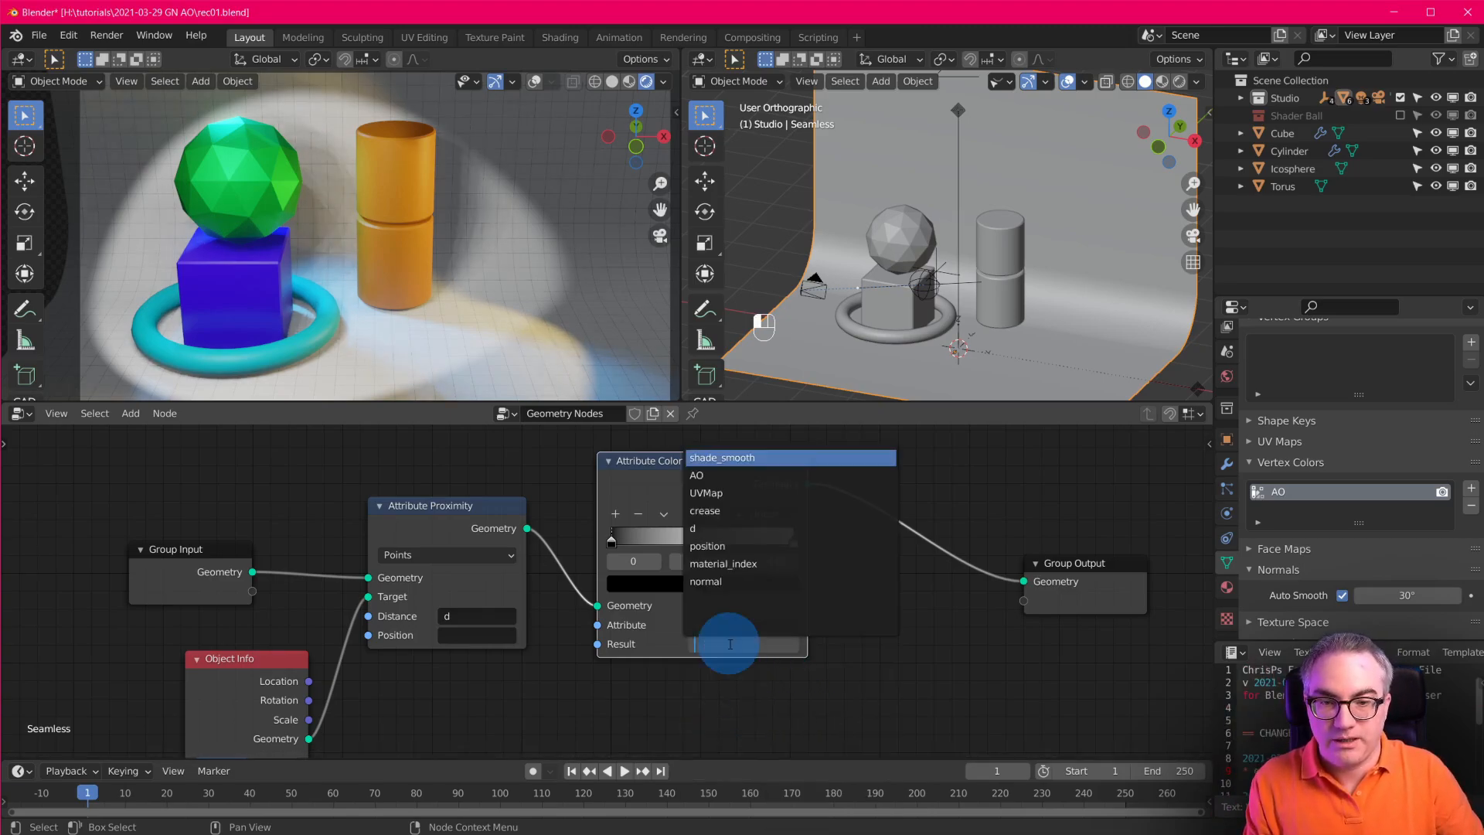
click(734, 475)
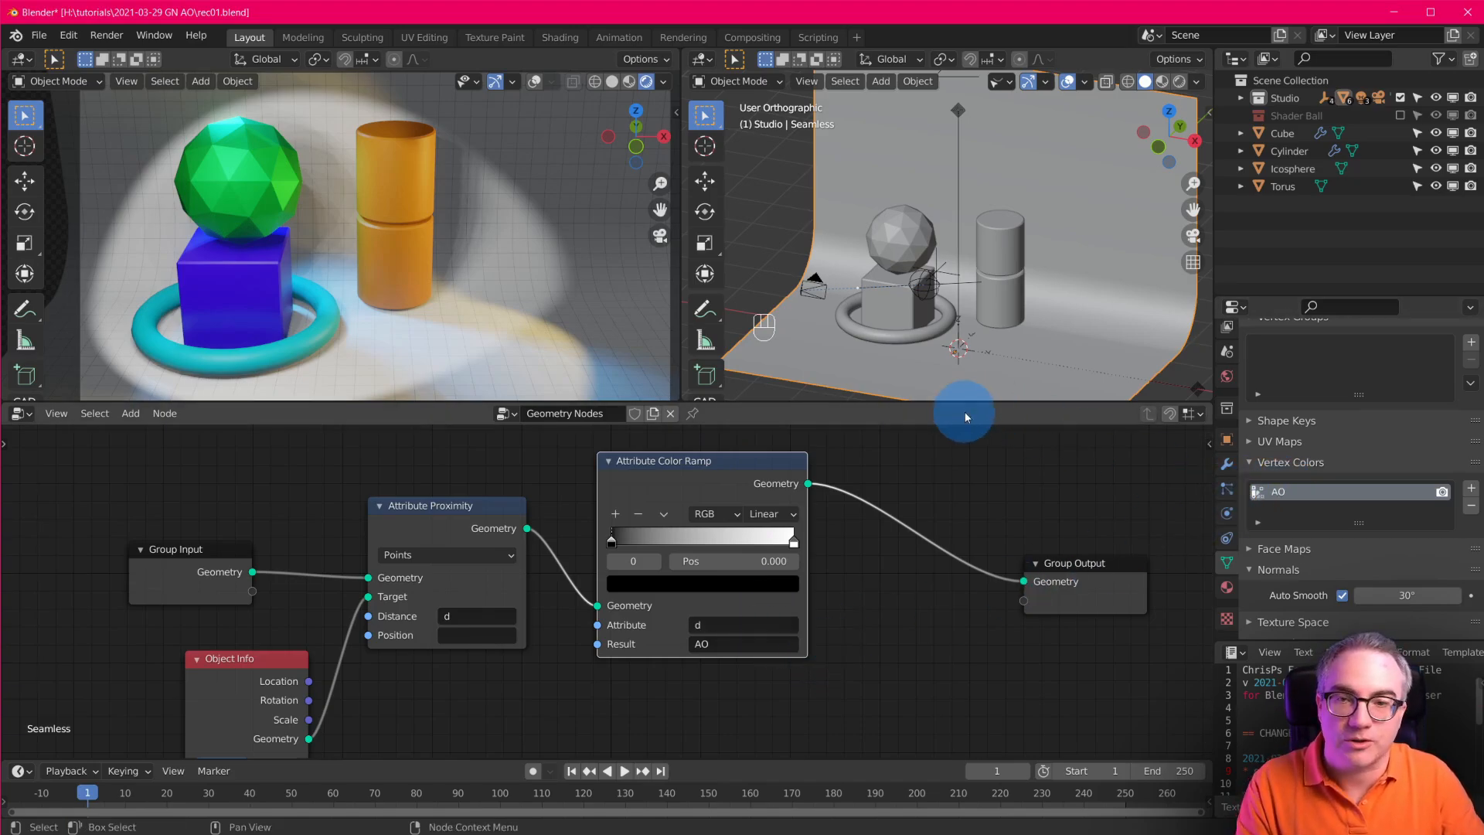
Switch the node editor to the Shader Editor and bring the Graph Paper material's nodes into view.
click(20, 412)
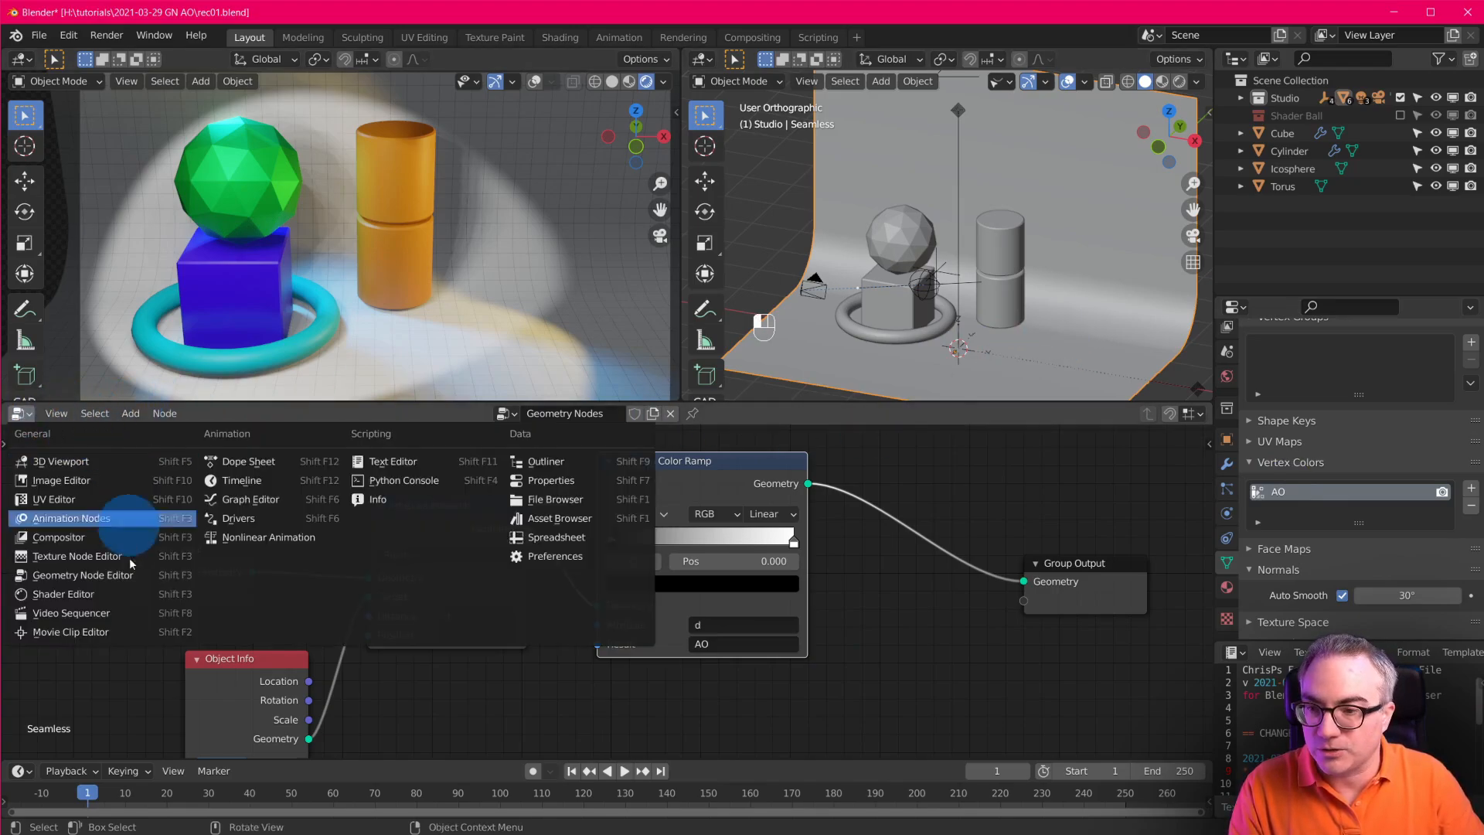
click(90, 595)
middle_drag(811, 552, 1191, 558)
scroll(874, 596, down, 8)
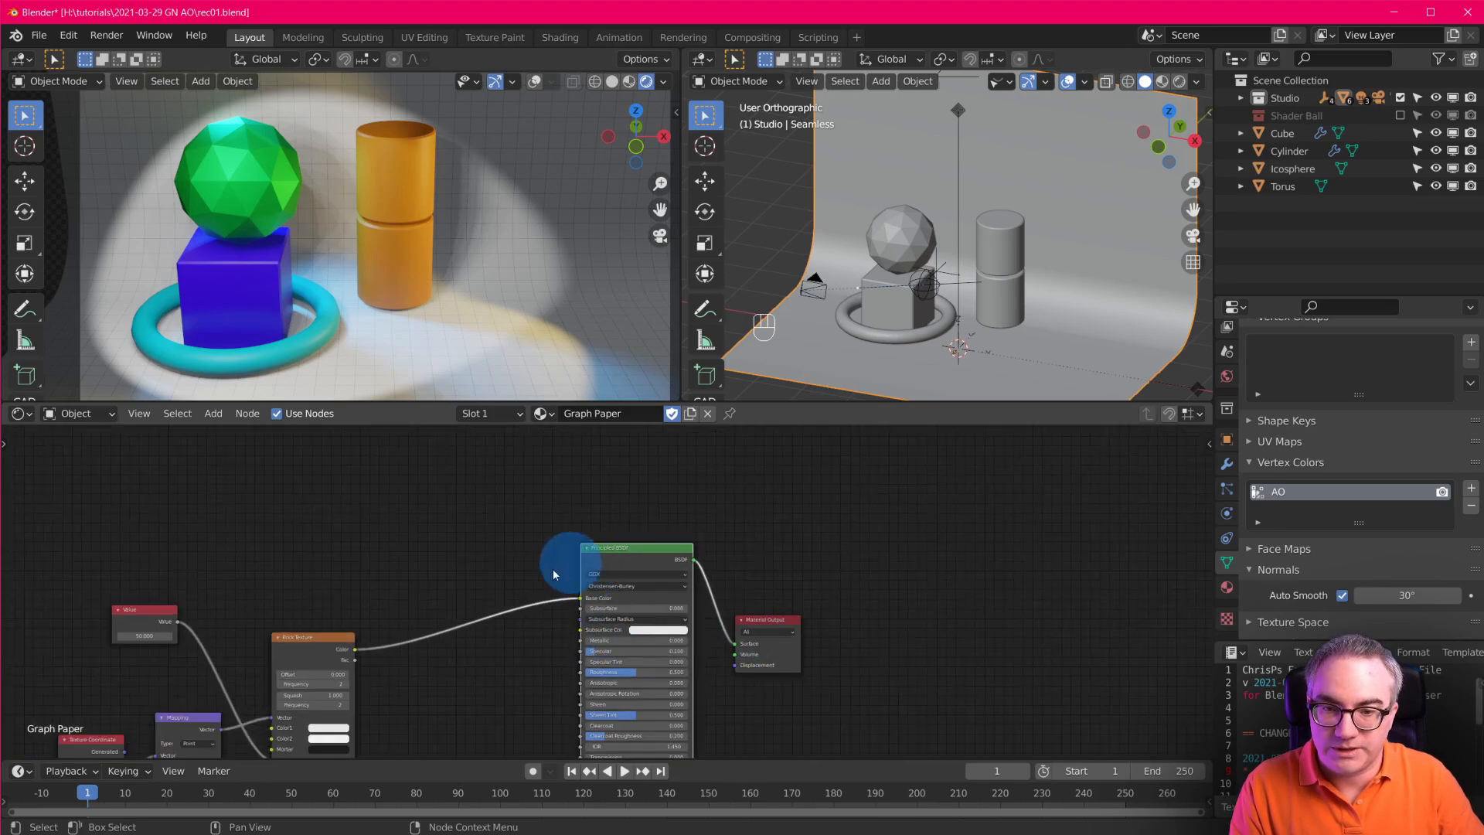
scroll(623, 599, up, 3)
middle_drag(489, 690, 722, 532)
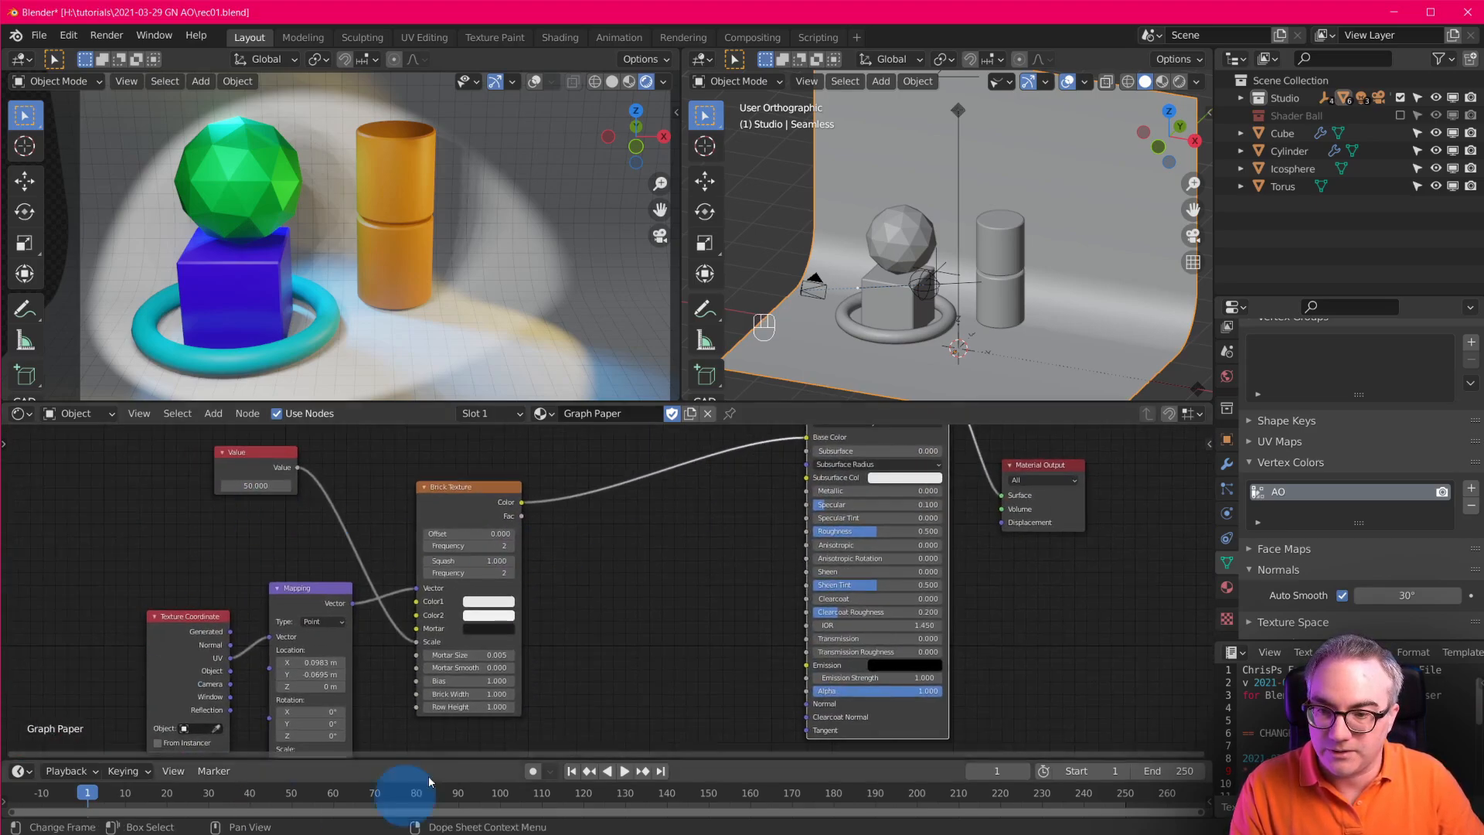
middle_drag(701, 586, 636, 709)
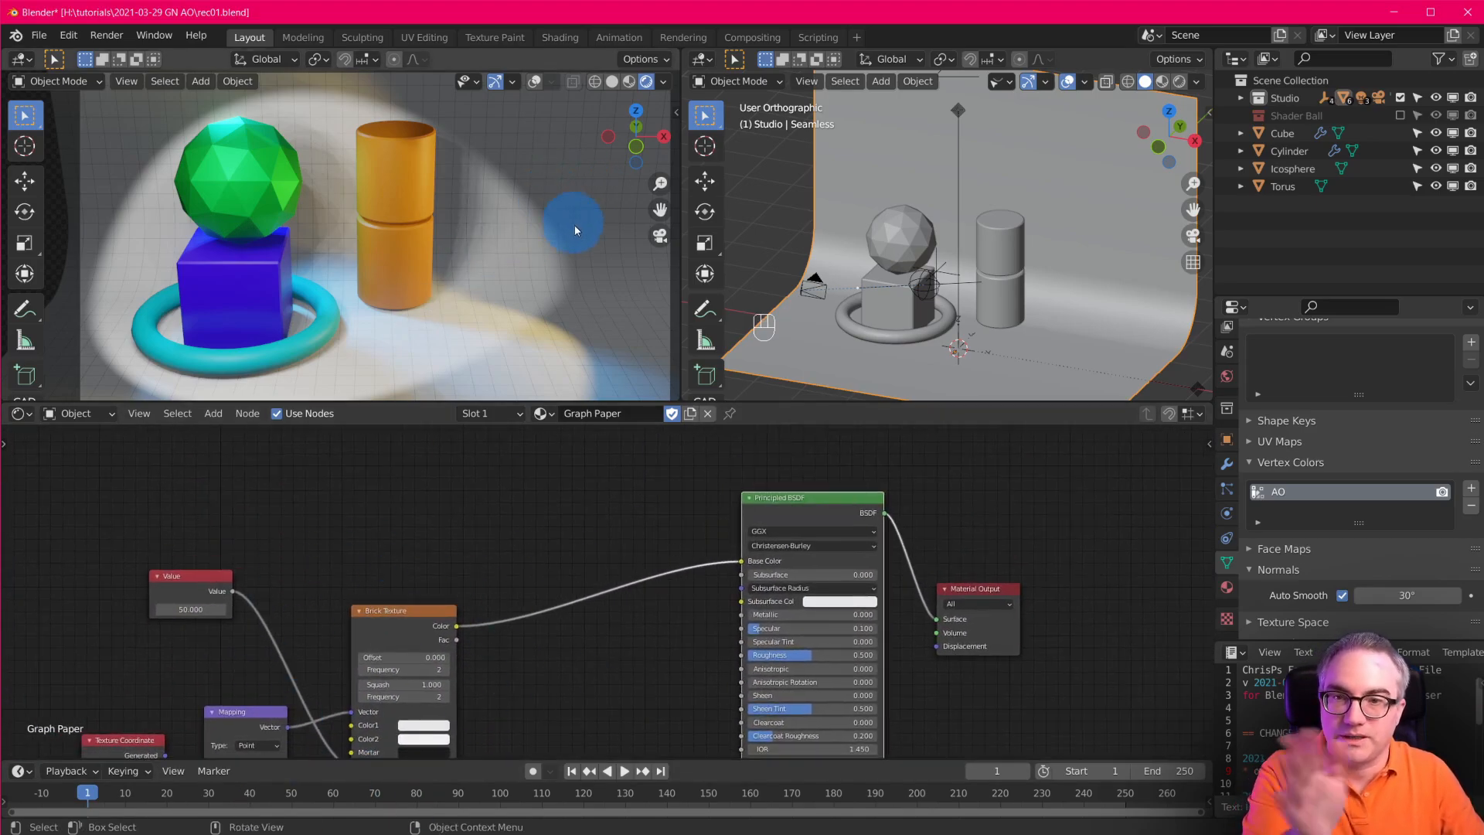
Add a Vertex Color node to the Graph Paper material, placed above the Brick Texture node.
shift+scroll(773, 557, up, 2)
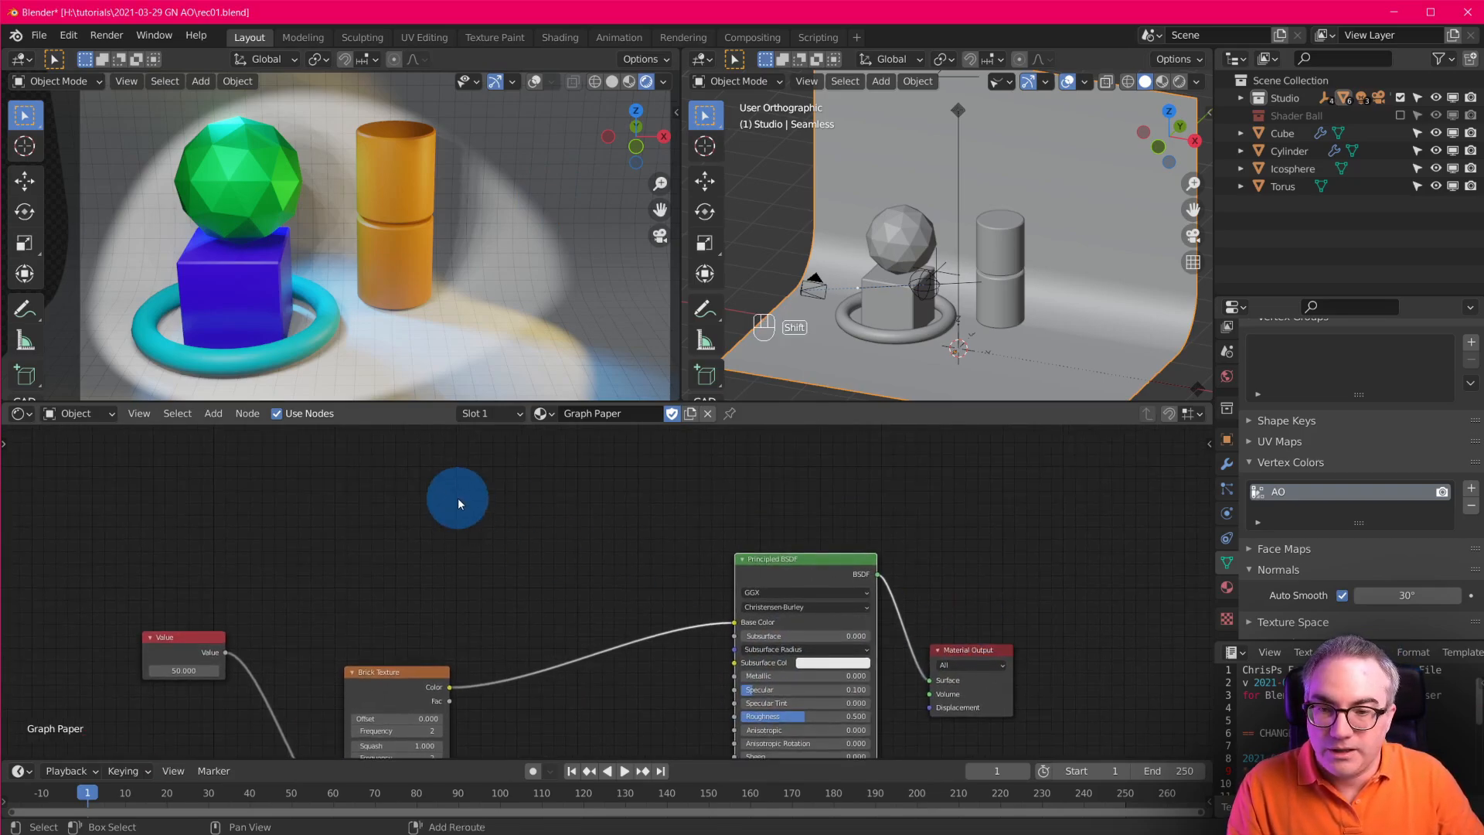
key(shift+a)
mouse_move(461, 524)
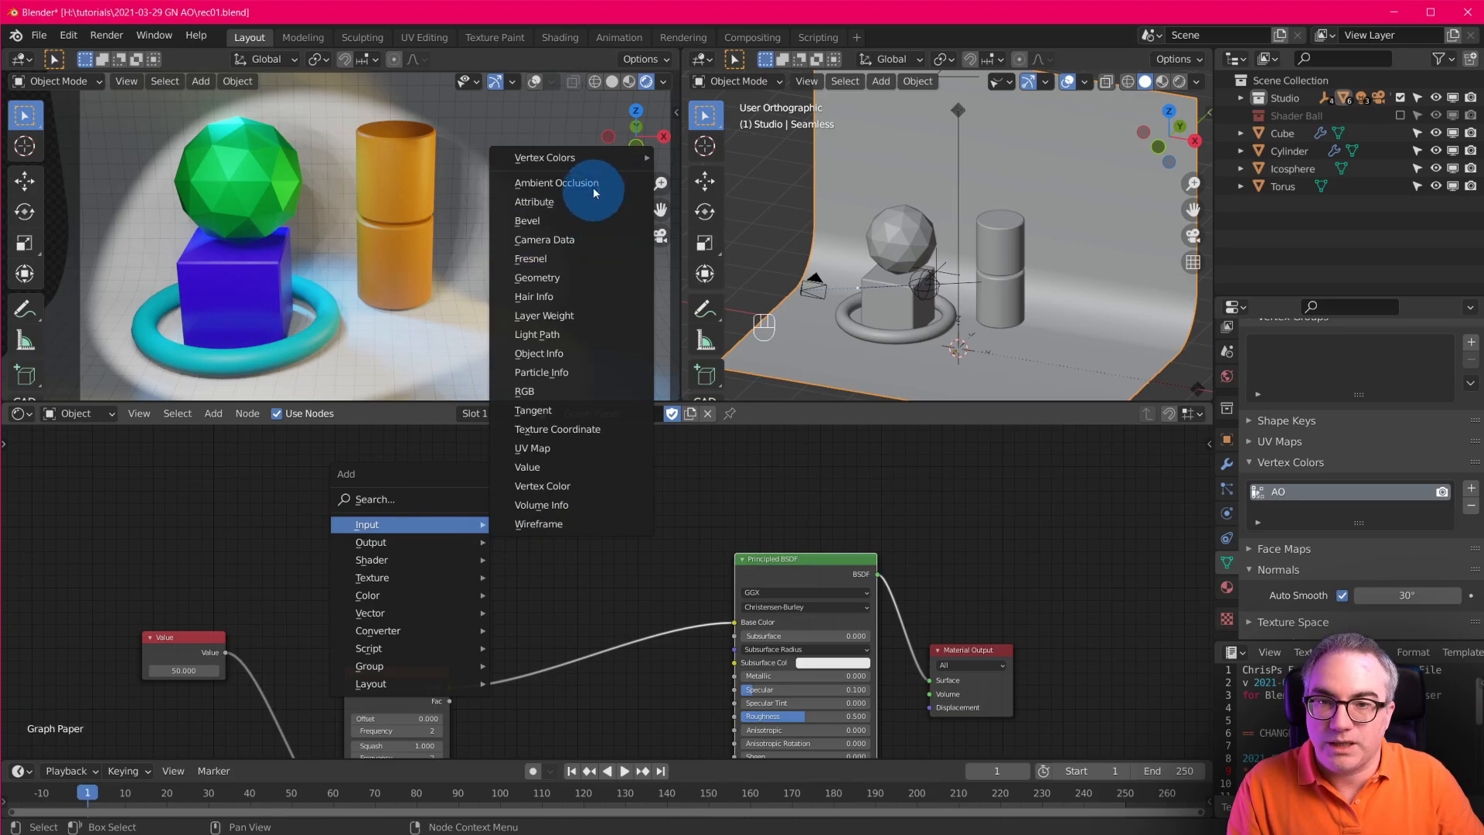
click(595, 485)
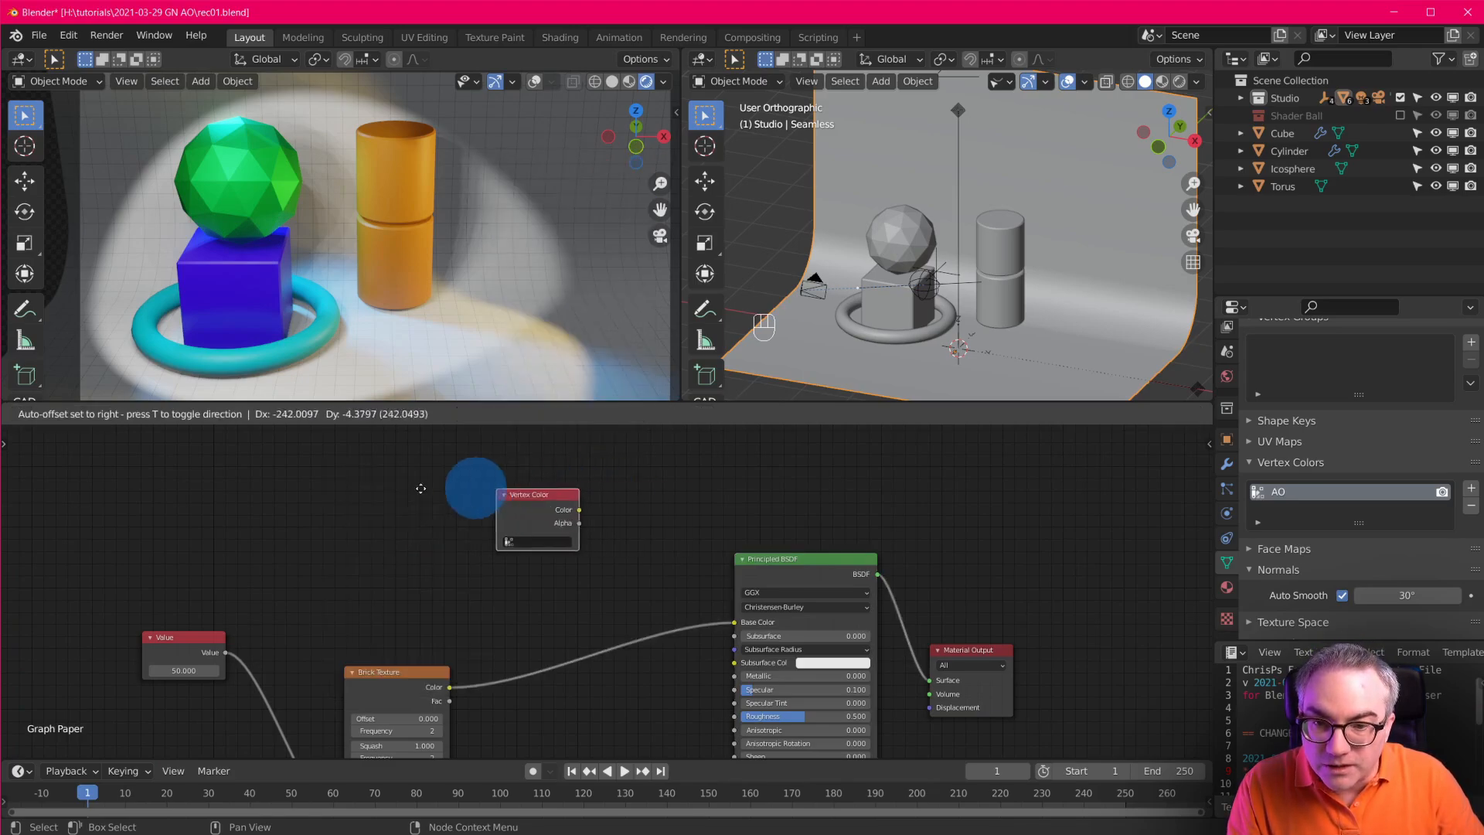
click(379, 518)
Choose the AO layer in the Vertex Color node.
key(shift+a)
mouse_move(577, 489)
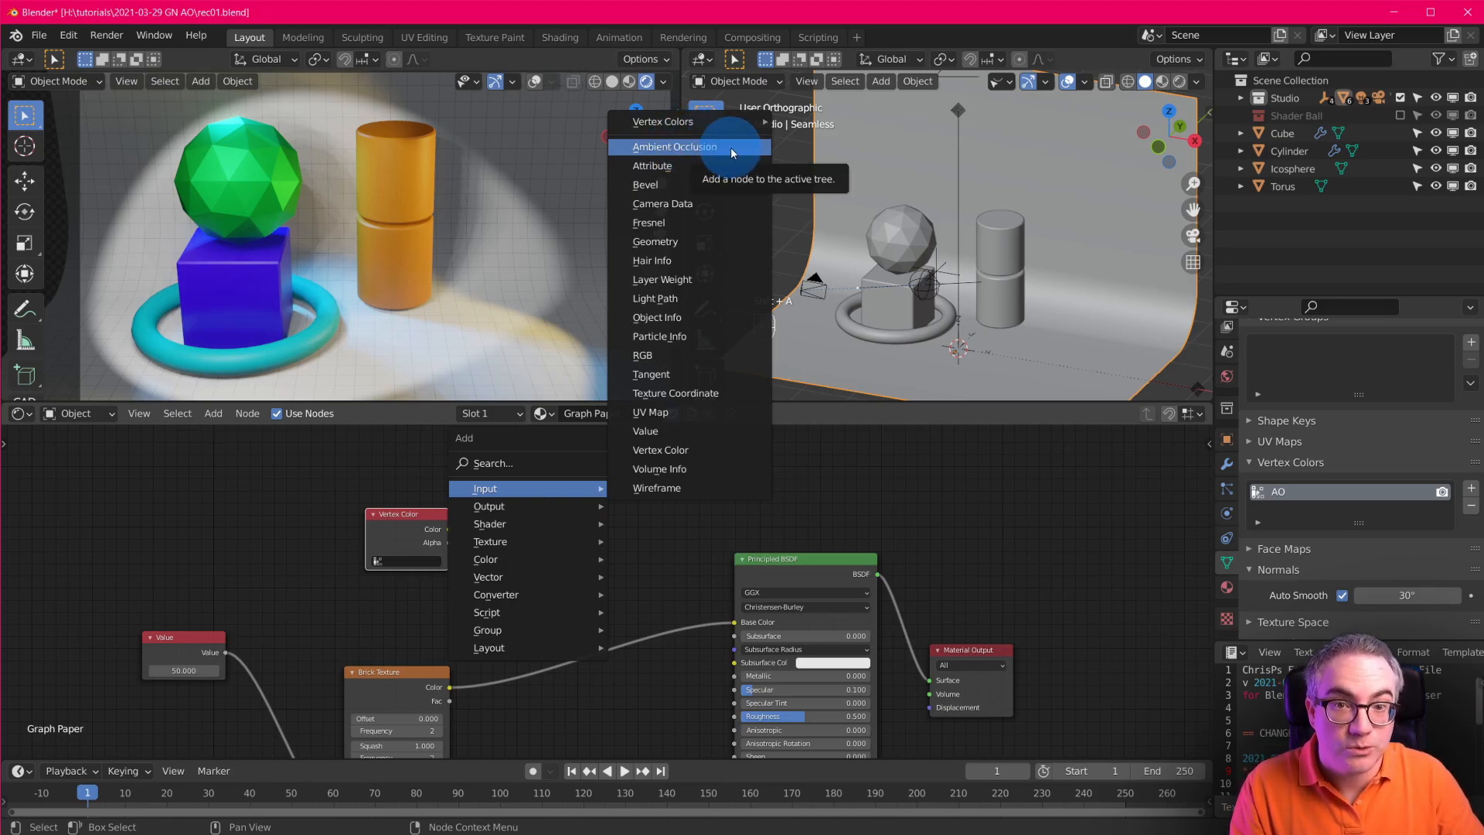
scroll(387, 556, up, 1)
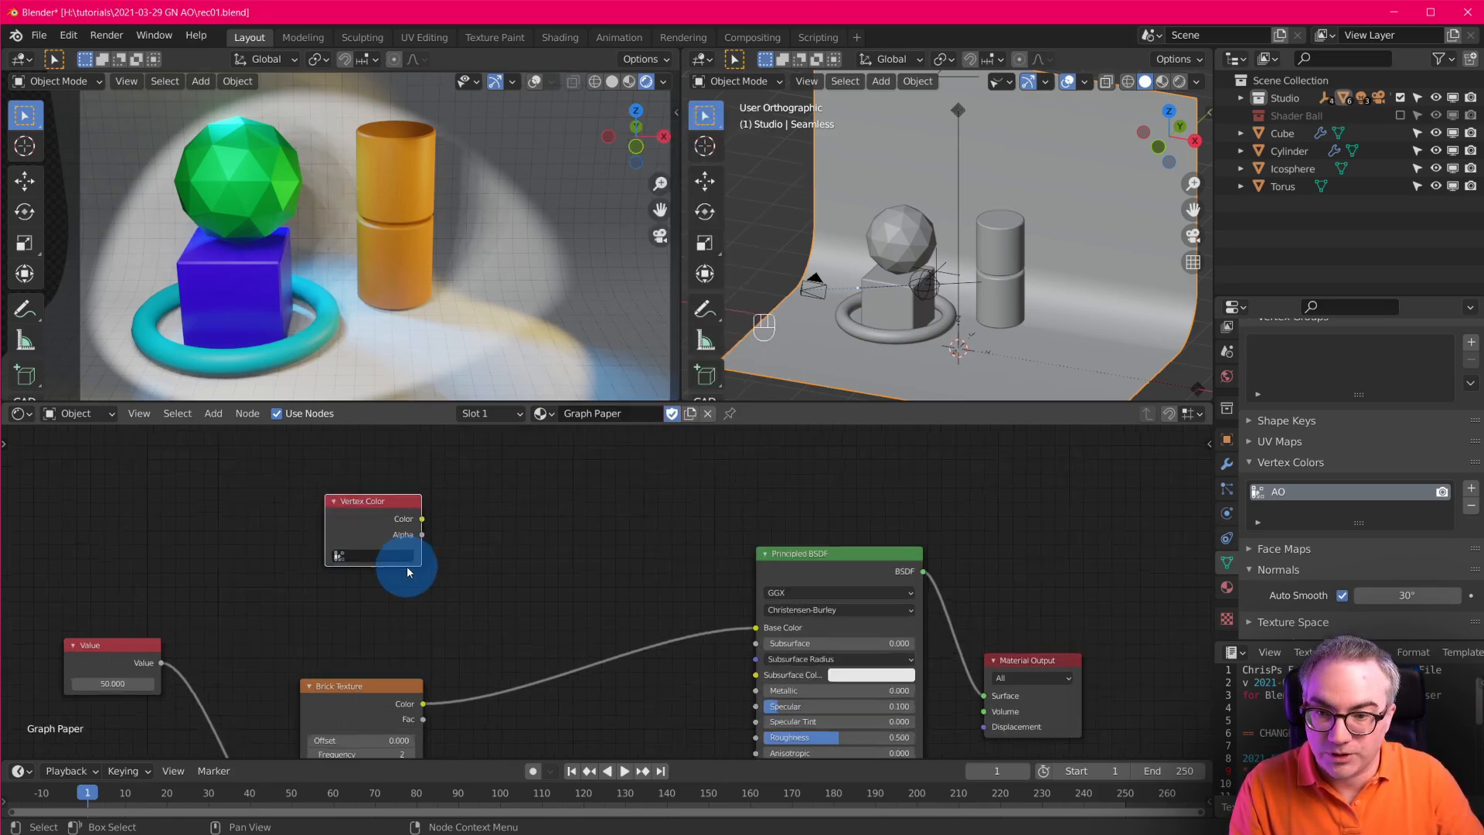
scroll(408, 572, up, 1)
click(307, 544)
click(309, 570)
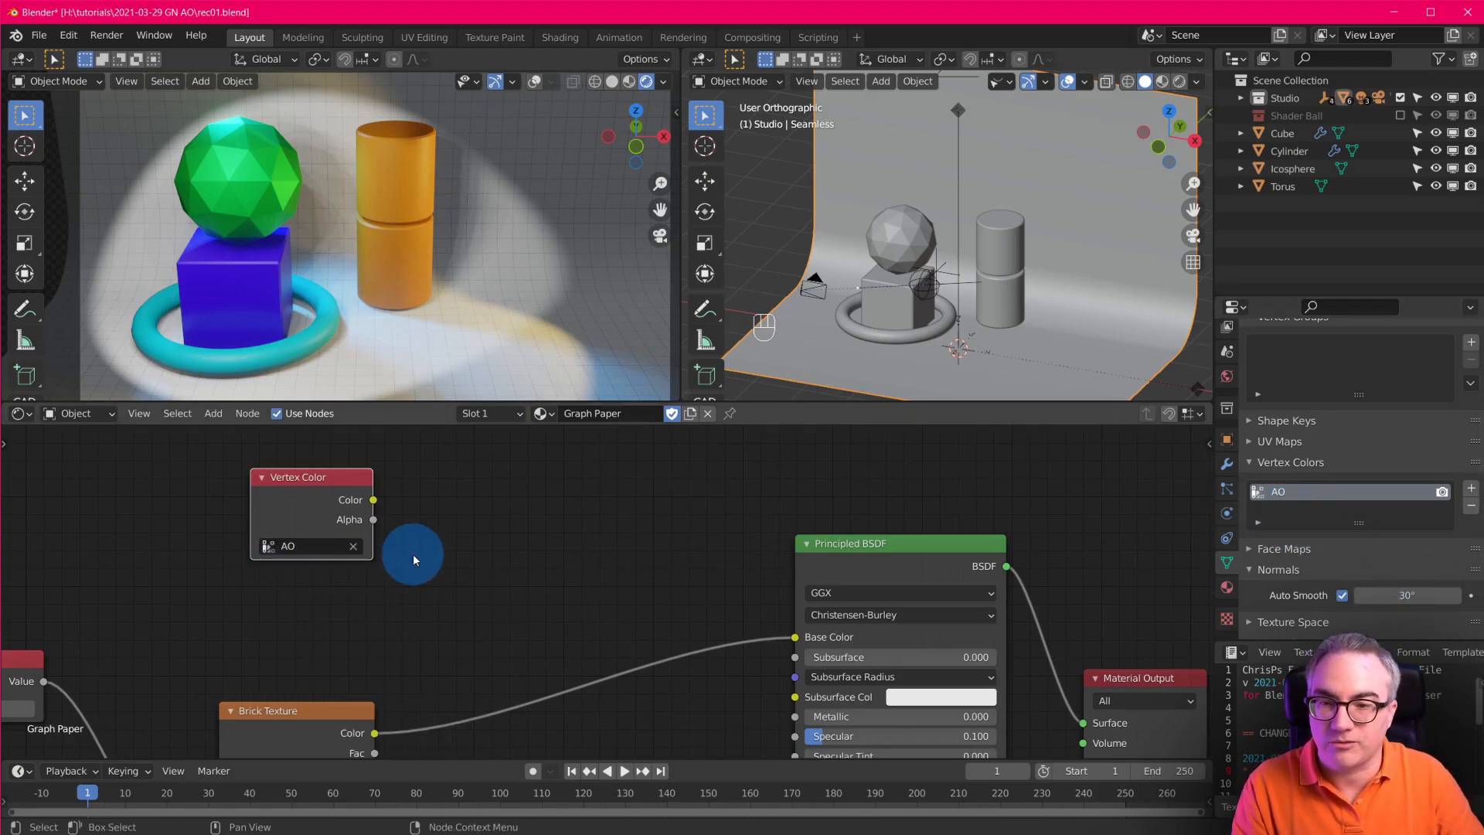
Preview the Vertex Color node's Color output directly on the backdrop through a Viewer node.
ctrl+shift+click(333, 517)
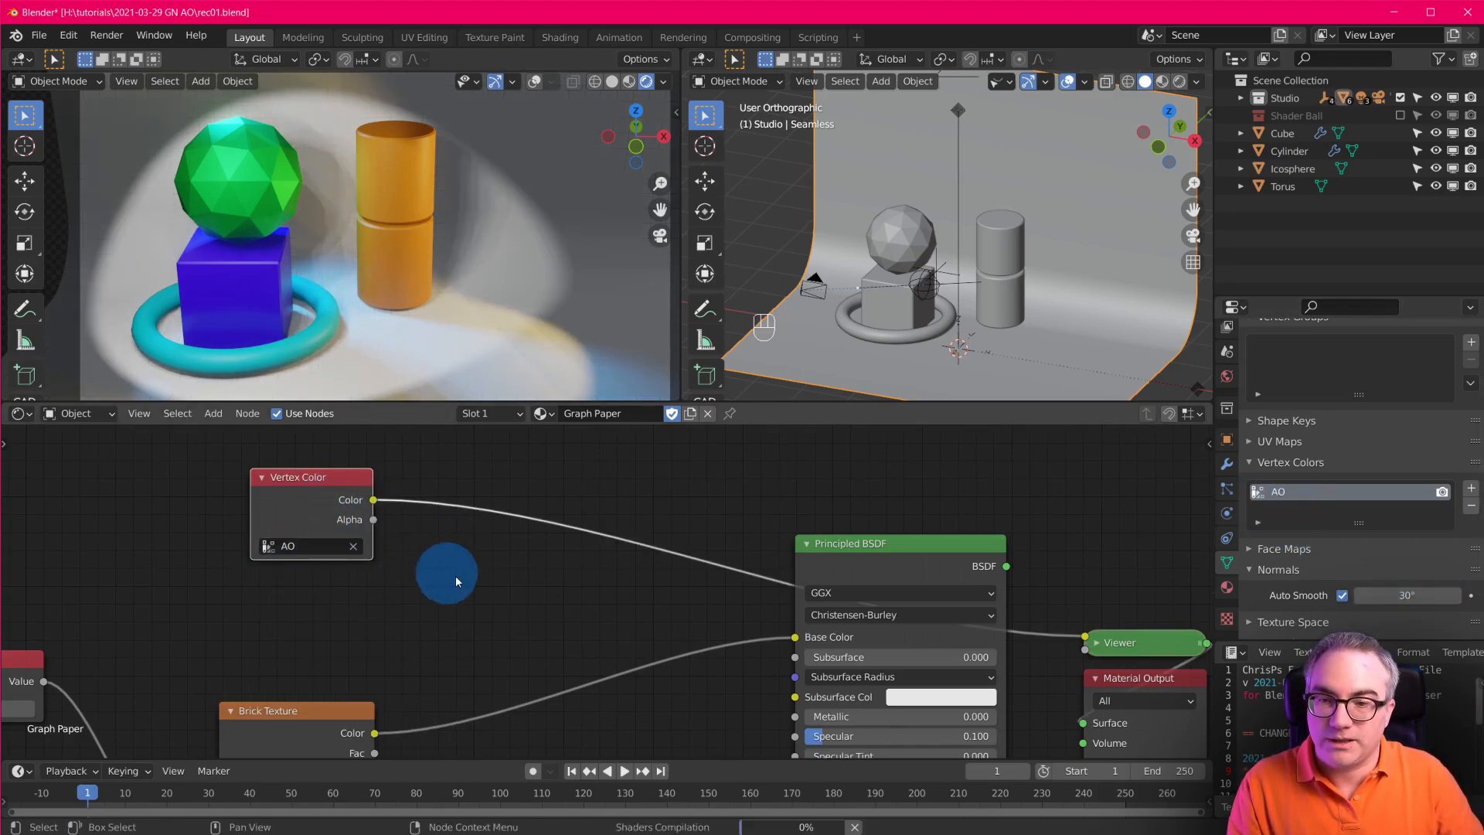
scroll(510, 602, down, 2)
scroll(552, 606, up, 1)
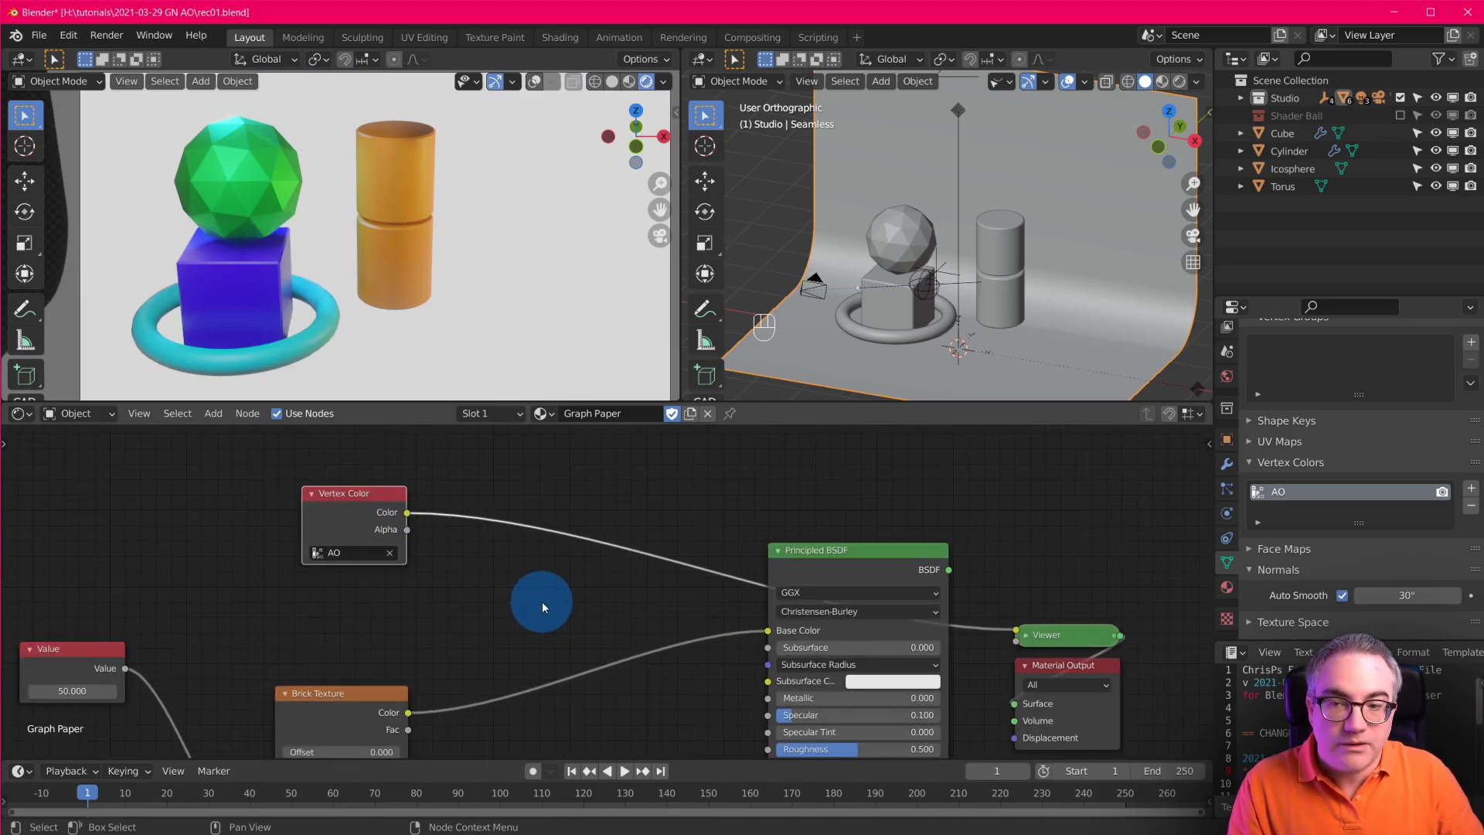
scroll(542, 602, down, 1)
middle_drag(291, 532, 263, 521)
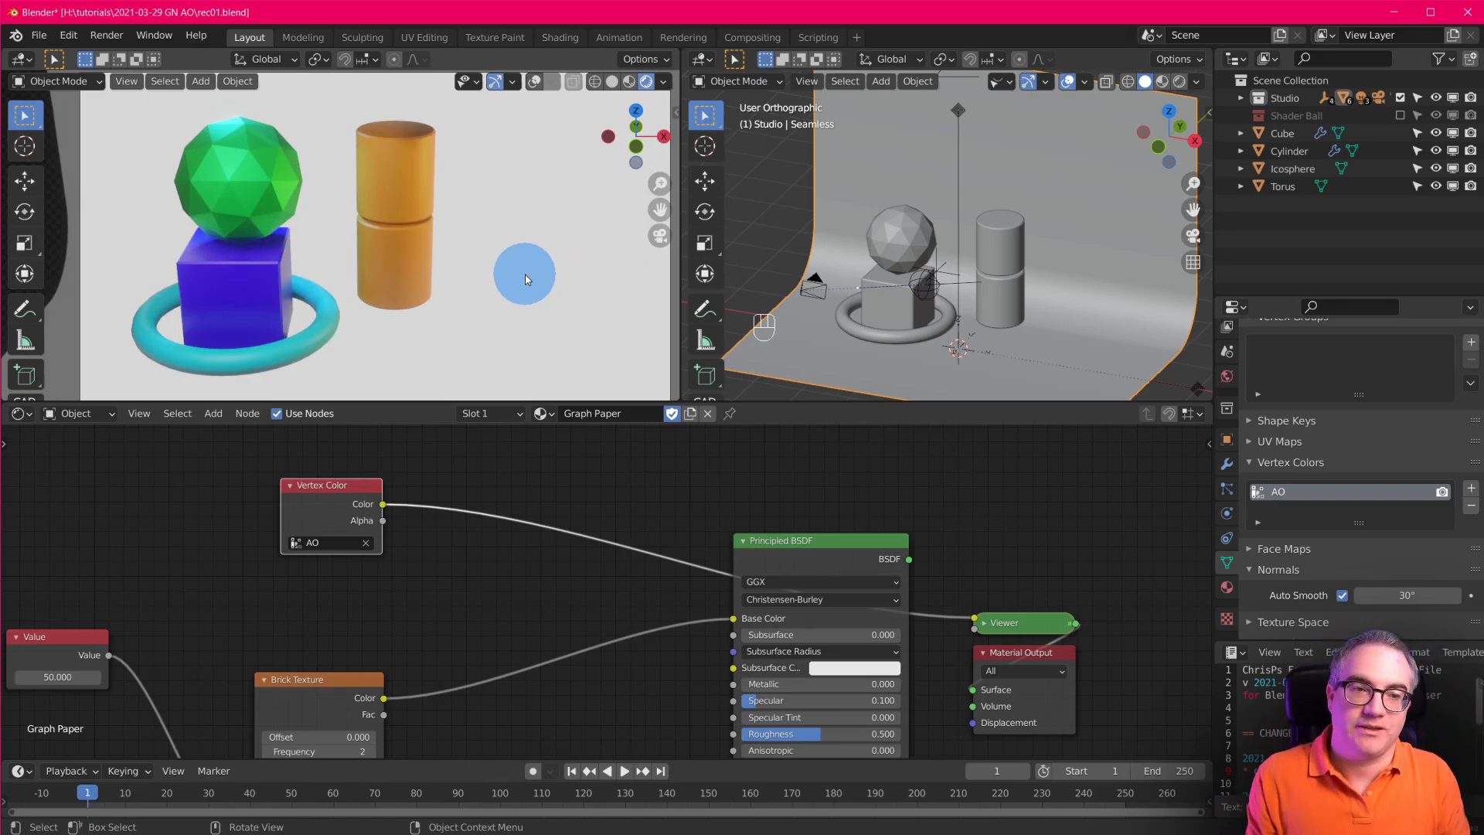
Enter Edit Mode on the Seamless backdrop and examine how its floor, curve and back wall are subdivided.
key(Tab)
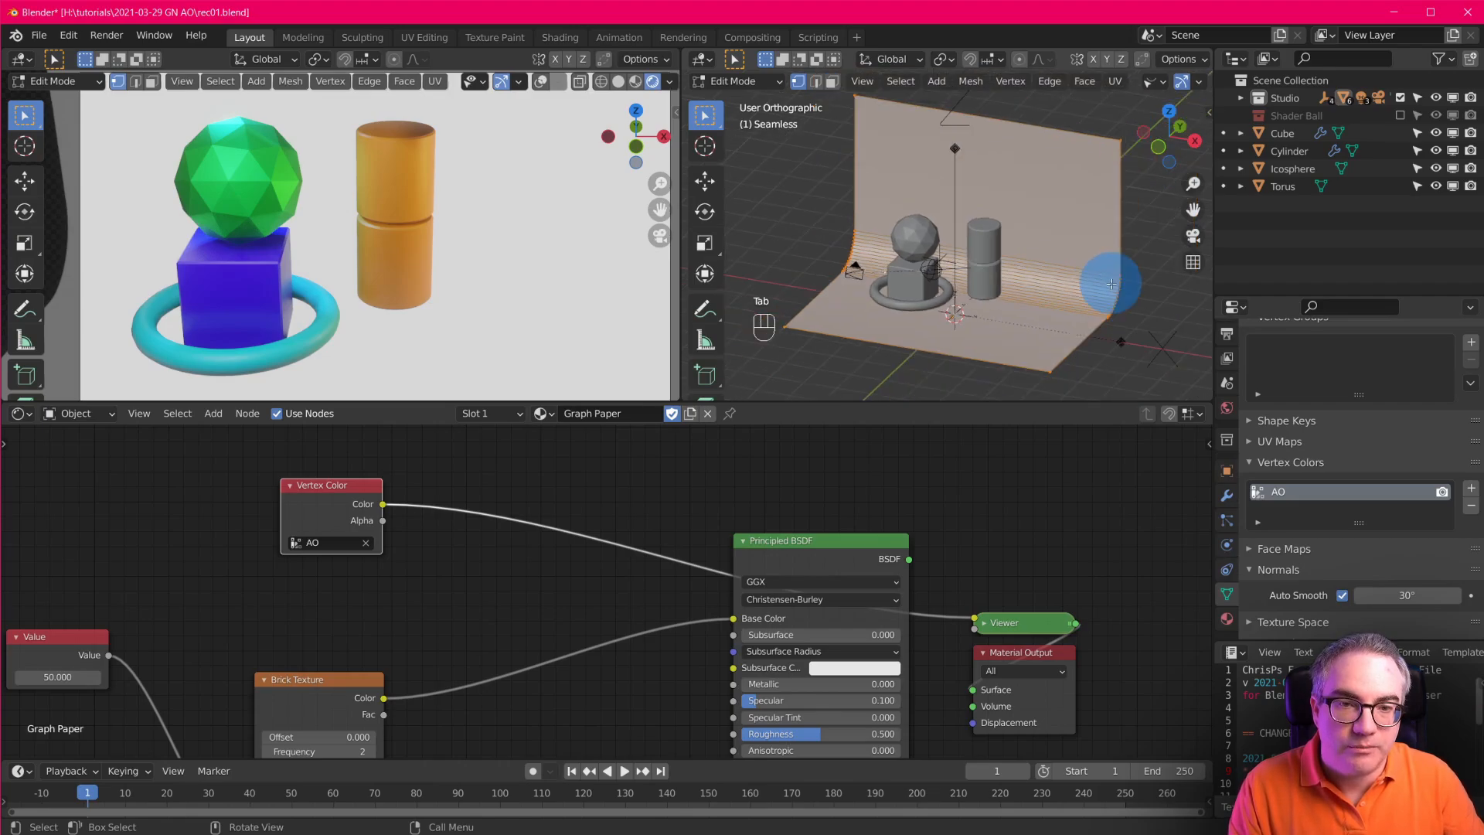
middle_drag(1081, 296, 984, 335)
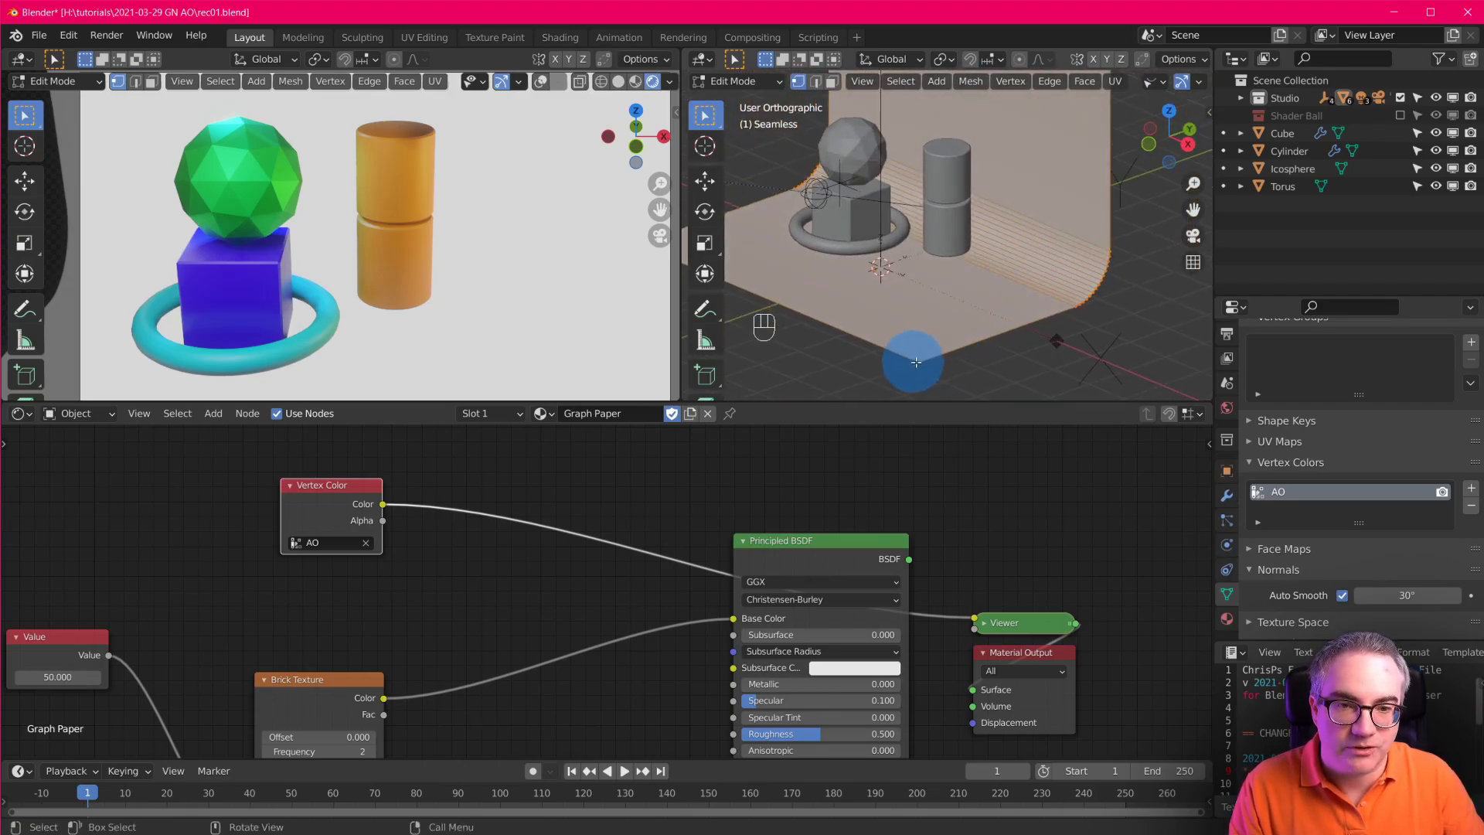
shift+drag(1156, 267, 1211, 300)
shift+middle_drag(1211, 300, 1221, 307)
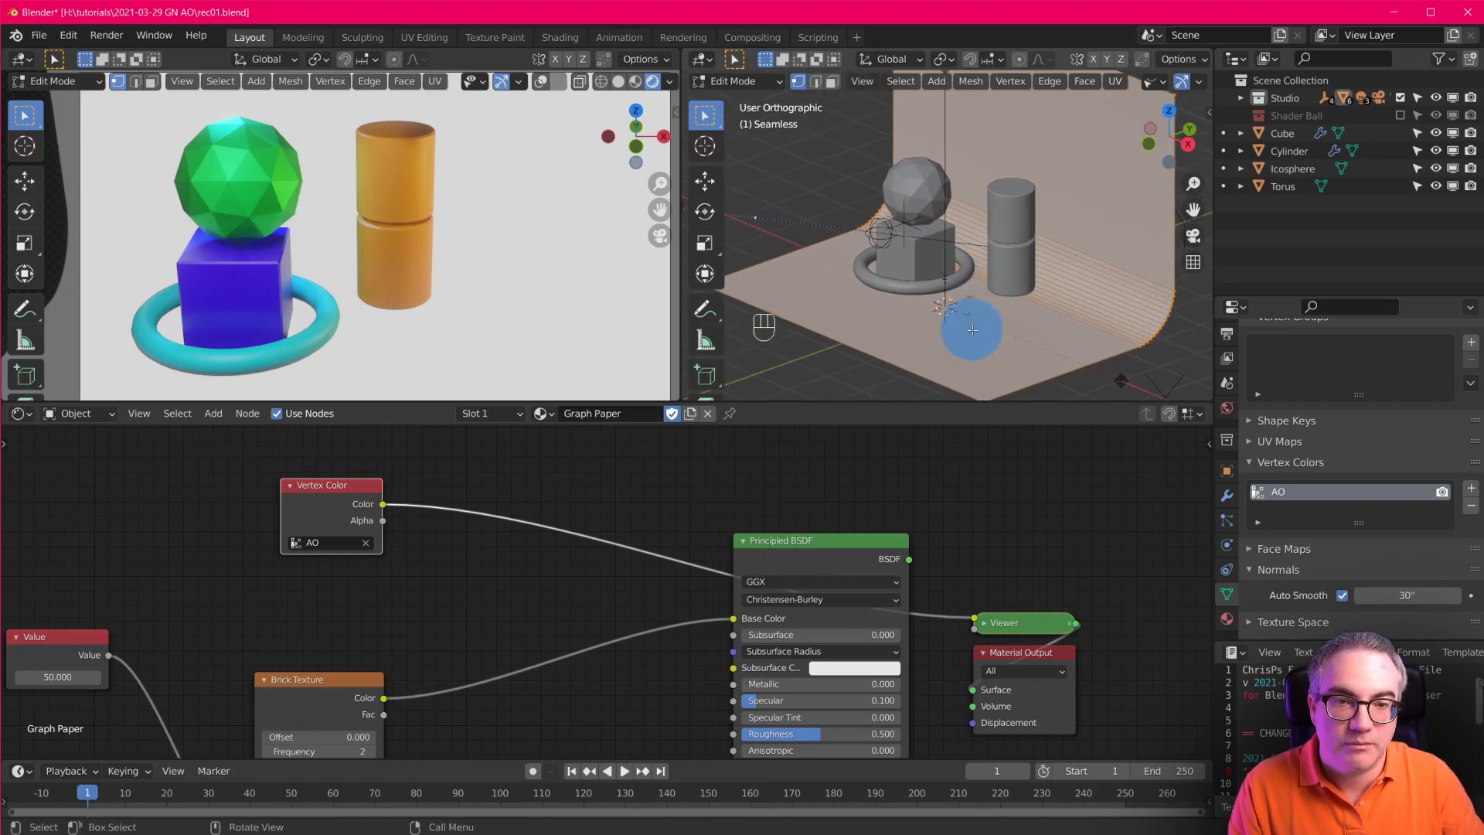
scroll(1029, 274, up, 2)
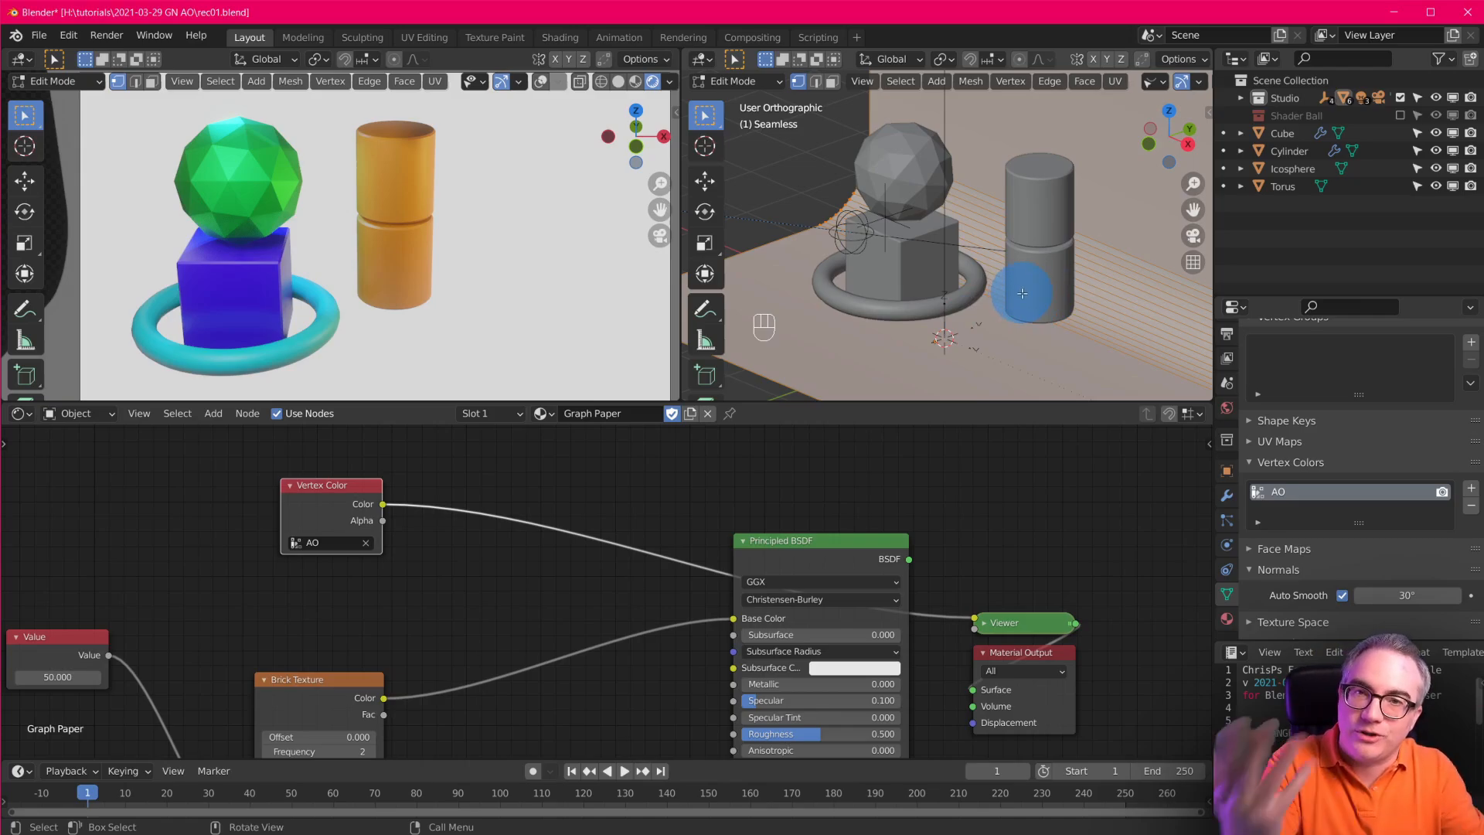
scroll(939, 249, down, 3)
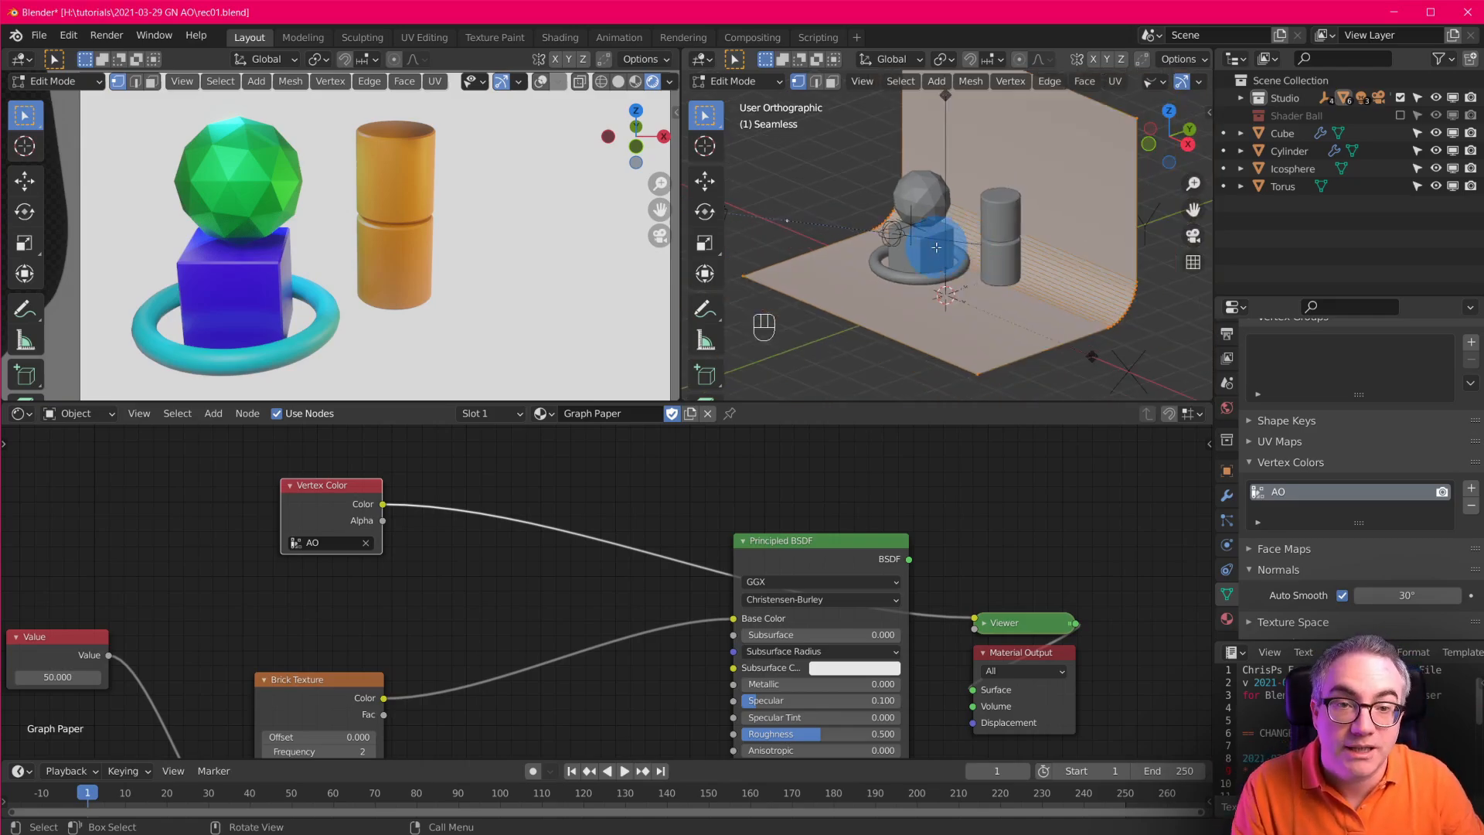
scroll(938, 249, down, 1)
scroll(937, 249, up, 1)
scroll(938, 250, up, 1)
shift+middle_drag(1015, 275, 965, 286)
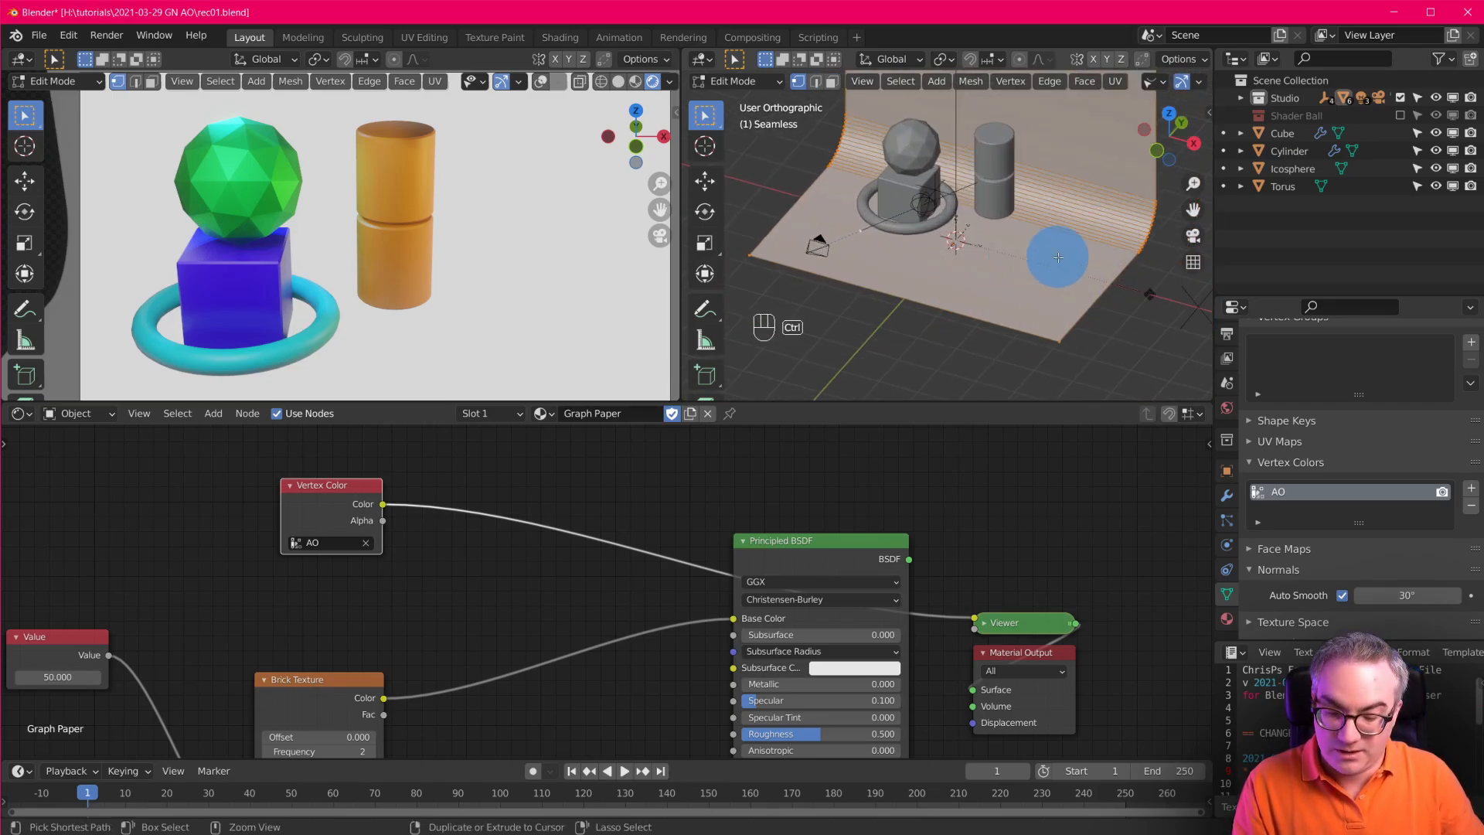
Add 24 evenly spaced loop cuts across the backdrop's width, running from the floor's front edge up the back wall.
key(ctrl+r)
scroll(914, 267, up, 11)
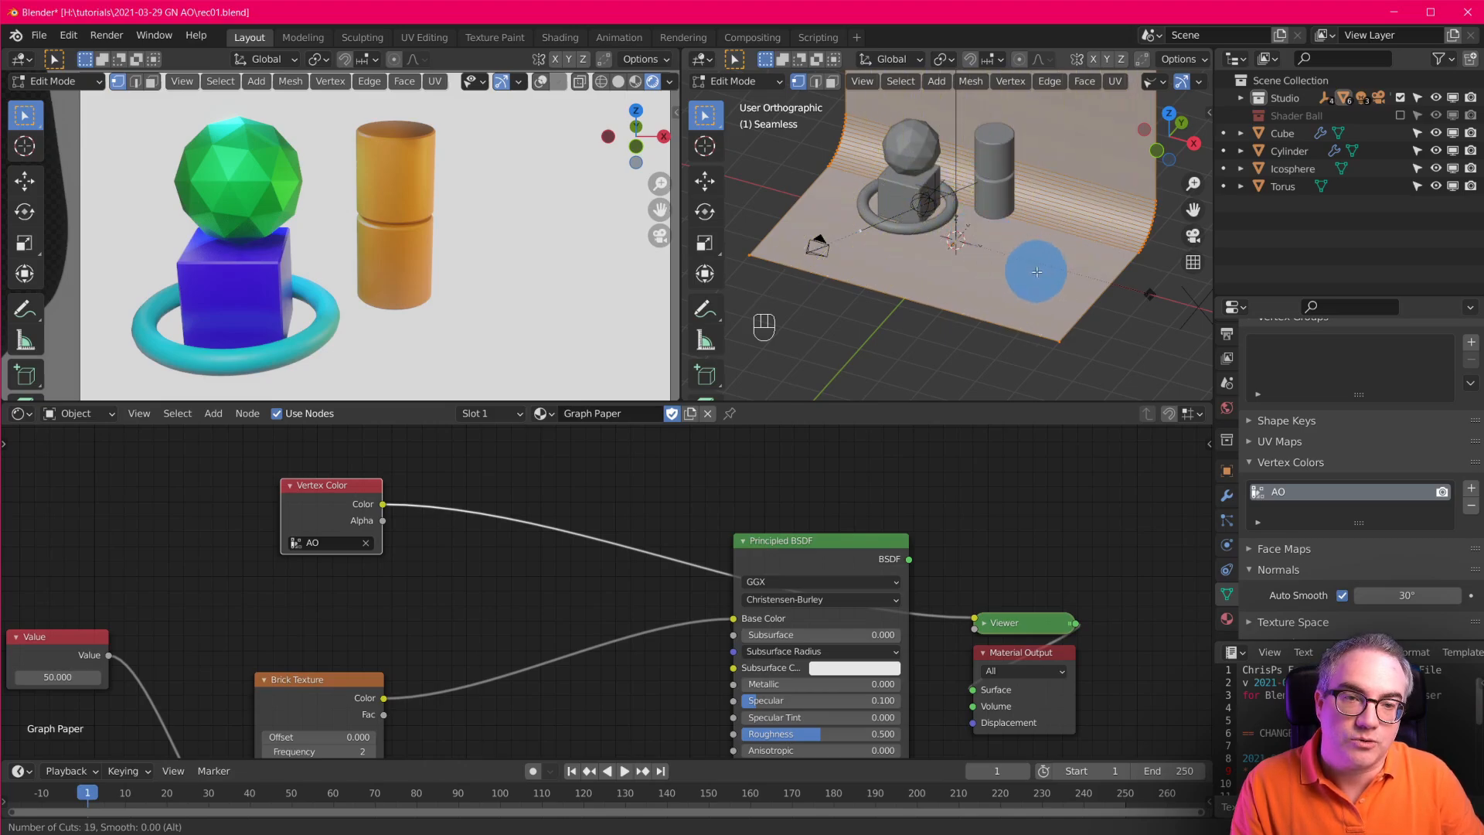
scroll(956, 318, up, 5)
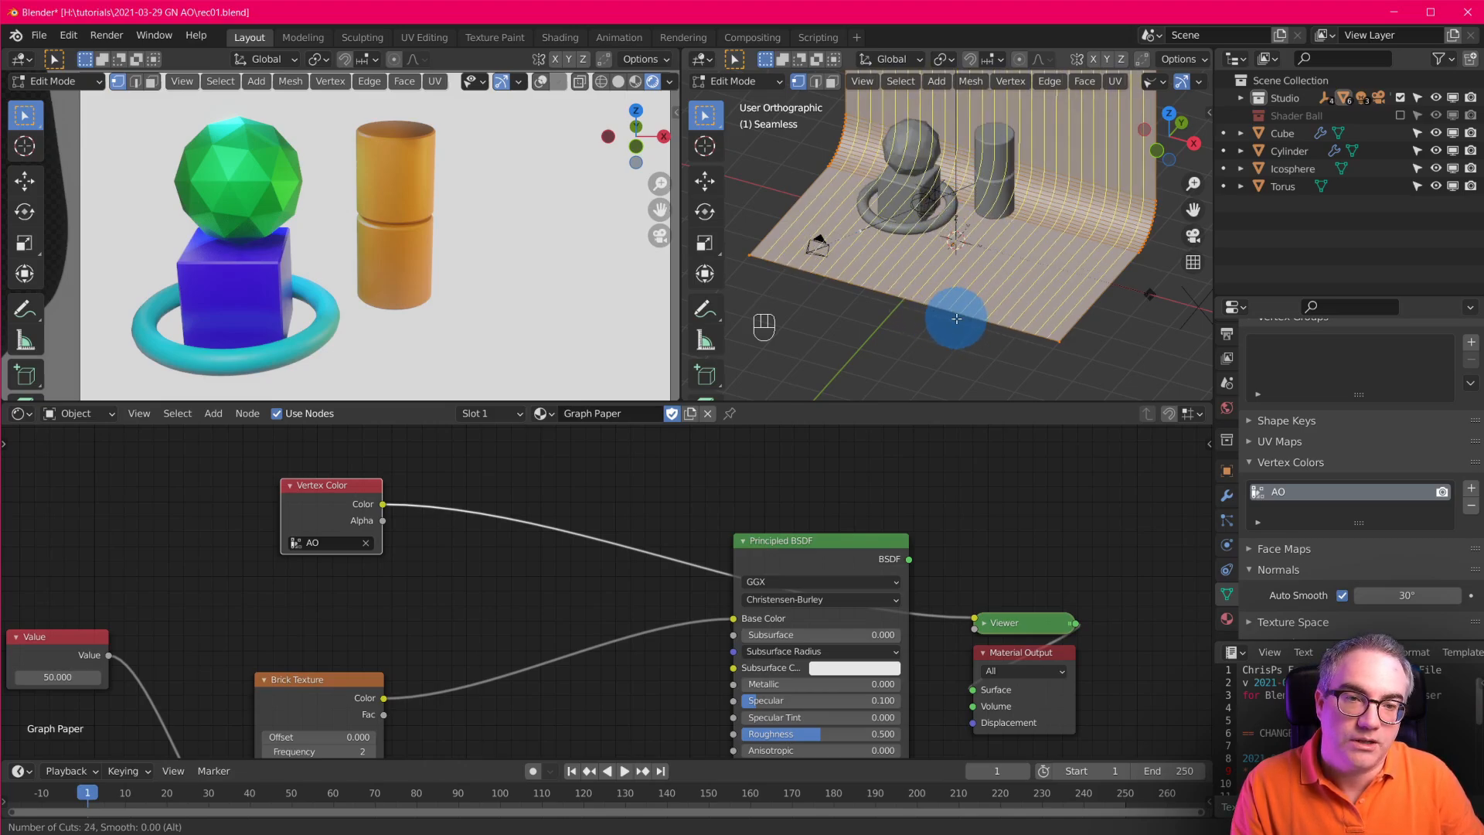
click(953, 317)
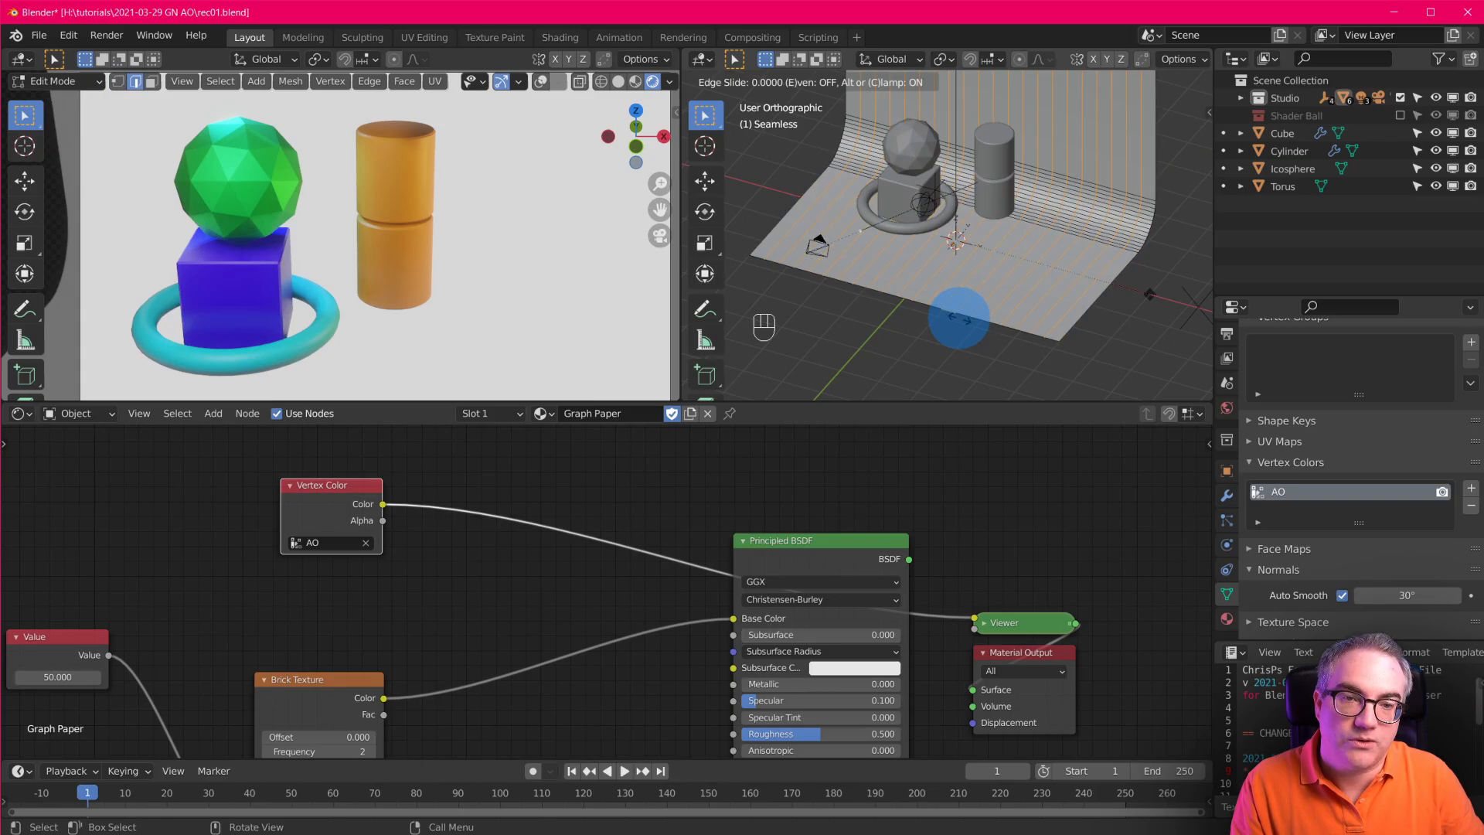
click(958, 317)
Add 10 evenly spaced, centred loop cuts across the backdrop's flat floor, crossing the lengthwise cuts.
middle_drag(984, 314, 1013, 272)
key(ctrl+r)
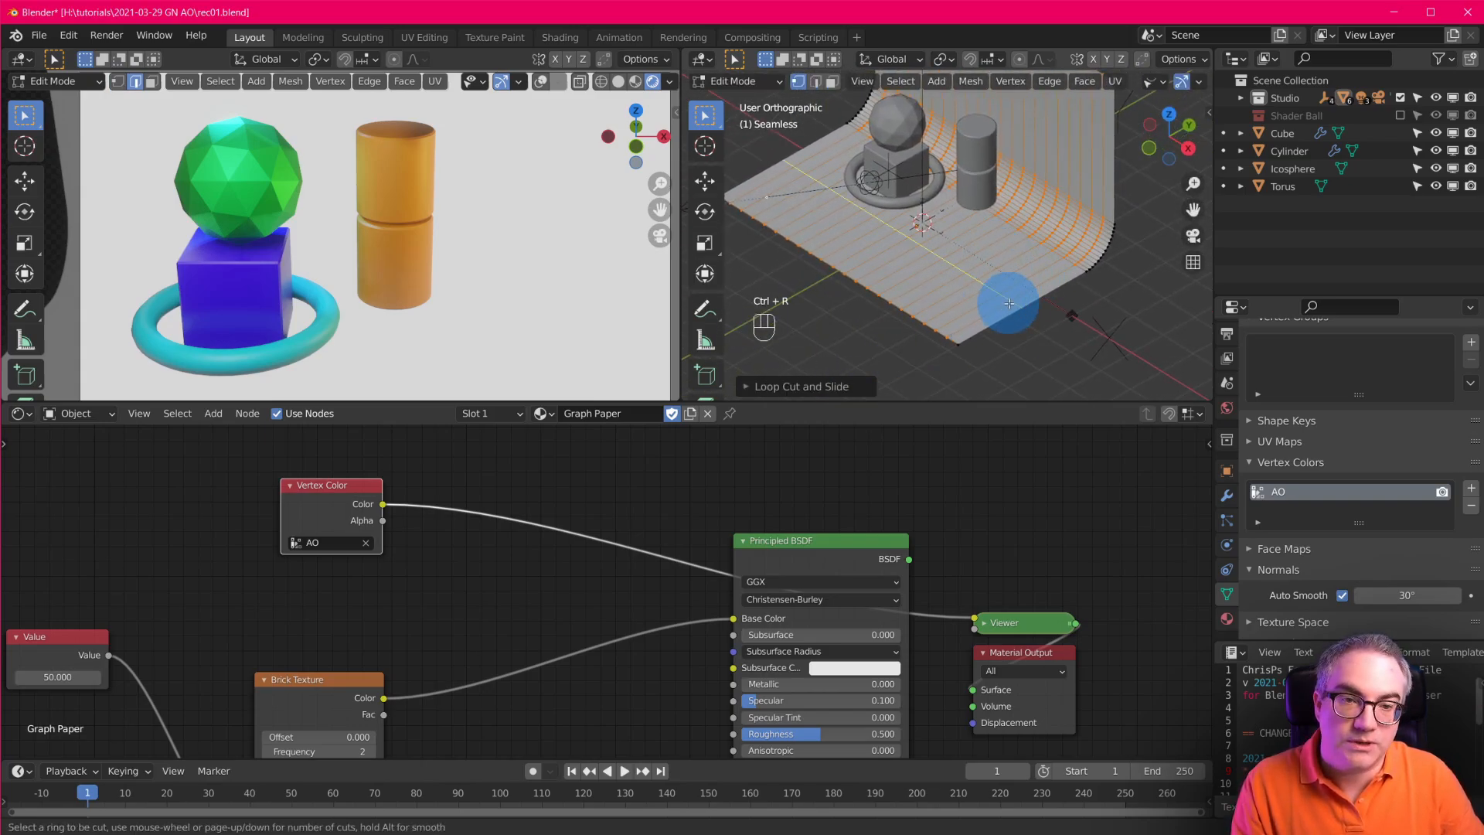
scroll(1008, 304, up, 8)
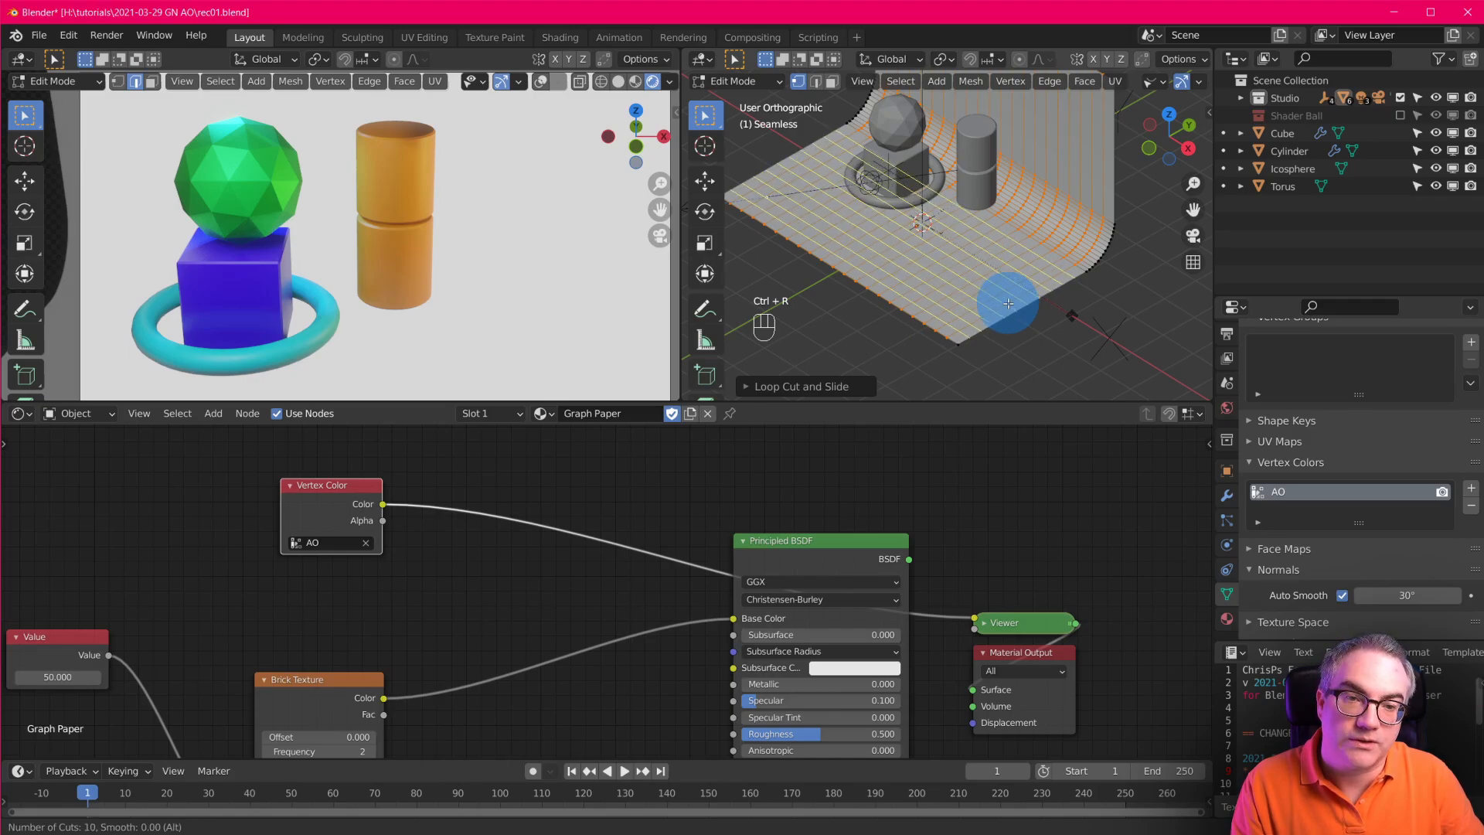
click(1008, 304)
right_click(1008, 304)
scroll(931, 327, up, 5)
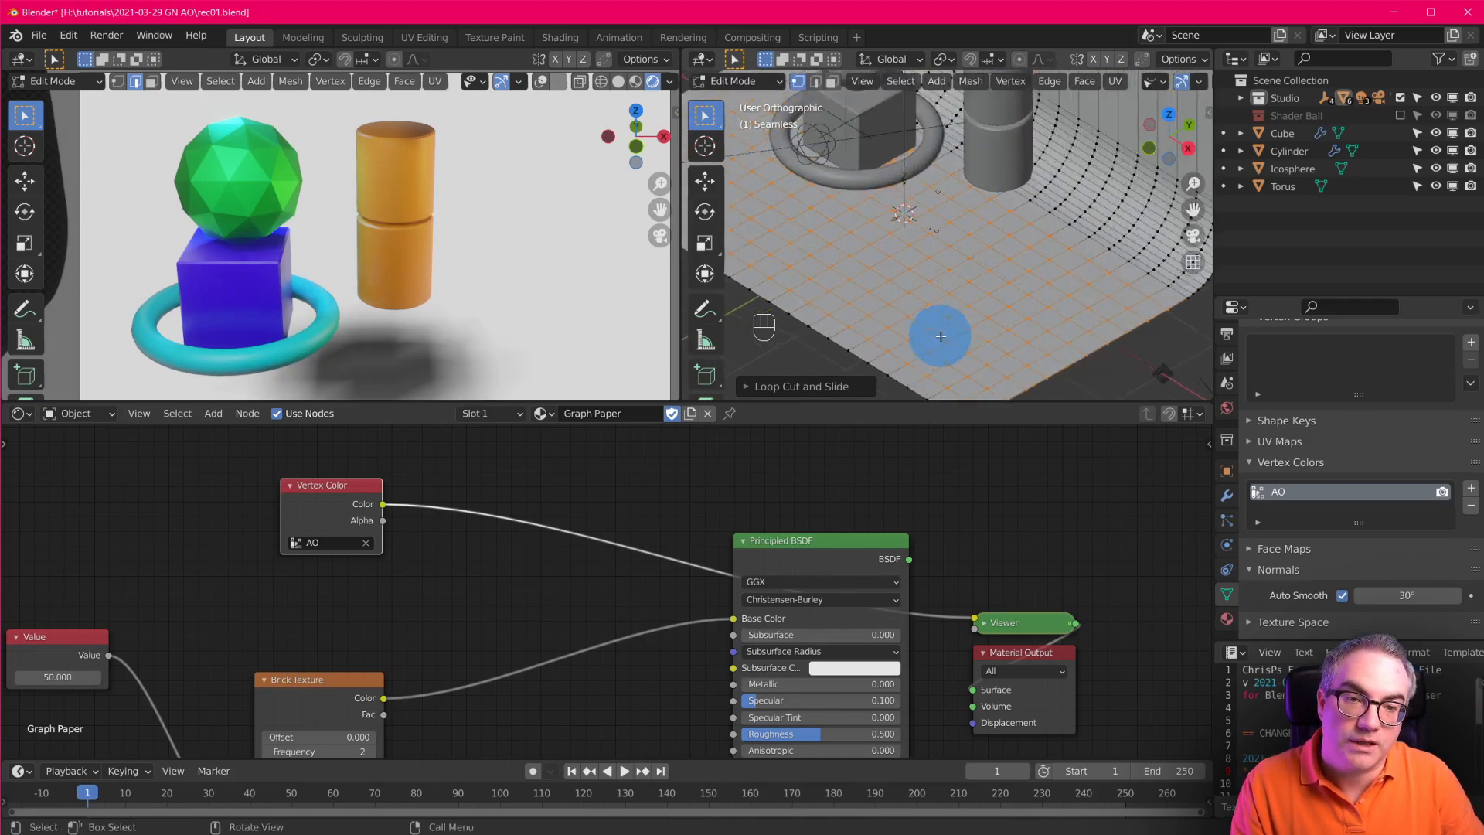
Add 13 evenly spaced, centred horizontal loop cuts across the backdrop's back wall and leave Edit Mode.
shift+middle_drag(950, 317, 851, 238)
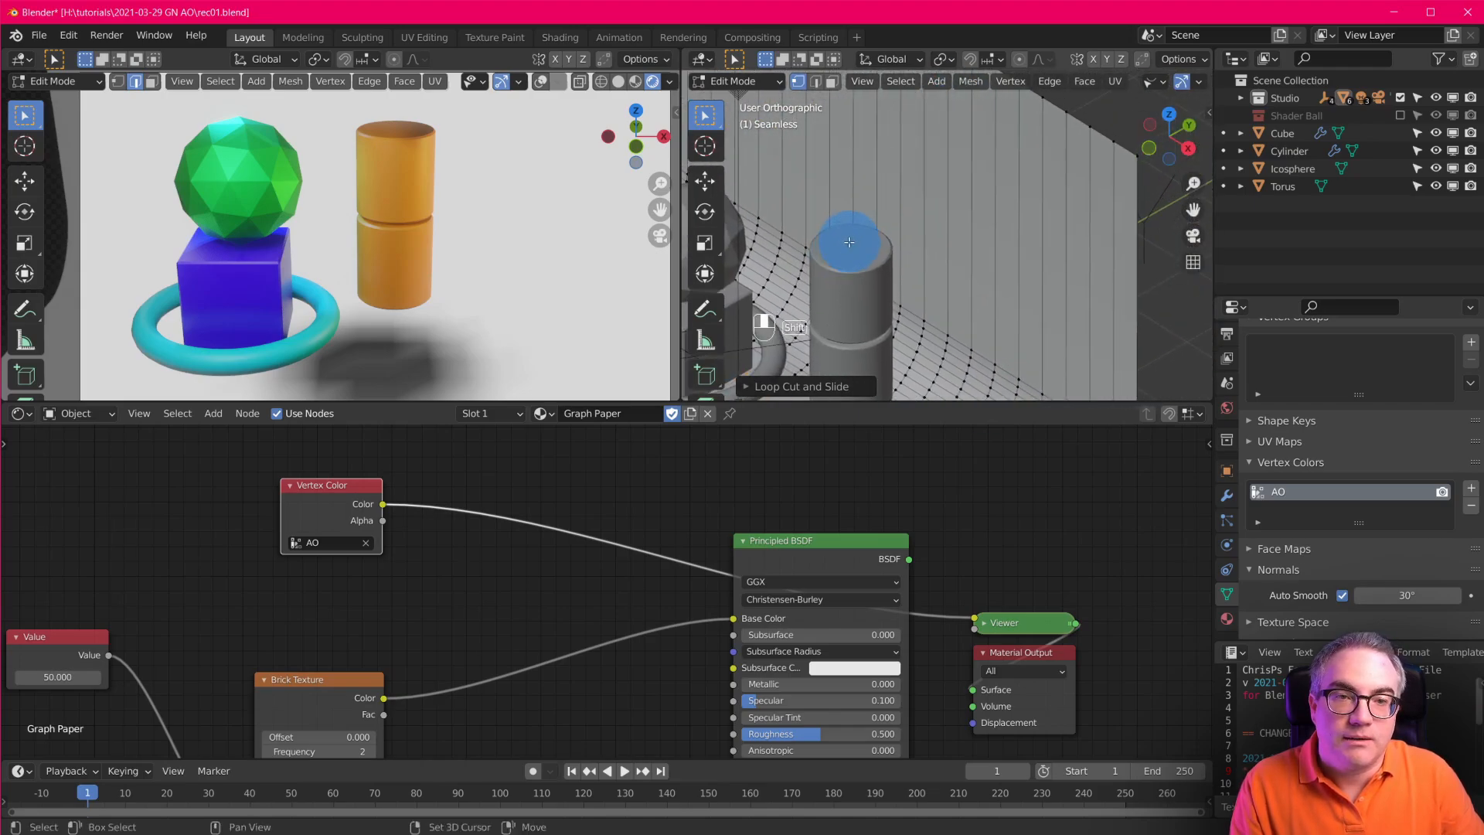
middle_drag(1078, 212, 1077, 156)
shift+middle_drag(1058, 255, 1070, 249)
scroll(1070, 248, down, 3)
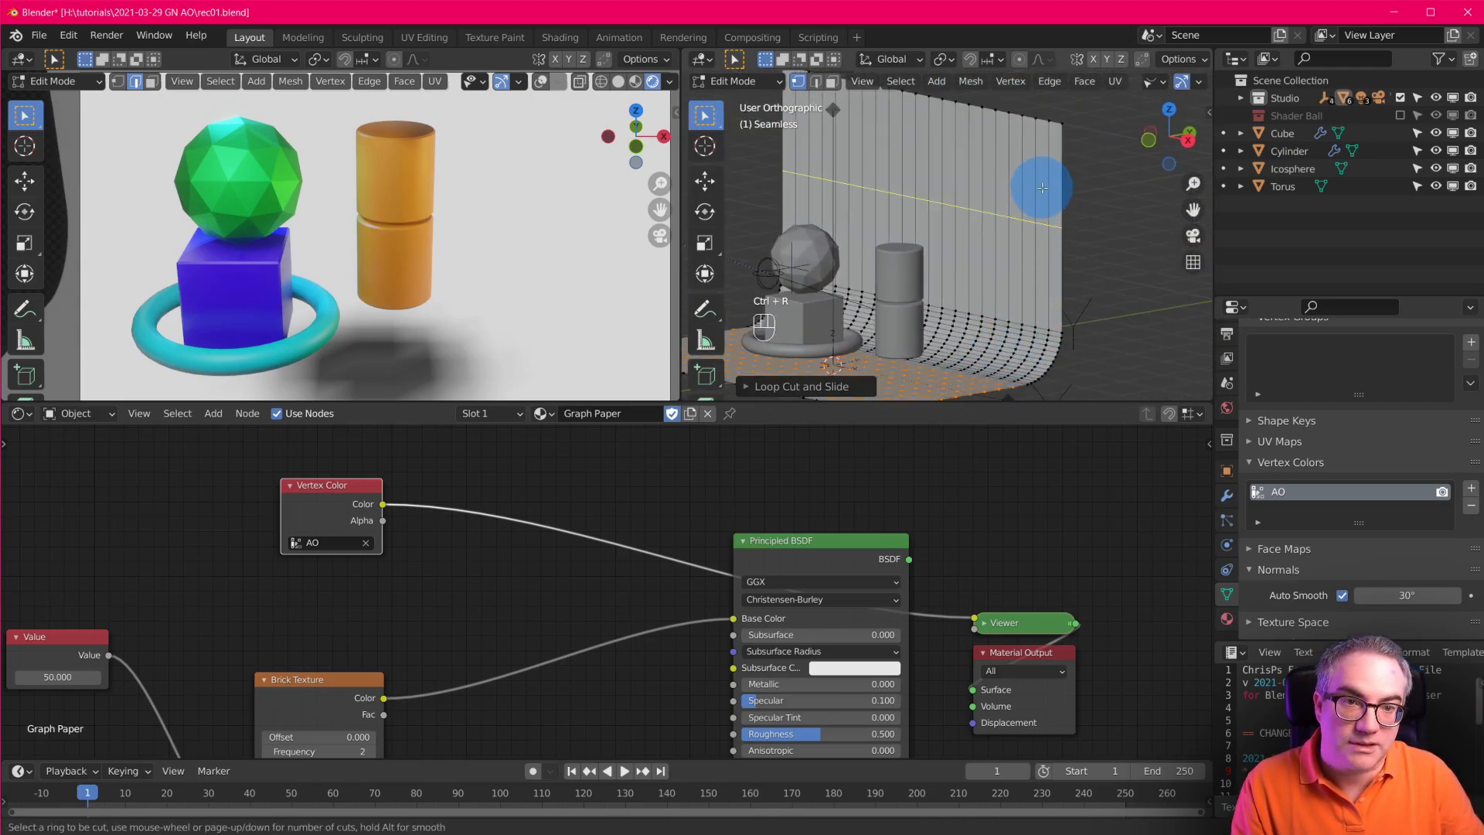
key(ctrl+r)
scroll(1026, 198, up, 3)
scroll(1025, 196, up, 3)
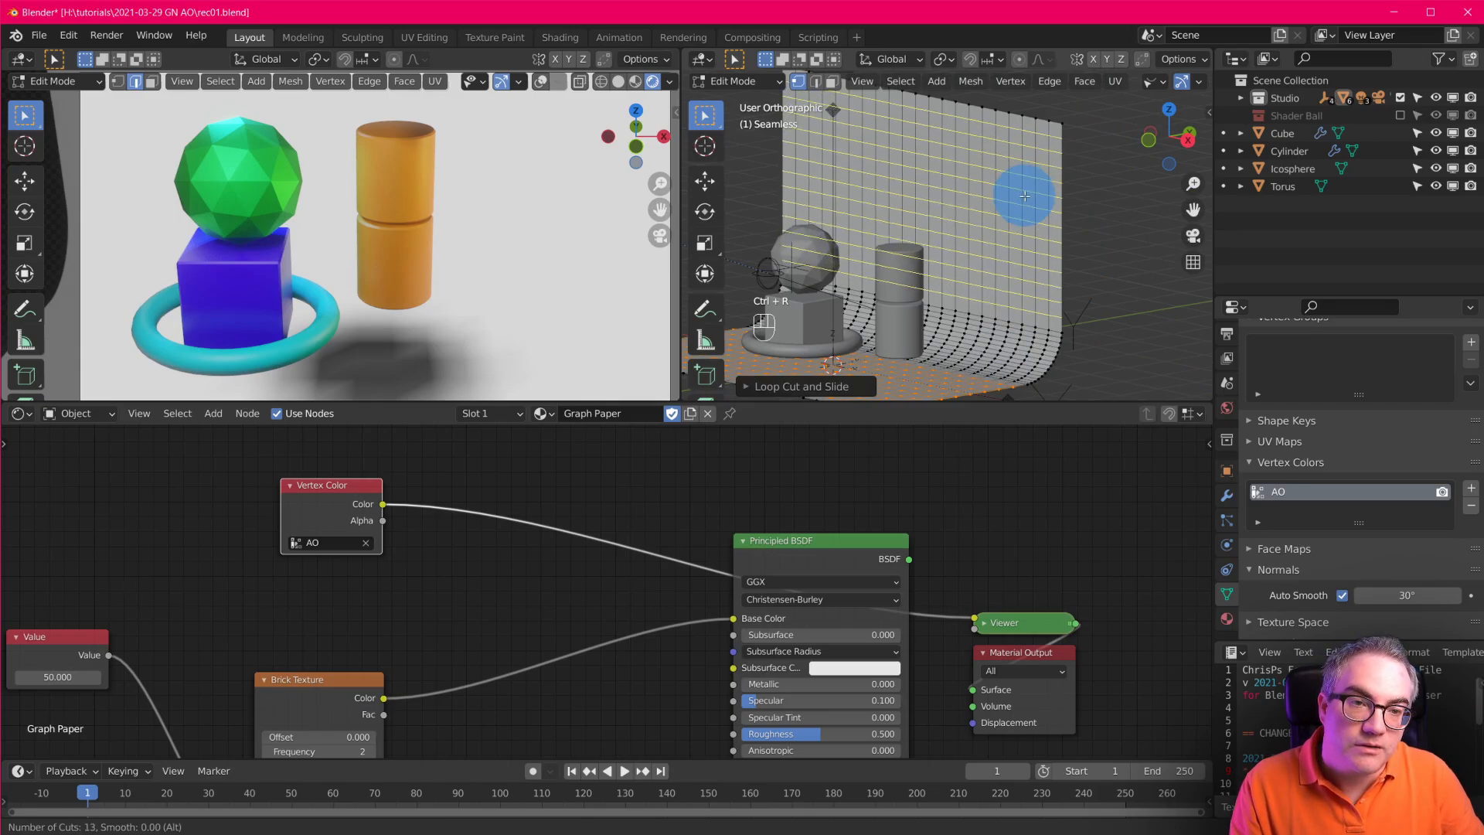
click(1024, 196)
right_click(1025, 196)
shift+middle_drag(1018, 311, 1051, 252)
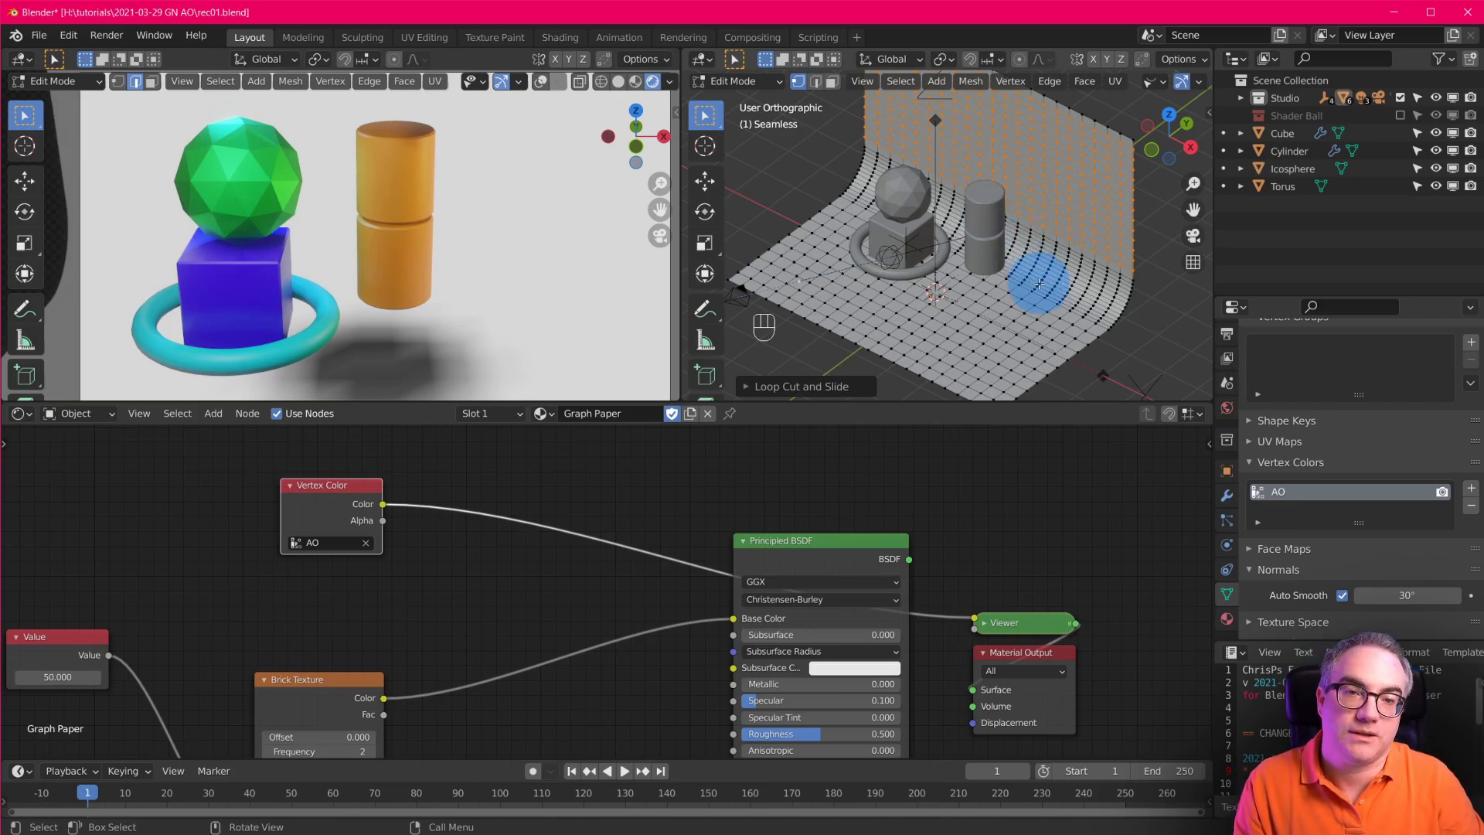
key(Tab)
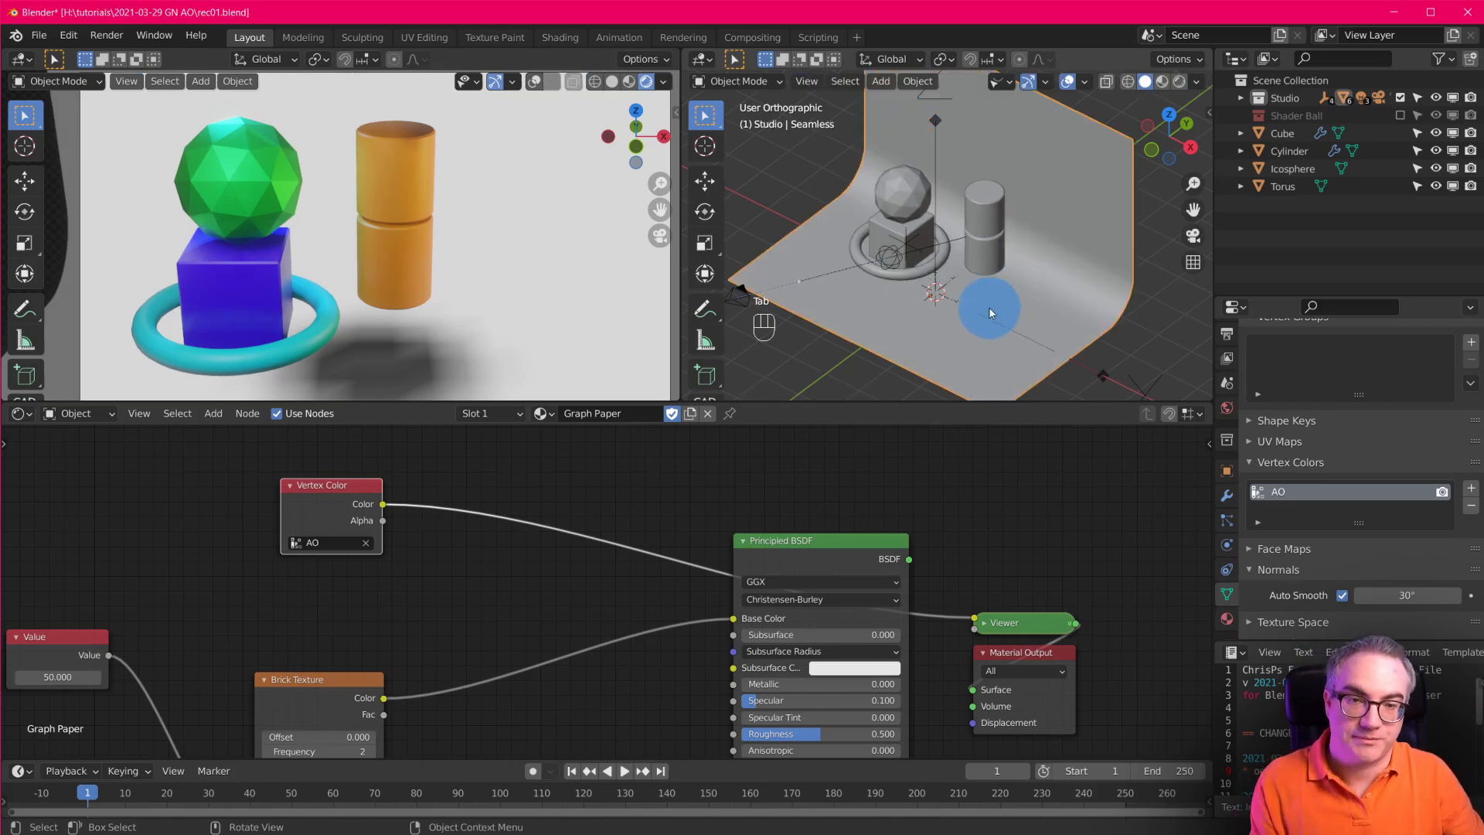
Examine the shadow on the backdrop floor in the rendered view and compare its position with the cylinder in the scene.
scroll(1011, 290, down, 1)
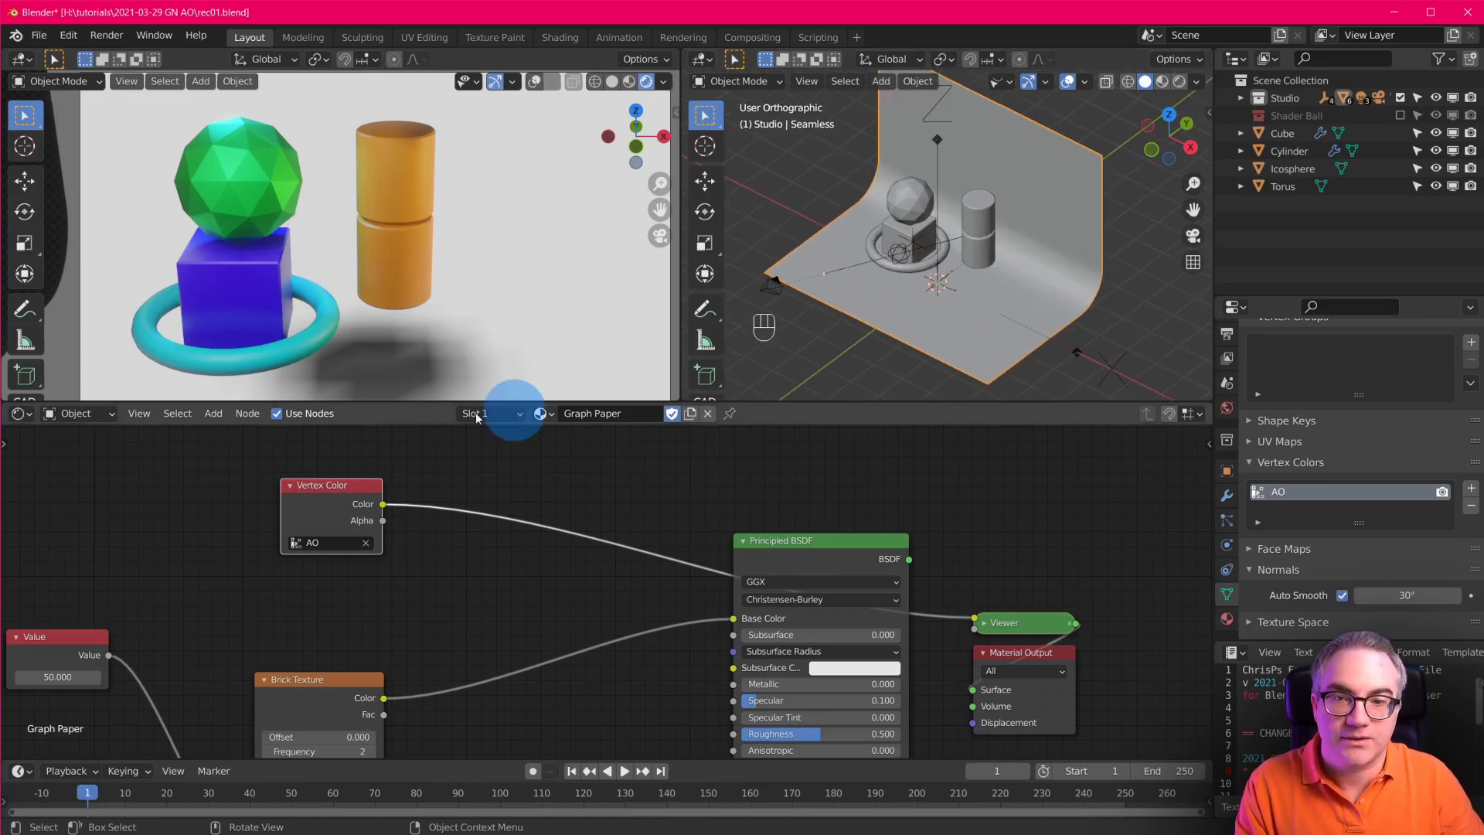
shift+middle_drag(504, 346, 493, 296)
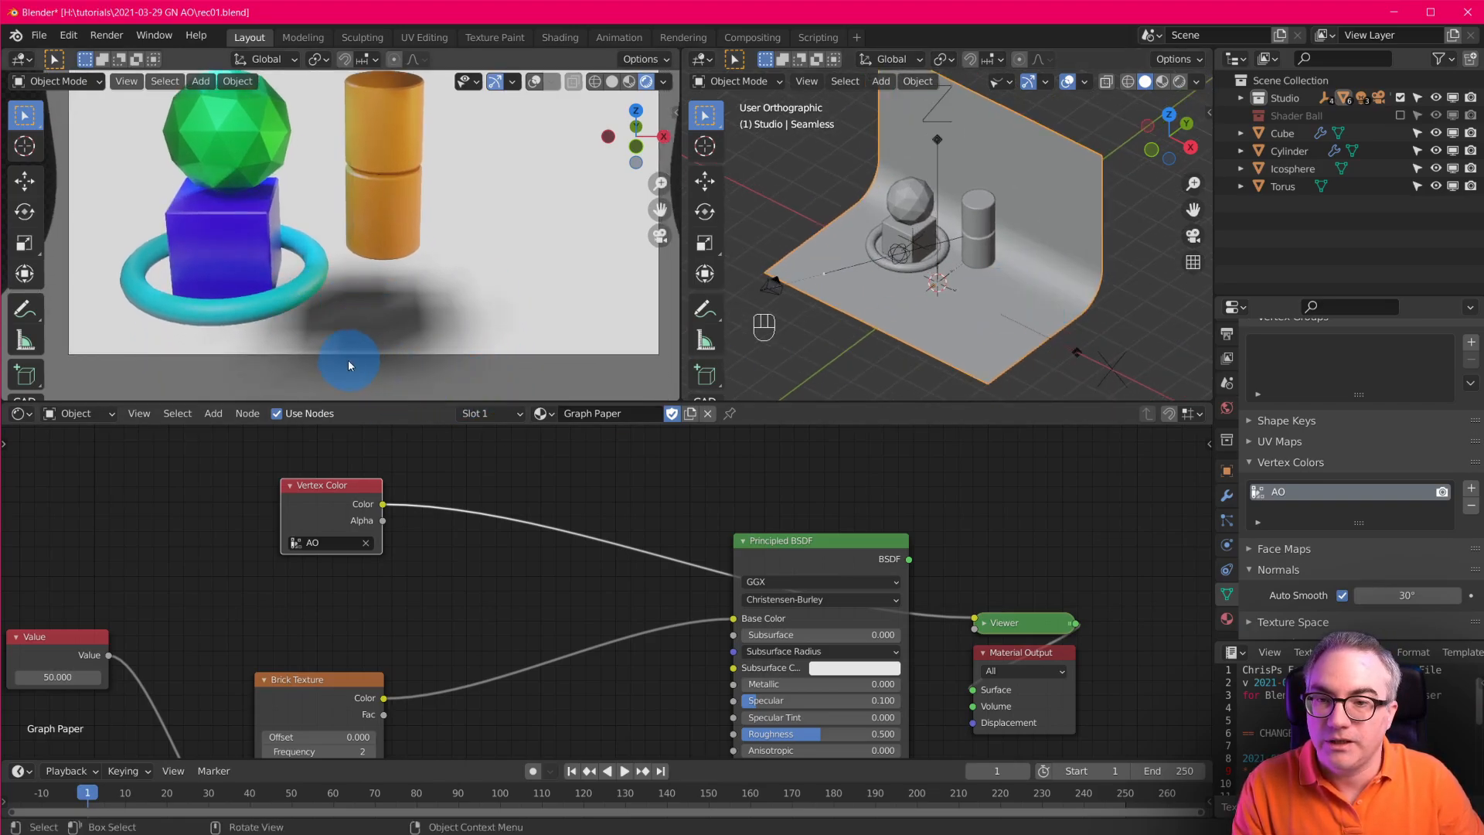
scroll(381, 320, up, 3)
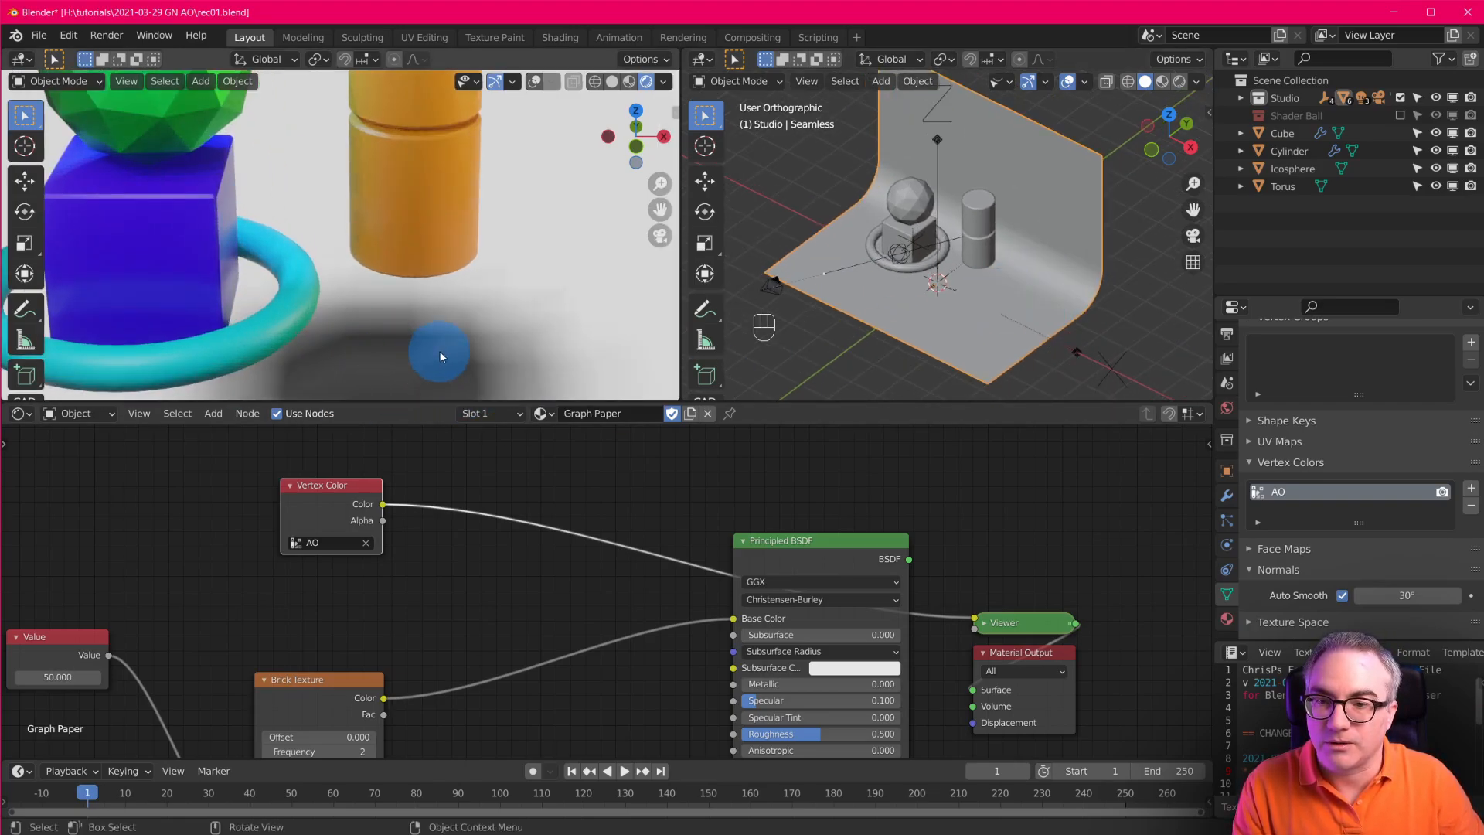
scroll(439, 350, down, 3)
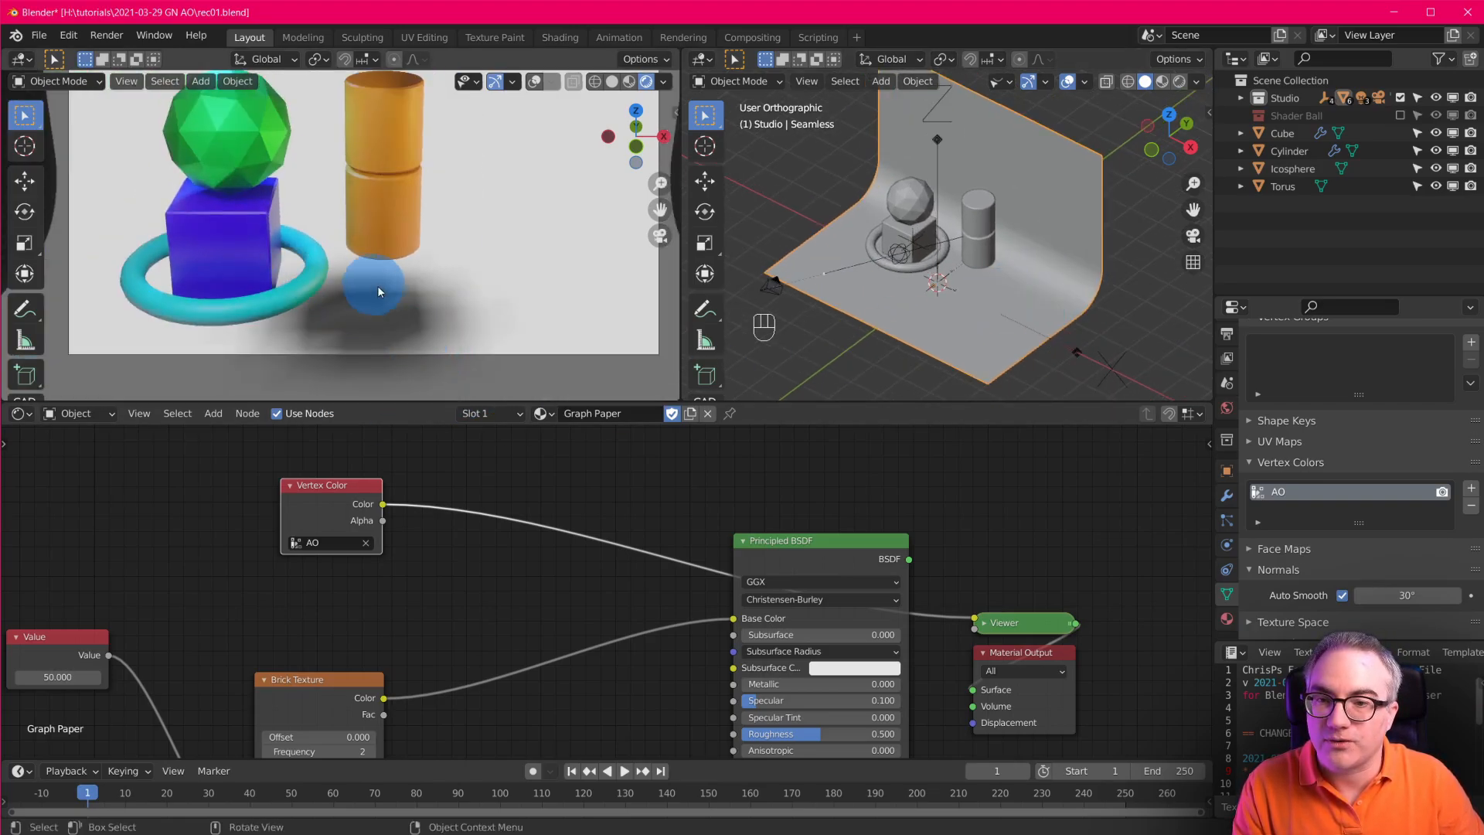
middle_drag(990, 294, 1078, 224)
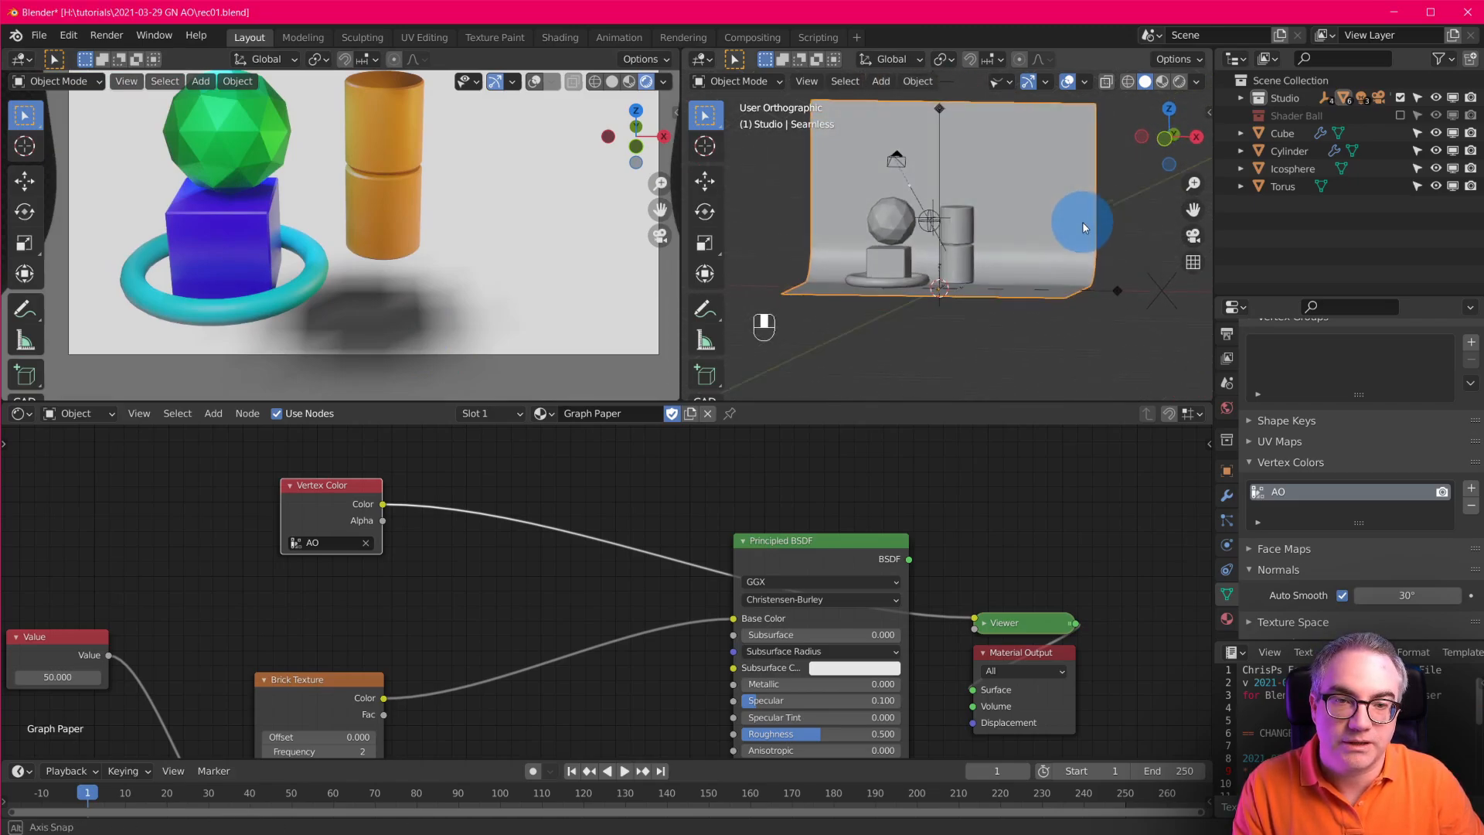
scroll(944, 298, up, 6)
mouse_move(1025, 339)
middle_down()
mouse_move(1017, 266)
mouse_move(1041, 373)
mouse_move(1025, 329)
middle_up()
middle_drag(1047, 385, 1003, 412)
Try moving the cylinder along the global X axis to check whether the shadow follows it.
click(966, 166)
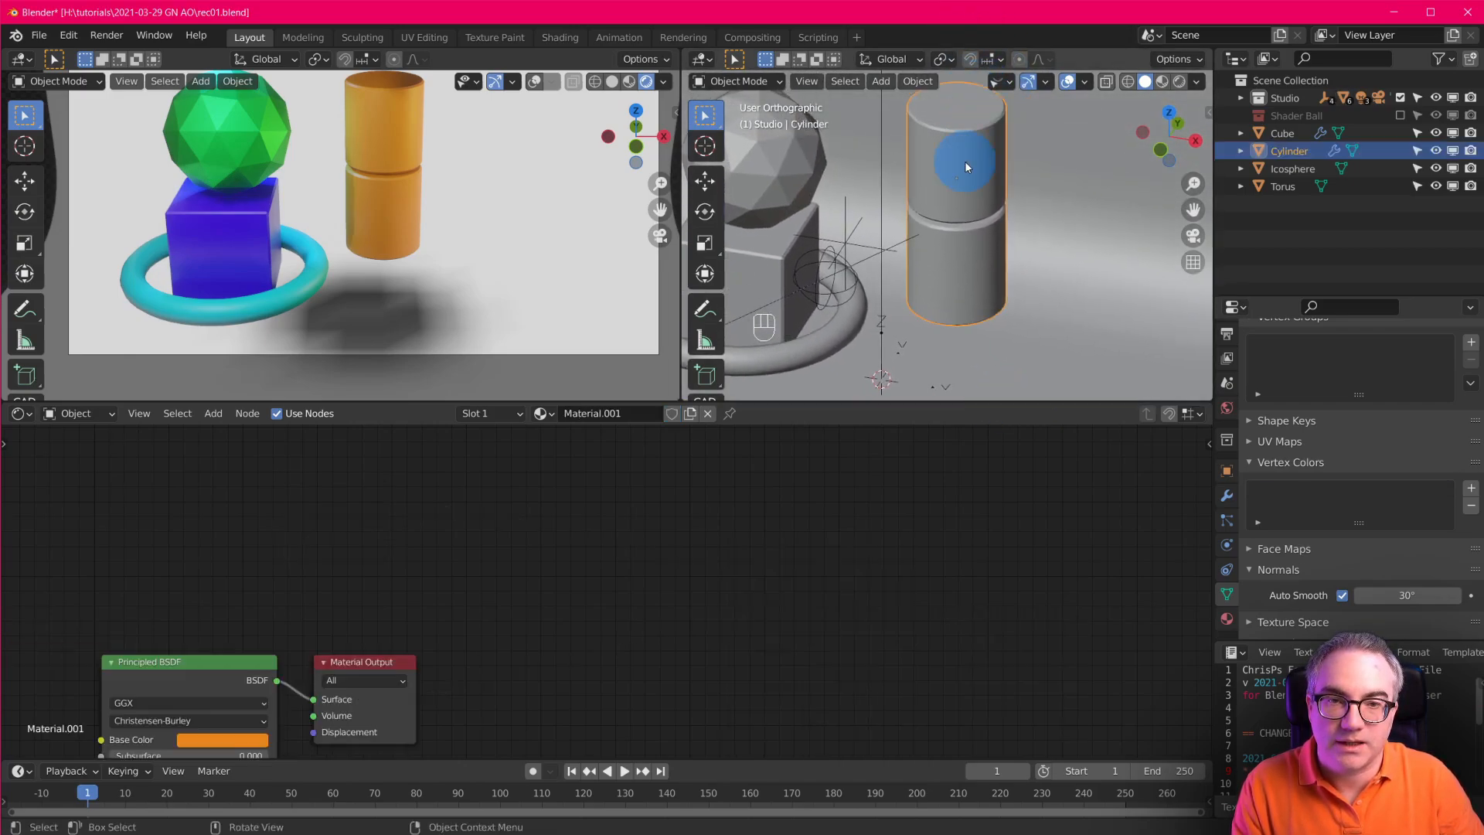
key(g)
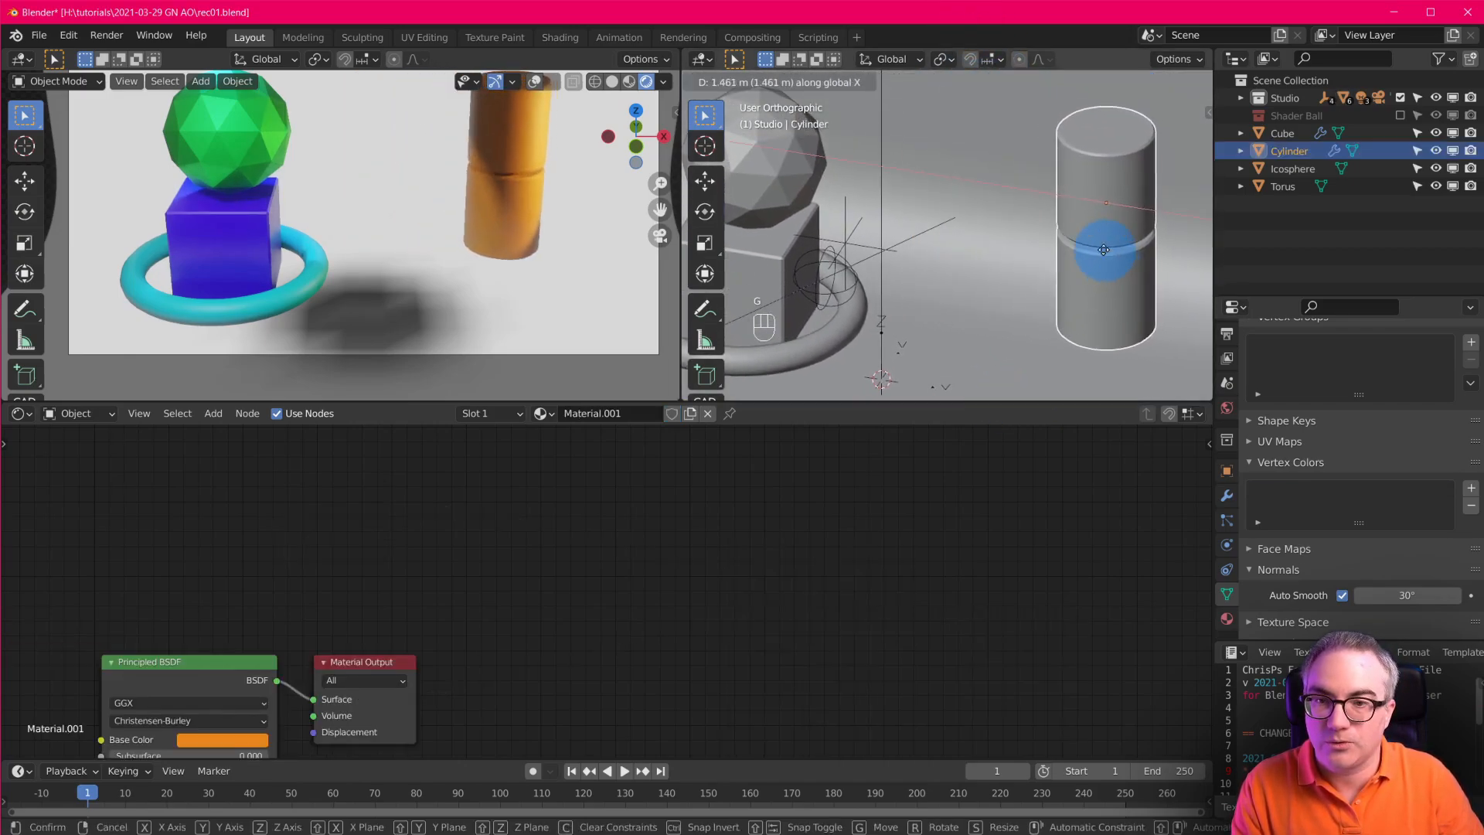
right_click(1037, 269)
scroll(935, 370, down, 1)
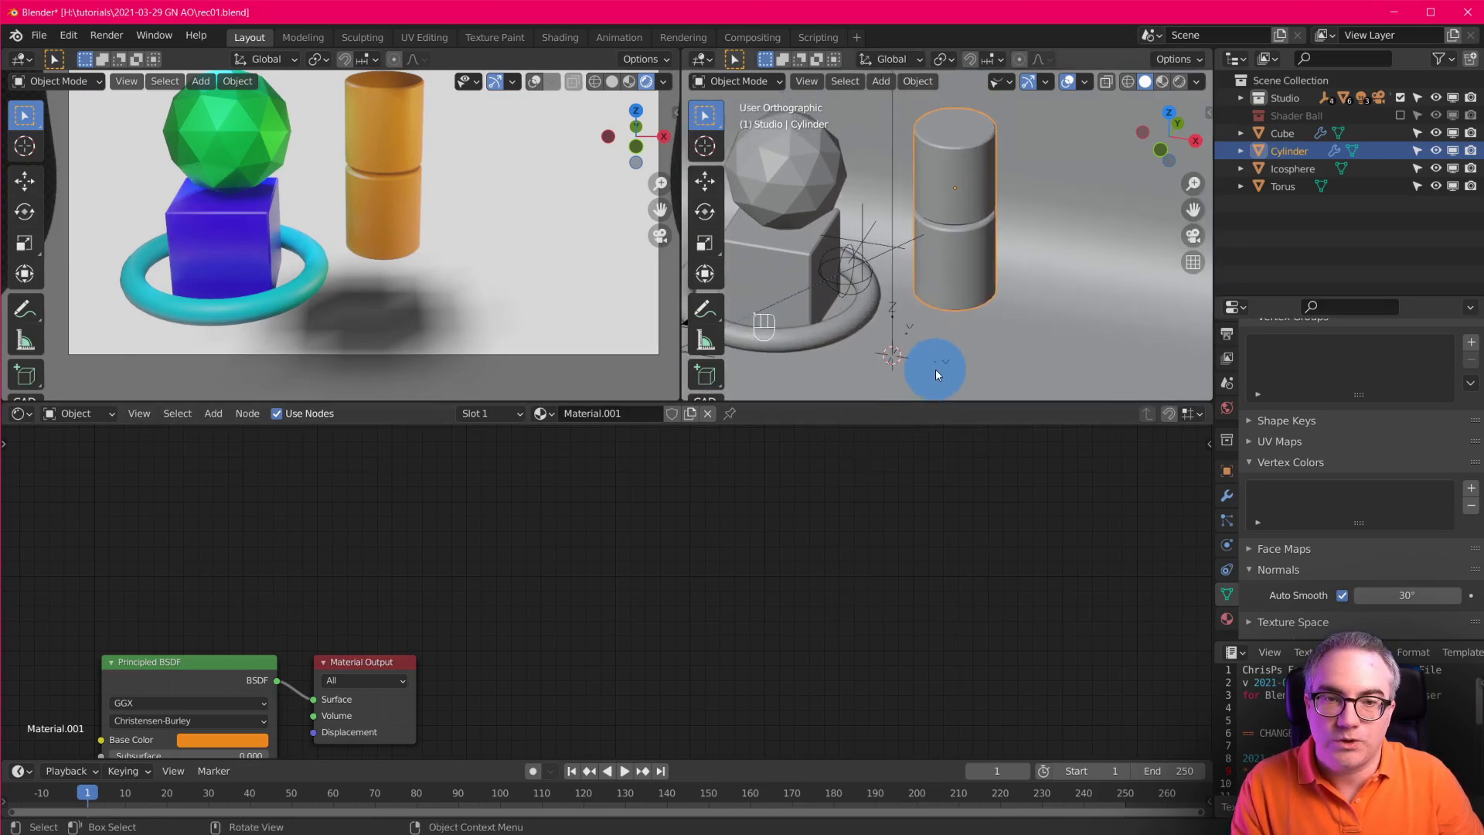
Reselect the Seamless backdrop and switch the shader node area to the Geometry Node Editor, framing its node tree.
click(1084, 346)
click(668, 702)
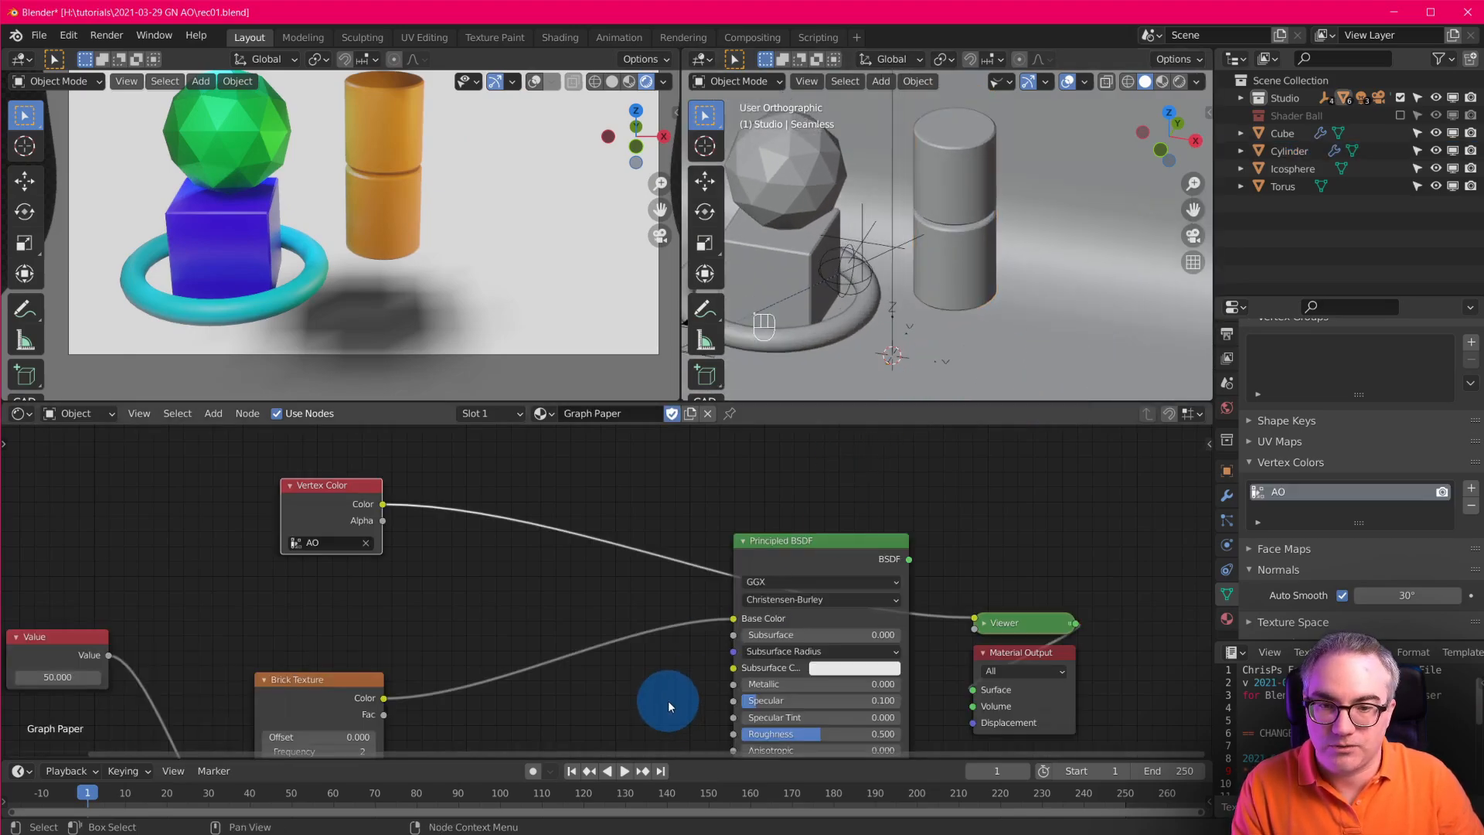
scroll(1043, 343, down, 4)
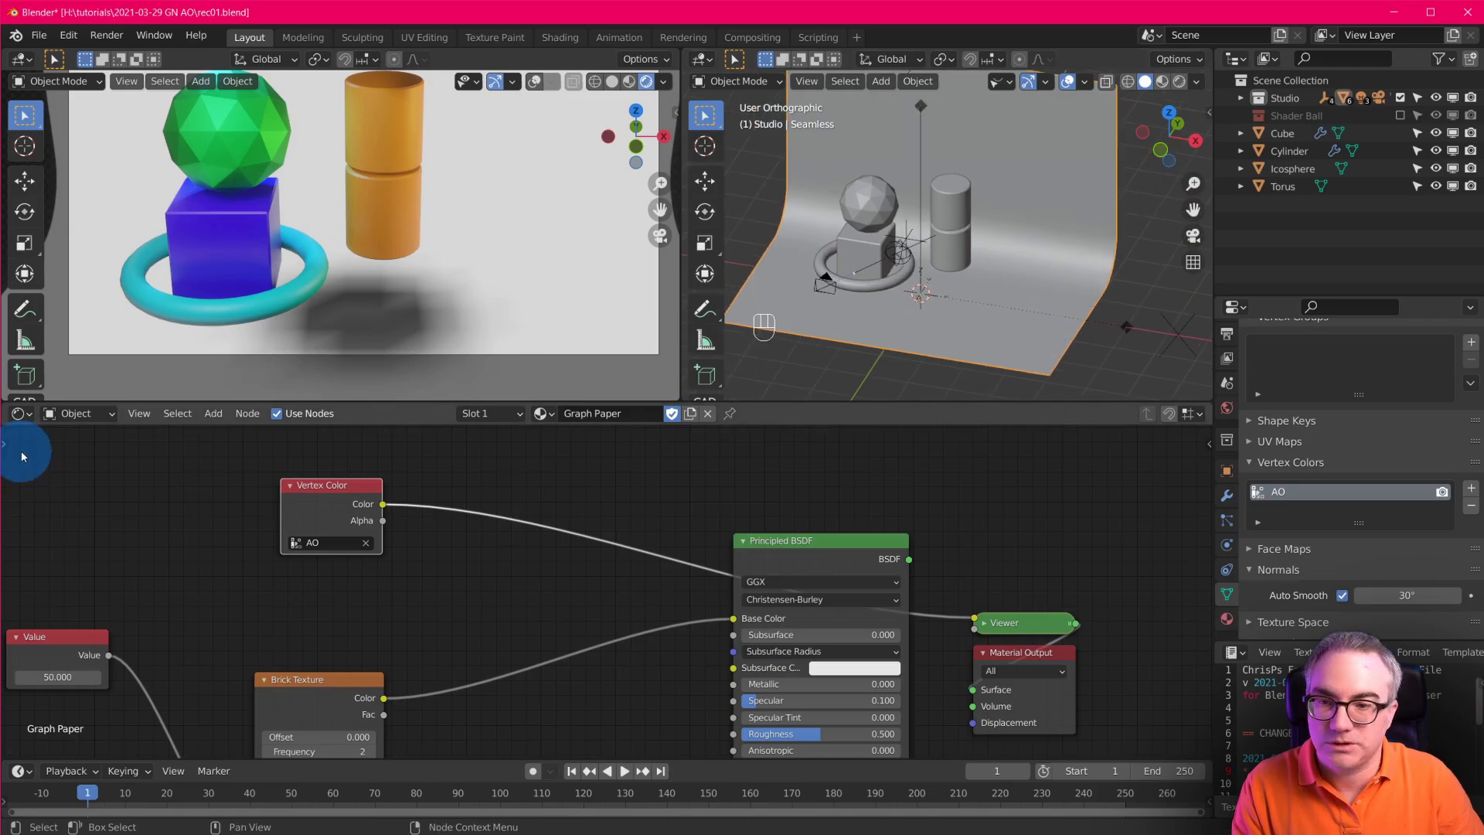
click(20, 414)
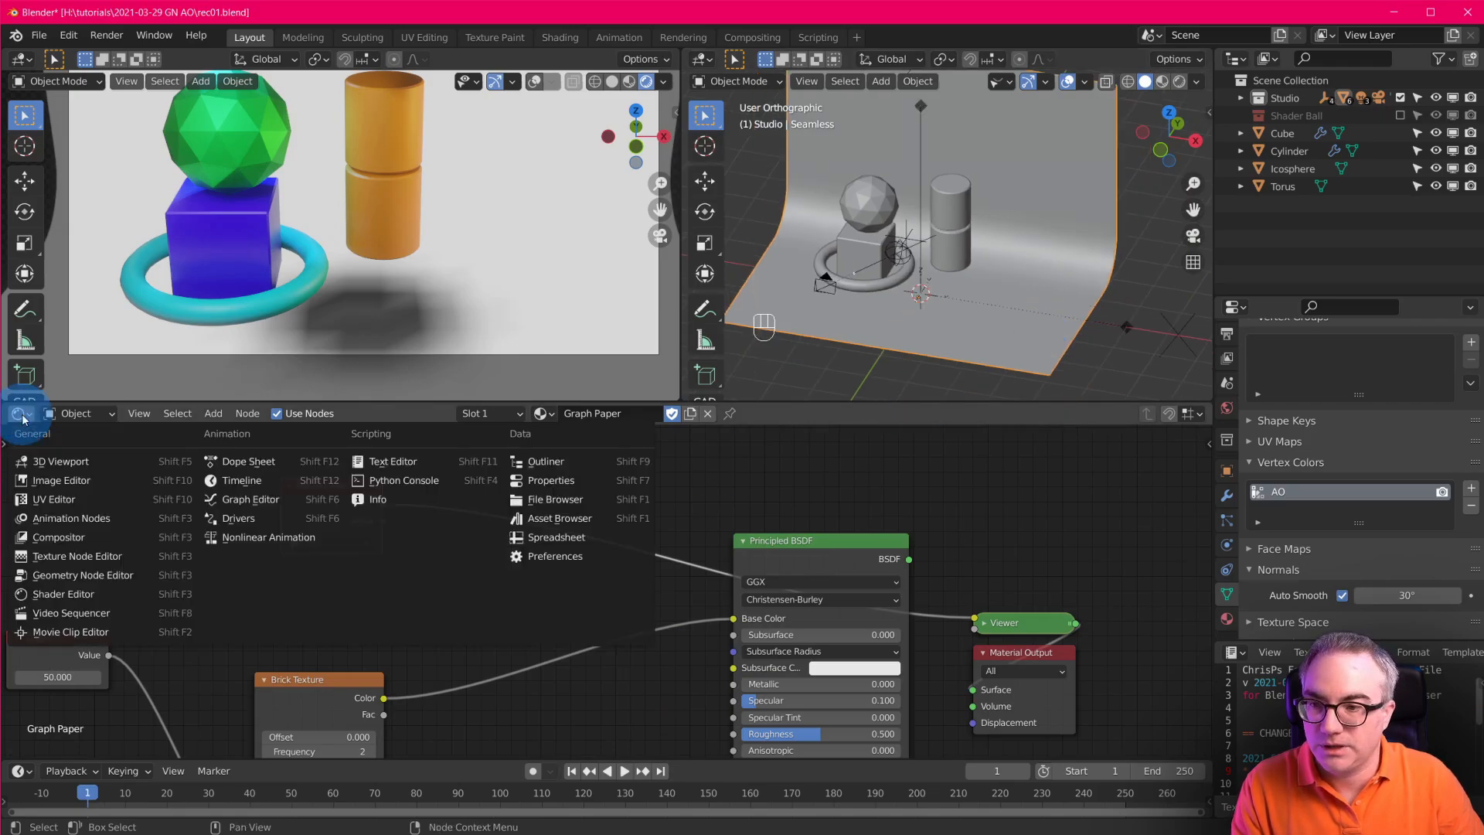
click(116, 575)
key(Home)
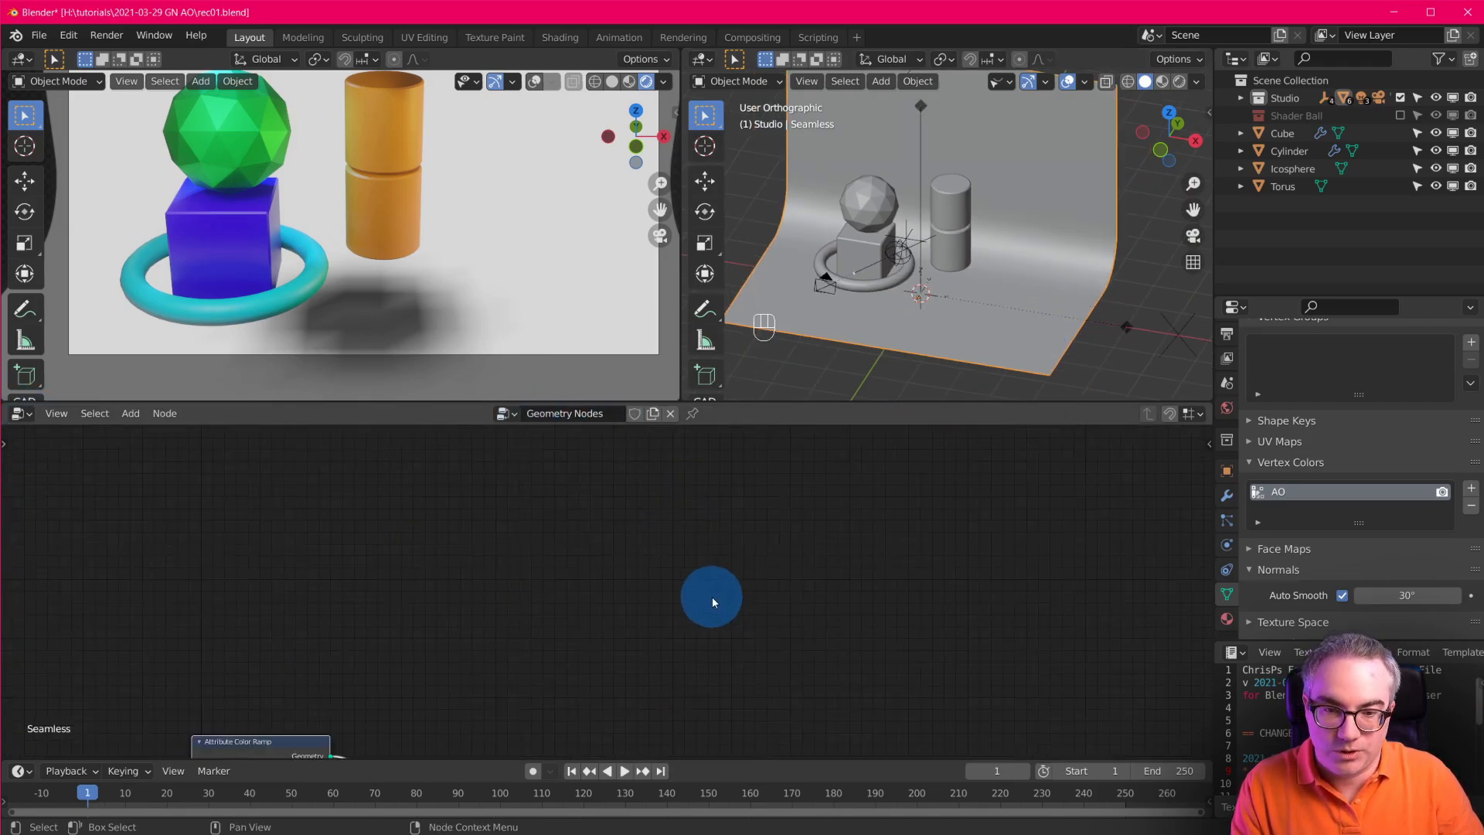
scroll(708, 657, up, 3)
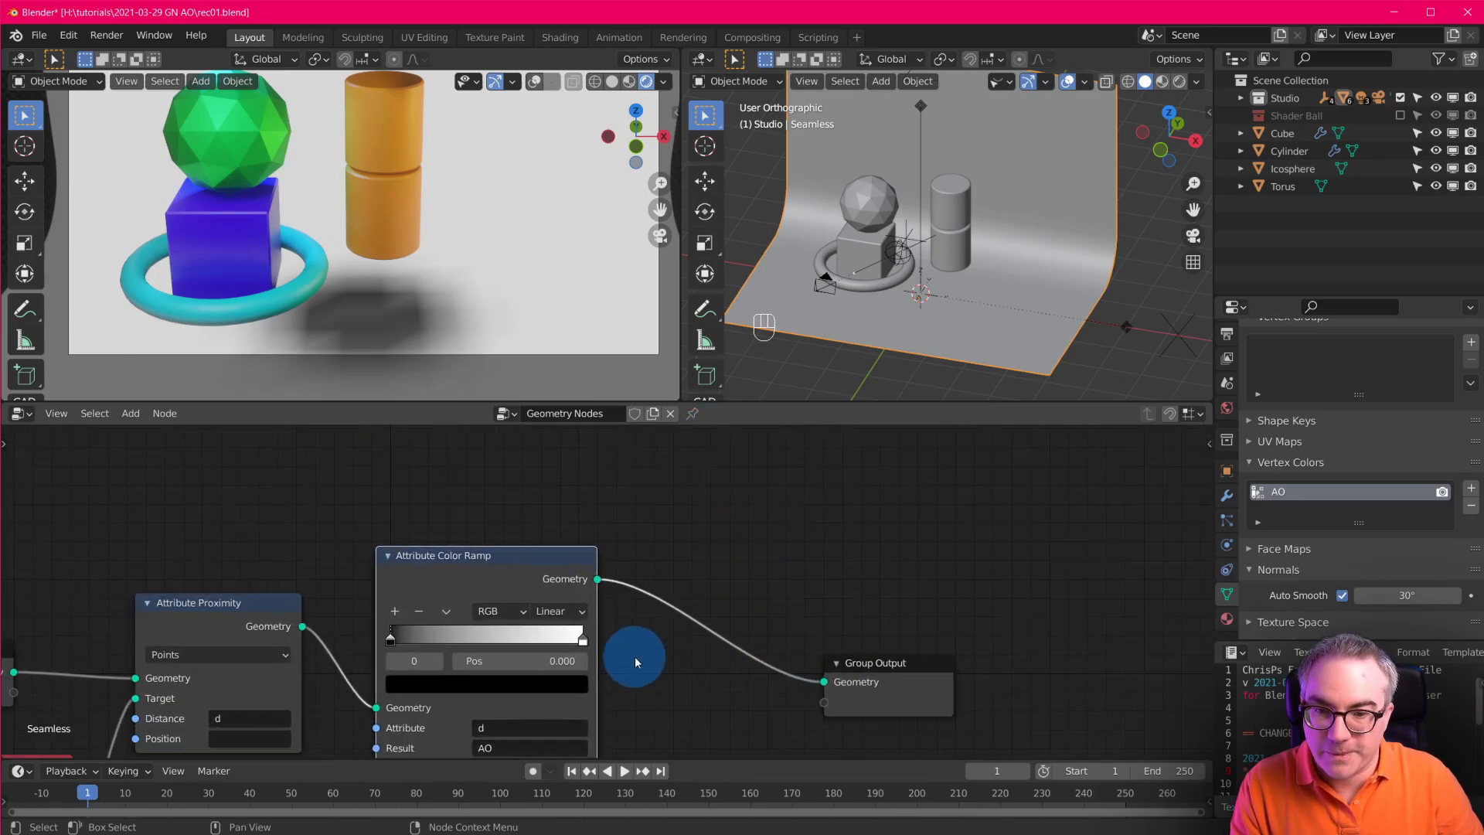
Try shifting the black and white stops of the Attribute Color Ramp while checking the shadow's falloff.
middle_drag(697, 662, 802, 590)
mouse_move(680, 587)
mouse_down()
mouse_move(480, 579)
mouse_move(680, 583)
mouse_up()
mouse_move(433, 584)
mouse_down()
mouse_move(613, 580)
mouse_move(421, 584)
mouse_up()
click(661, 586)
mouse_move(680, 583)
mouse_down()
mouse_move(497, 591)
mouse_move(680, 583)
mouse_up()
scroll(491, 326, up, 1)
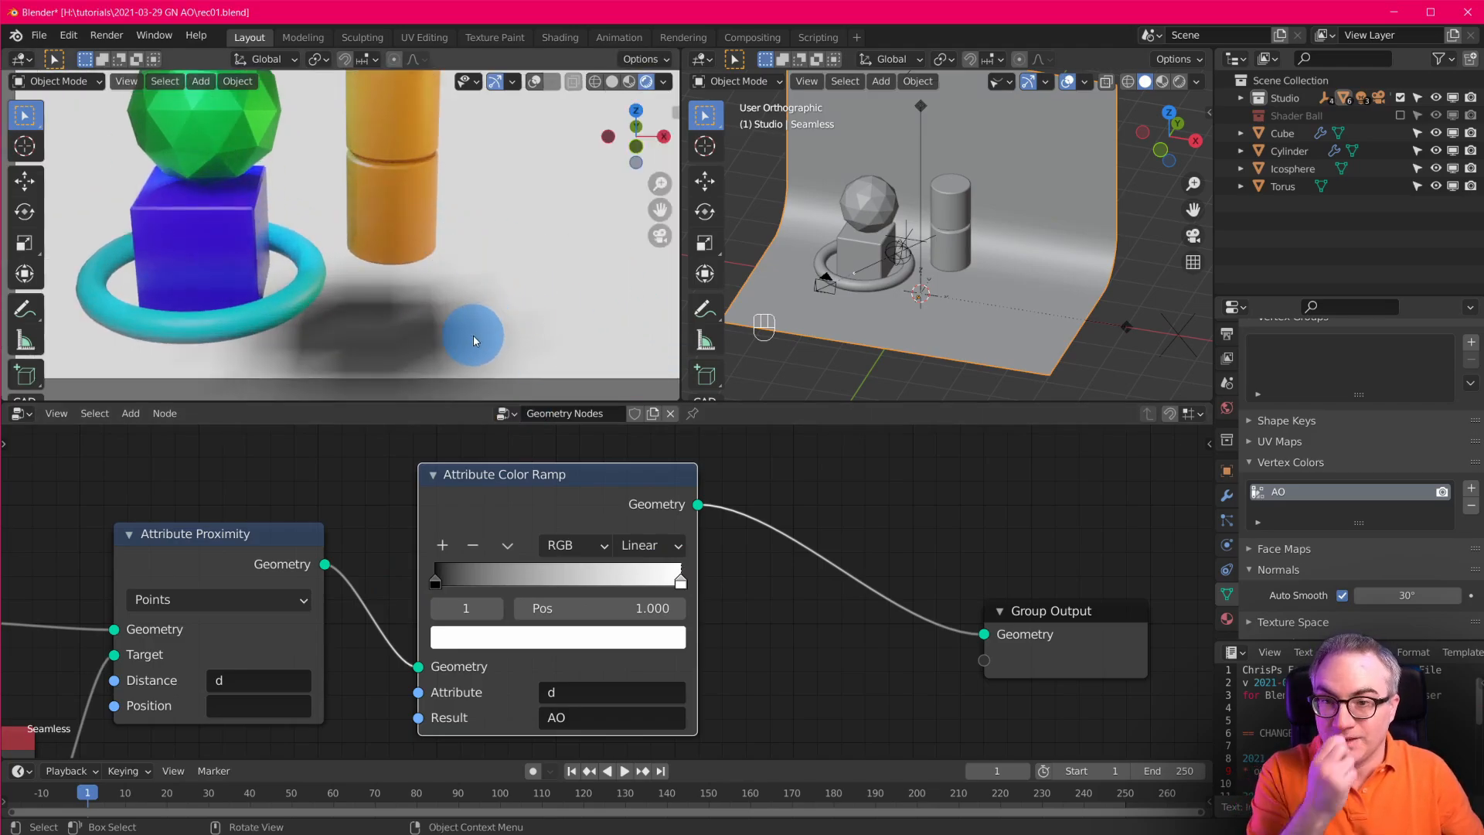
scroll(464, 326, down, 2)
scroll(437, 328, up, 1)
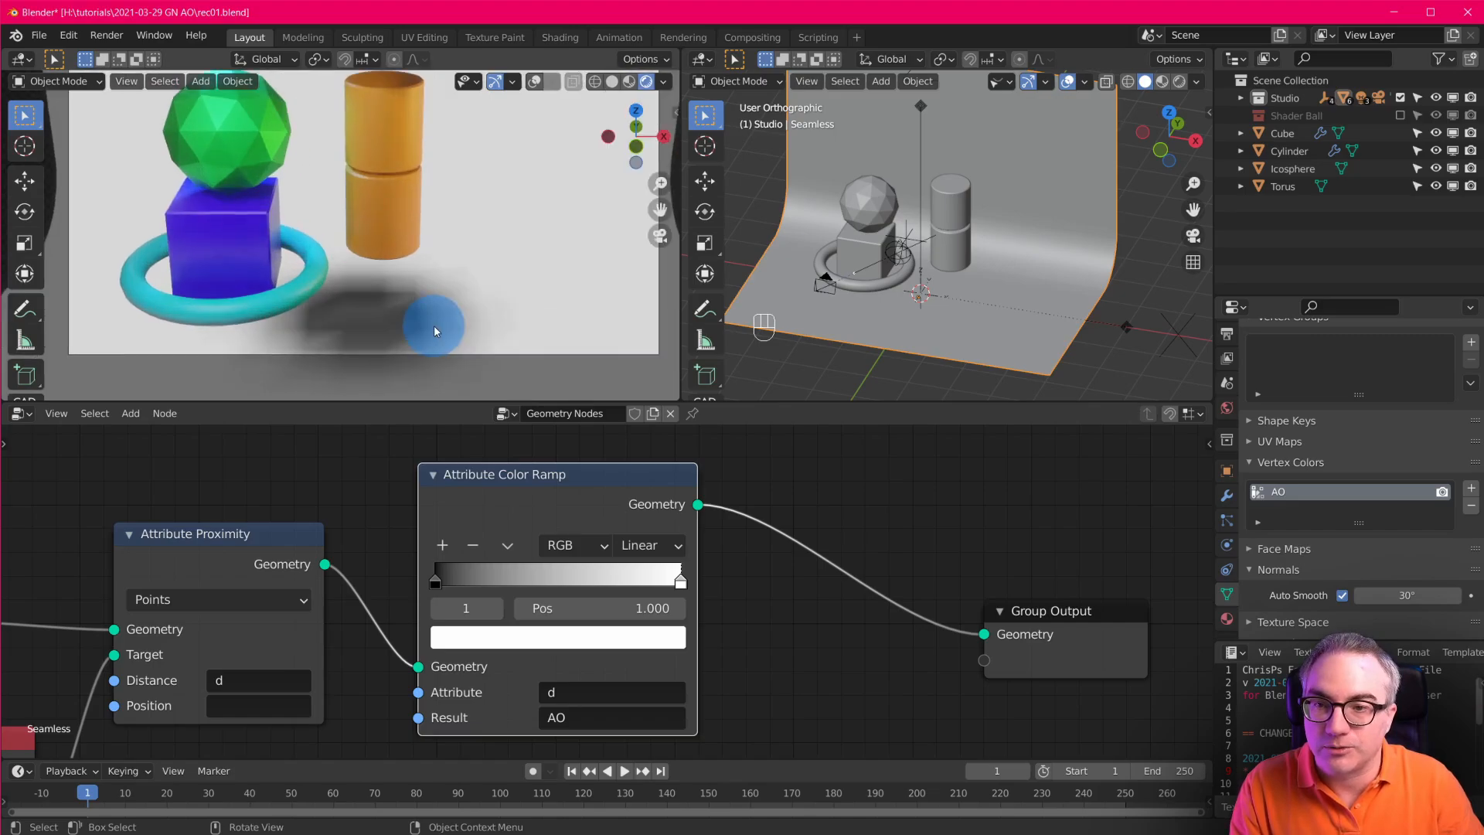
Make room beside Group Input, insert a Subdivide node between it and Attribute Proximity, and set its Level to 3.
middle_drag(718, 563, 525, 669)
drag(230, 629, 75, 535)
scroll(387, 578, down, 4)
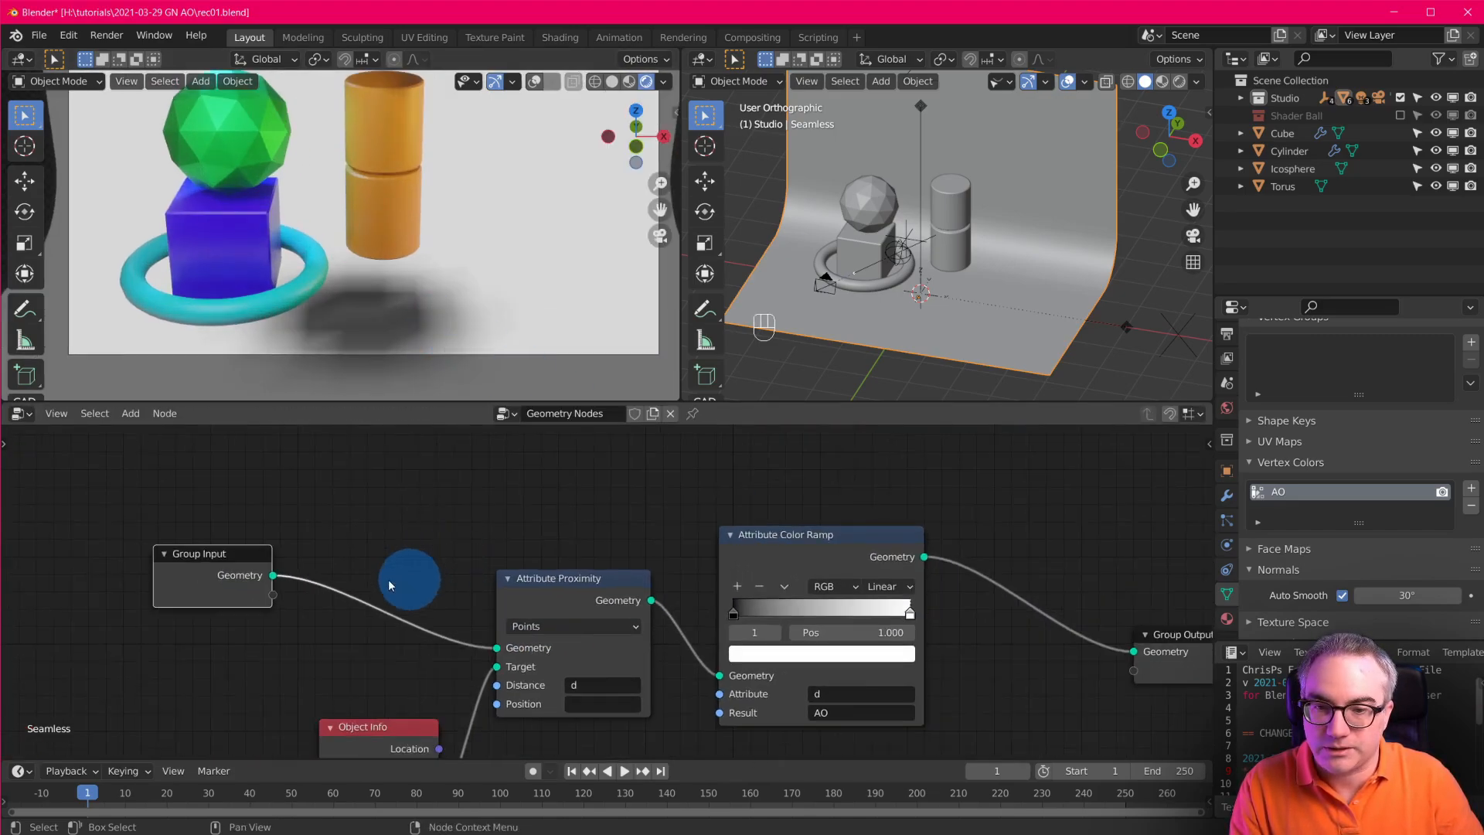
drag(225, 554, 149, 524)
key(shift+a)
mouse_move(335, 448)
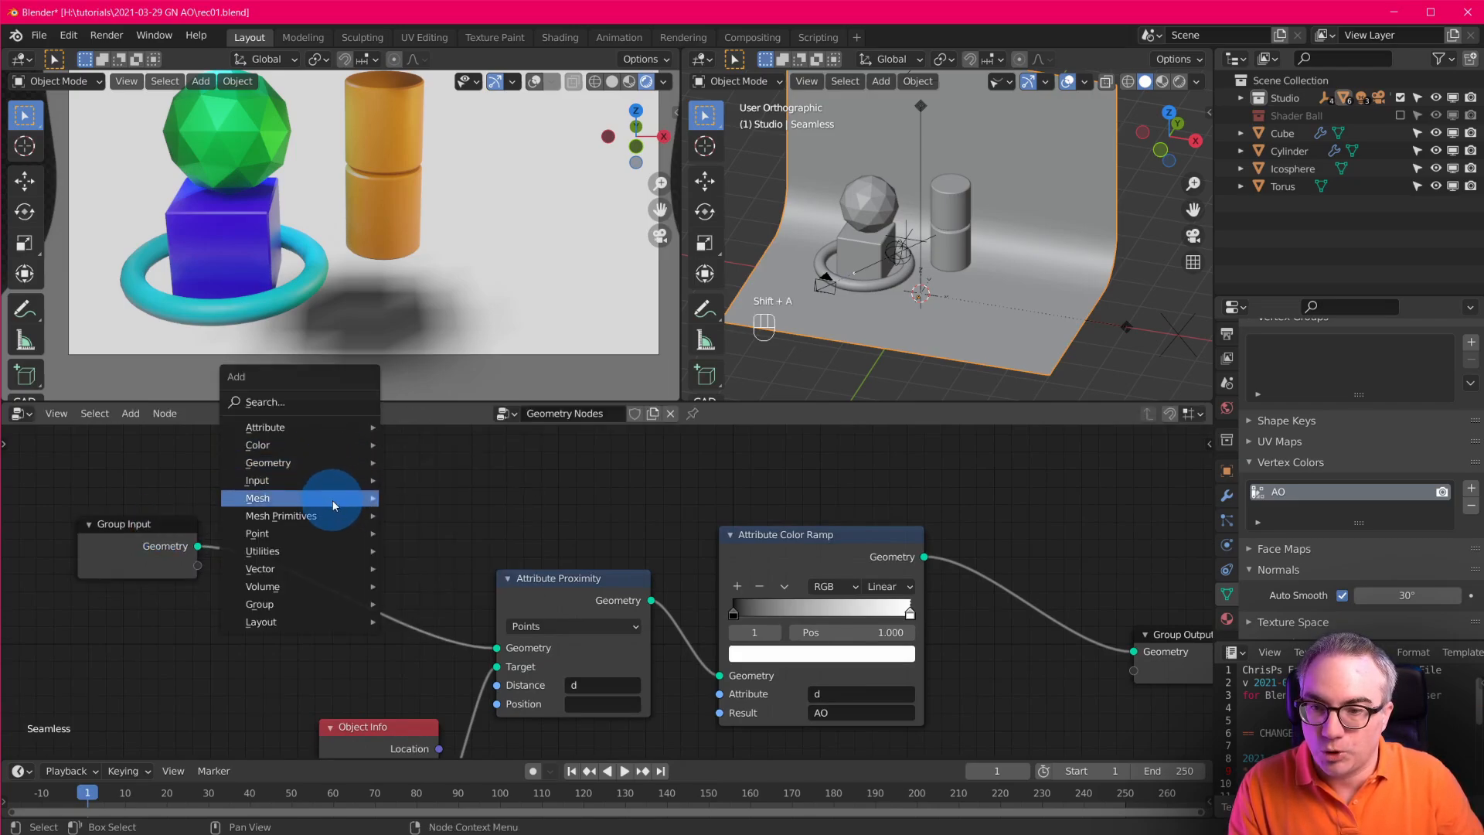
mouse_move(333, 505)
click(479, 534)
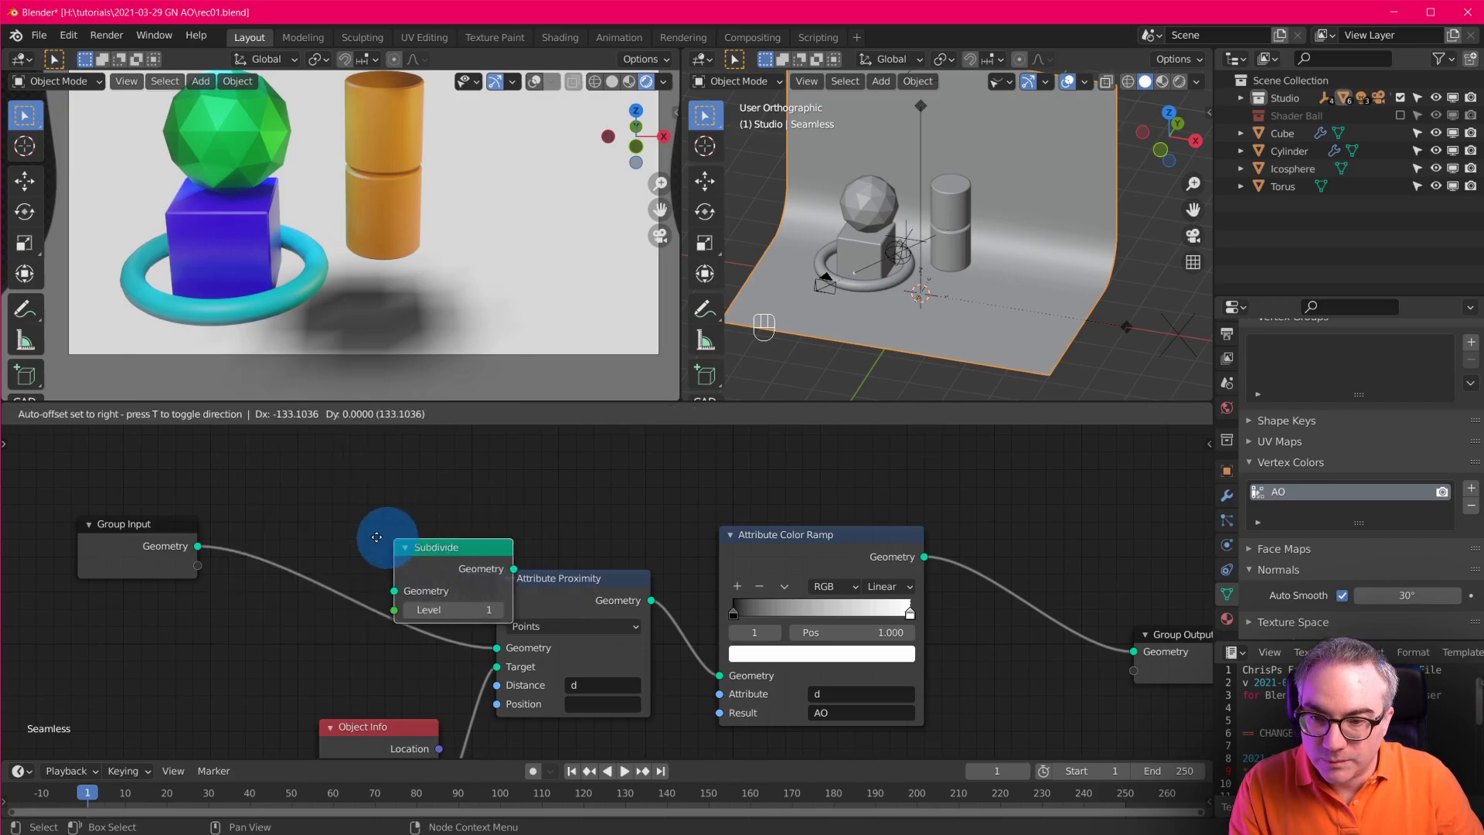
click(299, 530)
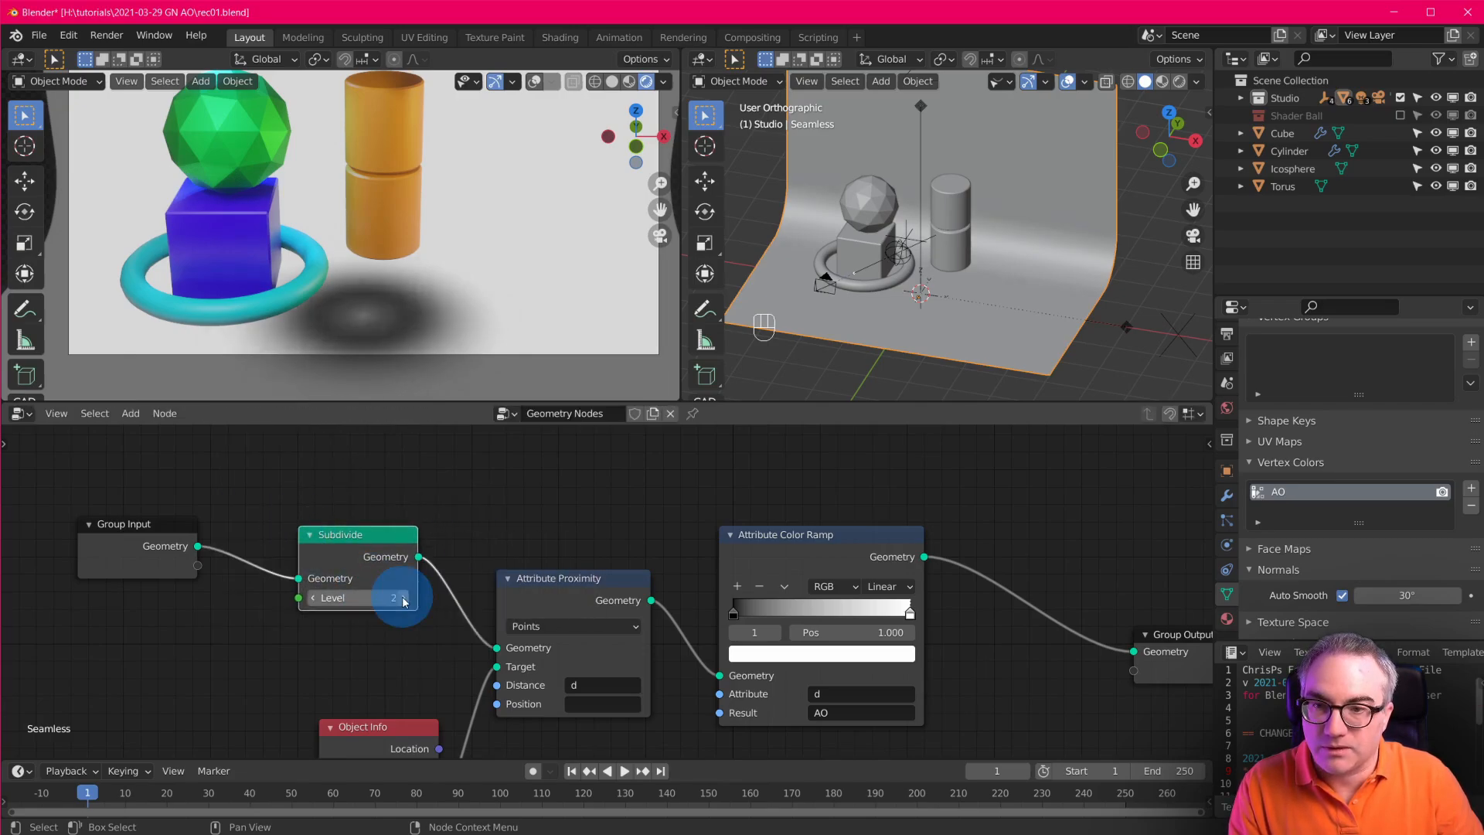
click(403, 602)
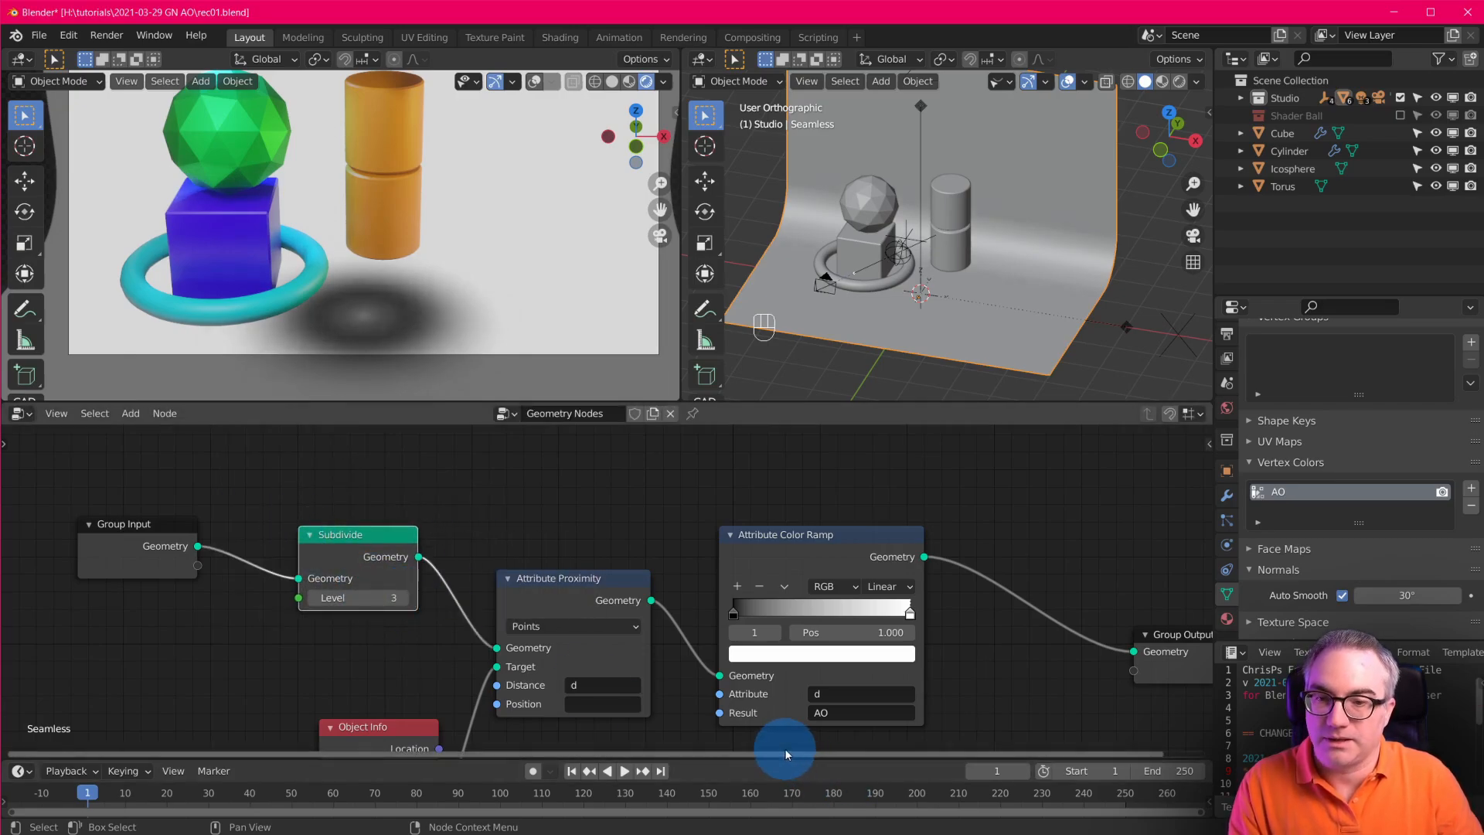
Inspect the subdivided shadow up close and try moving the cylinder freely to check whether the shadow follows.
scroll(402, 268, up, 3)
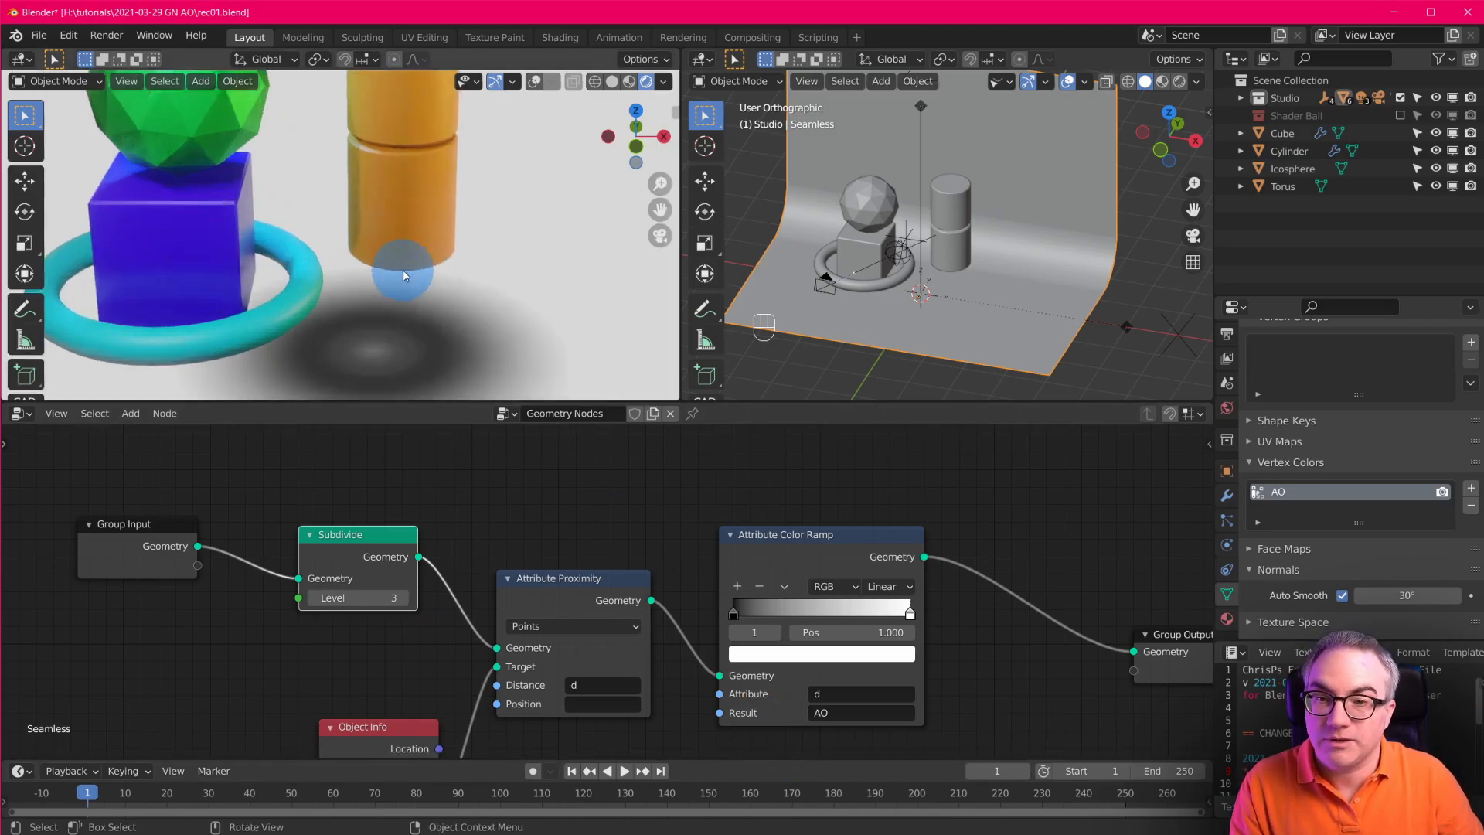
shift+middle_drag(494, 362, 513, 270)
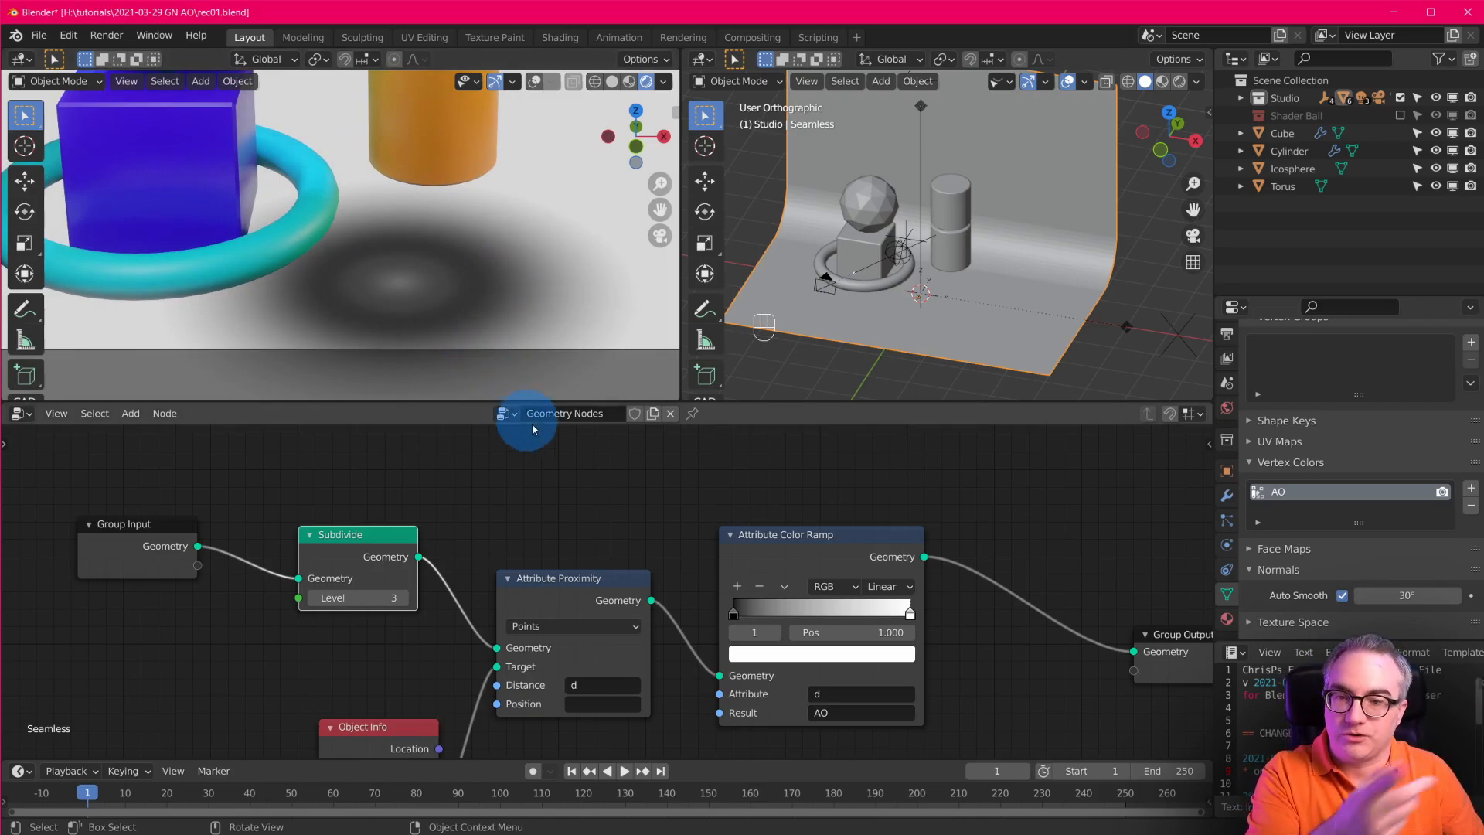
middle_drag(445, 323, 471, 318)
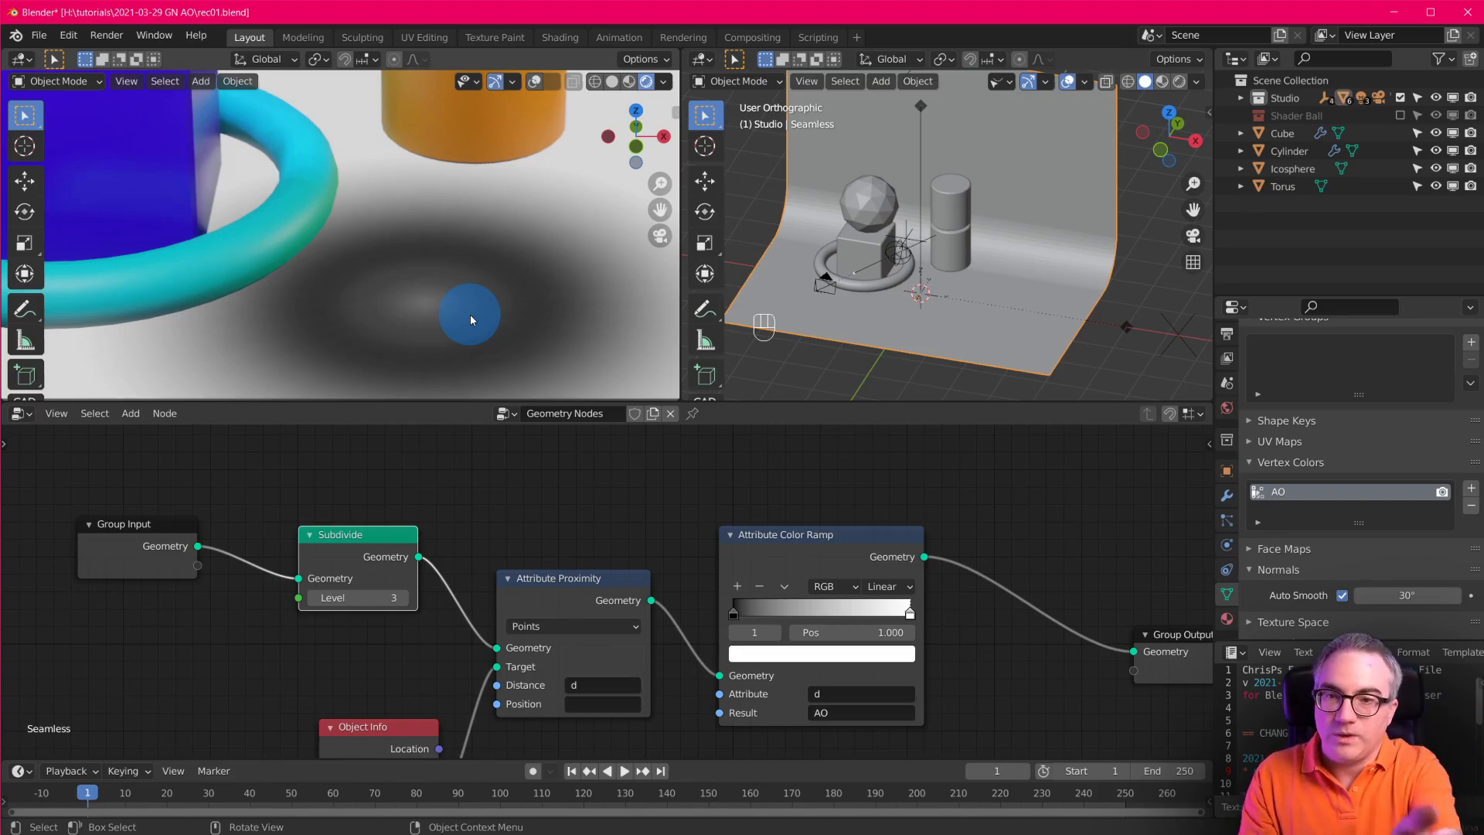
click(968, 226)
key(g)
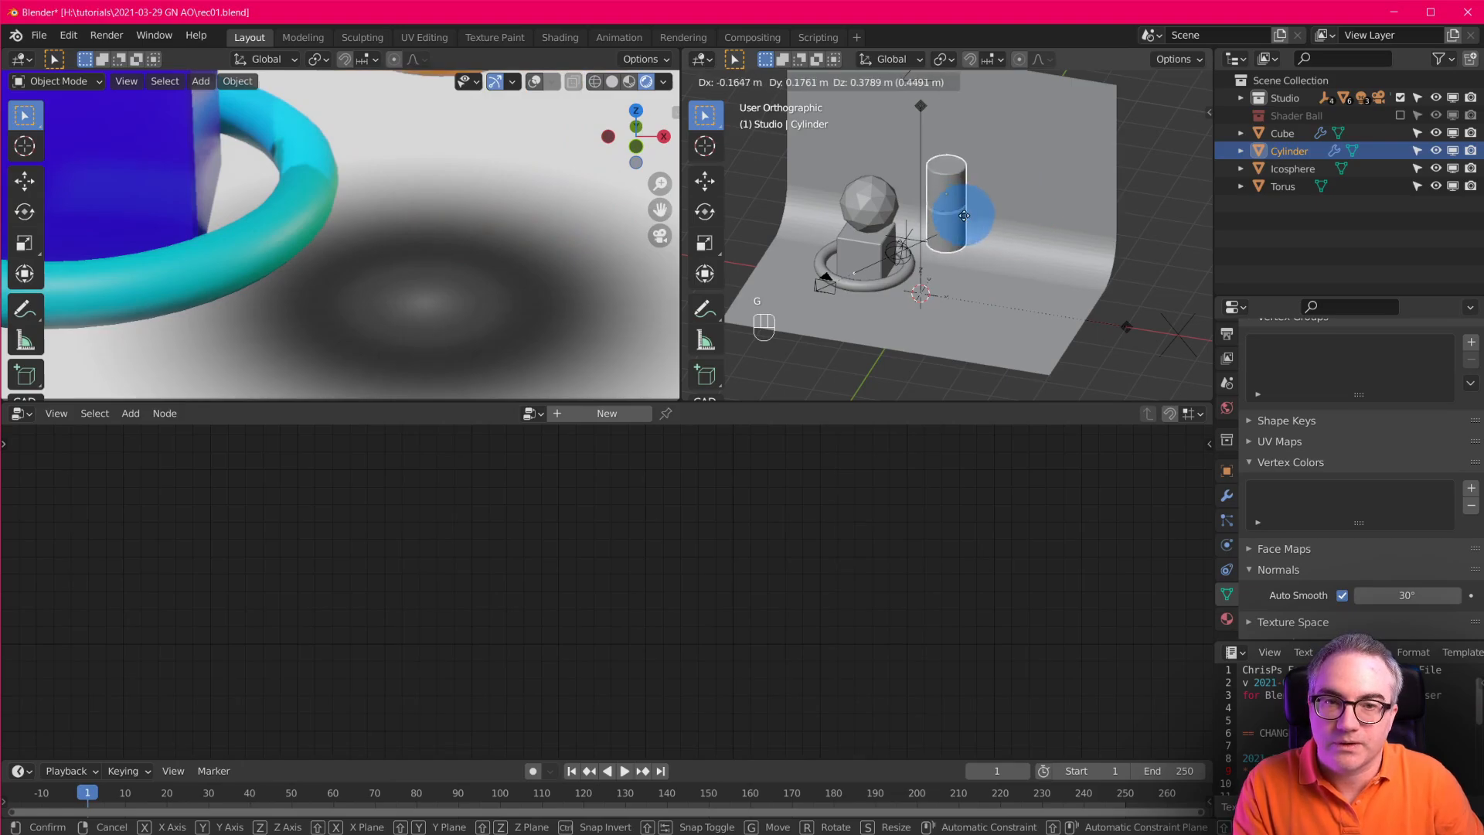
right_click(965, 219)
scroll(533, 298, down, 4)
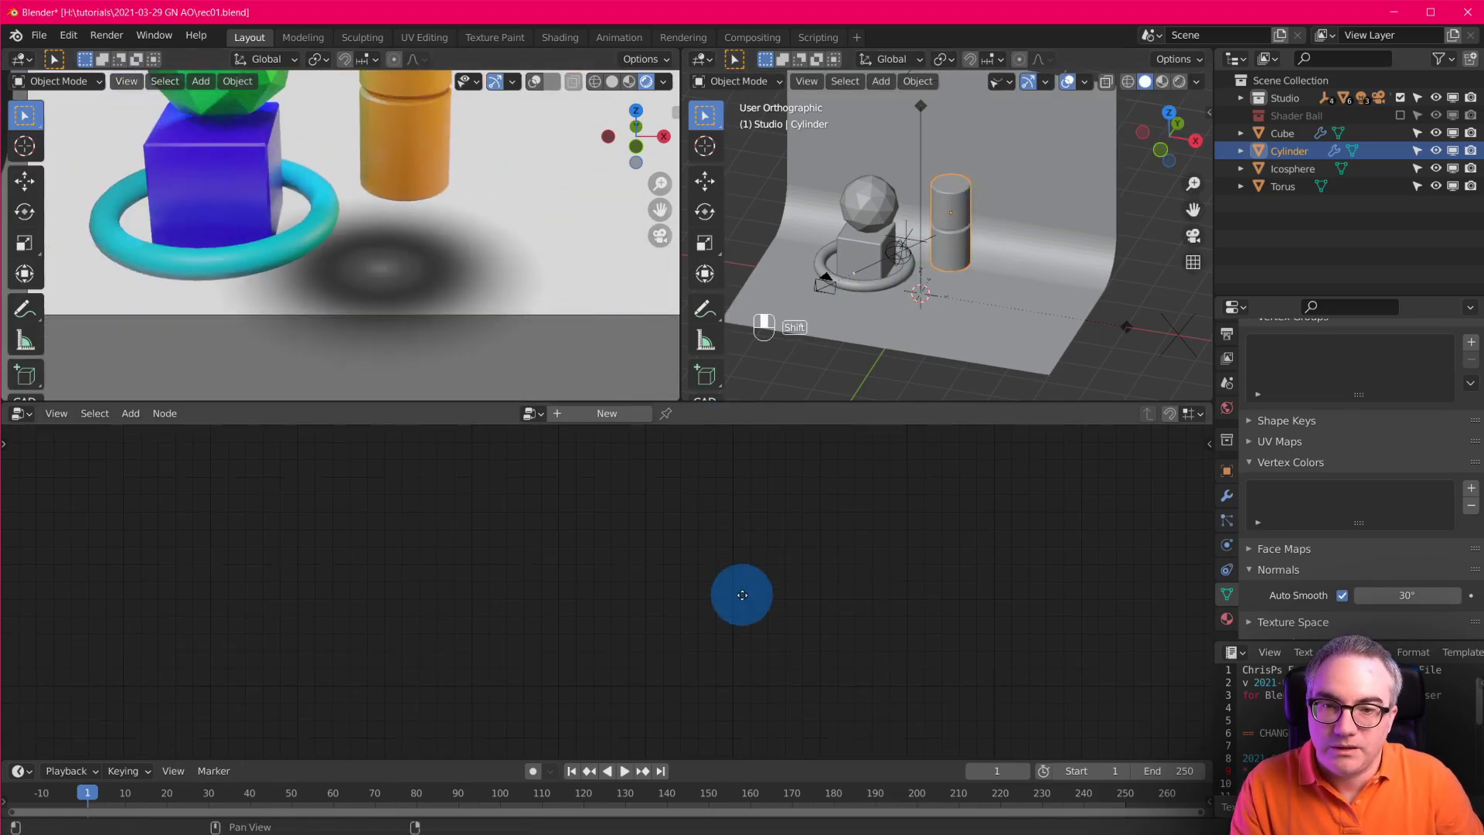
Reselect the backdrop and set its Object Info node for the Cylinder from Original to Relative space.
click(998, 309)
middle_drag(672, 688, 313, 651)
drag(299, 644, 248, 644)
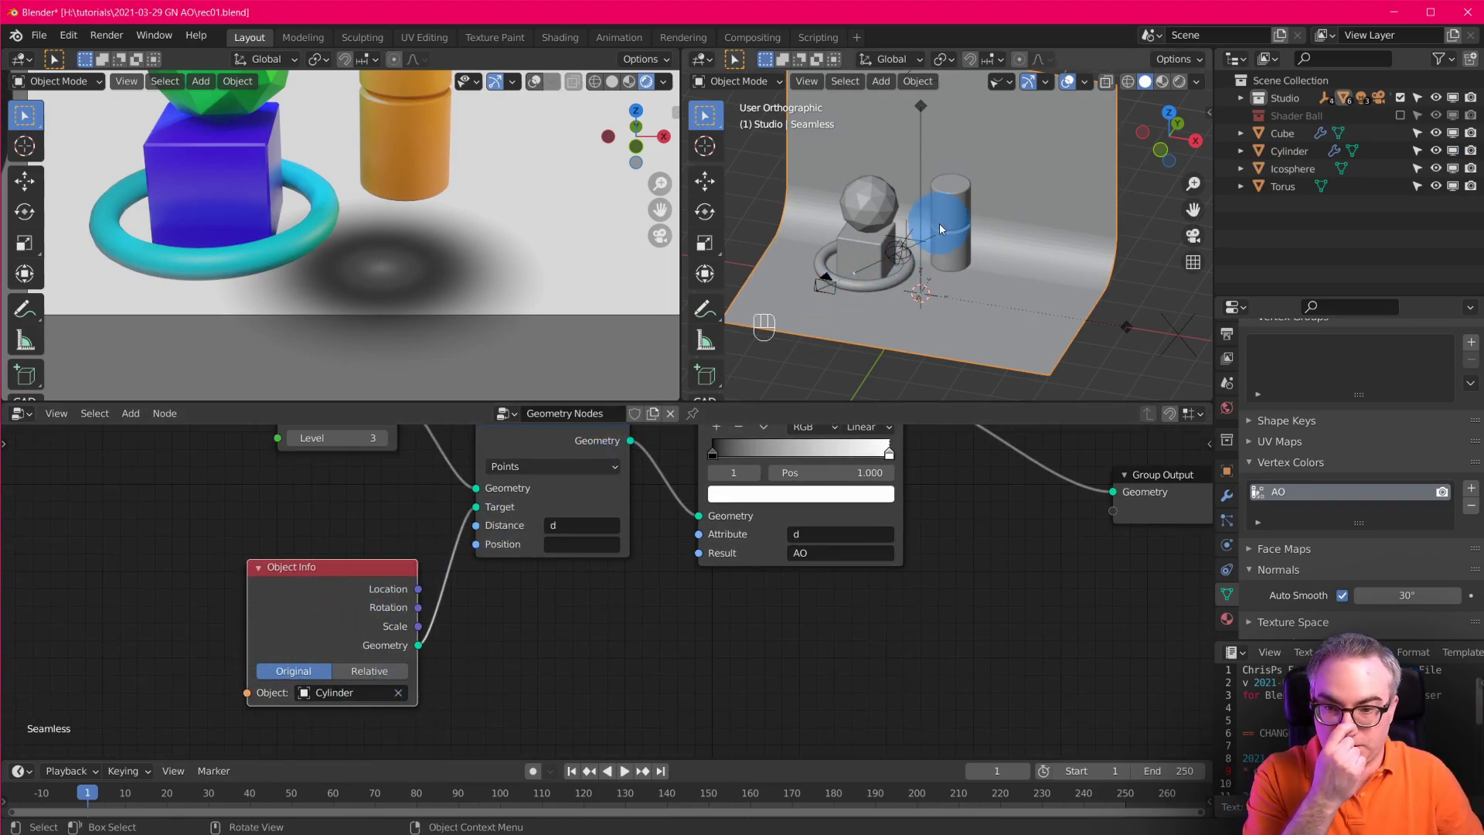
click(371, 671)
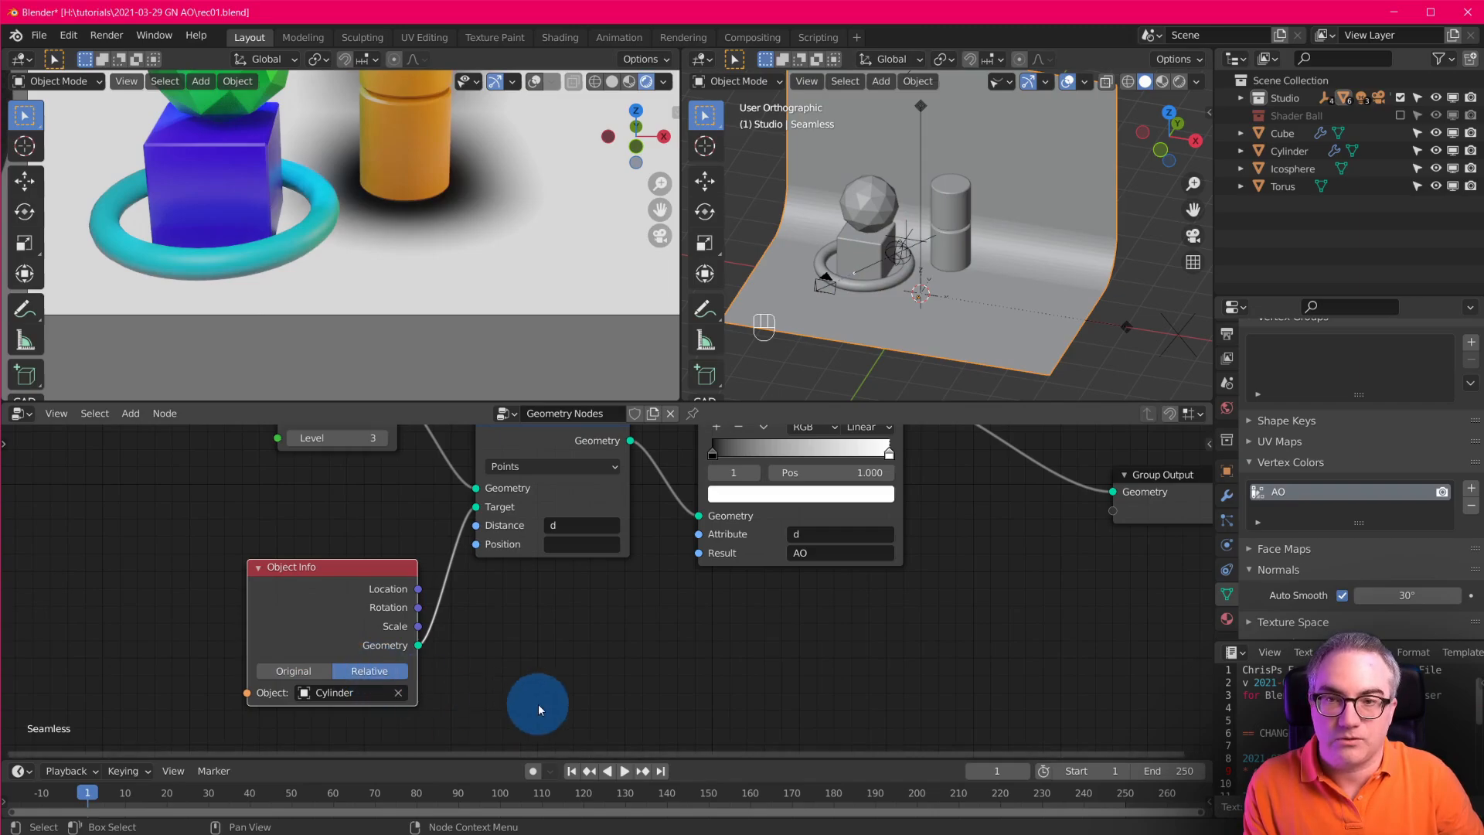
Move the cylinder to test the shadow, and reposition it in top view beside the torus on the backdrop floor.
click(957, 229)
key(g)
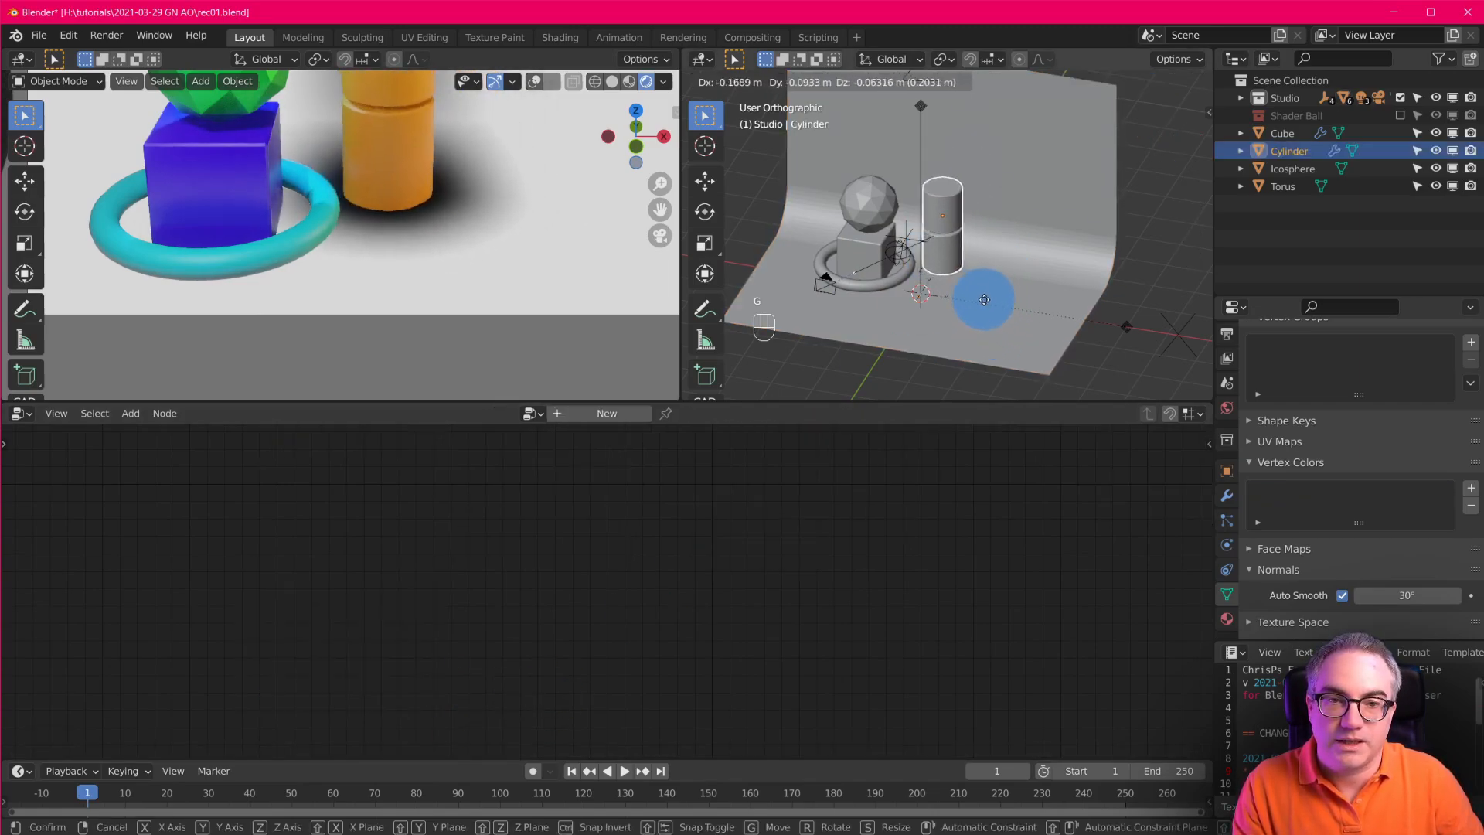
click(984, 303)
key(KP_7)
key(g)
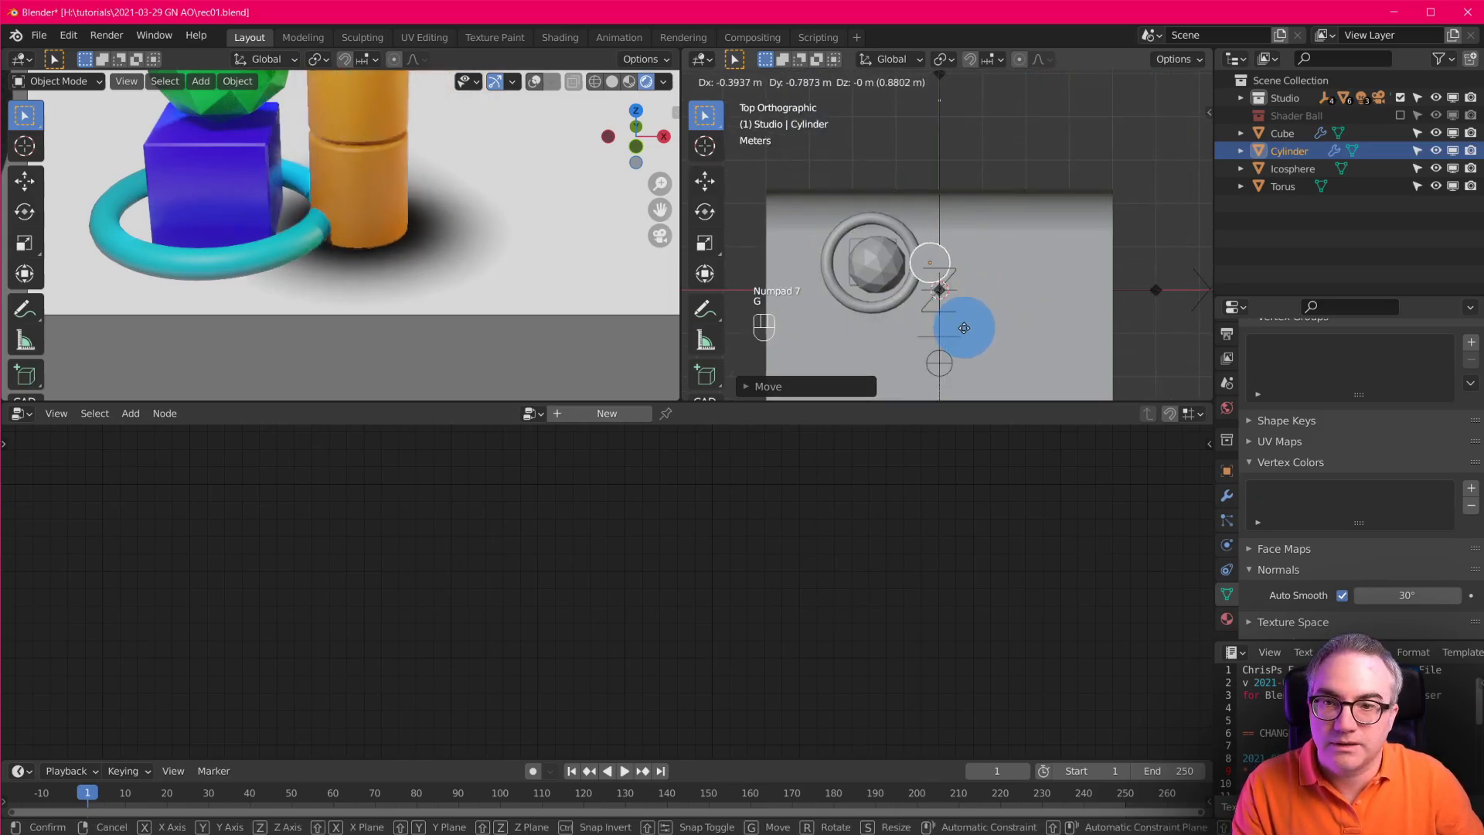
click(993, 304)
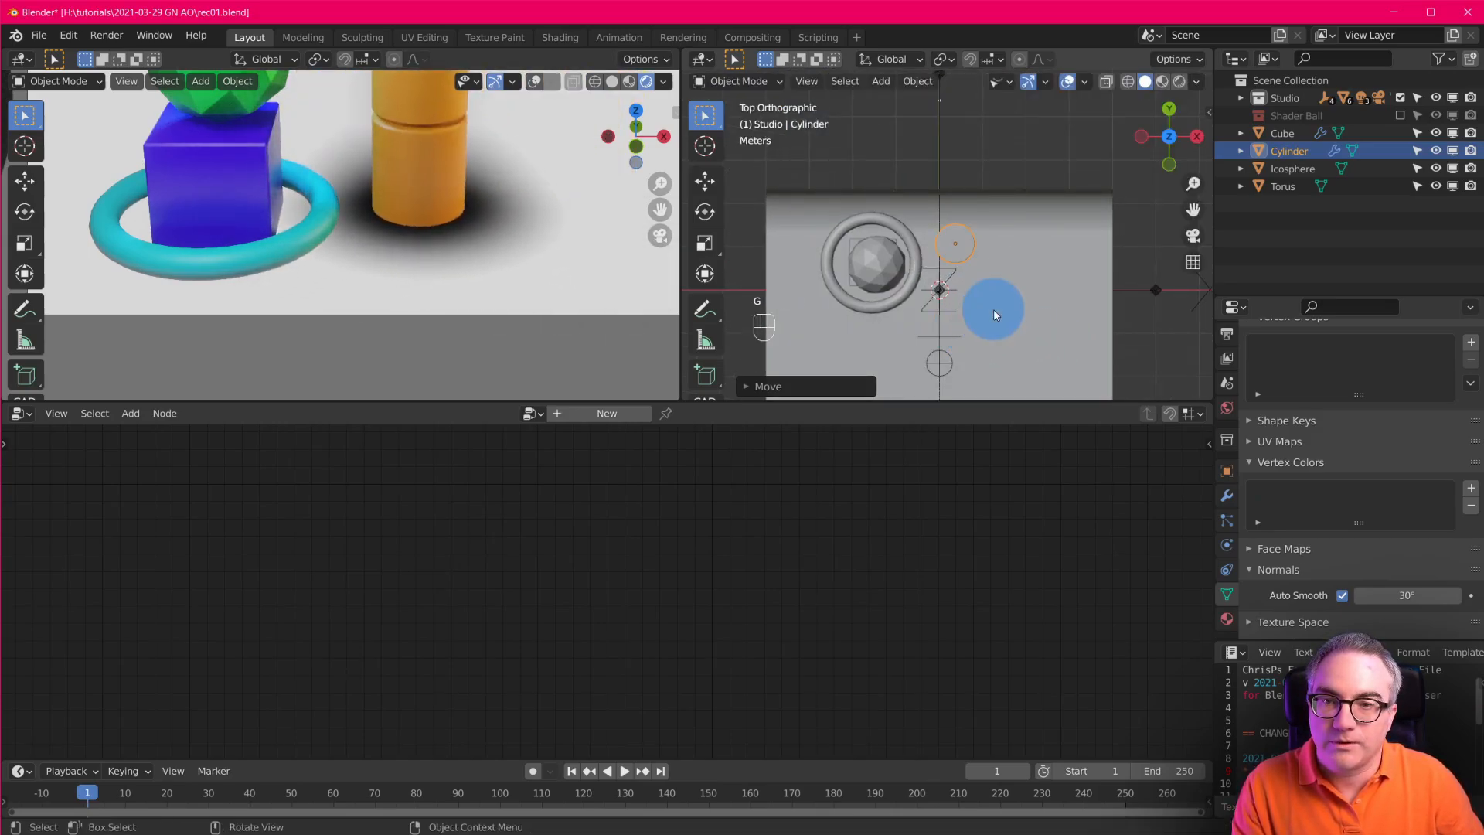
Move the cylinder about 0.65 m along Y toward the backdrop's rear wall and inspect the shadow around it.
shift+middle_drag(417, 277, 404, 105)
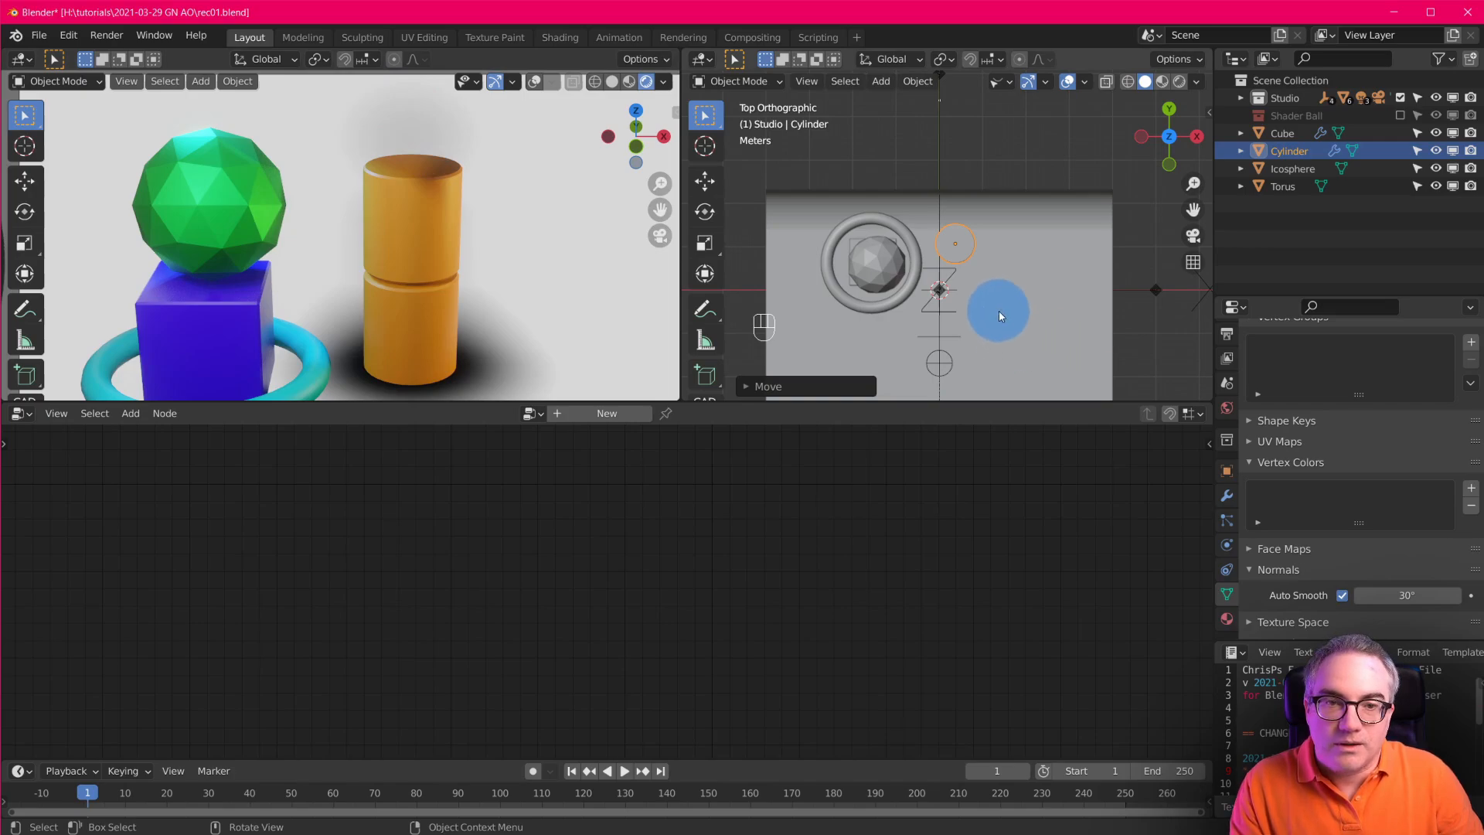
scroll(1023, 284, up, 3)
key(g)
key(y)
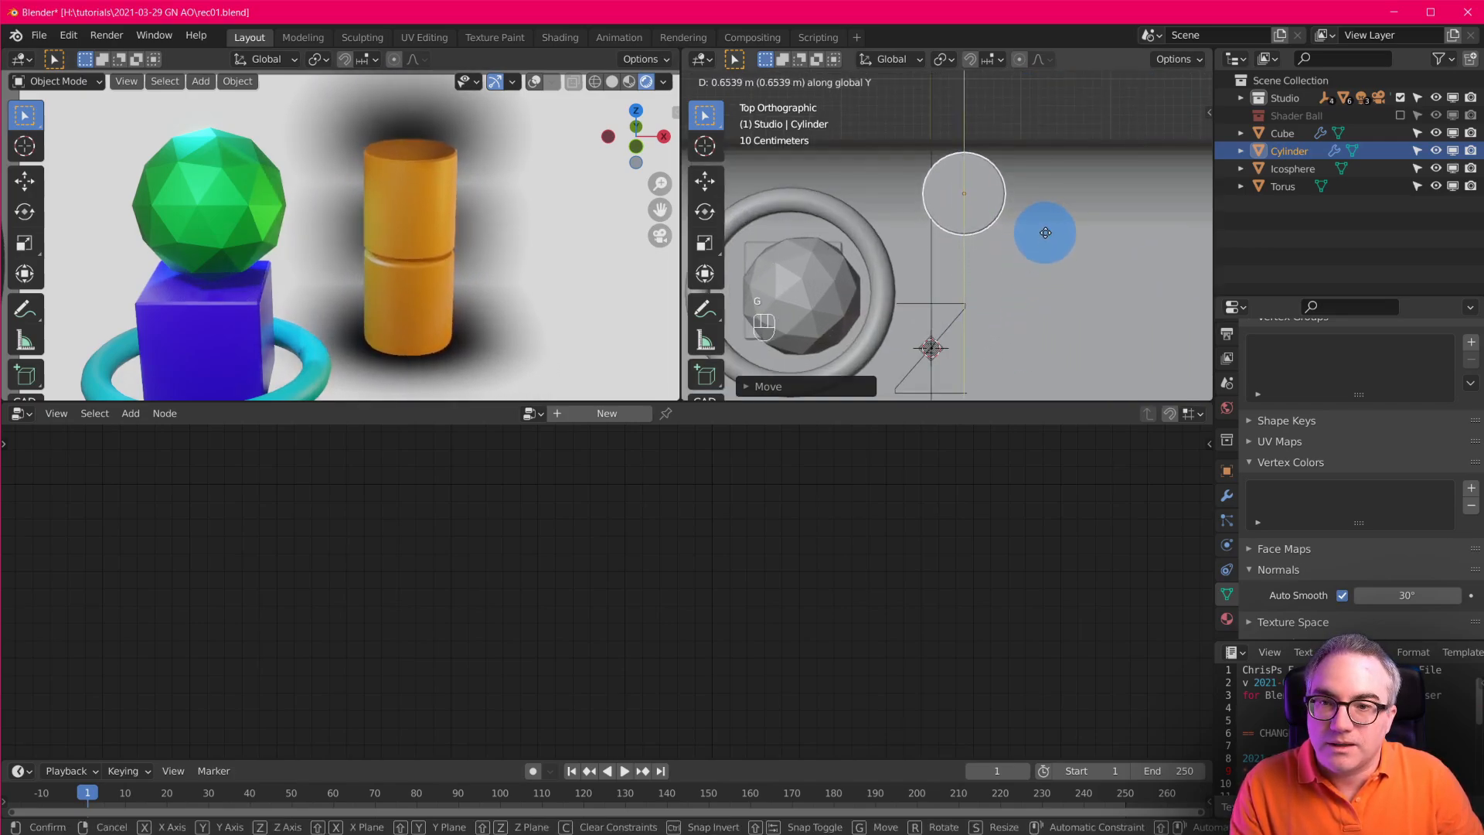
click(1045, 231)
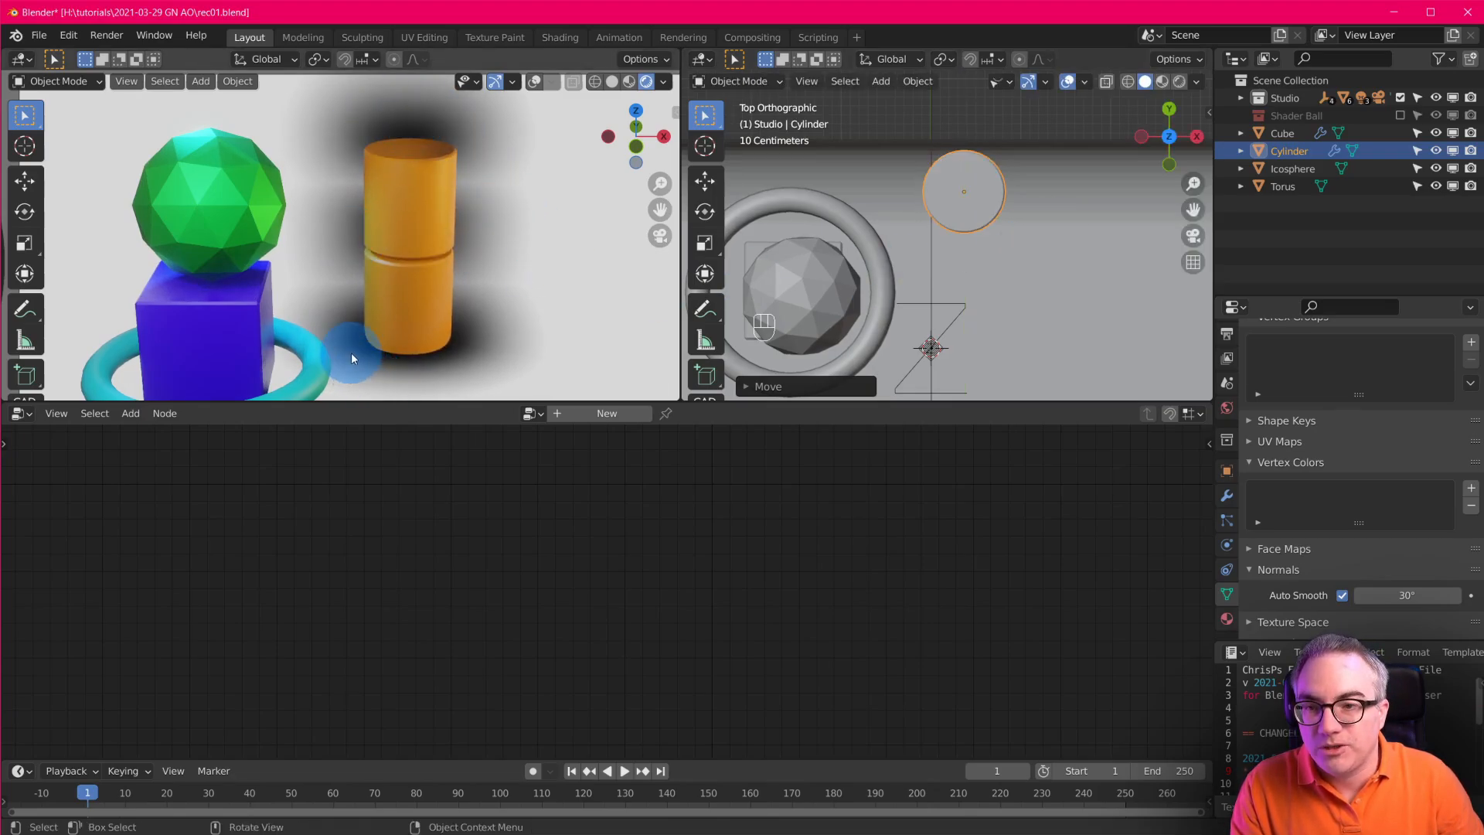
scroll(368, 302, up, 2)
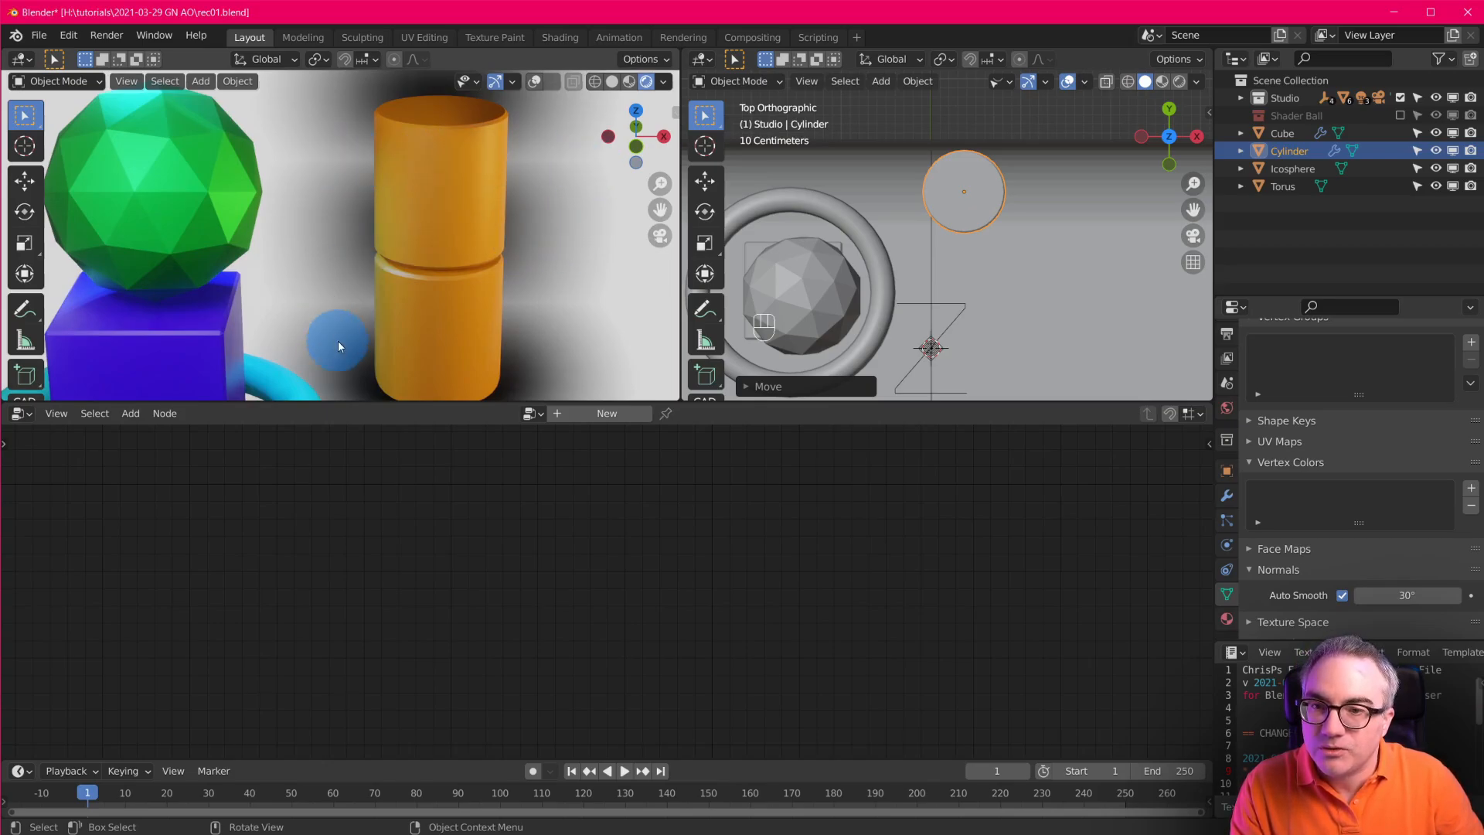
Inspect the cylinder's vertex distribution in Edit Mode with all its geometry selected, then return to Object Mode.
middle_drag(997, 307, 1011, 231)
scroll(1004, 238, down, 2)
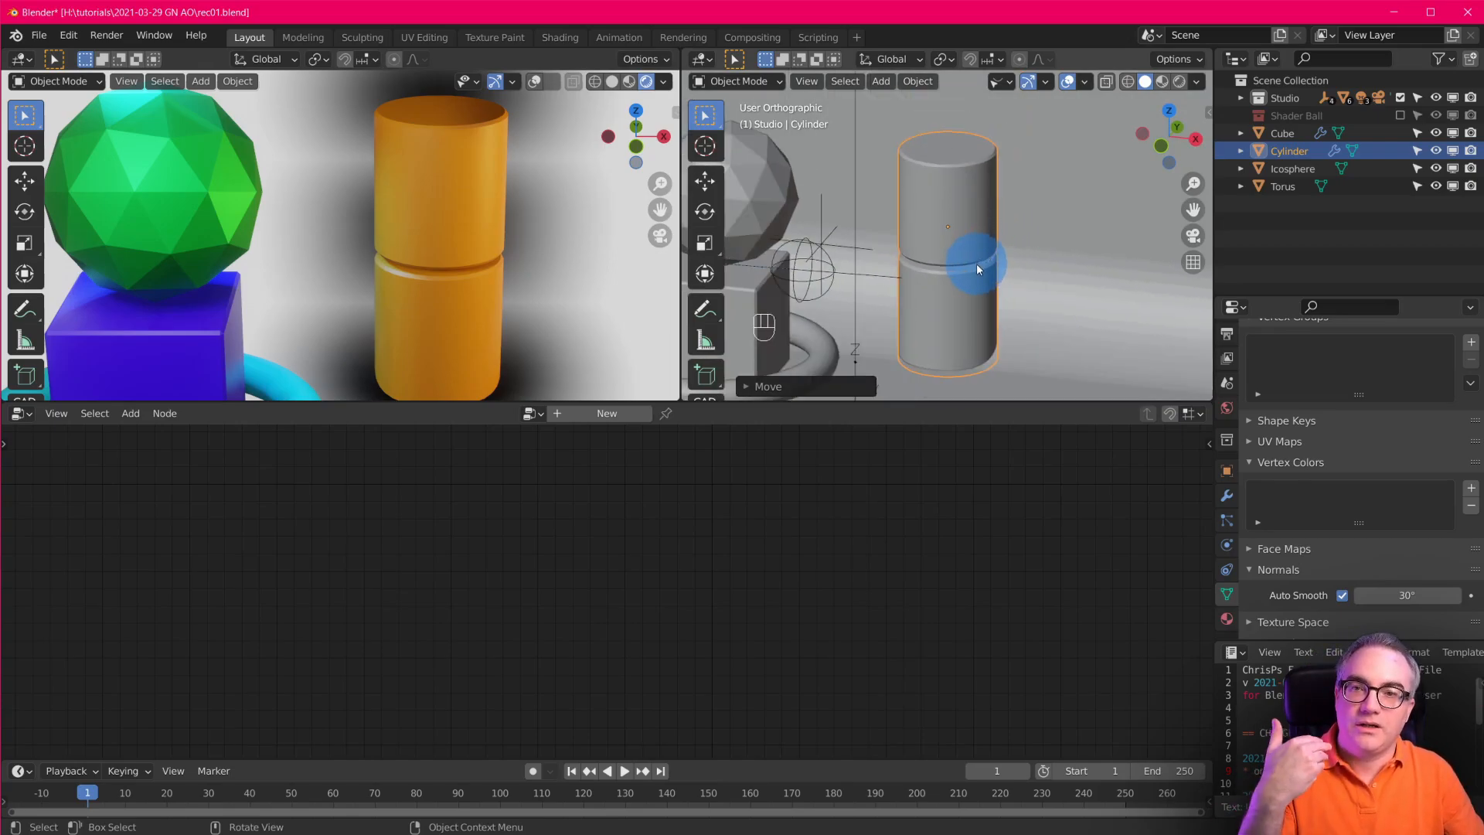
key(Tab)
middle_drag(987, 271, 970, 198)
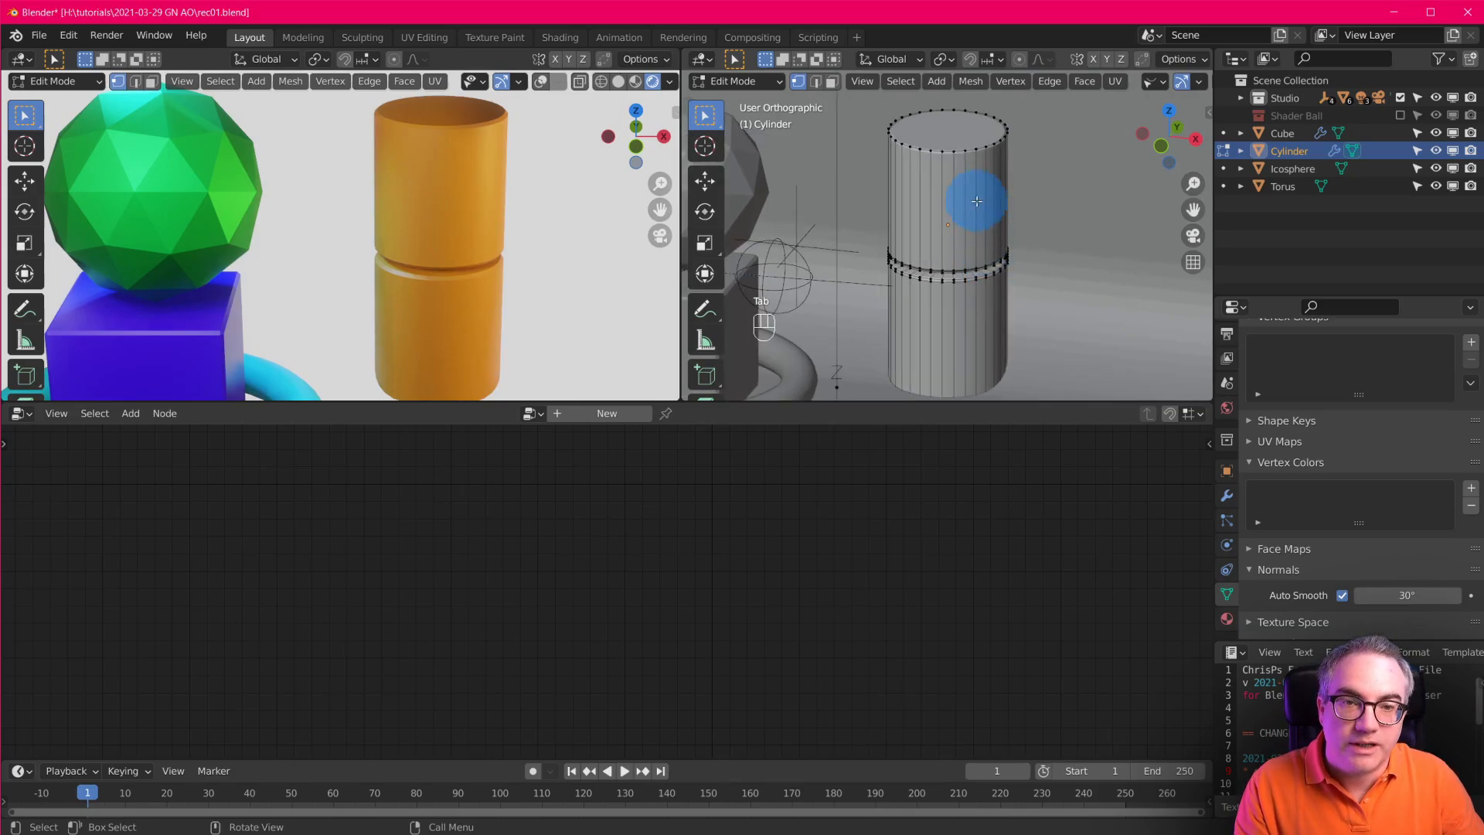
key(a)
middle_drag(977, 314, 988, 326)
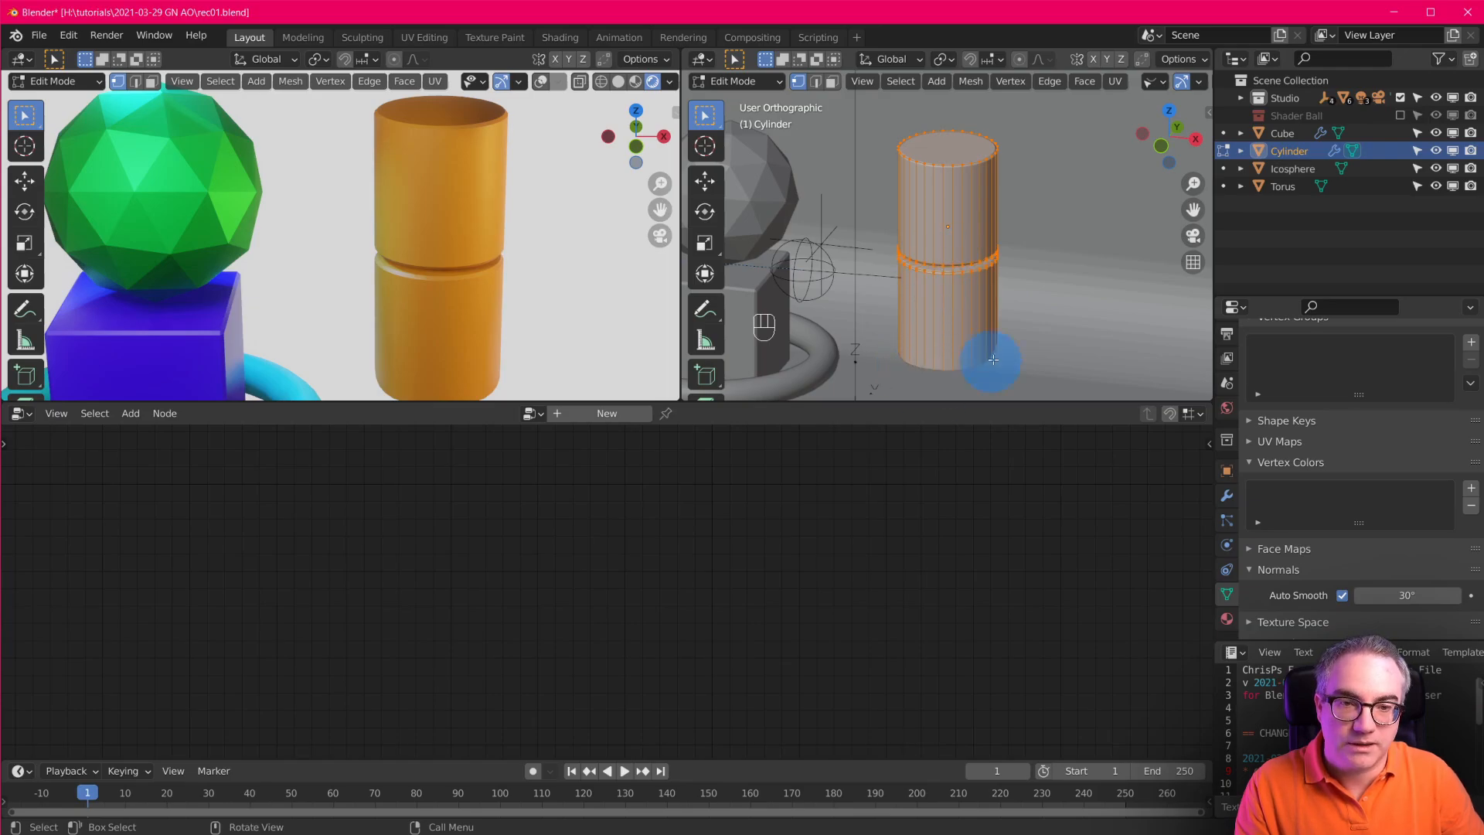
key(alt+a)
key(Tab)
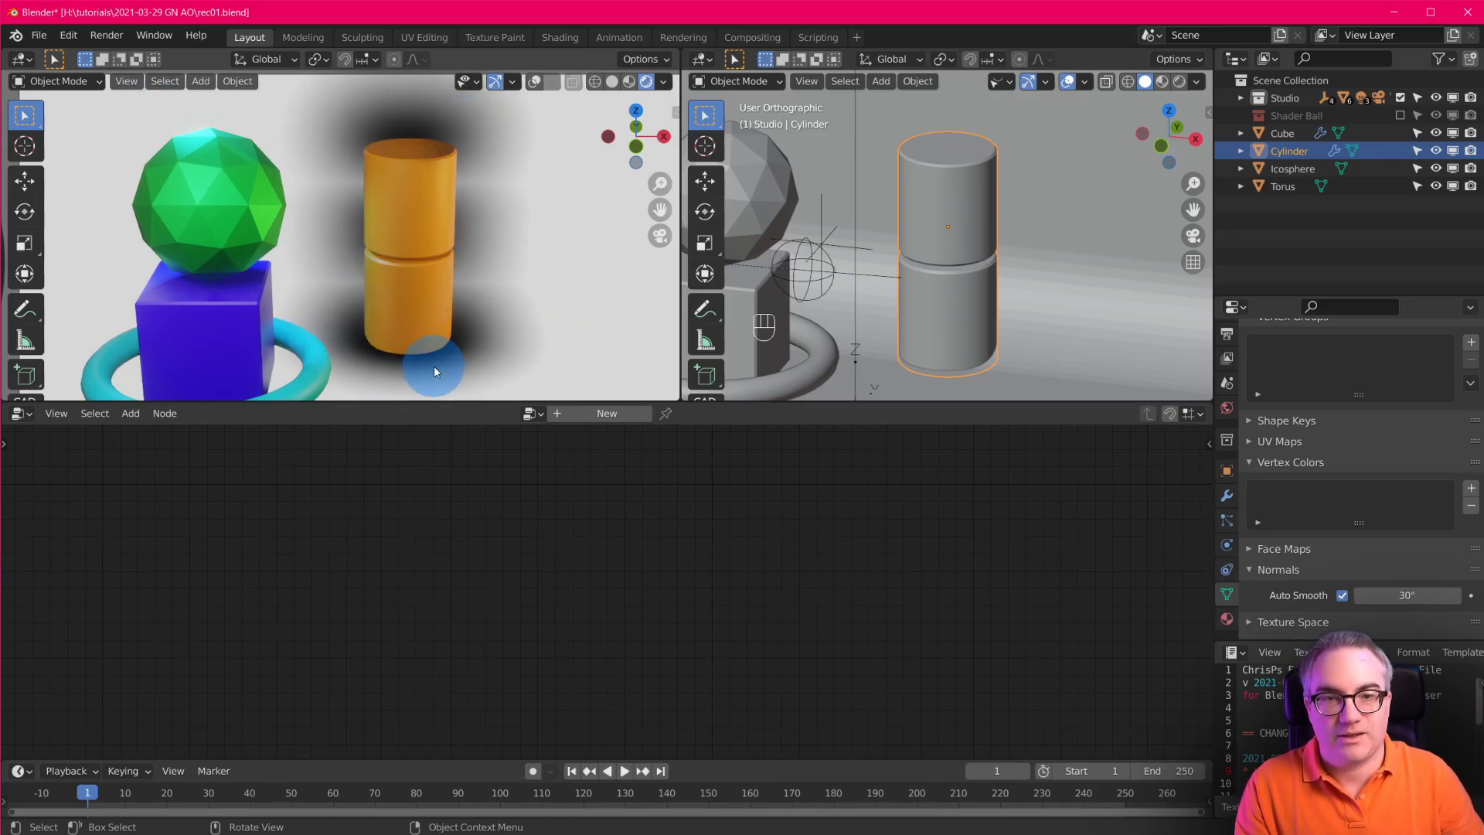
Select the backdrop and set its Attribute Proximity node's target geometry to Faces.
click(1066, 285)
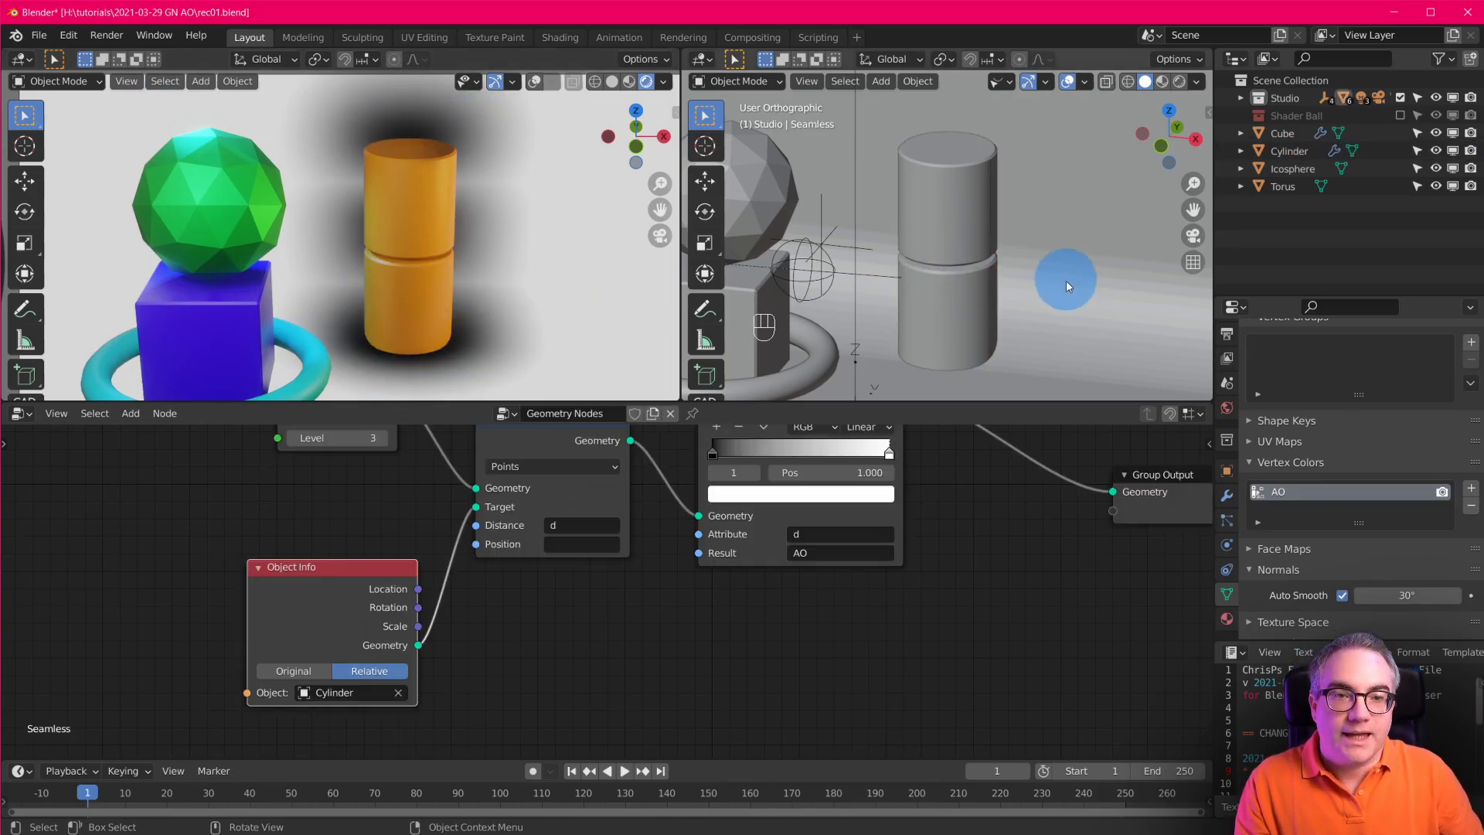
middle_drag(694, 602, 622, 702)
scroll(506, 607, up, 2)
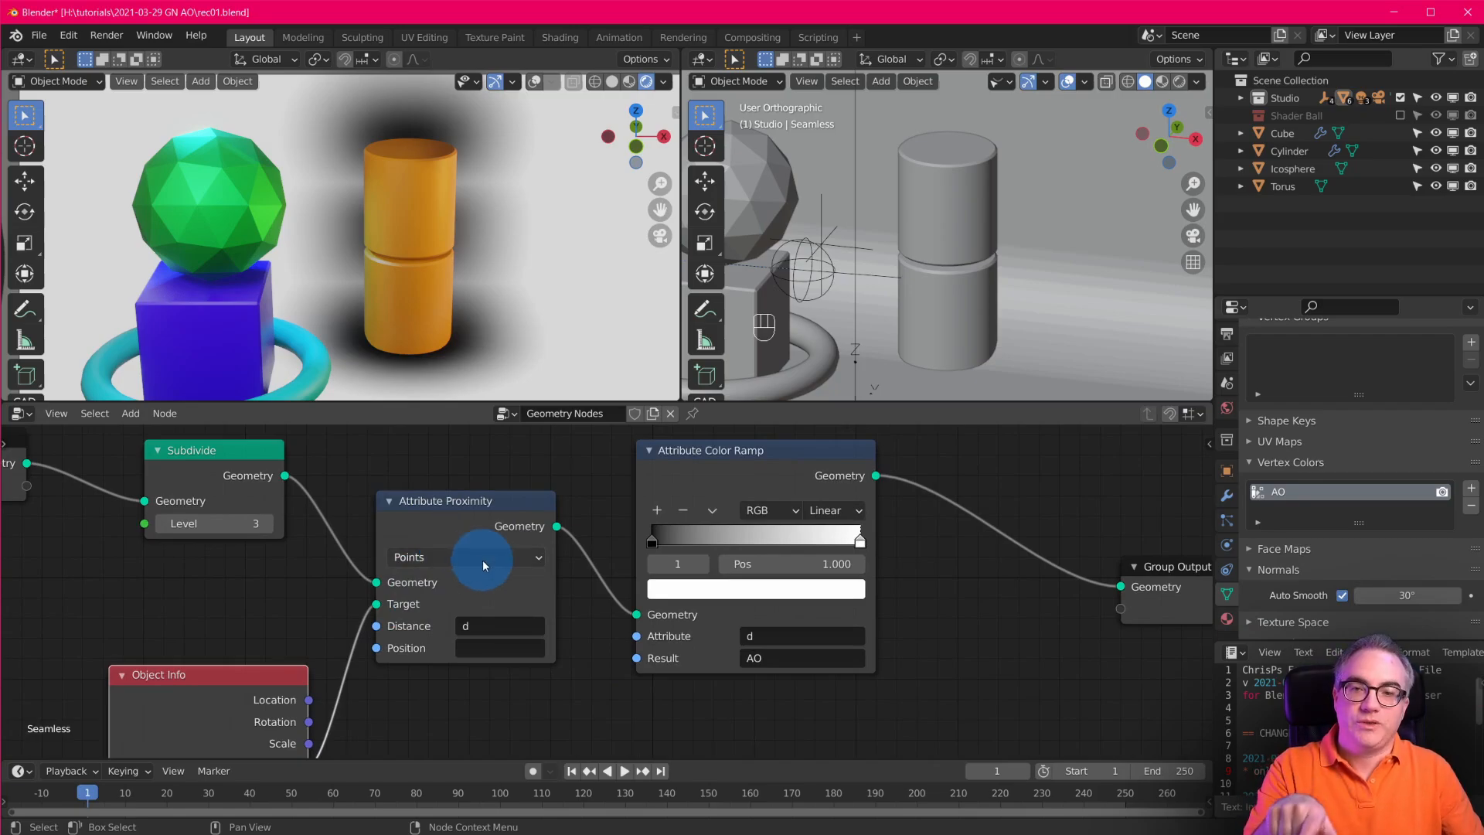
click(447, 556)
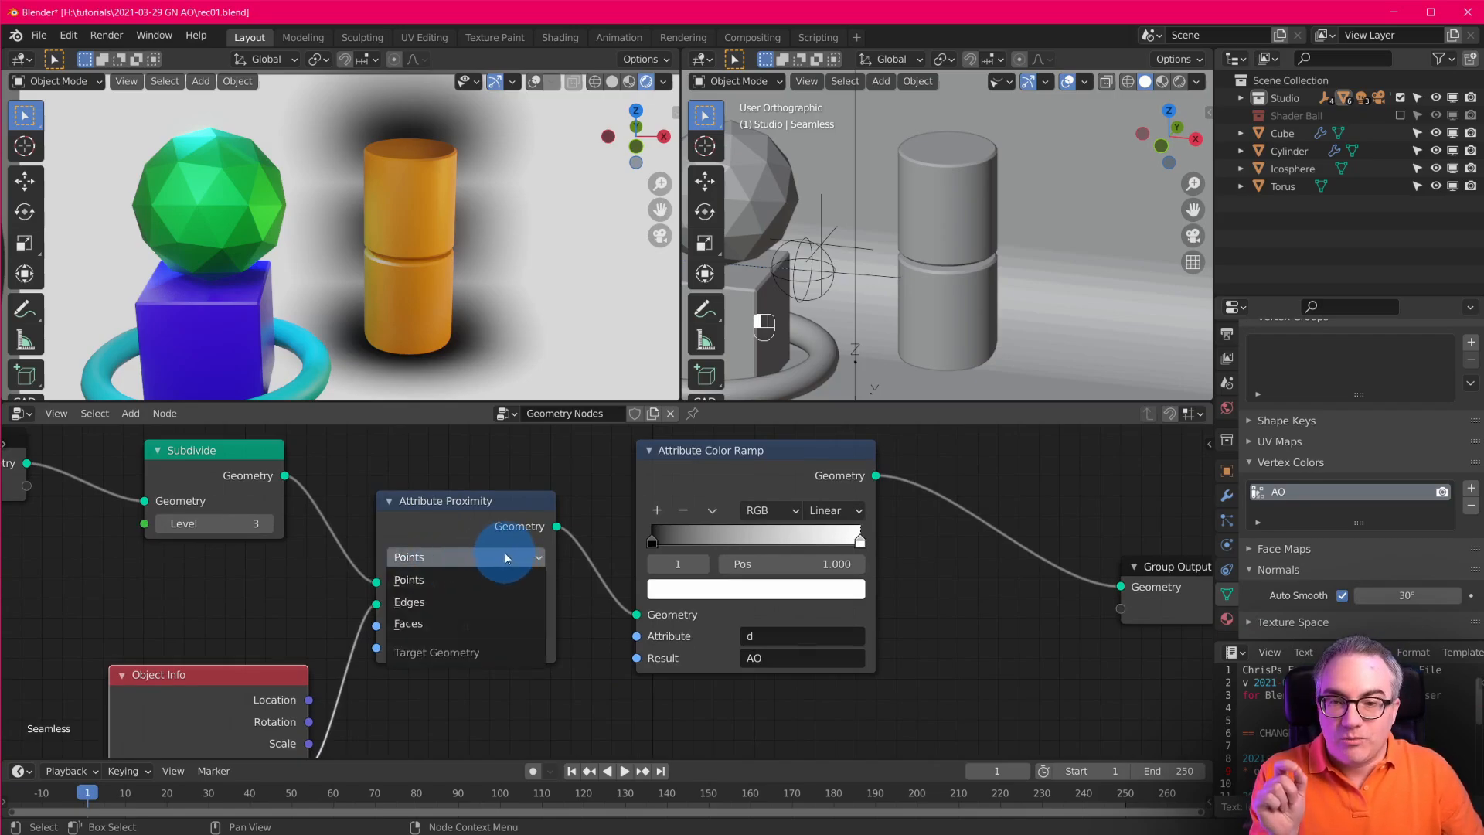
click(469, 622)
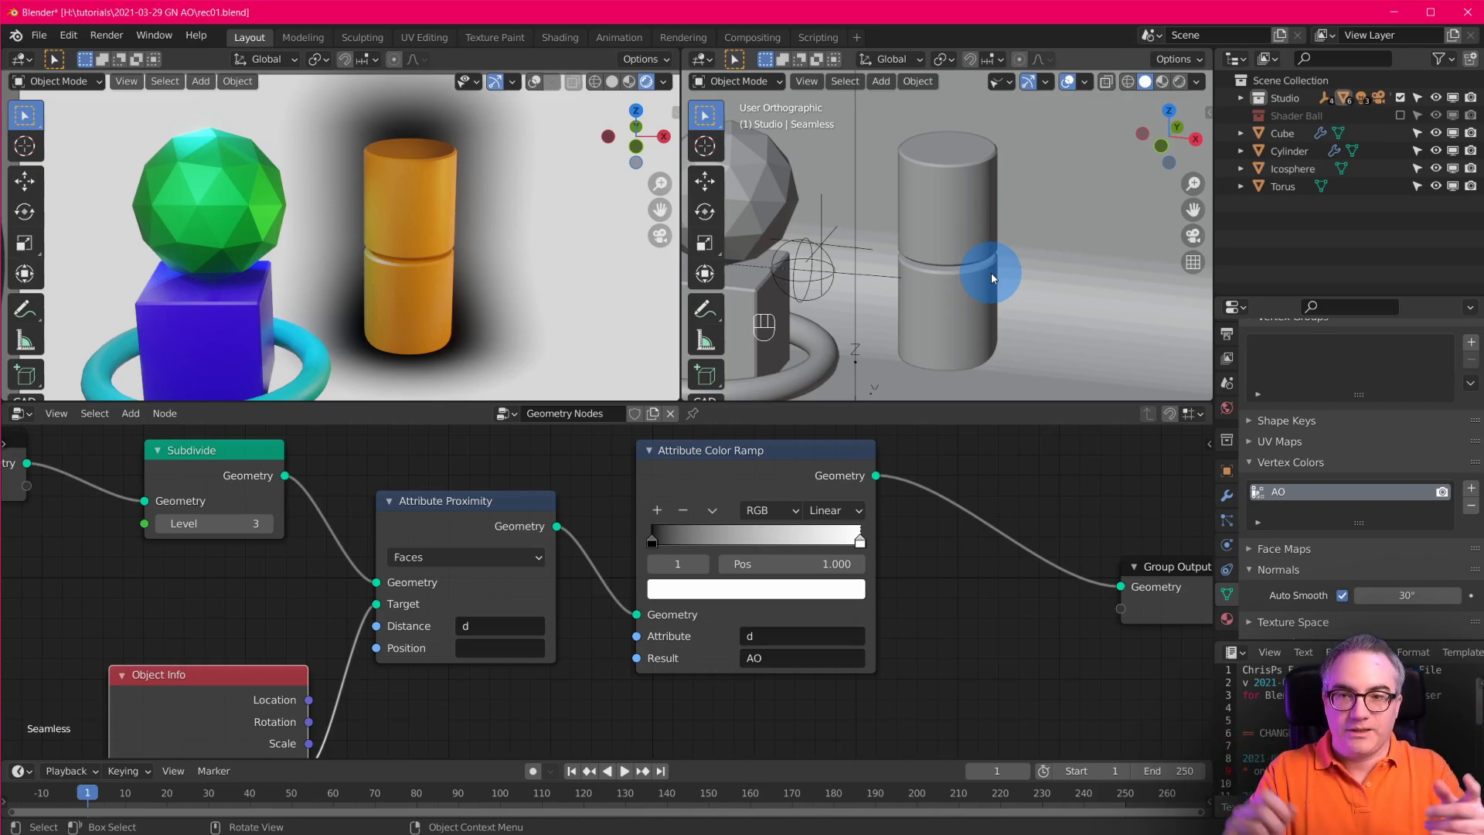
Move the cylinder along Y away from the backdrop's rear wall, checking the shadow from the side, and reselect the backdrop.
middle_drag(507, 286, 371, 263)
click(963, 266)
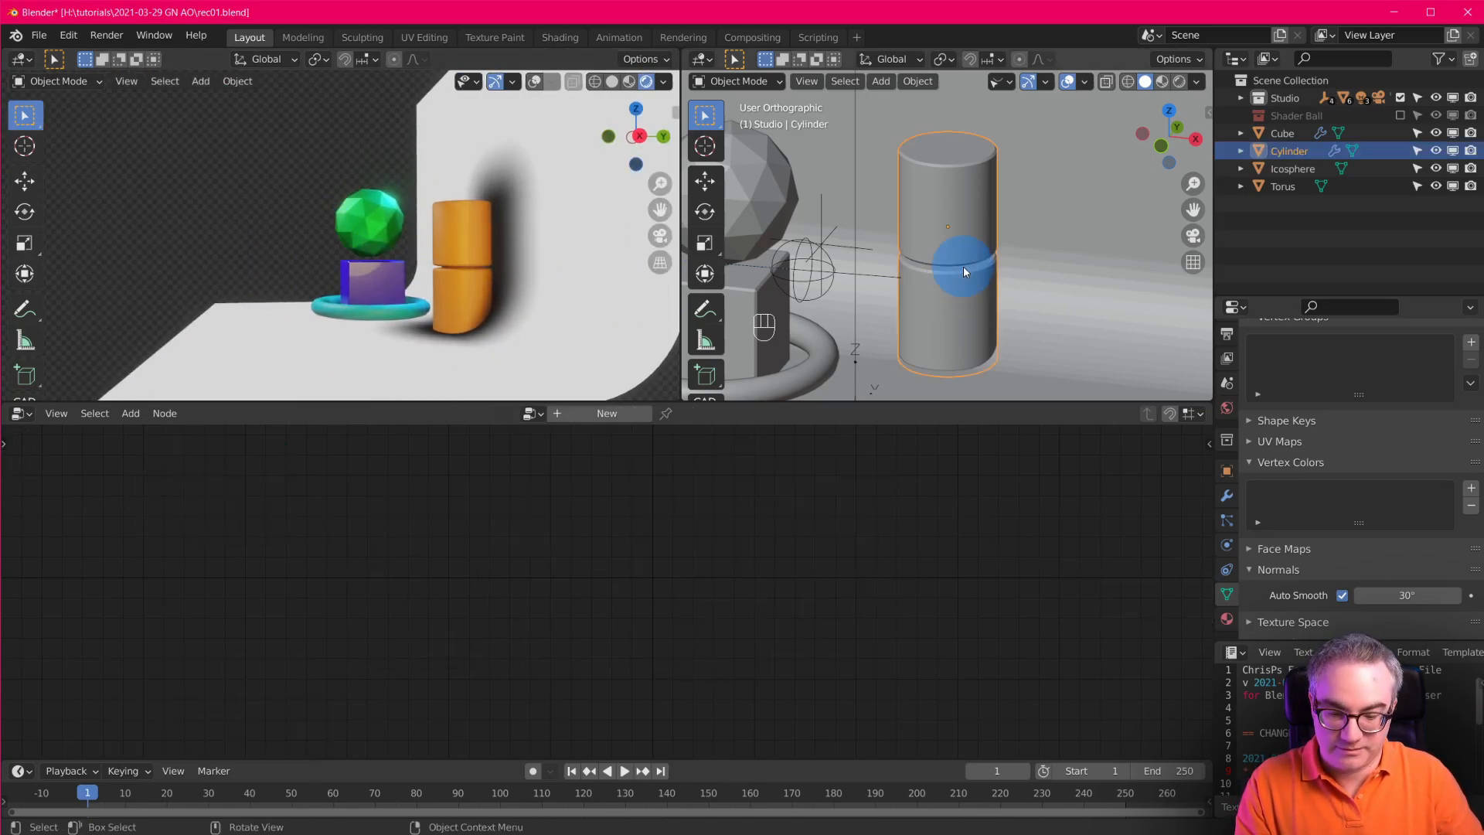
key(g)
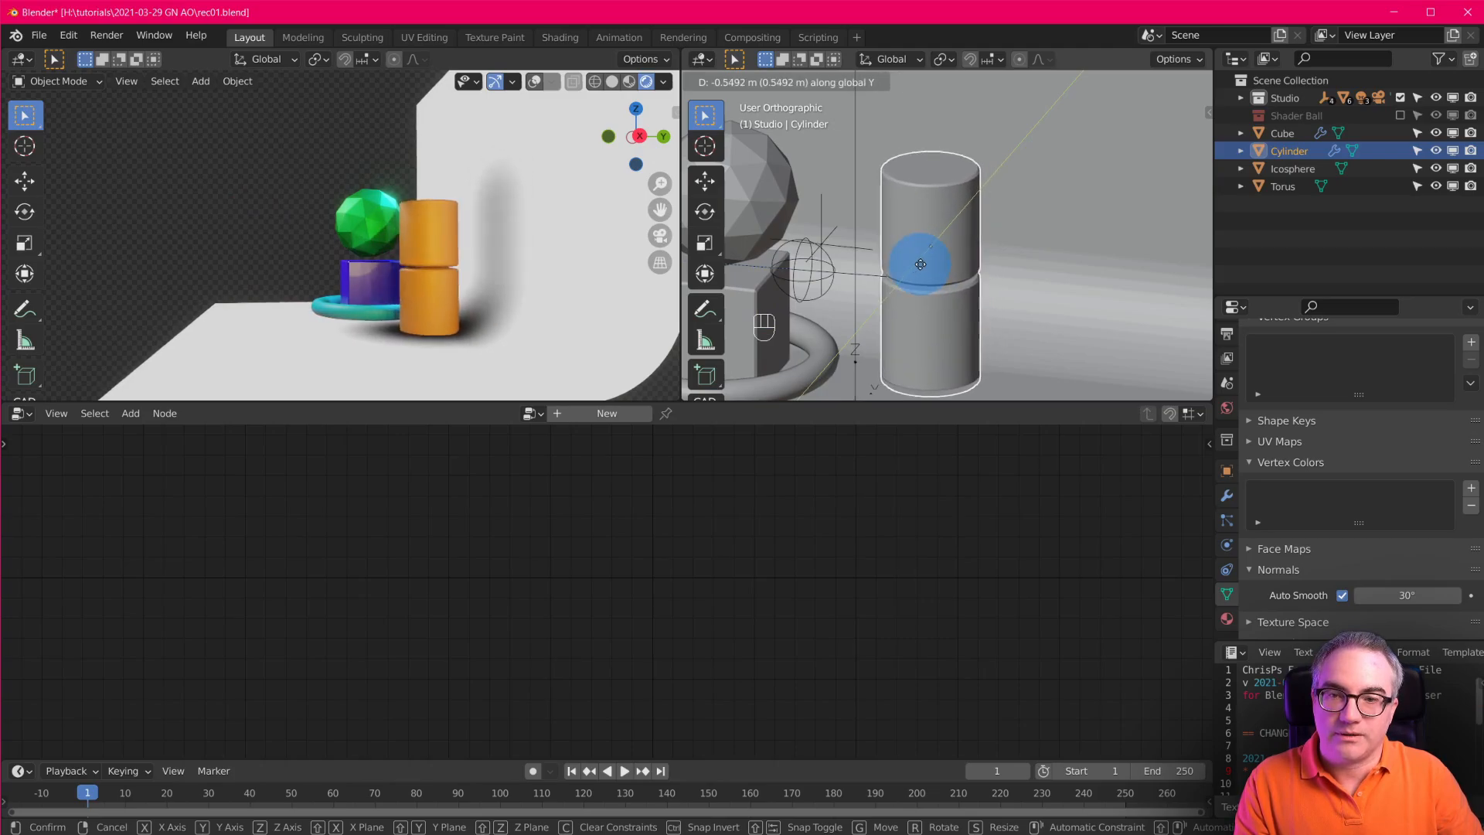
click(932, 266)
click(1051, 268)
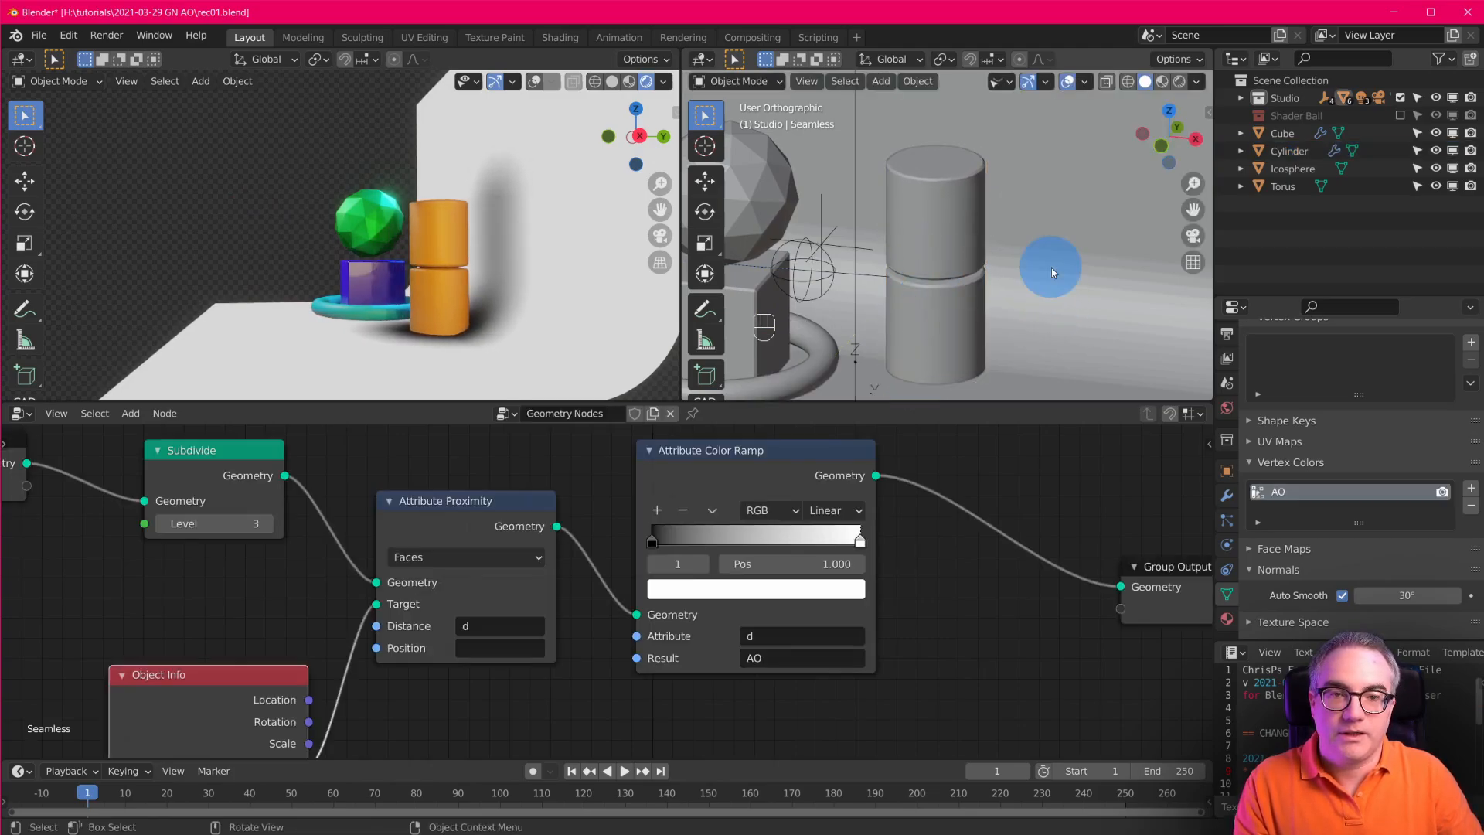
Try the Attribute Color Ramp's black stop at 0.195 and back at 0, and try shifting its white stop.
click(655, 539)
drag(655, 539, 692, 540)
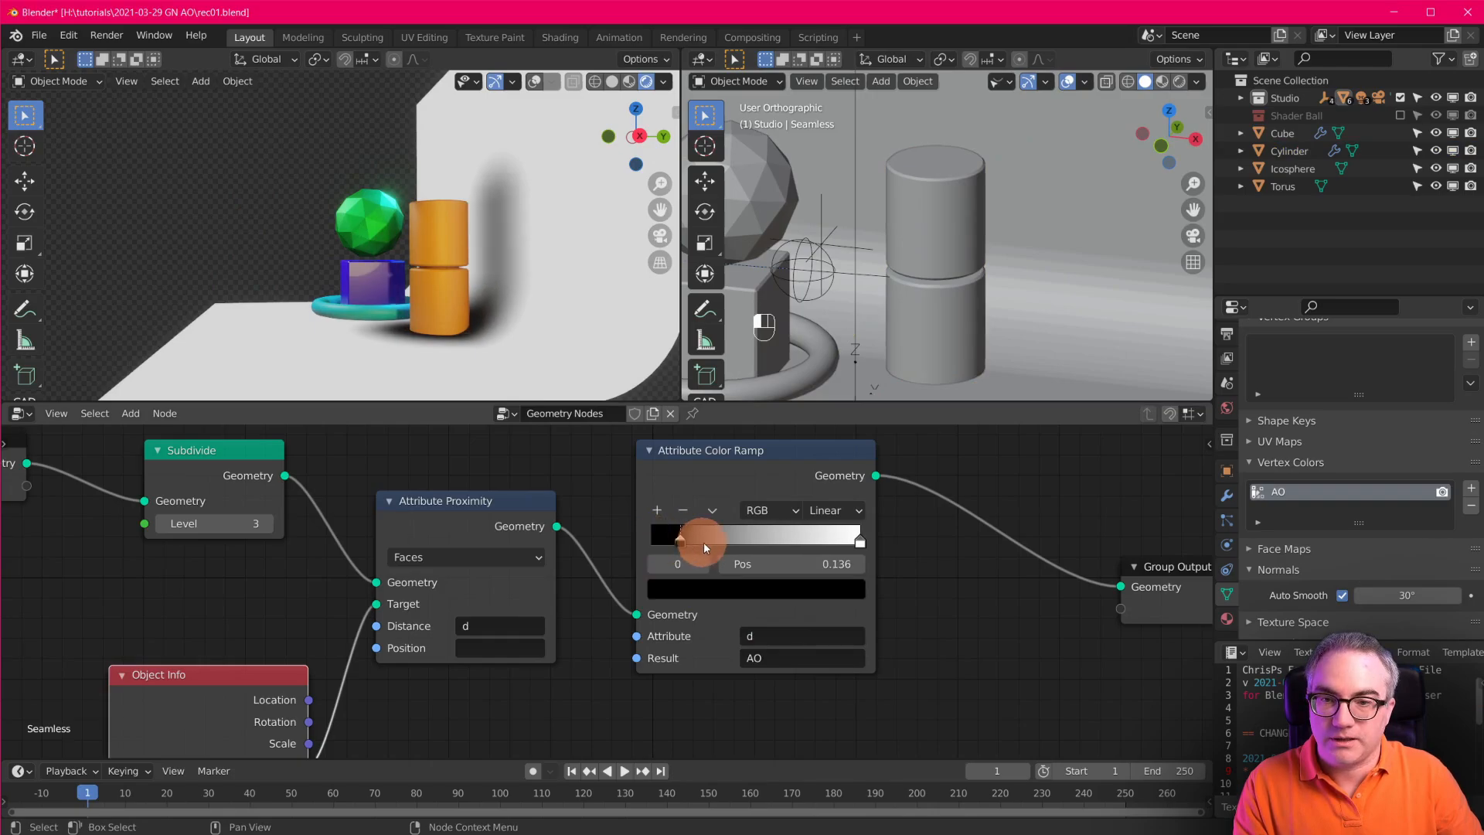
key(KP_0)
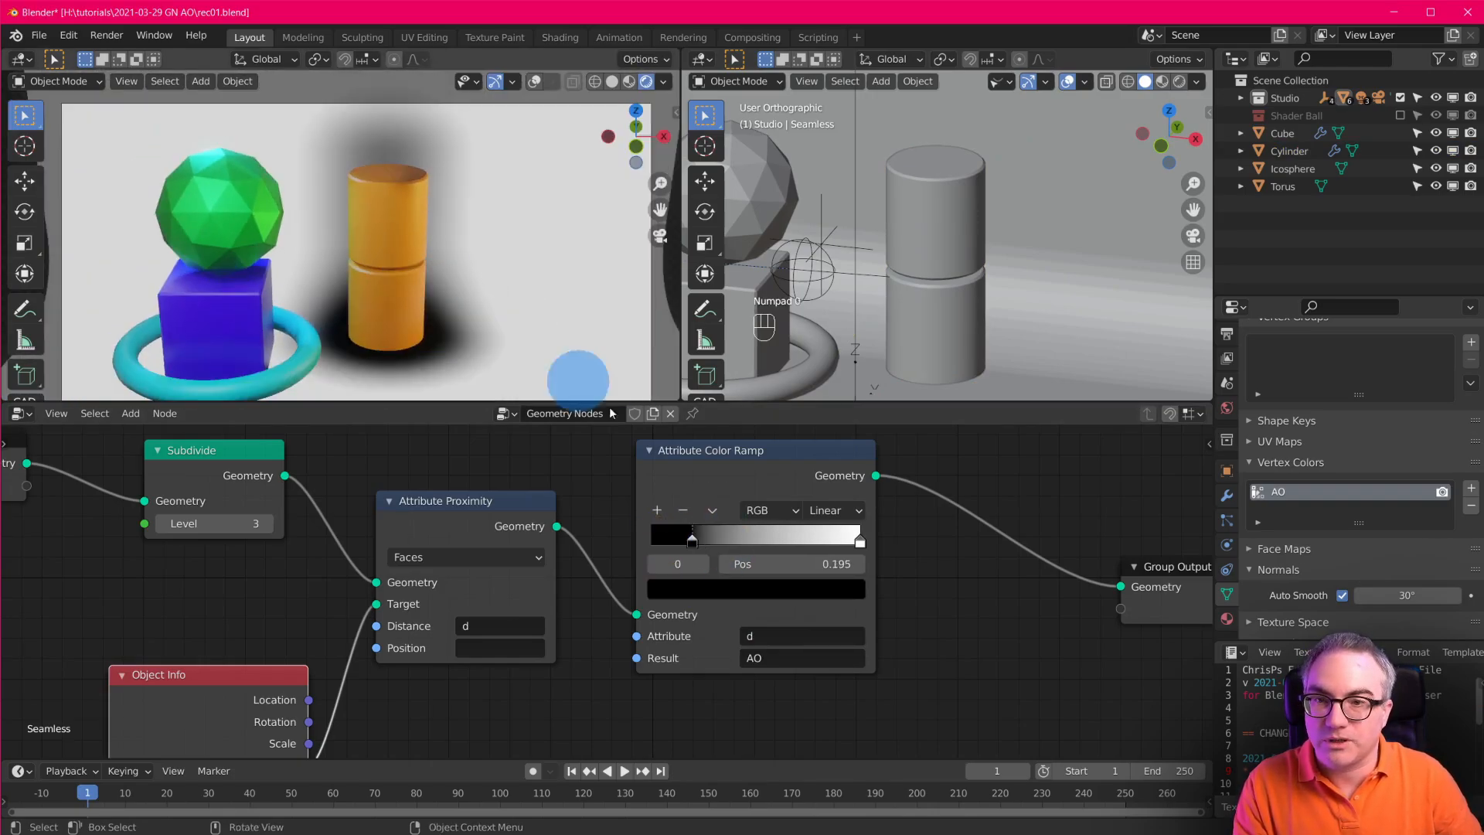
drag(693, 539, 652, 539)
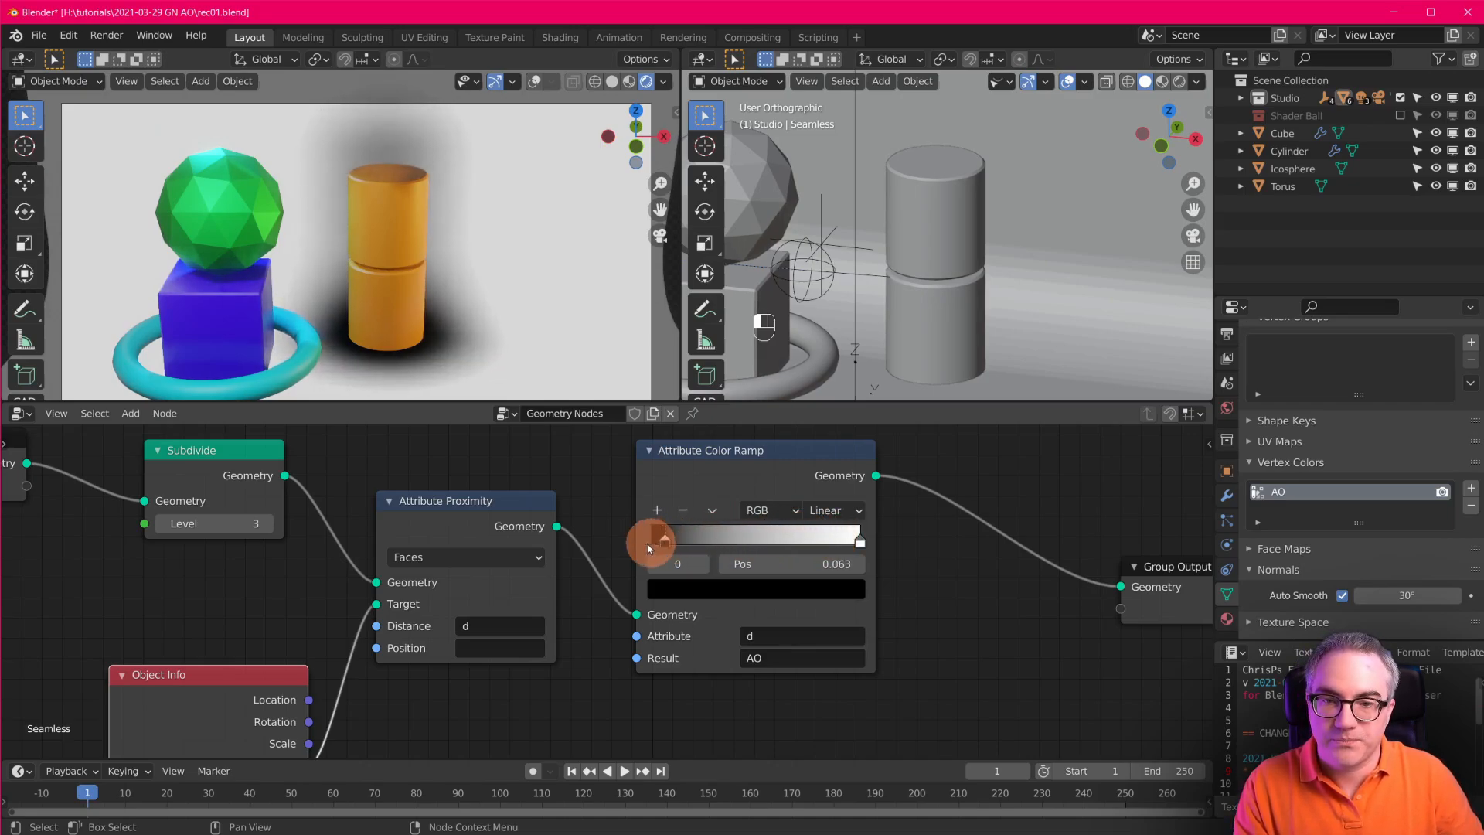
click(860, 541)
drag(860, 544, 889, 533)
Set the Attribute Color Ramp's interpolation to Ease with the black stop at 0, and check the softened shadow.
click(836, 508)
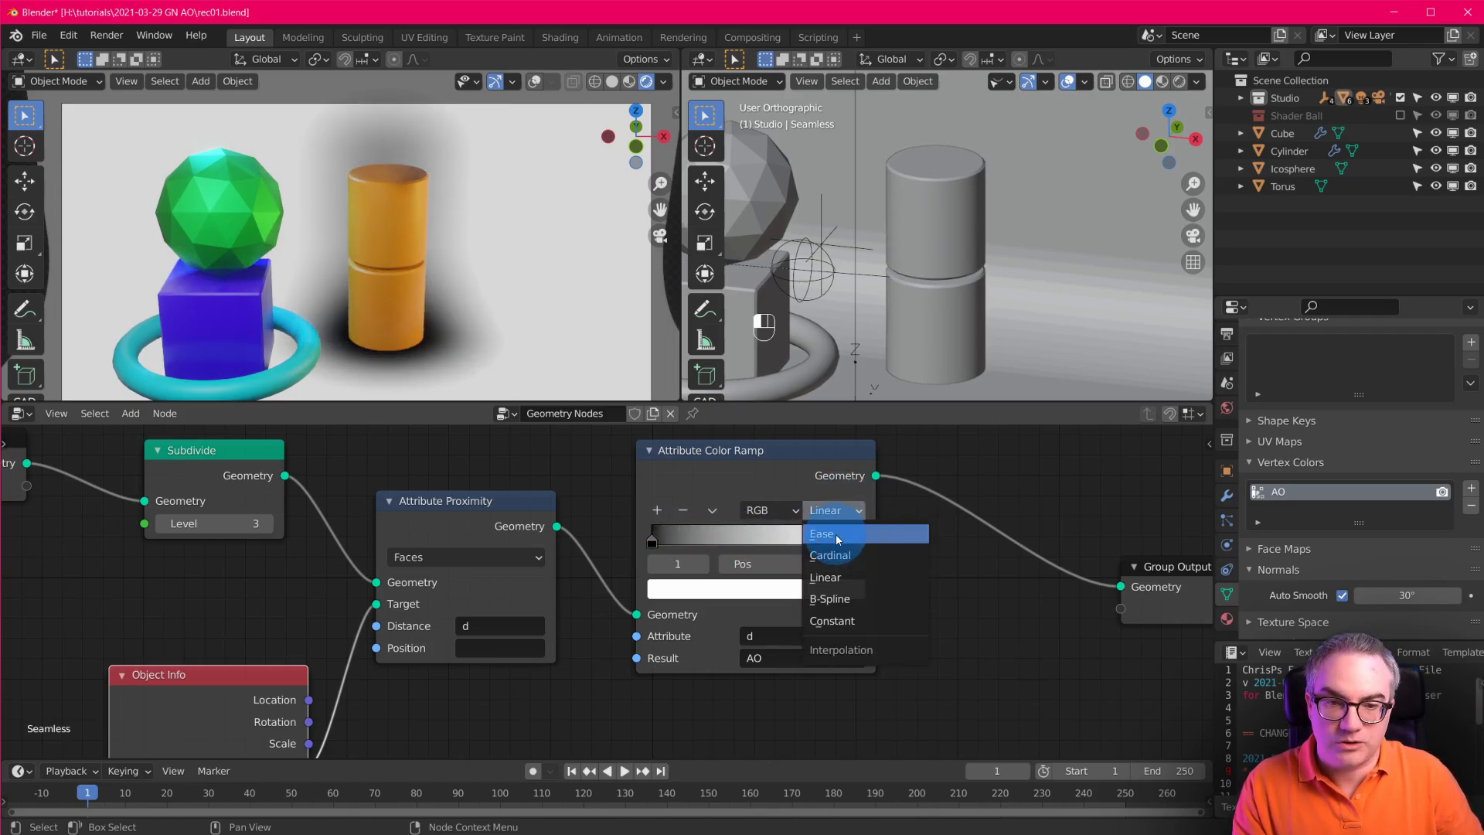
click(836, 533)
drag(647, 540, 601, 535)
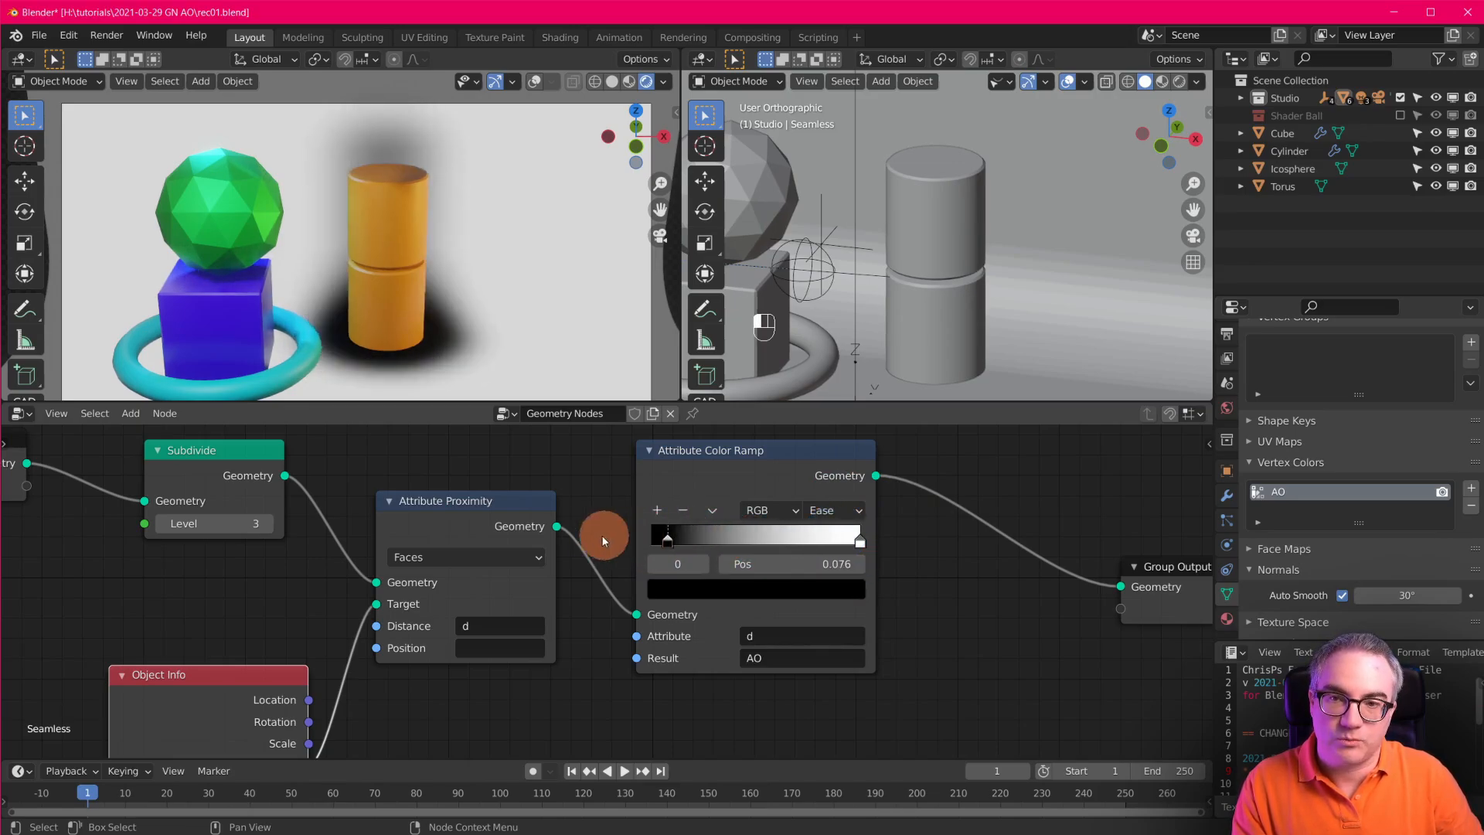
mouse_move(494, 290)
middle_down()
mouse_move(556, 309)
mouse_move(340, 287)
mouse_move(481, 294)
middle_up()
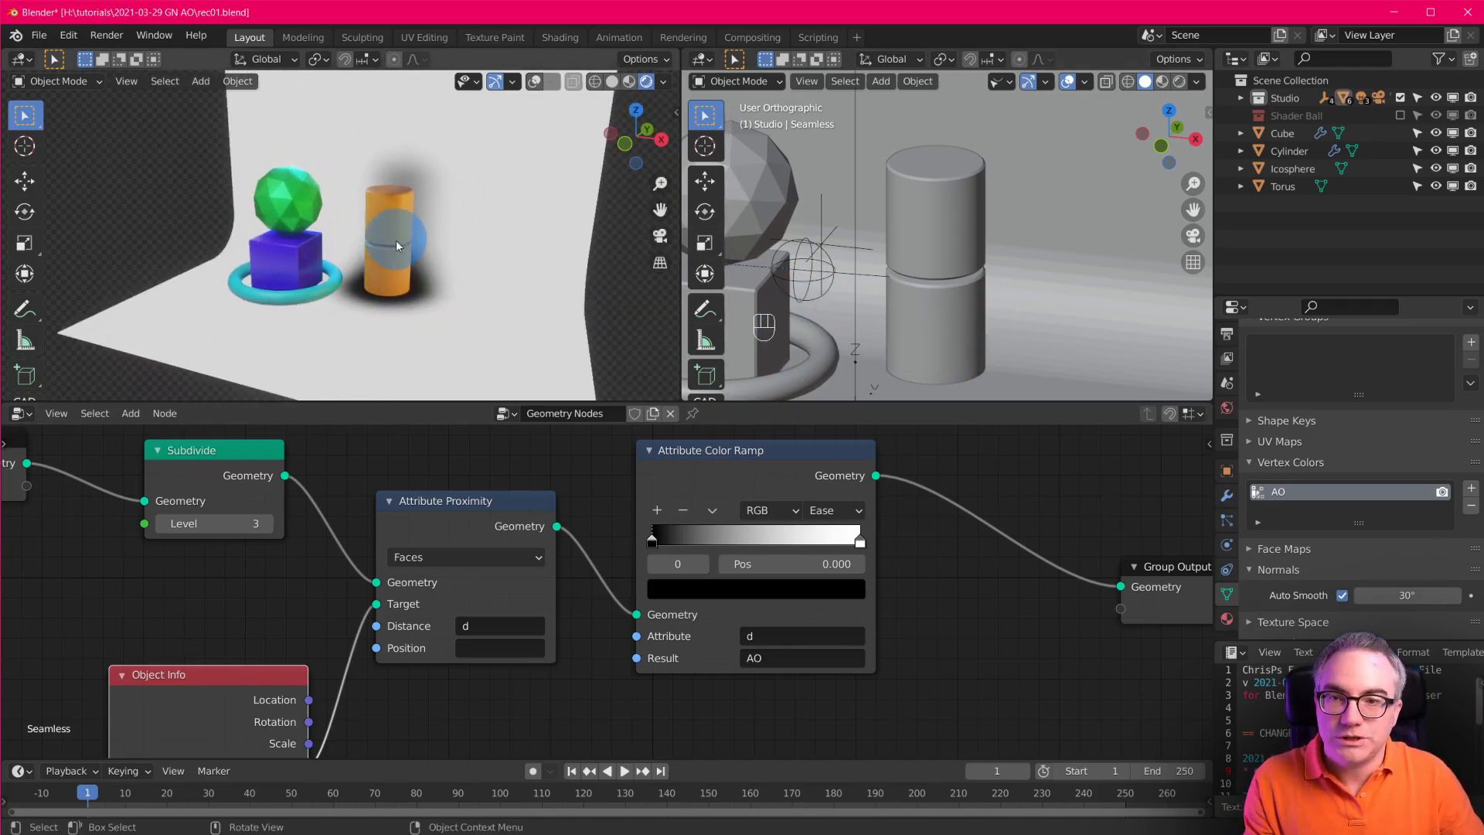
scroll(466, 282, up, 3)
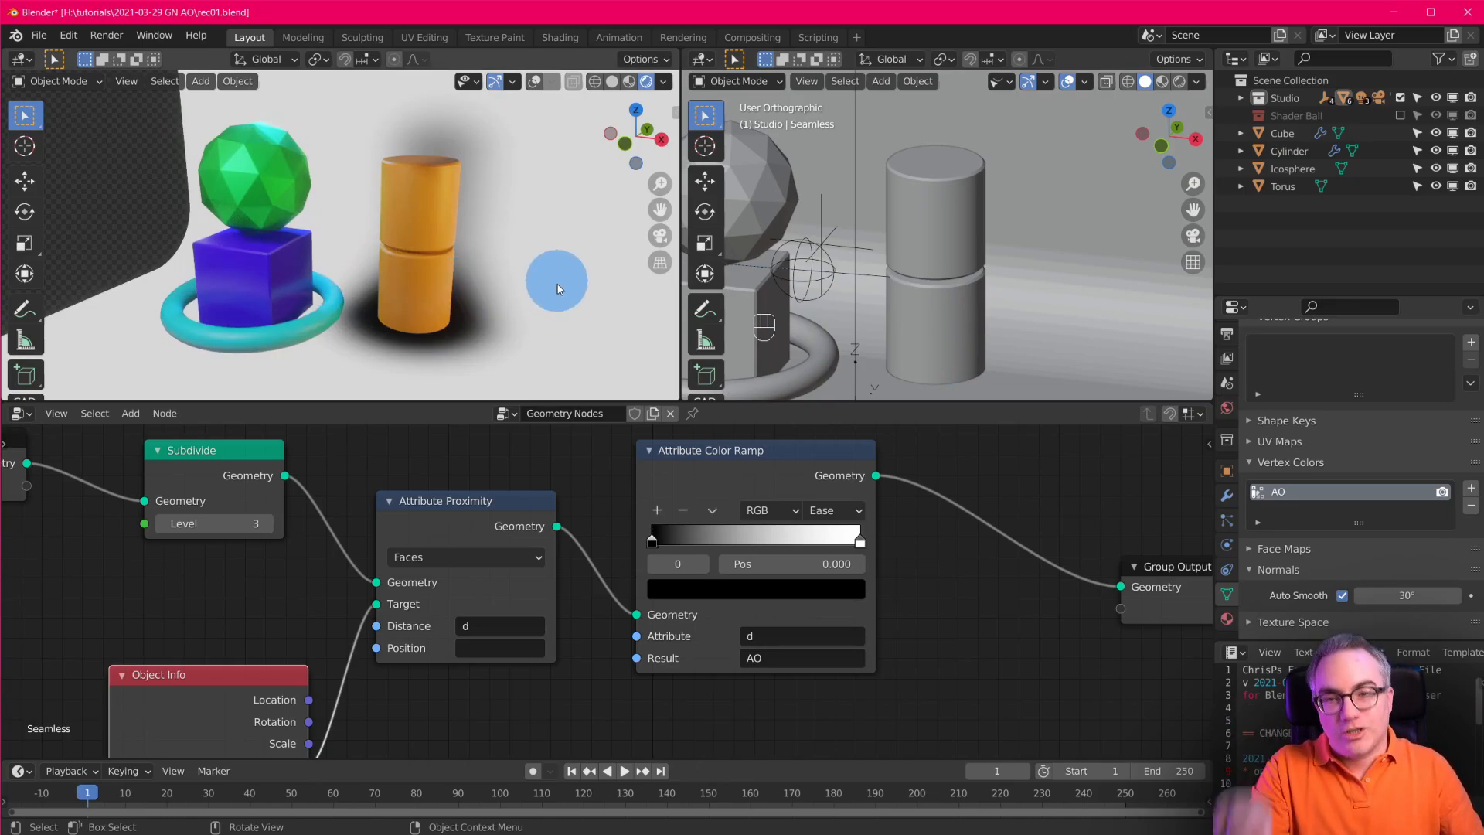
Switch the node editor to the Shader Editor and bring the Graph Paper material's Vertex Color and Principled BSDF nodes into view.
click(22, 413)
click(112, 594)
scroll(852, 588, down, 6)
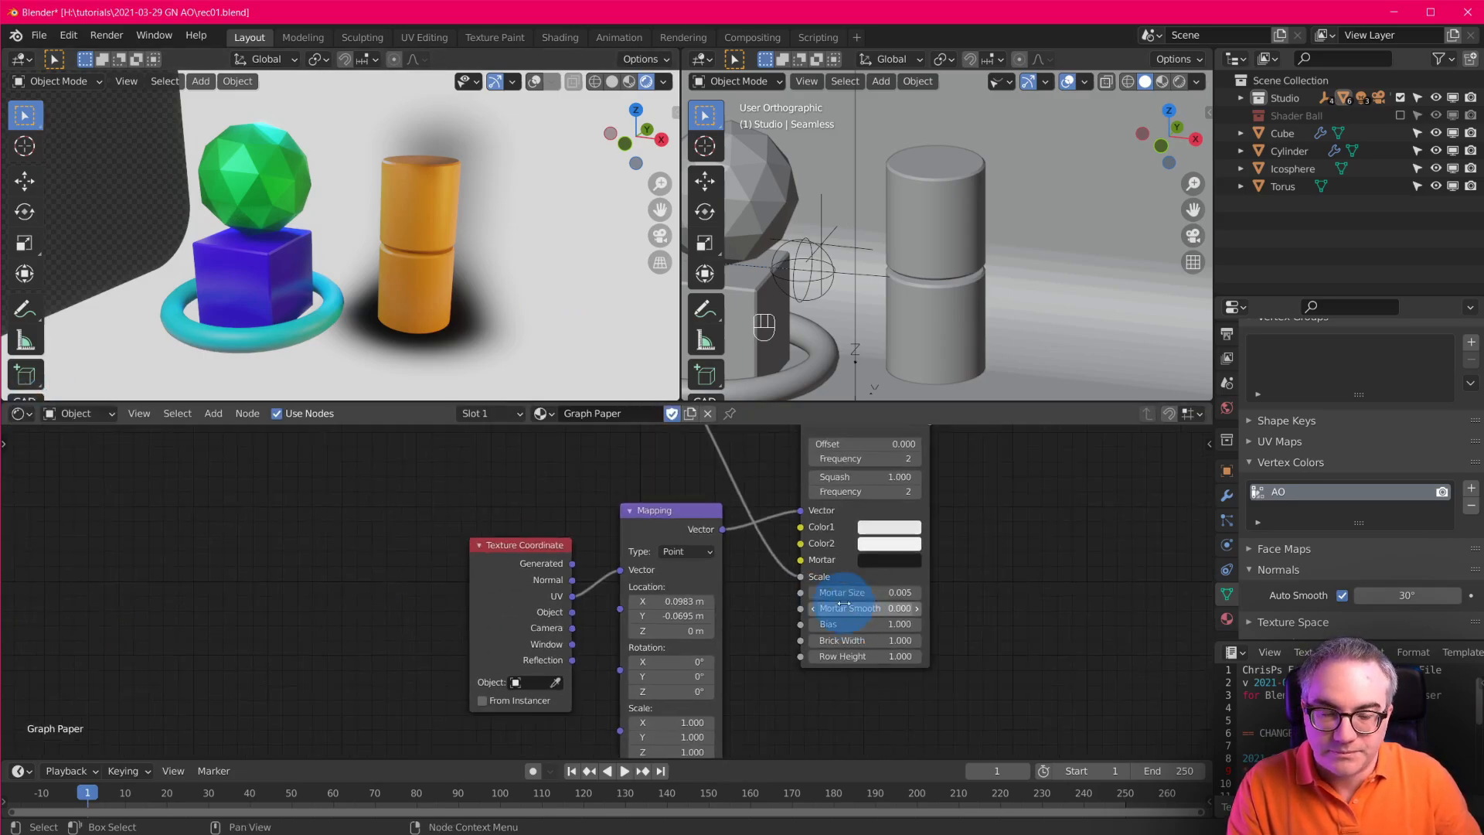
middle_drag(1008, 516, 581, 742)
scroll(564, 630, up, 2)
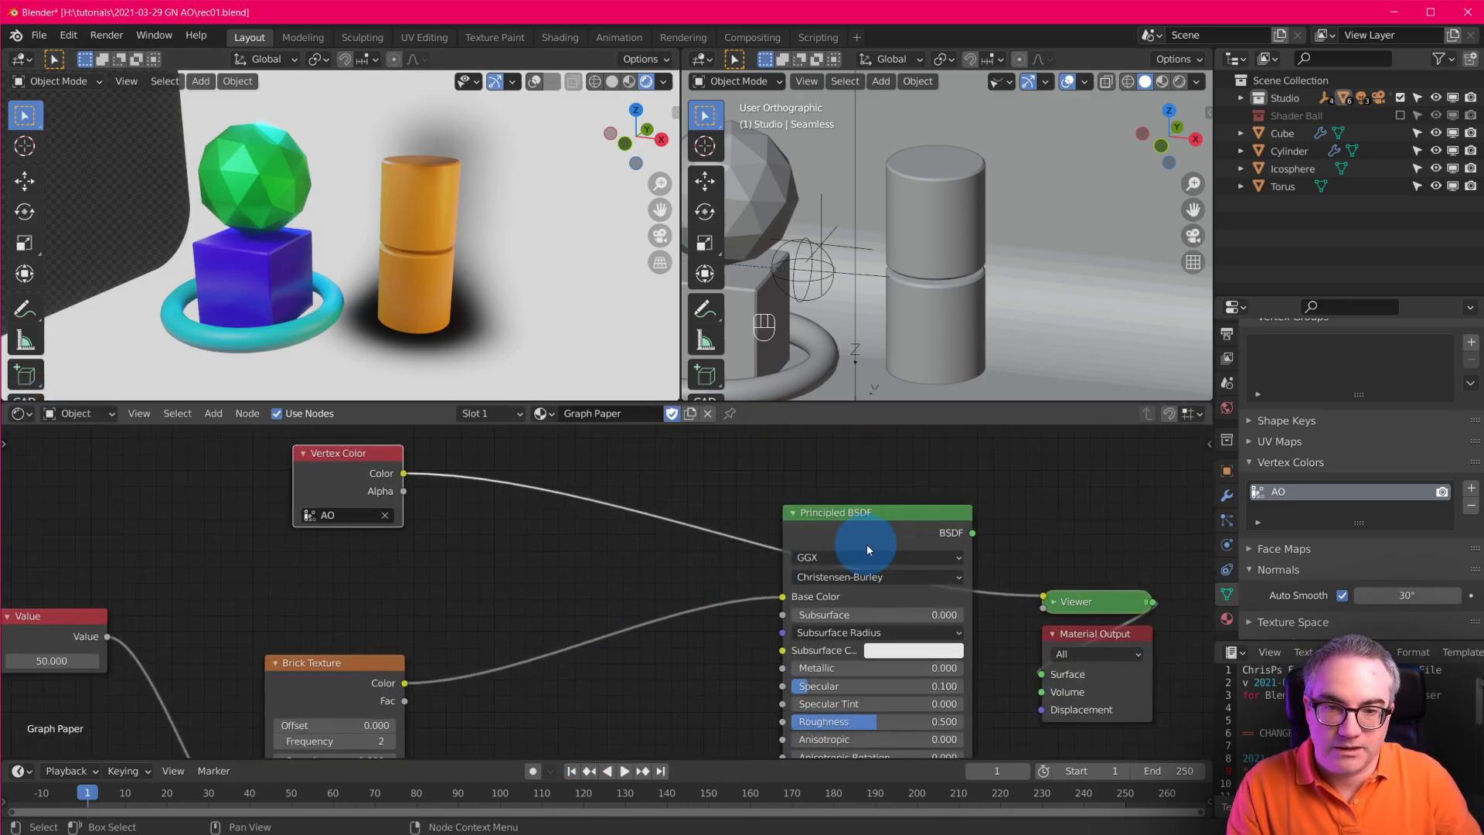
Connect the Principled BSDF back to the Material Output and move the Vertex Color node closer to the shader.
ctrl+shift+click(910, 522)
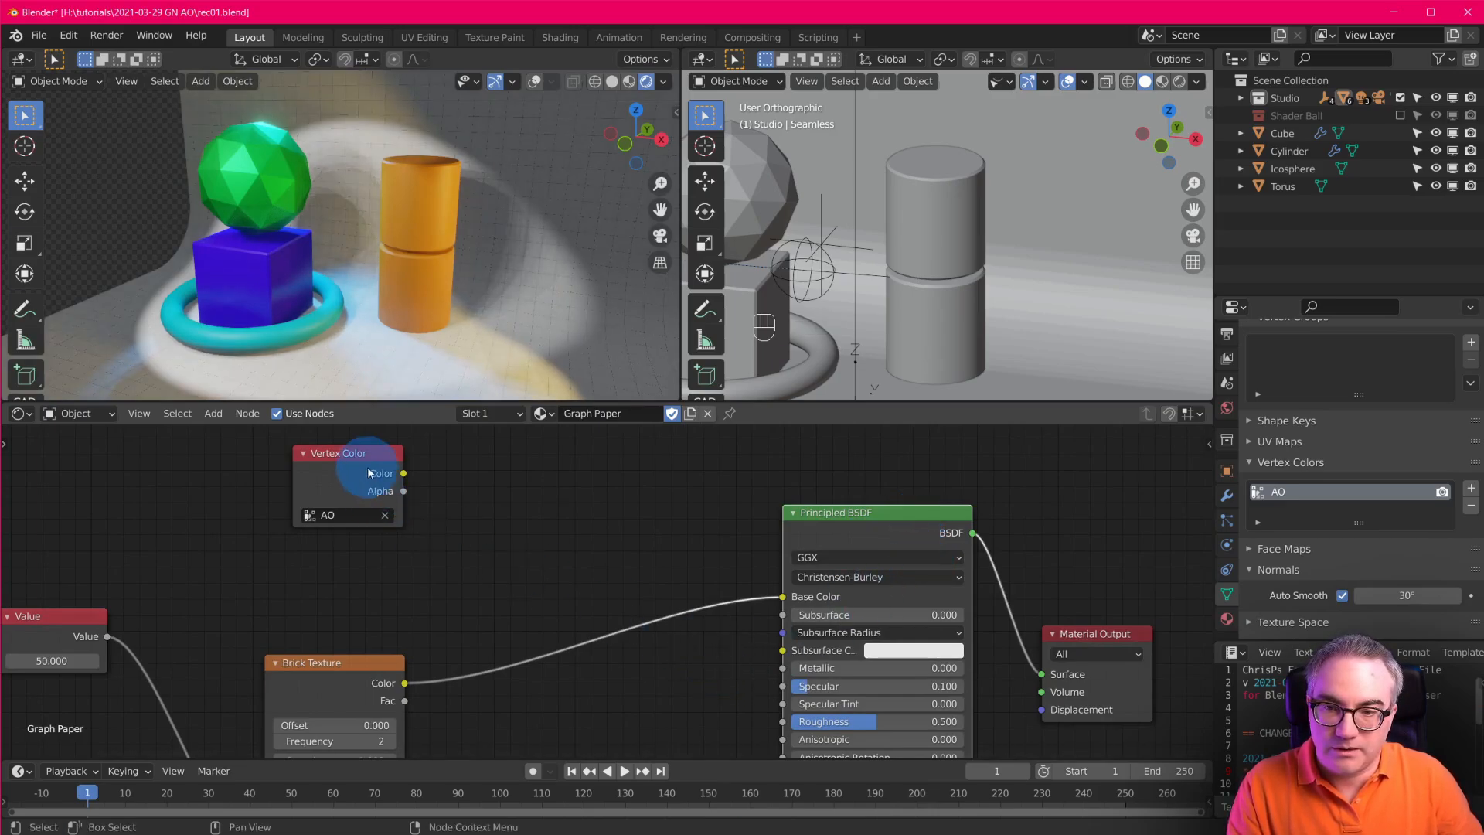
drag(369, 473, 445, 500)
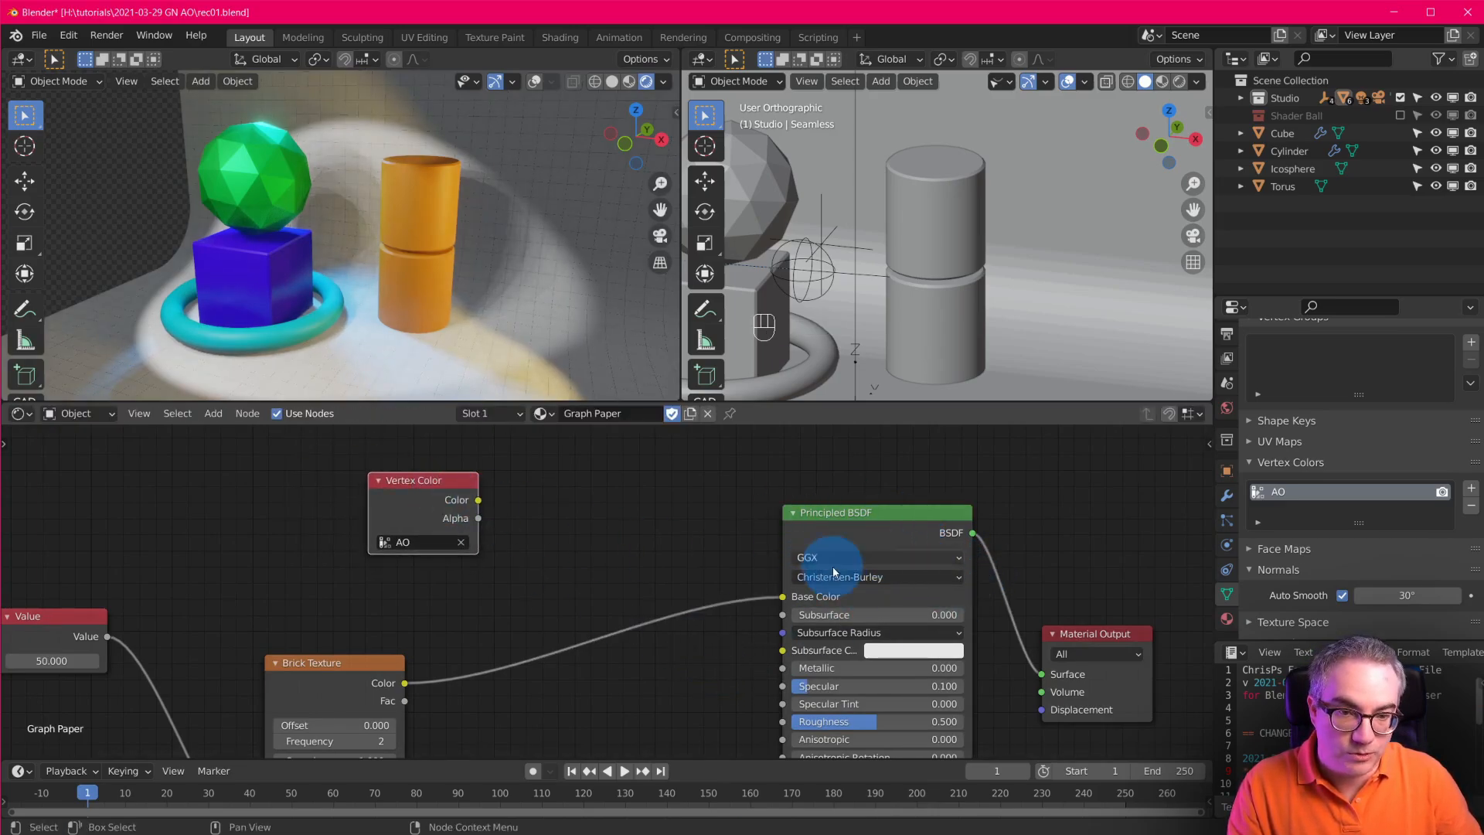
drag(424, 490, 535, 489)
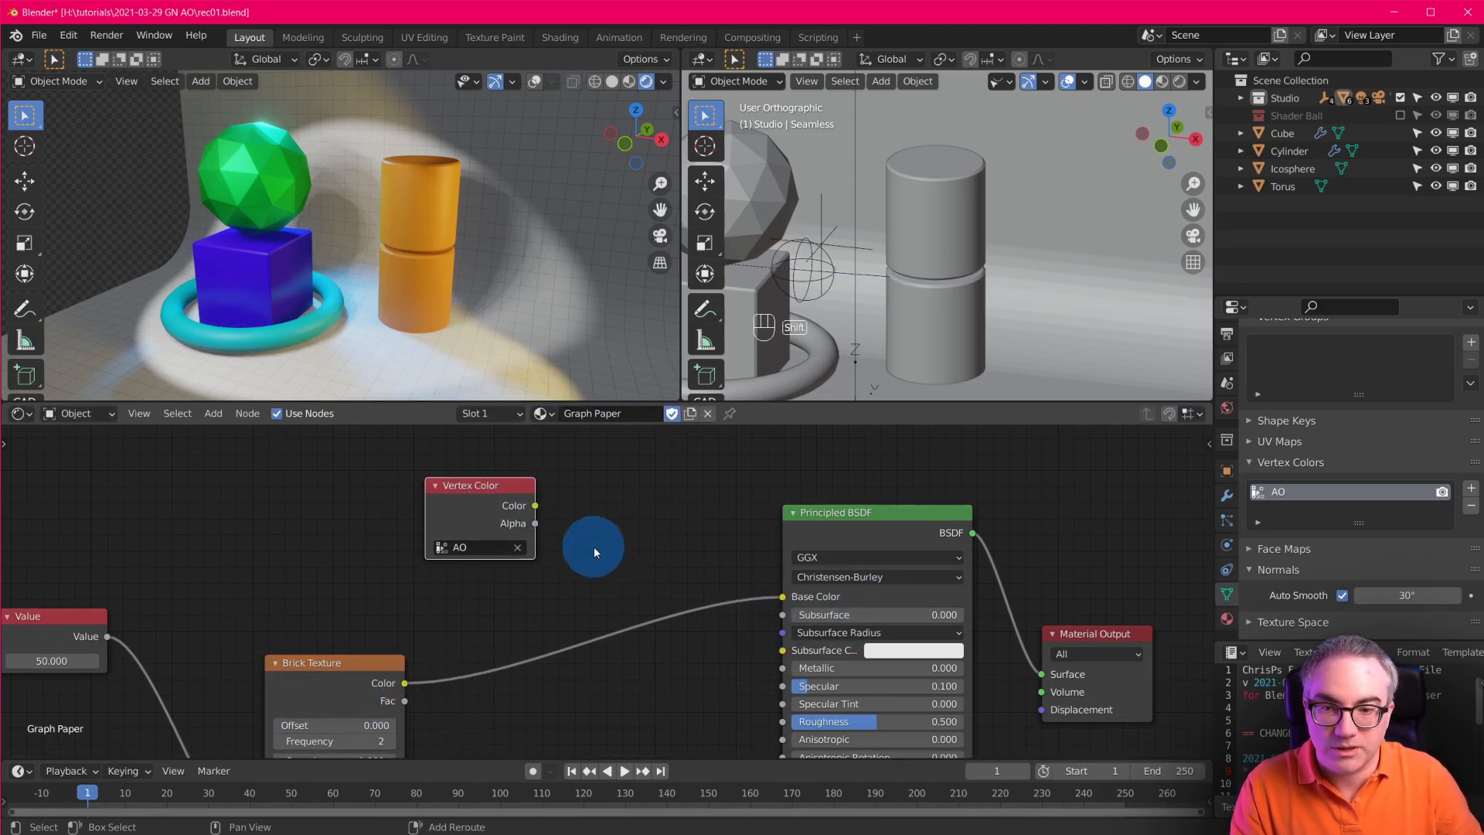
Insert a MixRGB node between the Brick Texture and Base Color, and connect the Vertex Color output to its Color2.
key(shift+a)
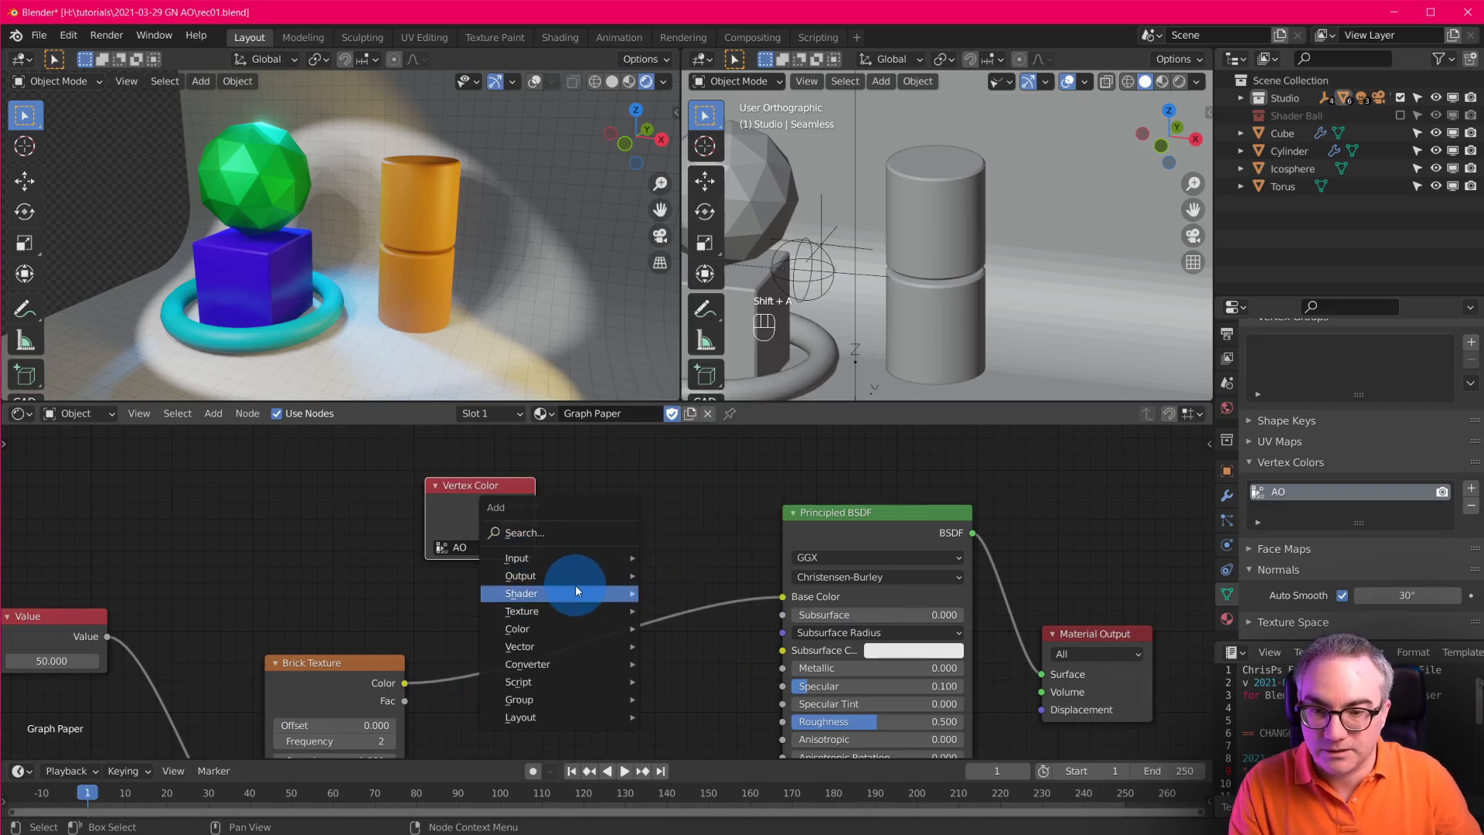
mouse_move(574, 631)
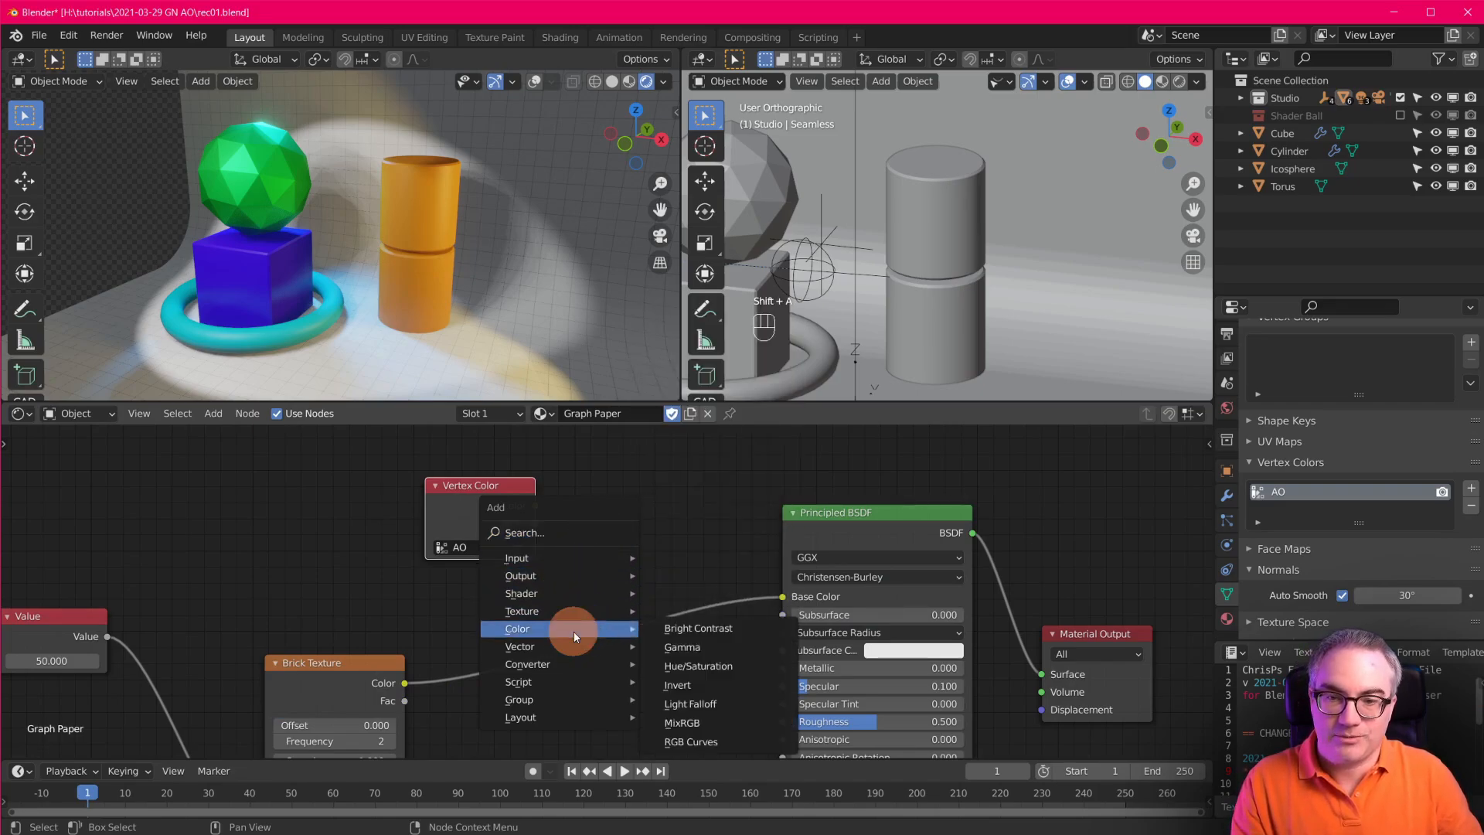
click(732, 722)
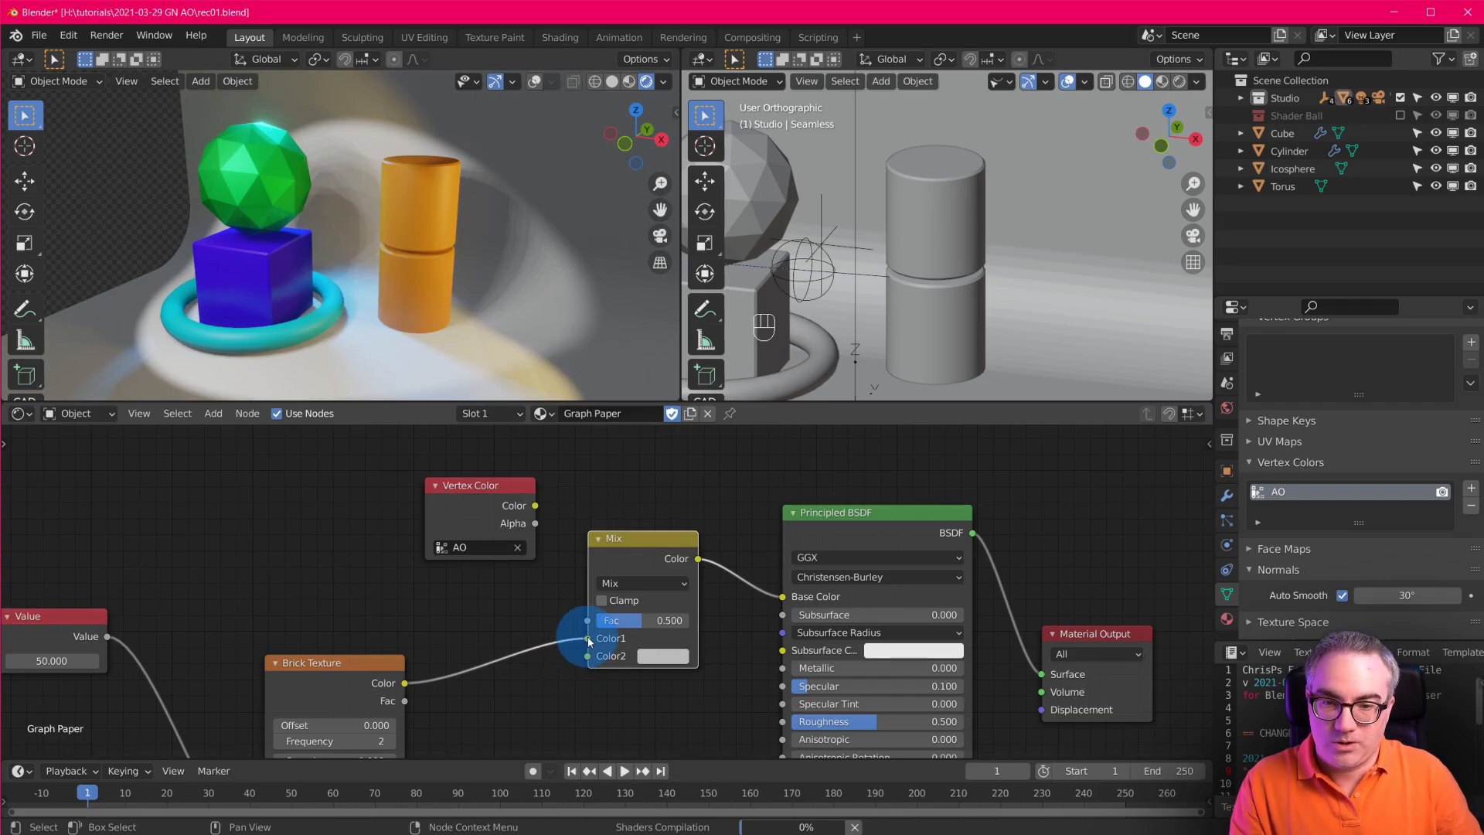
drag(587, 642, 462, 510)
Set the mix node's blending mode to Multiply and its factor to 1.000.
click(660, 583)
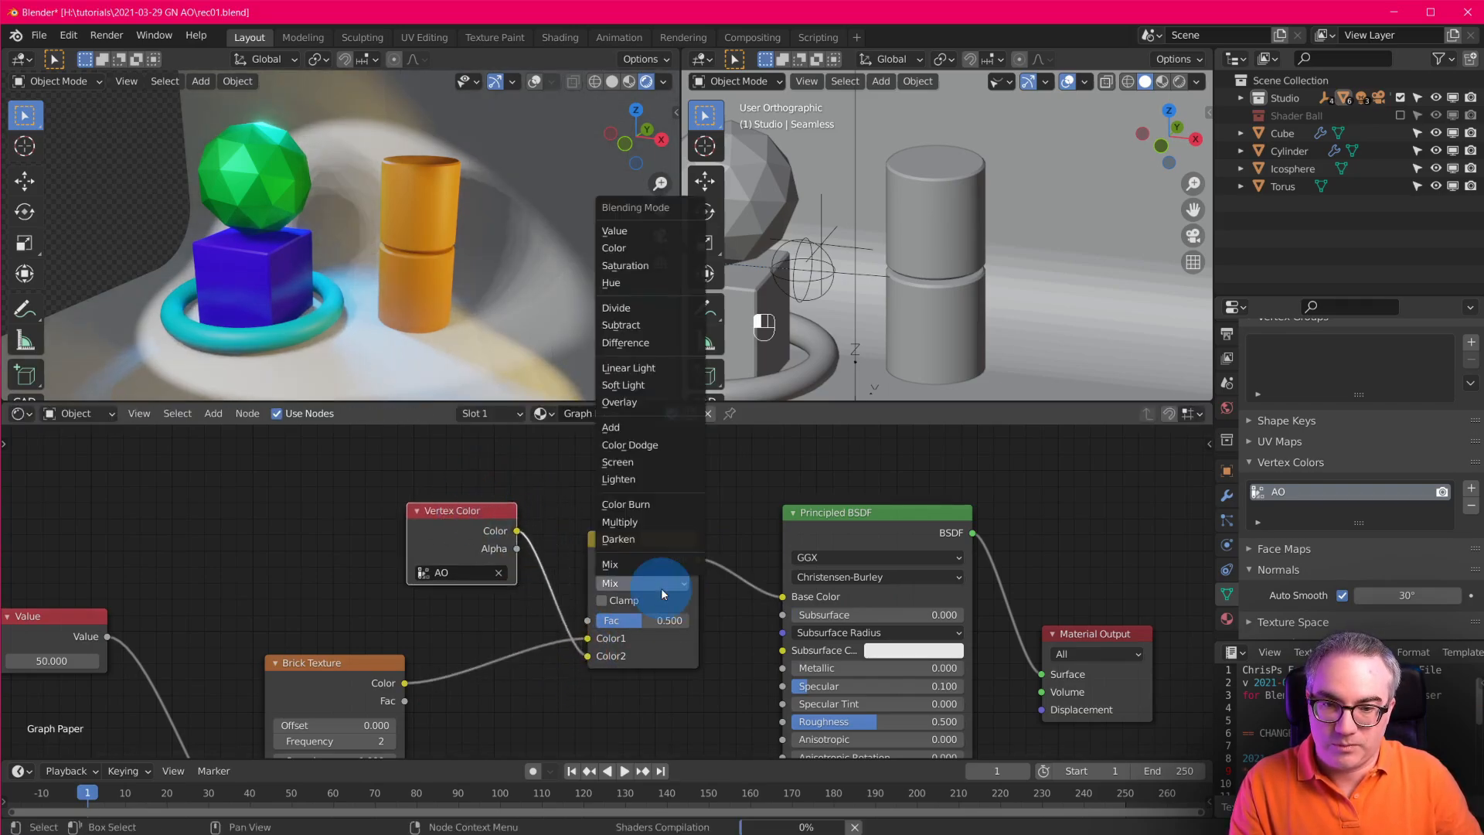
click(652, 522)
drag(663, 623, 632, 622)
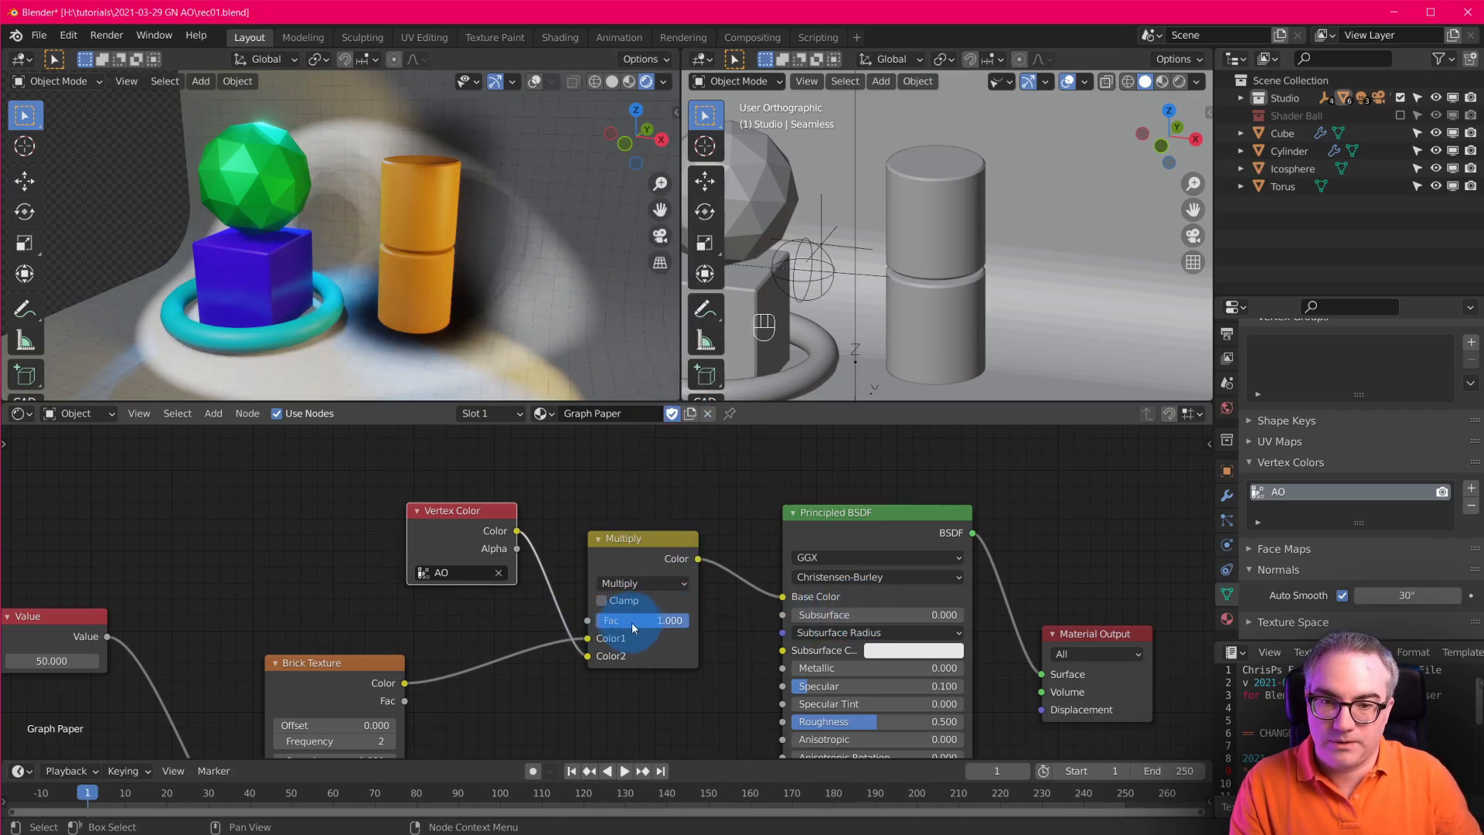
Check the darkened contact area around the orange cylinder and tidy the positions of the Principled BSDF, Multiply and Vertex Color nodes.
scroll(536, 309, up, 5)
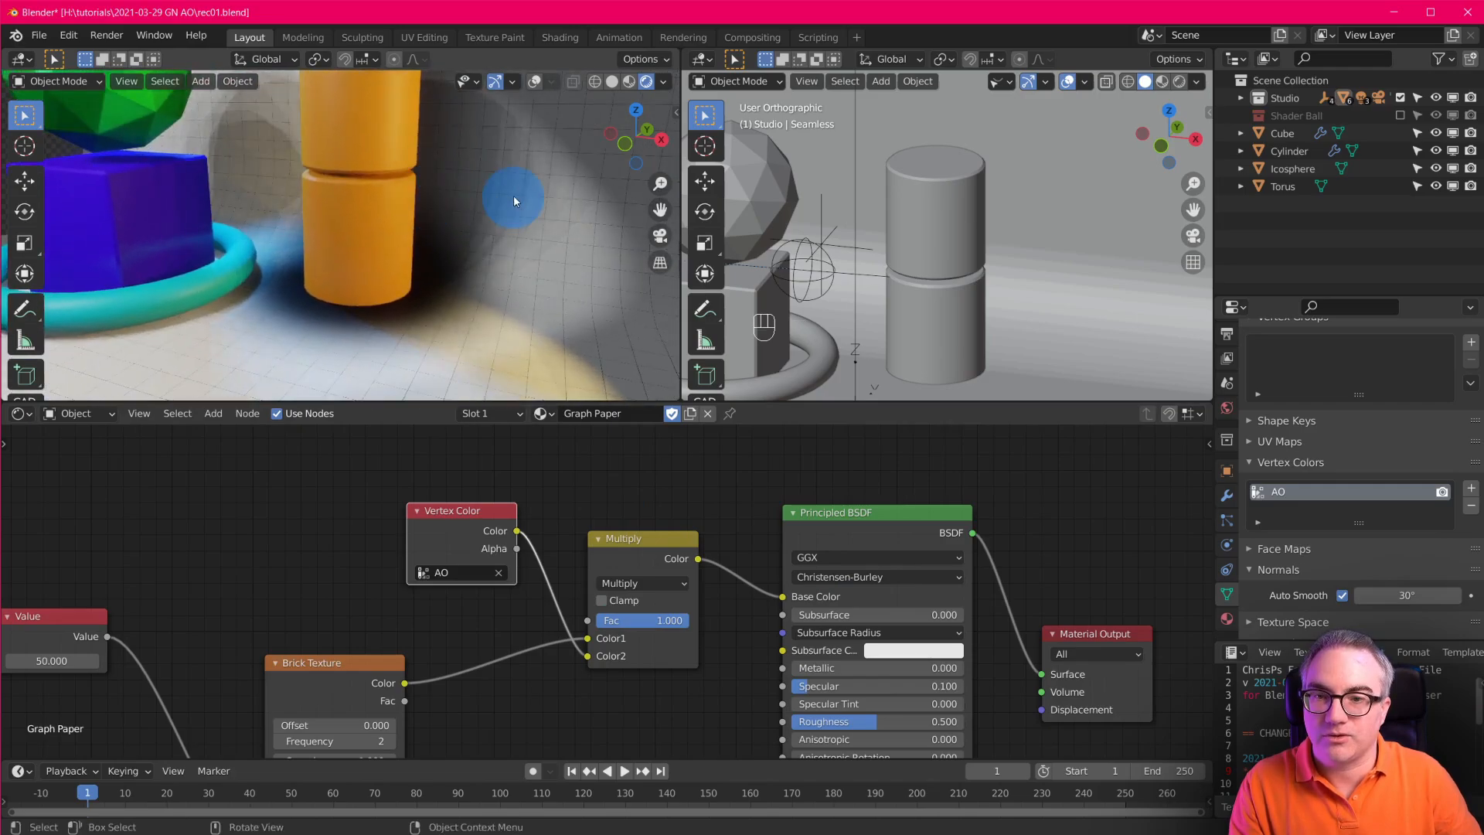
middle_drag(513, 195, 482, 394)
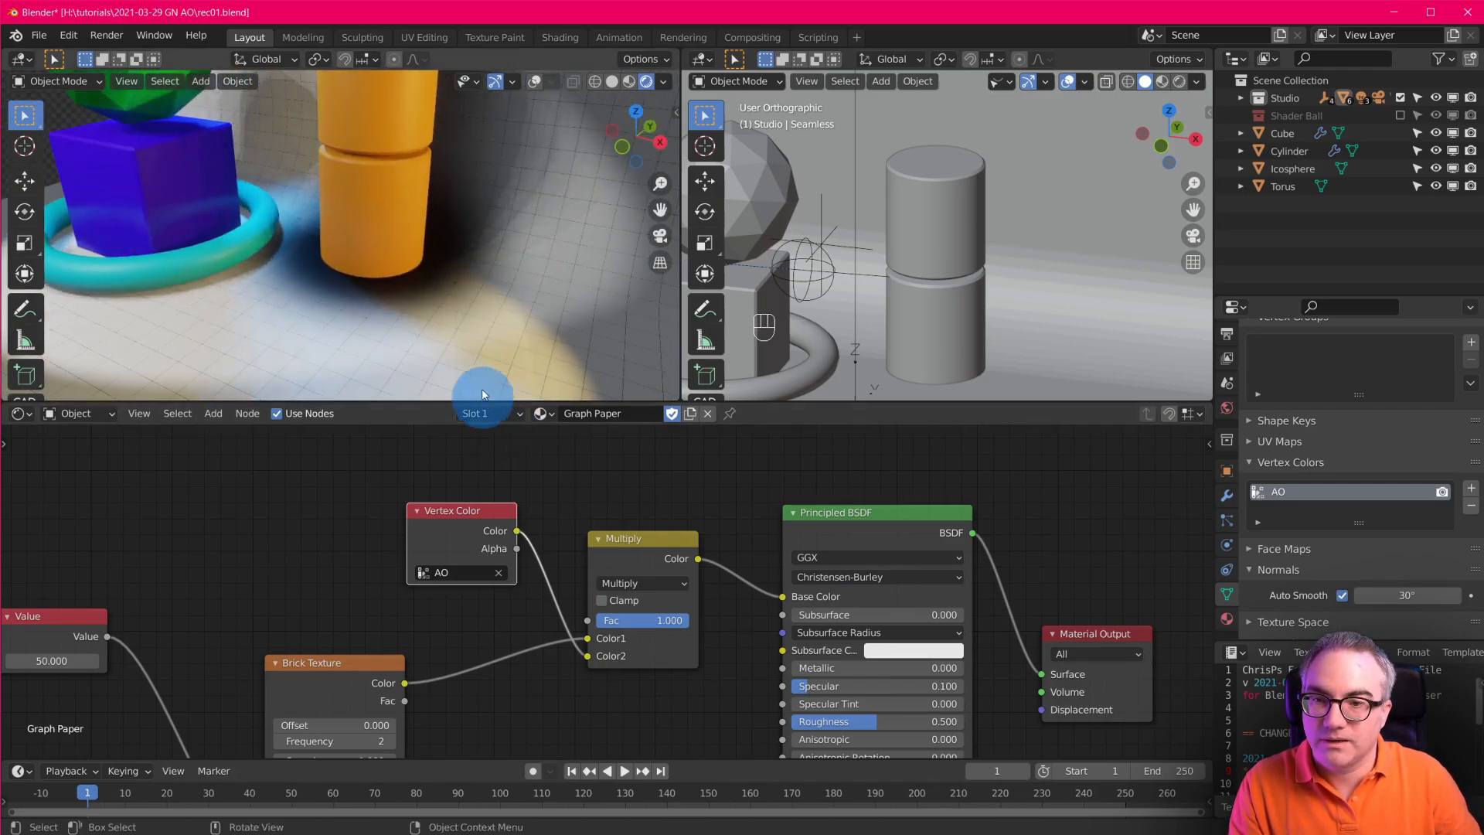
mouse_move(845, 512)
mouse_down()
mouse_move(867, 491)
mouse_move(853, 500)
mouse_up()
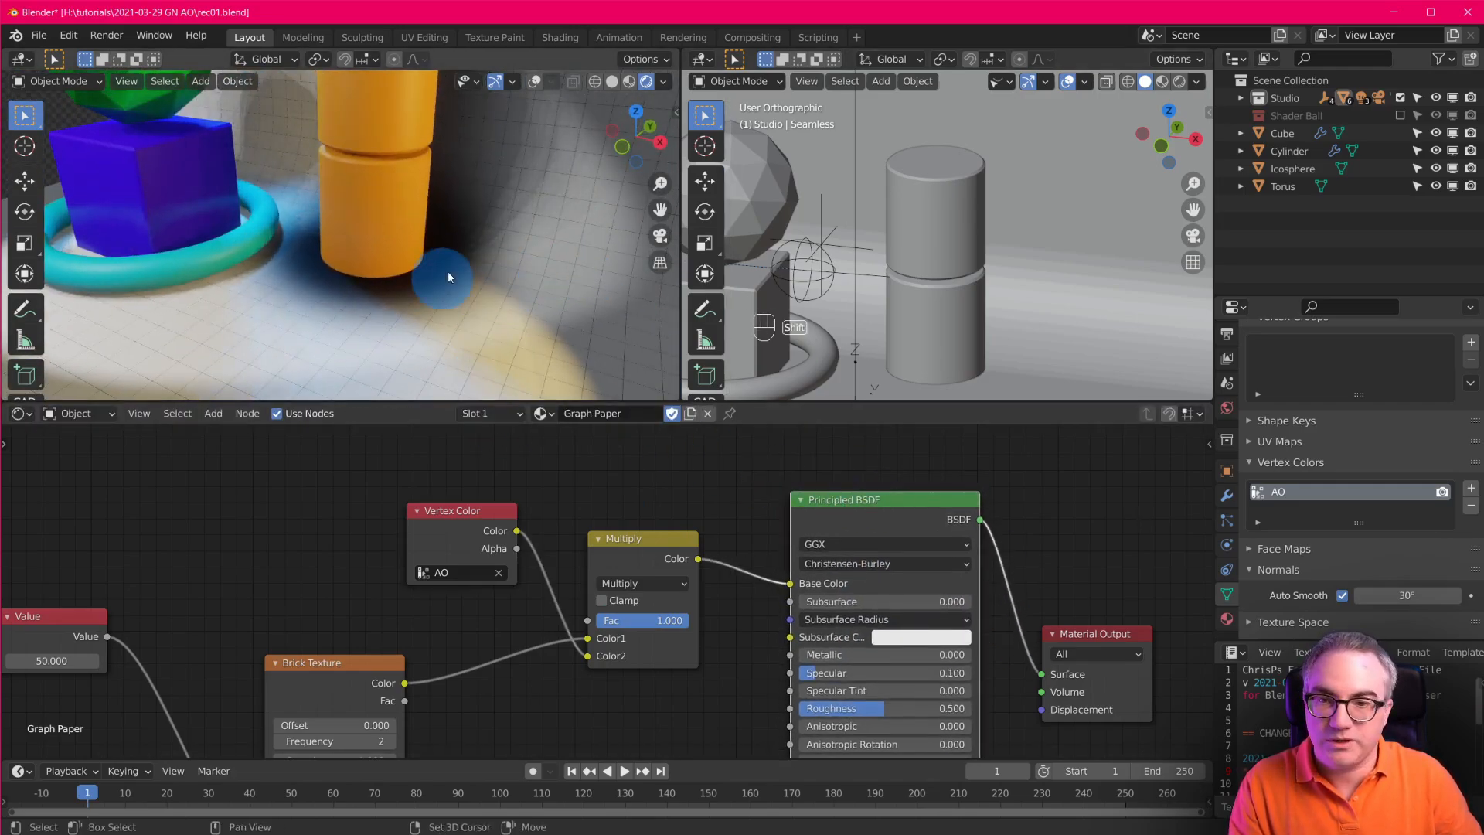
middle_drag(449, 276, 446, 345)
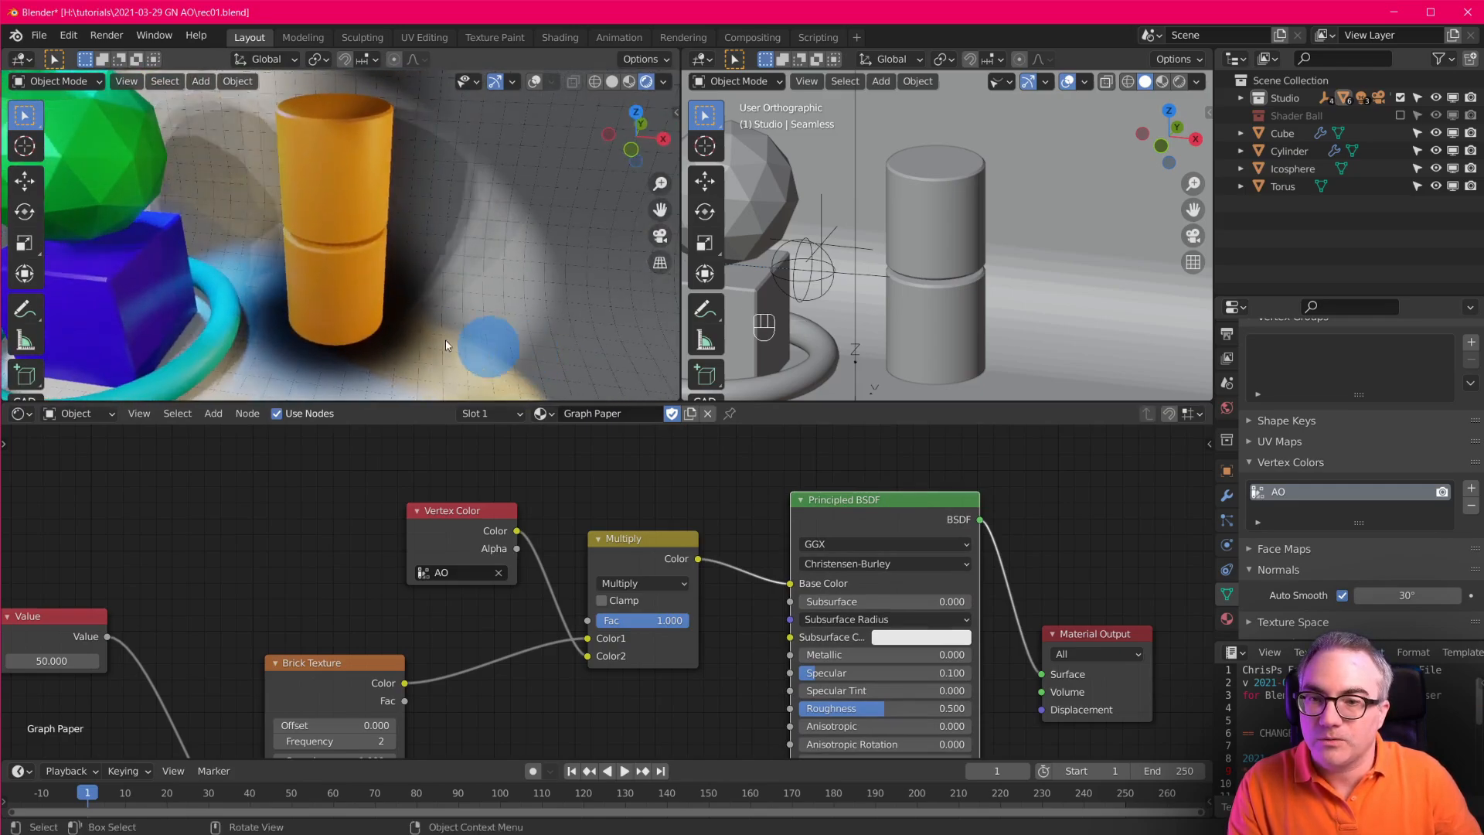
drag(645, 554, 652, 536)
mouse_move(450, 522)
mouse_down()
mouse_move(436, 548)
mouse_move(437, 528)
mouse_up()
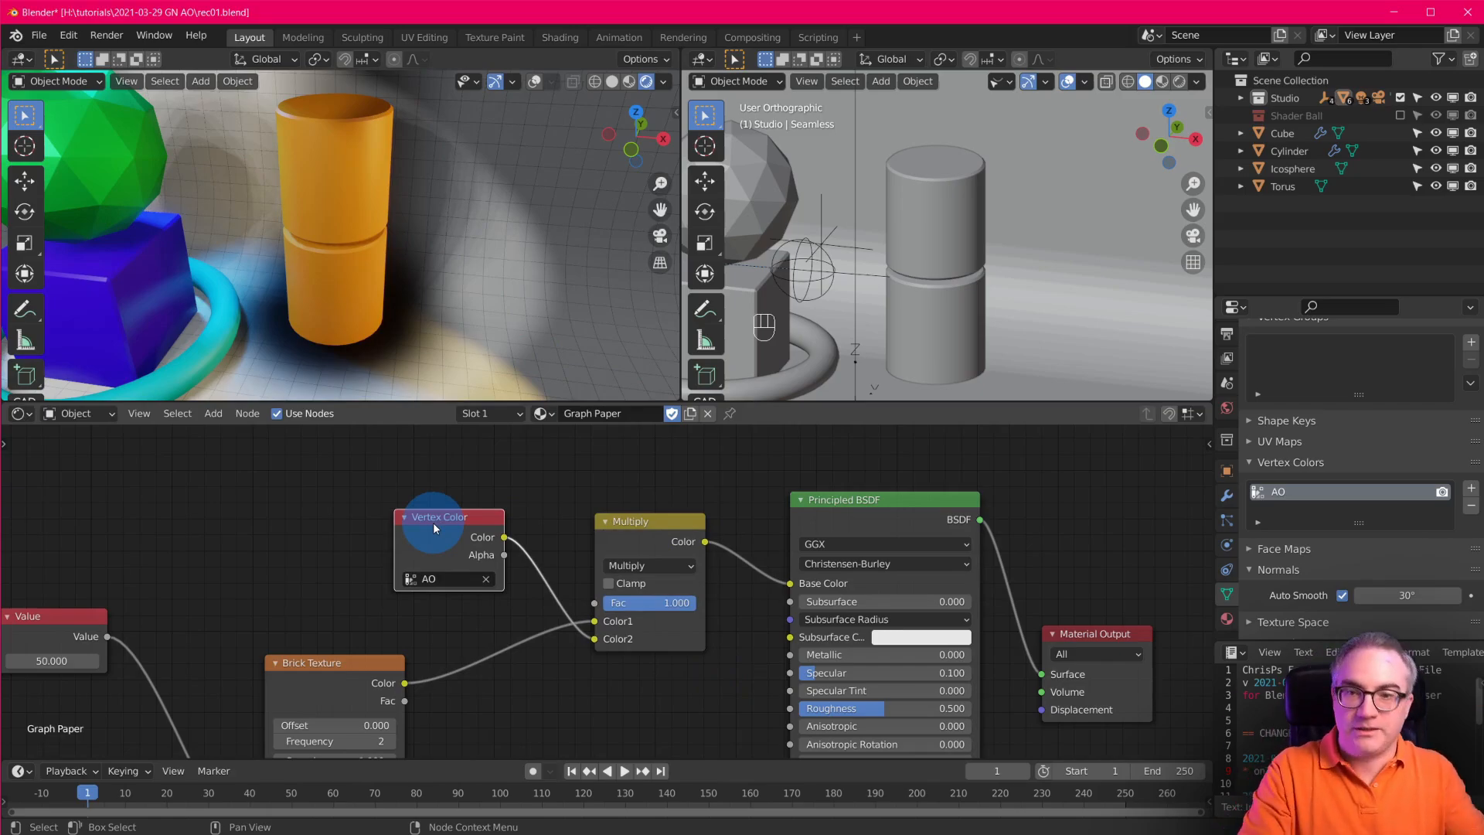
scroll(486, 335, down, 4)
scroll(475, 303, up, 2)
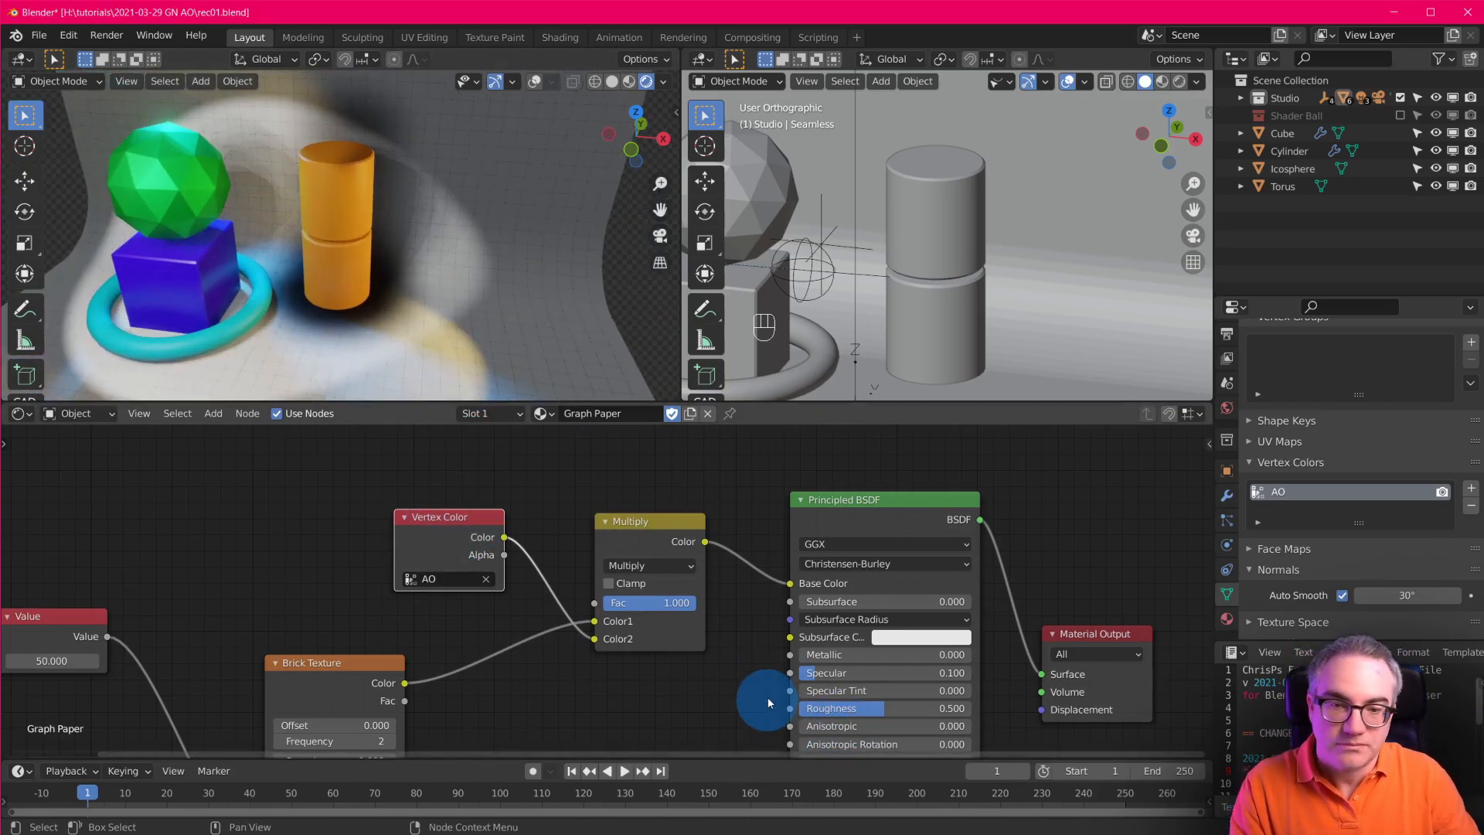
drag(439, 526, 426, 499)
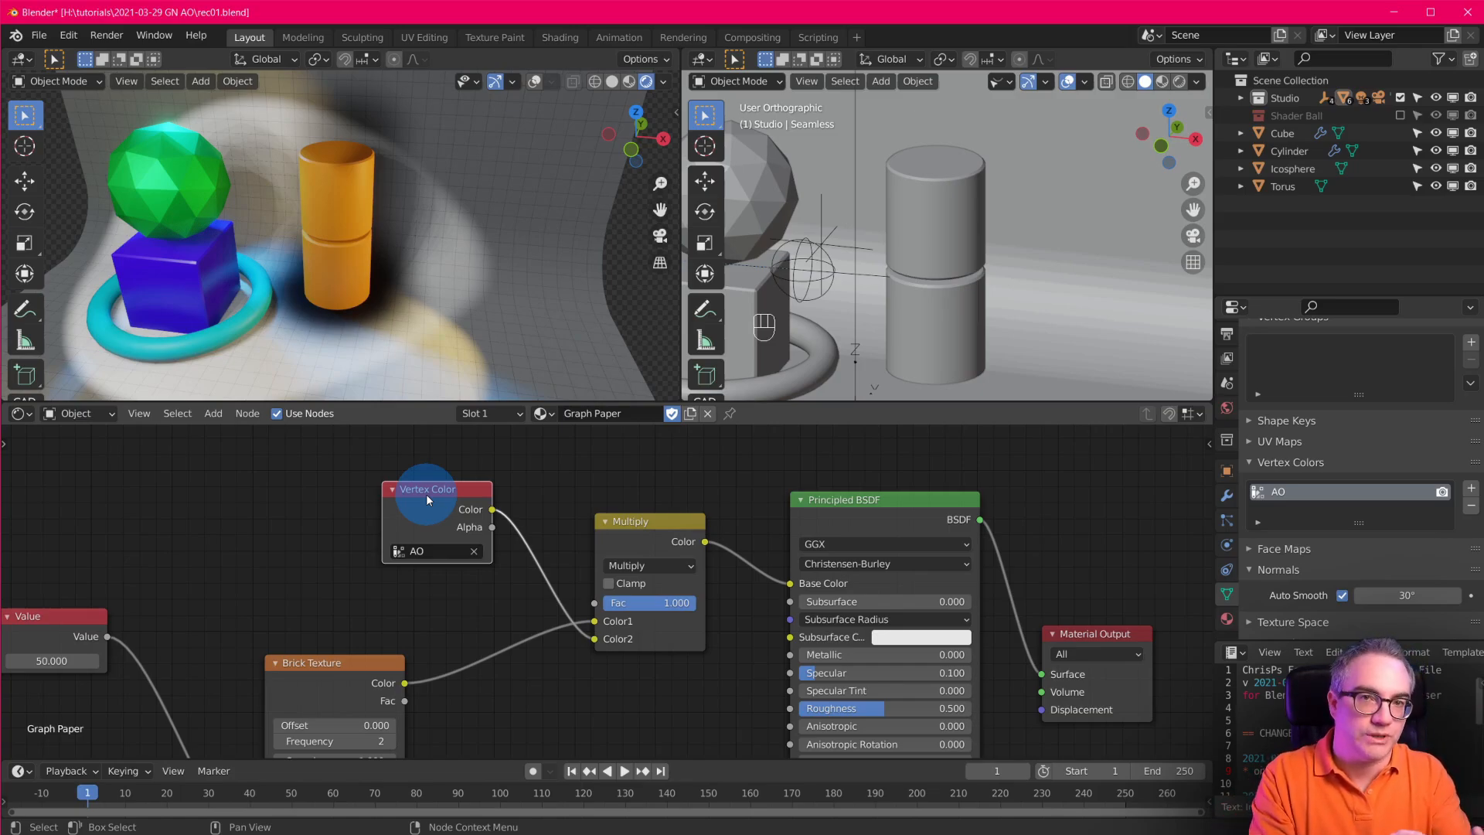
drag(427, 499, 412, 507)
Reroute the Vertex Color output from Color2 to the Multiply node's Fac input and set Color2 to red.
scroll(708, 628, down, 4)
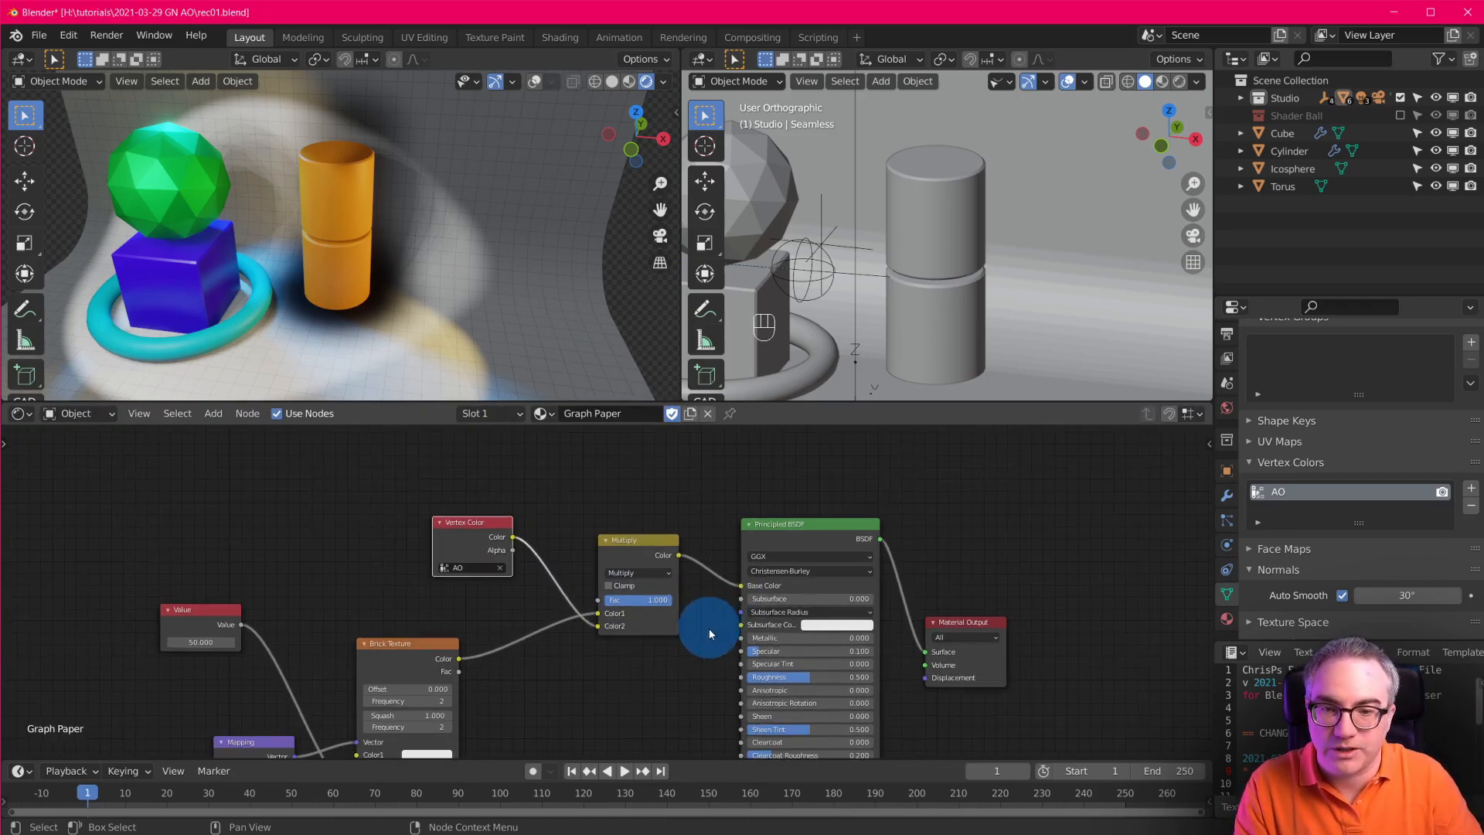
scroll(630, 616, up, 4)
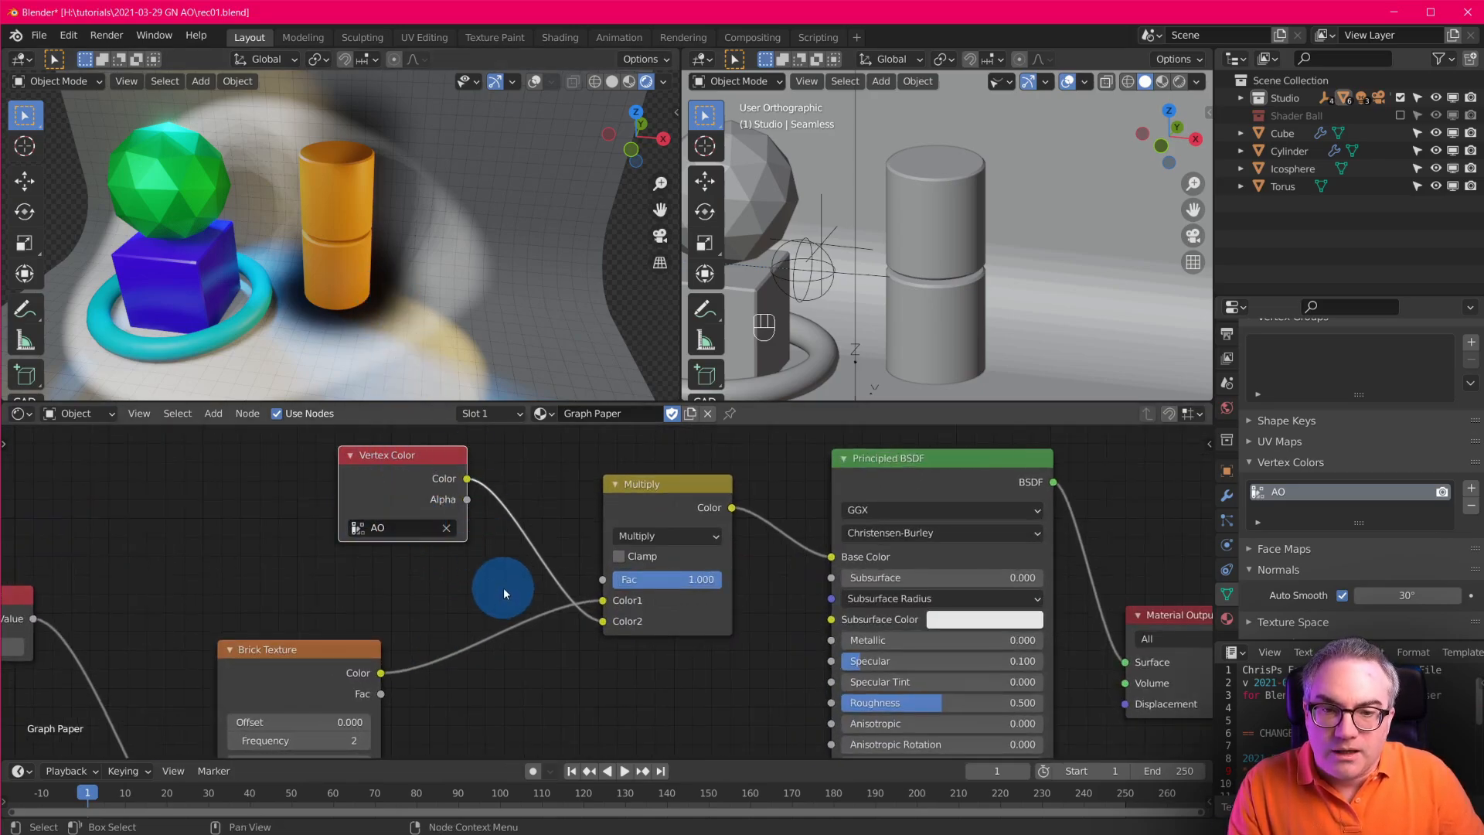
scroll(390, 348, up, 2)
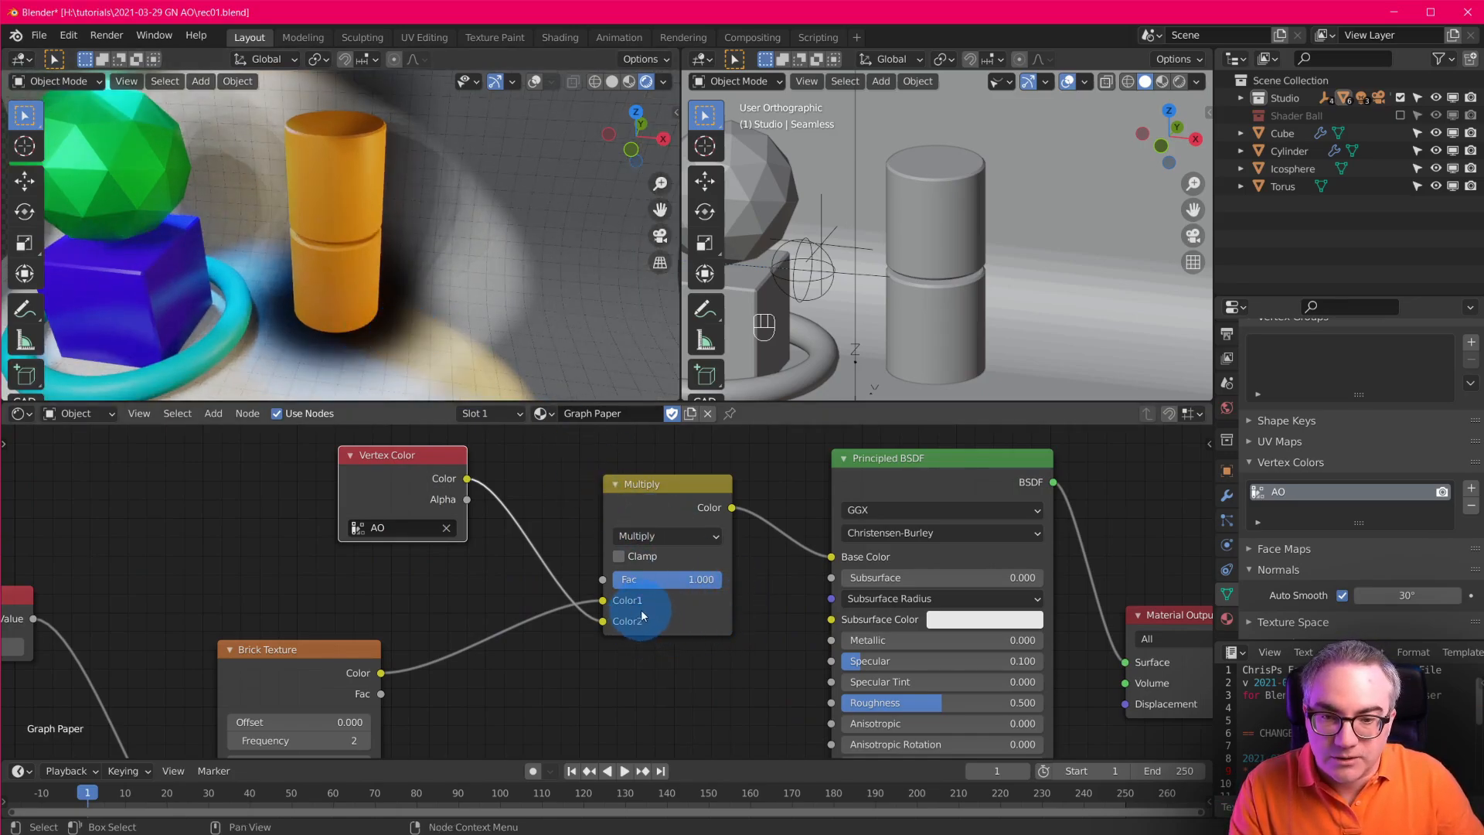
drag(606, 624, 602, 578)
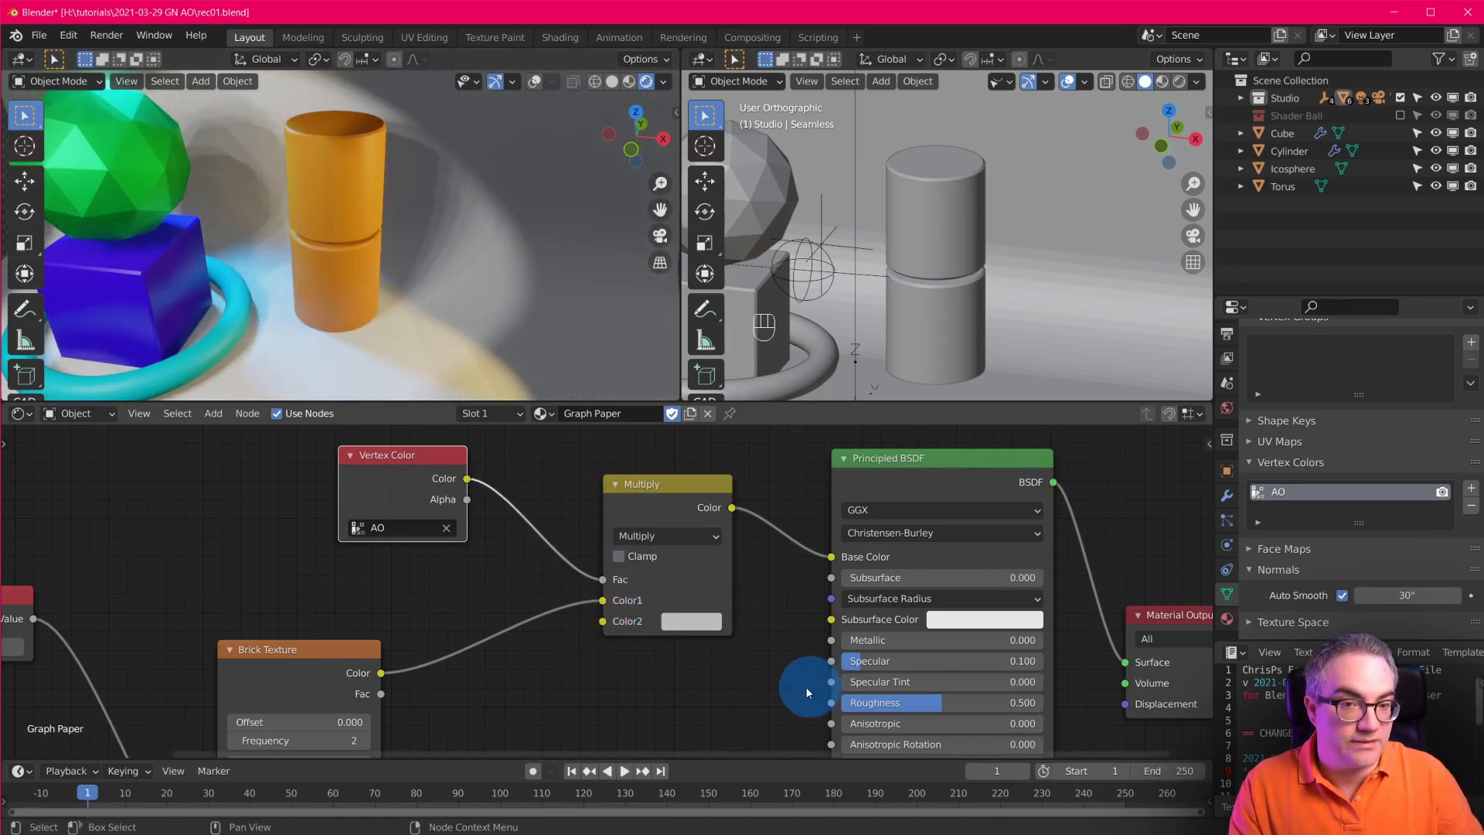
click(693, 622)
drag(737, 471, 729, 543)
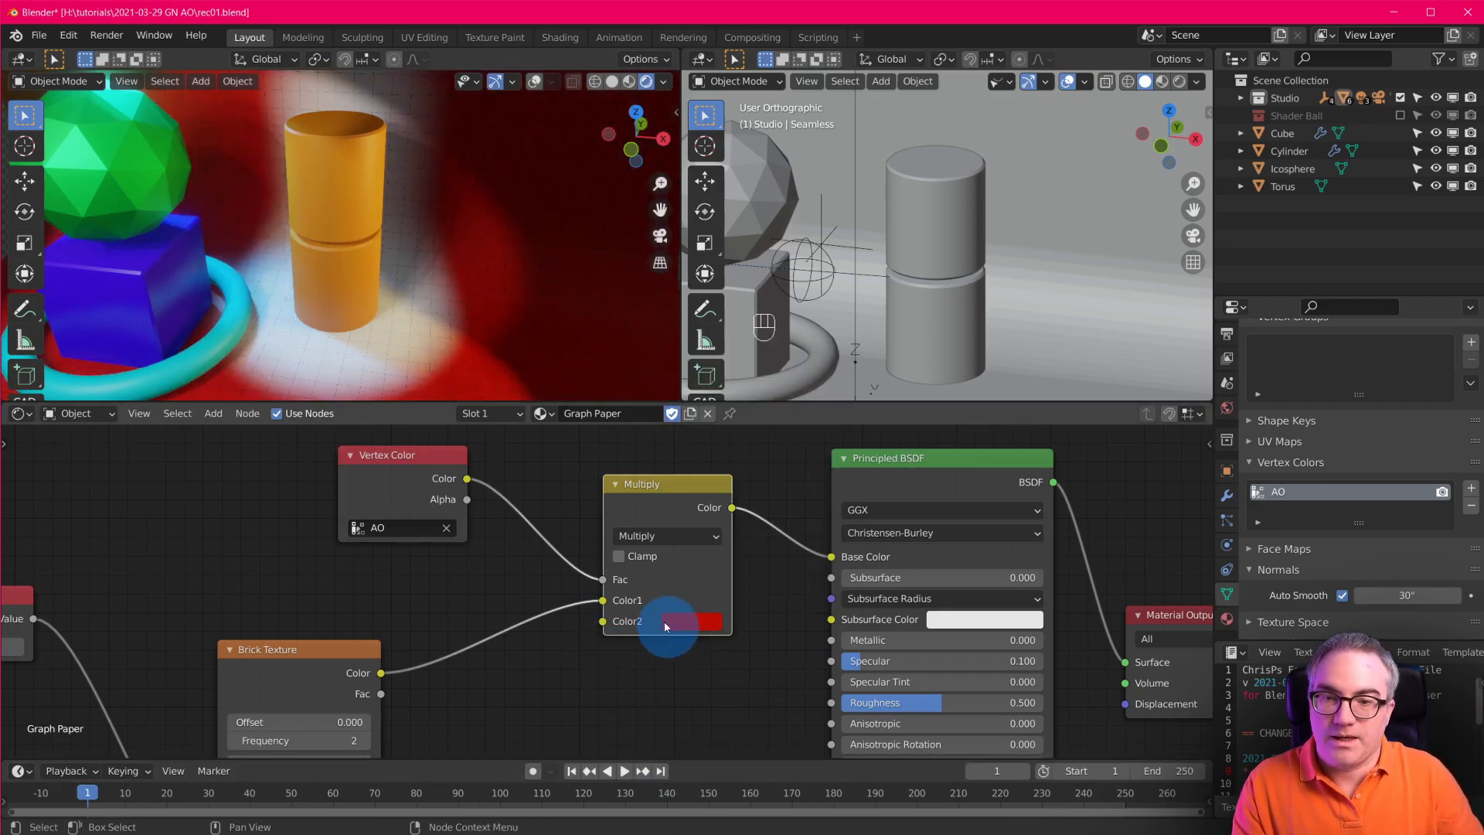
Make room beside the Vertex Color node and insert an Invert node on its link to the Multiply node's Fac.
scroll(462, 223, down, 3)
scroll(464, 228, up, 3)
drag(399, 457, 255, 467)
key(shift+a)
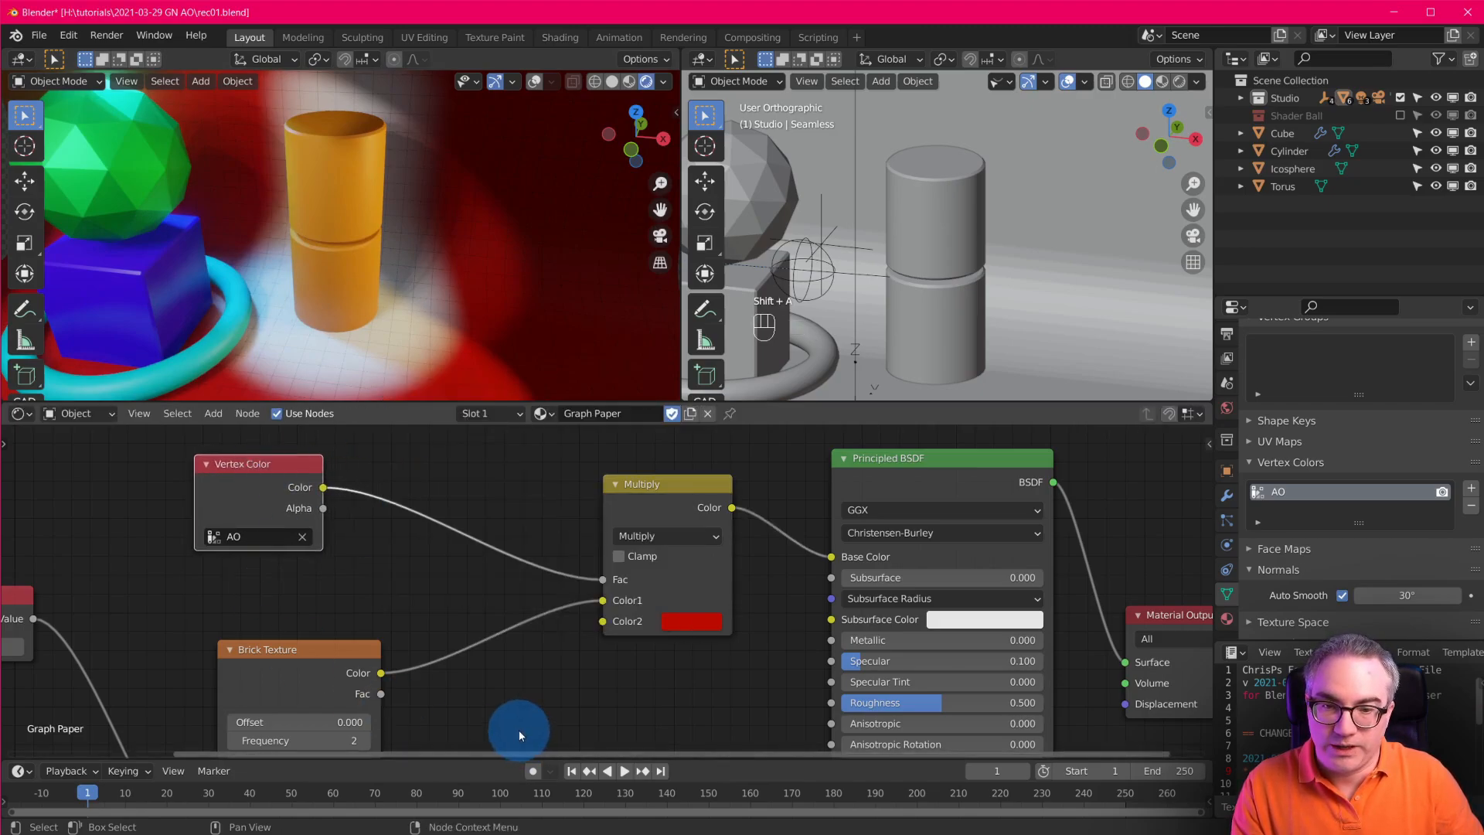
key(shift+a)
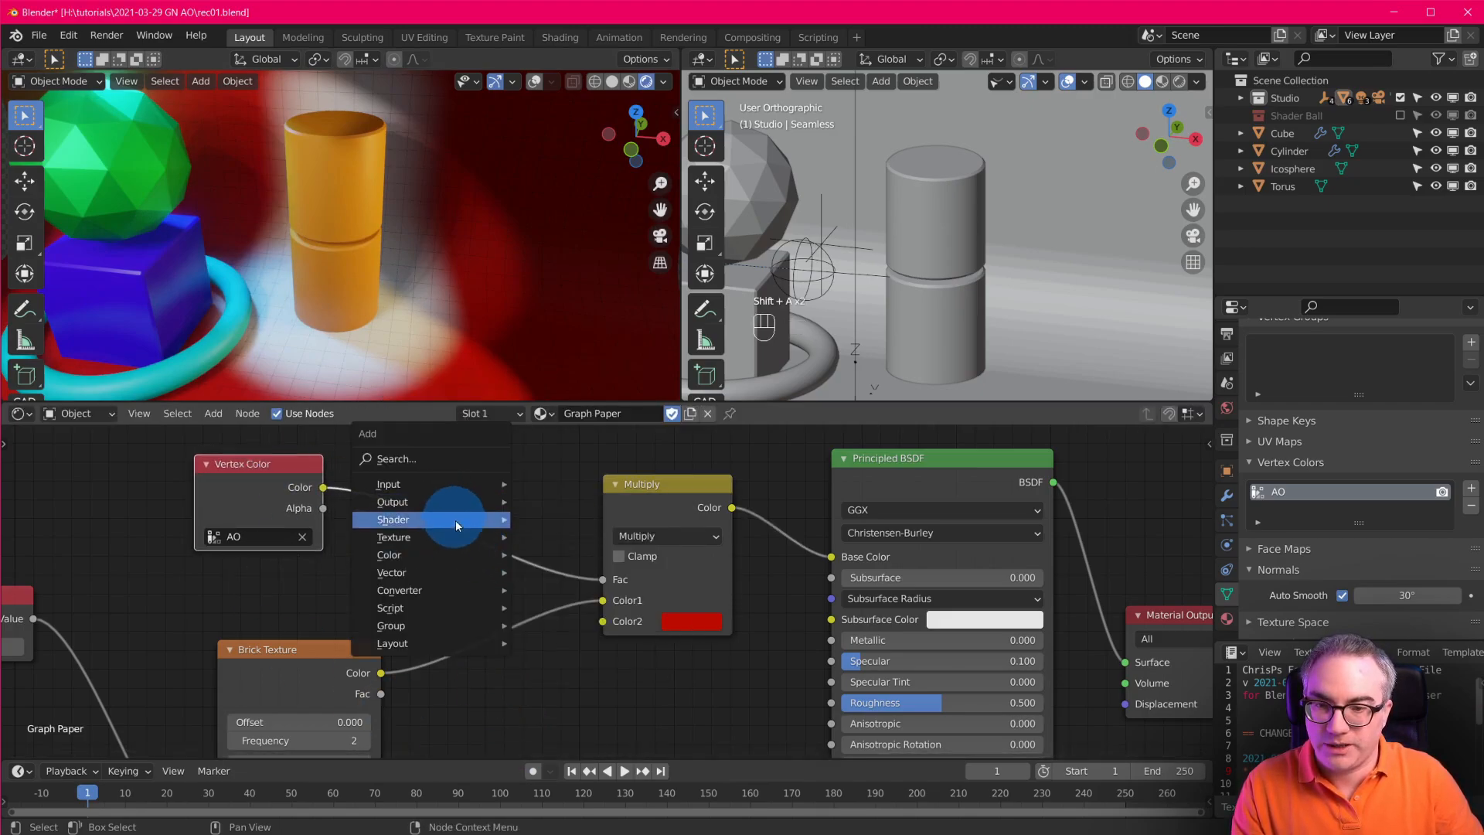
mouse_move(457, 545)
click(605, 578)
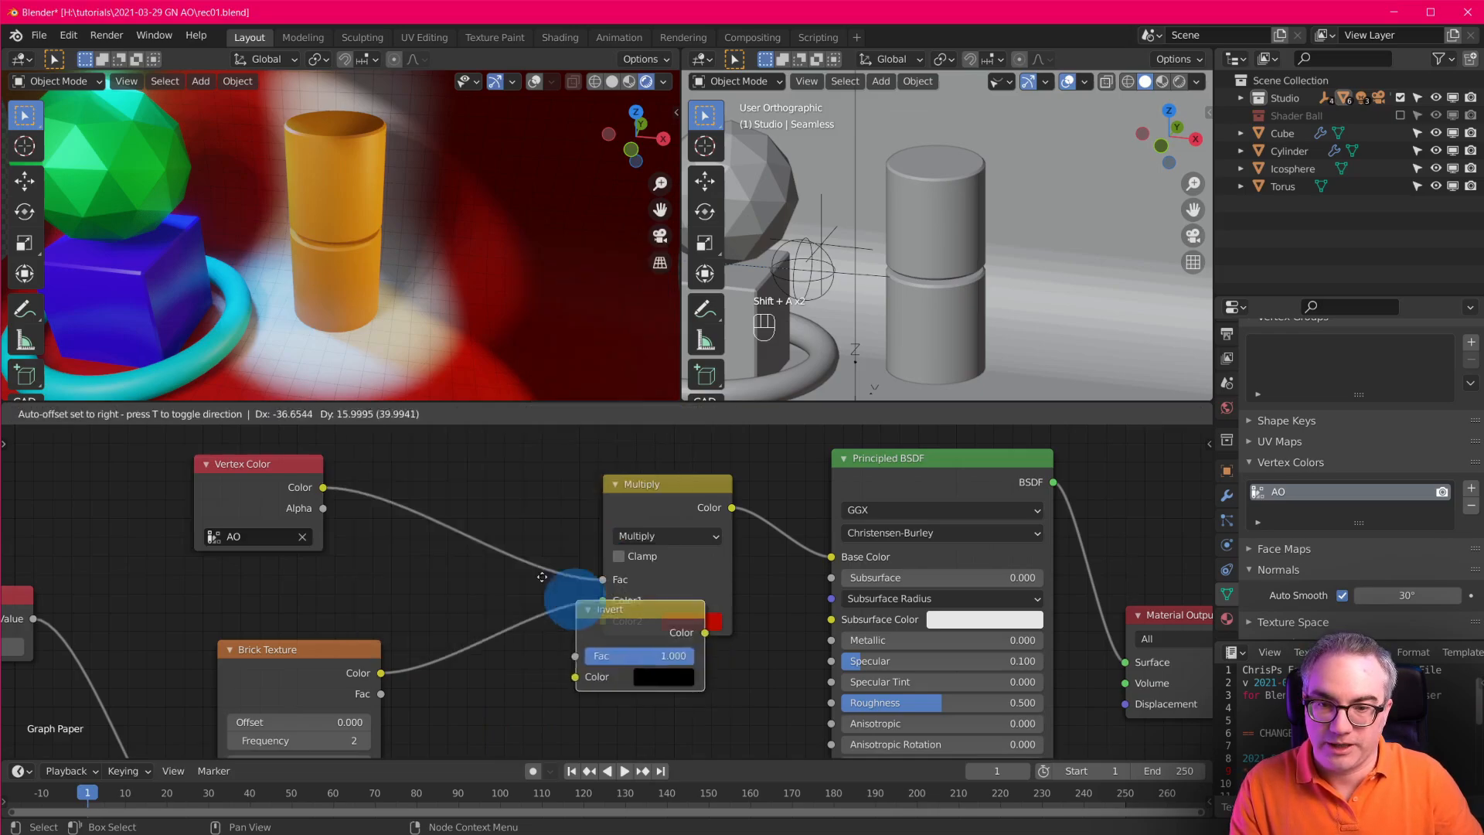
click(399, 471)
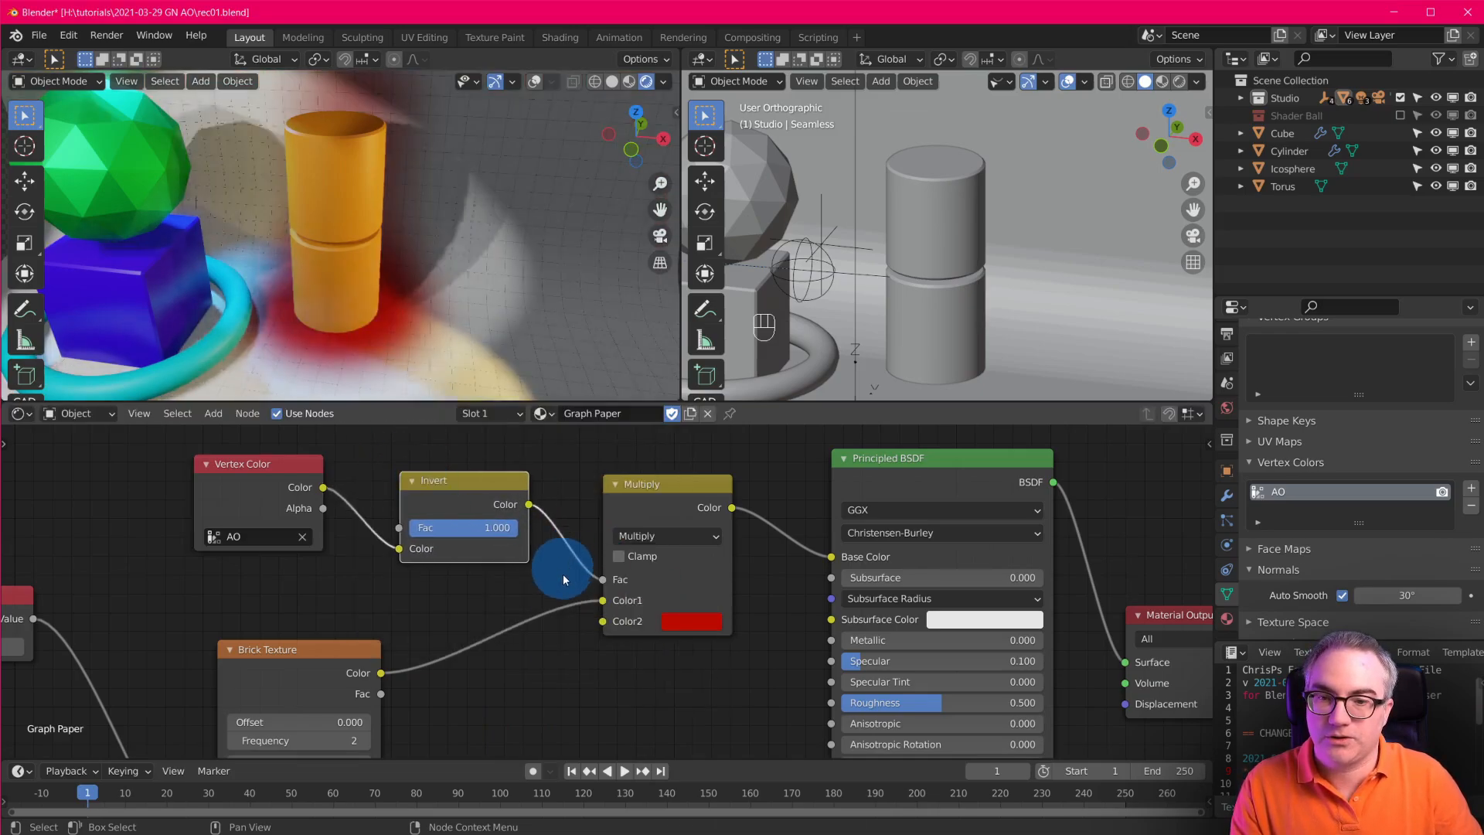
shift+middle_drag(439, 306, 475, 318)
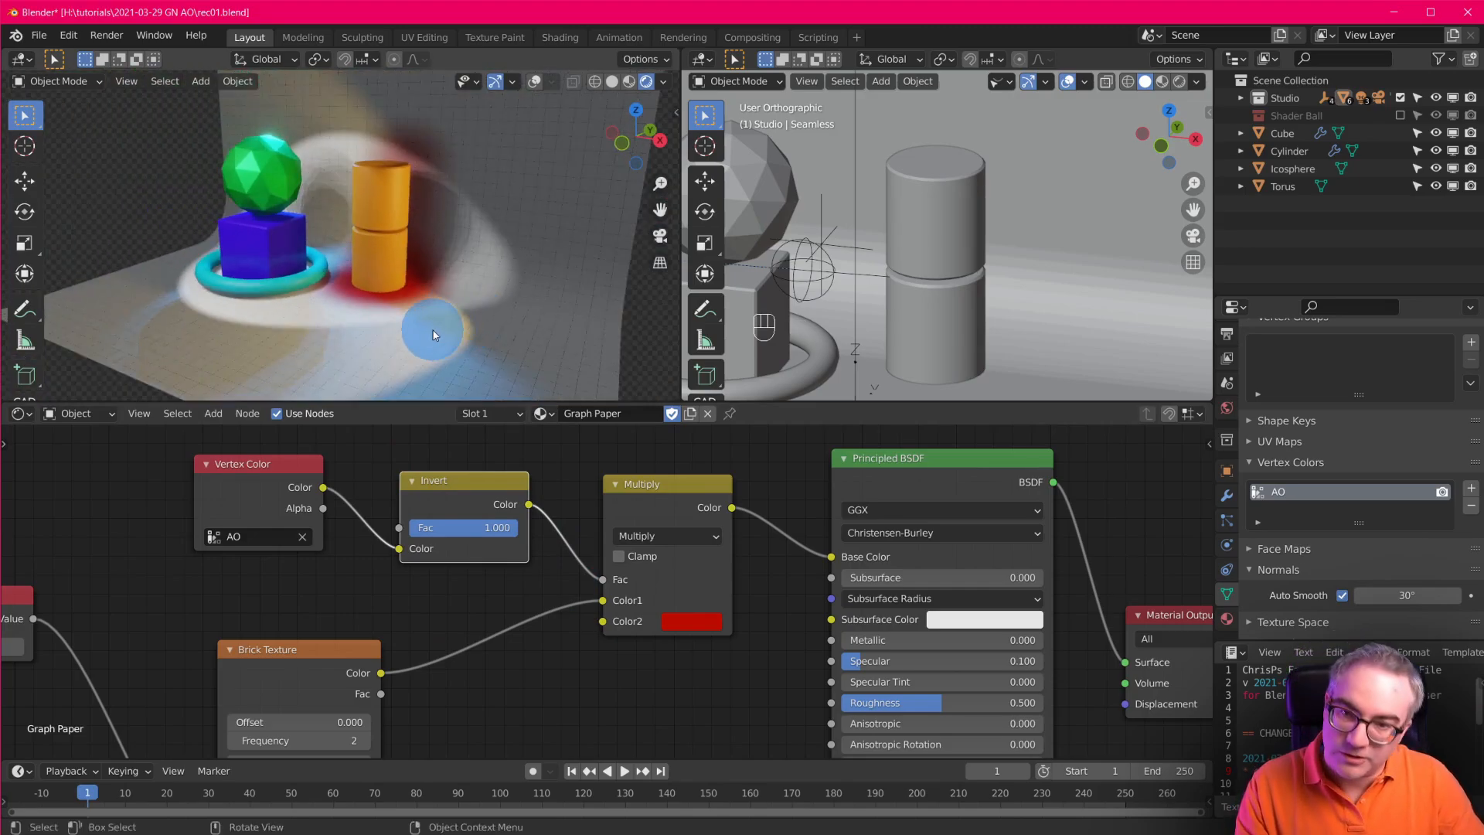
scroll(434, 334, up, 3)
scroll(948, 344, down, 4)
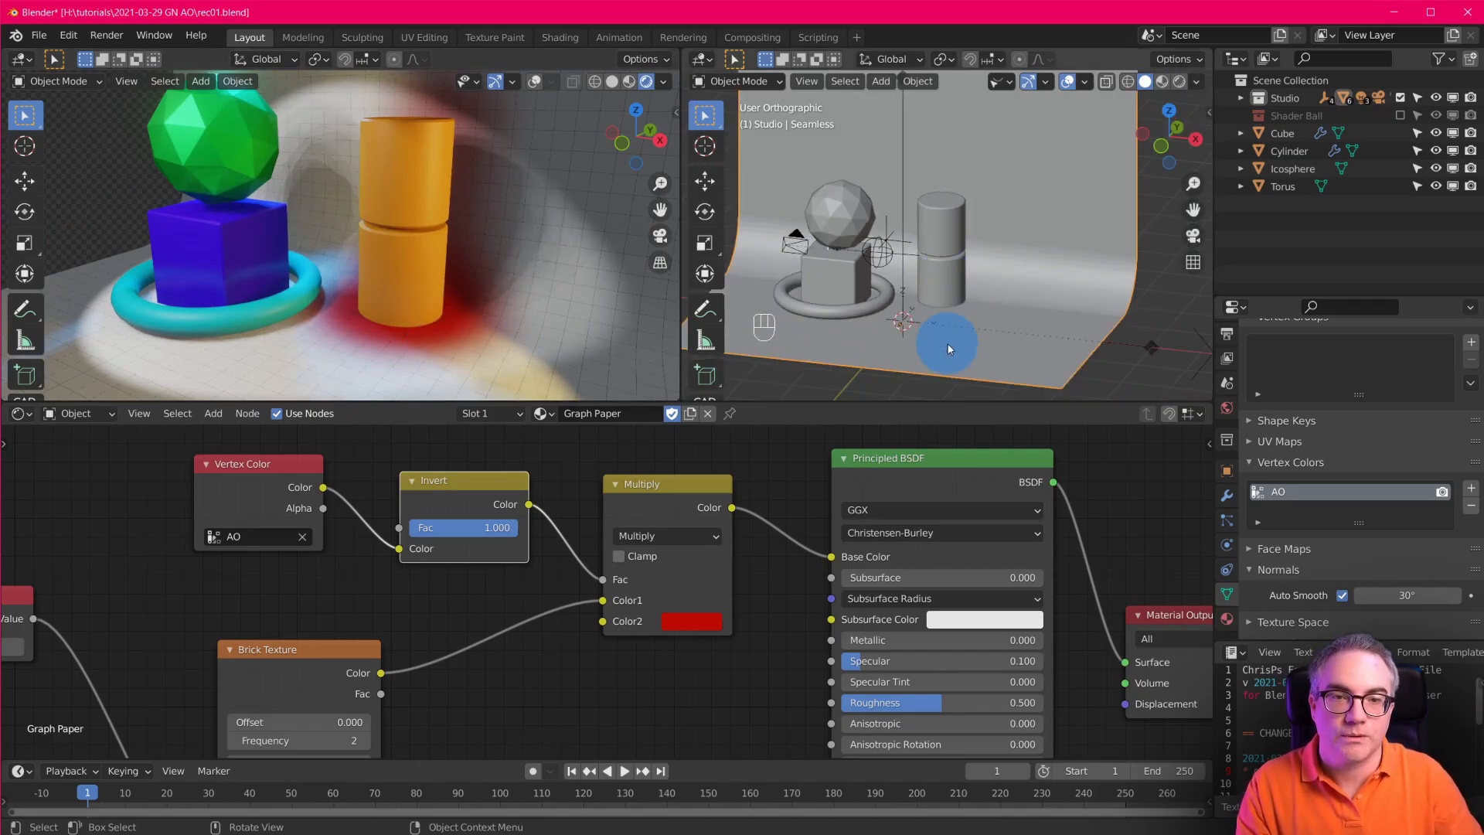
click(21, 413)
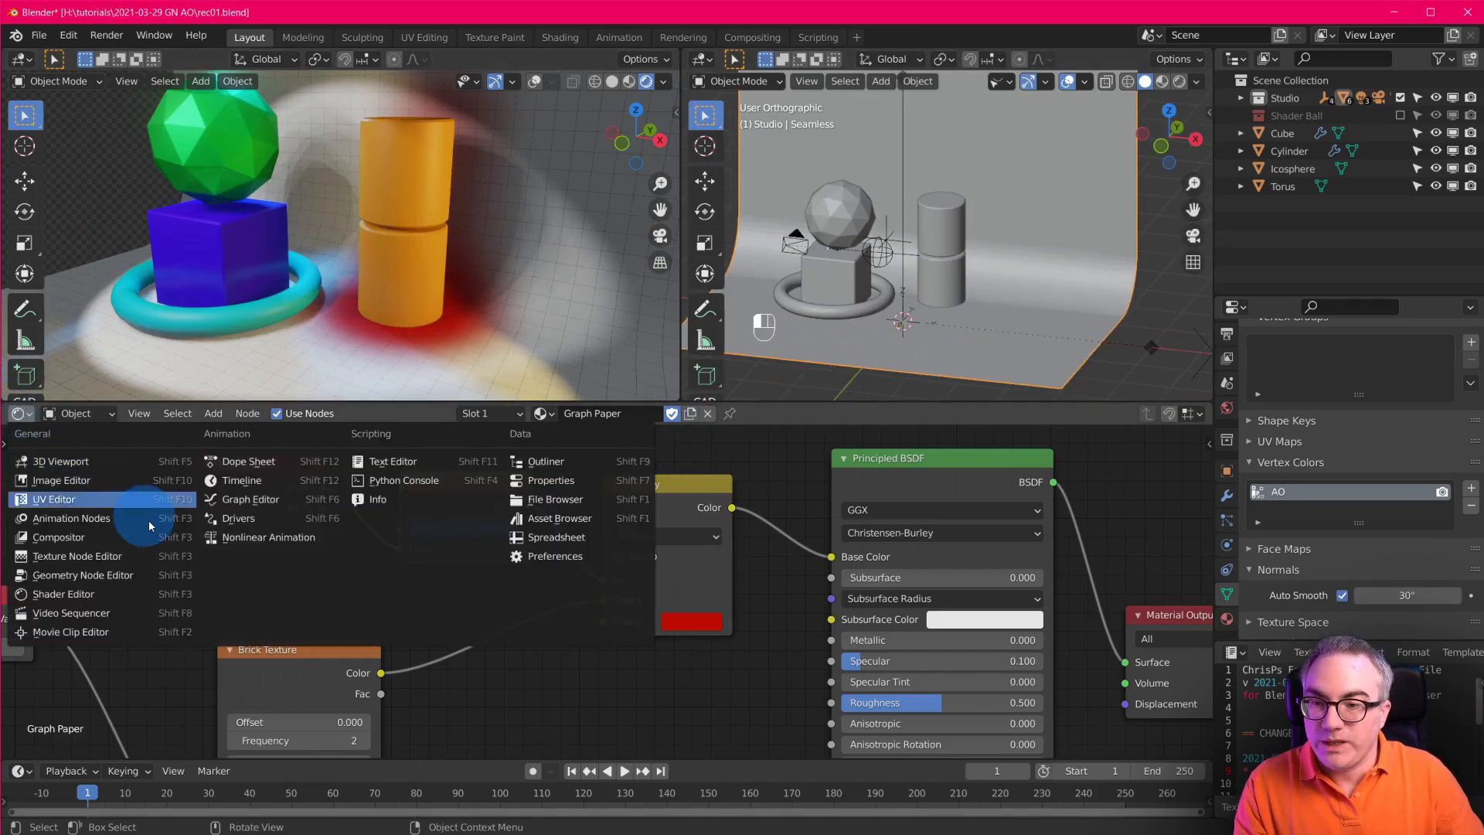
click(92, 518)
click(532, 412)
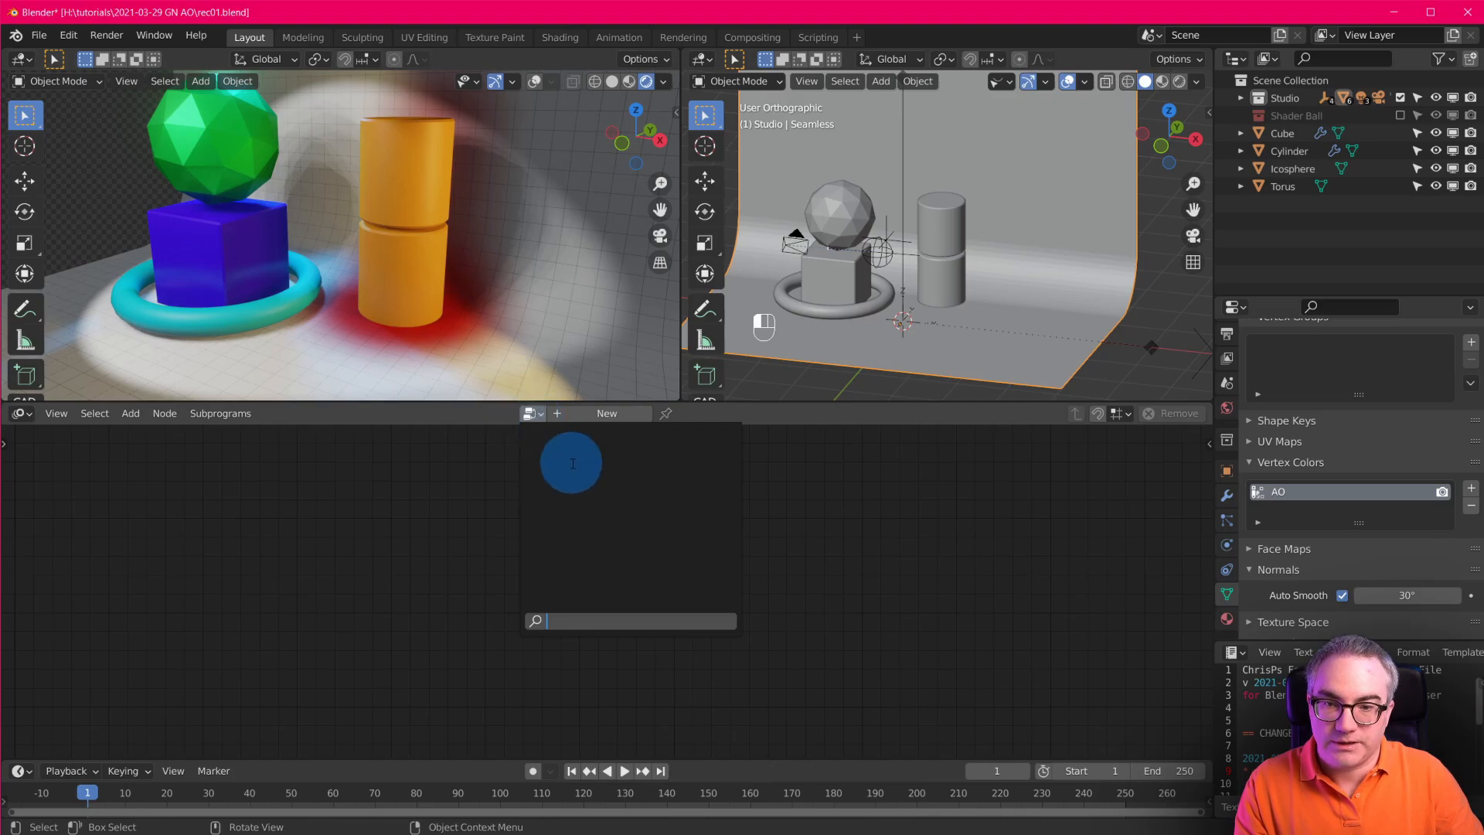
Switch the node area to the Geometry Node Editor, frame the whole node tree and show the Seamless object's modifiers.
click(20, 413)
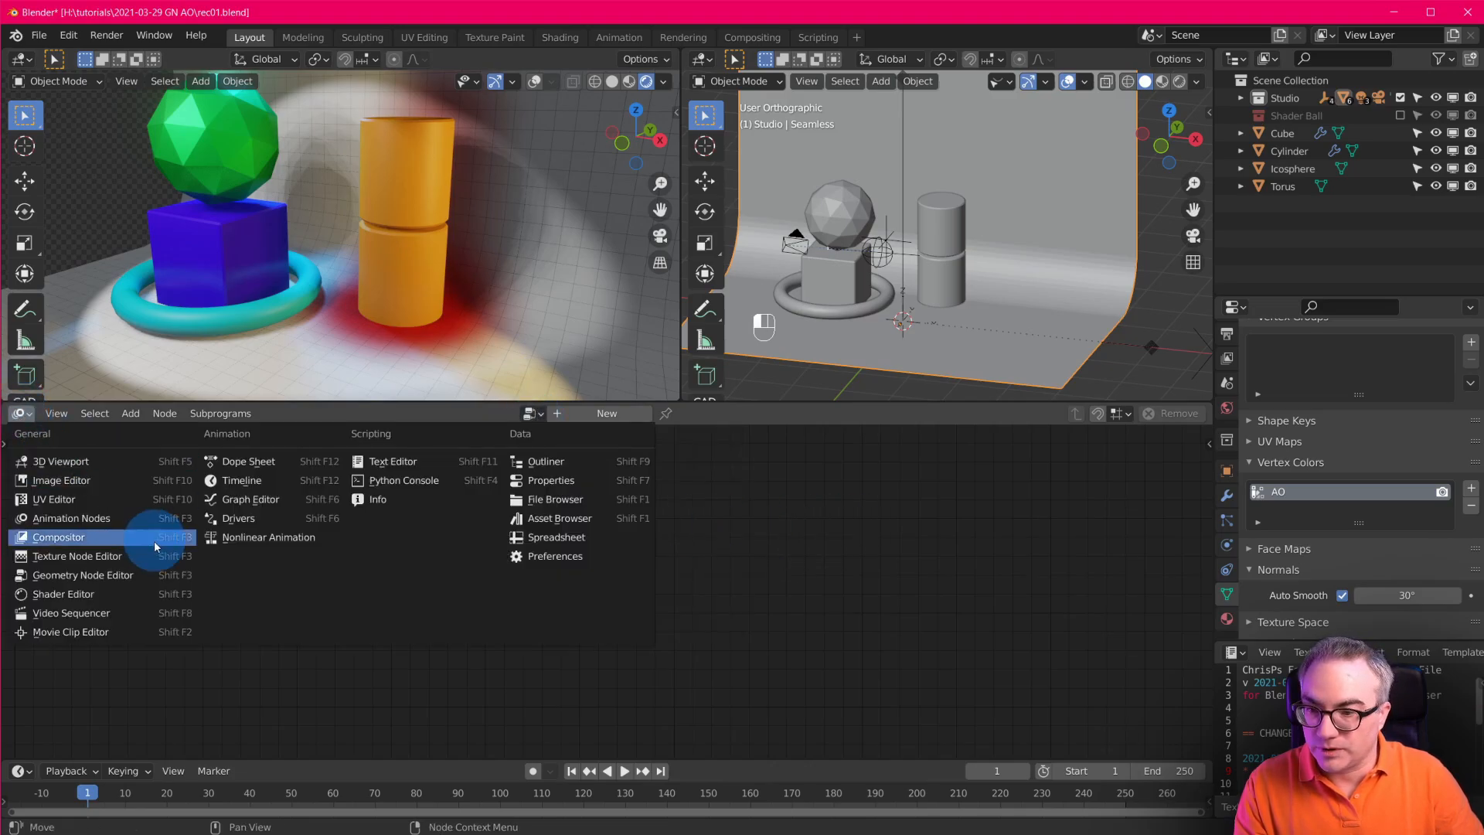
click(82, 575)
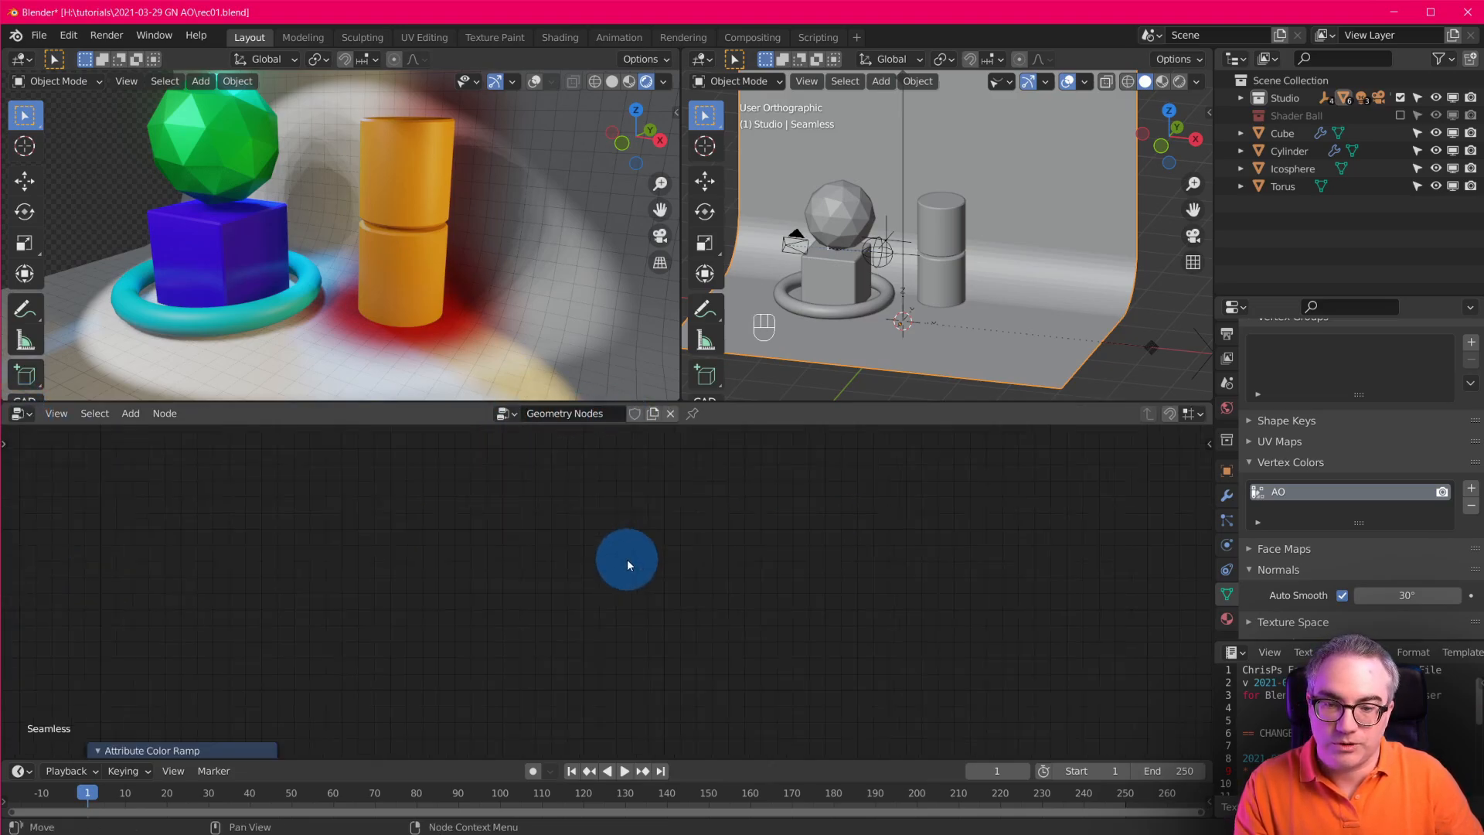
key(Home)
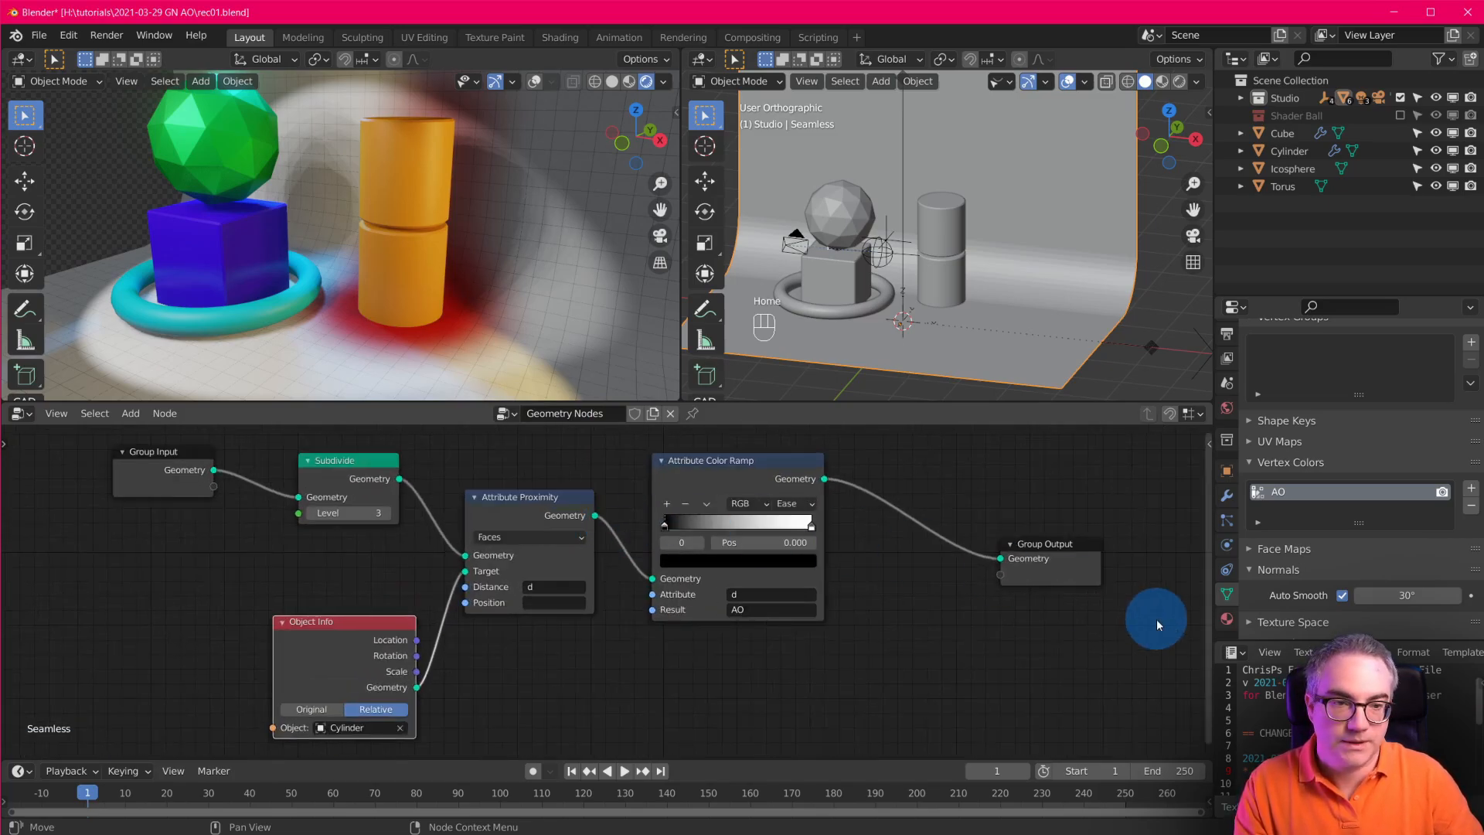
click(1227, 498)
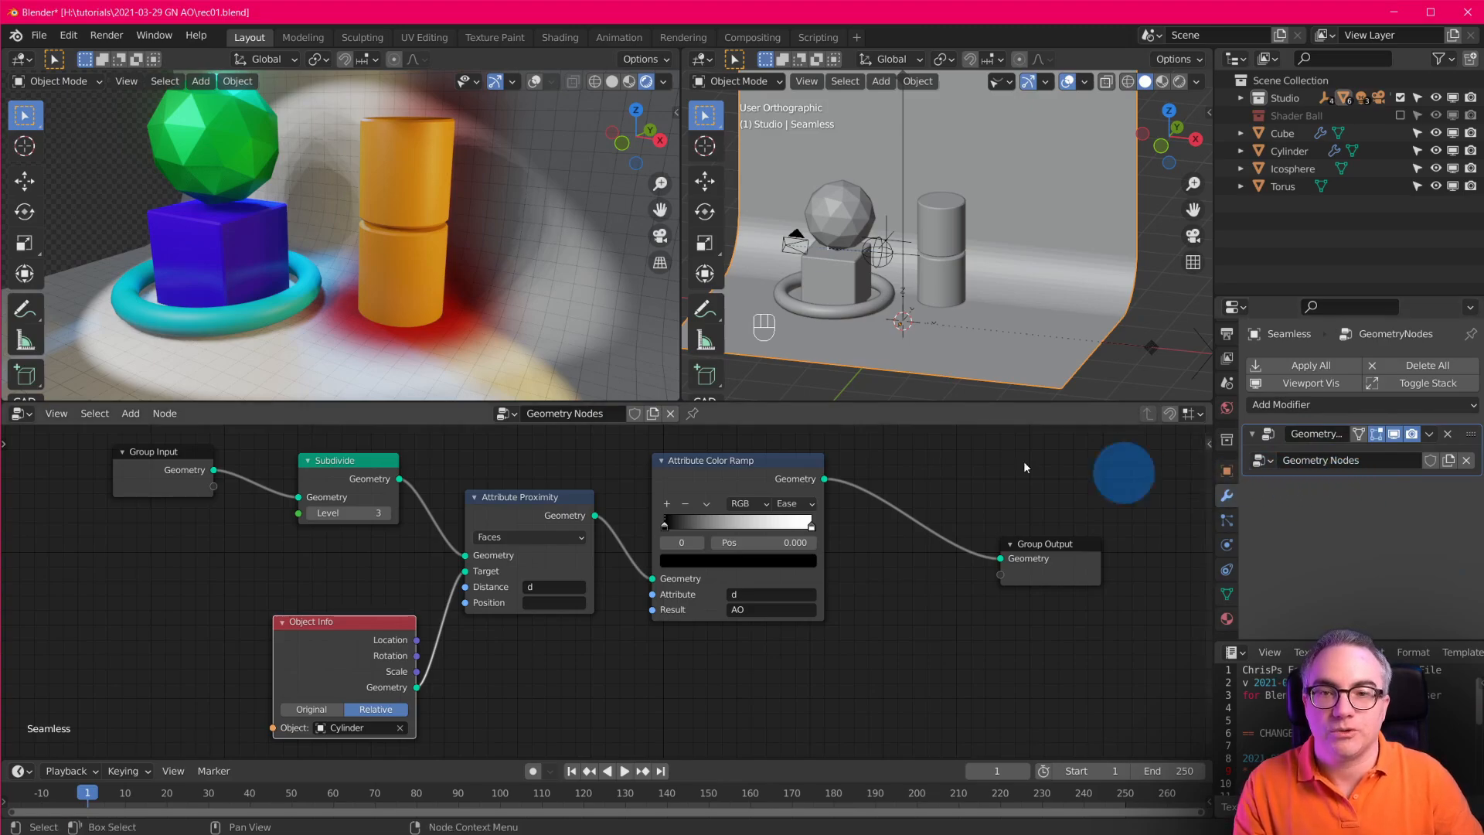
Rename the geometry node group of the Seamless object to AO.
scroll(1028, 229, down, 4)
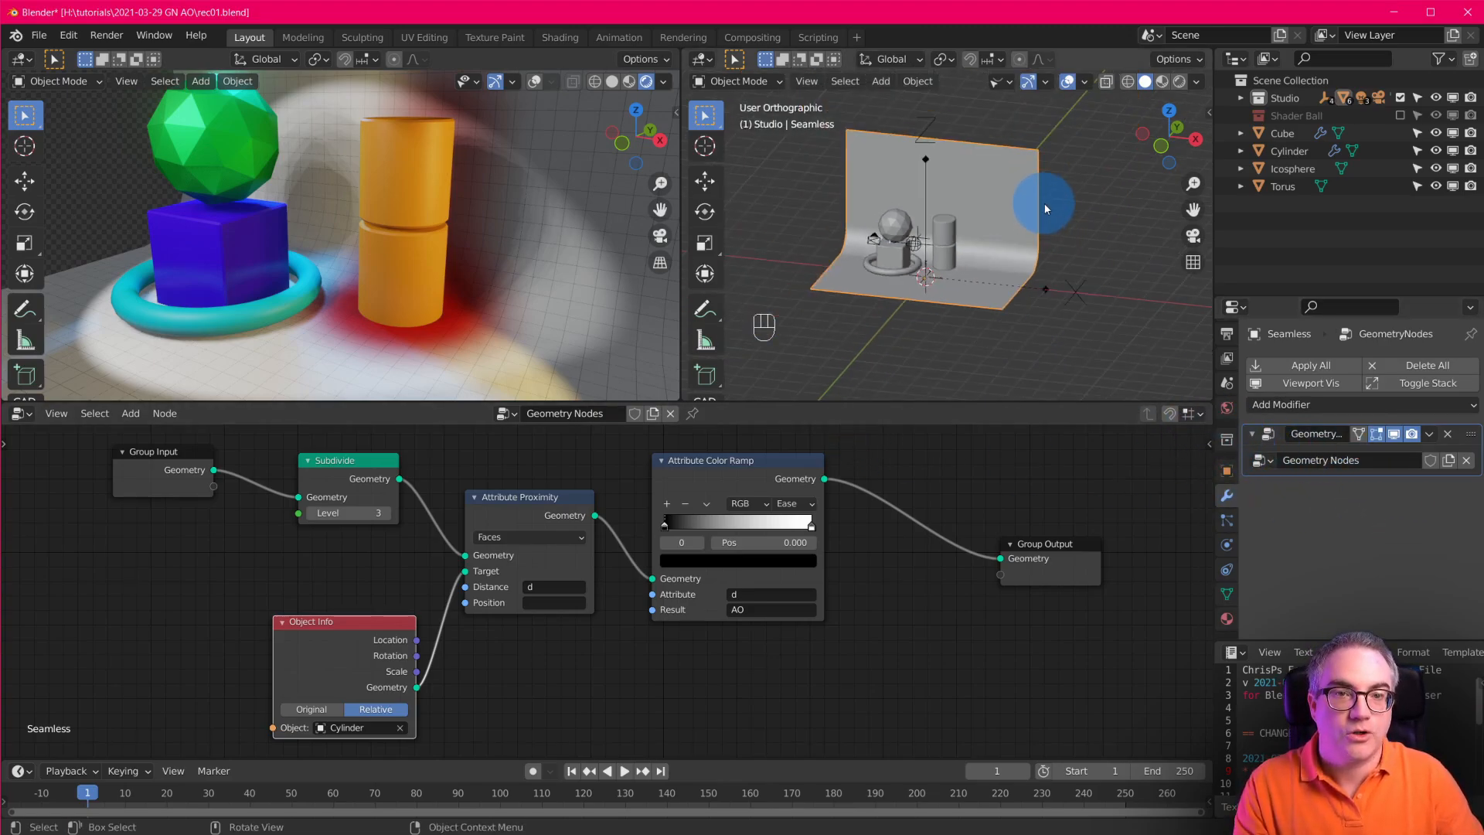
scroll(1043, 210, up, 4)
scroll(617, 540, up, 4)
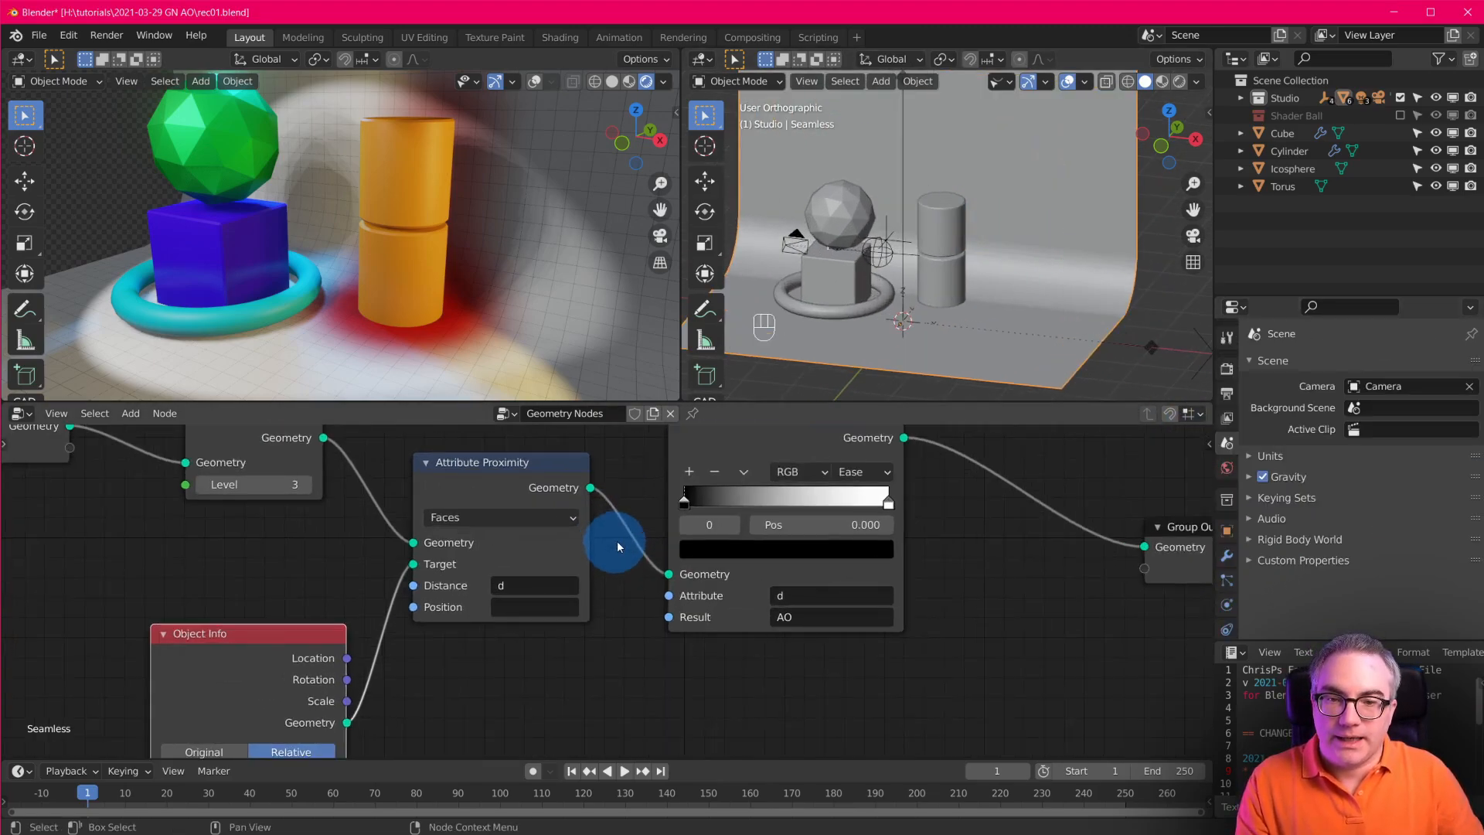
scroll(615, 548, down, 5)
middle_drag(609, 563, 597, 600)
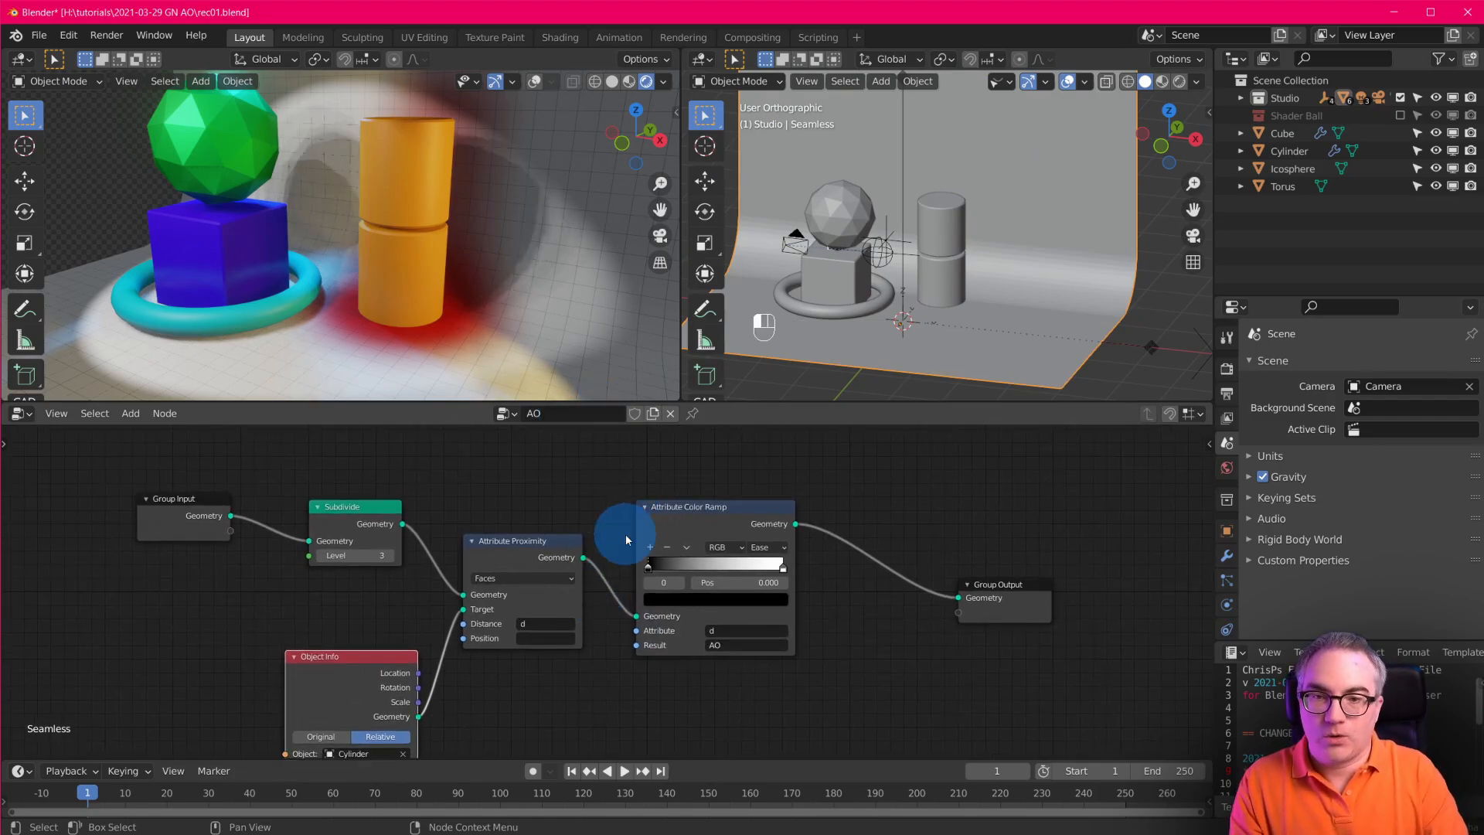
Move the Group Input node farther away from the Subdivide node in the AO node tree.
scroll(774, 651, down, 1)
scroll(774, 651, up, 2)
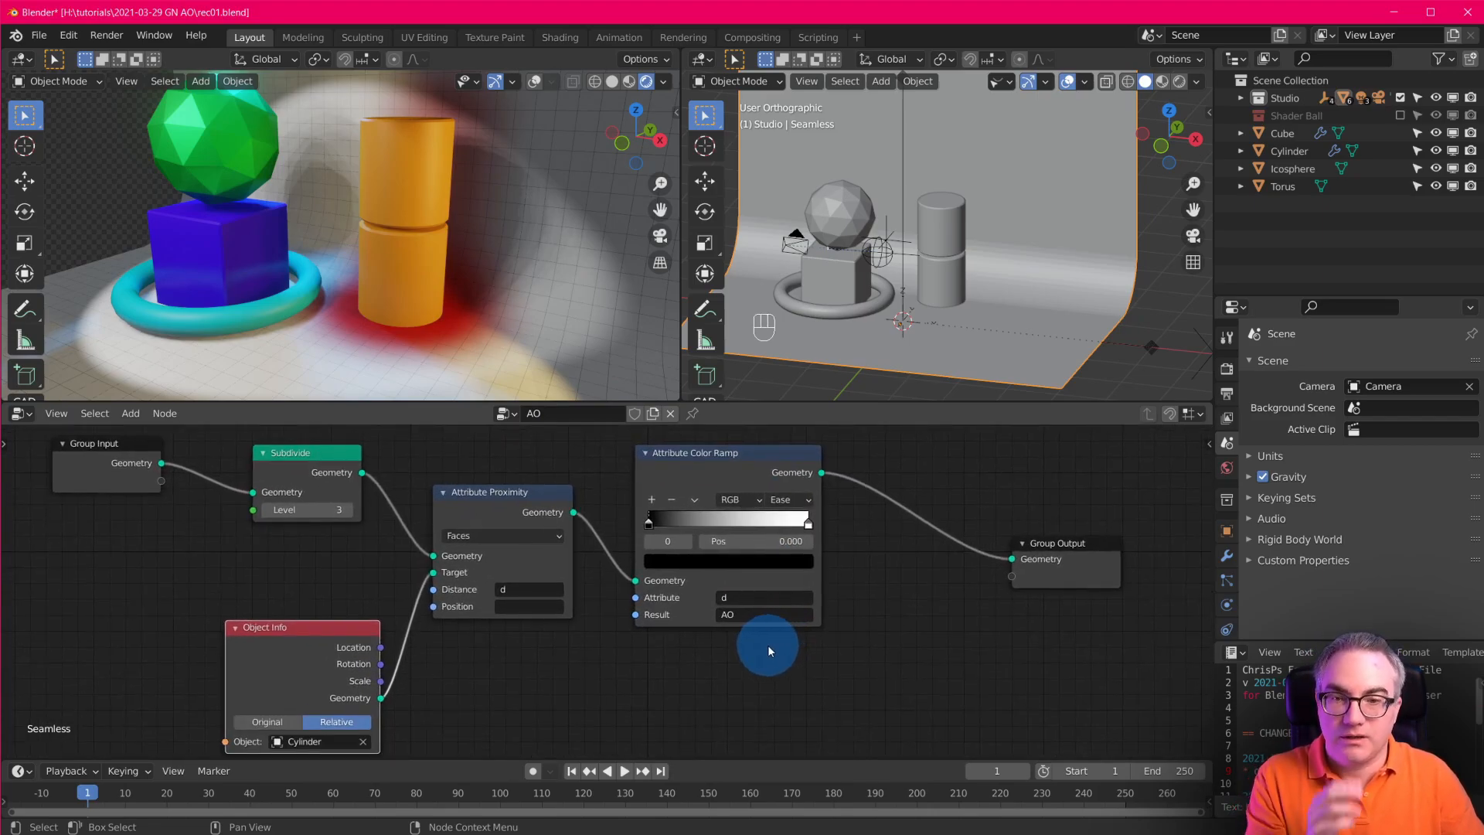
drag(104, 450, 72, 474)
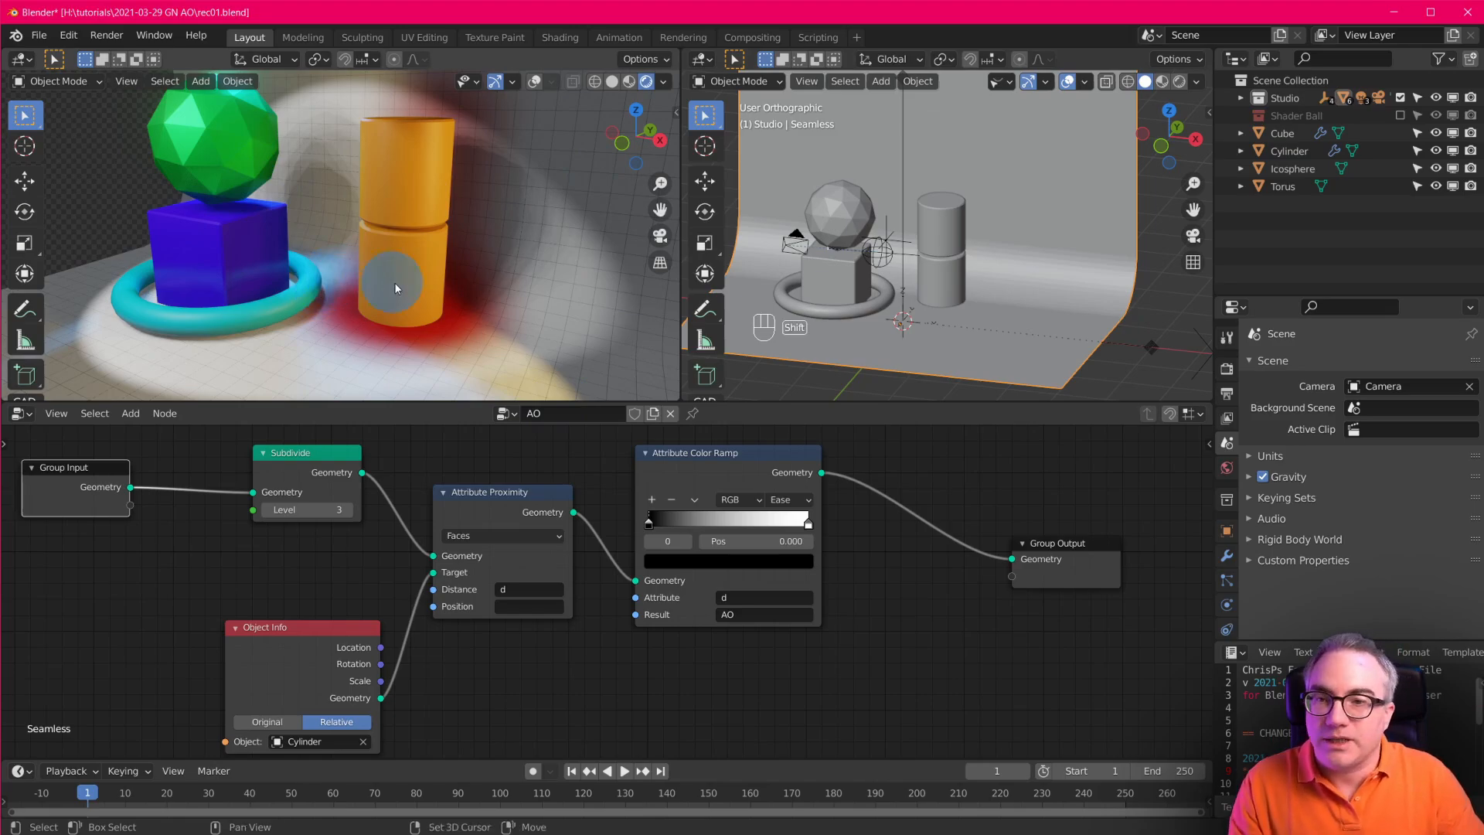
Add a Geometry Nodes modifier to the blue cube and assign the AO node group to it.
scroll(394, 282, up, 4)
click(255, 291)
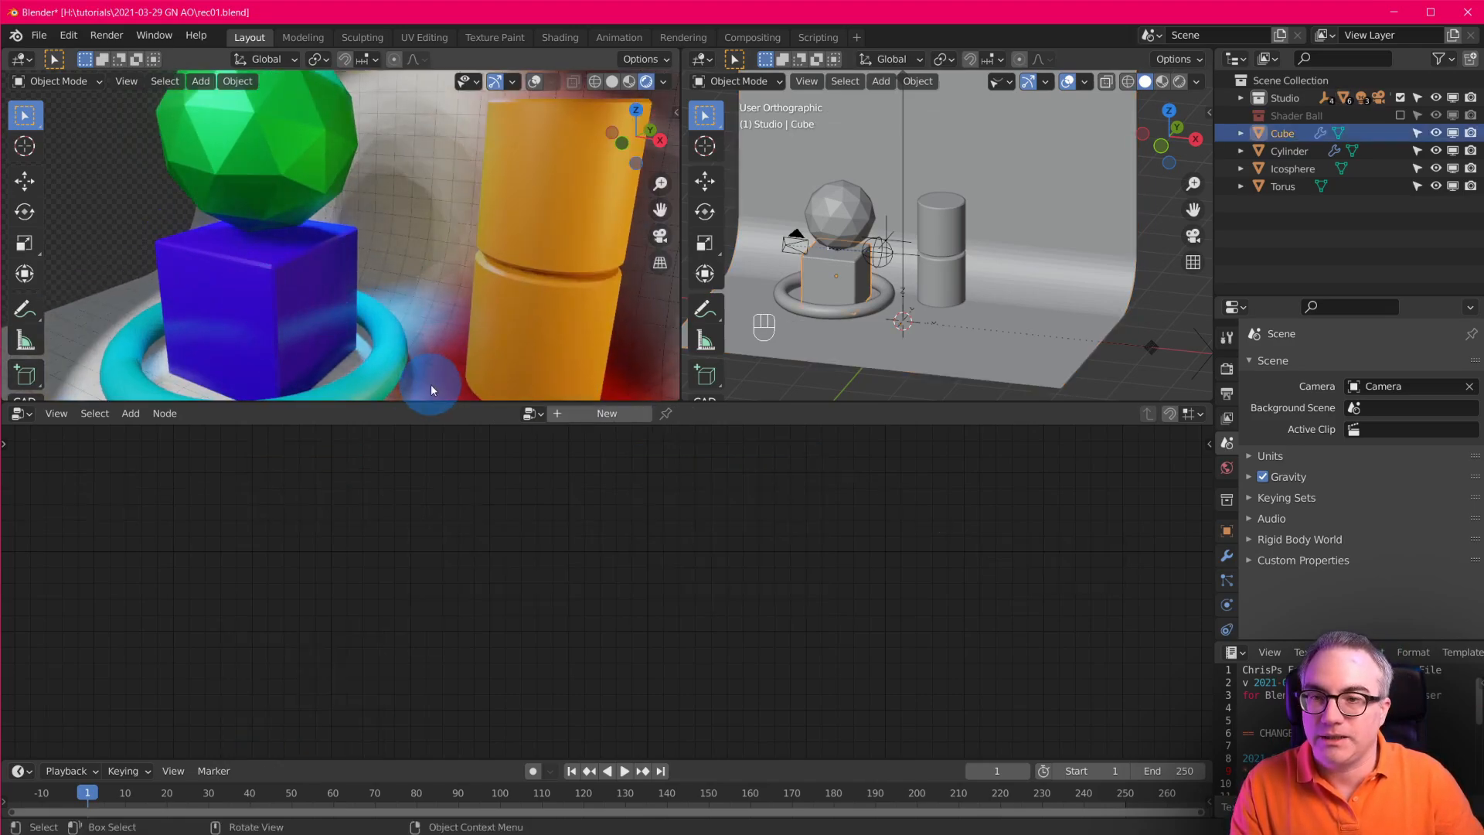
scroll(937, 345, up, 4)
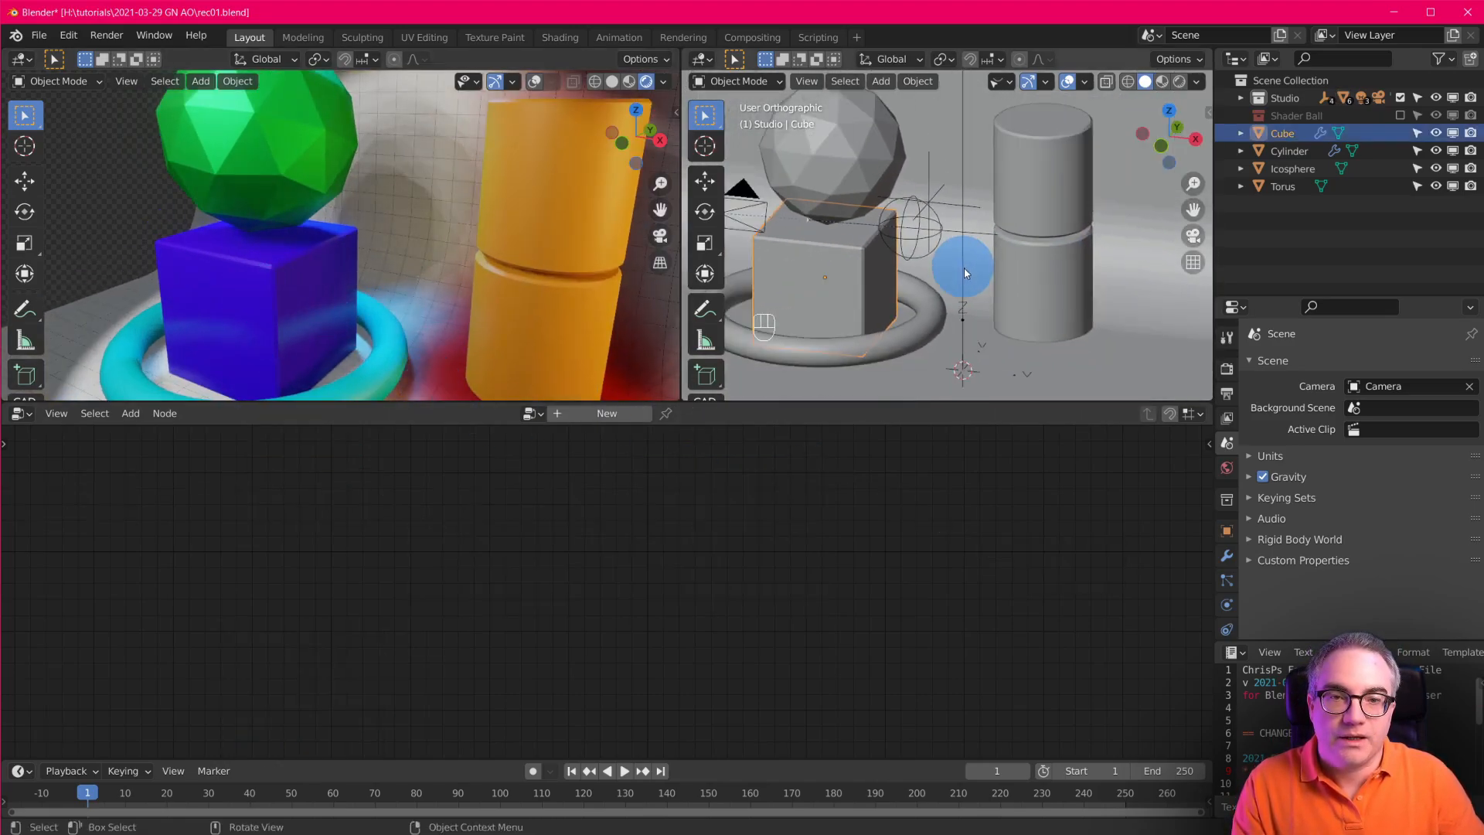
scroll(841, 161, down, 1)
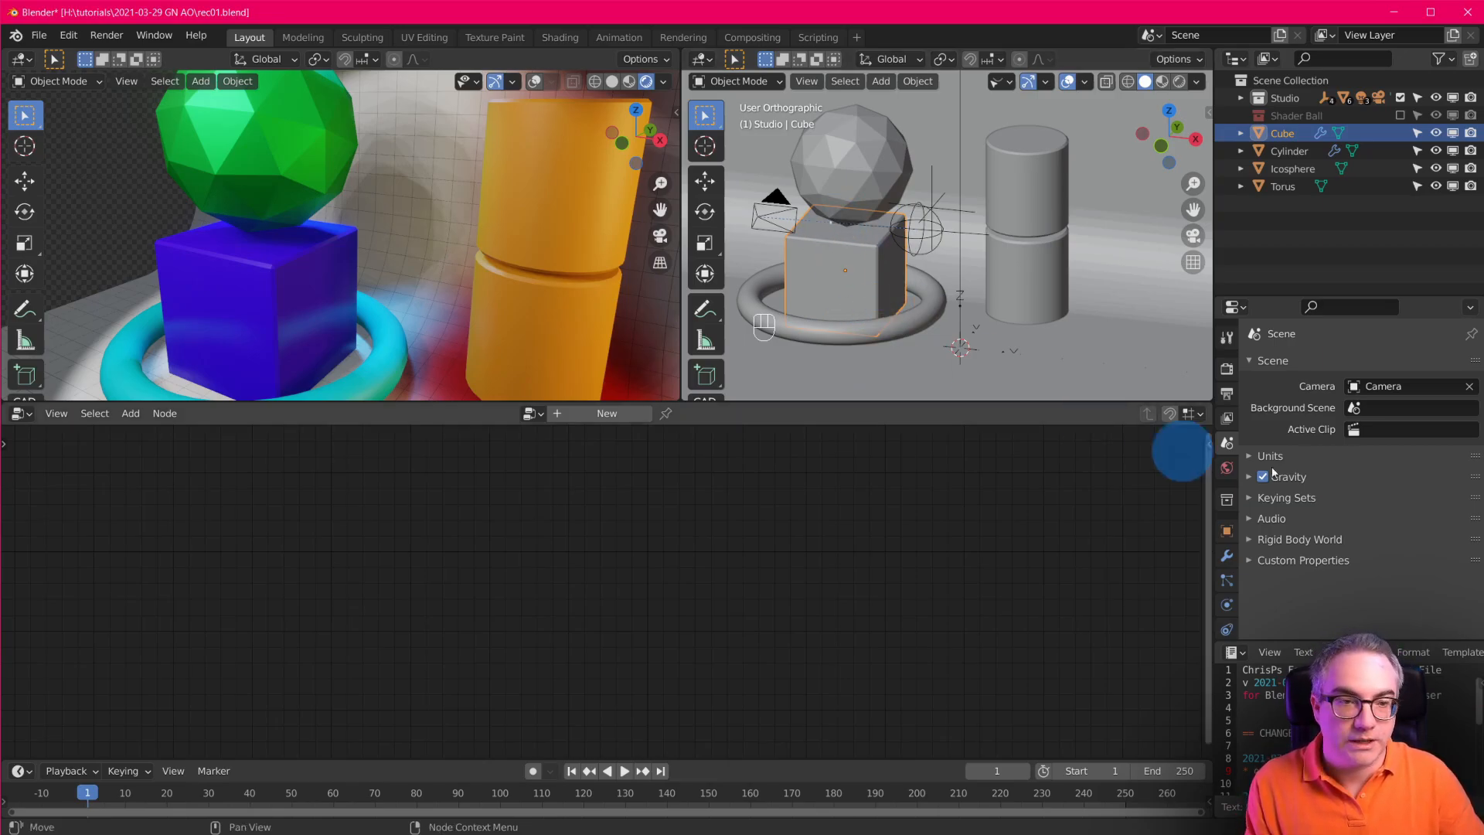
click(1226, 555)
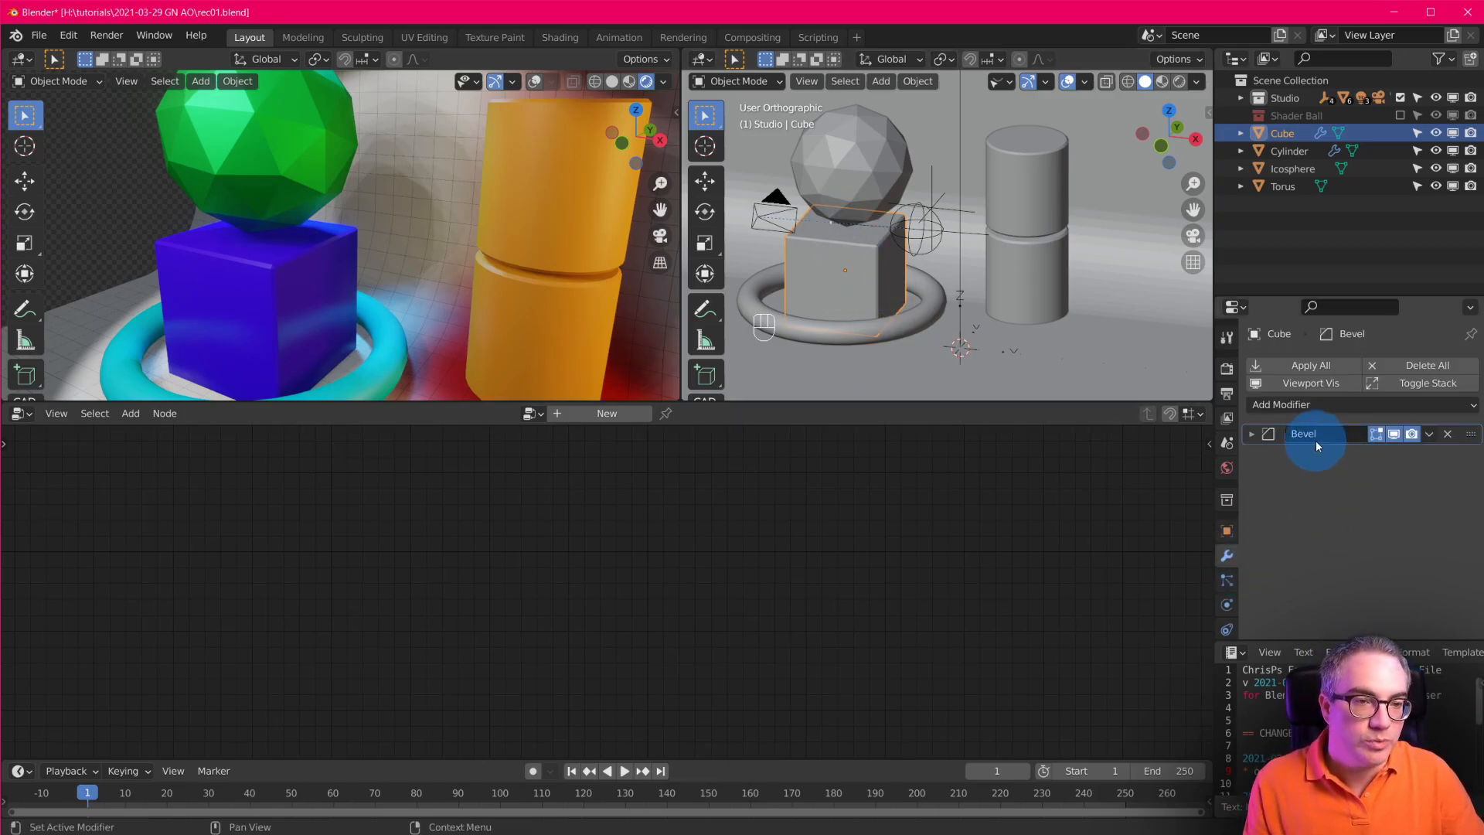
click(1320, 403)
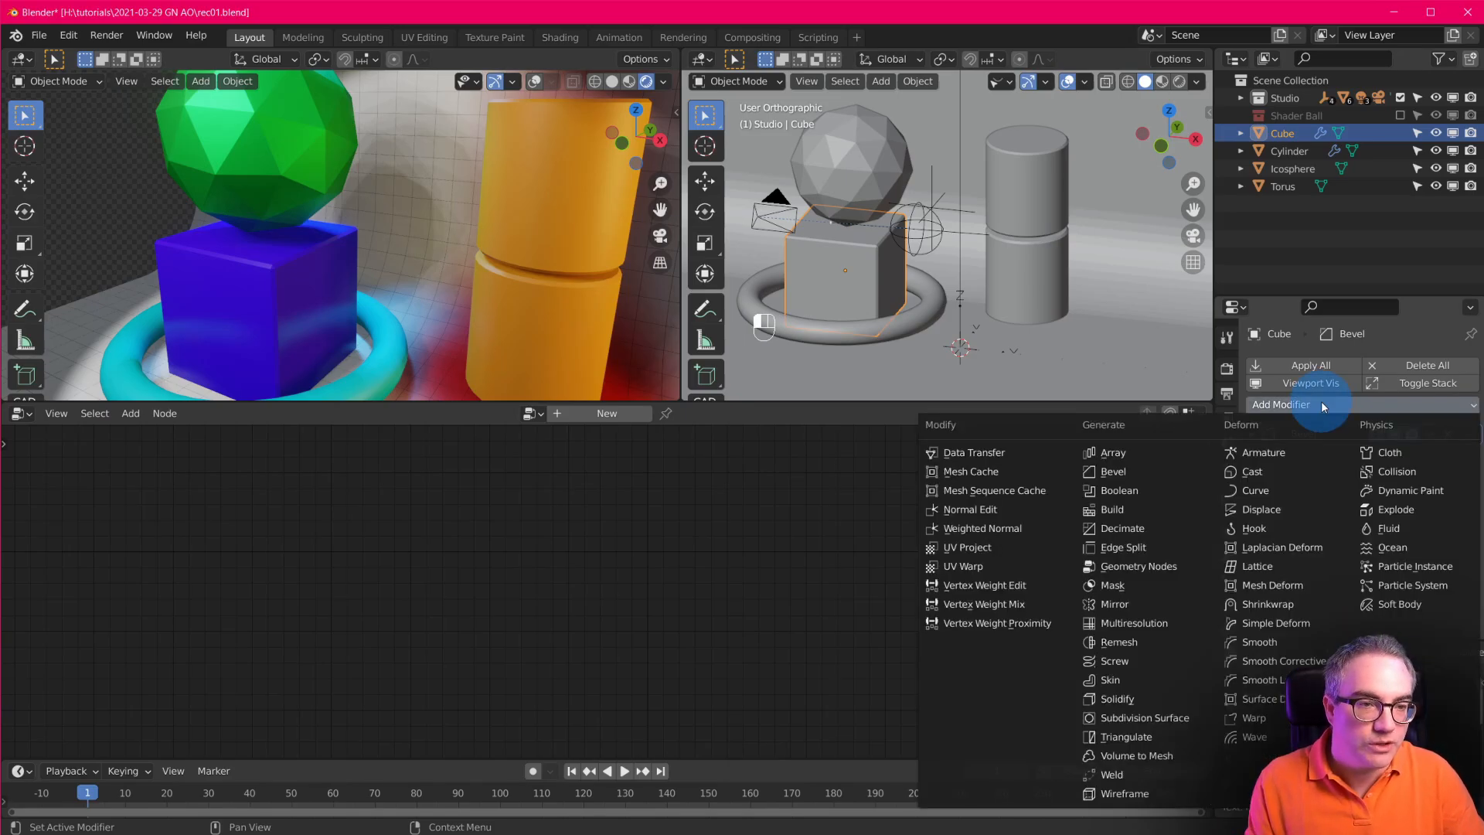
click(1182, 565)
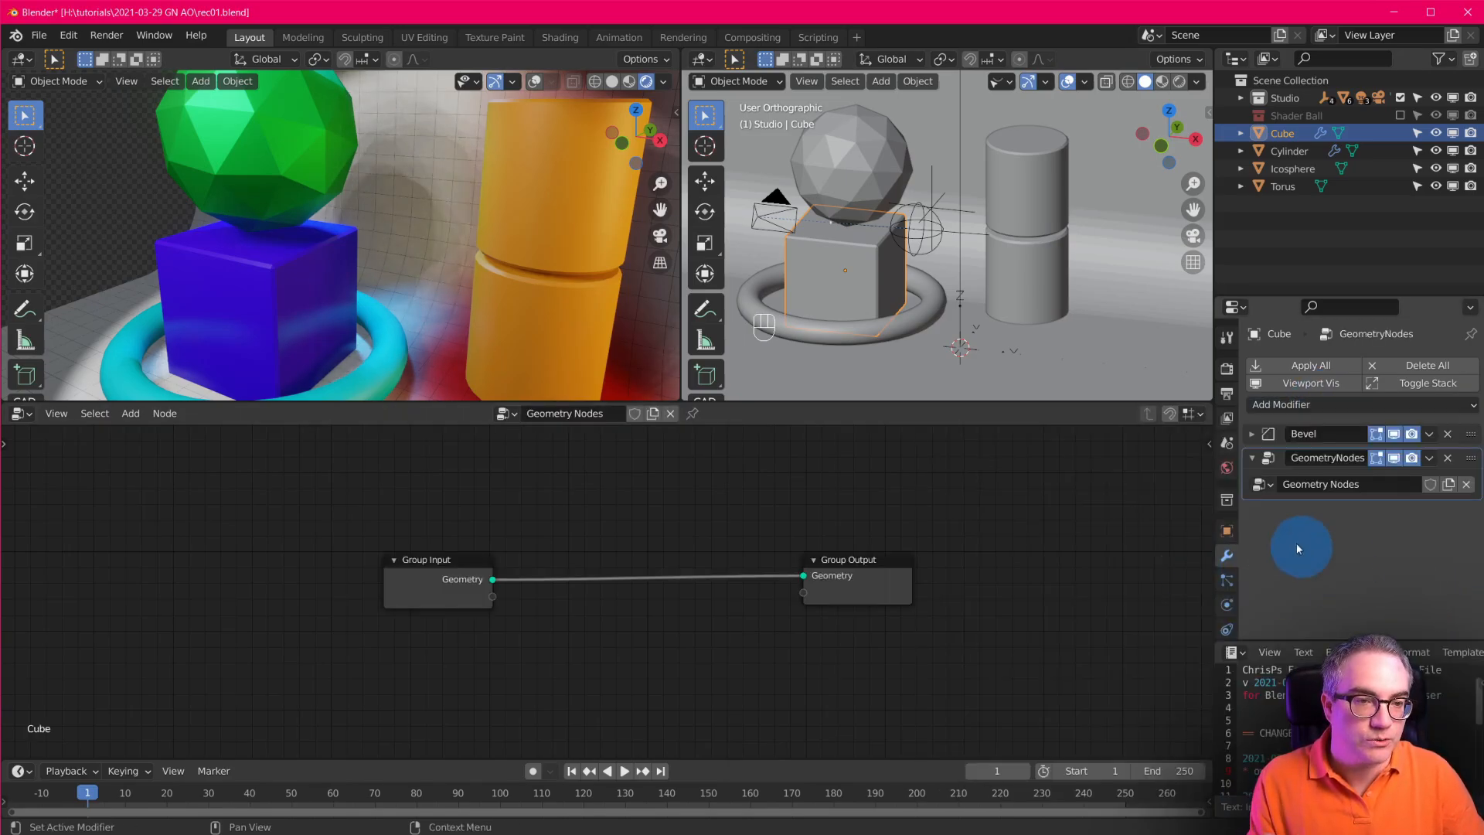
click(1270, 489)
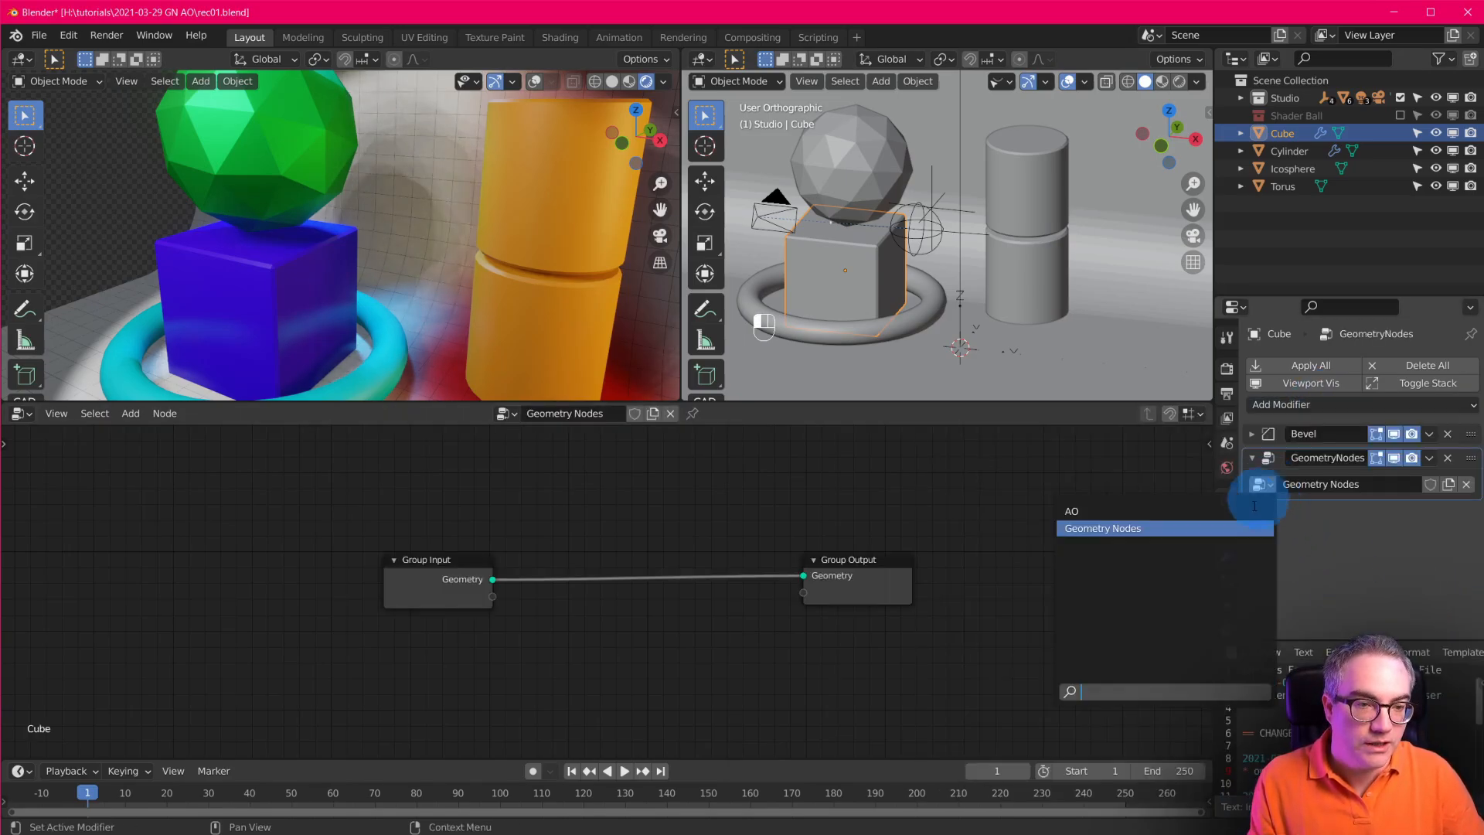
click(1125, 511)
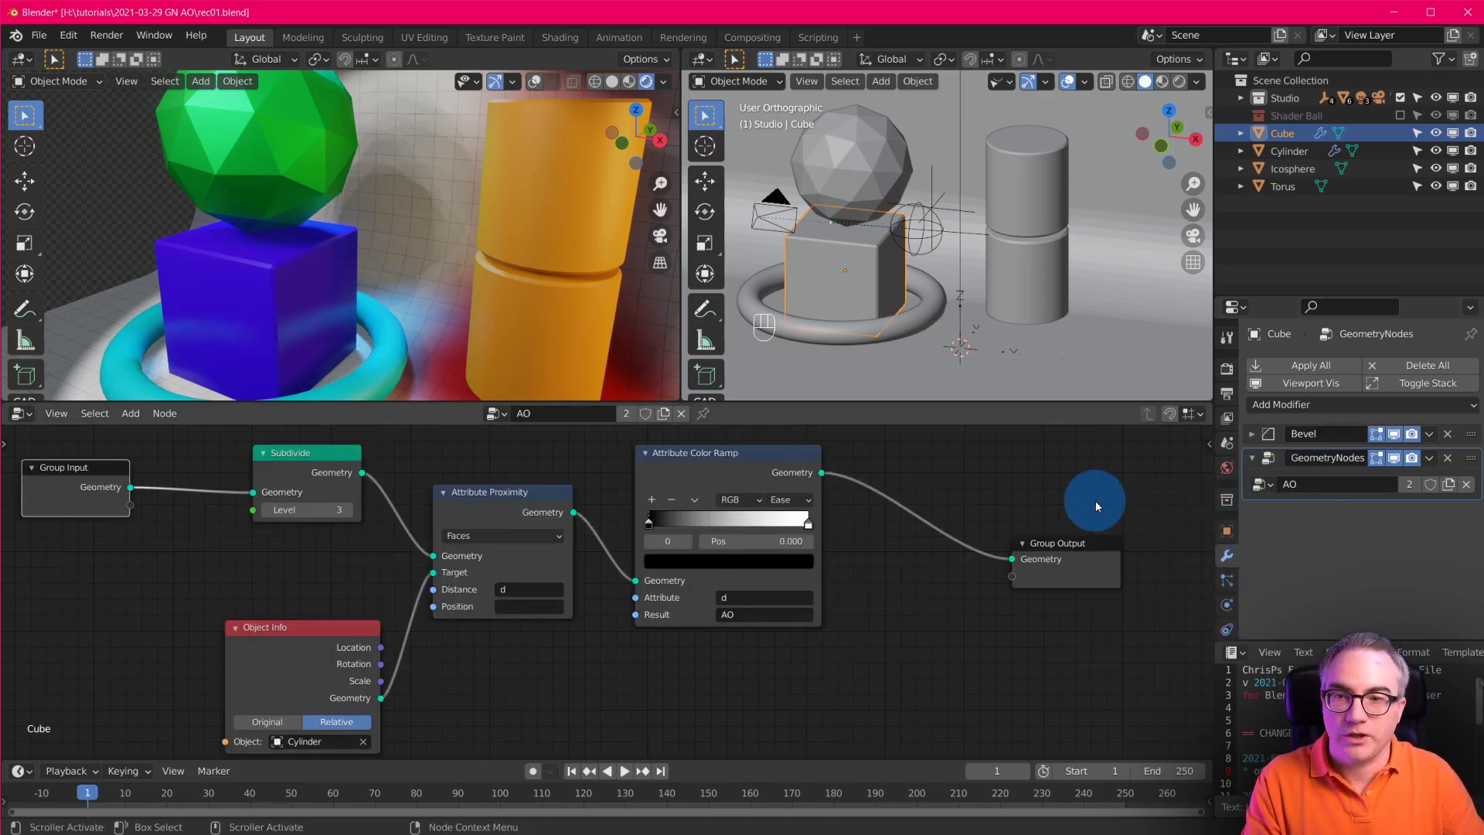
Move the cylinder about 0.8 m toward the cube so that it stands close beside it.
click(1062, 237)
key(g)
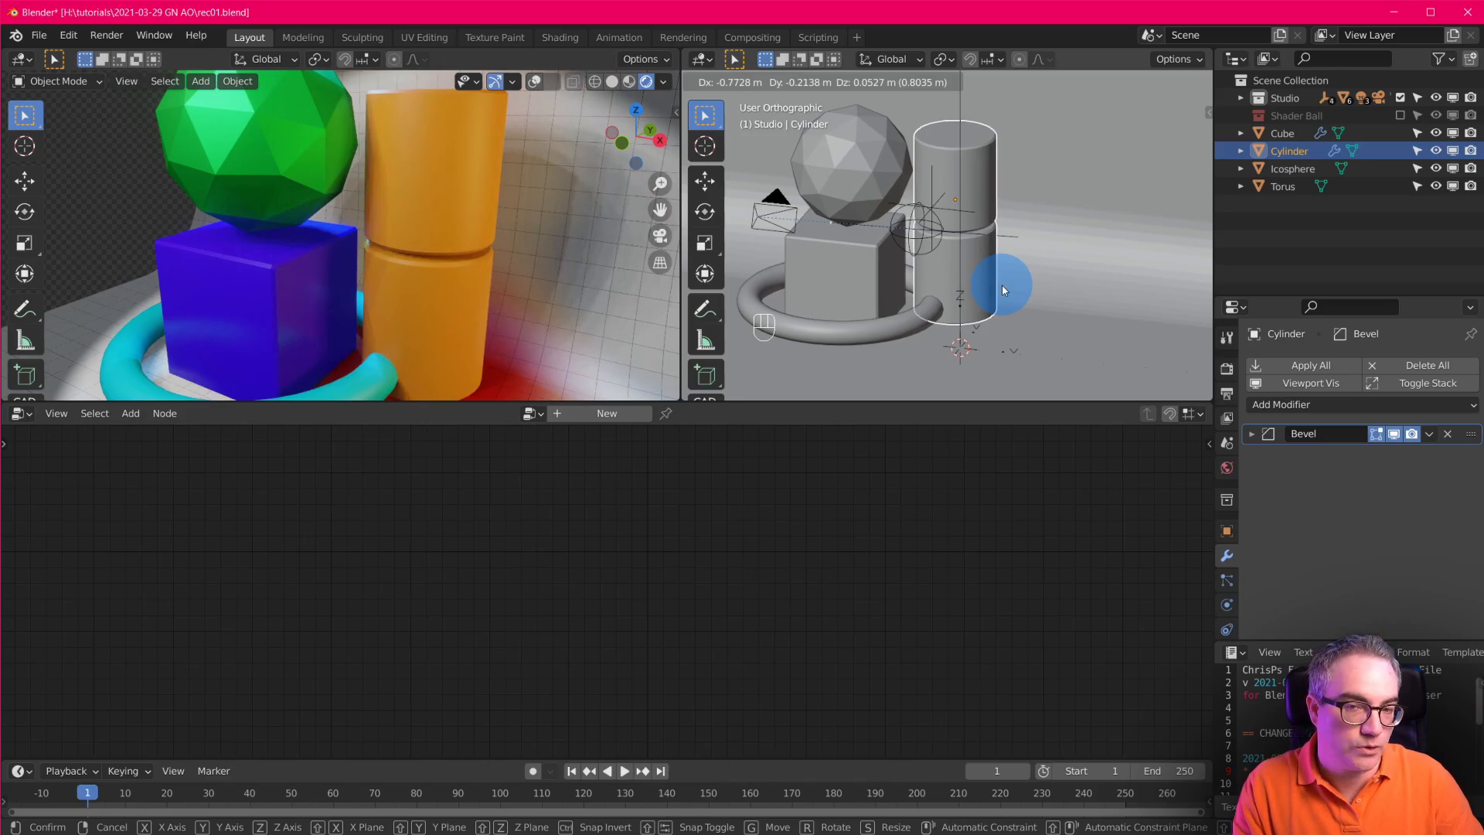
click(1001, 284)
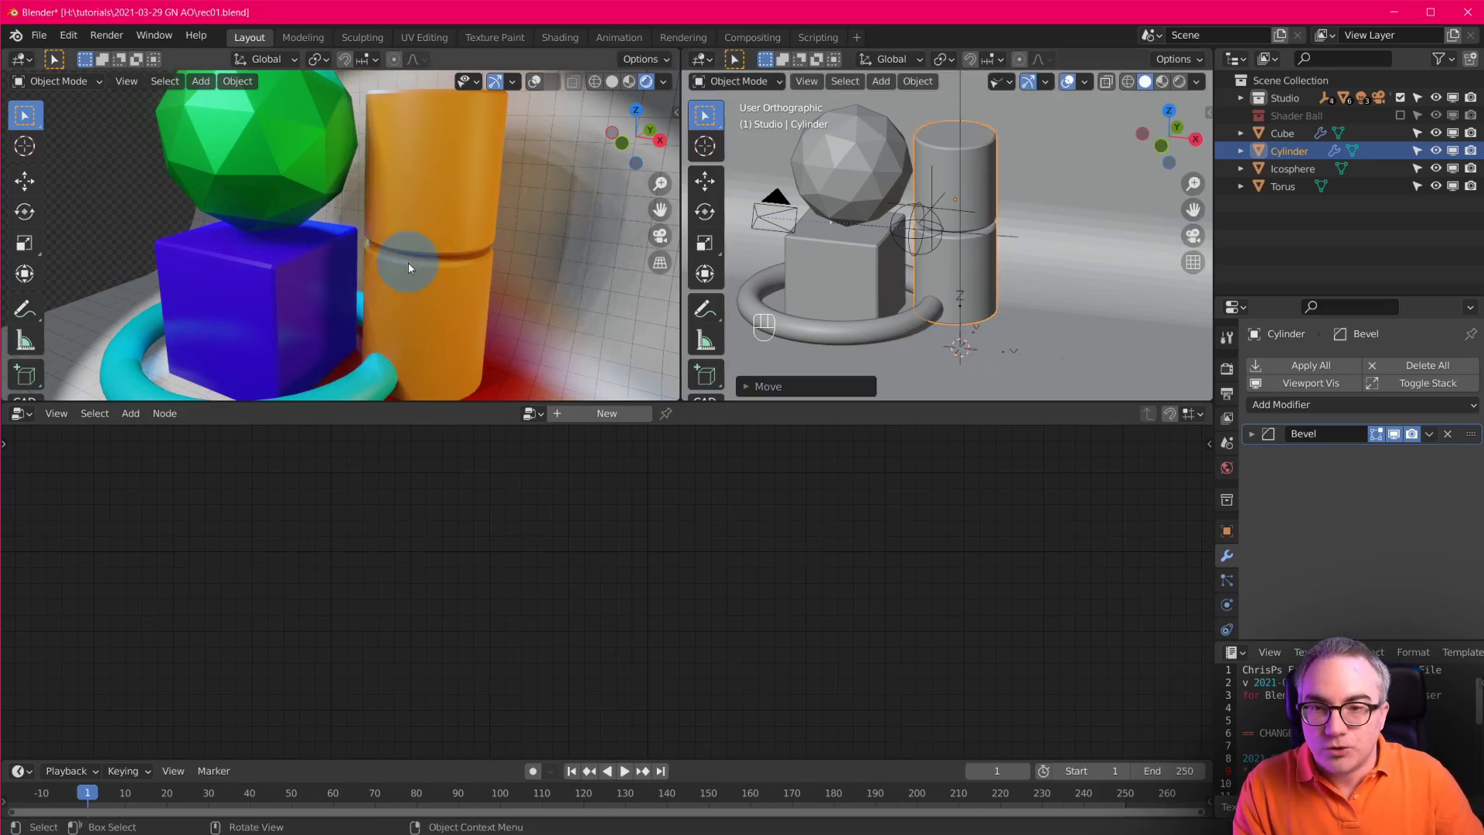
Select the cube and show its Plastic material nodes in the Shader Editor.
click(263, 302)
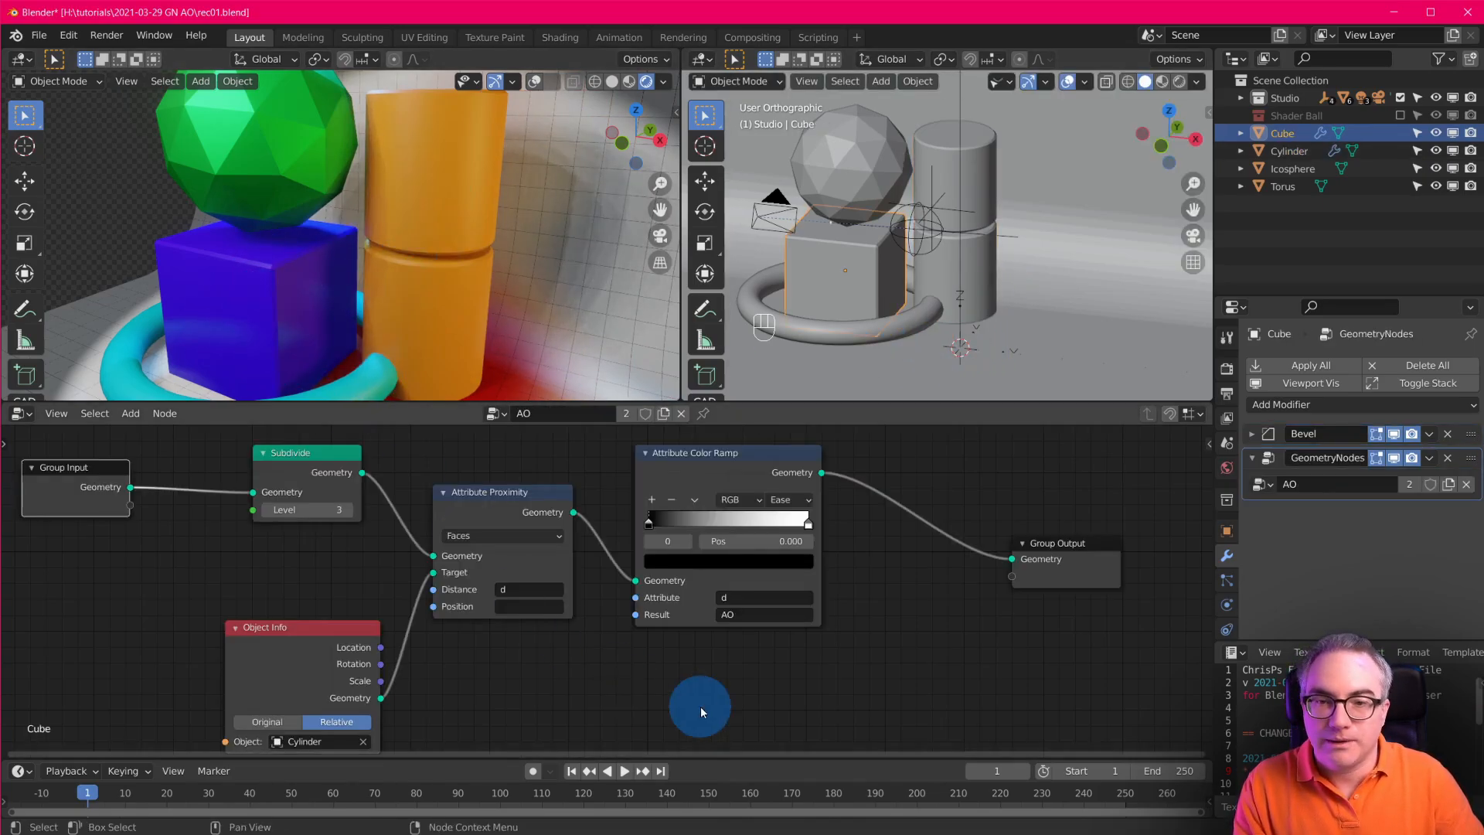
click(1227, 467)
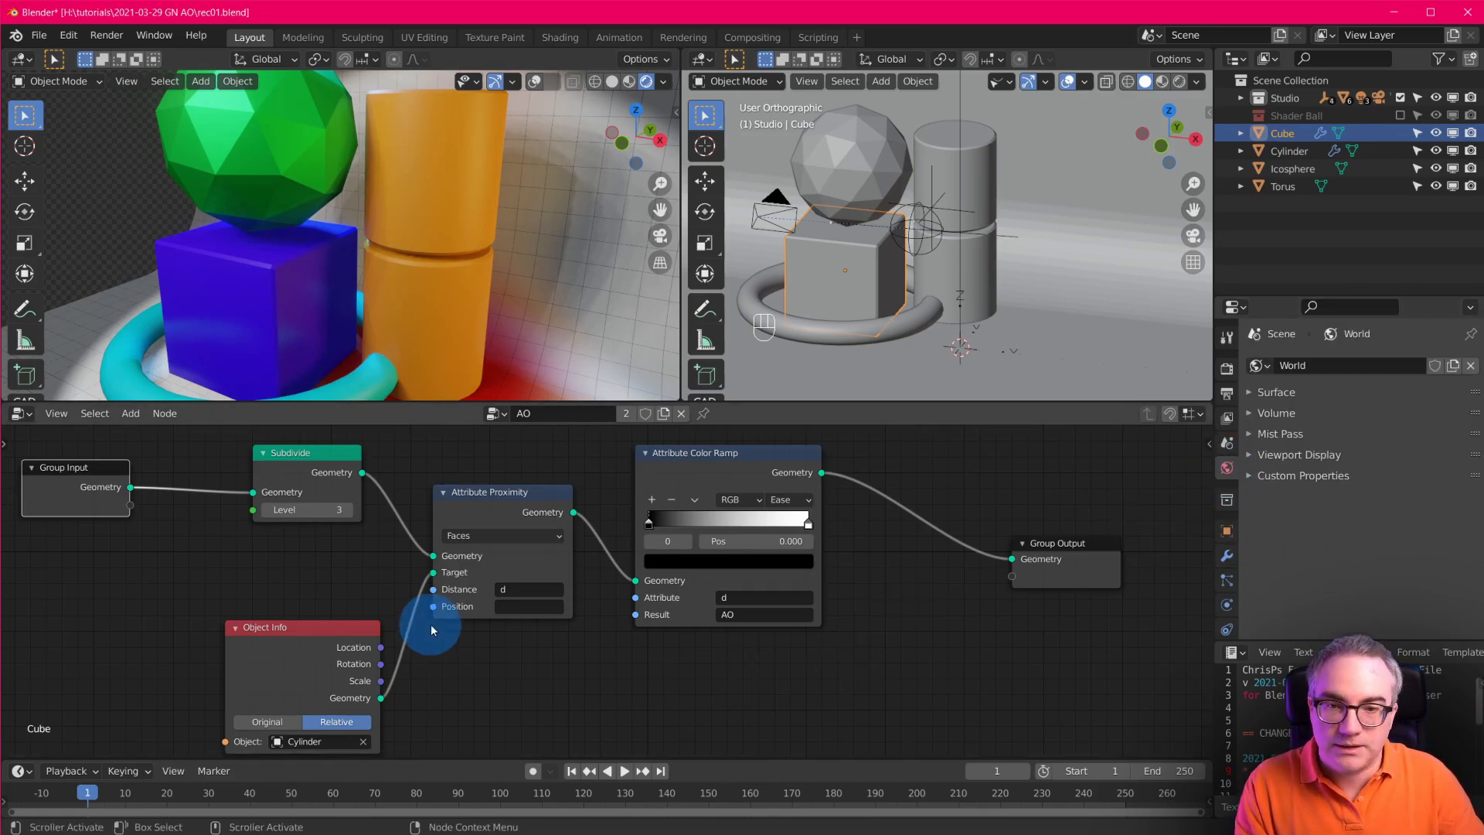
click(17, 414)
click(116, 595)
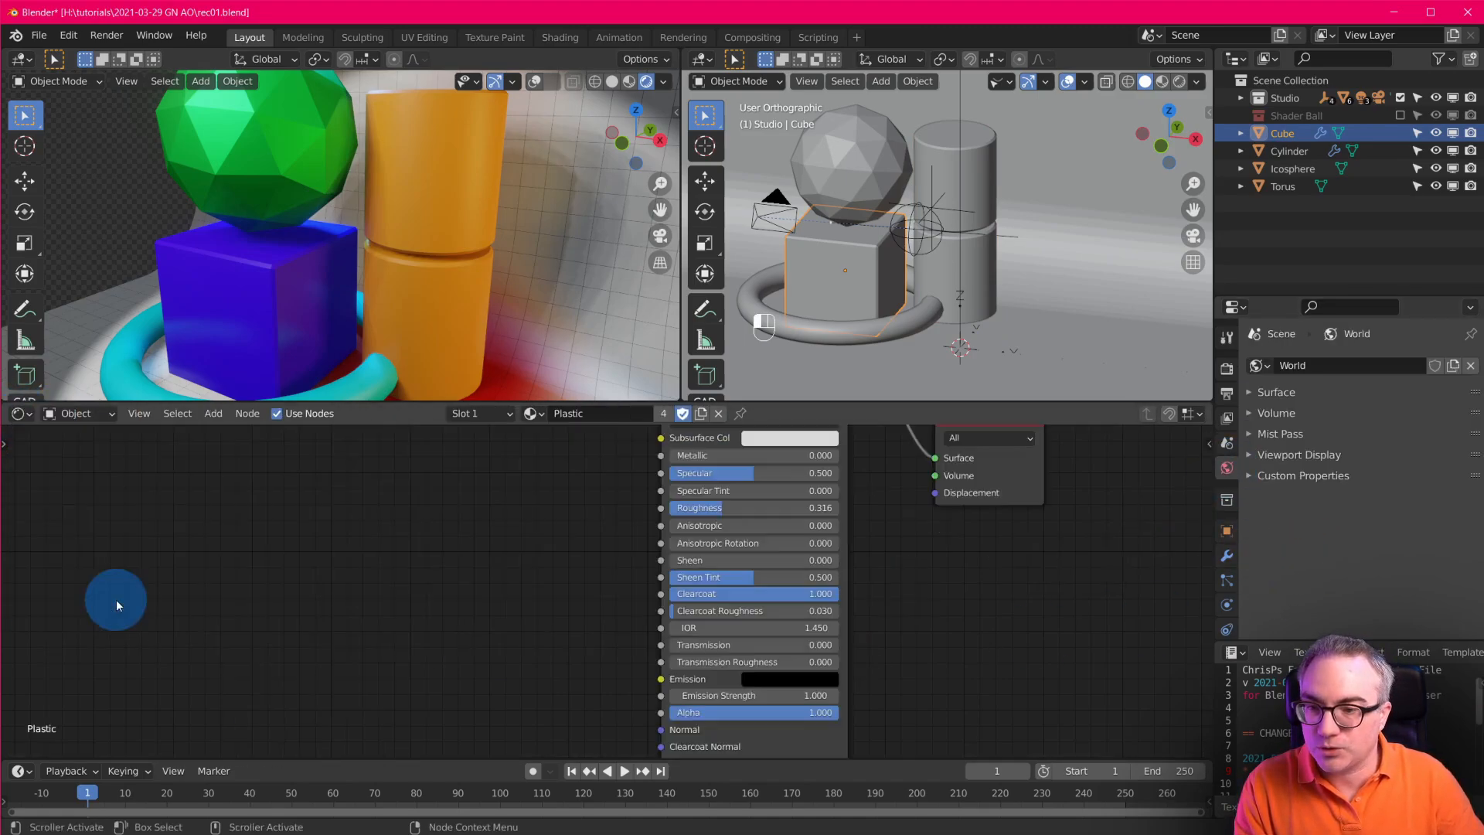
scroll(743, 619, down, 2)
scroll(778, 580, up, 3)
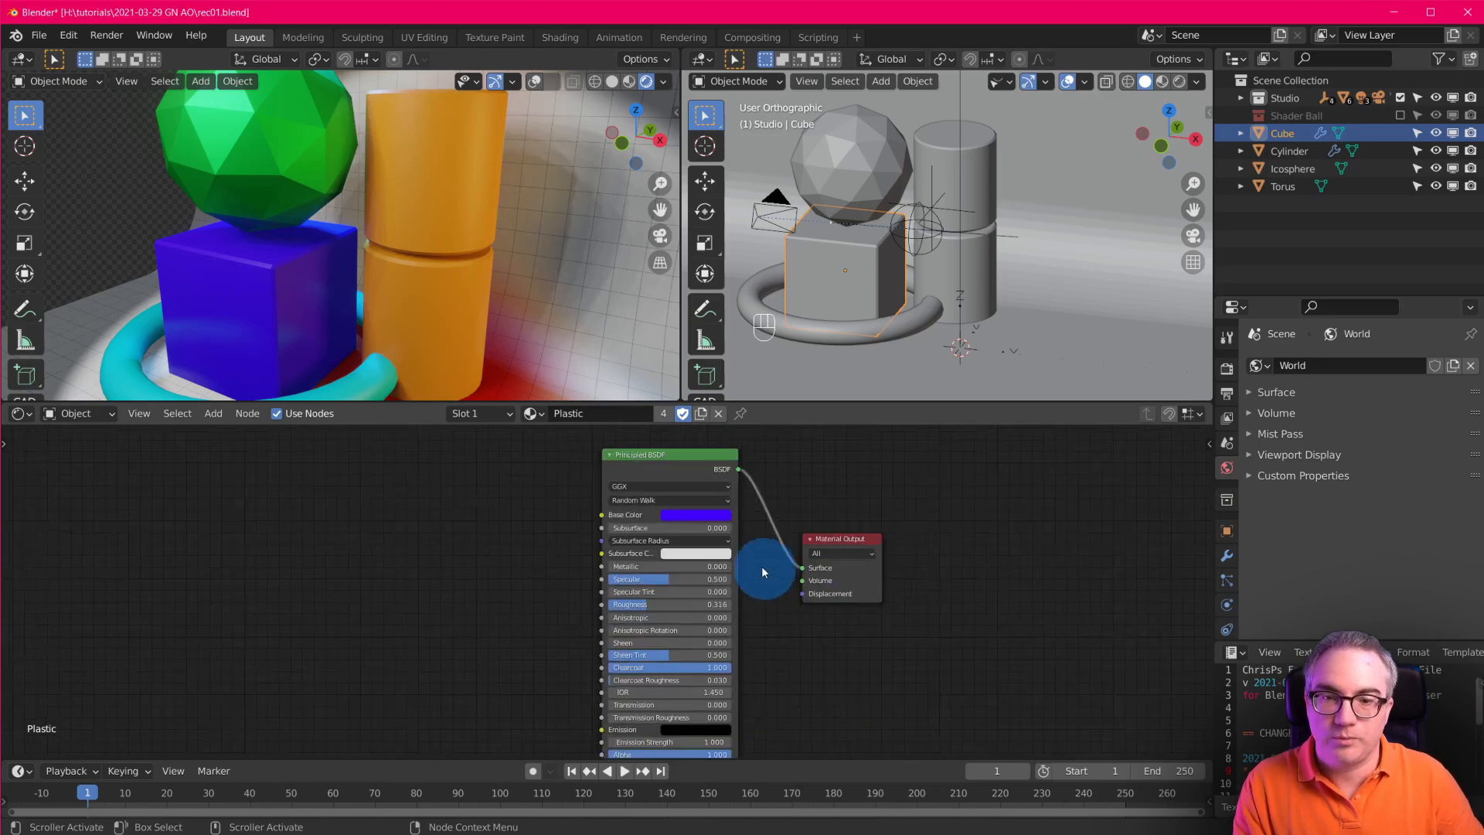
Add a Vertex Color node, place it well before the Principled BSDF and set its layer to AO.
key(shift+a)
mouse_move(265, 484)
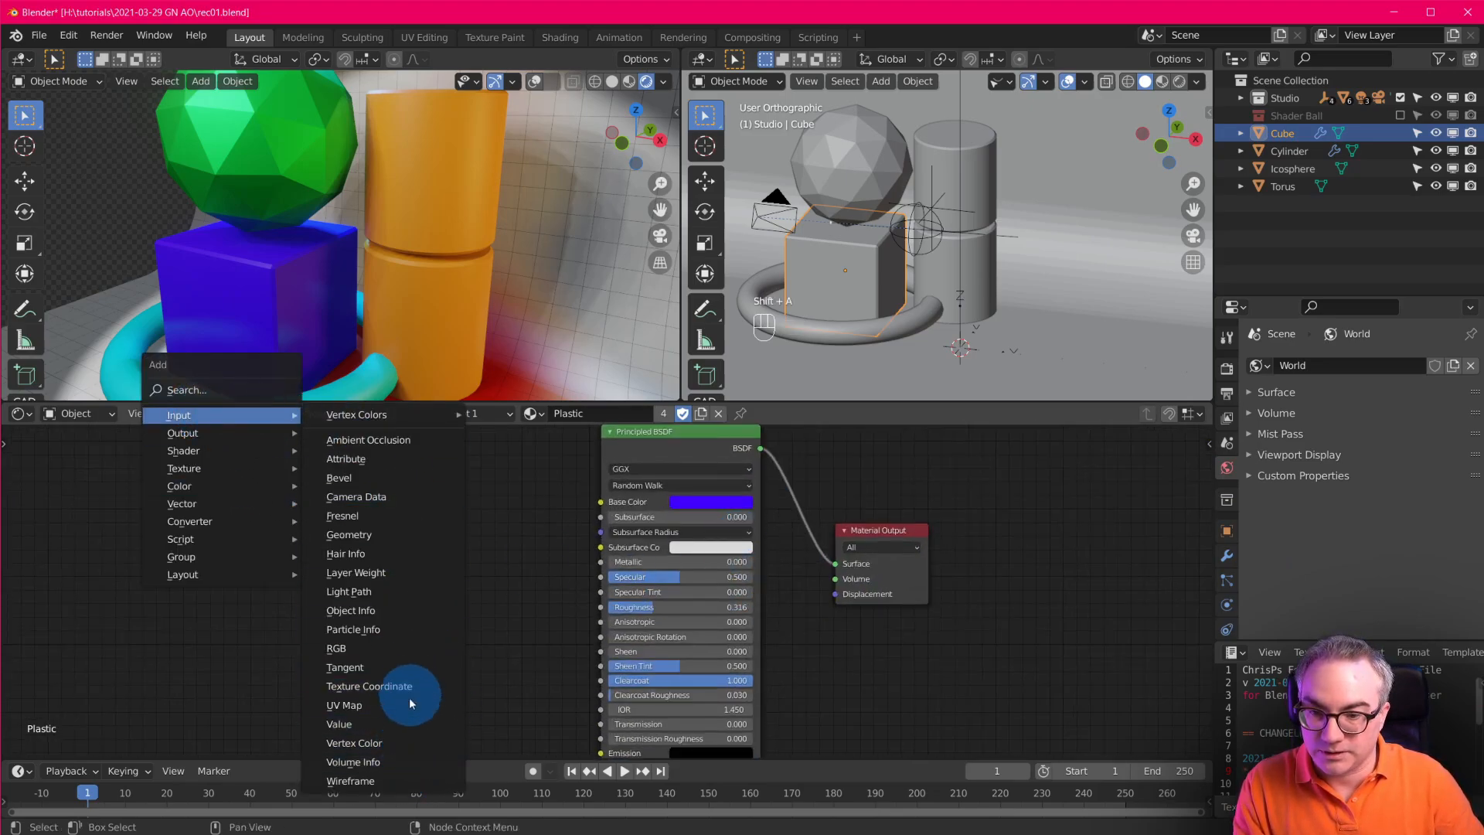
click(396, 740)
click(466, 574)
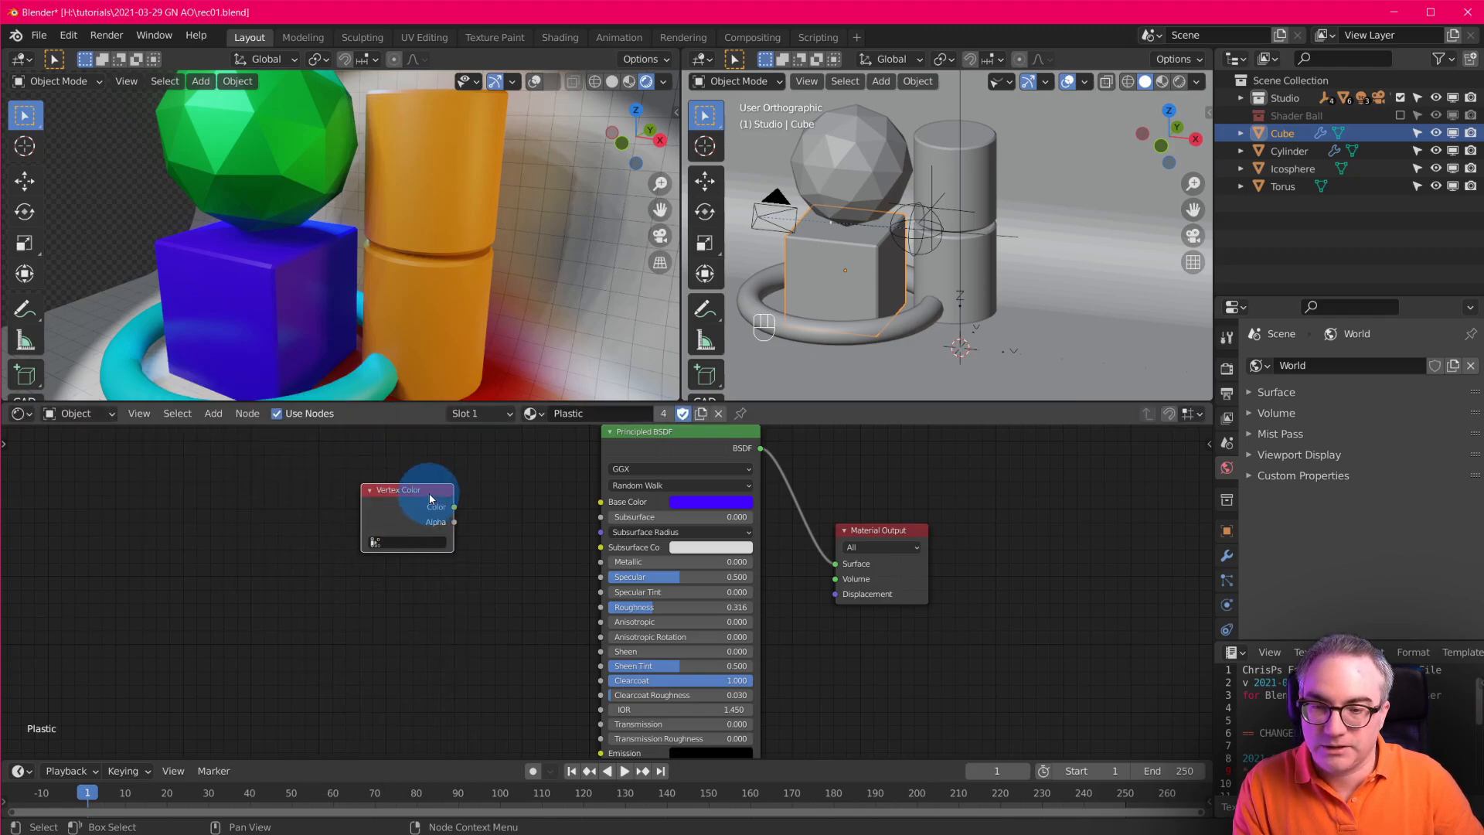
drag(429, 493, 362, 491)
click(348, 535)
click(350, 558)
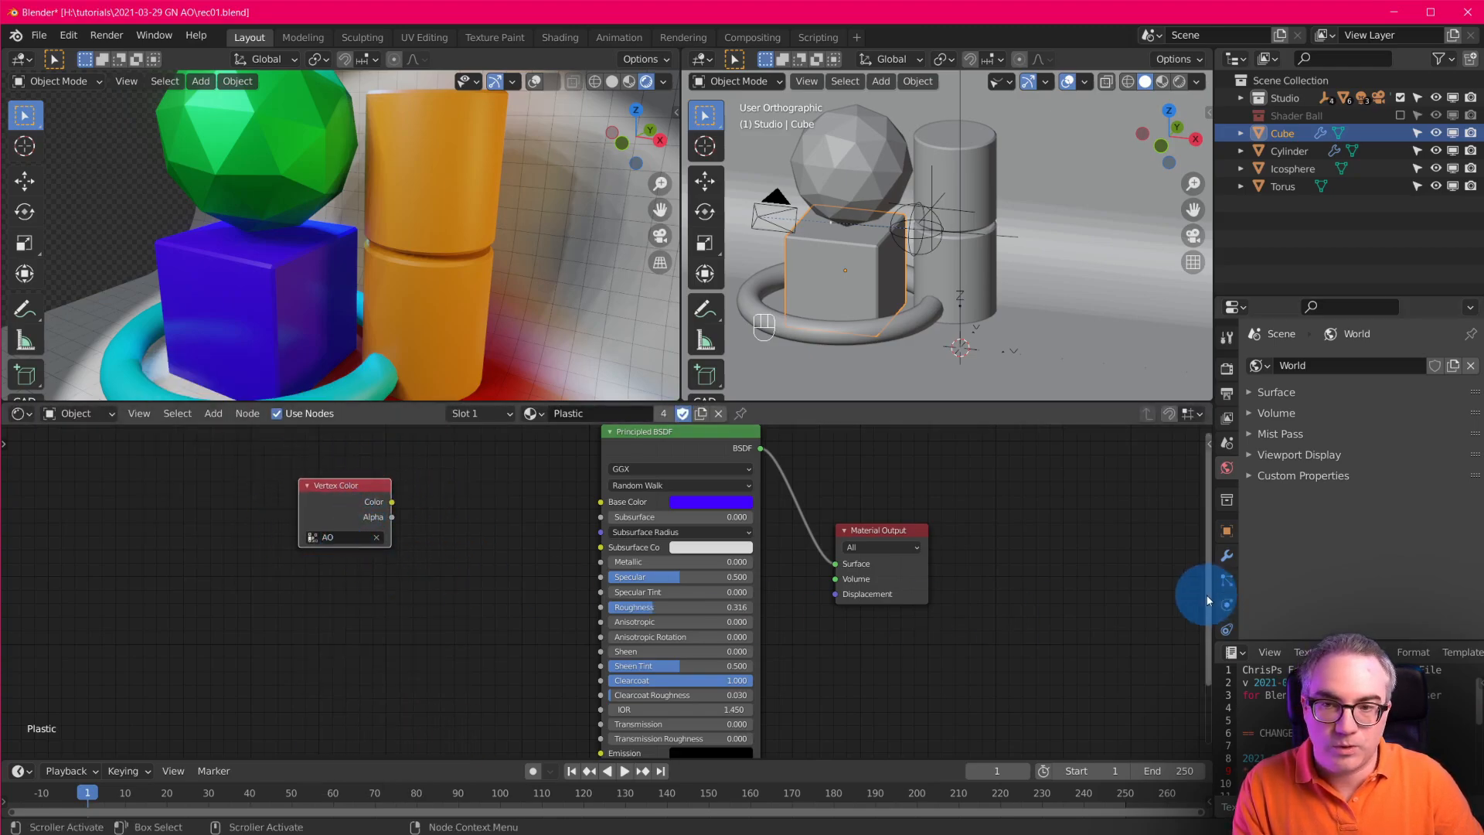
Show the cube's vertex color layers and link the Vertex Color node's Color output to the Principled BSDF's Base Color.
scroll(1227, 603, down, 2)
click(1221, 590)
click(1228, 570)
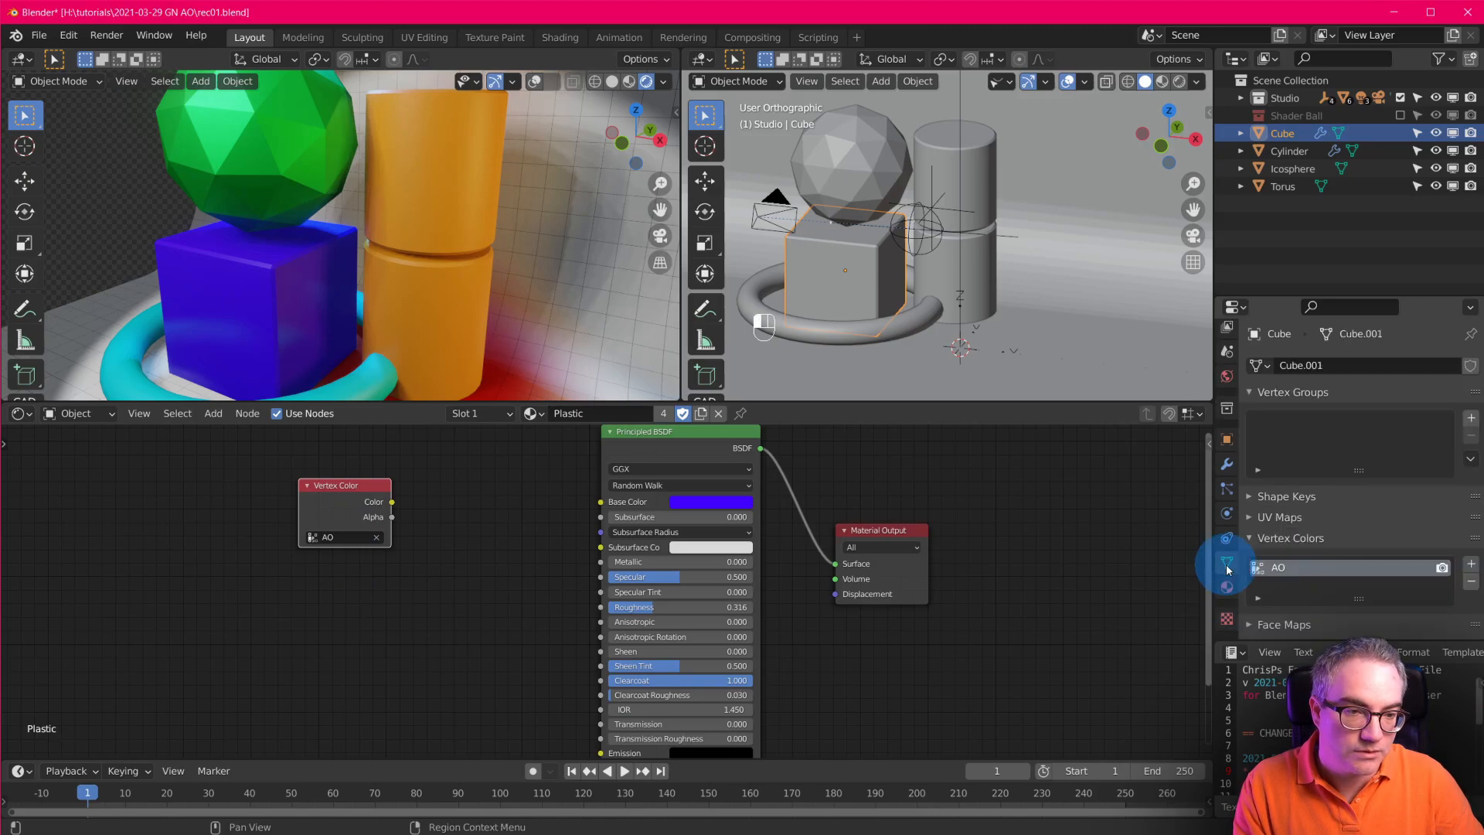
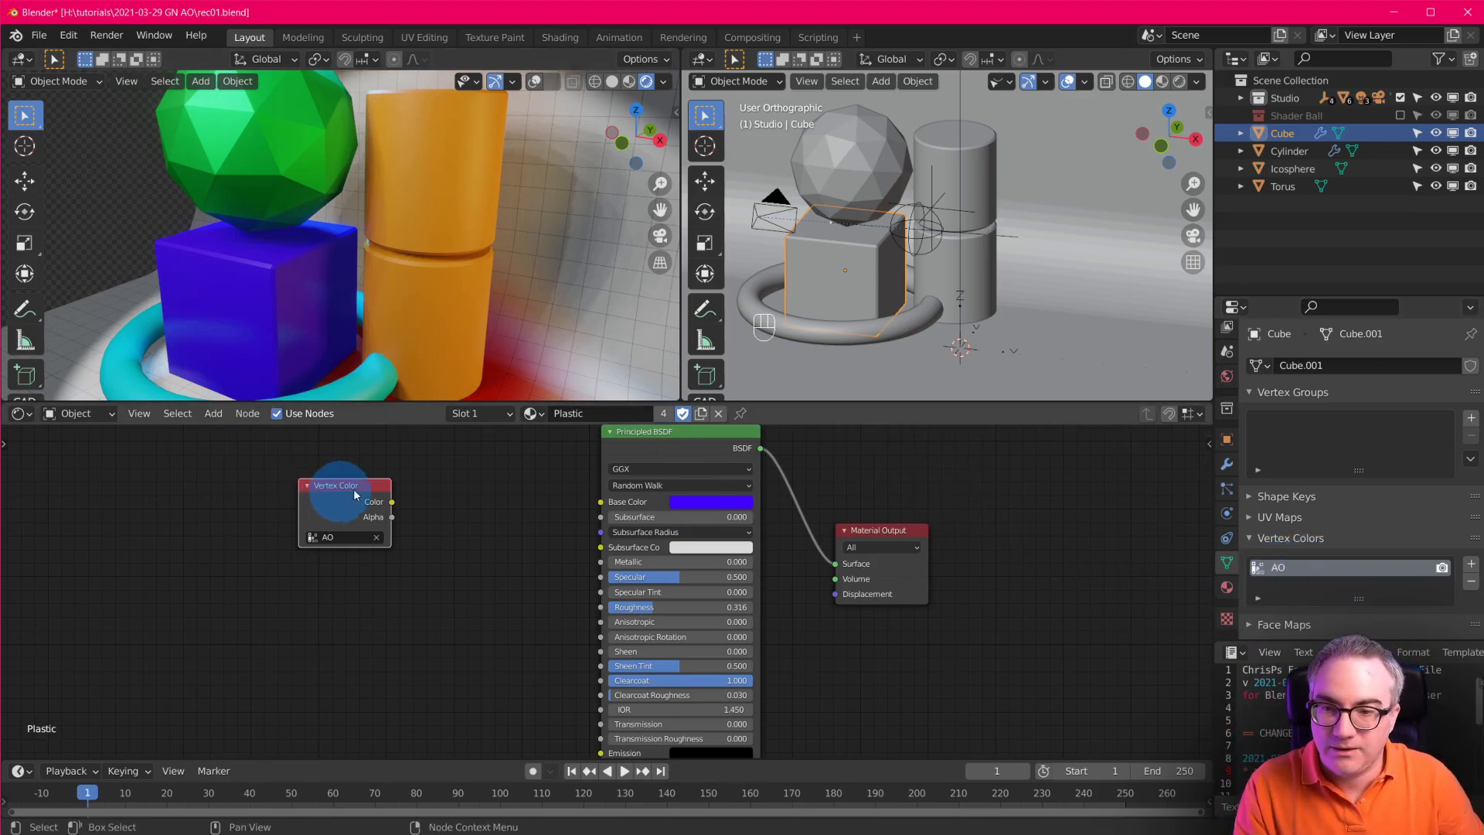
scroll(396, 509, up, 1)
drag(378, 500, 599, 494)
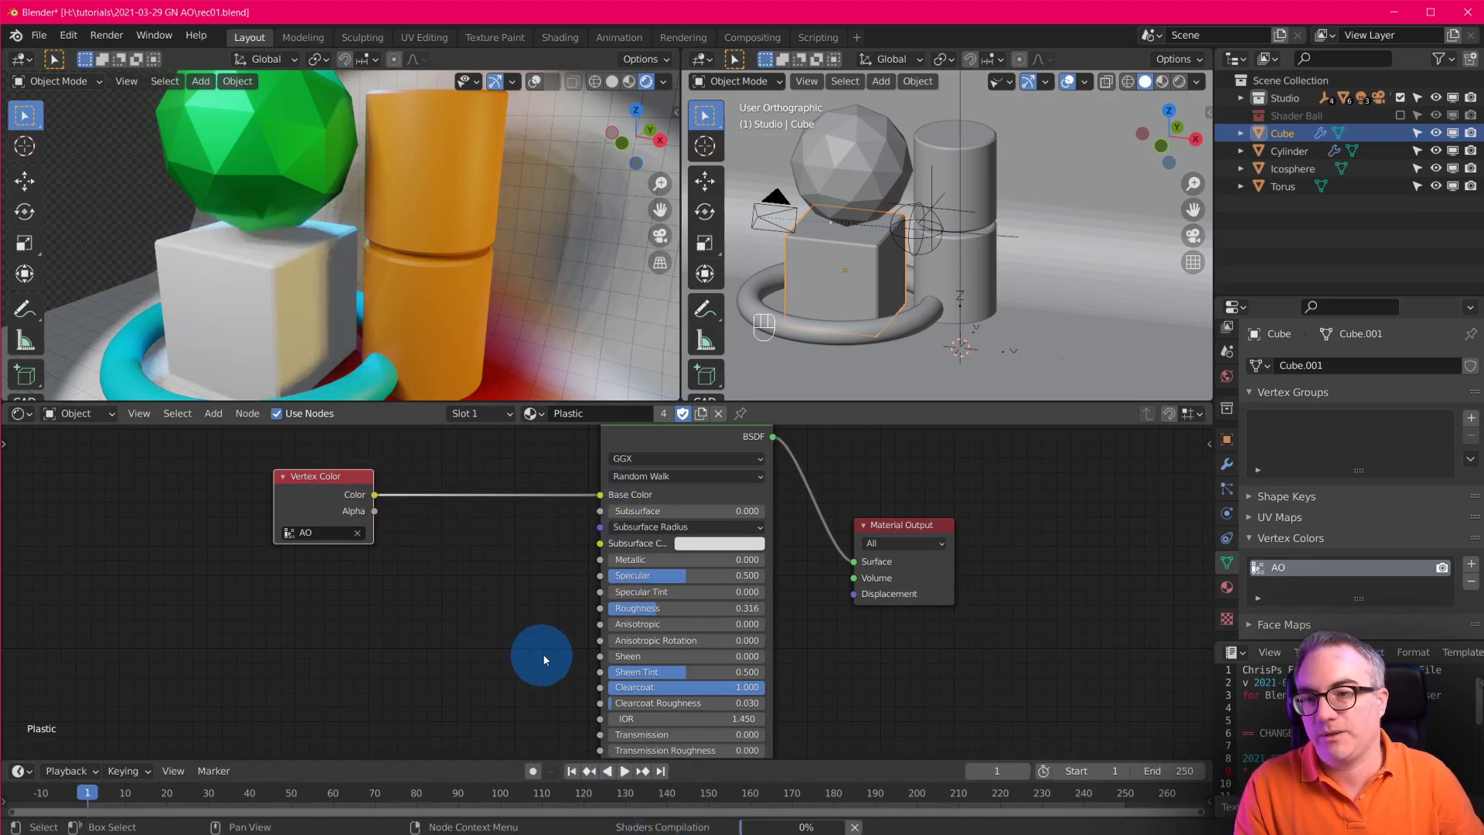
click(443, 246)
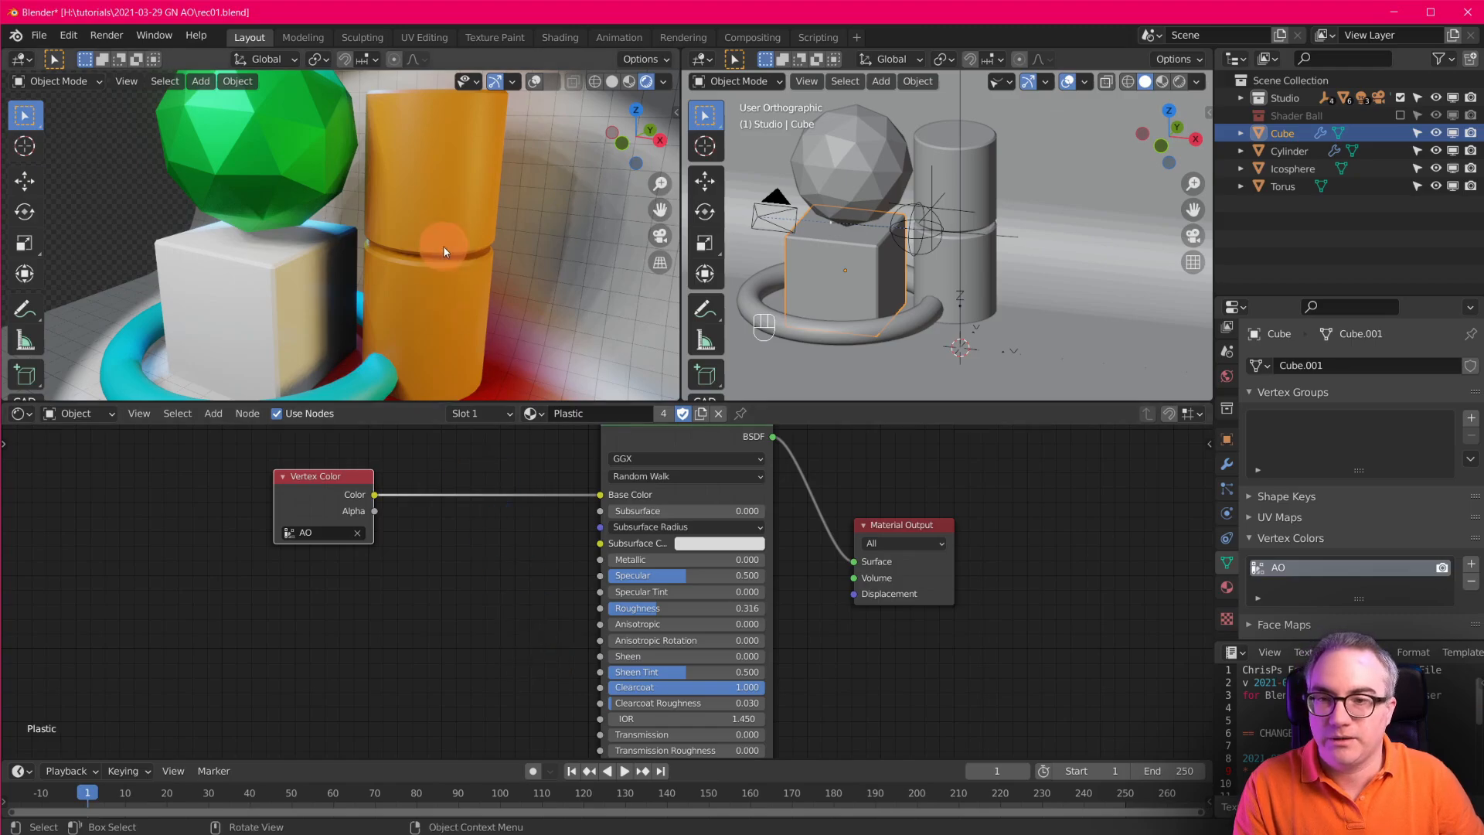
key(g)
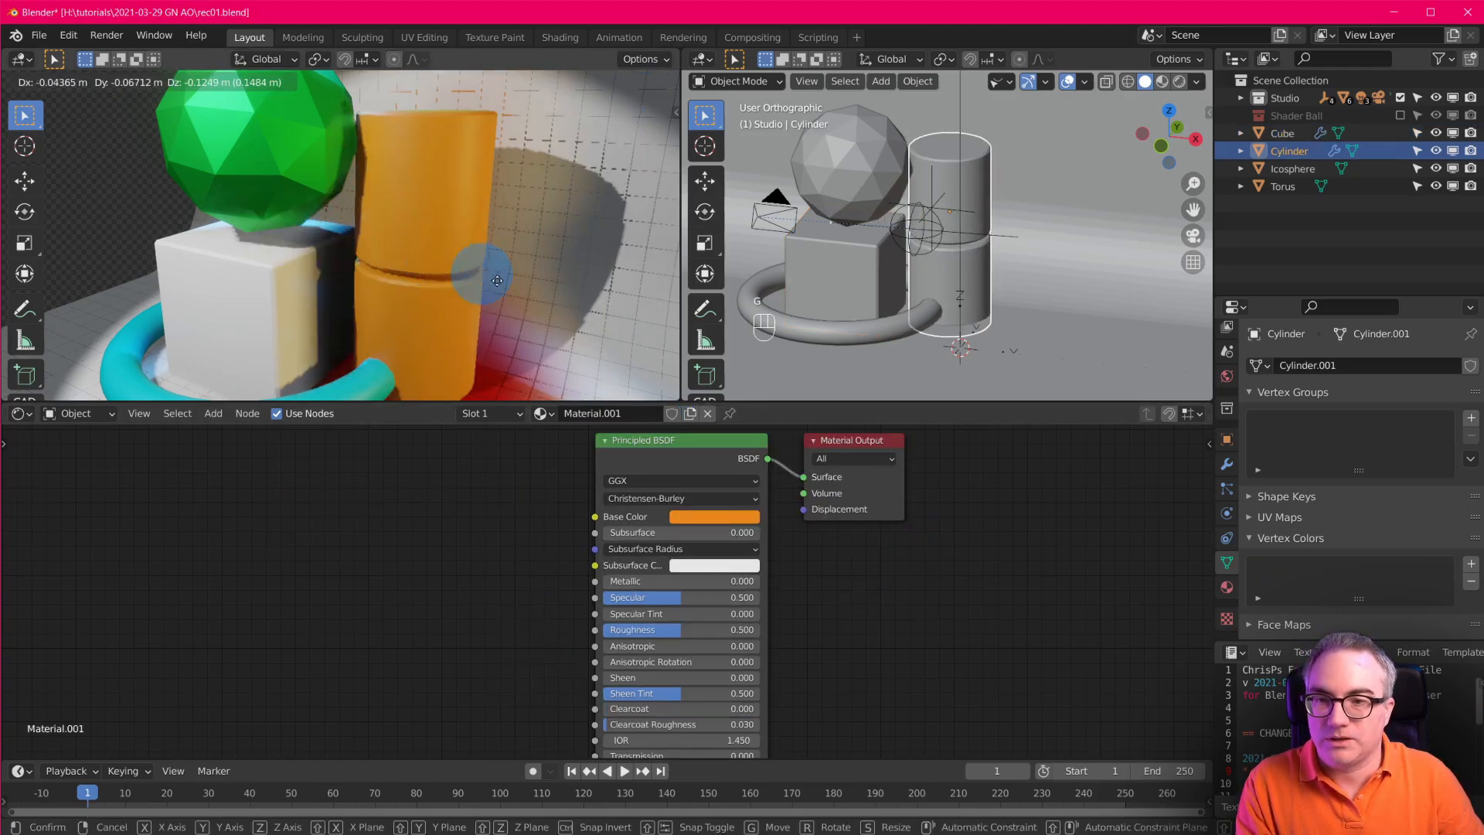
right_click(526, 292)
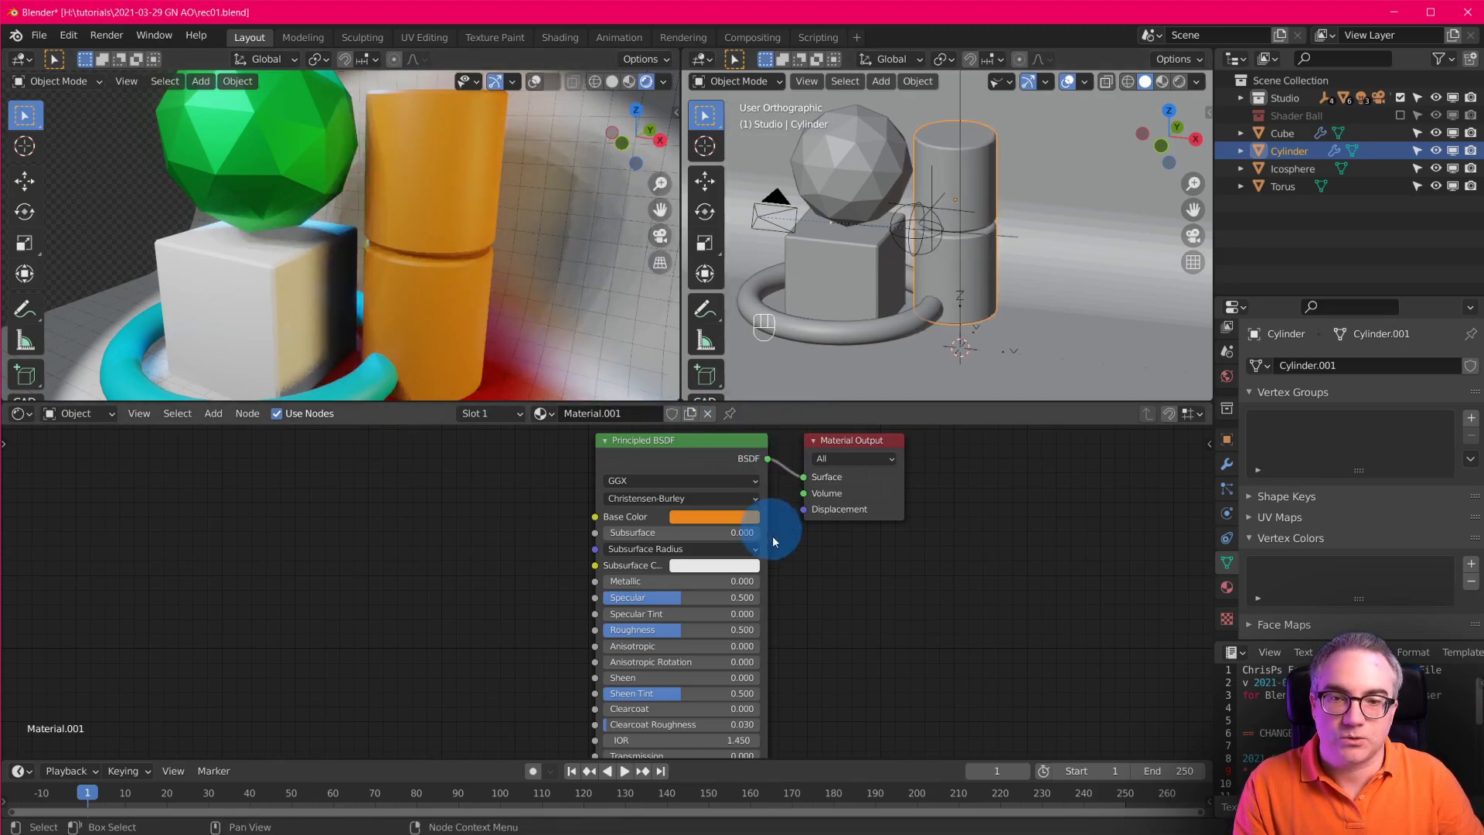
click(844, 276)
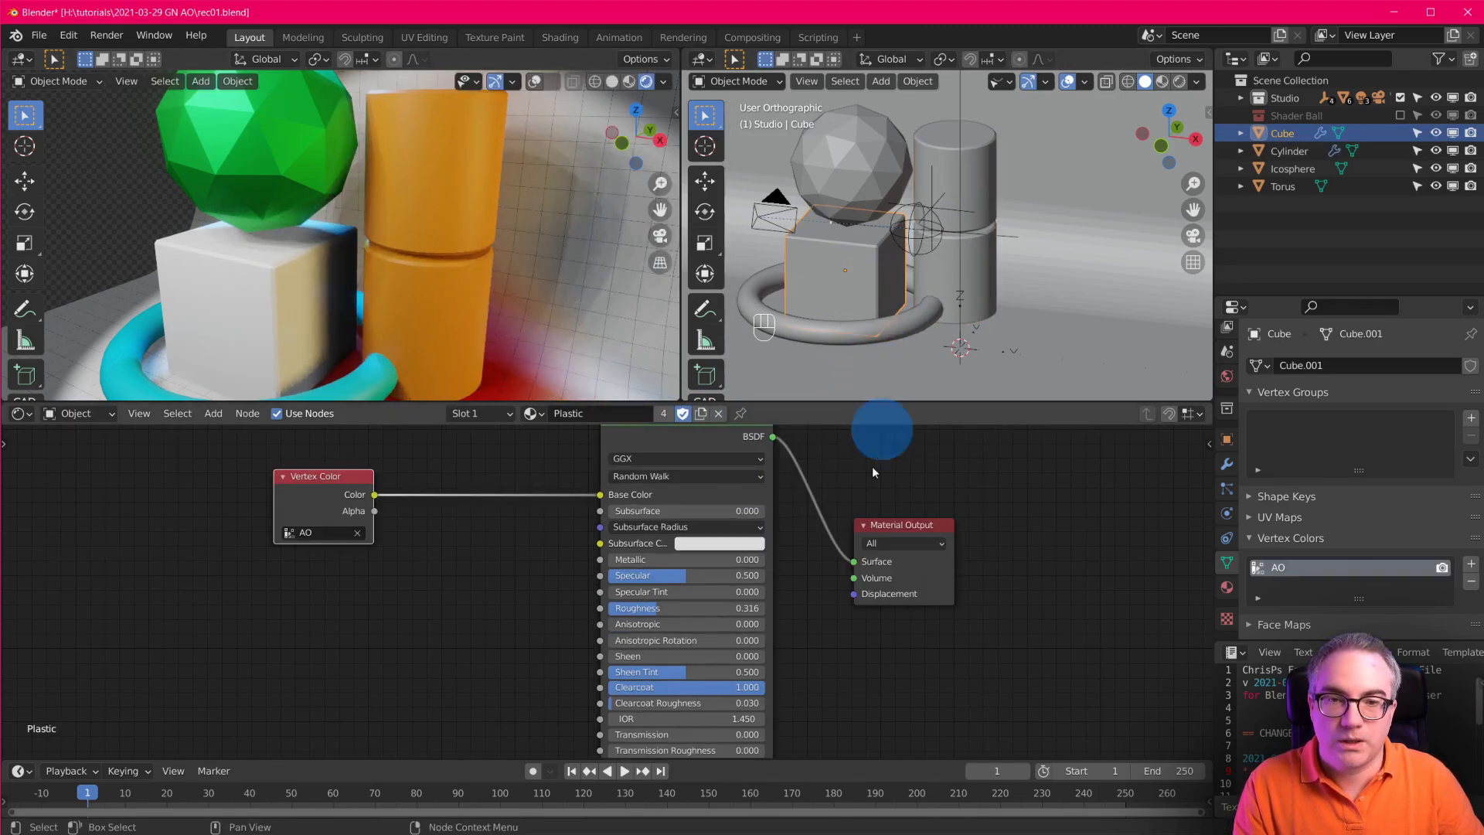
Open the Seamless backdrop's AO tree in the Geometry Node Editor and set the Subdivide level to 2.
click(1090, 351)
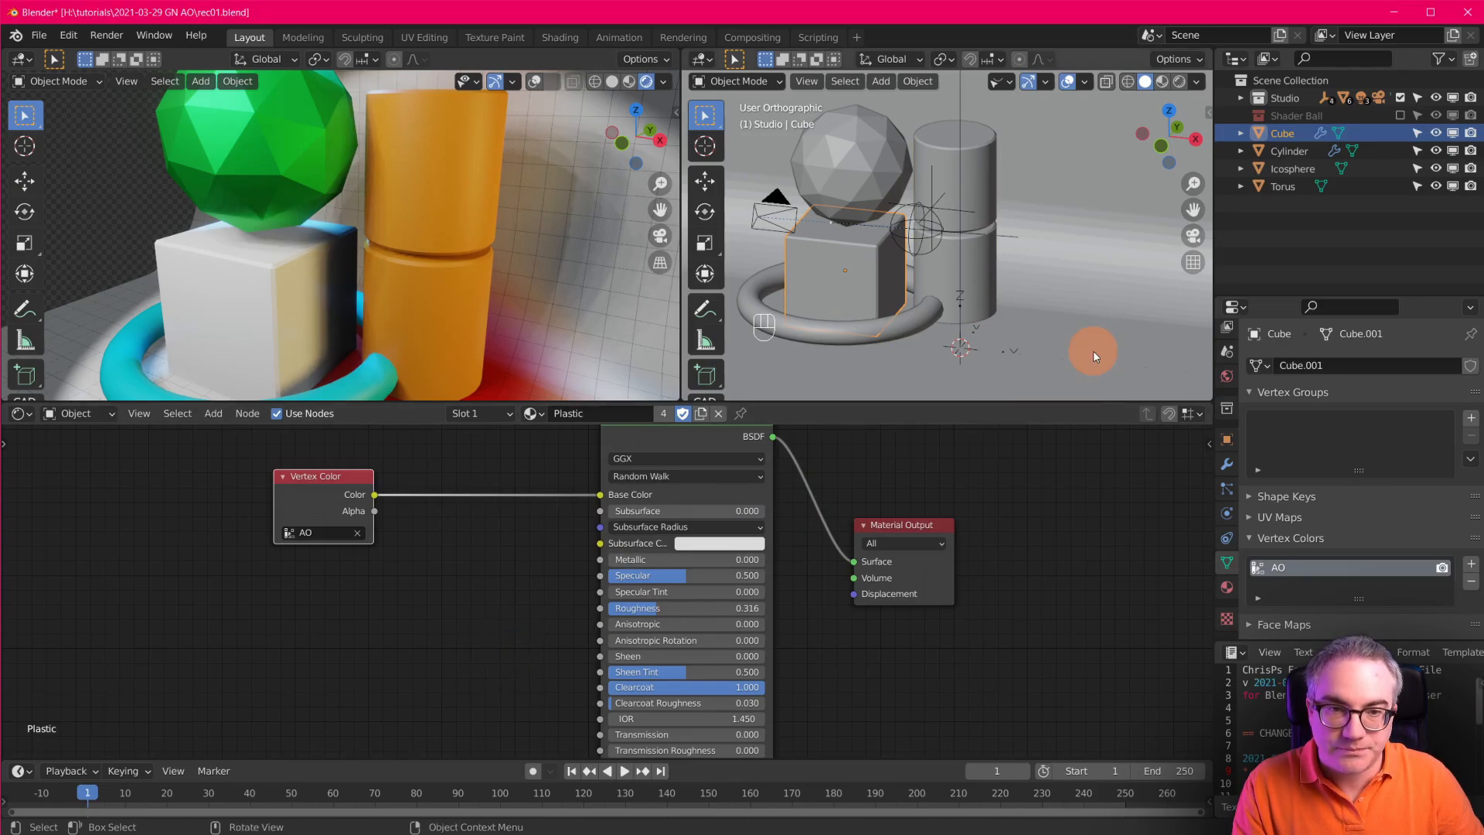
click(20, 418)
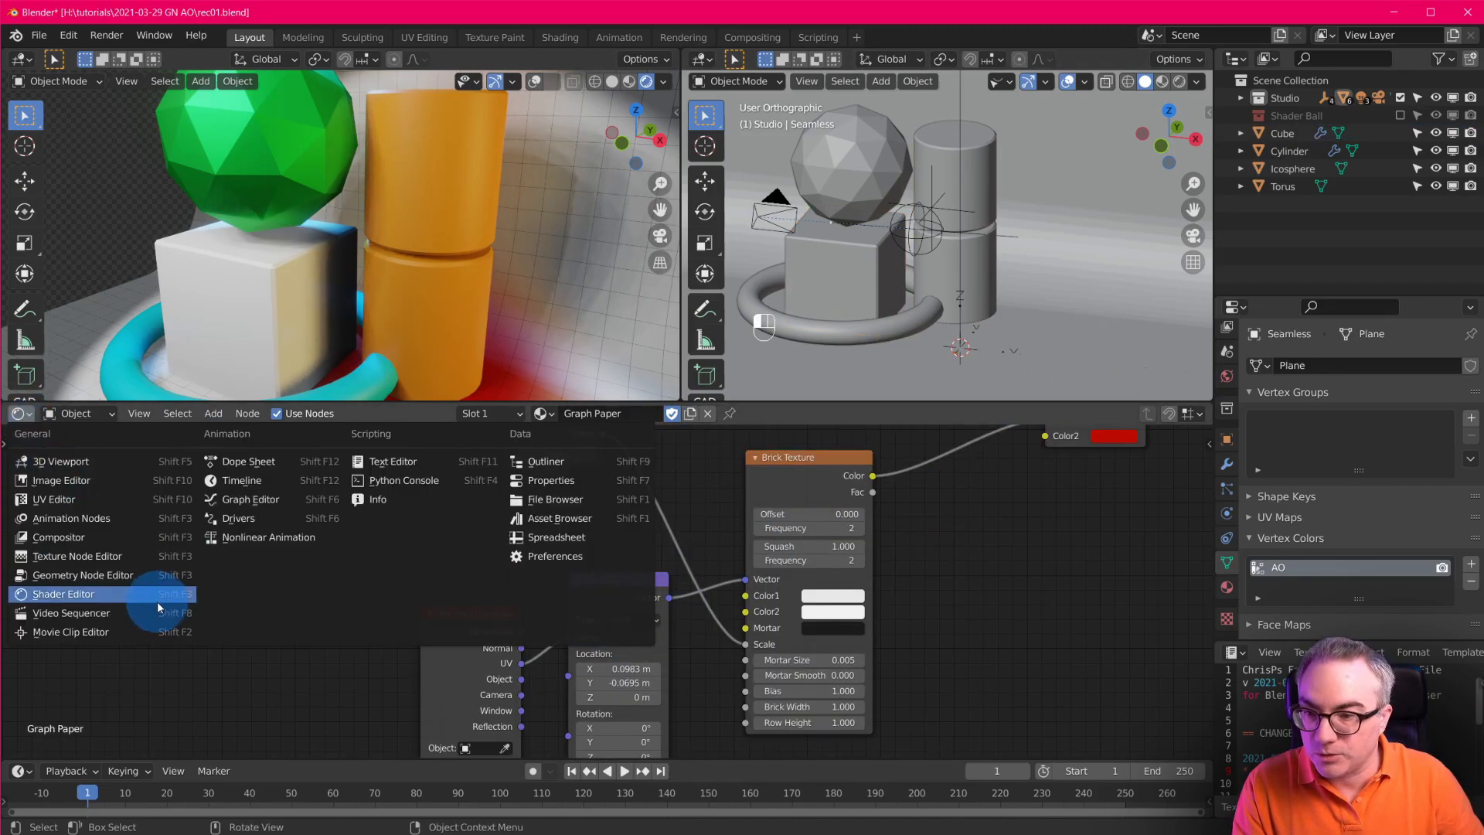
click(119, 574)
click(234, 610)
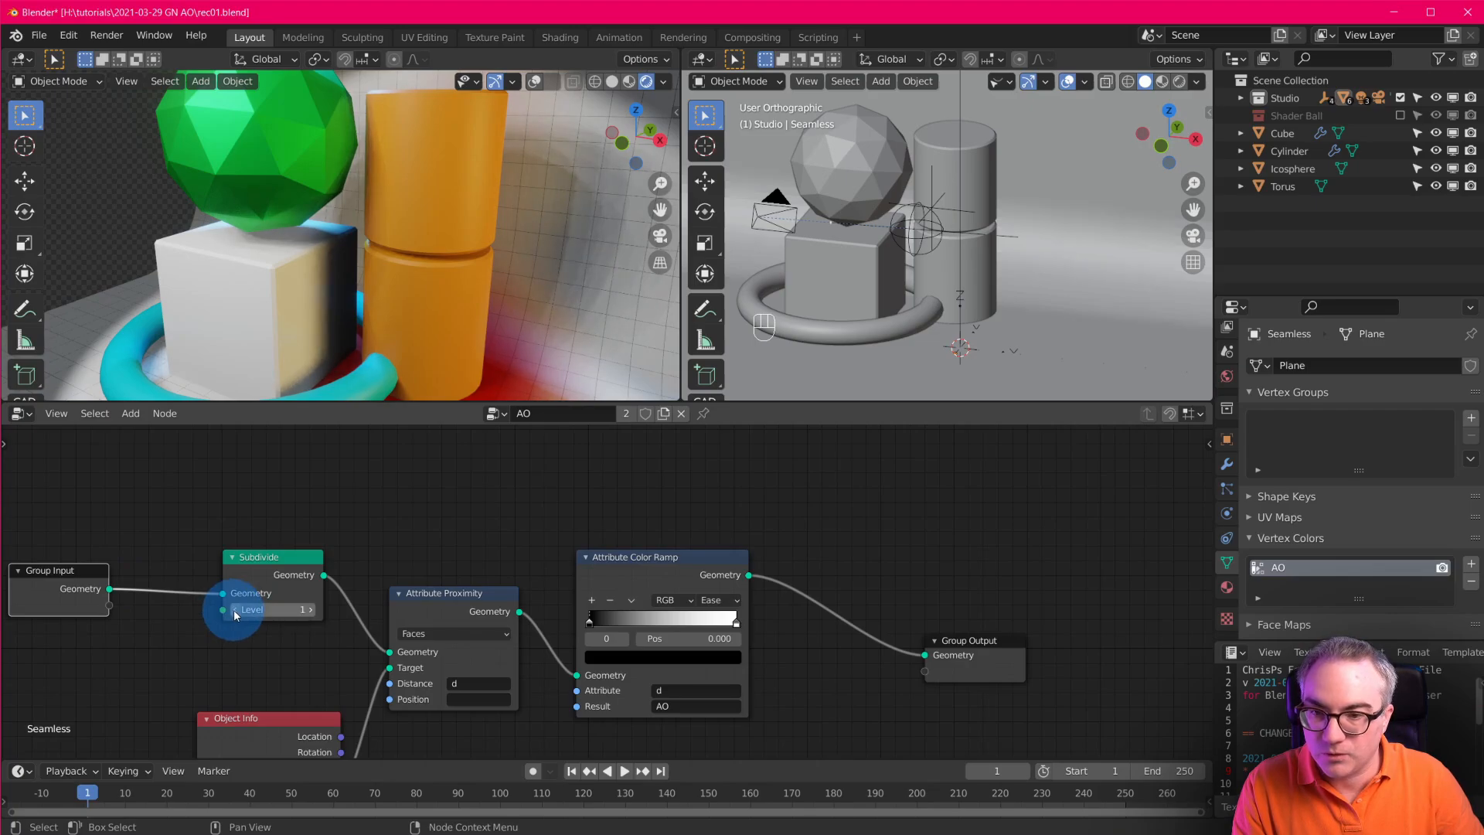
scroll(557, 282, up, 4)
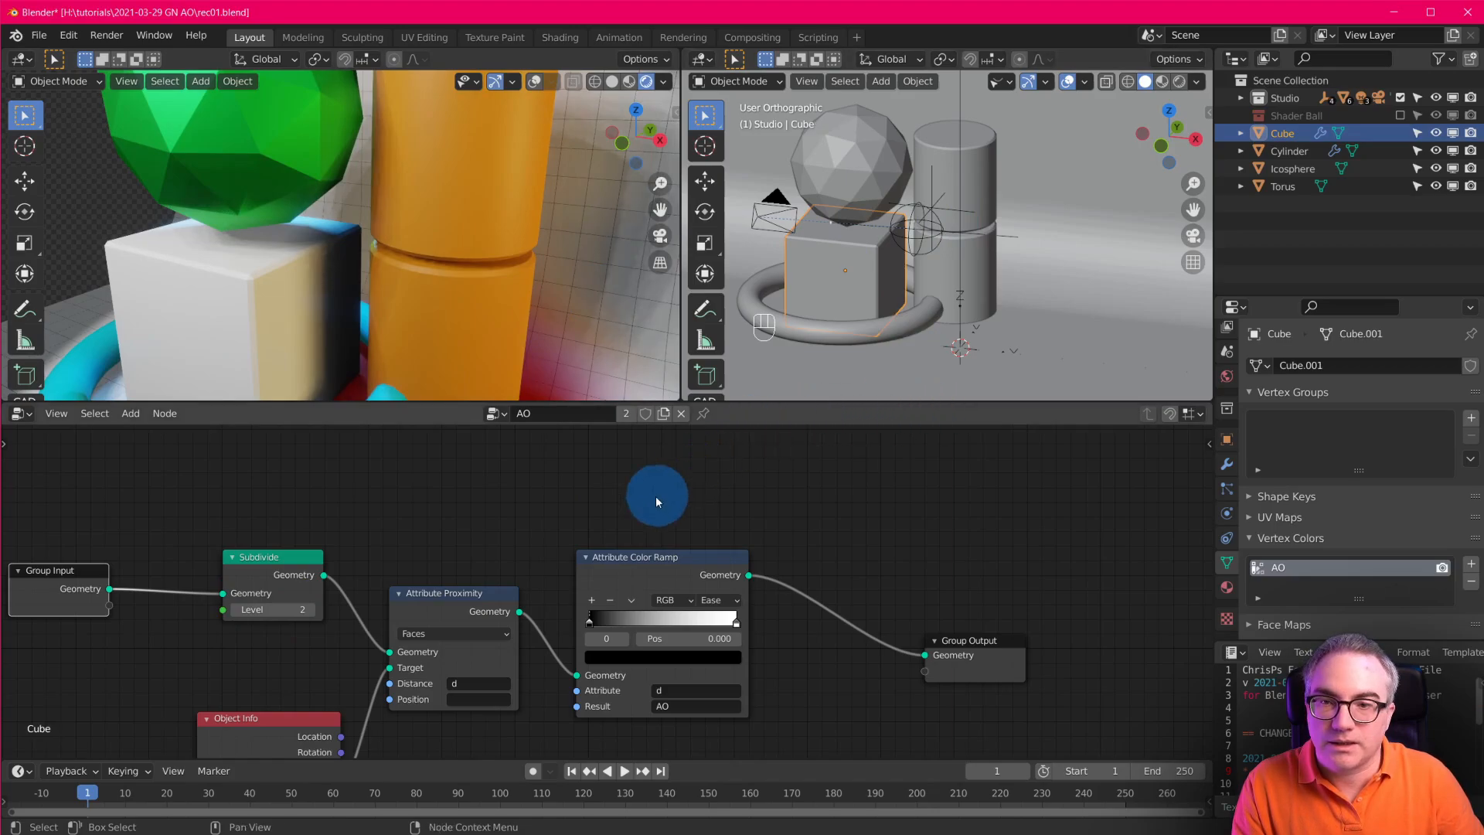
Switch back to the cube's material in the Shader Editor and make room between the Vertex Color and Principled BSDF nodes.
click(21, 412)
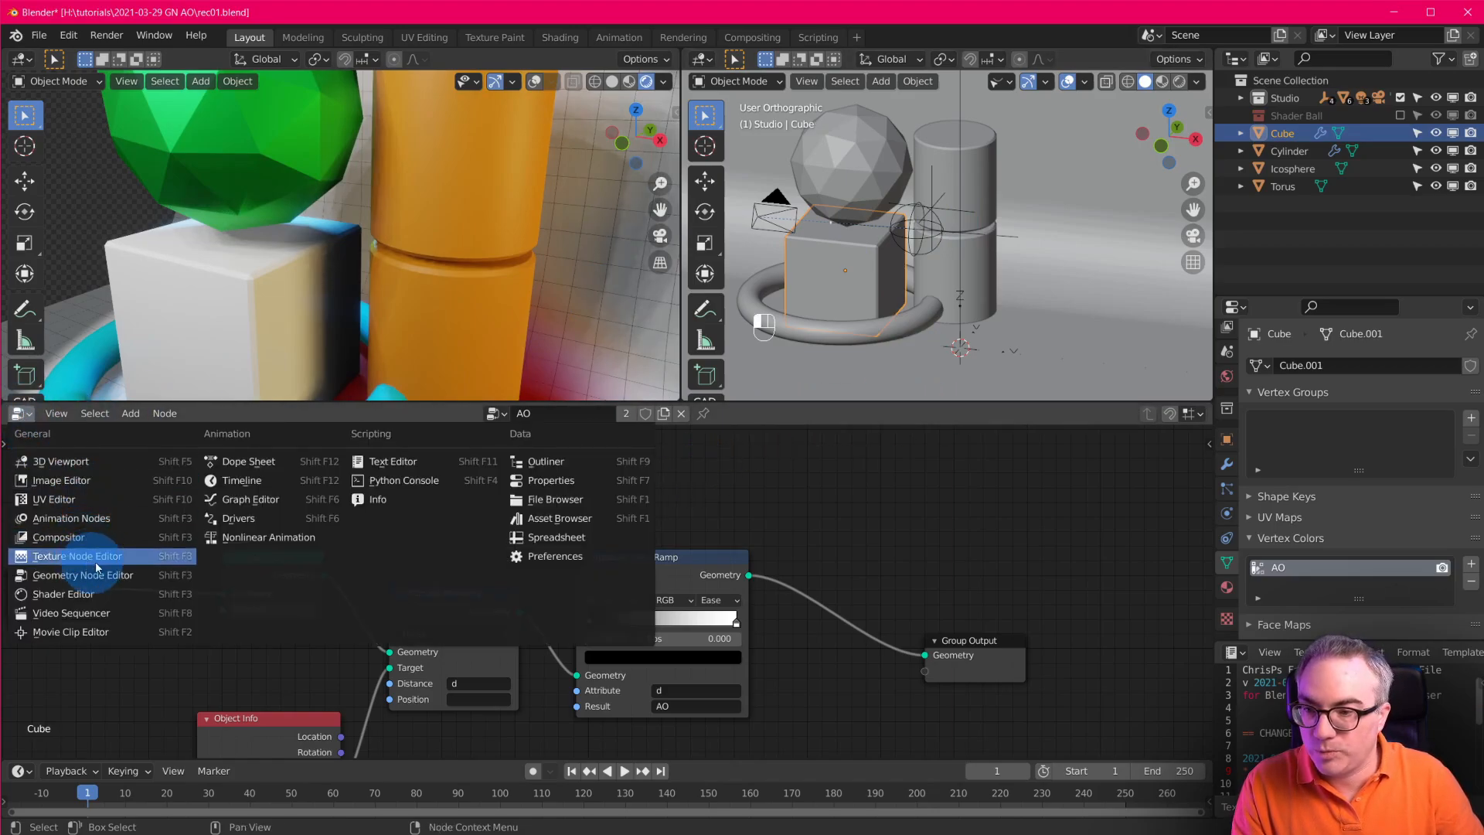
click(98, 596)
middle_drag(574, 563, 534, 660)
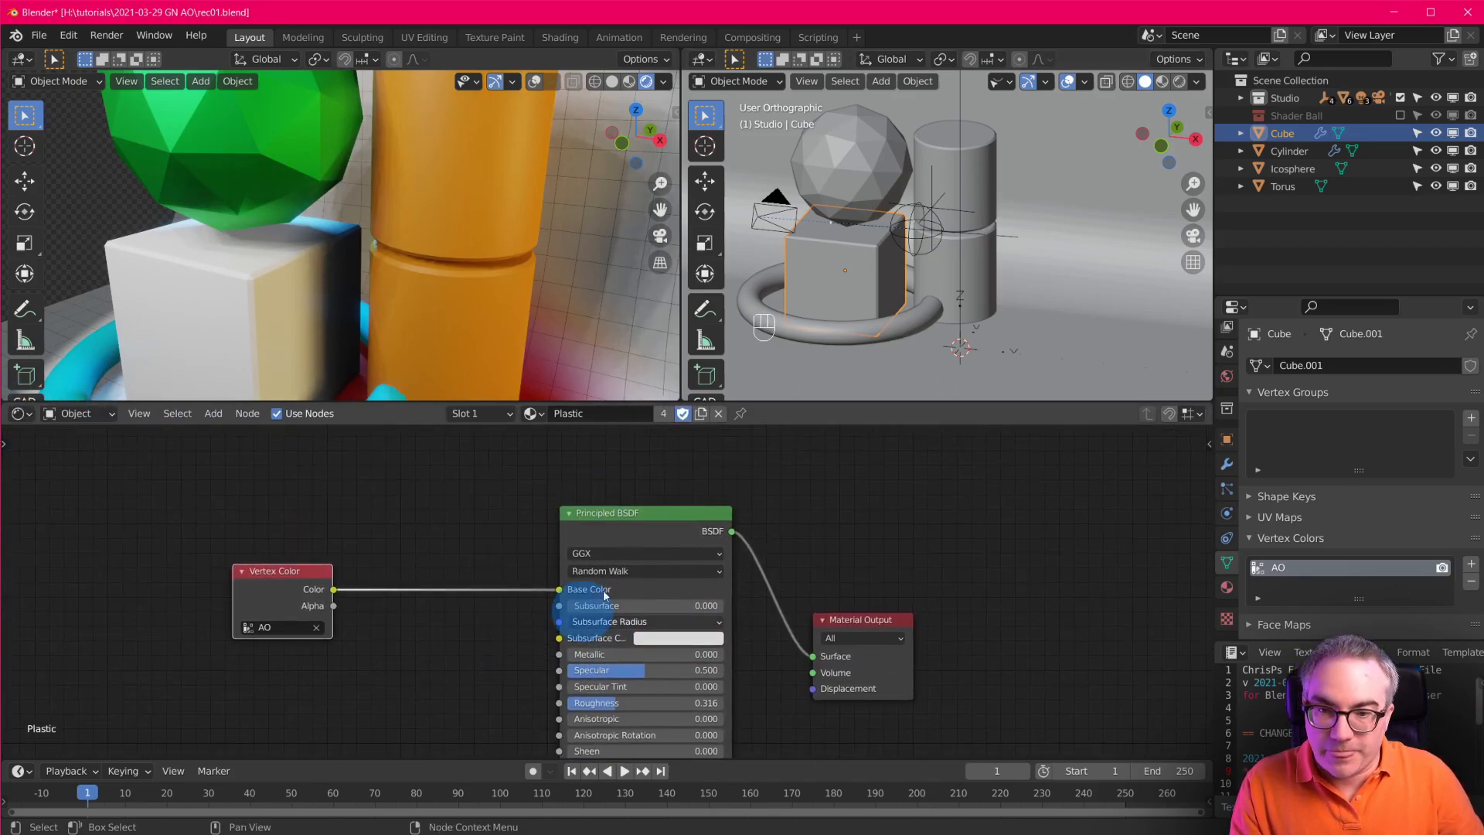
mouse_move(645, 521)
mouse_down()
mouse_move(657, 513)
mouse_move(635, 504)
mouse_up()
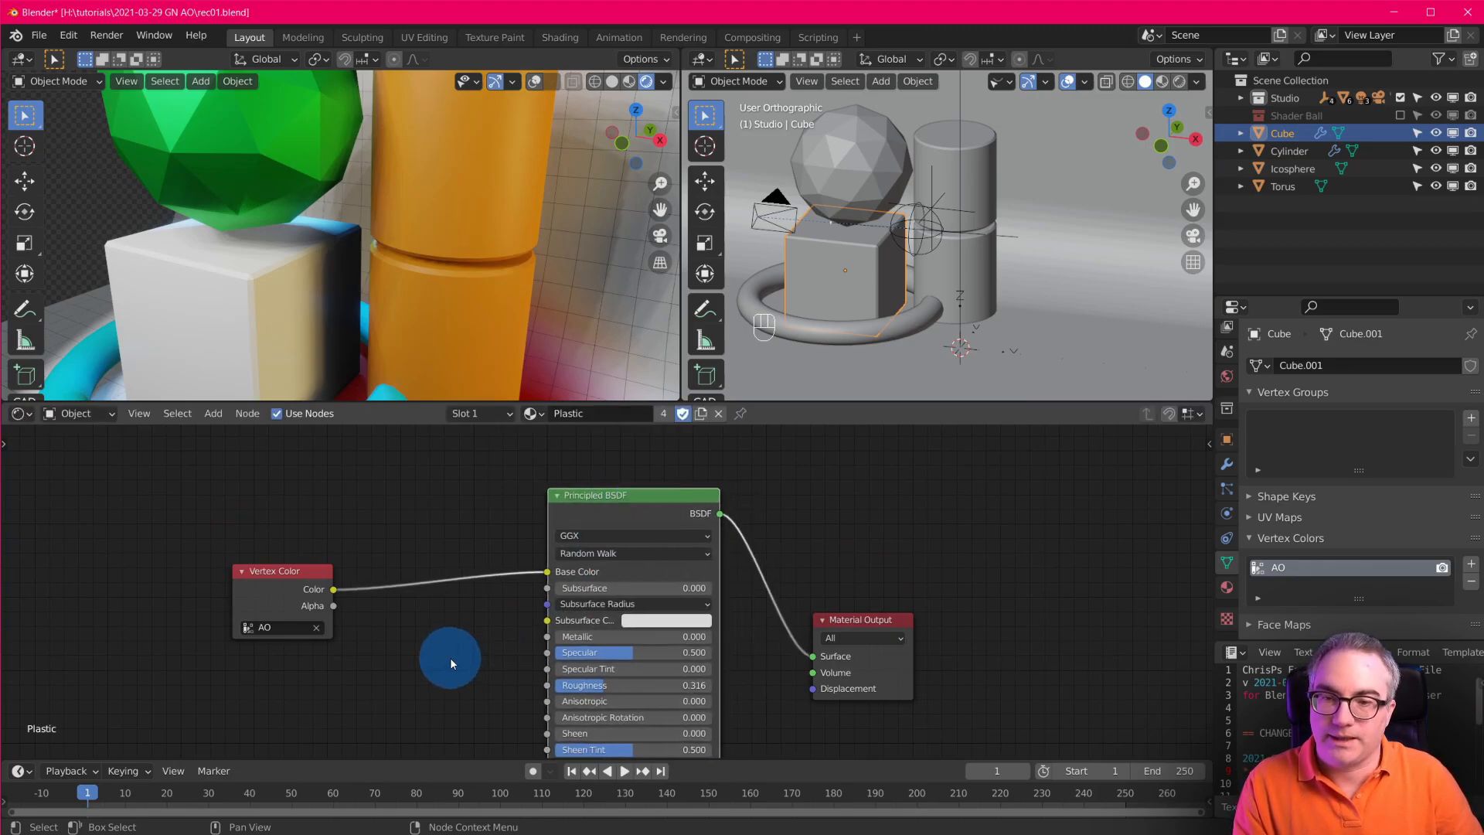
drag(300, 605, 113, 580)
Add a MixRGB node between the Vertex Color and Principled BSDF nodes, just below their link.
key(shift+a)
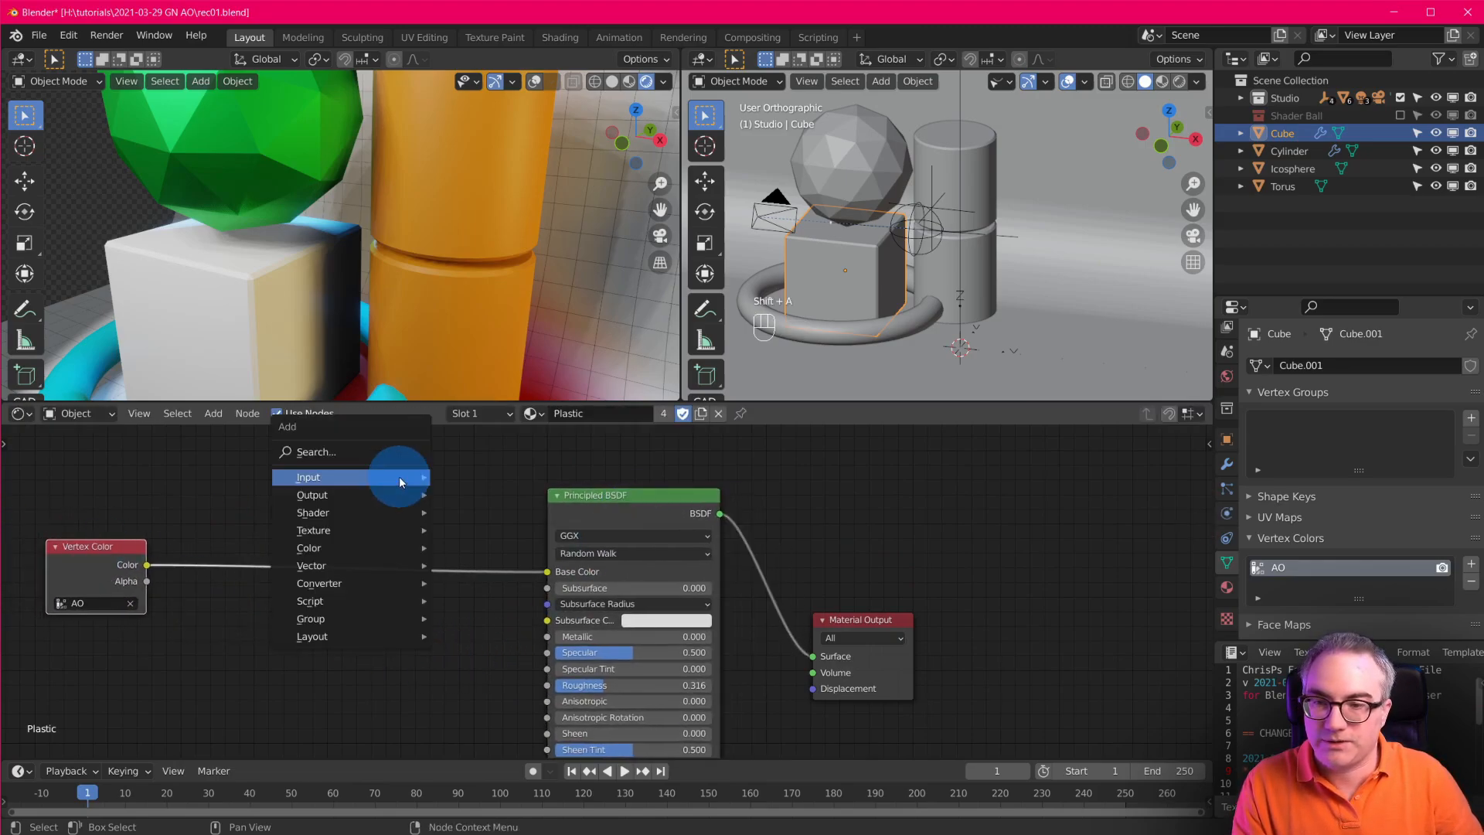
click(369, 548)
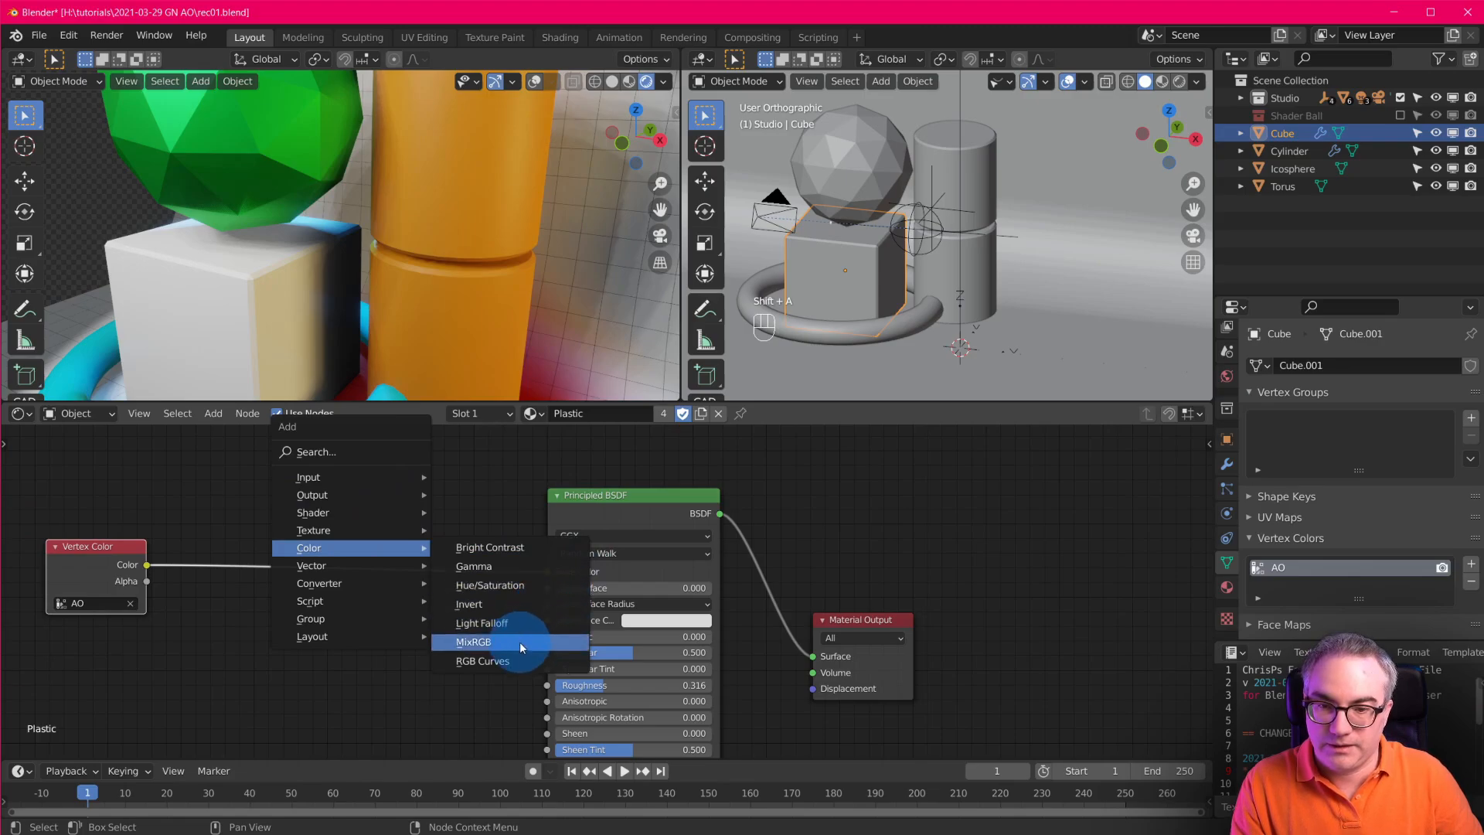
click(473, 641)
click(408, 695)
click(410, 696)
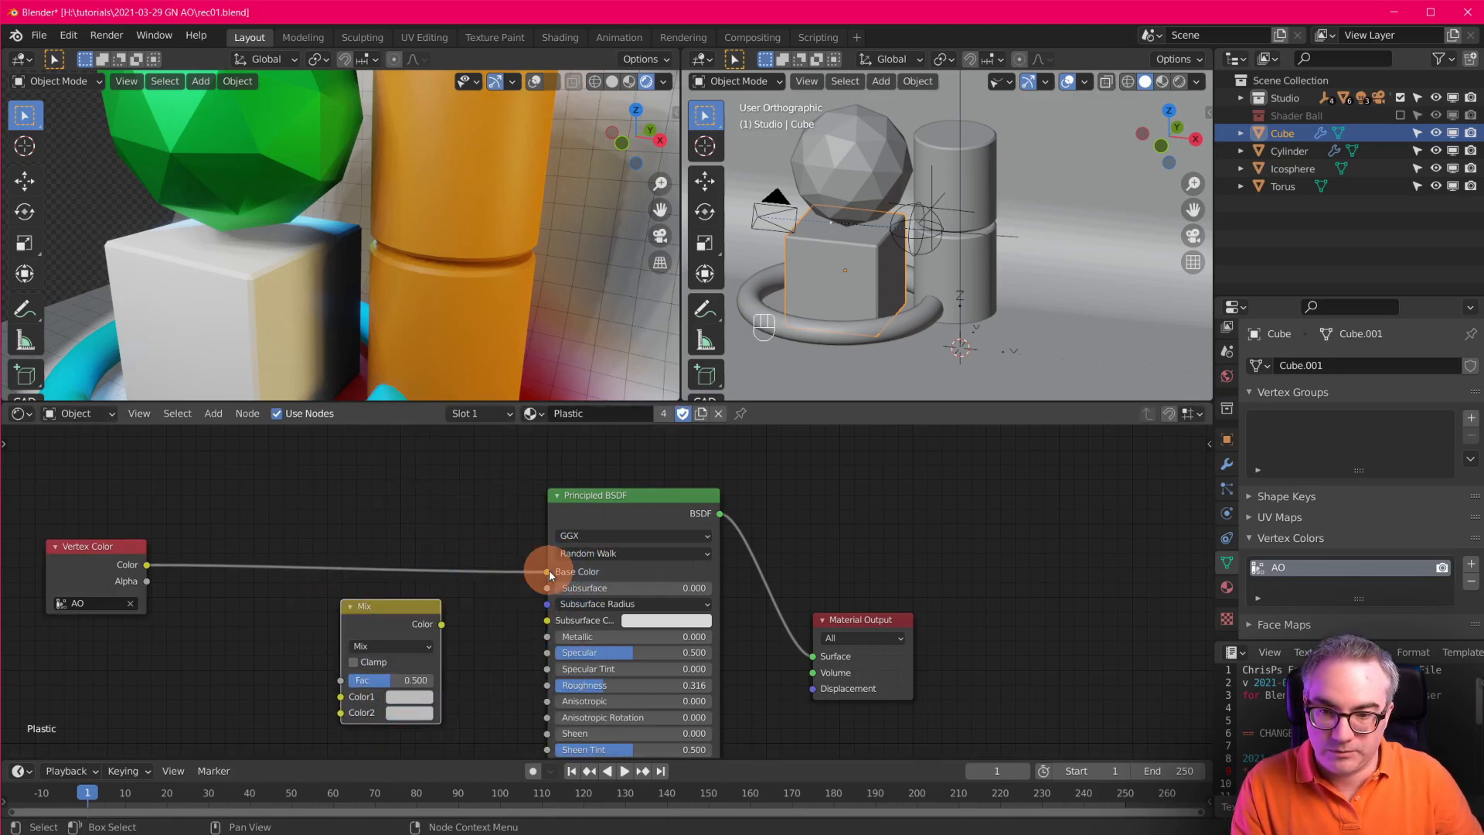
Disconnect the Principled BSDF's Base Color, copy its blue to both colors of the Mix node and change Color1 to magenta.
drag(547, 571, 630, 573)
key(ctrl+c)
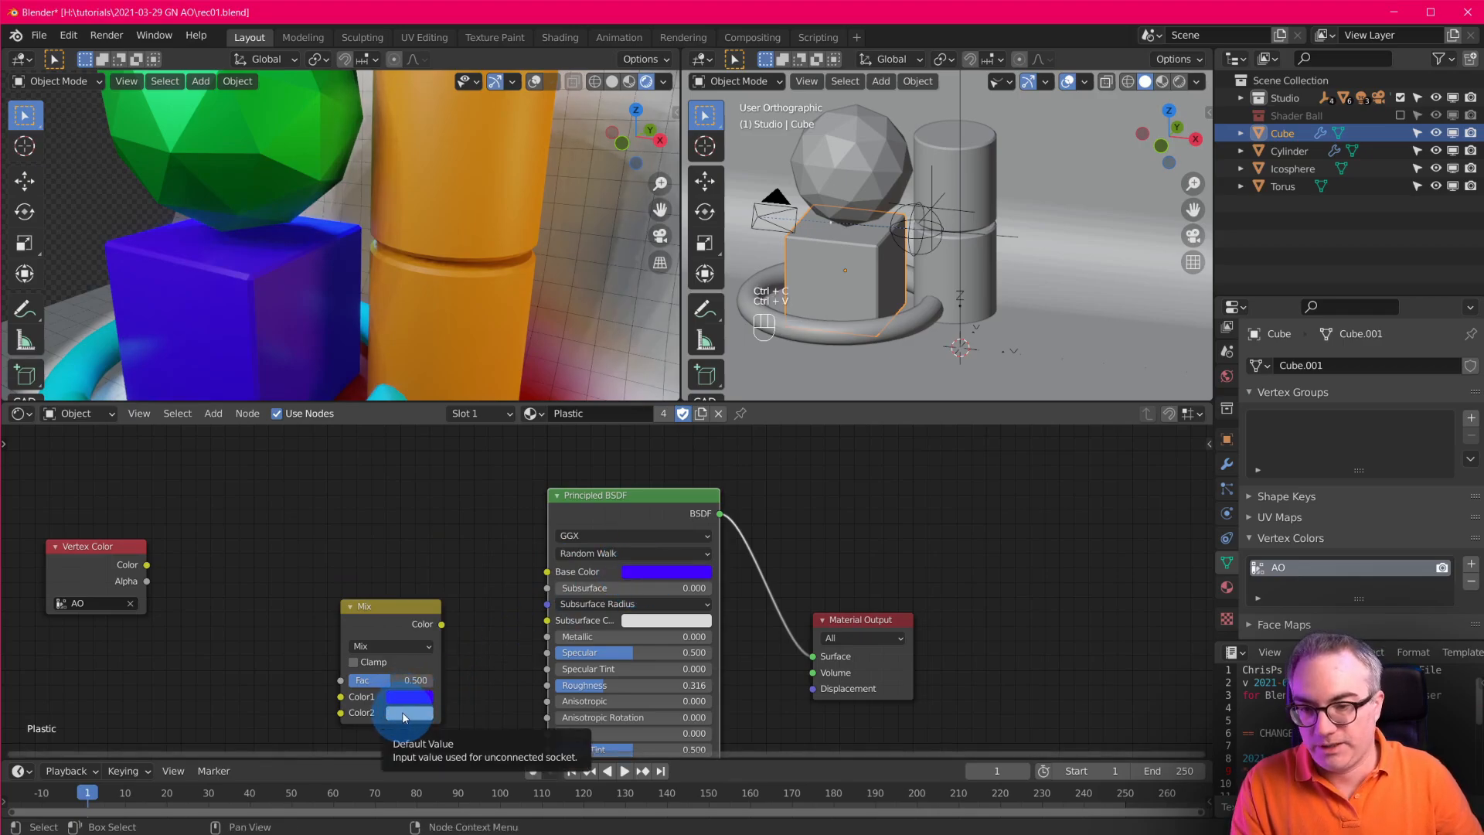
key(ctrl+v)
click(411, 698)
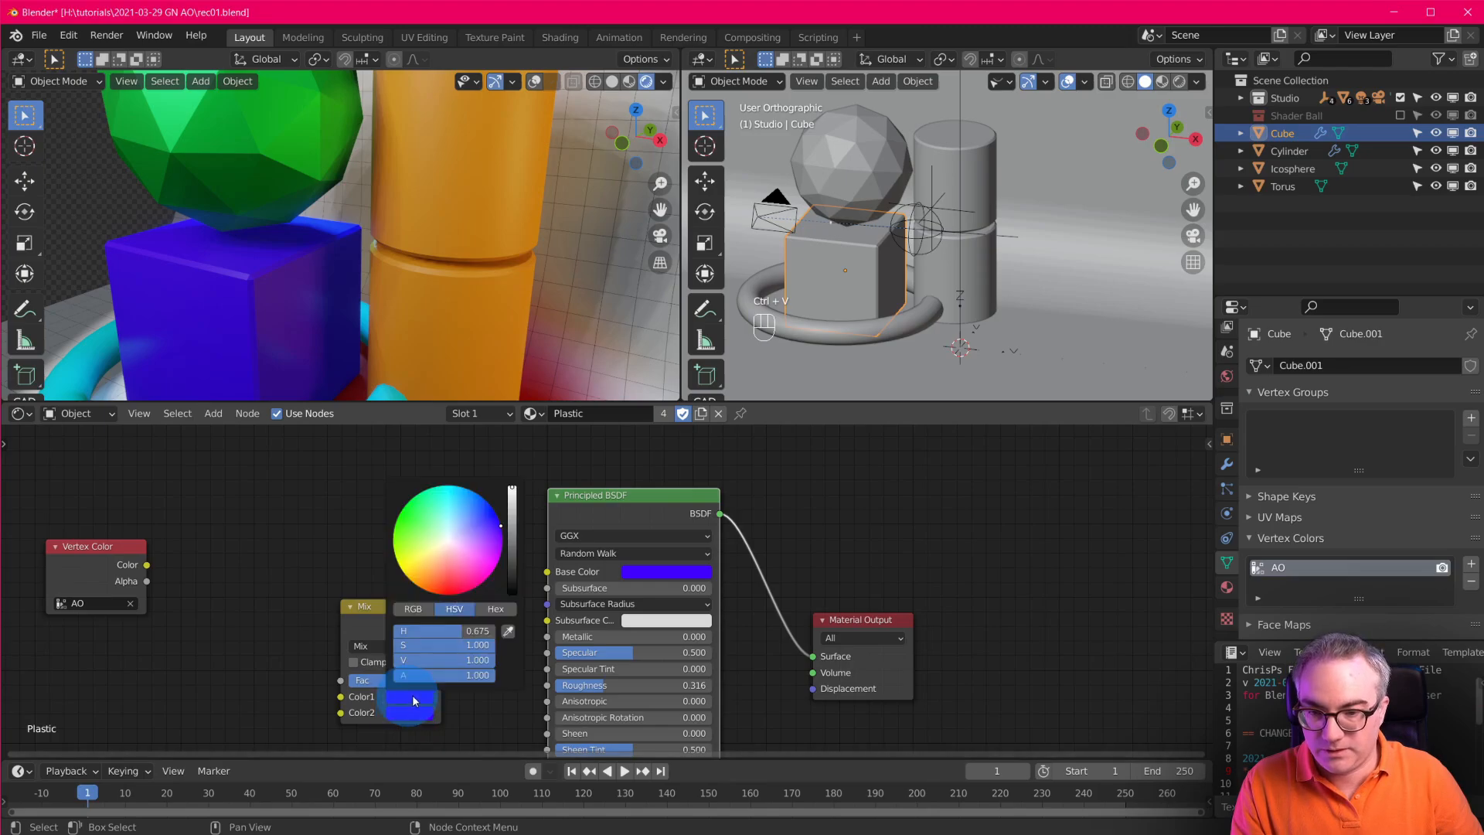
drag(456, 563, 512, 594)
Link Vertex Color's Color to the Mix node's Fac and Mix's Color to Base Color, then place the nodes closer together.
drag(340, 679, 147, 564)
drag(441, 623, 475, 618)
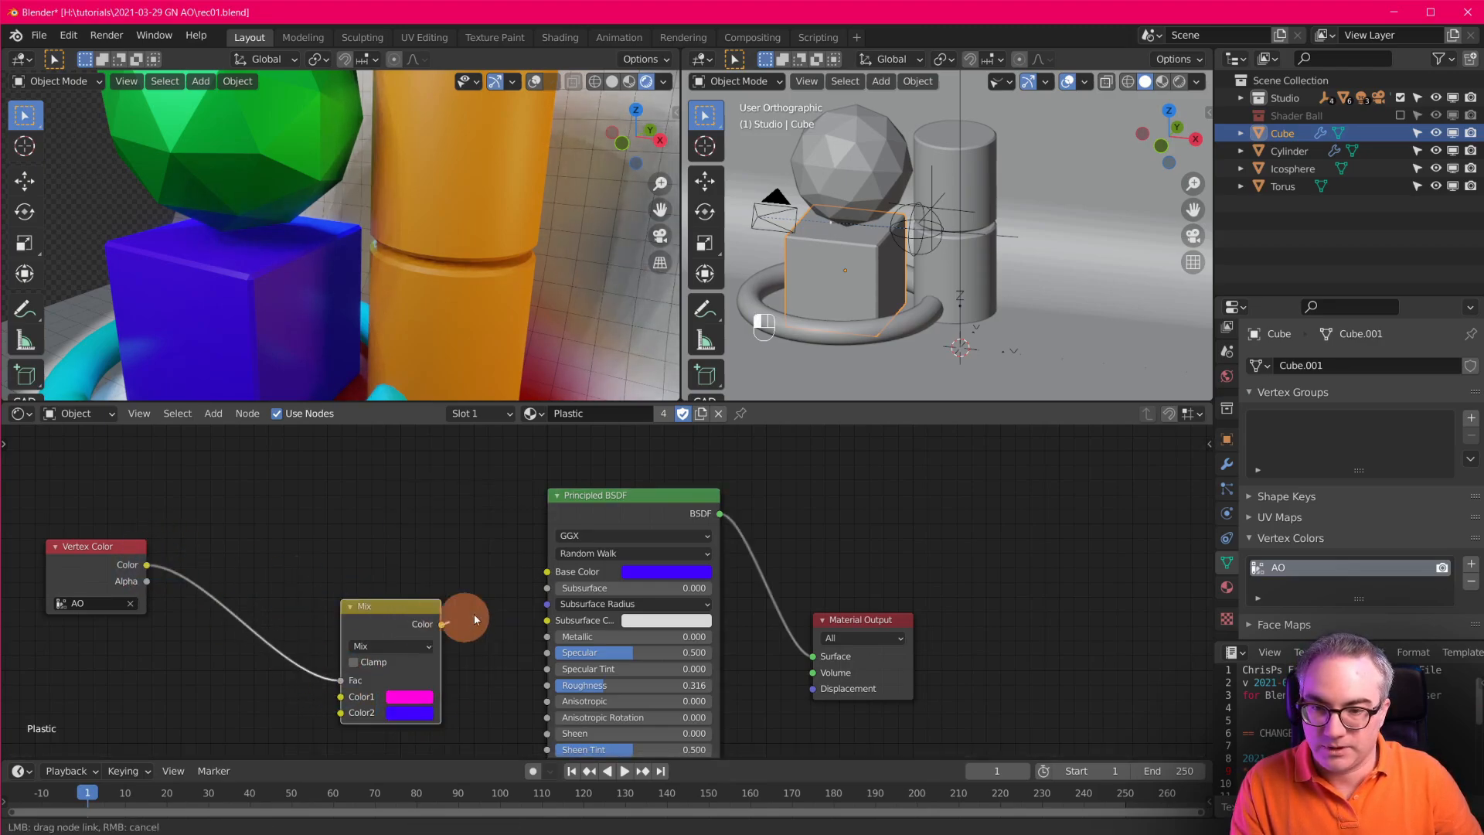
drag(552, 571, 548, 571)
drag(406, 615, 475, 555)
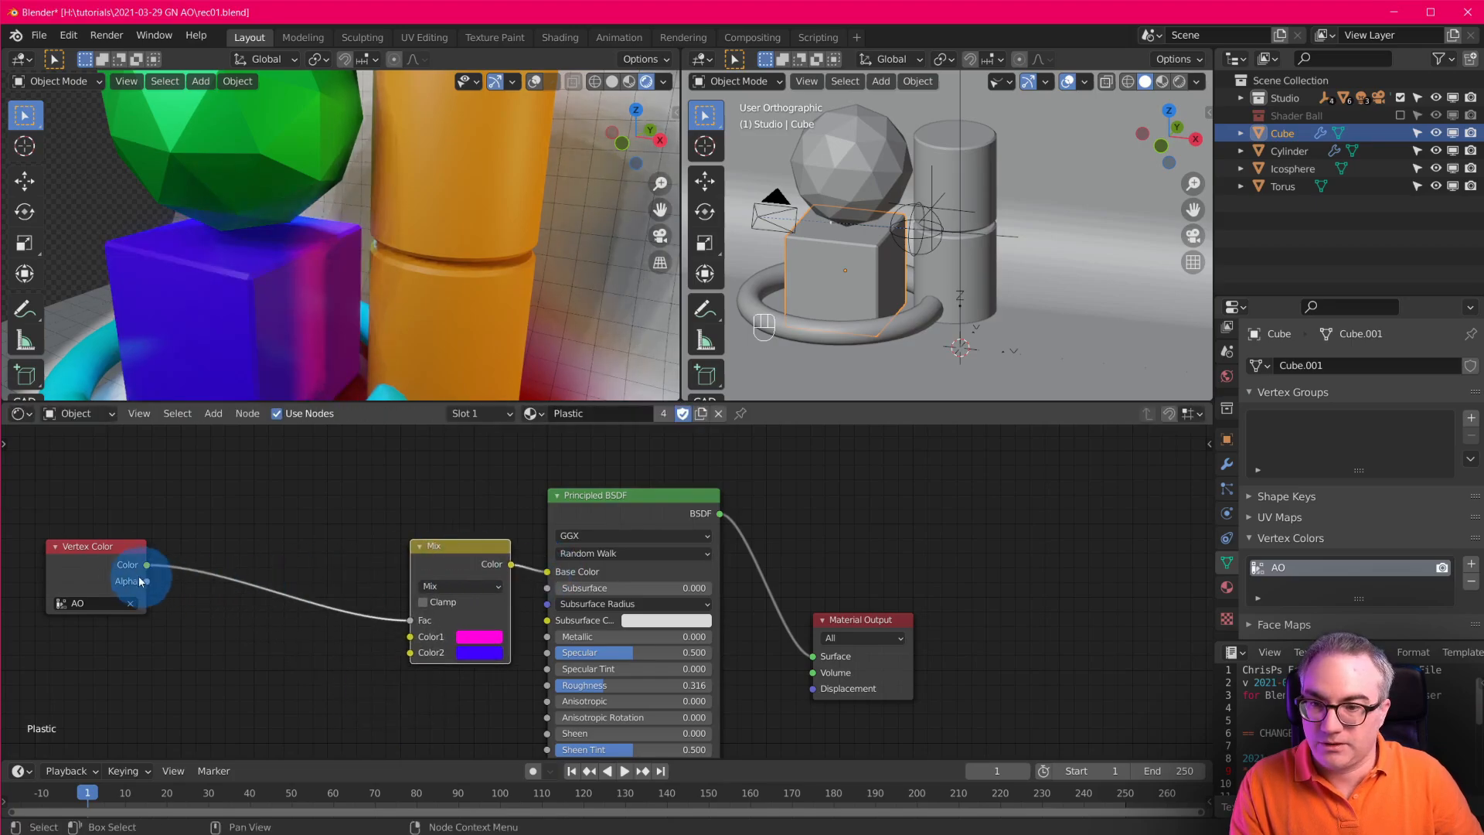
drag(138, 545, 322, 560)
scroll(430, 680, up, 2)
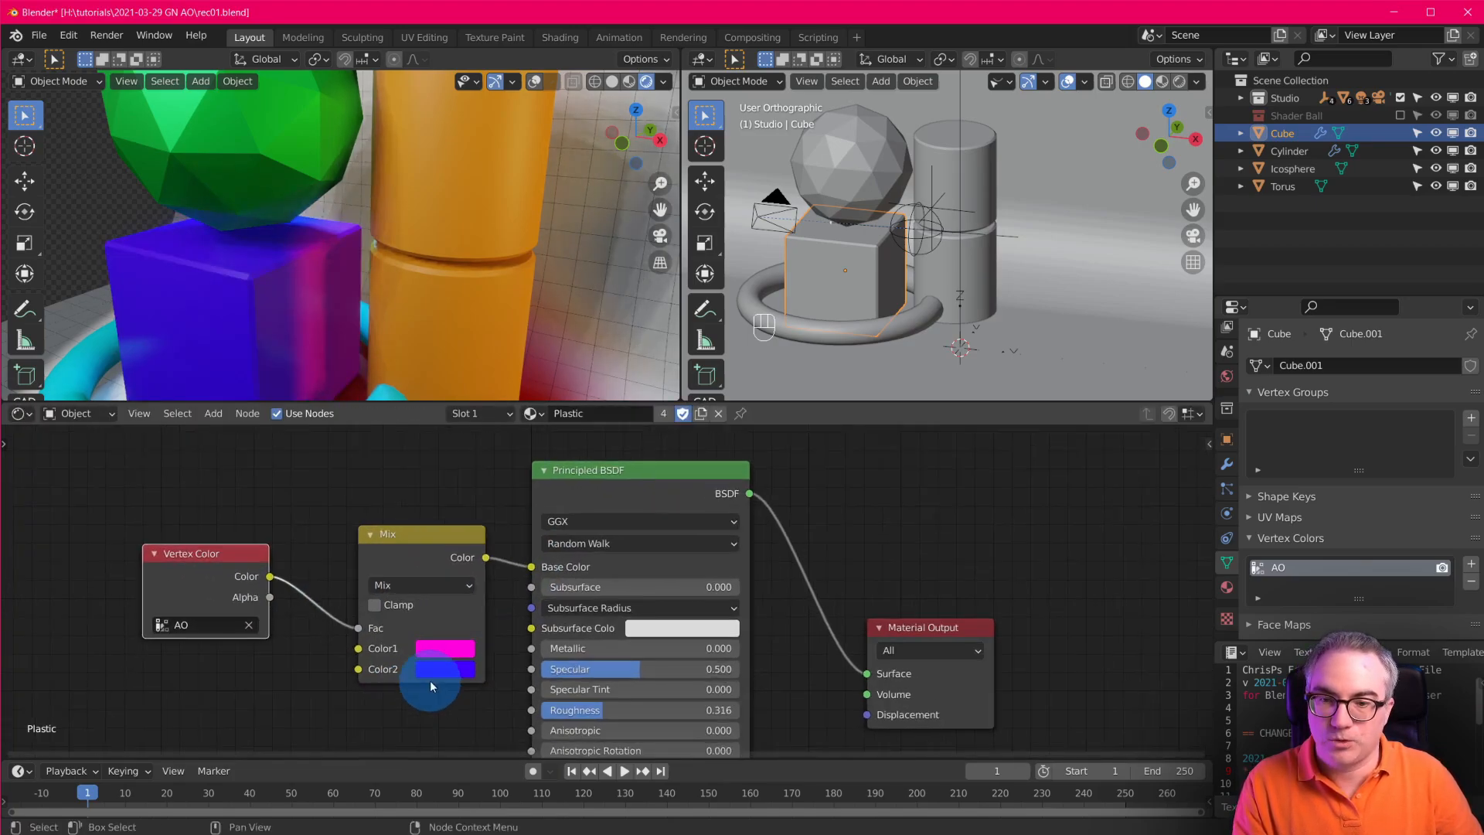
Move the cylinder a short distance away from the cube.
click(469, 197)
scroll(488, 238, down, 4)
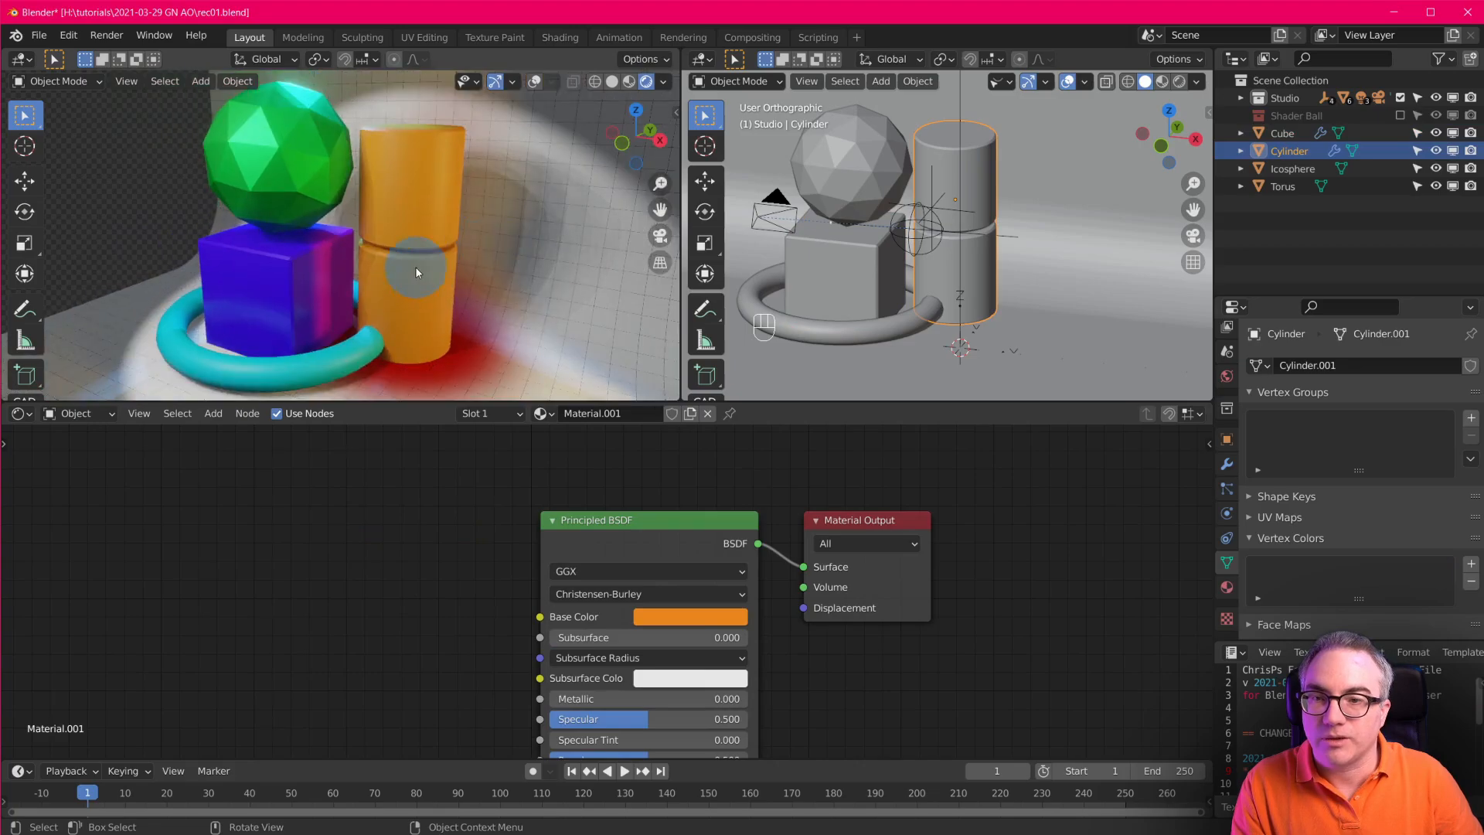
key(g)
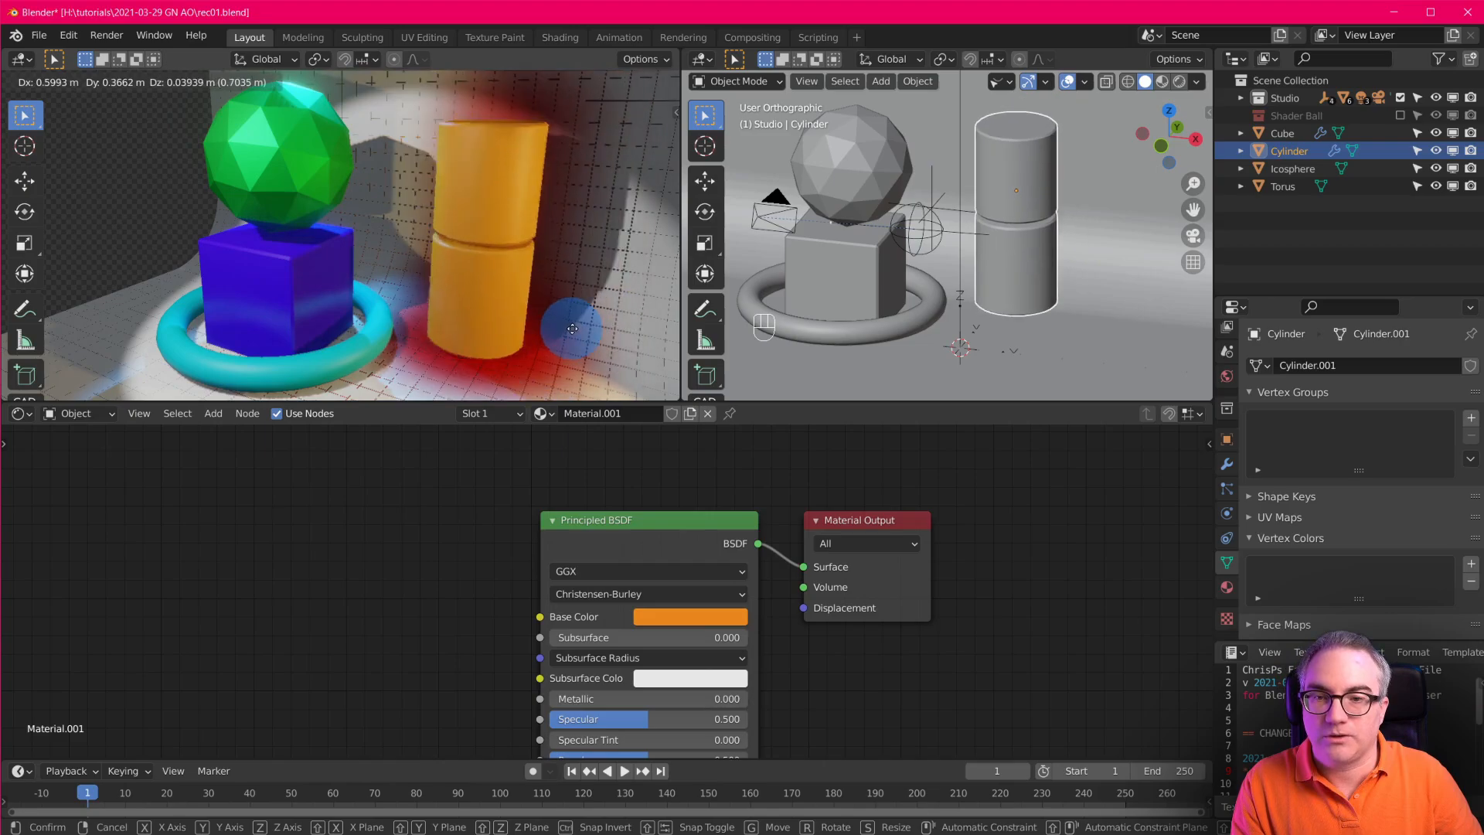
click(550, 328)
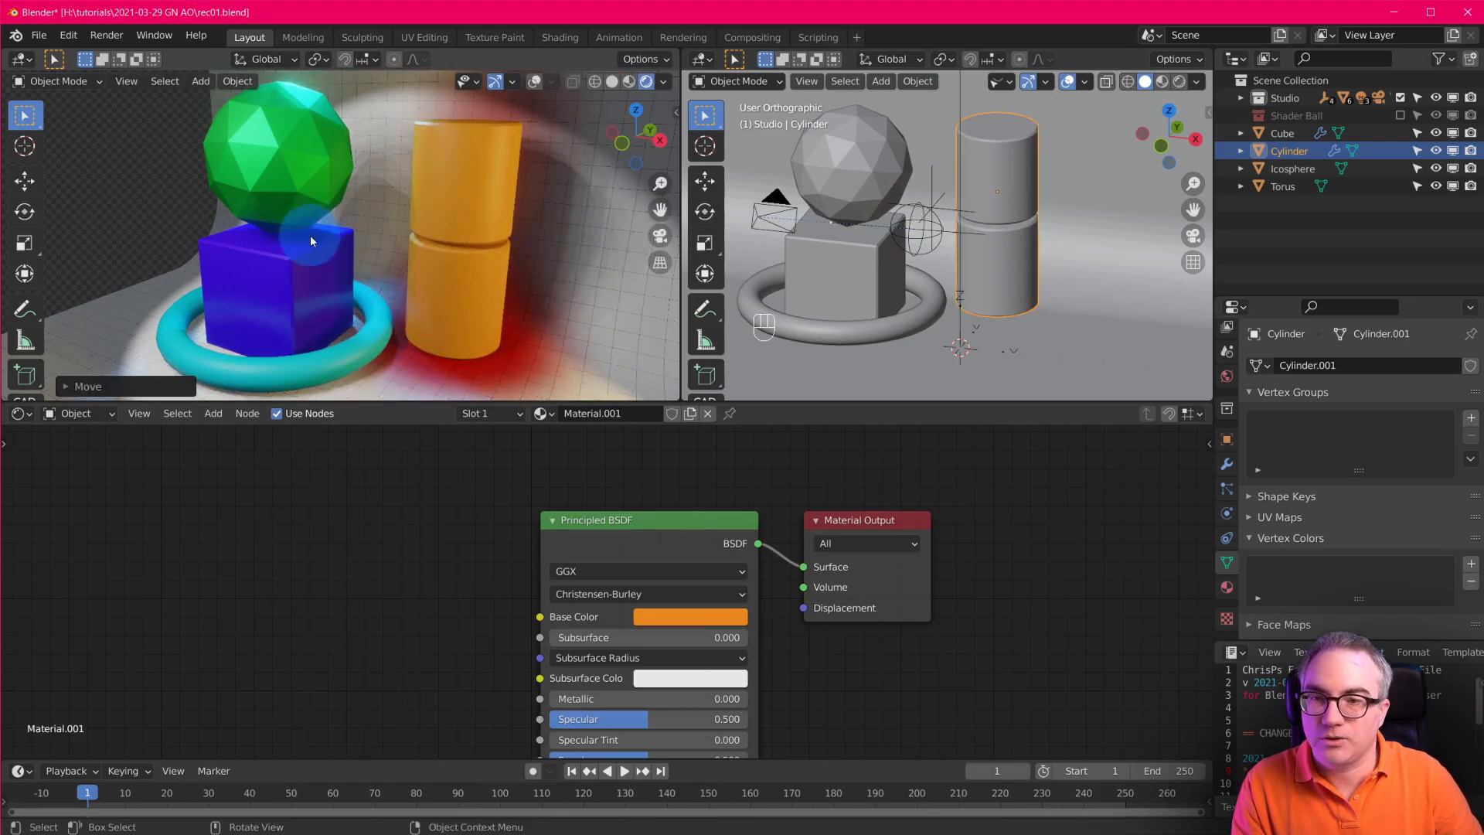
Open the cube's AO tree in the Geometry Node Editor and show which object the Object Info node uses.
click(861, 301)
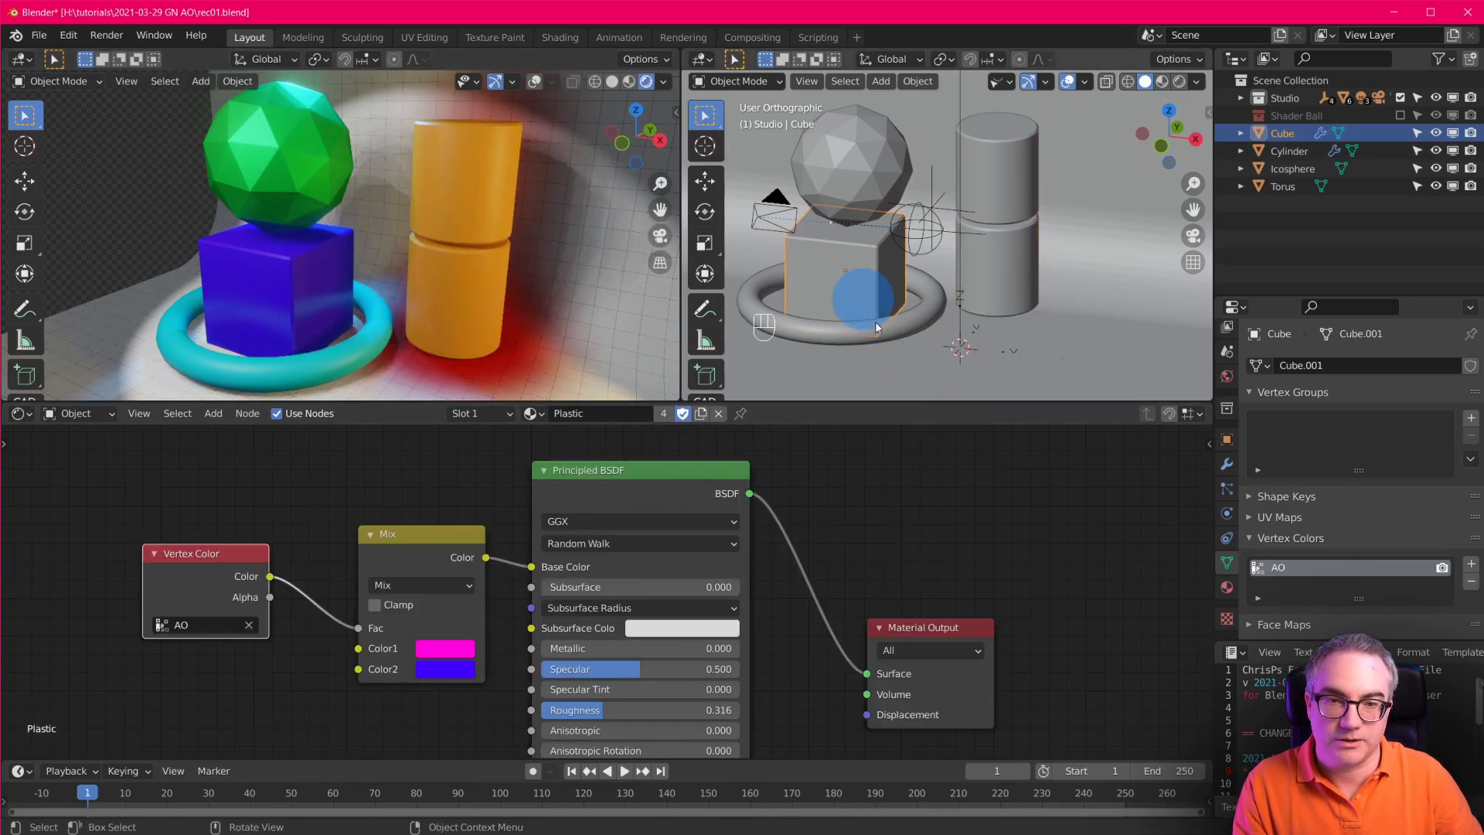
click(492, 611)
click(21, 414)
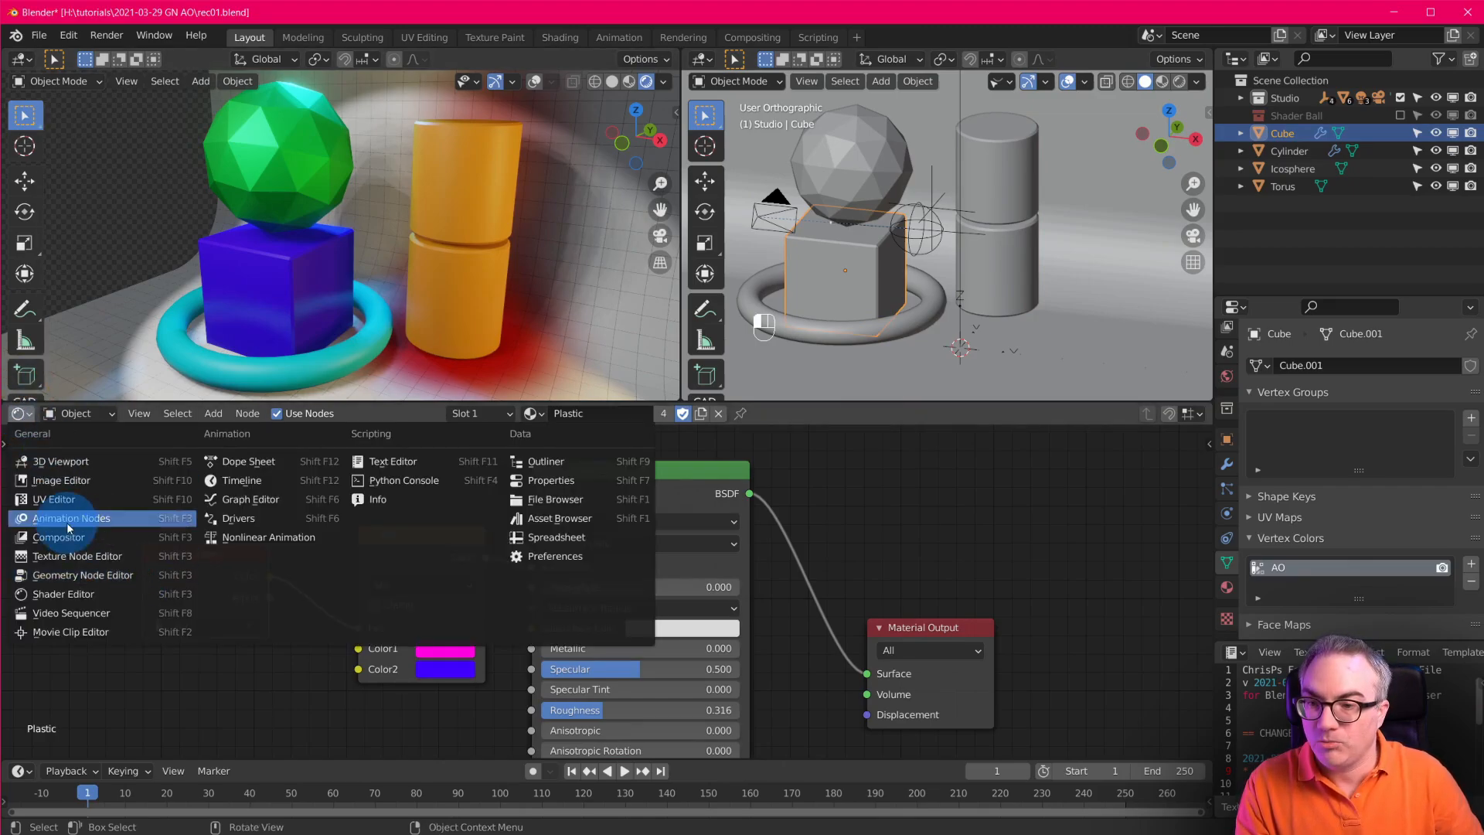
click(82, 577)
middle_drag(742, 609, 961, 715)
scroll(758, 695, down, 4)
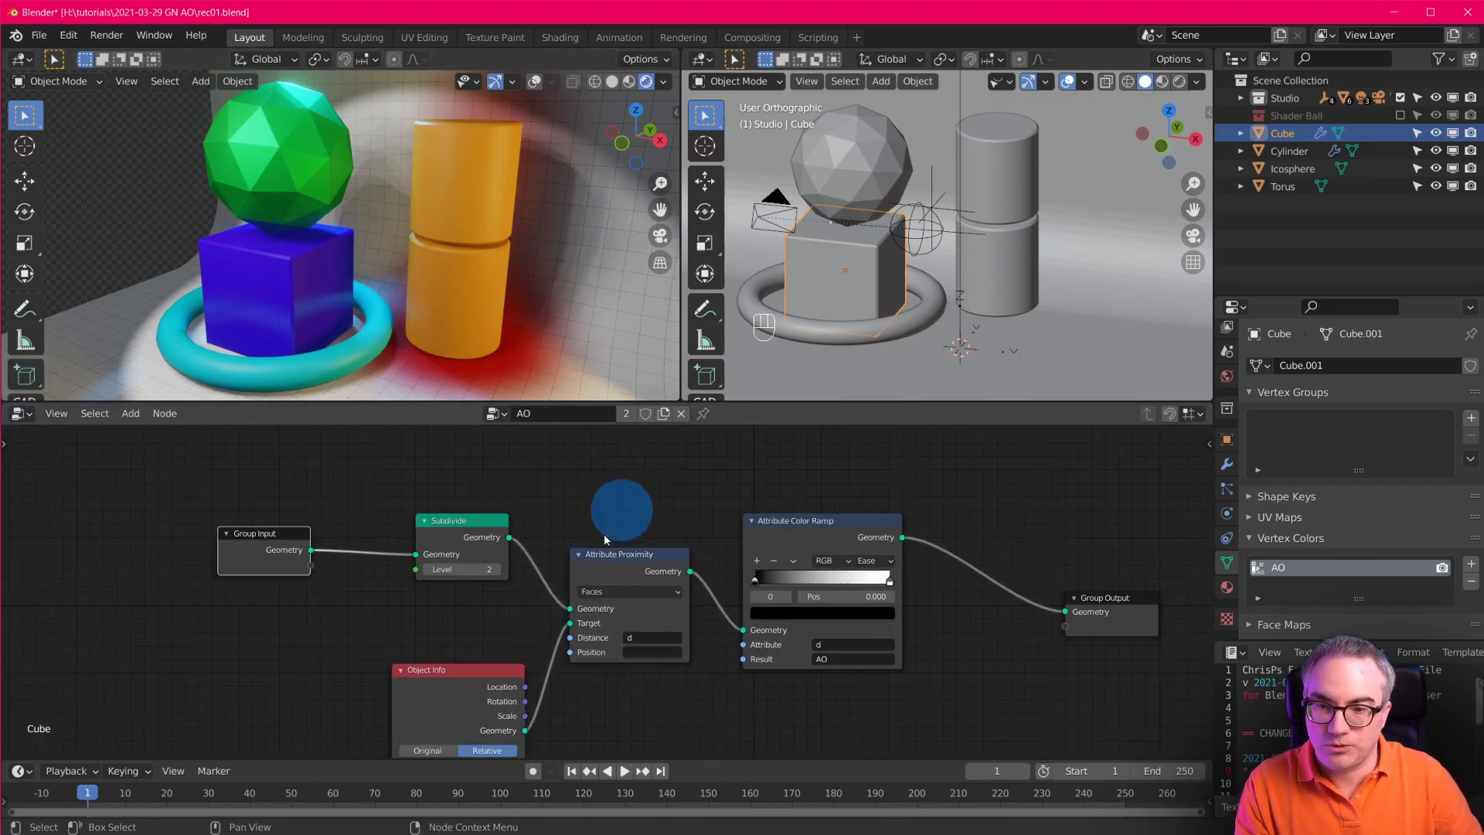
middle_drag(544, 651, 562, 533)
scroll(526, 603, up, 2)
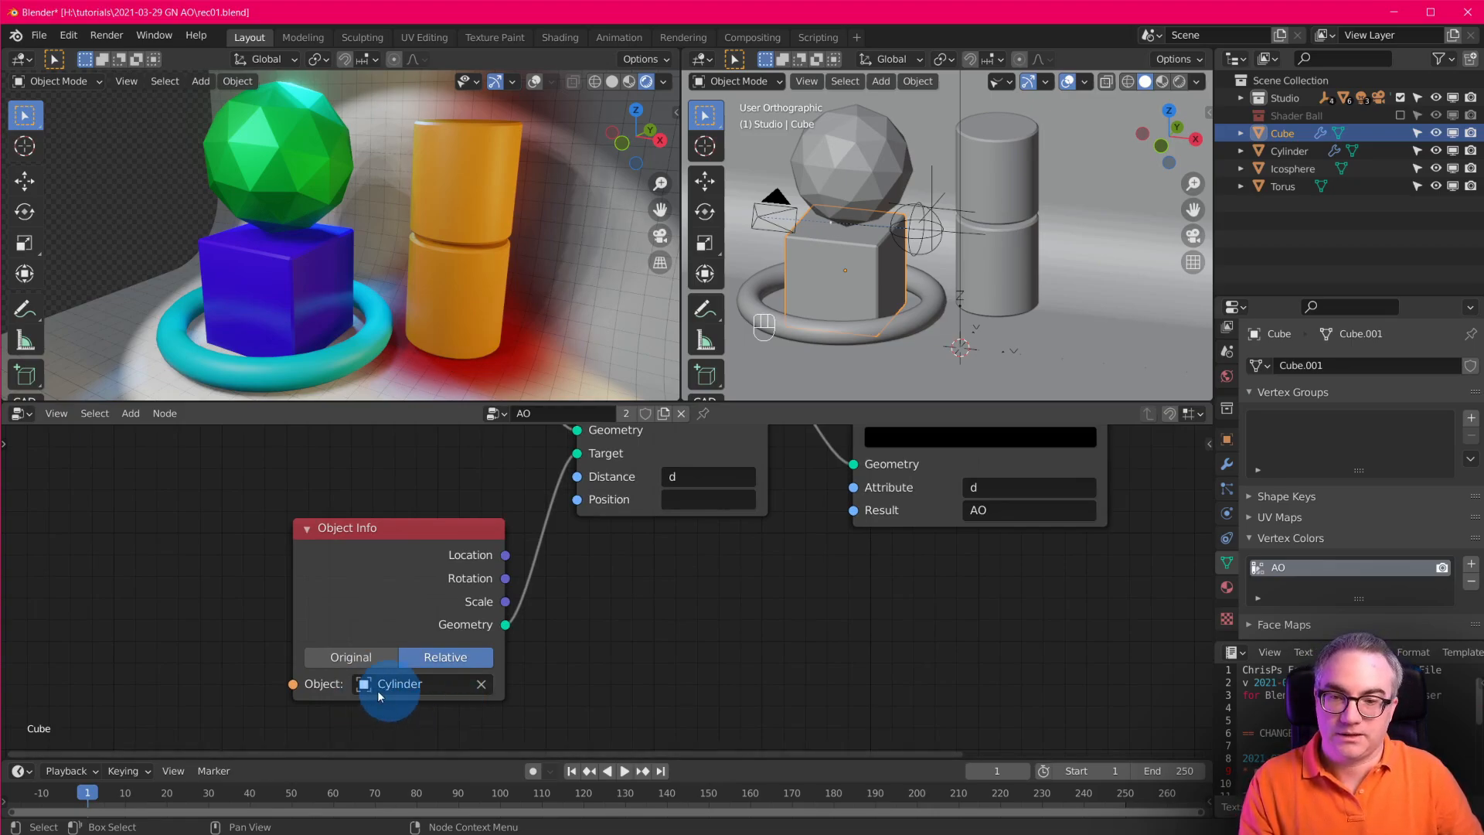
Move the Group Input node farther from Subdivide and expose the Object Info node's Object as a group input.
scroll(386, 697, down, 6)
middle_drag(470, 488, 425, 534)
scroll(391, 569, up, 1)
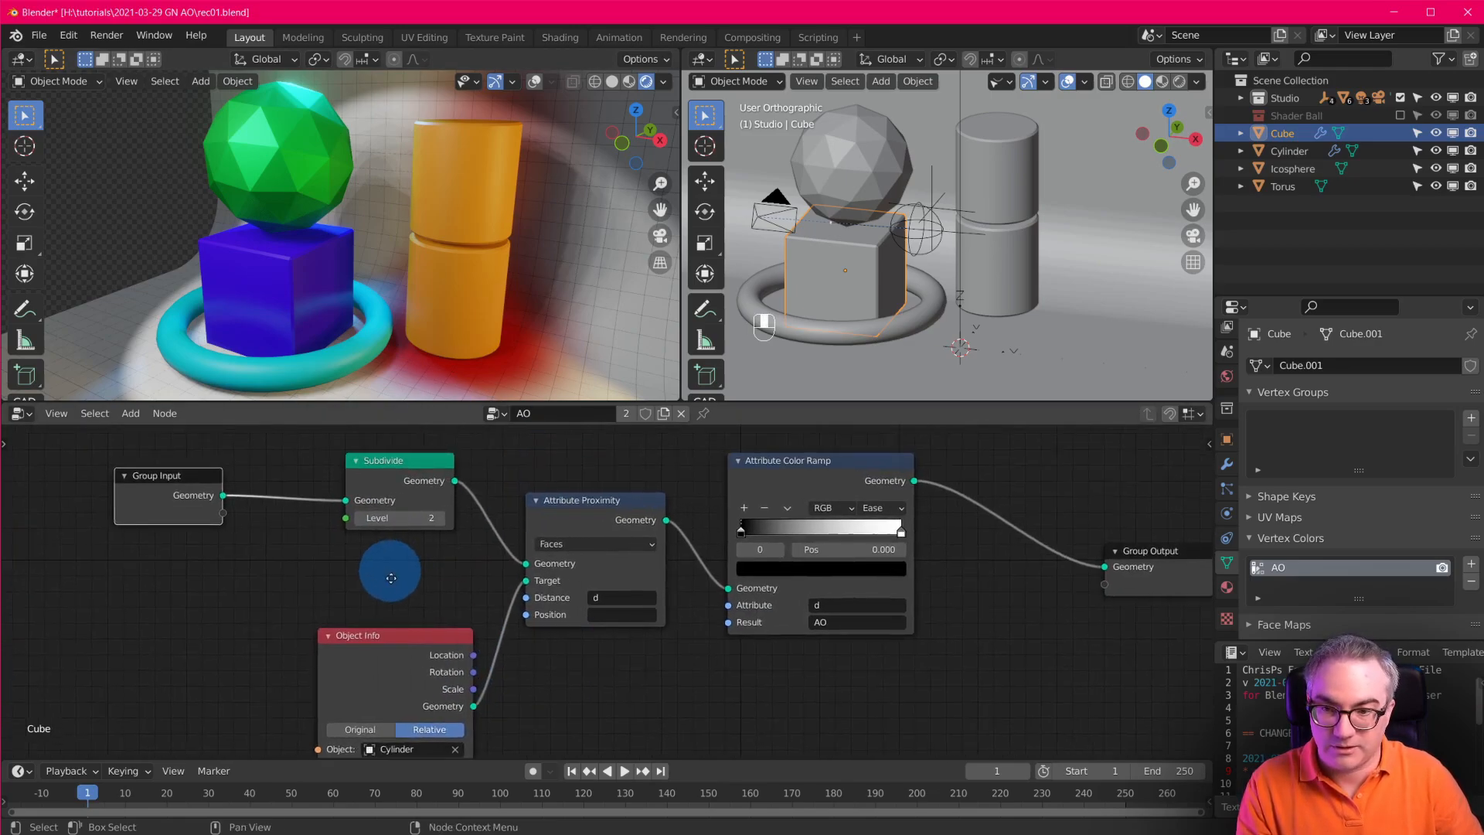
drag(178, 474, 93, 481)
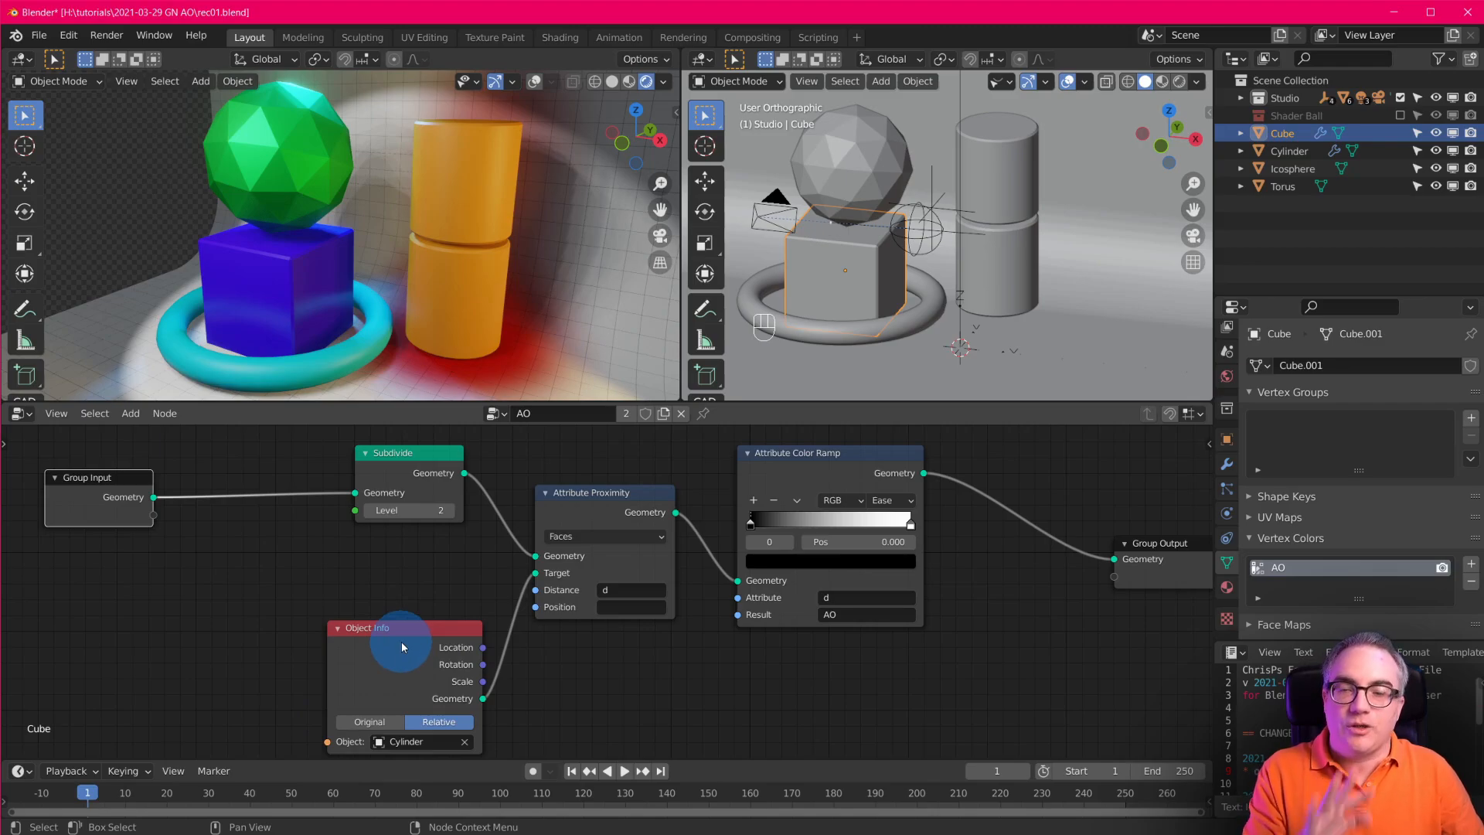
click(328, 742)
drag(328, 741, 153, 516)
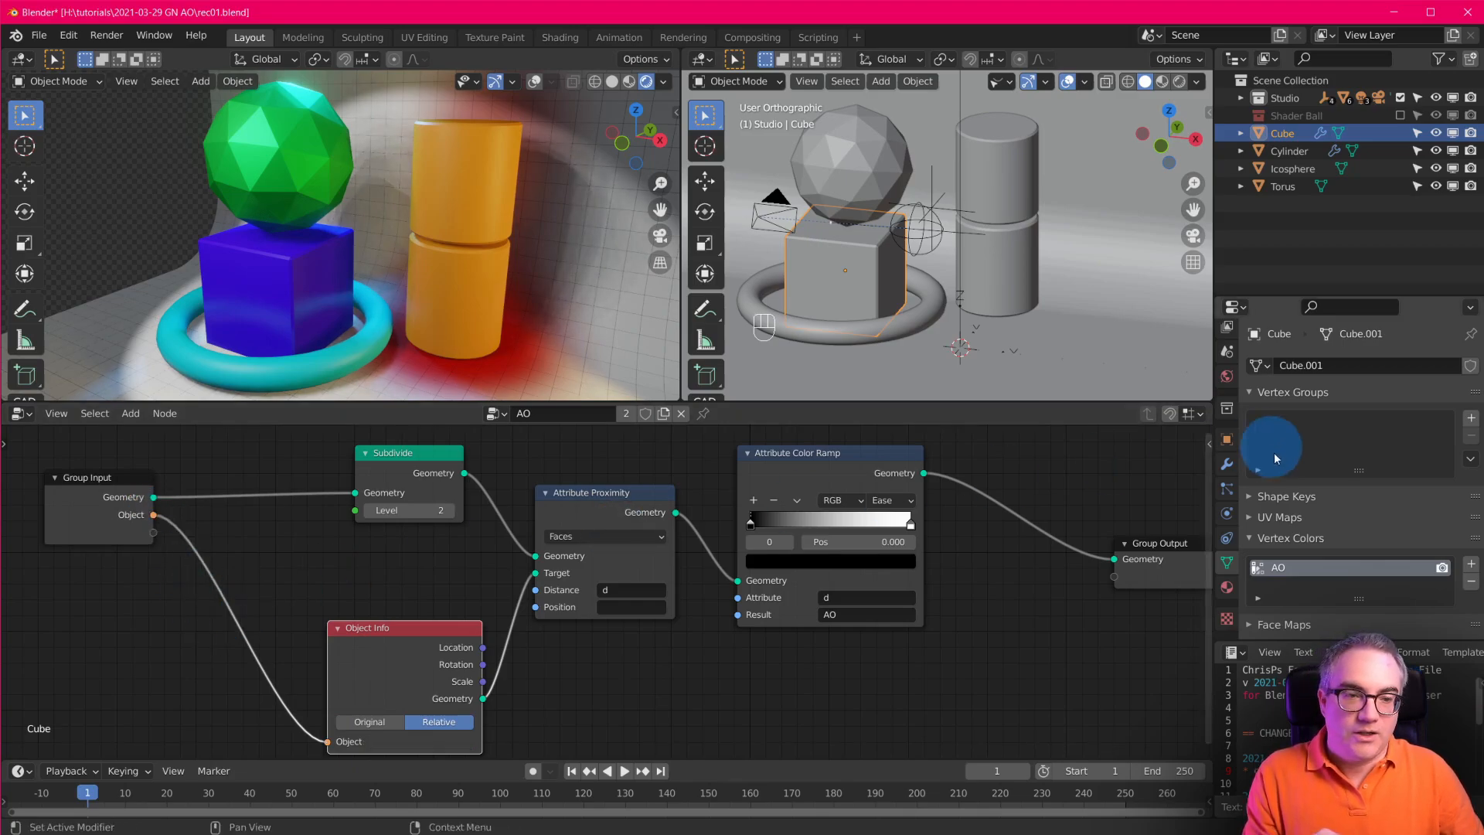
Compare the exposed Object input in the Geometry Nodes modifiers of the cube and the Seamless backdrop.
click(1226, 463)
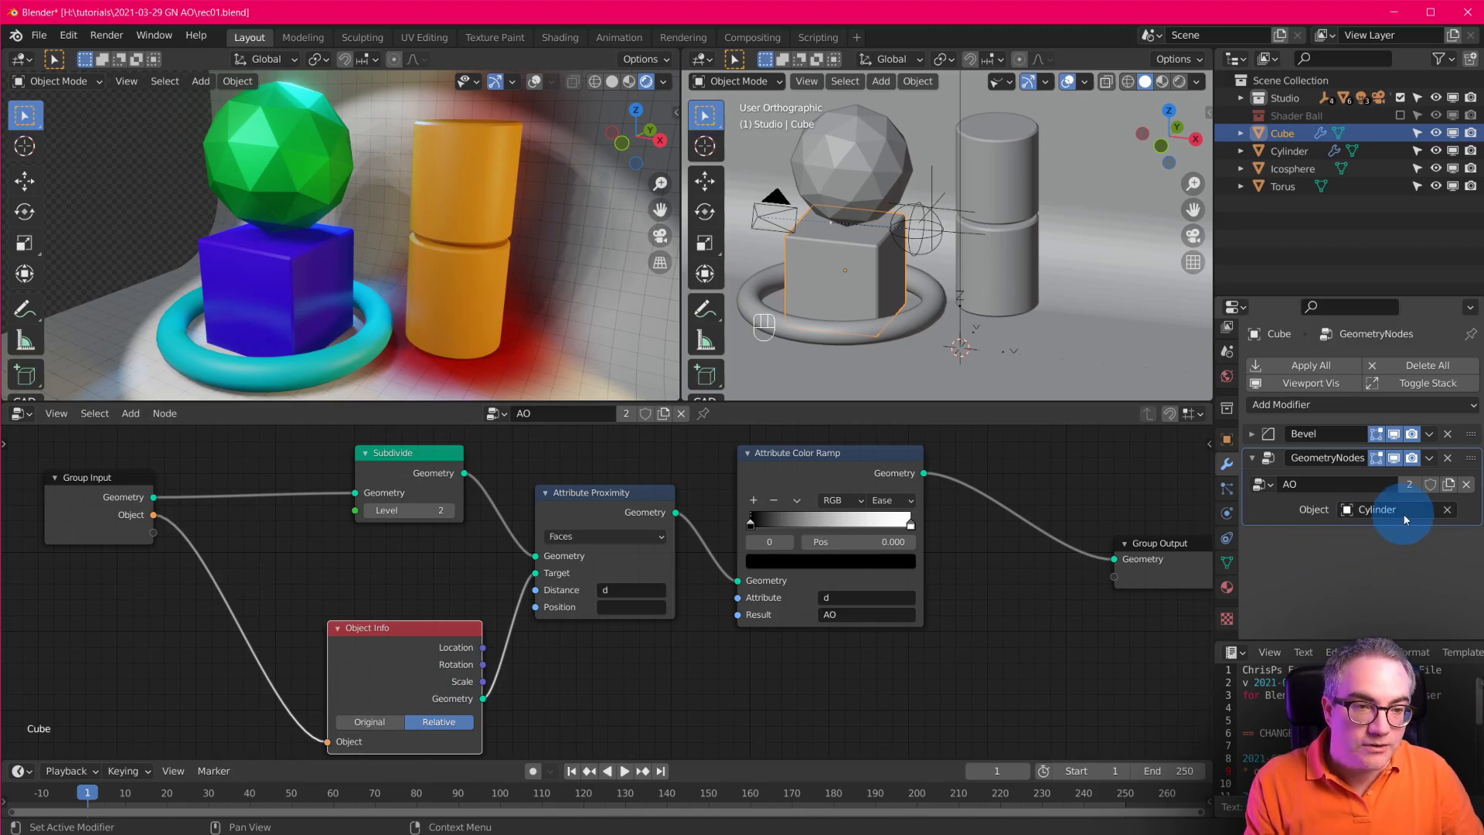
click(1136, 278)
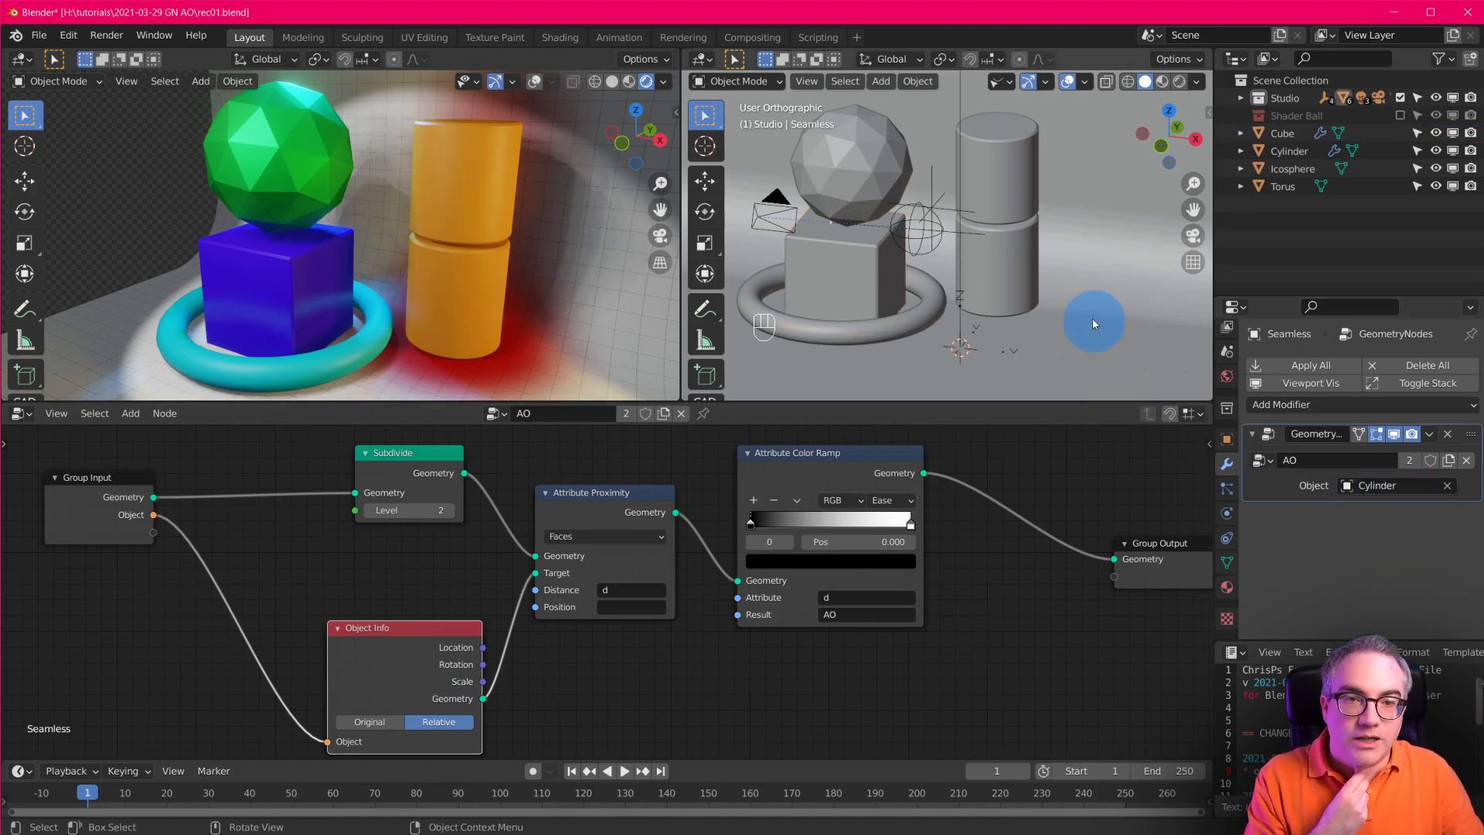
scroll(1074, 309, down, 5)
click(1420, 511)
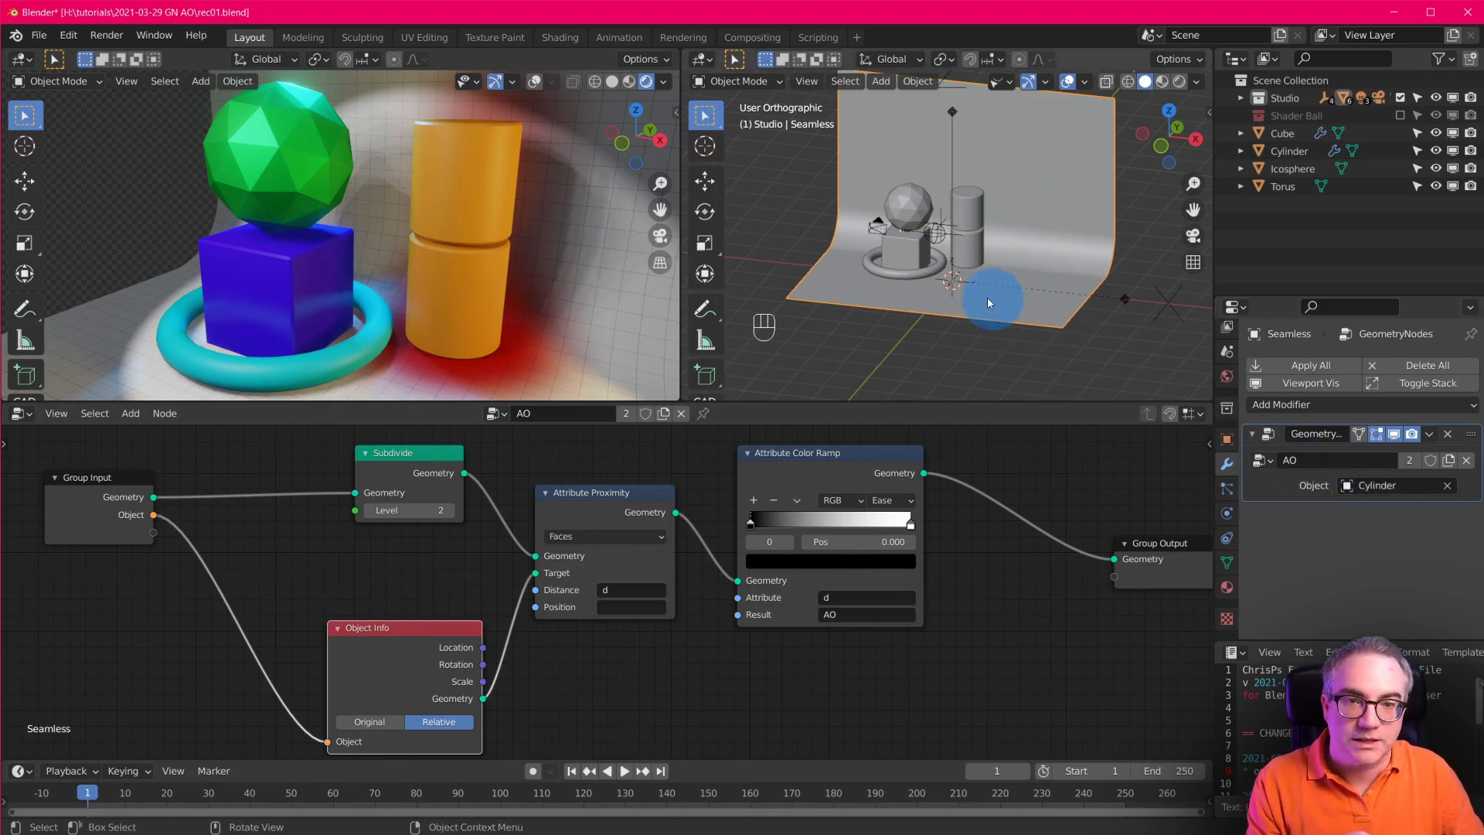
Set the Object input of the cube's Geometry Nodes modifier to Icosphere.
click(901, 253)
scroll(944, 298, up, 5)
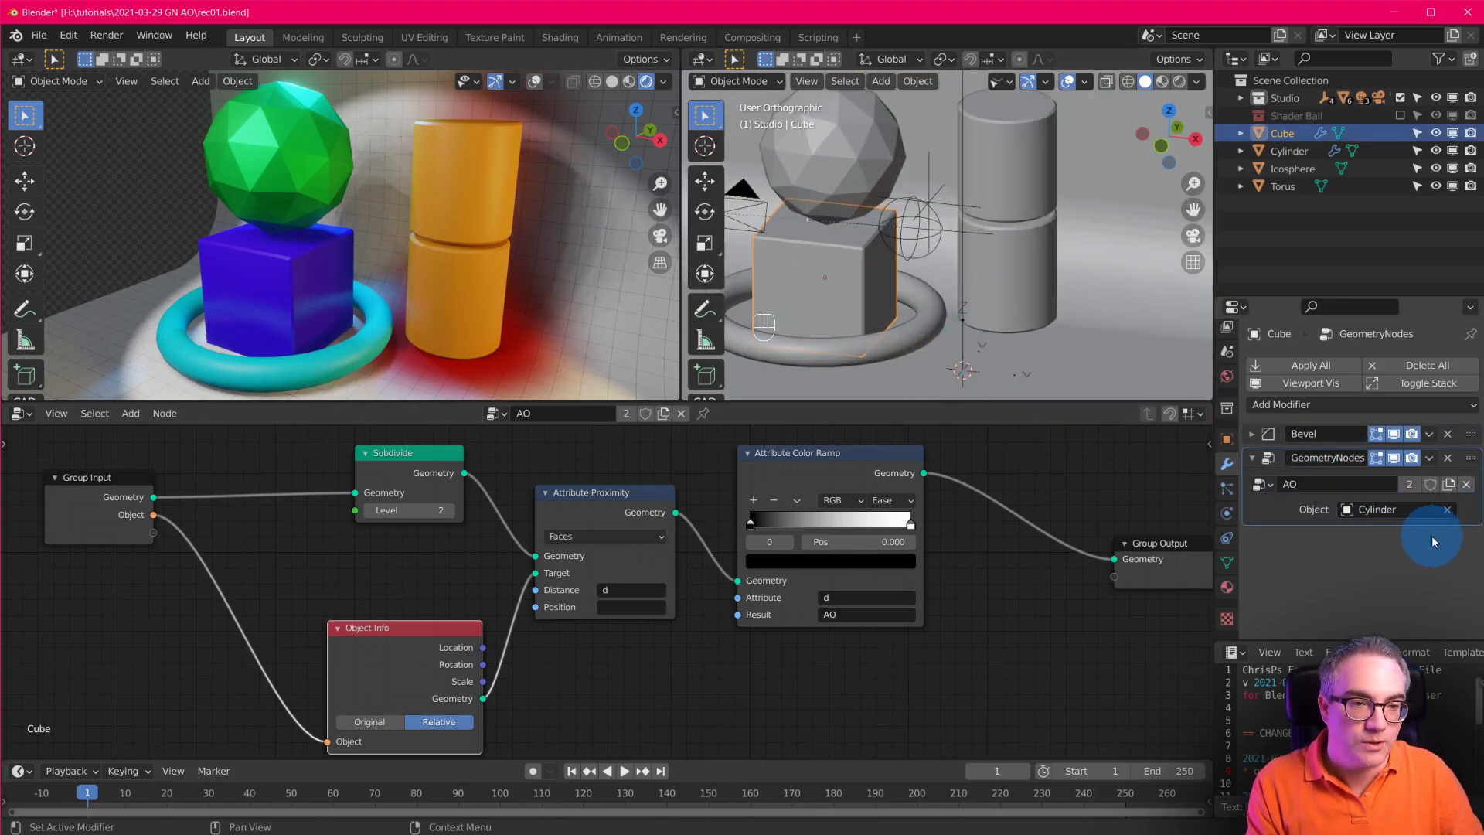
click(1411, 513)
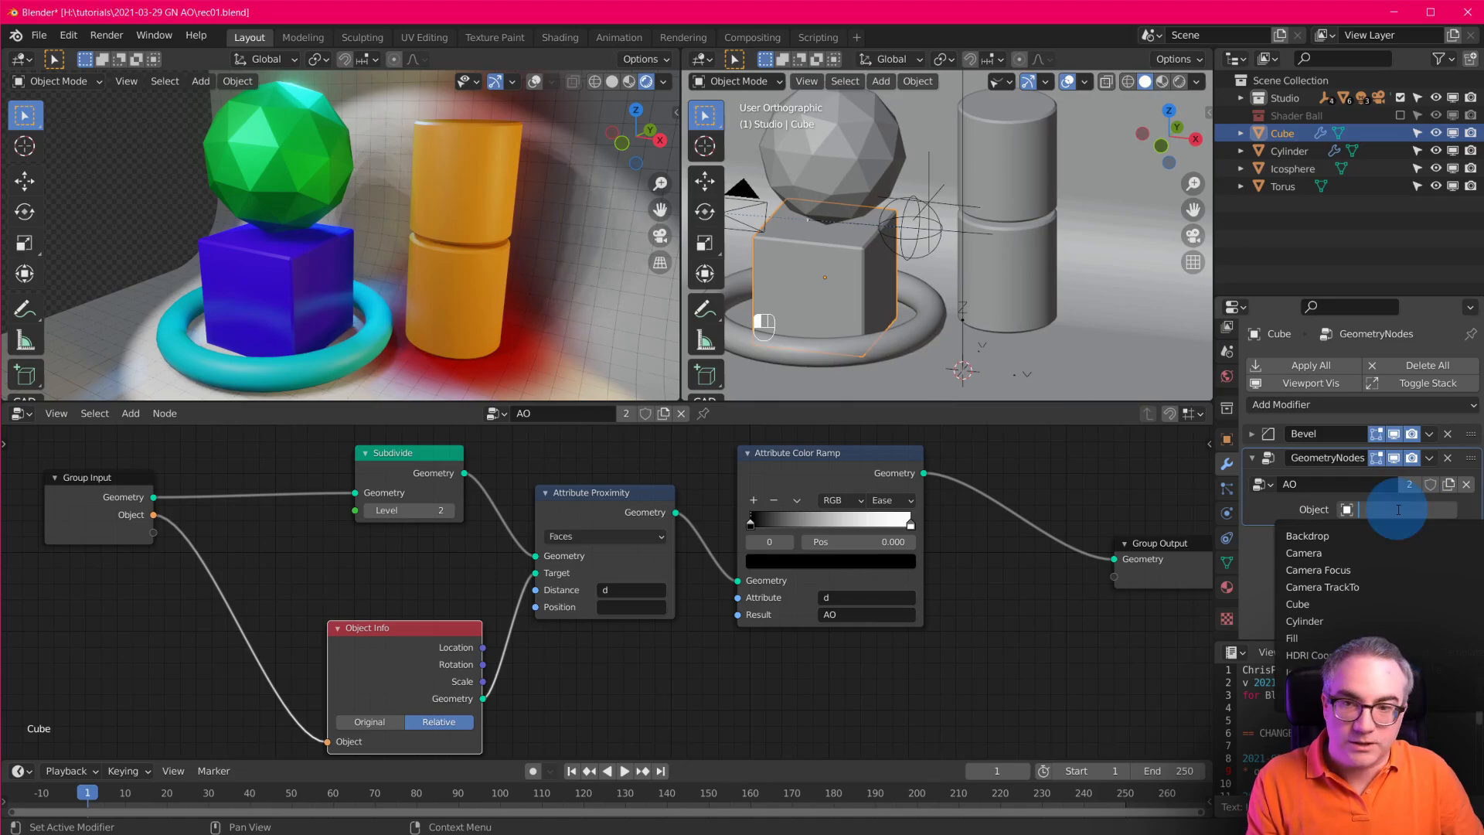
text(ic)
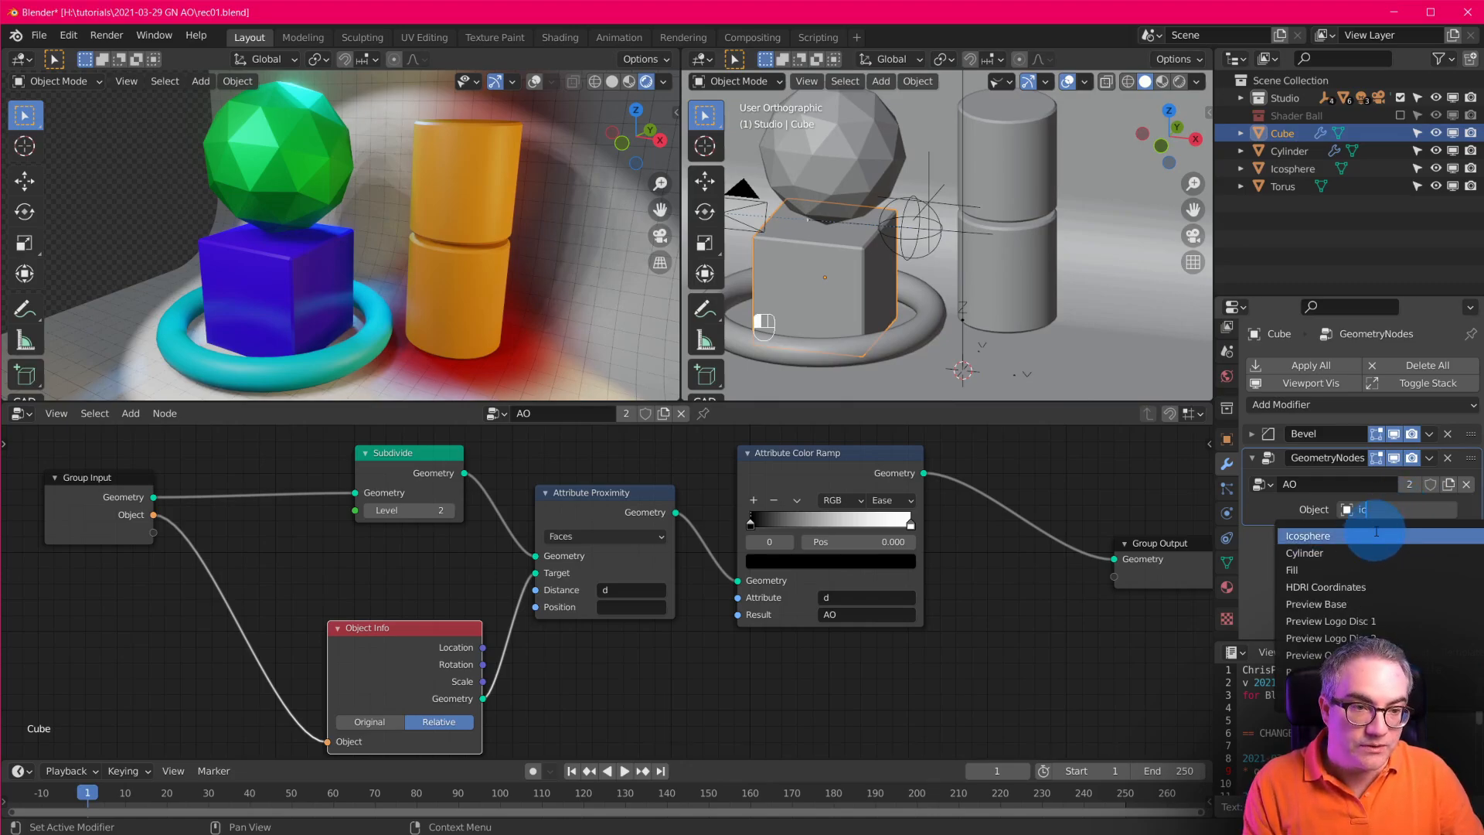
click(1375, 533)
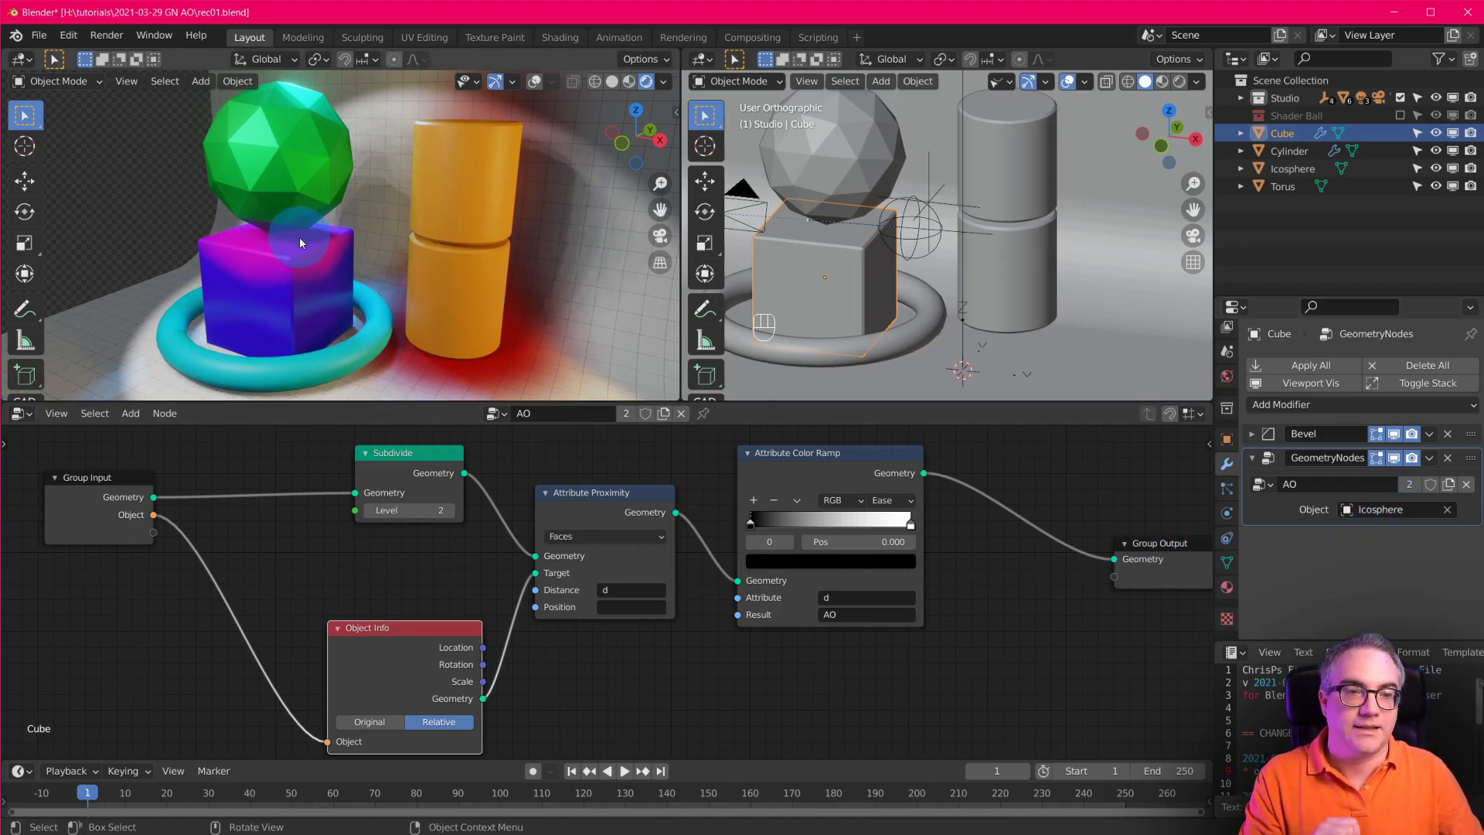
Lower the icosphere slightly toward the top of the cube.
click(266, 189)
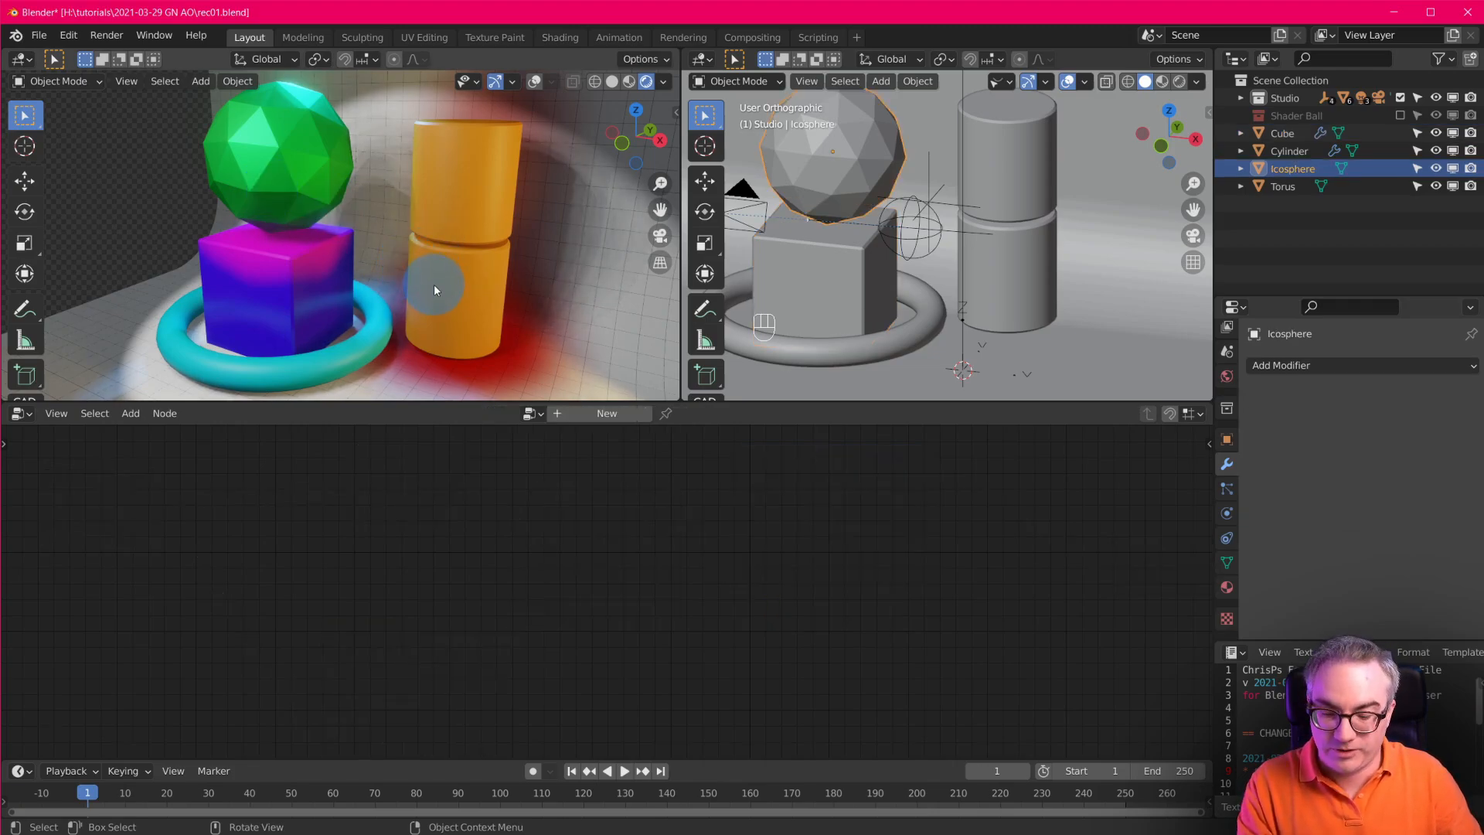
key(g)
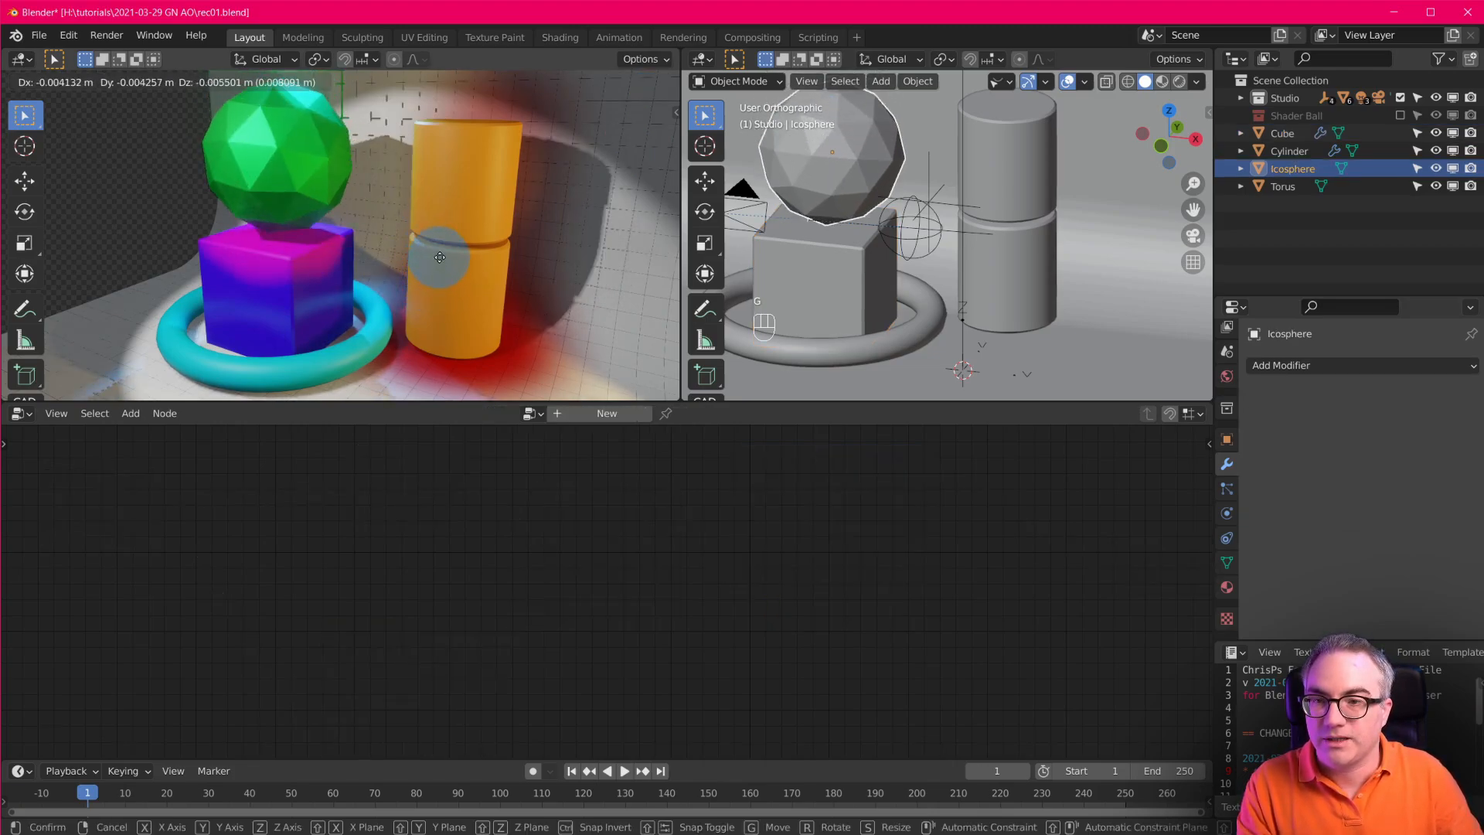
click(442, 298)
Move the cylinder about 0.19 m farther away from the cube.
click(470, 237)
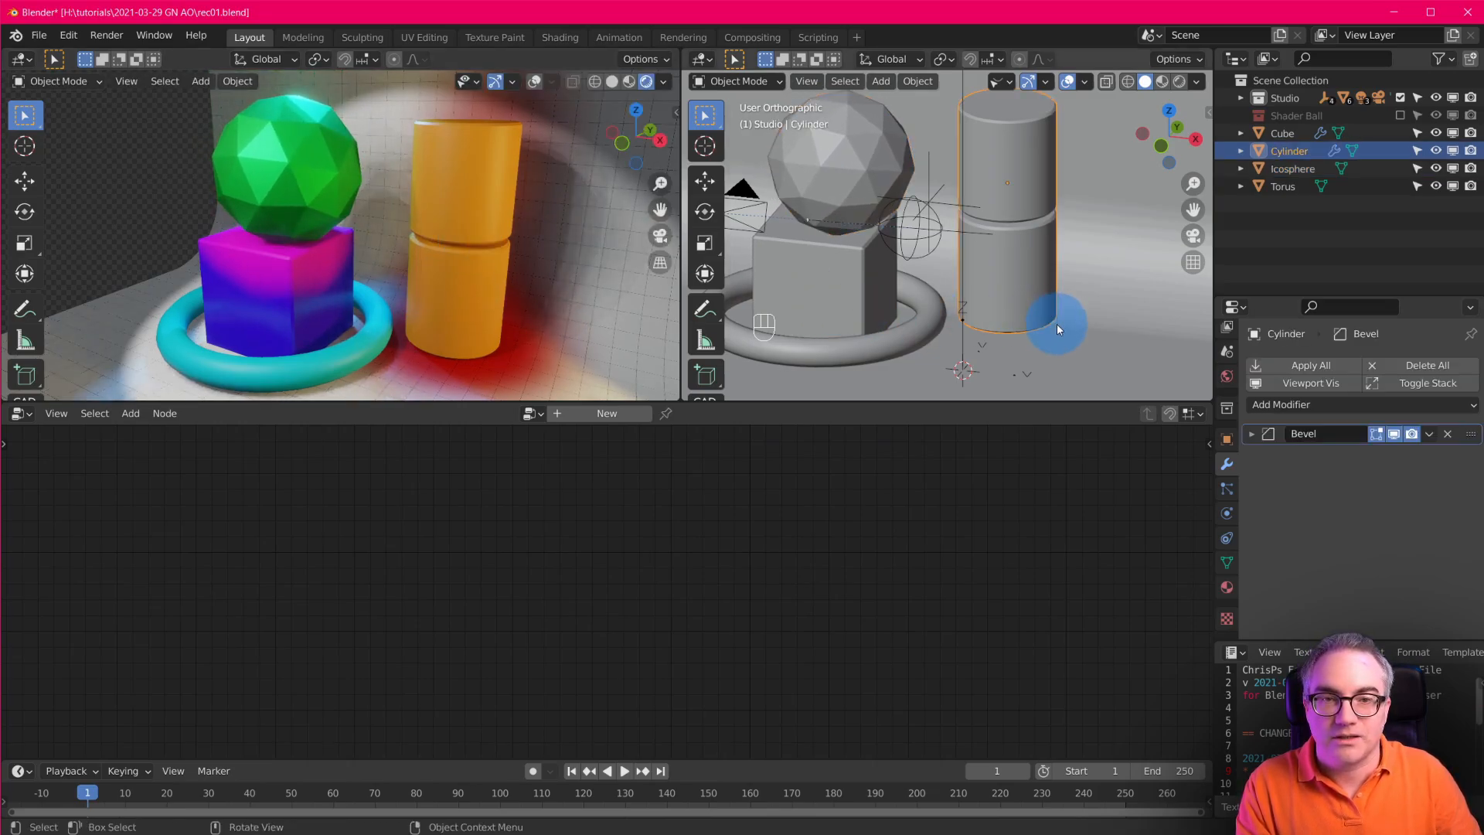
key(g)
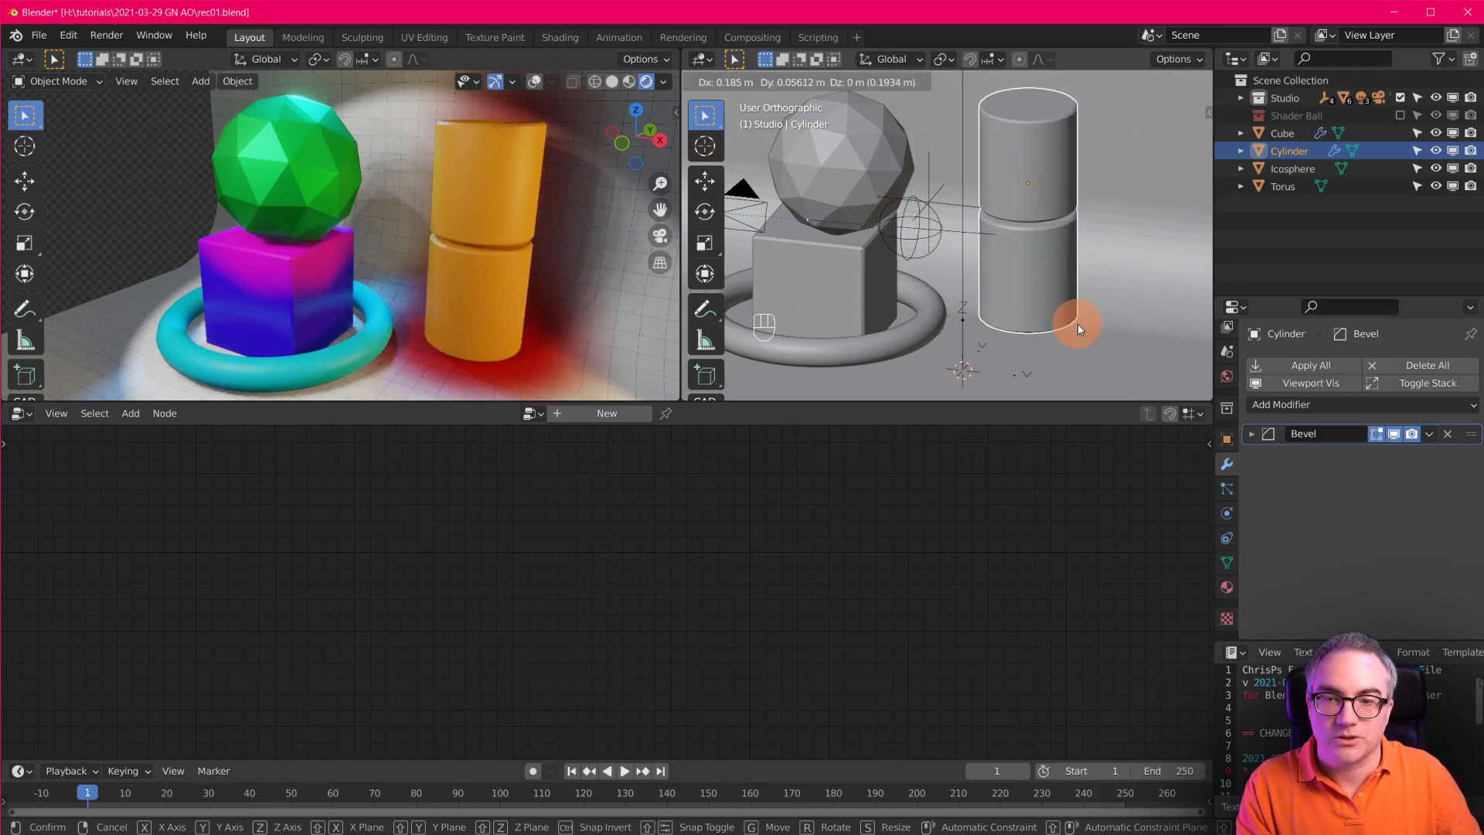
click(1078, 323)
Reopen the cube's AO tree and move the Group Output, Attribute Color Ramp and Attribute Proximity nodes farther from the Object Info node.
click(286, 187)
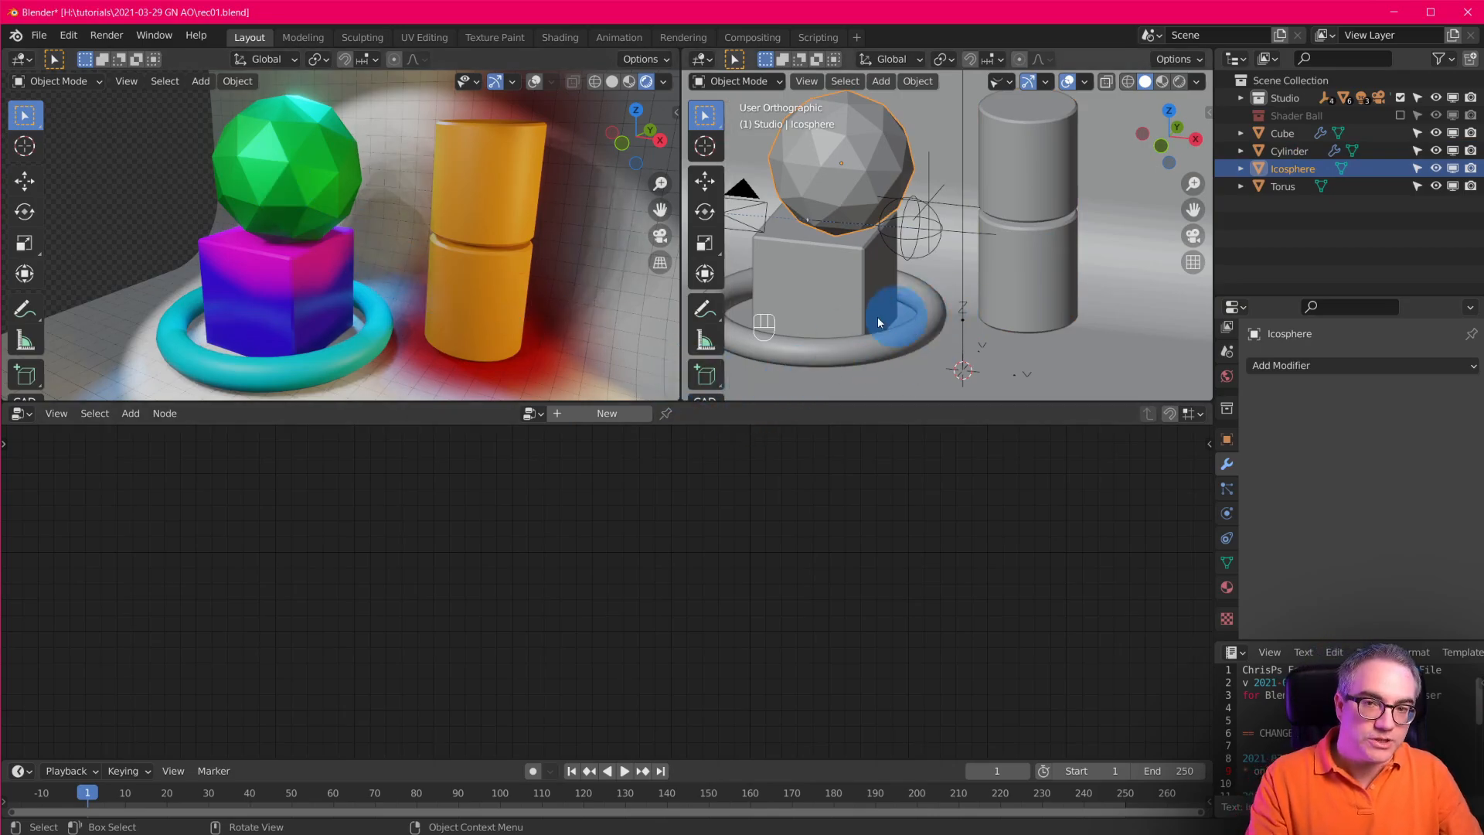
click(833, 300)
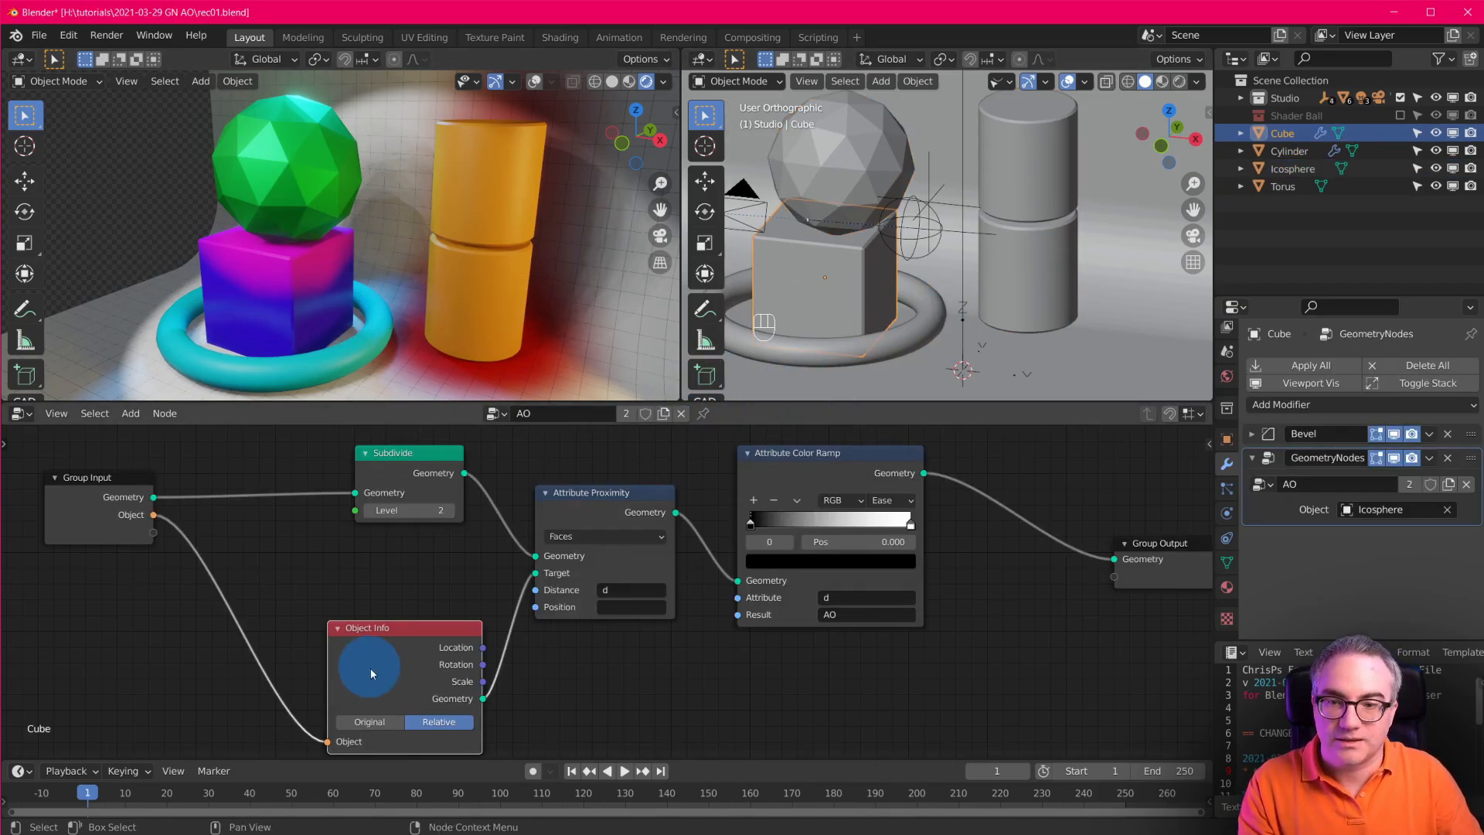
scroll(576, 699, down, 3)
middle_drag(577, 700, 536, 663)
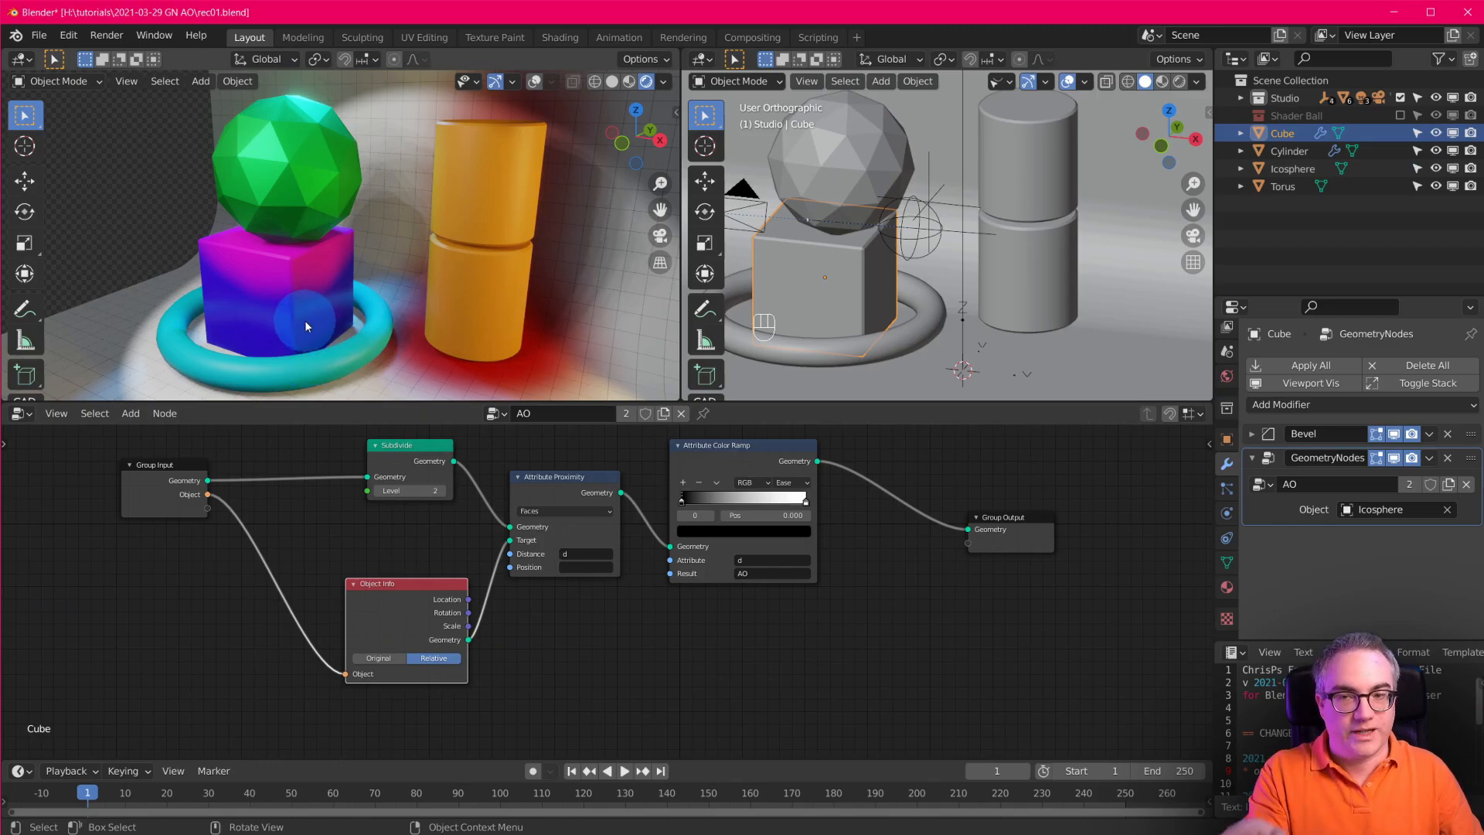
scroll(553, 610, up, 1)
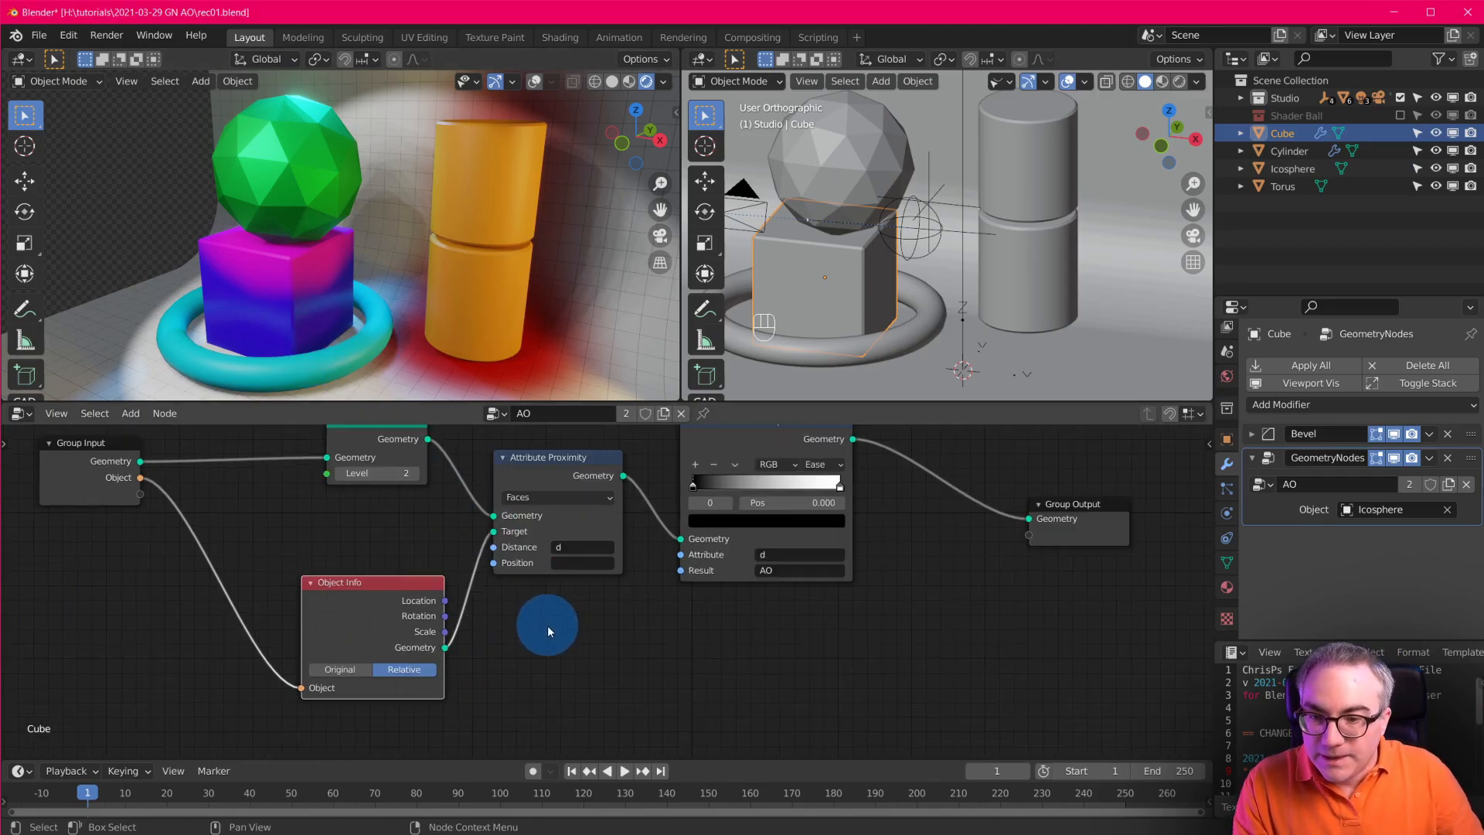
key(Home)
drag(1005, 531, 1007, 533)
drag(963, 527, 1048, 534)
drag(729, 477, 911, 484)
drag(580, 495, 747, 504)
Duplicate the Object Info node and place the copy directly below the original.
scroll(456, 684, up, 4)
middle_drag(493, 636, 498, 590)
click(391, 536)
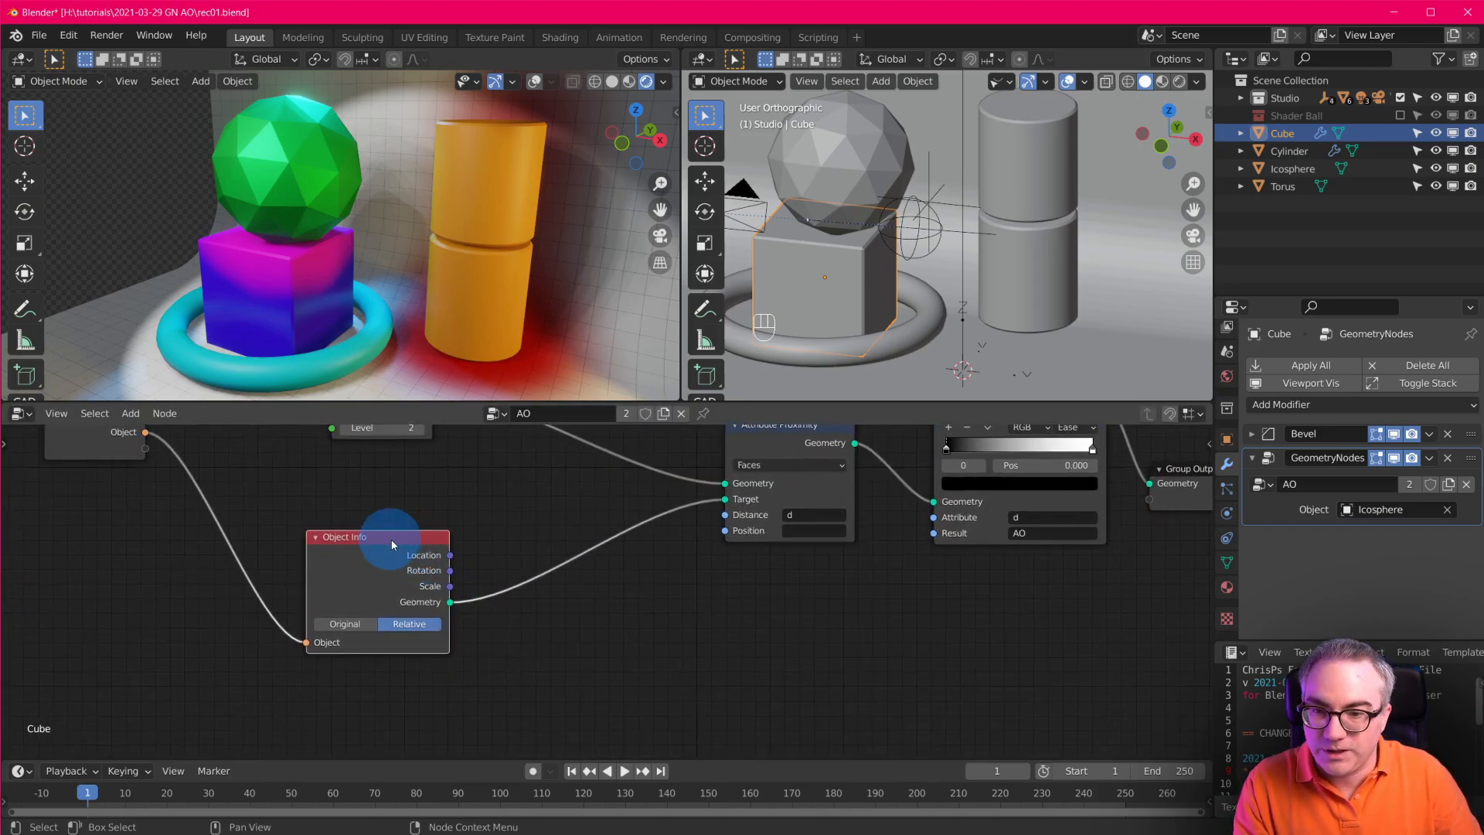
key(shift+d)
click(391, 678)
middle_drag(593, 681, 613, 623)
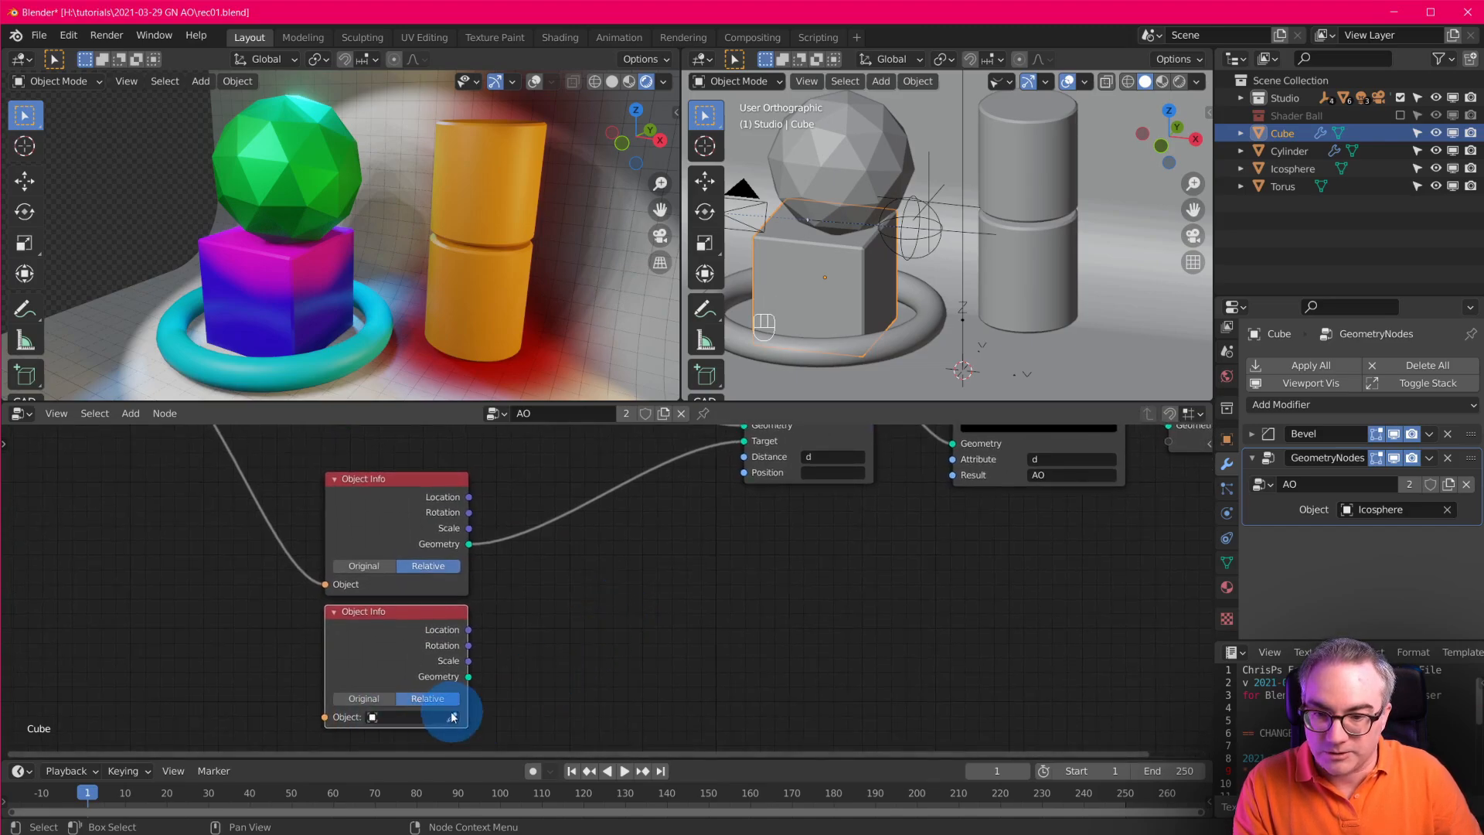
Insert a Join Geometry node between the Object Info node and the Attribute Proximity target, and connect the second Object Info node's geometry to it.
middle_drag(688, 561, 648, 645)
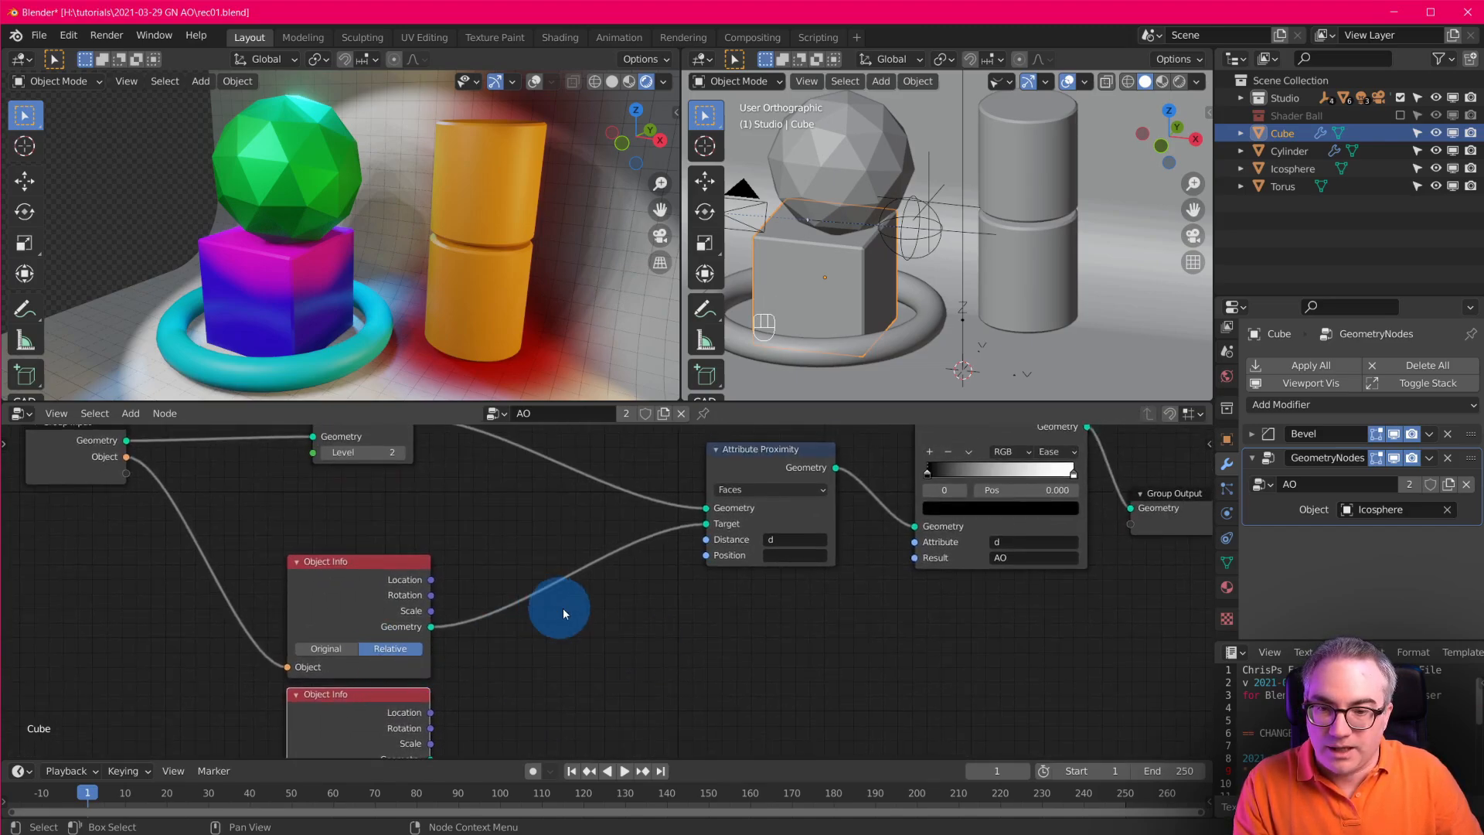
key(shift+a)
mouse_move(564, 606)
click(649, 623)
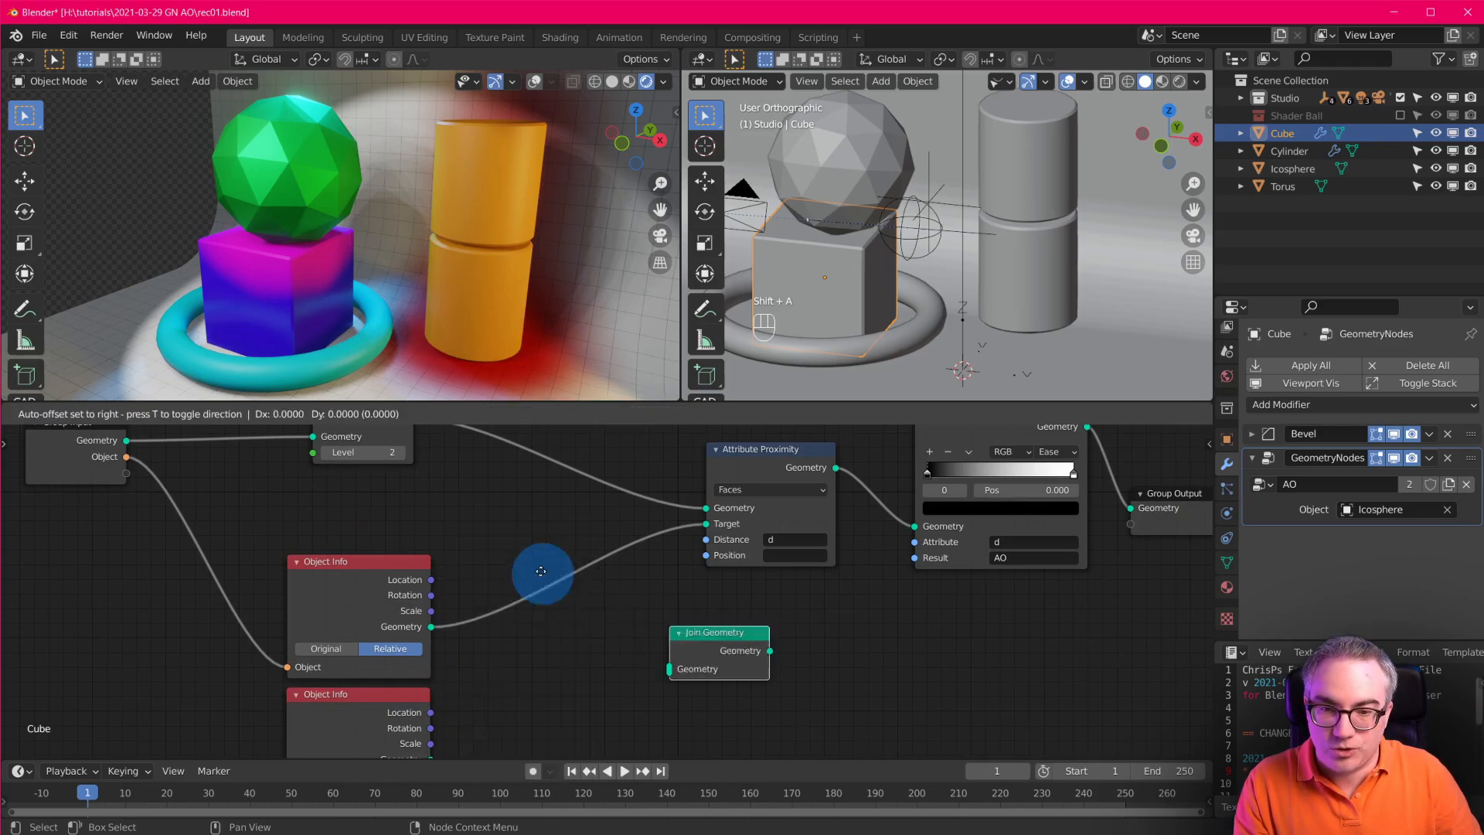
click(509, 556)
middle_drag(532, 697, 533, 635)
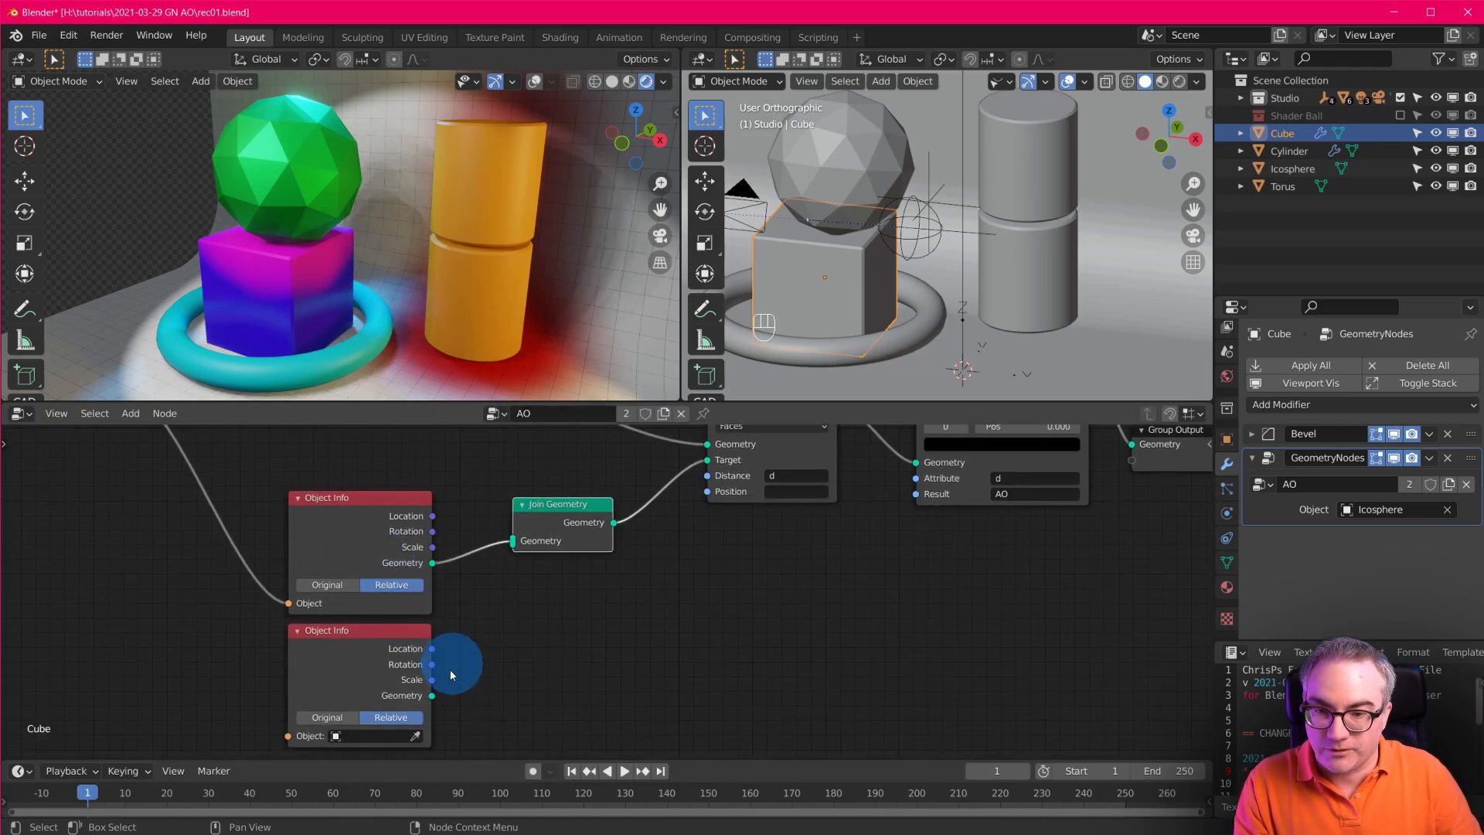
drag(431, 696, 513, 540)
middle_drag(648, 660, 612, 743)
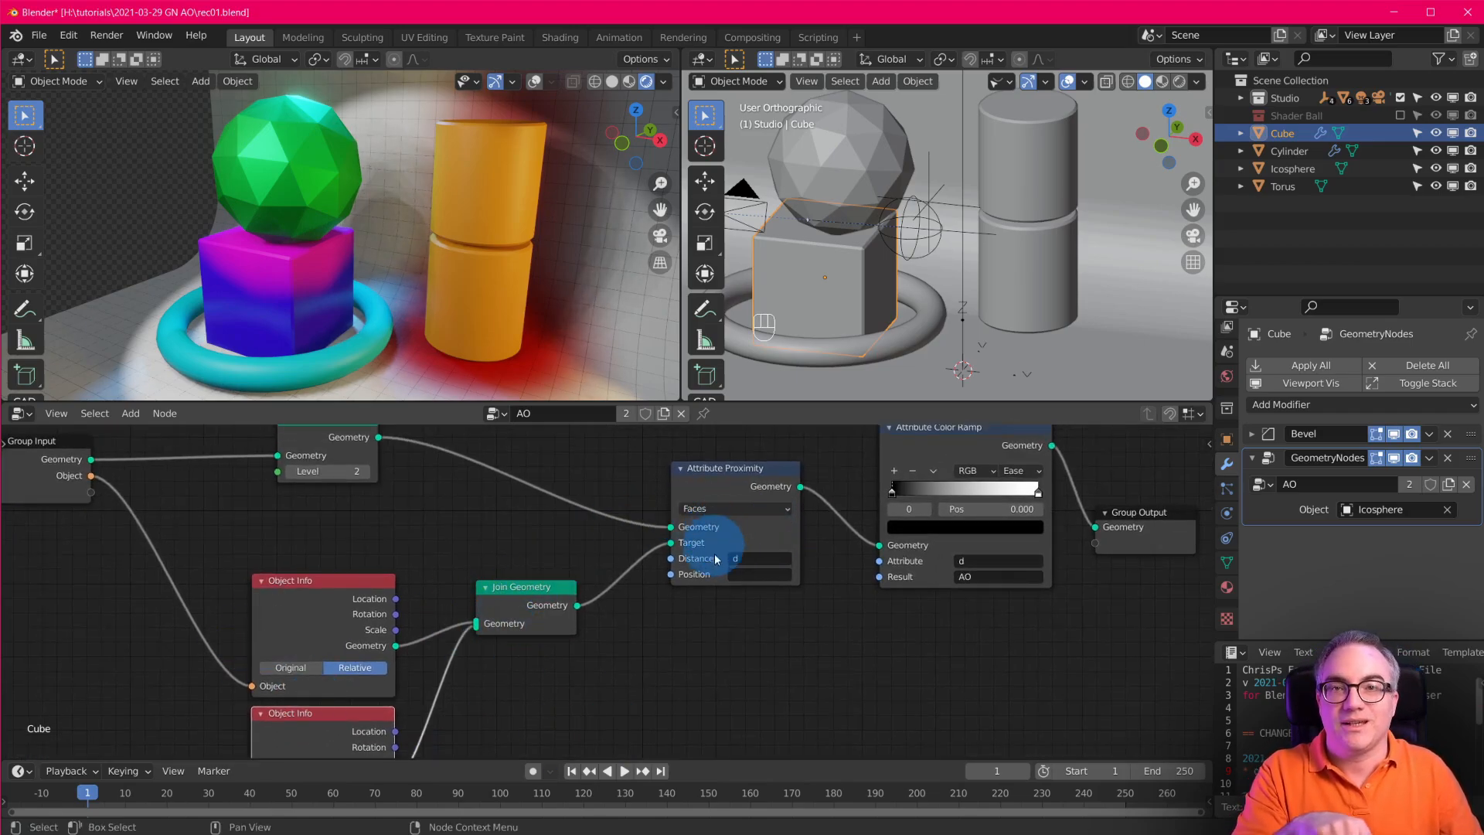
Duplicate the second Object Info node, place the copy below it, and connect its geometry to the Join Geometry node.
scroll(696, 546, down, 2)
middle_drag(689, 679, 706, 585)
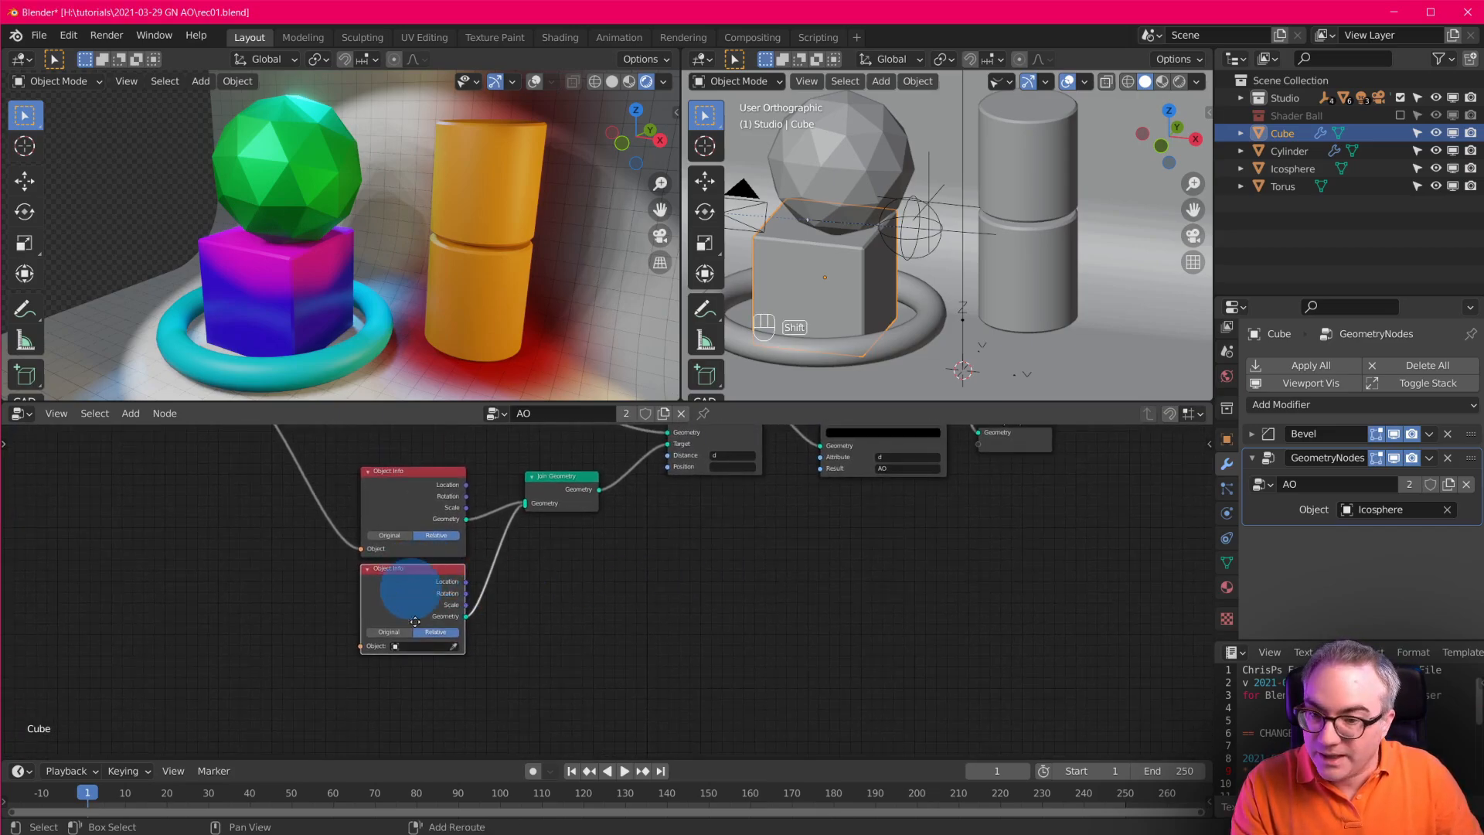
key(shift+d)
click(547, 679)
drag(465, 713, 524, 503)
scroll(522, 615, up, 2)
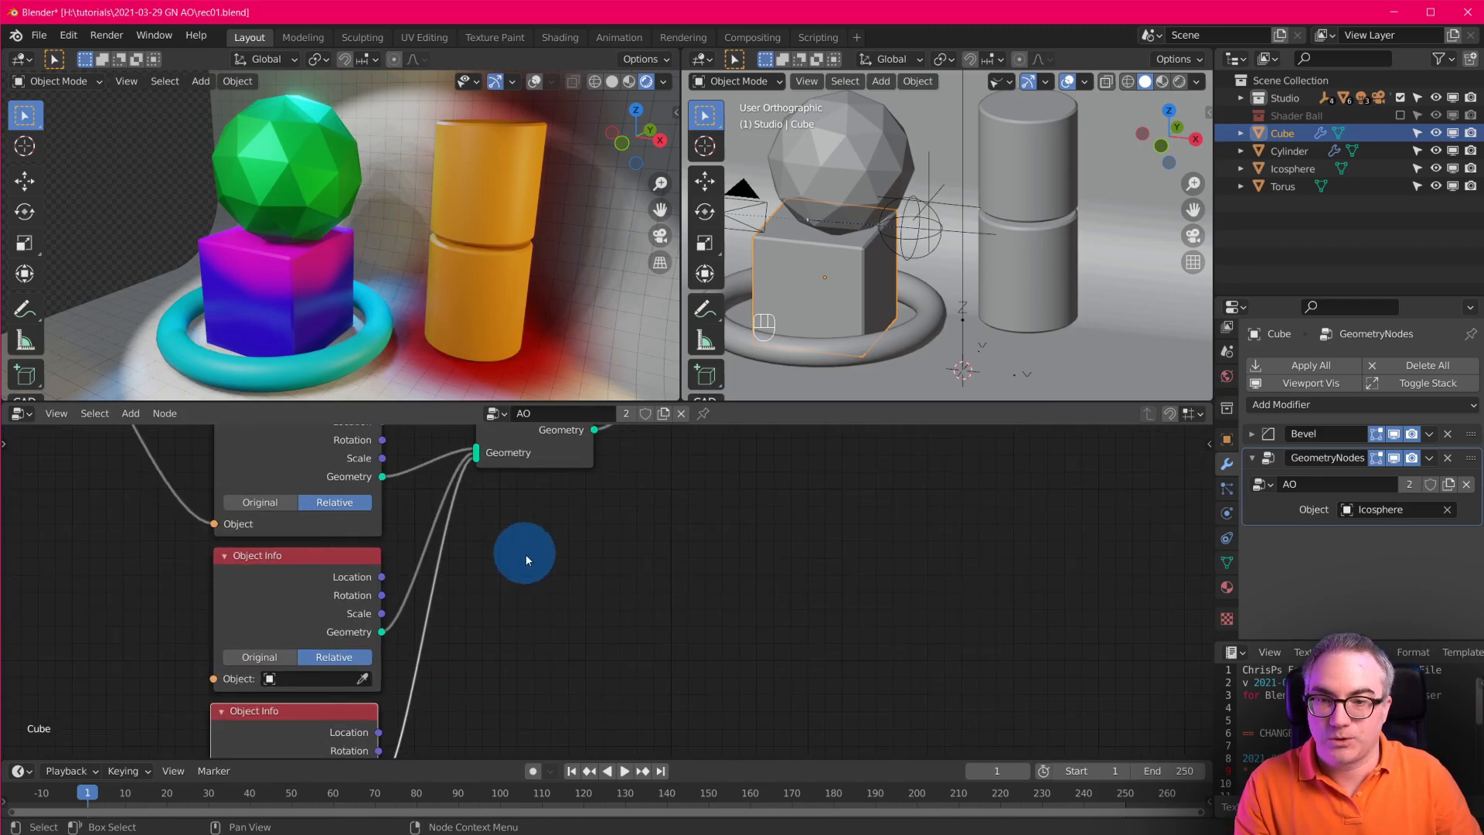
Expose the Object sockets of the second and third Object Info nodes as new inputs on the Group Input node.
middle_drag(526, 553, 667, 699)
scroll(615, 687, down, 4)
middle_drag(357, 611, 395, 521)
scroll(403, 676, down, 2)
middle_drag(400, 676, 395, 713)
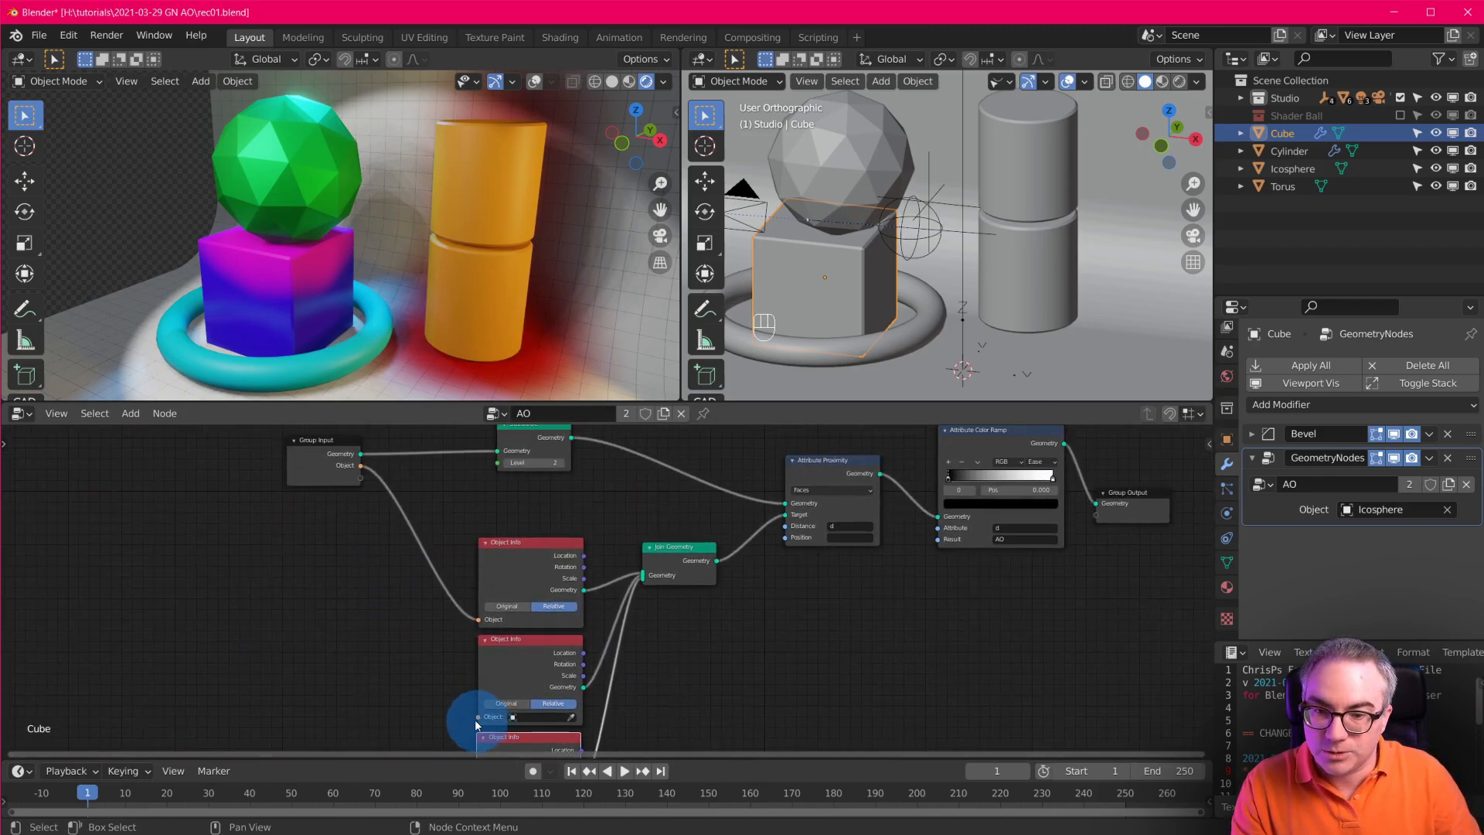
drag(474, 718, 357, 476)
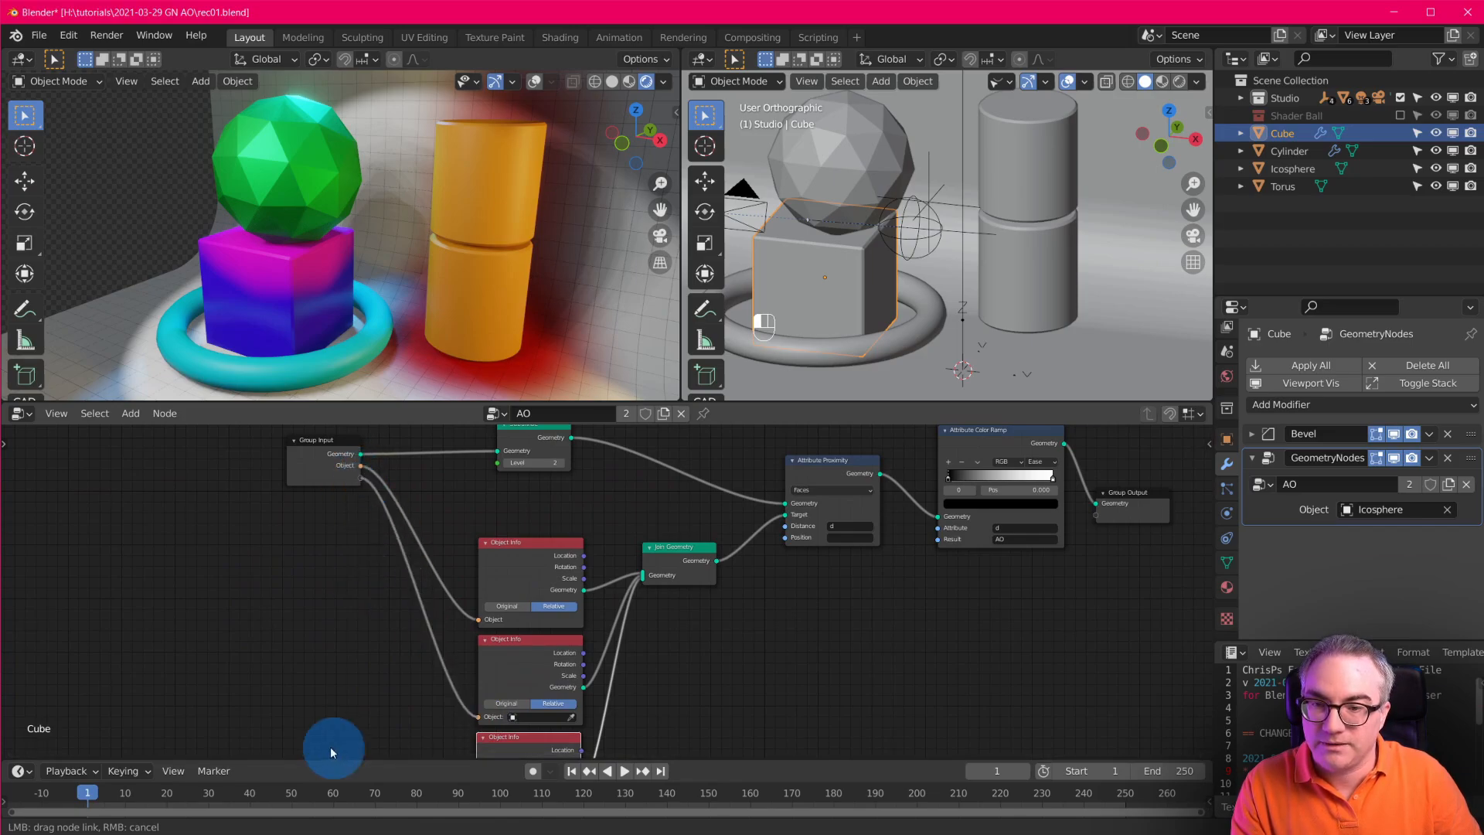
middle_drag(330, 745, 420, 663)
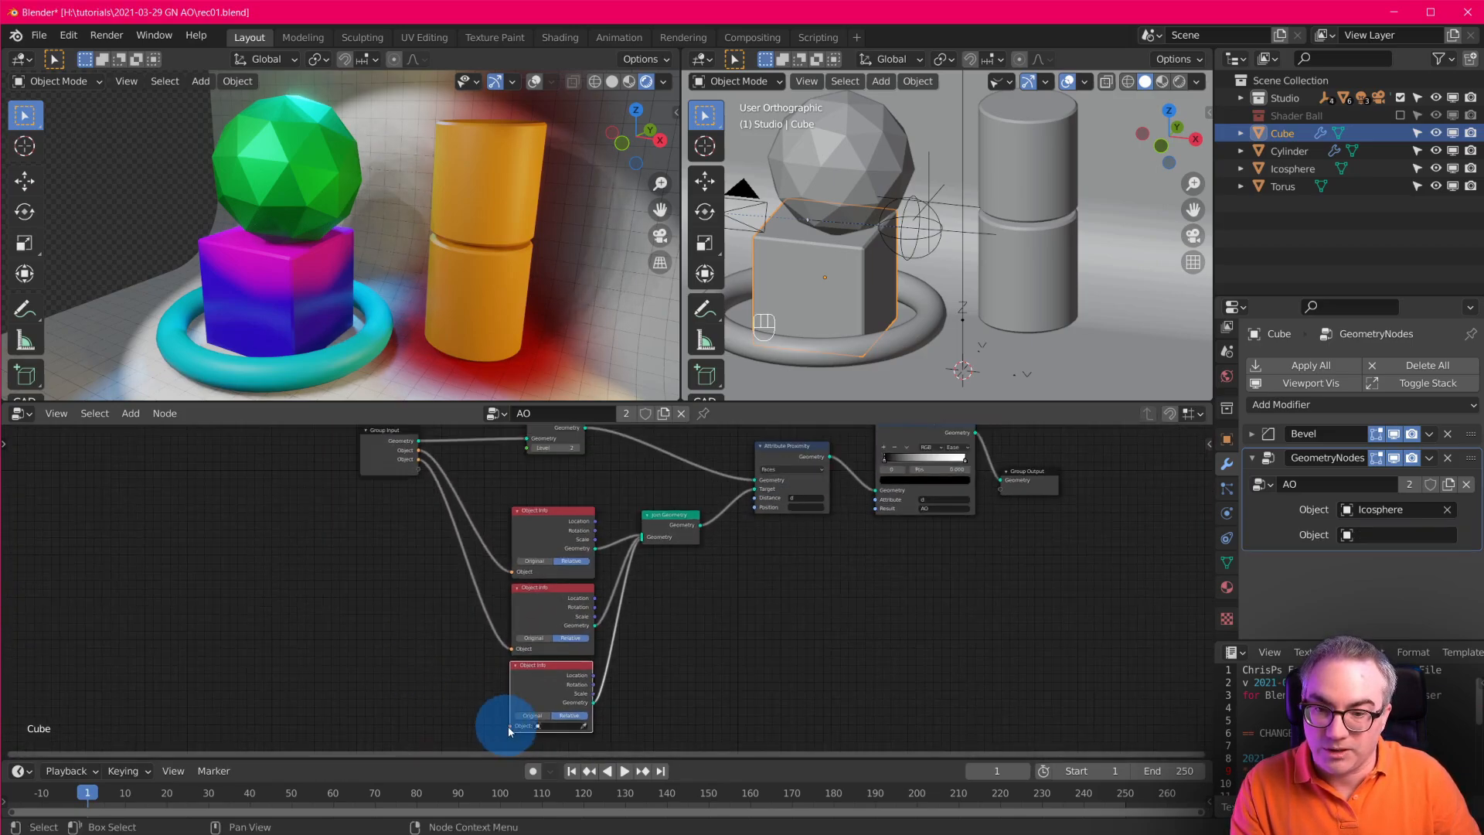
drag(510, 725, 418, 467)
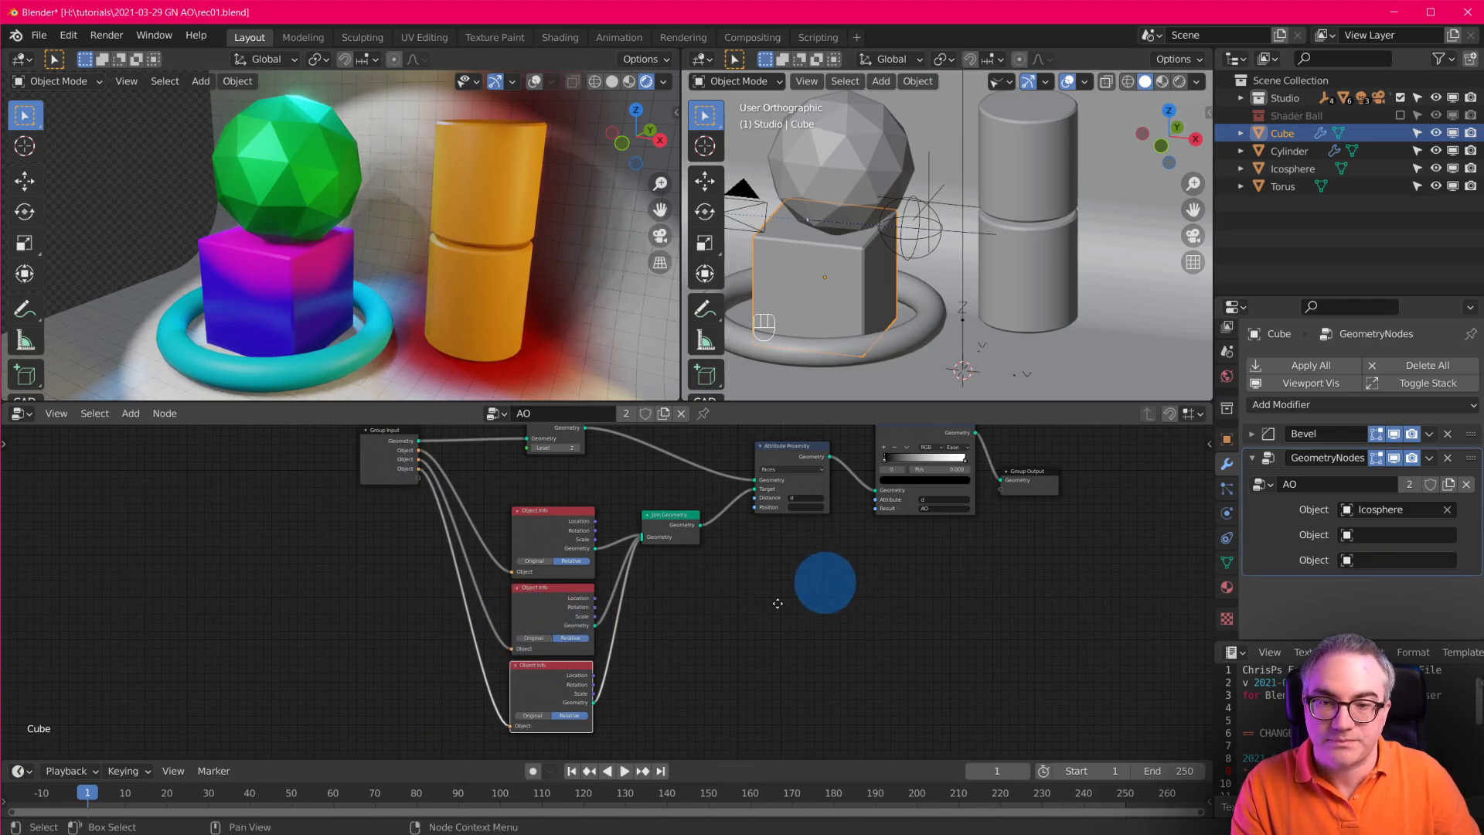
middle_drag(804, 583, 676, 629)
scroll(612, 628, up, 8)
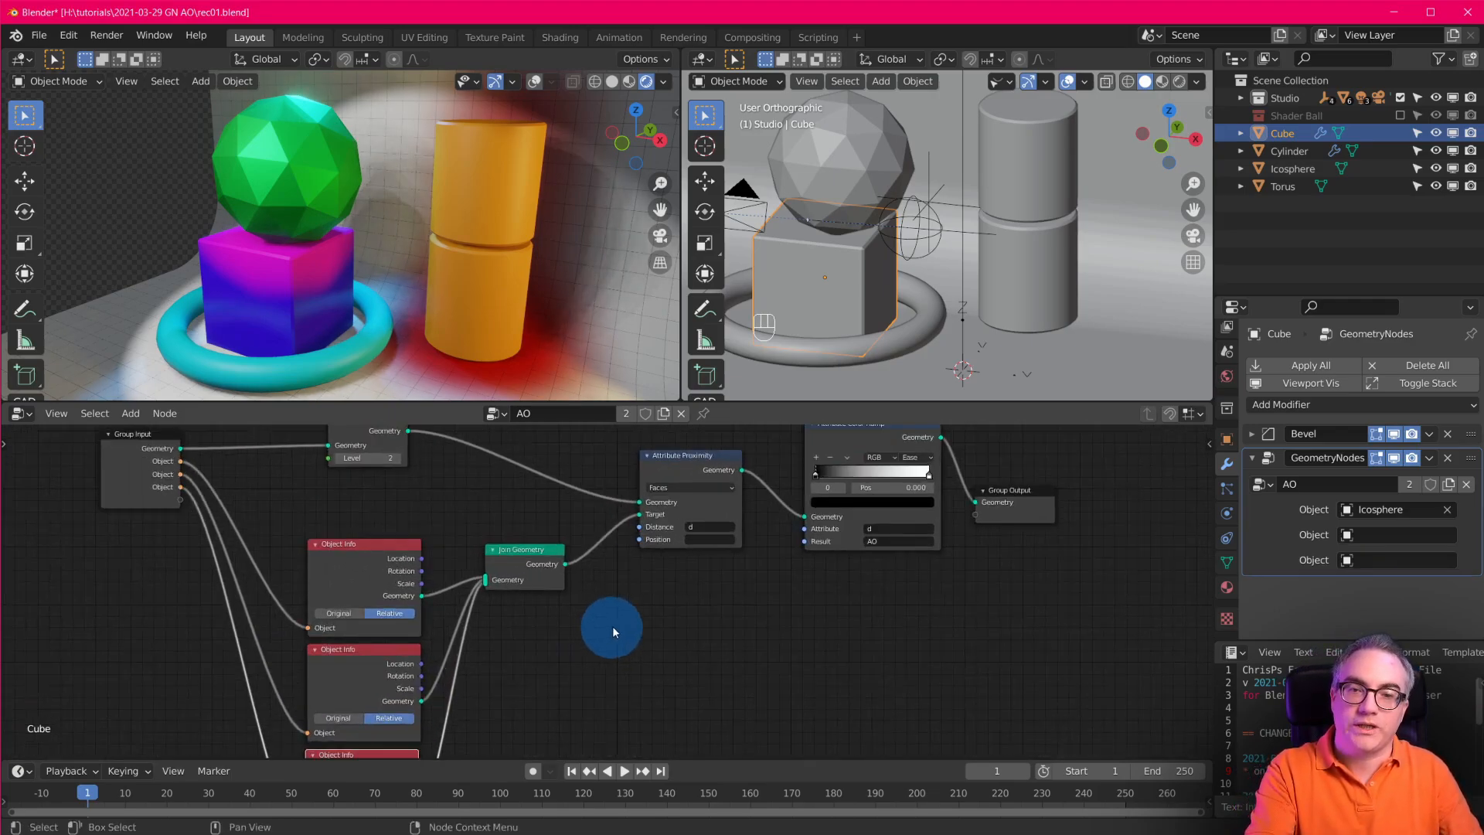
scroll(616, 637, down, 5)
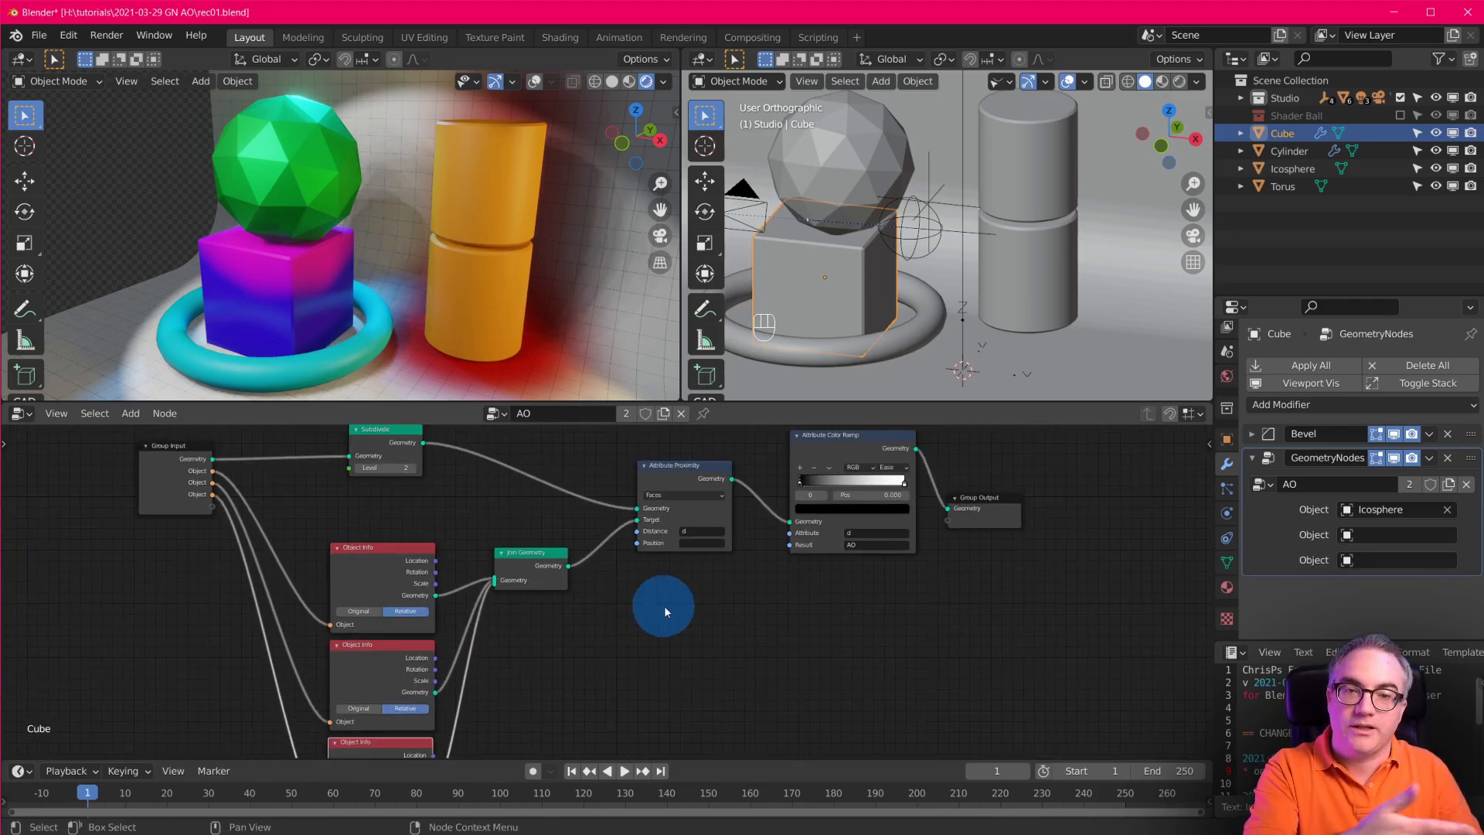
scroll(619, 641, down, 1)
scroll(629, 671, up, 2)
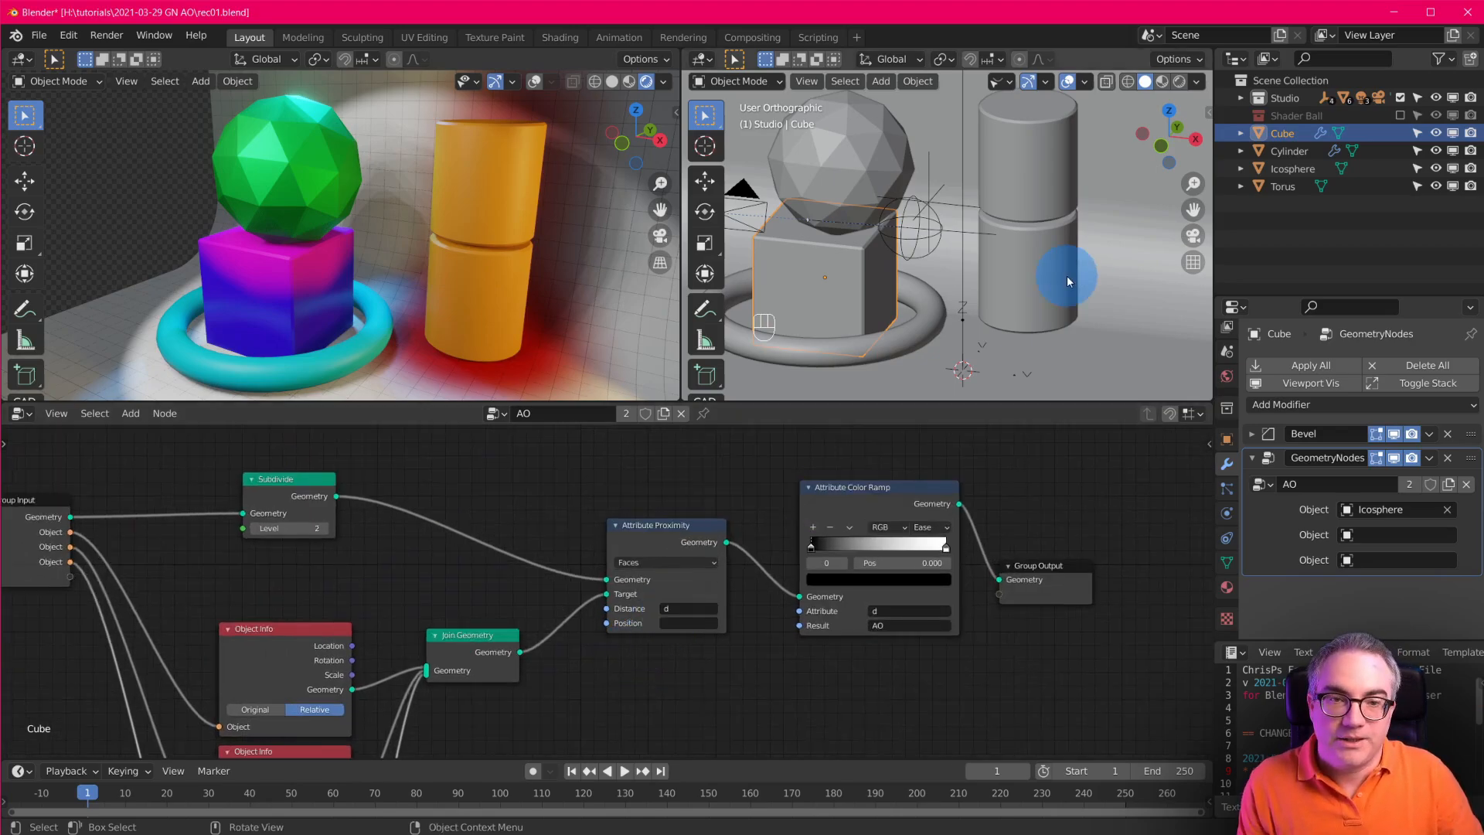
Try the Torus as the second object in the Seamless backdrop's AO modifier, and clear it again.
click(1152, 310)
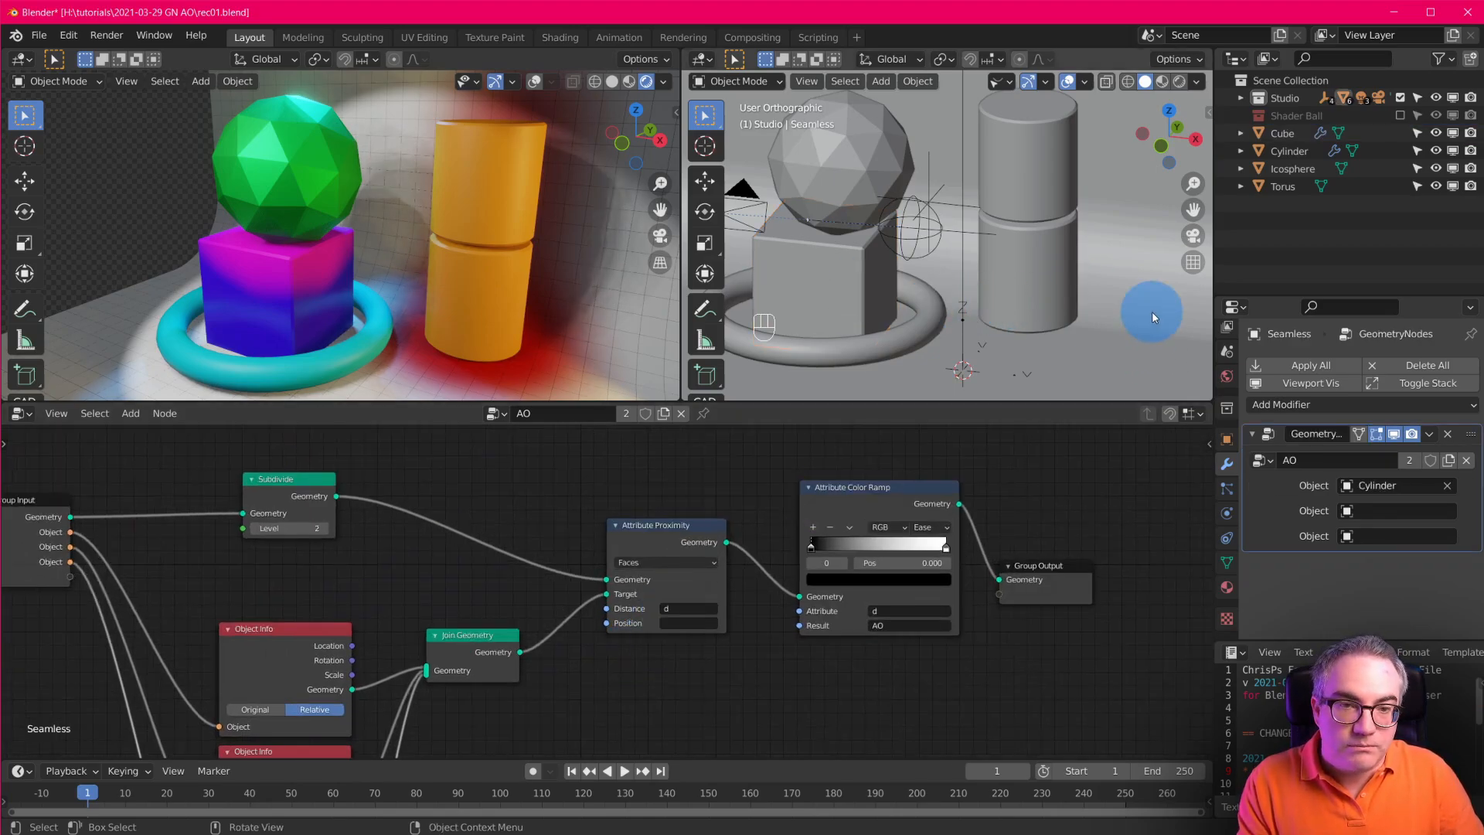
click(1389, 535)
click(1388, 512)
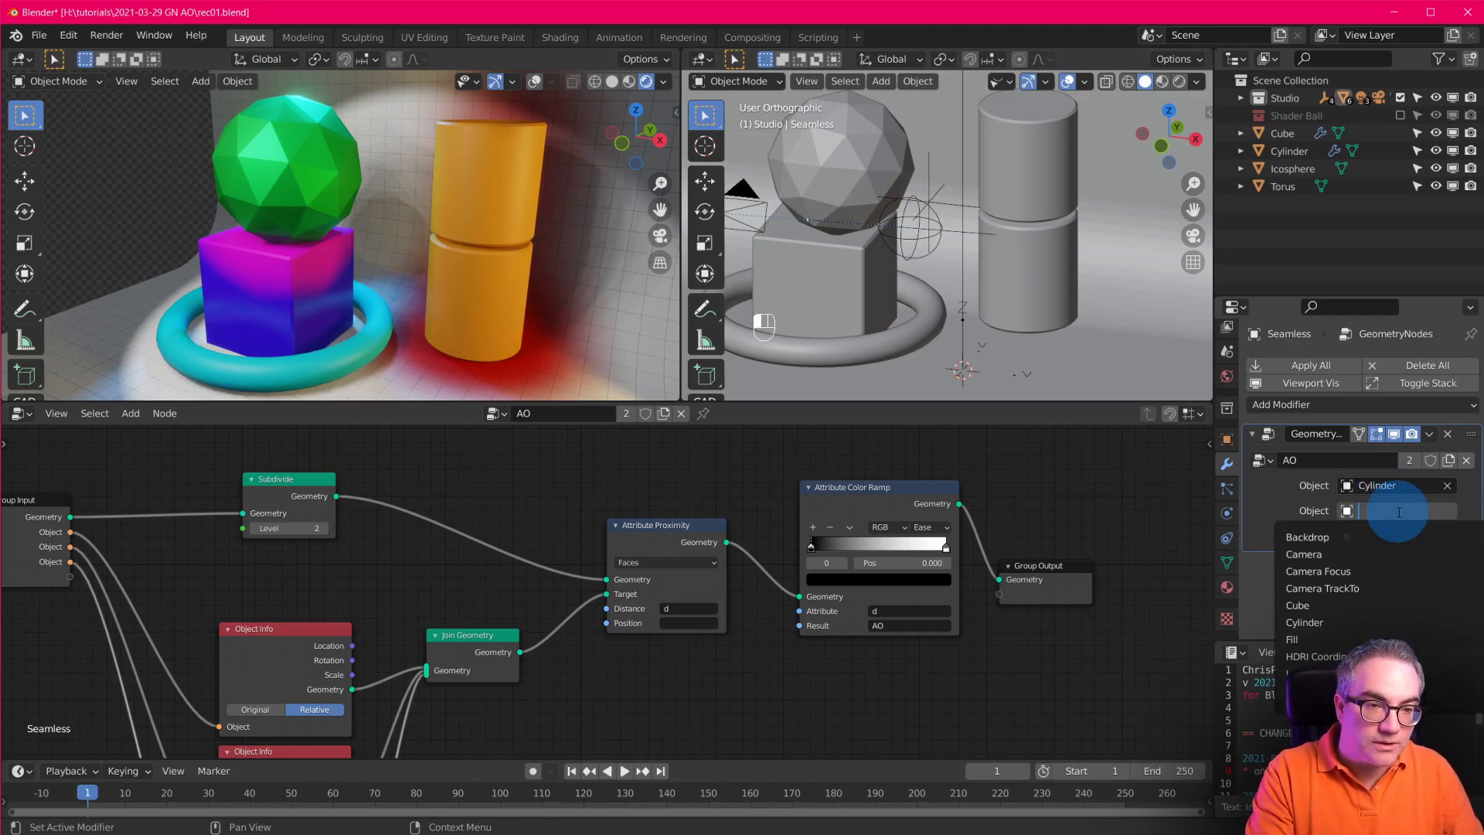
text(t)
click(1378, 537)
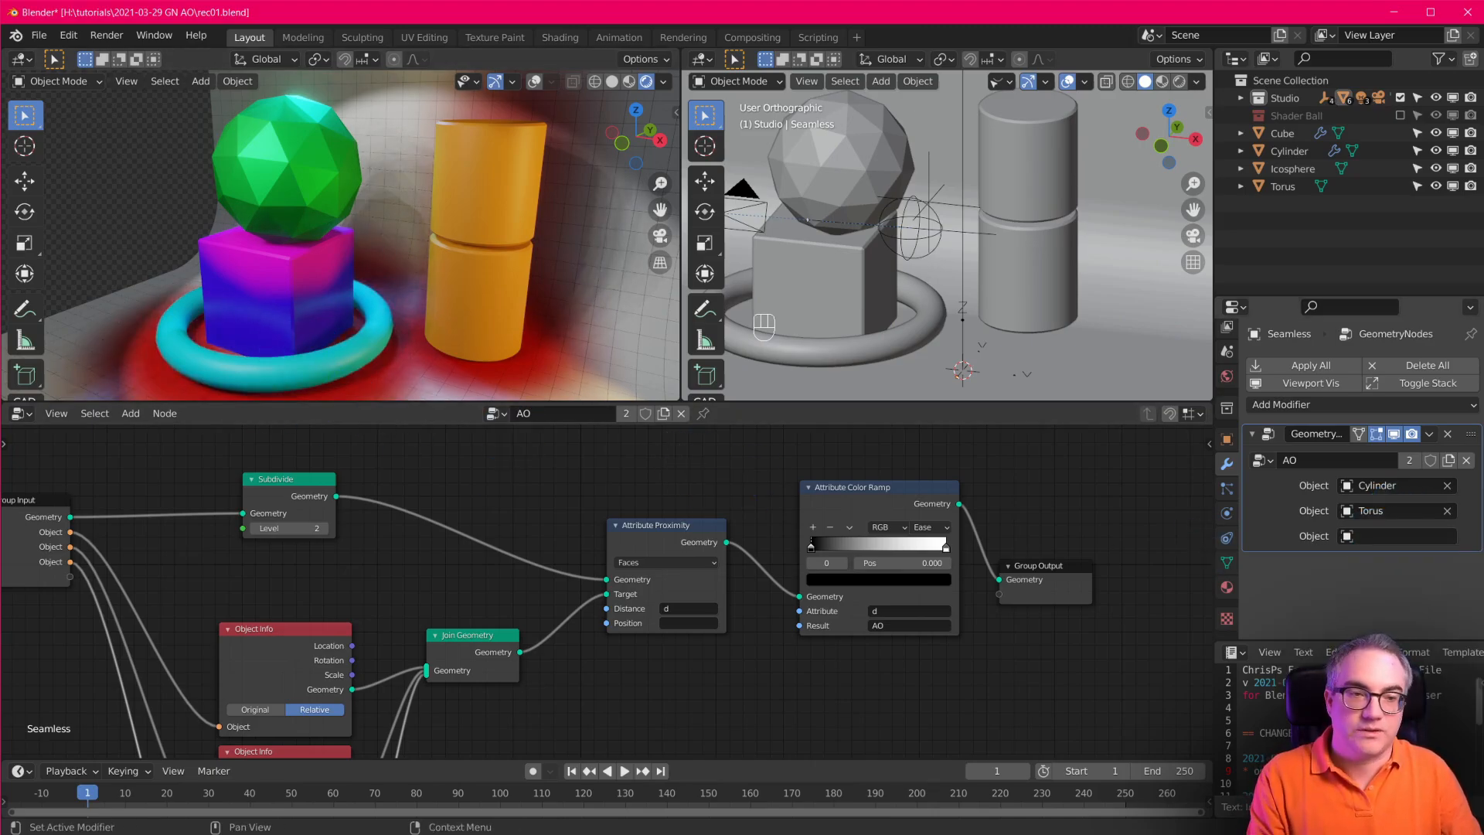
click(1446, 512)
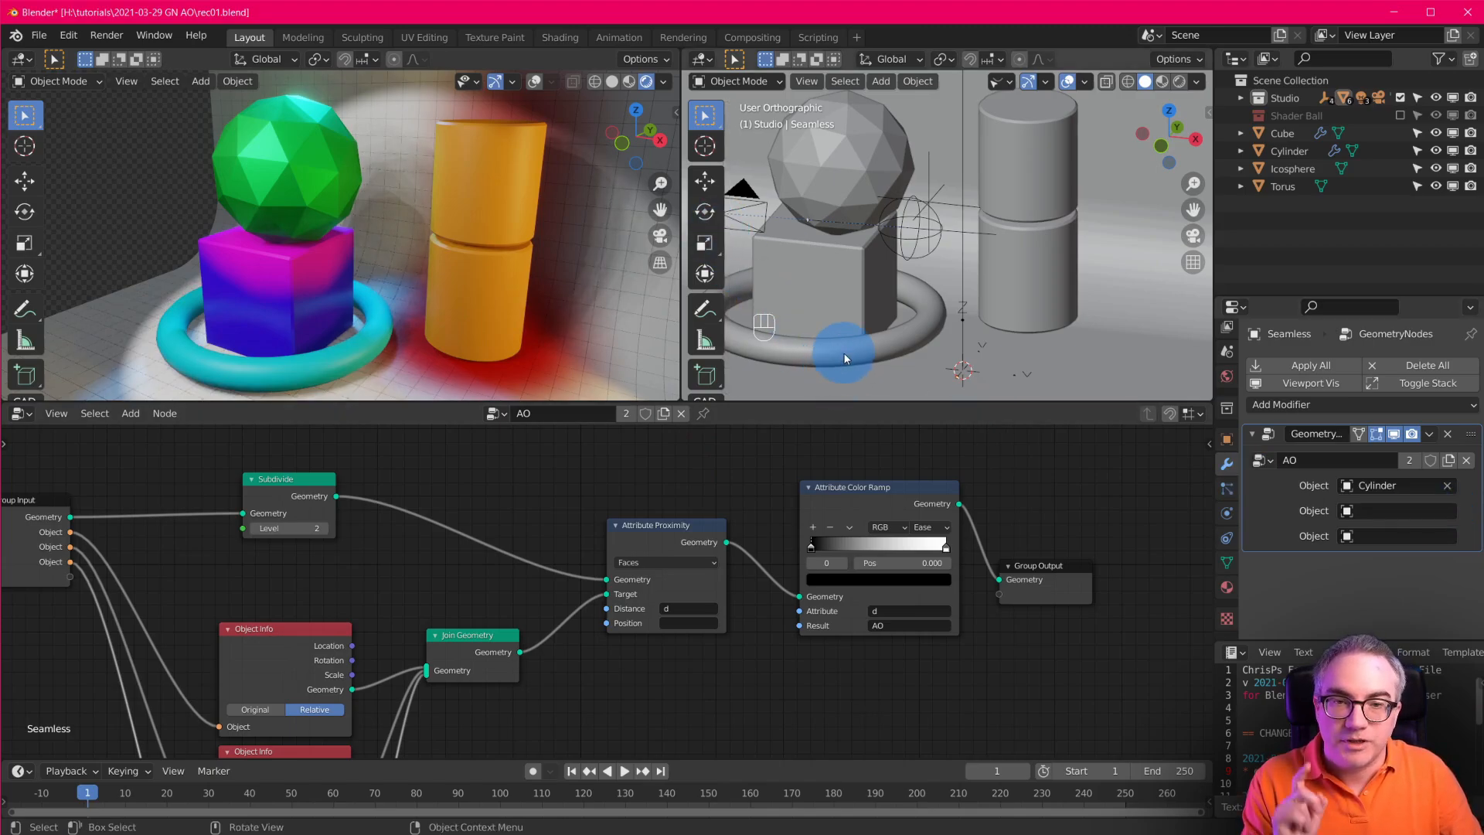
Set the second object input of the cube's AO modifier to Torus.
click(824, 275)
click(1395, 539)
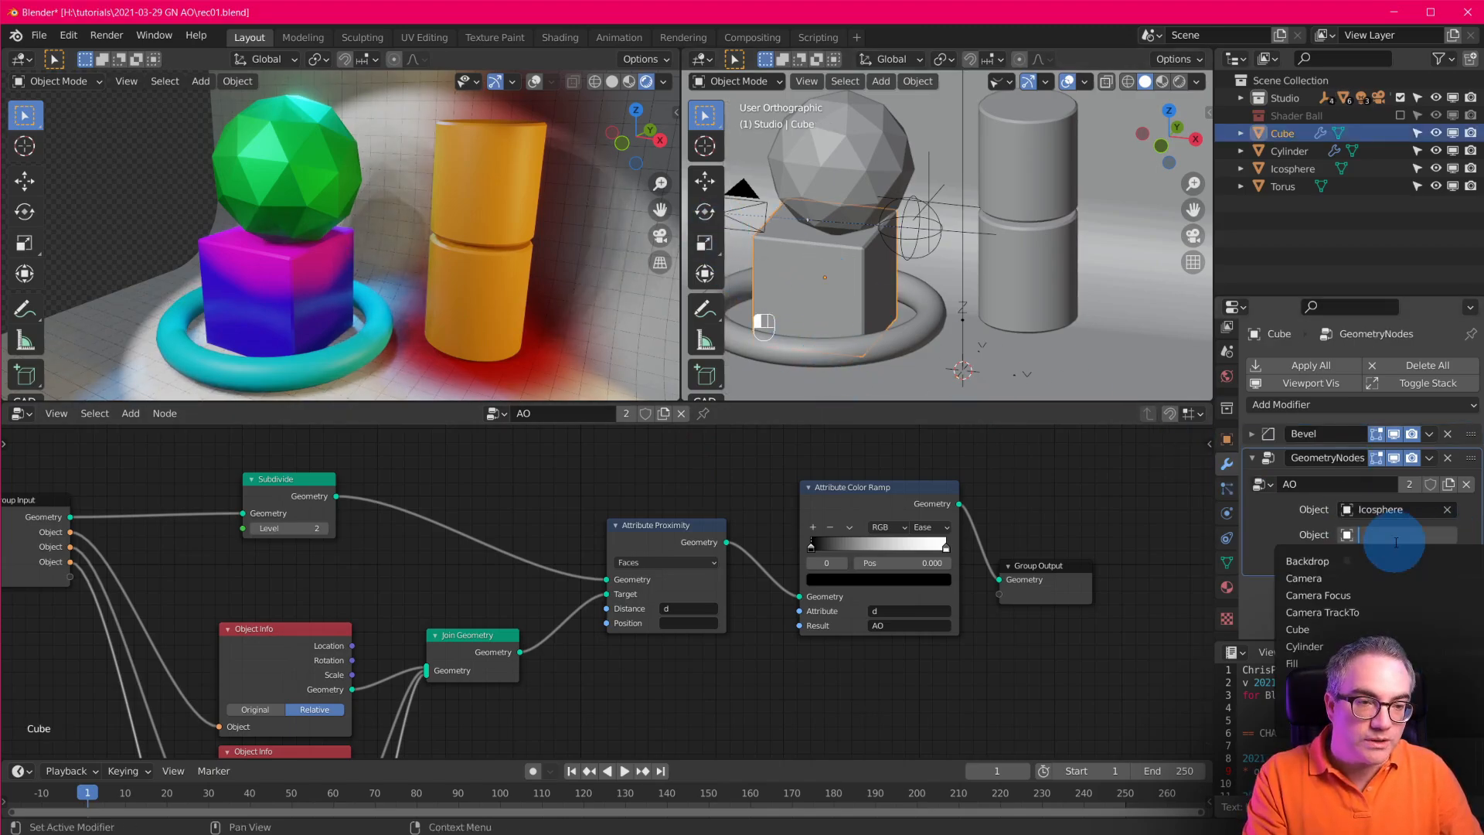
text(t)
click(1390, 561)
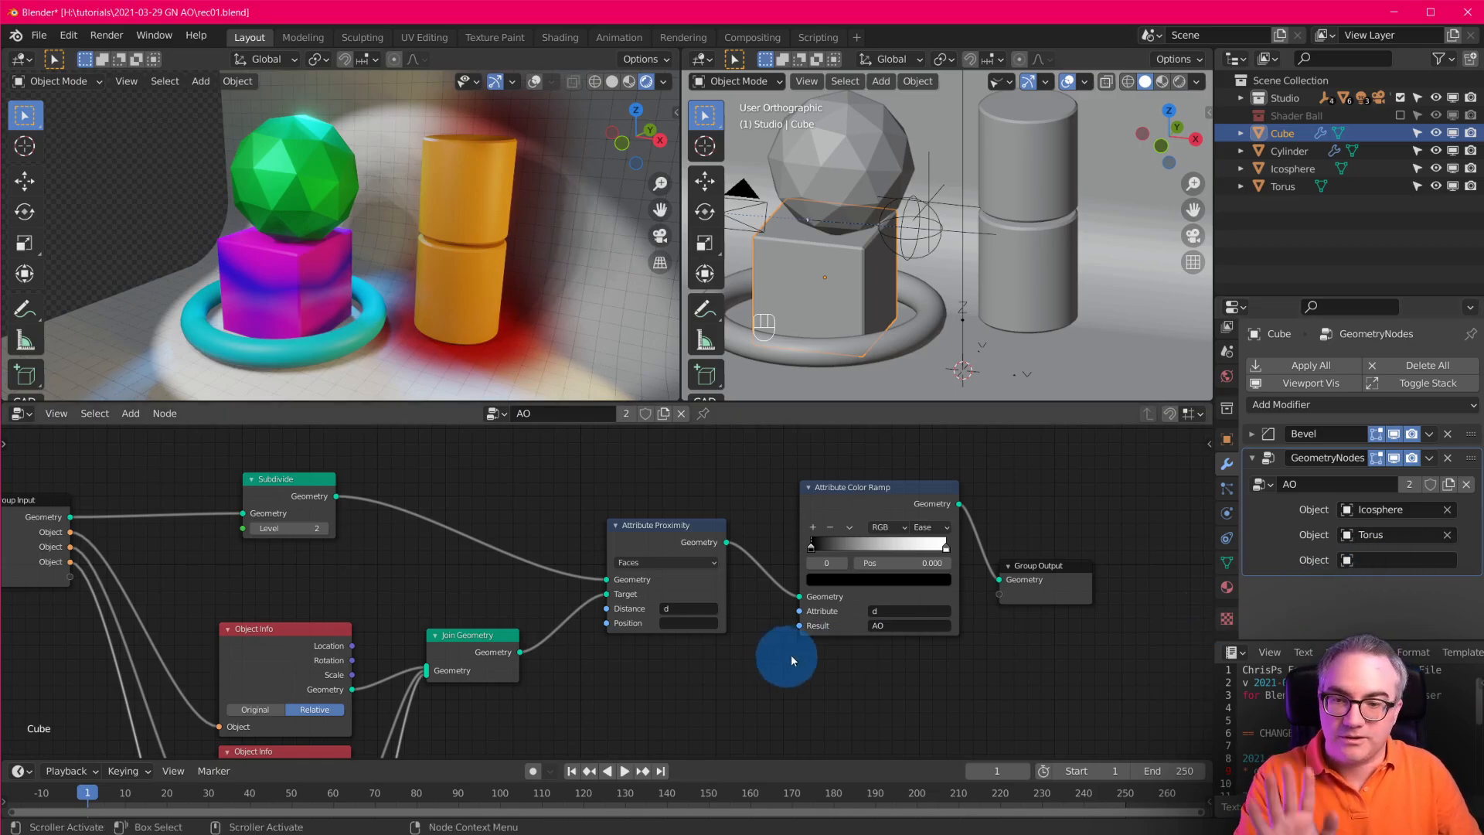
scroll(647, 696, down, 1)
scroll(648, 699, down, 1)
middle_drag(649, 703, 609, 710)
scroll(658, 665, up, 3)
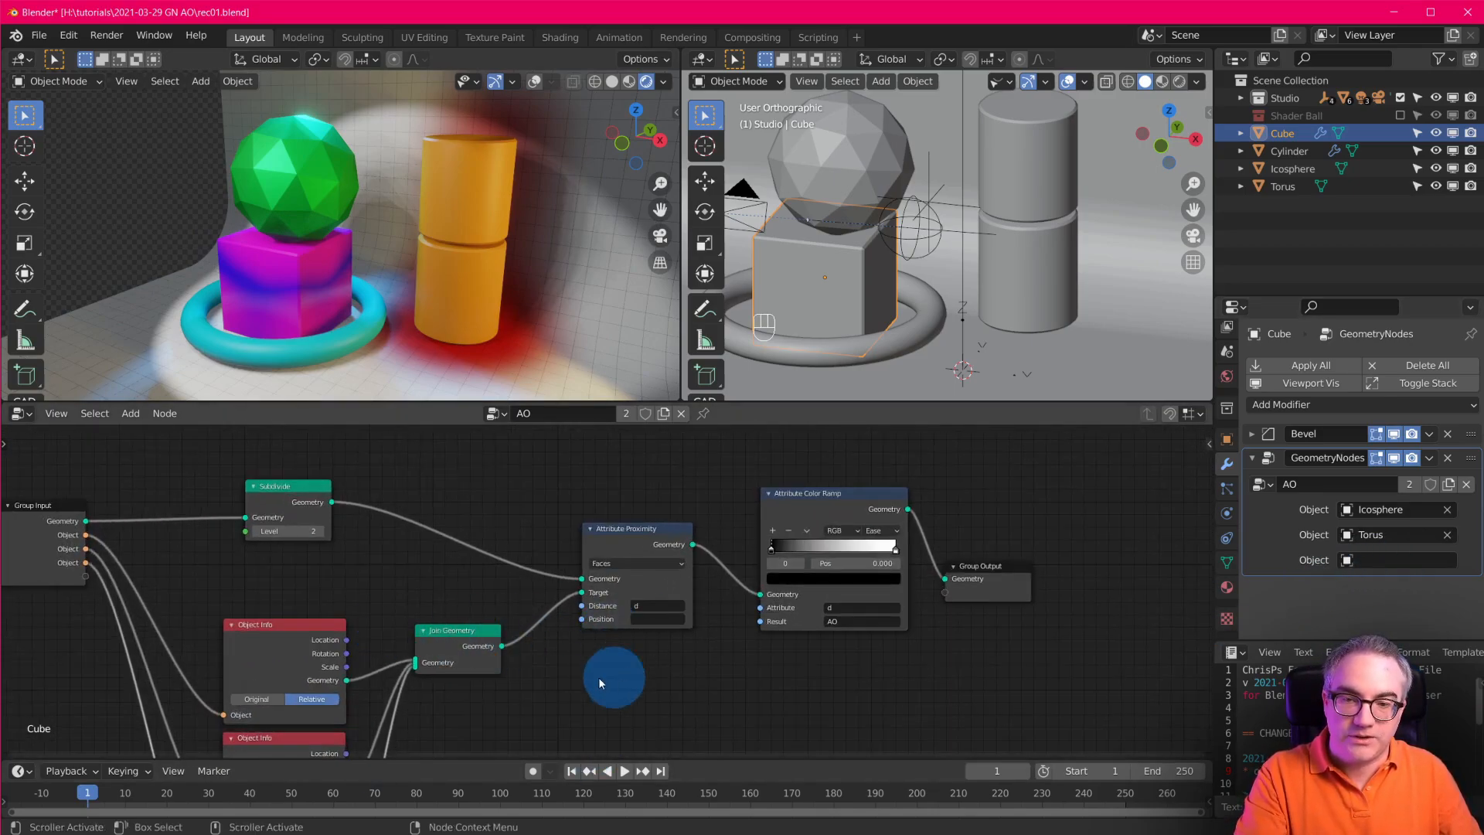
scroll(616, 680, up, 3)
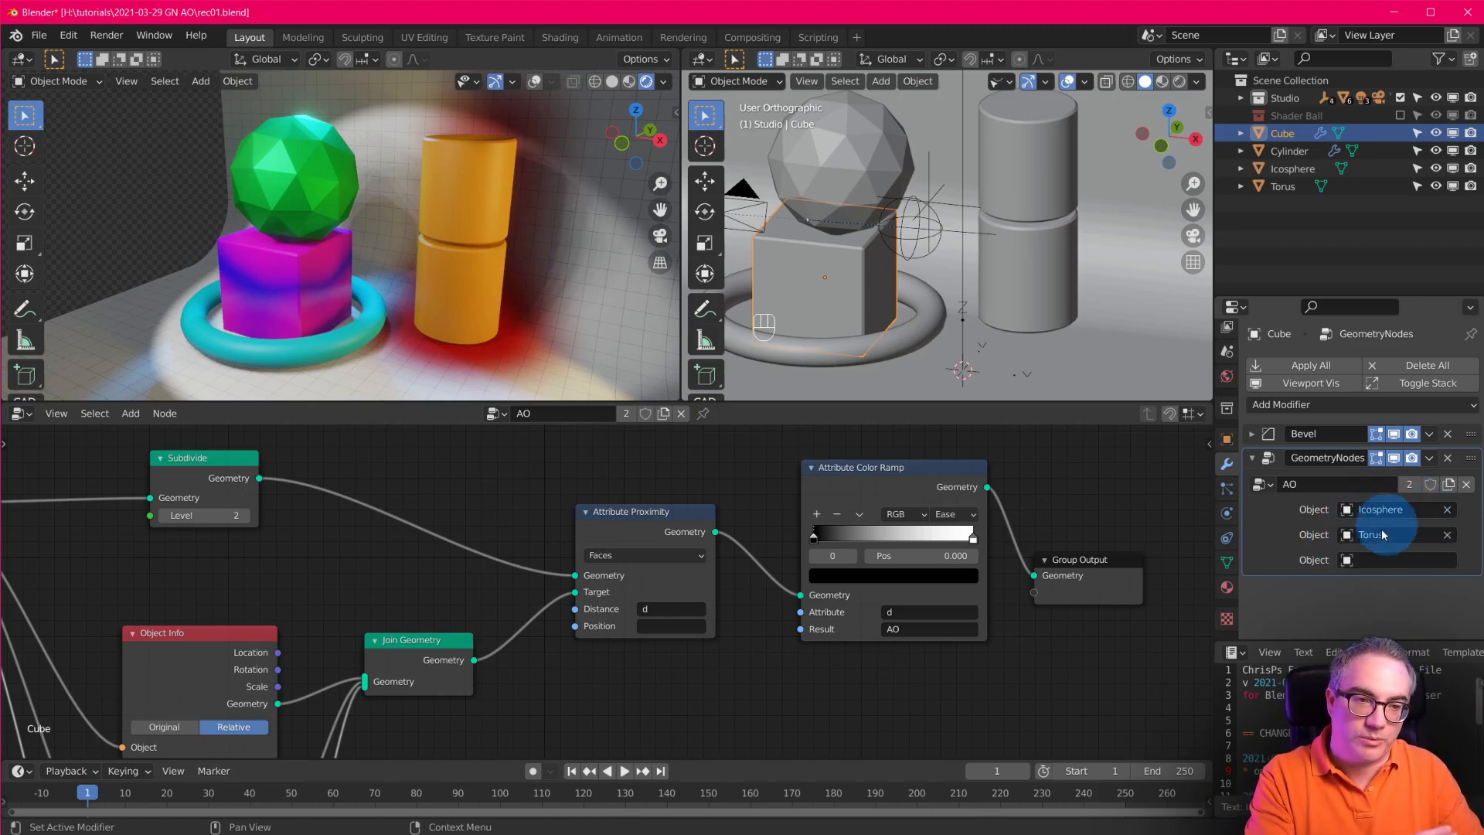
Move the torus around the base of the cube and drop it close to its starting position.
scroll(400, 335, up, 1)
scroll(849, 371, up, 2)
click(958, 368)
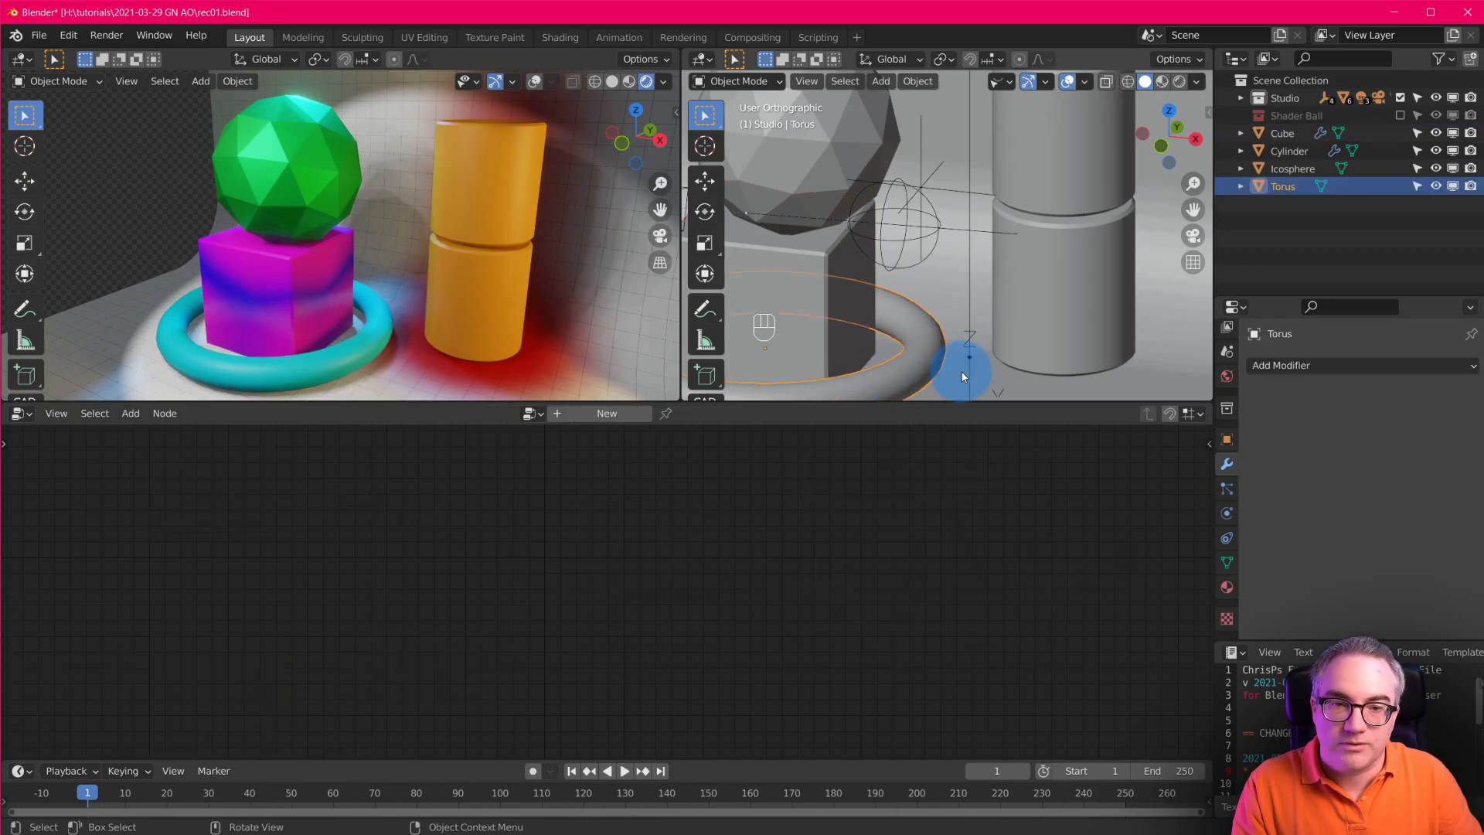
key(g)
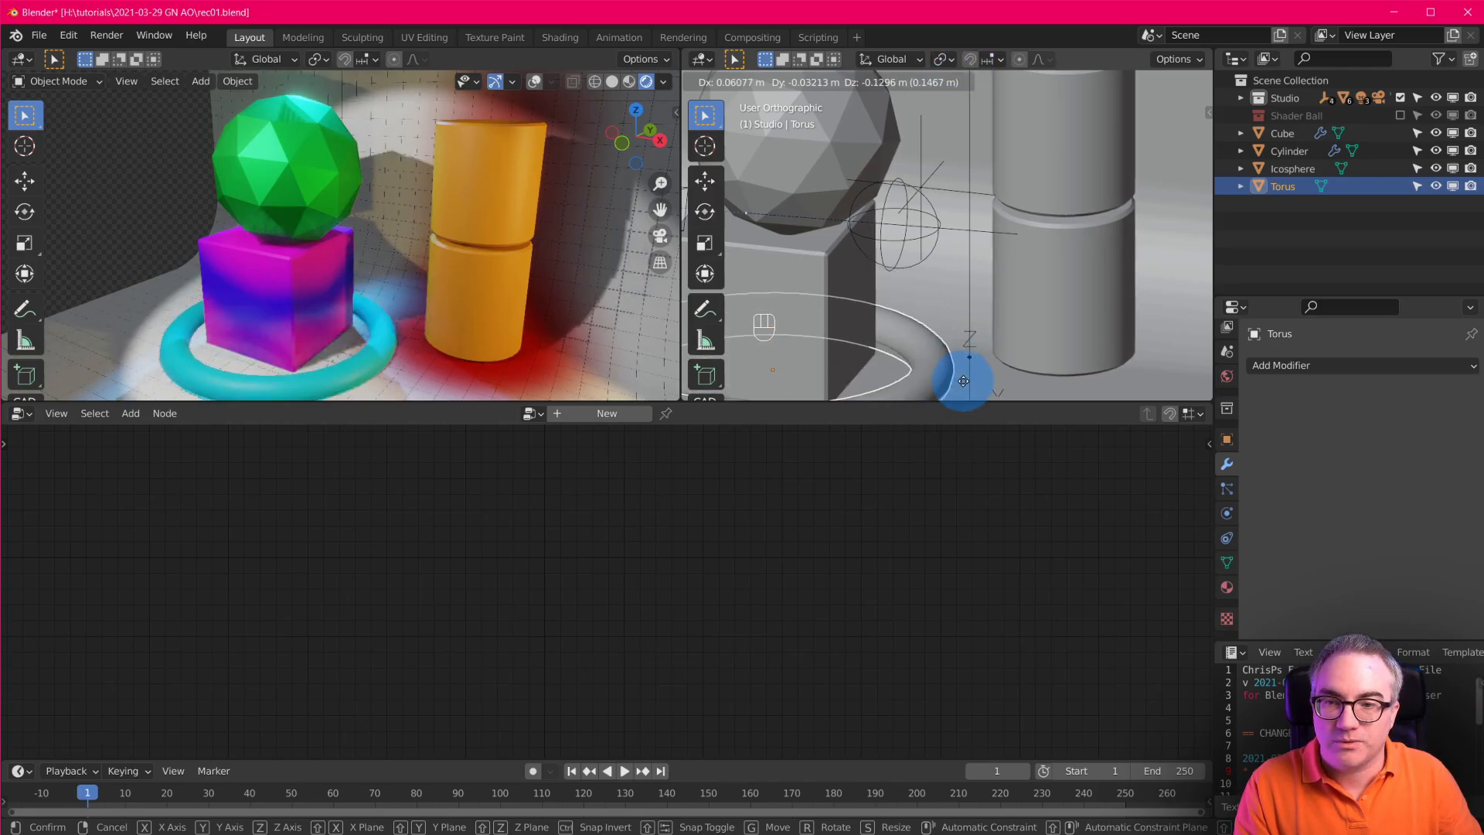
click(960, 367)
Select the Seamless backdrop and show its Graph Paper material in the Shader Editor, around the Vertex Color, Invert and Multiply nodes.
scroll(195, 338, down, 4)
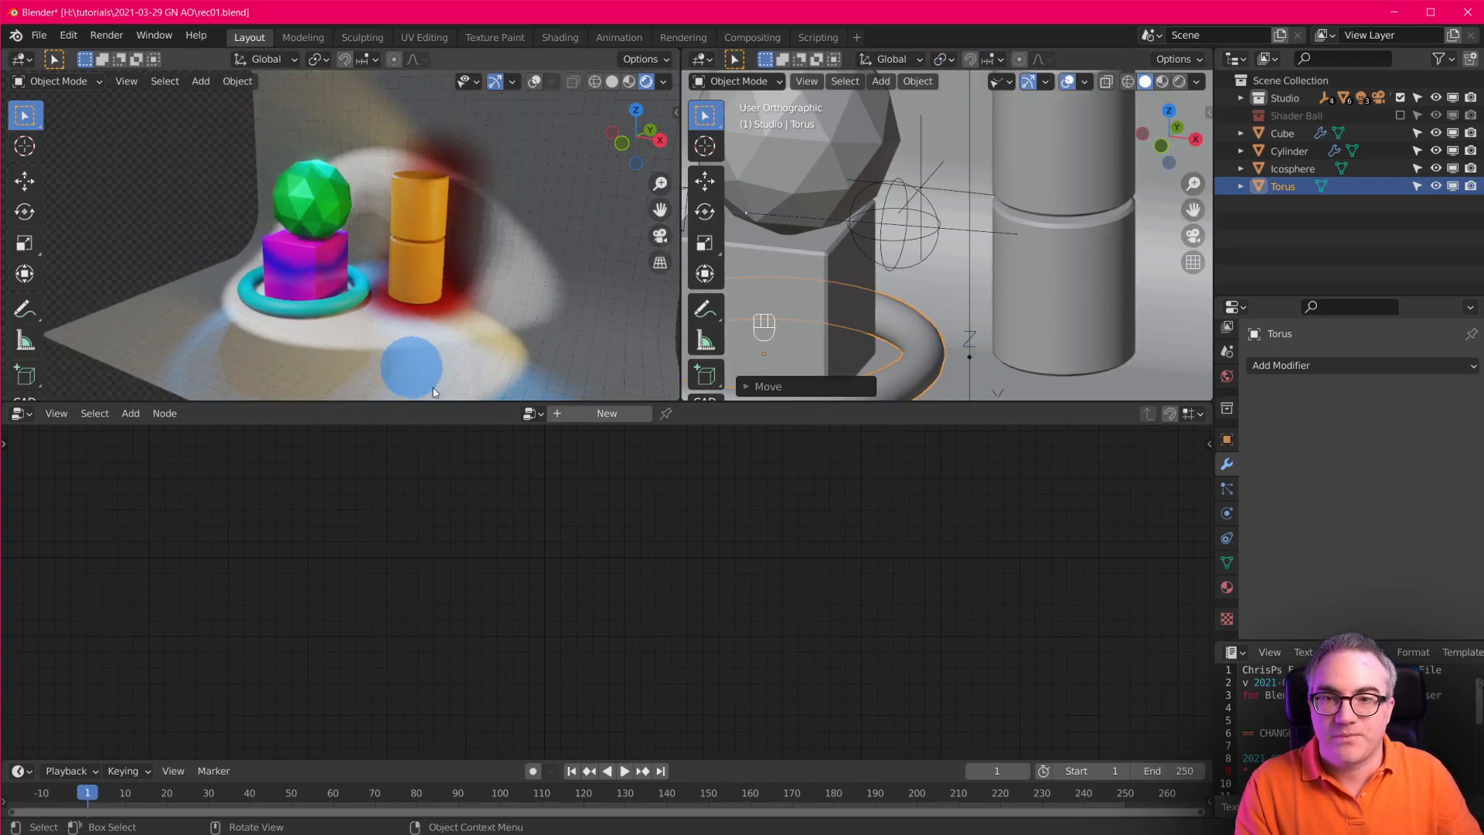
scroll(912, 224, down, 11)
mouse_move(989, 297)
shift+middle_down()
mouse_move(1002, 331)
mouse_move(1019, 245)
mouse_move(1019, 294)
shift+middle_up()
scroll(999, 313, up, 6)
scroll(1020, 246, up, 3)
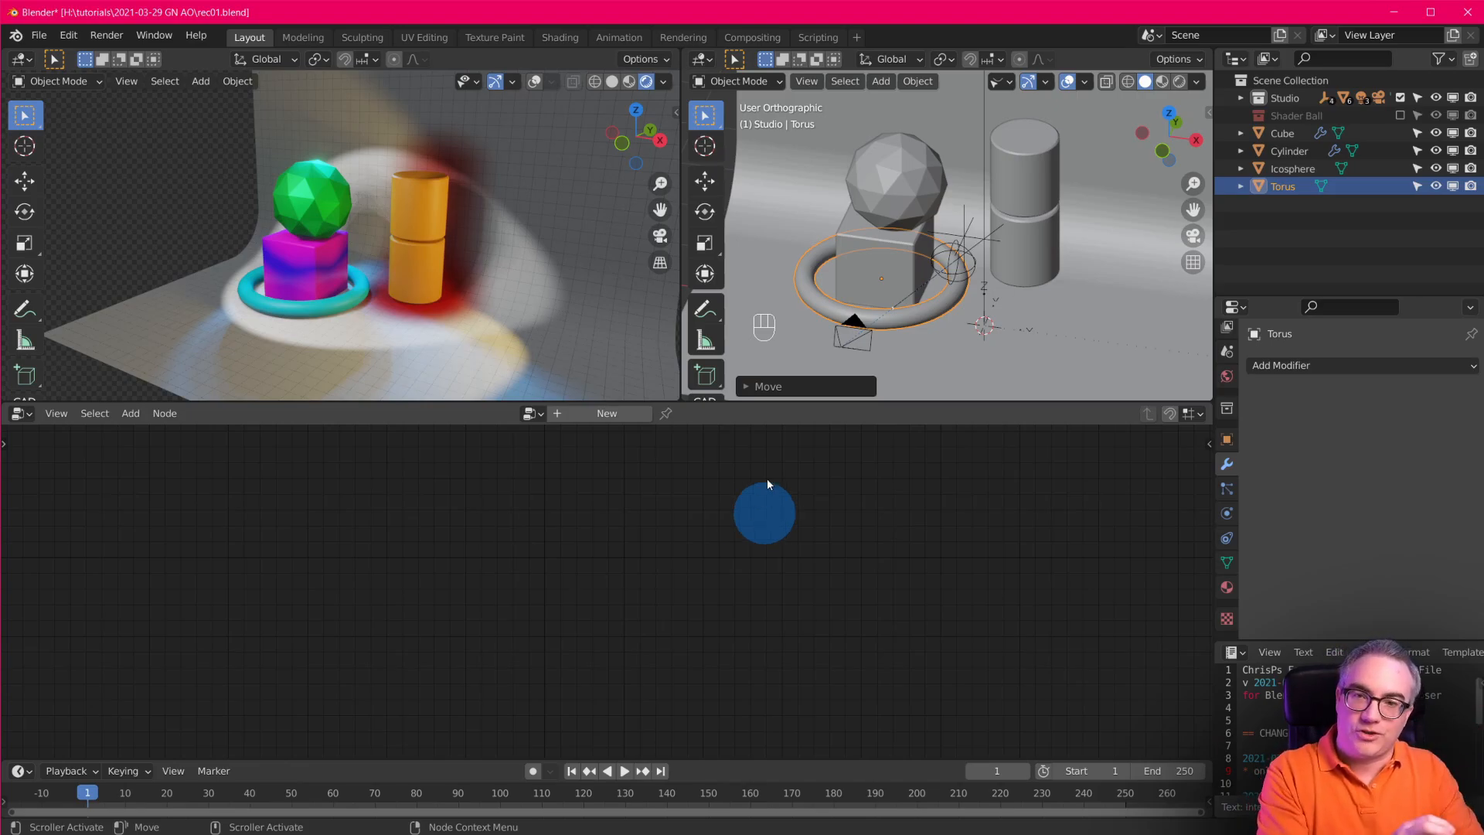
click(1065, 362)
click(1304, 461)
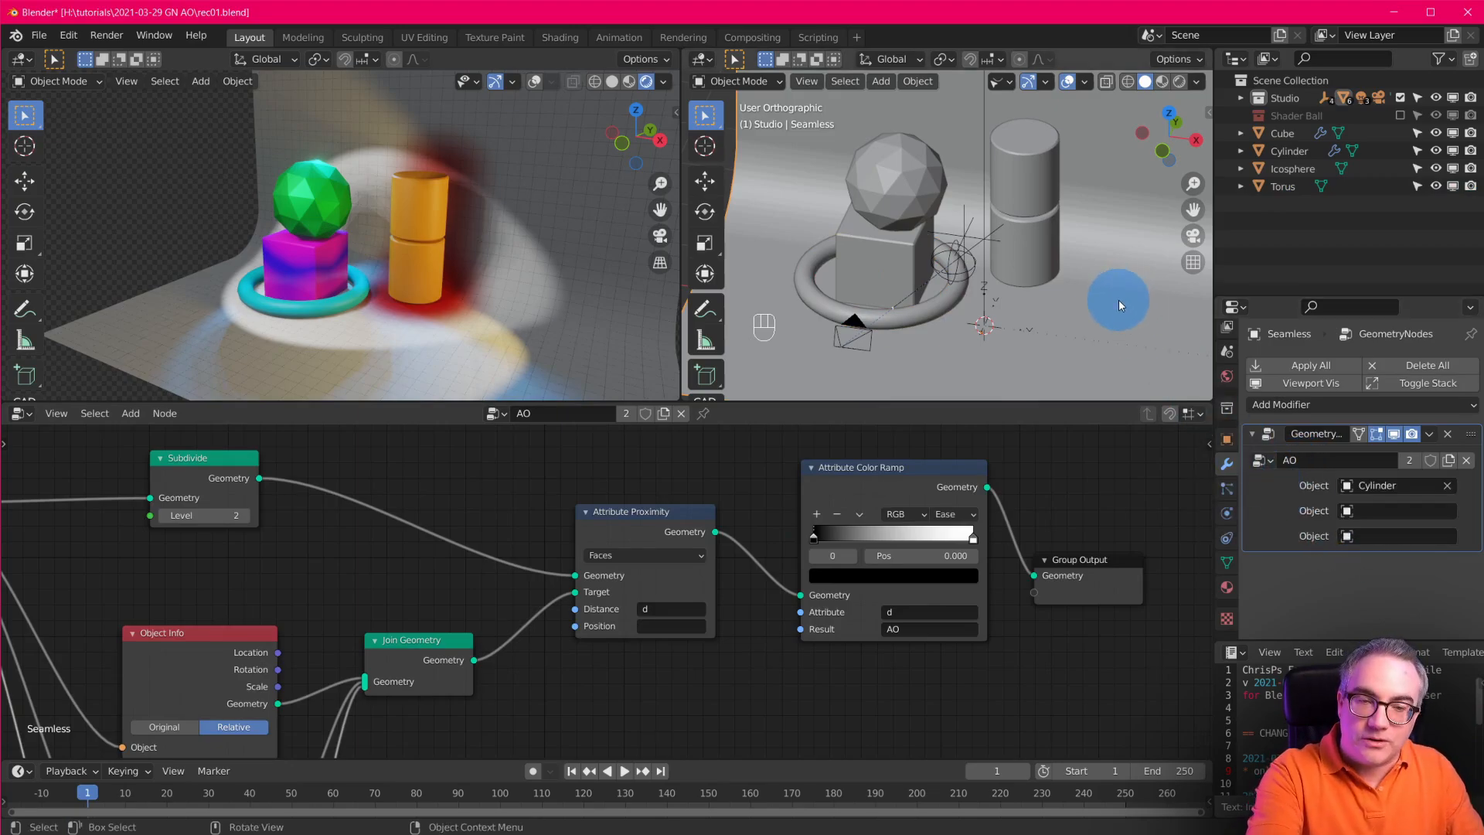
click(26, 420)
click(135, 581)
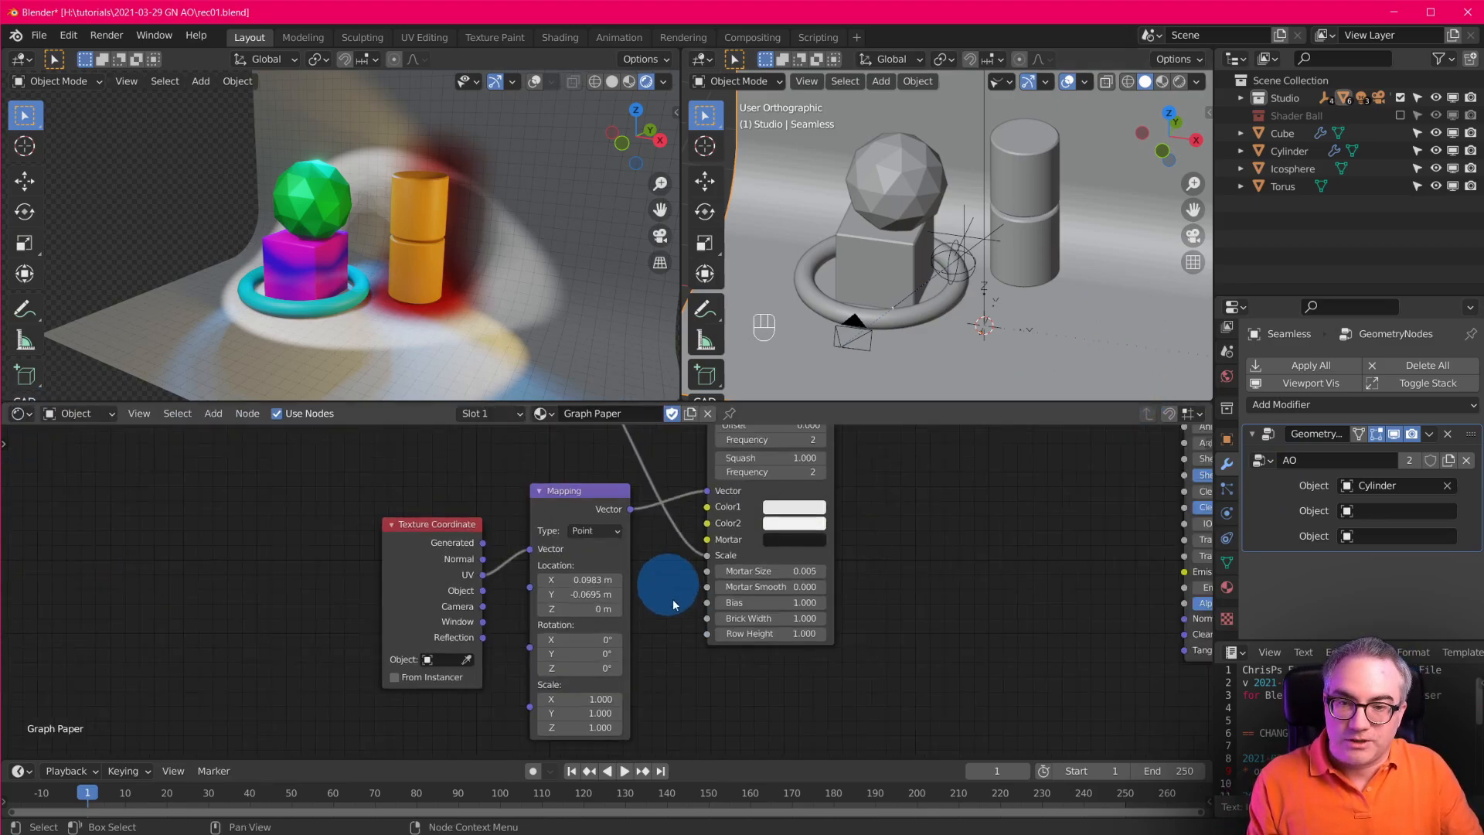
middle_drag(672, 598, 302, 552)
scroll(541, 589, up, 3)
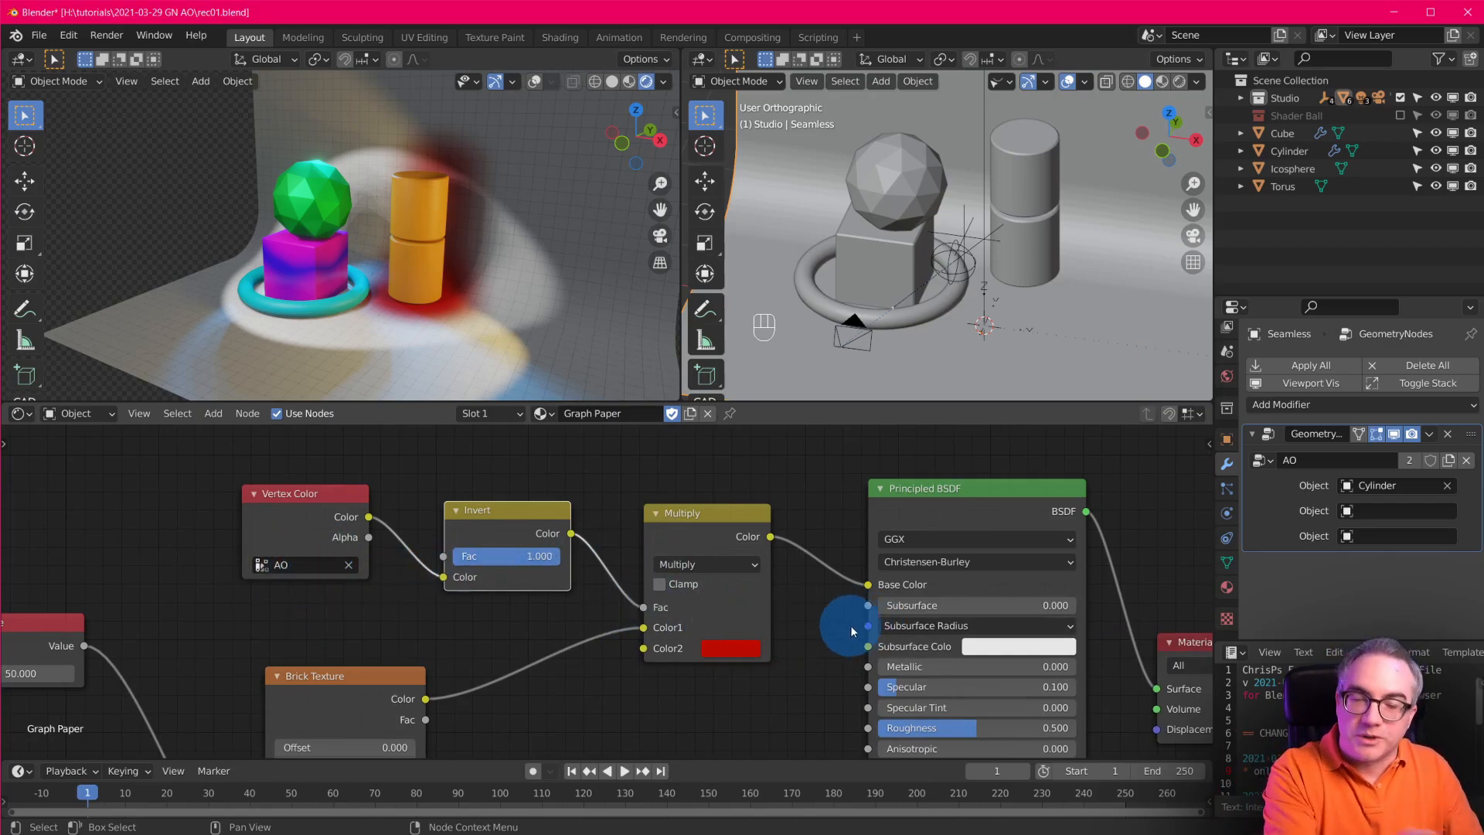
scroll(819, 629, down, 2)
scroll(819, 628, up, 1)
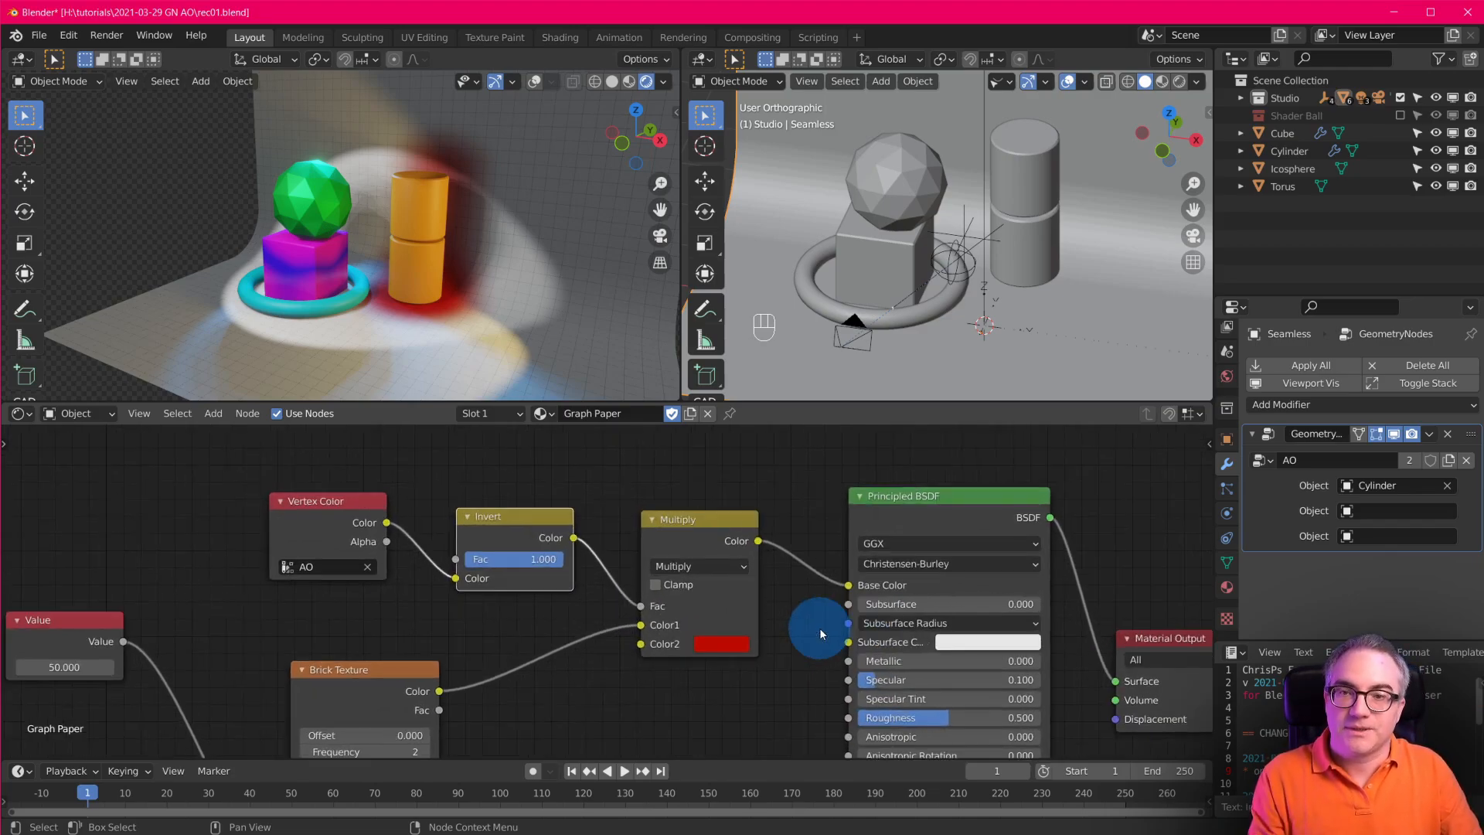
Examine the red AO coloring on the backdrop in the rendered viewport, from the camera view and from other angles.
key(KP_0)
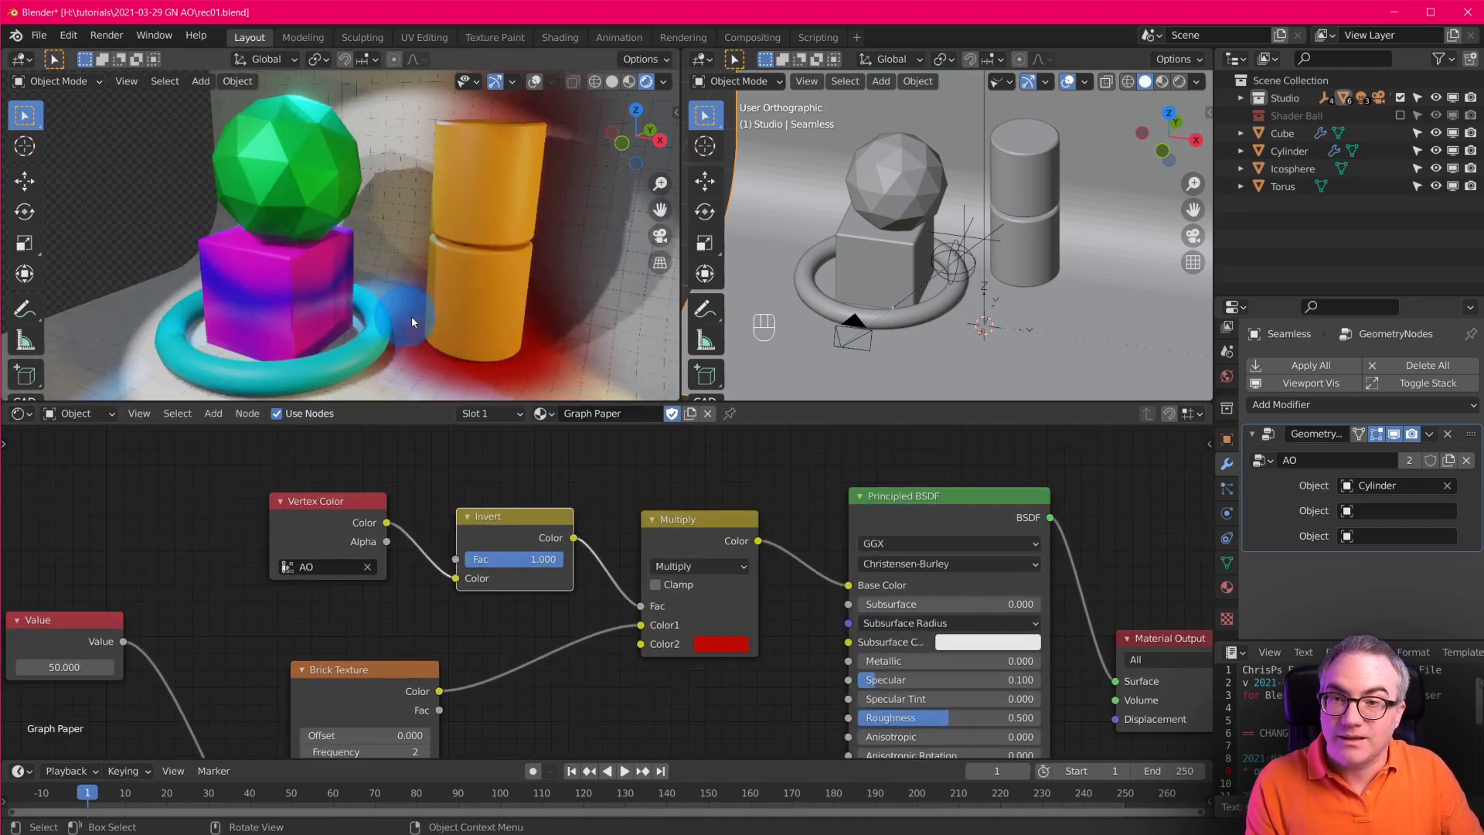
scroll(419, 318, up, 2)
scroll(433, 325, down, 3)
middle_drag(453, 336, 535, 295)
key(KP_0)
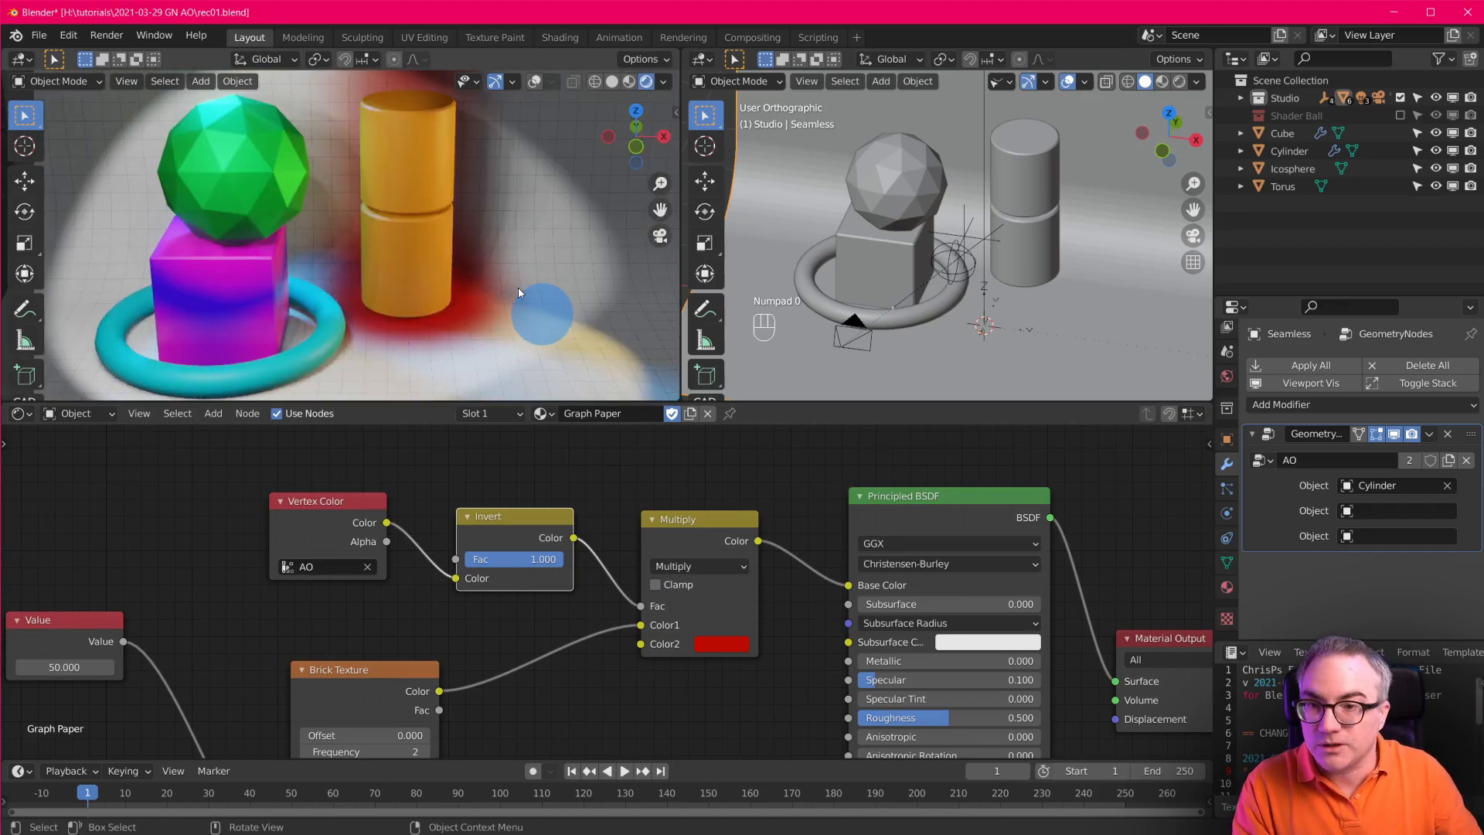
scroll(416, 262, down, 2)
scroll(435, 271, up, 1)
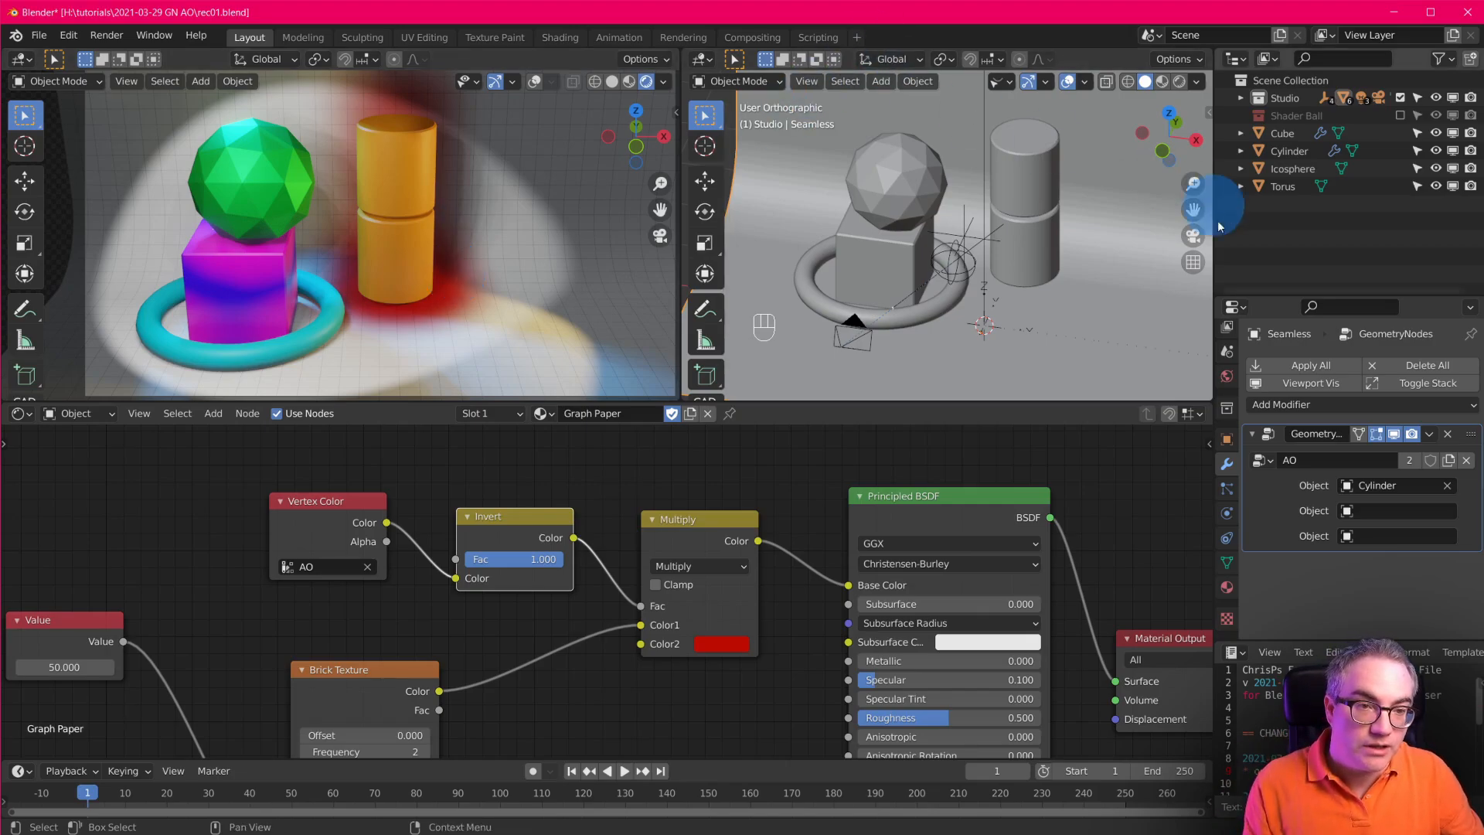
Change the scene's render engine to Cycles.
scroll(1229, 394, up, 4)
click(1227, 368)
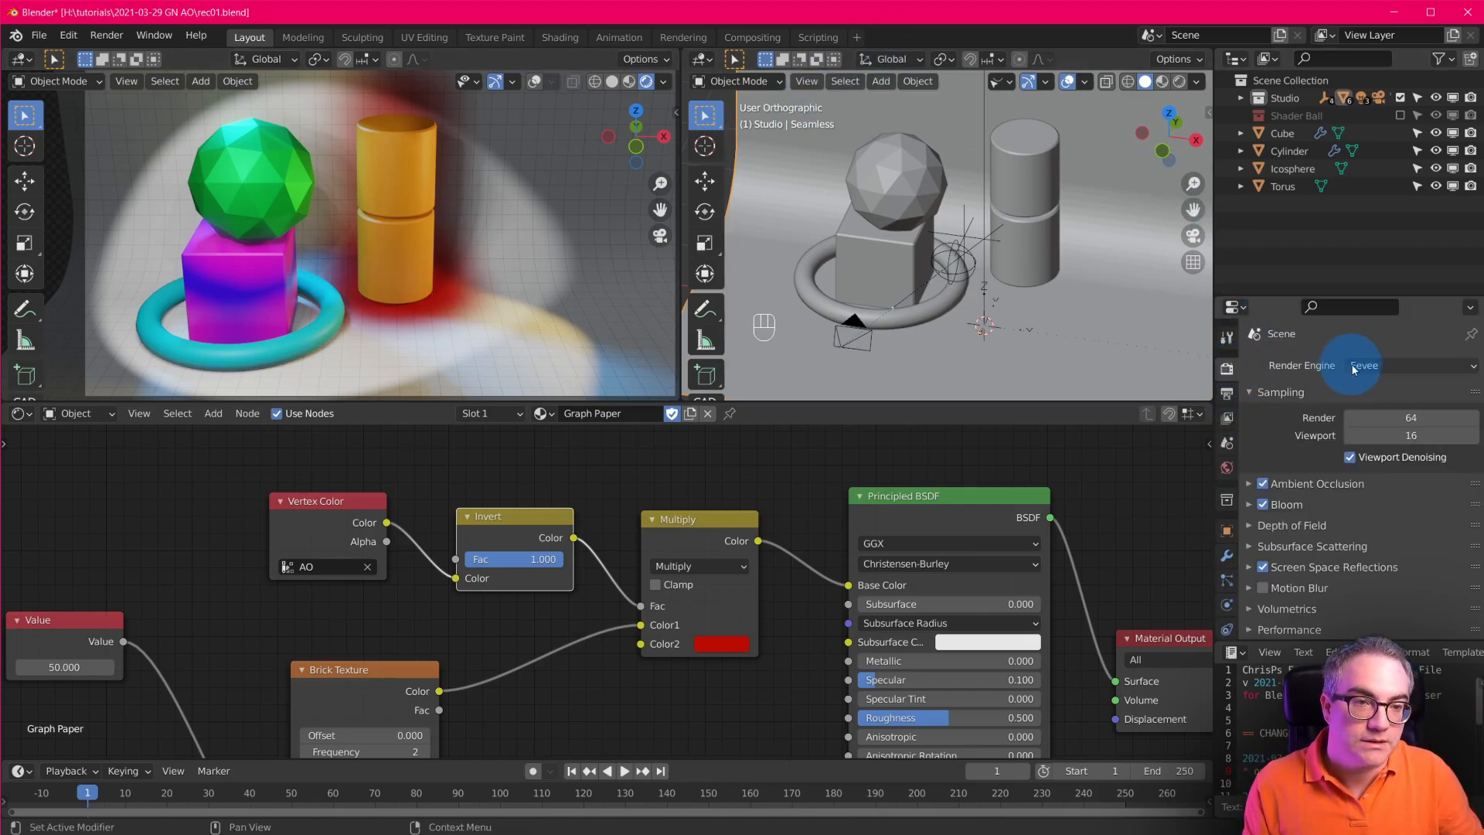
click(1387, 365)
click(1389, 428)
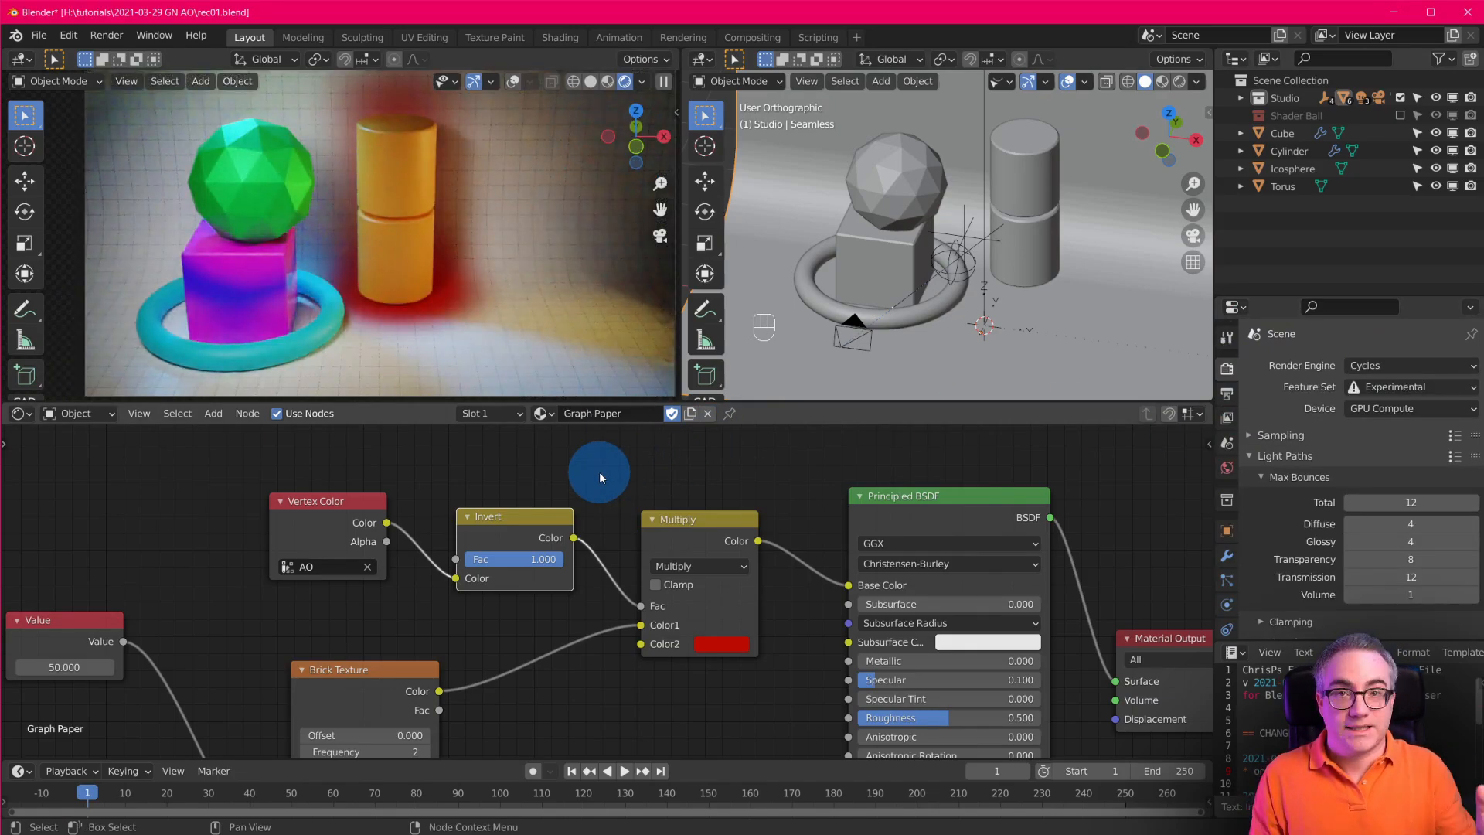
Move the cylinder away from the cube and back, dropping it slightly closer to the cube than its starting position.
click(1047, 215)
key(g)
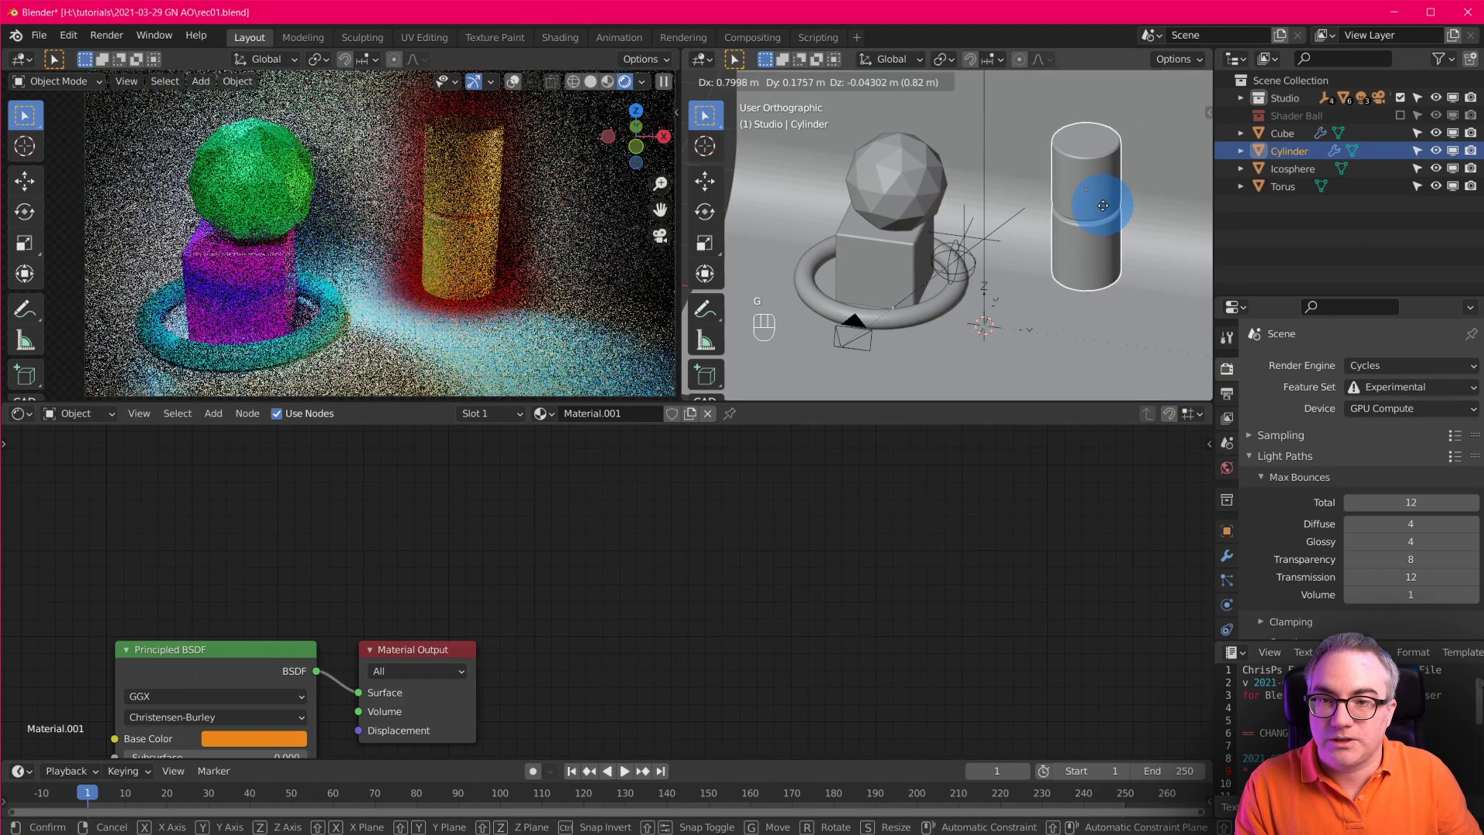
click(1026, 218)
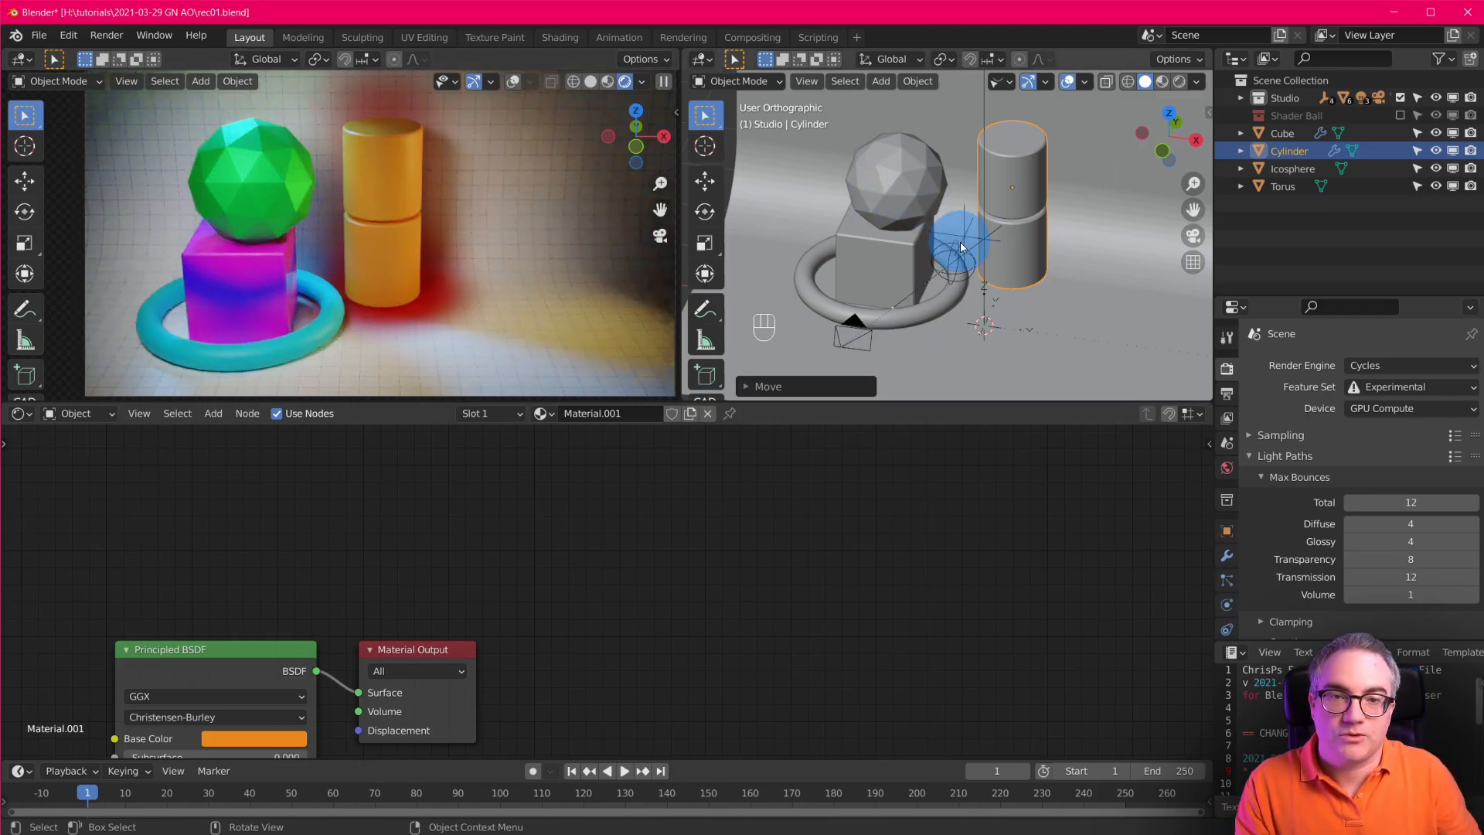
Lift the icosphere off the cube and lower it again to hover a short distance above the cube's top face.
click(931, 203)
key(g)
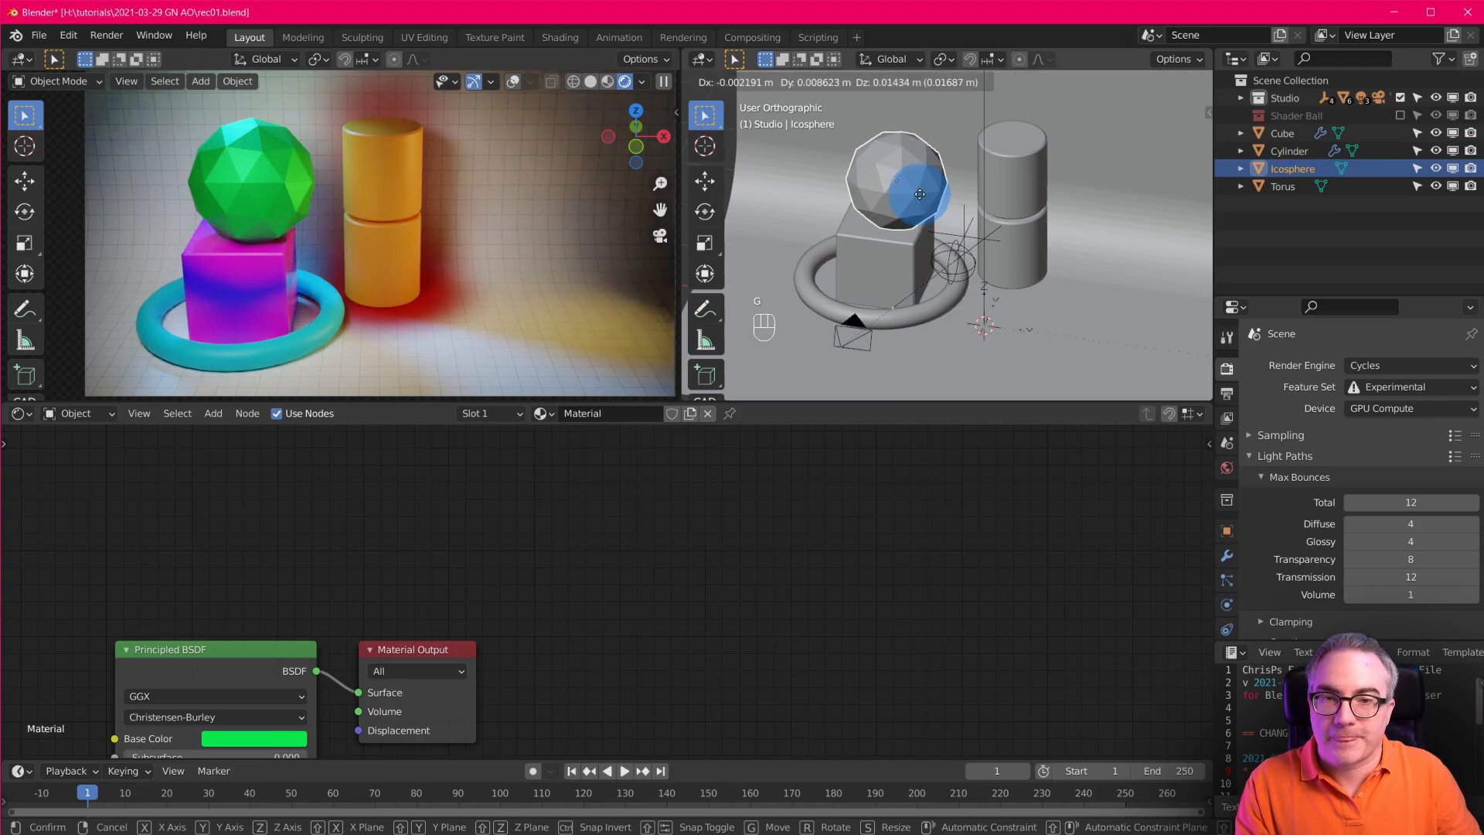
click(905, 182)
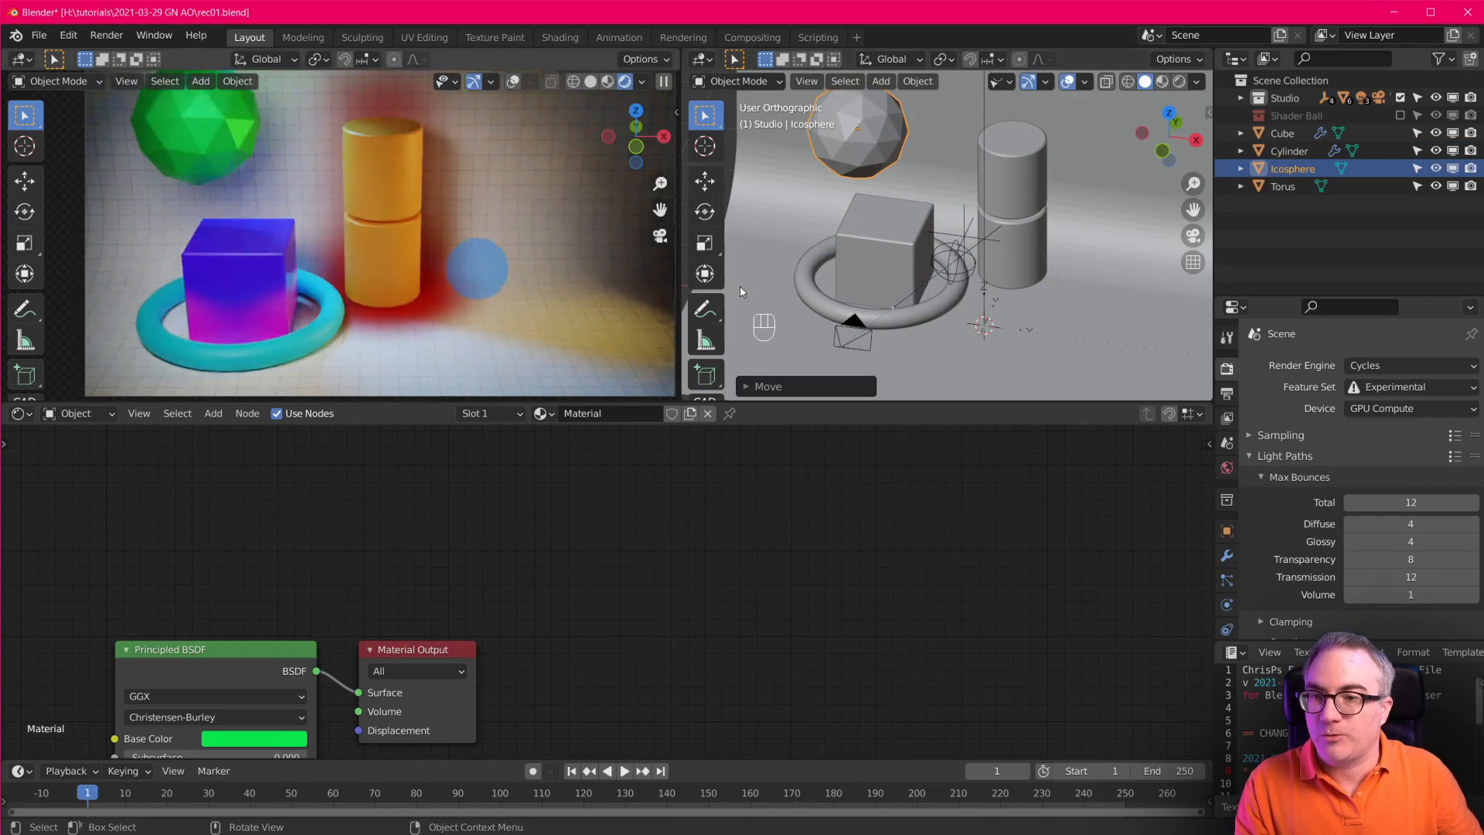
key(g)
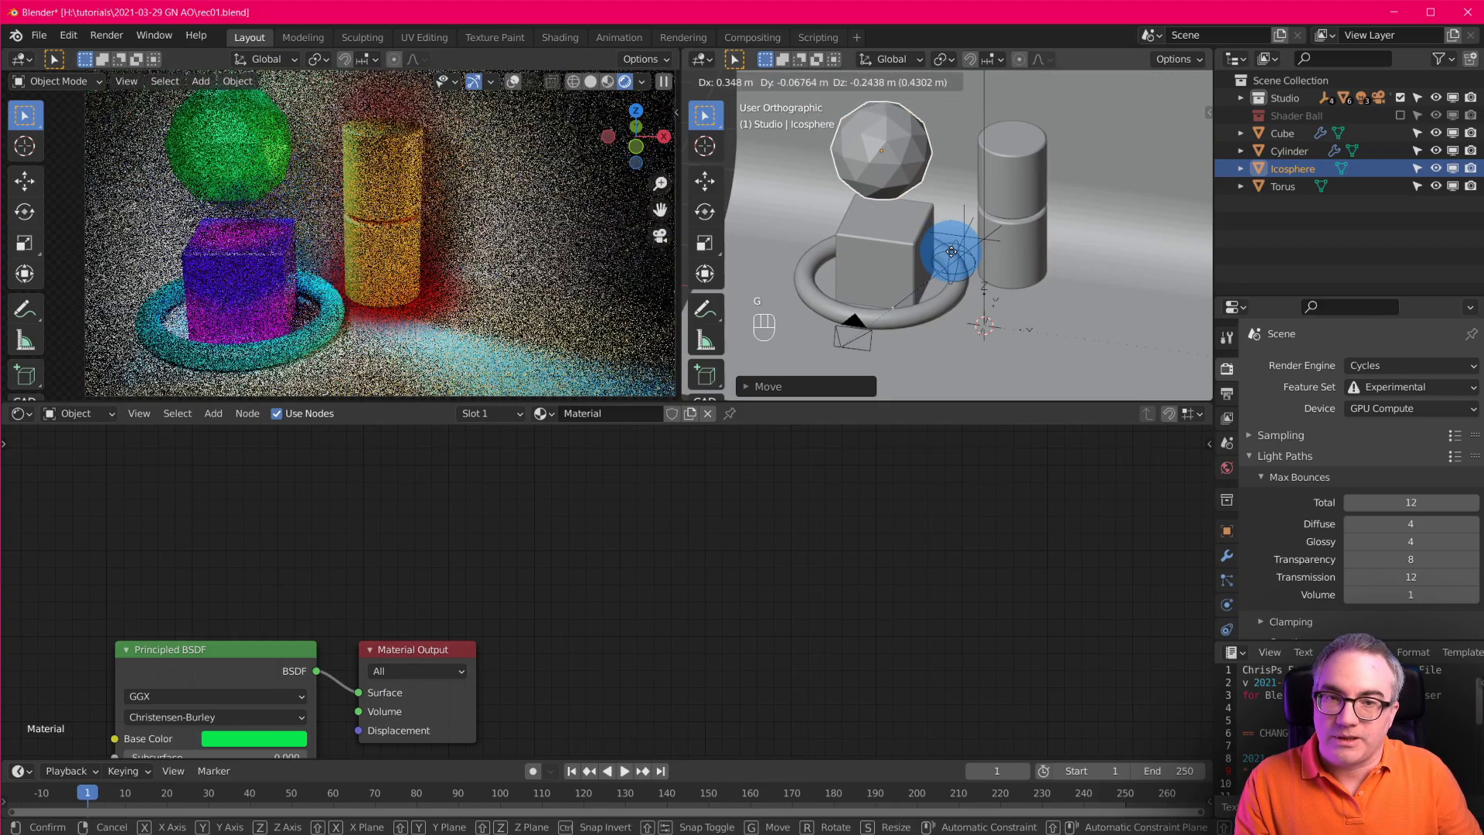
click(951, 251)
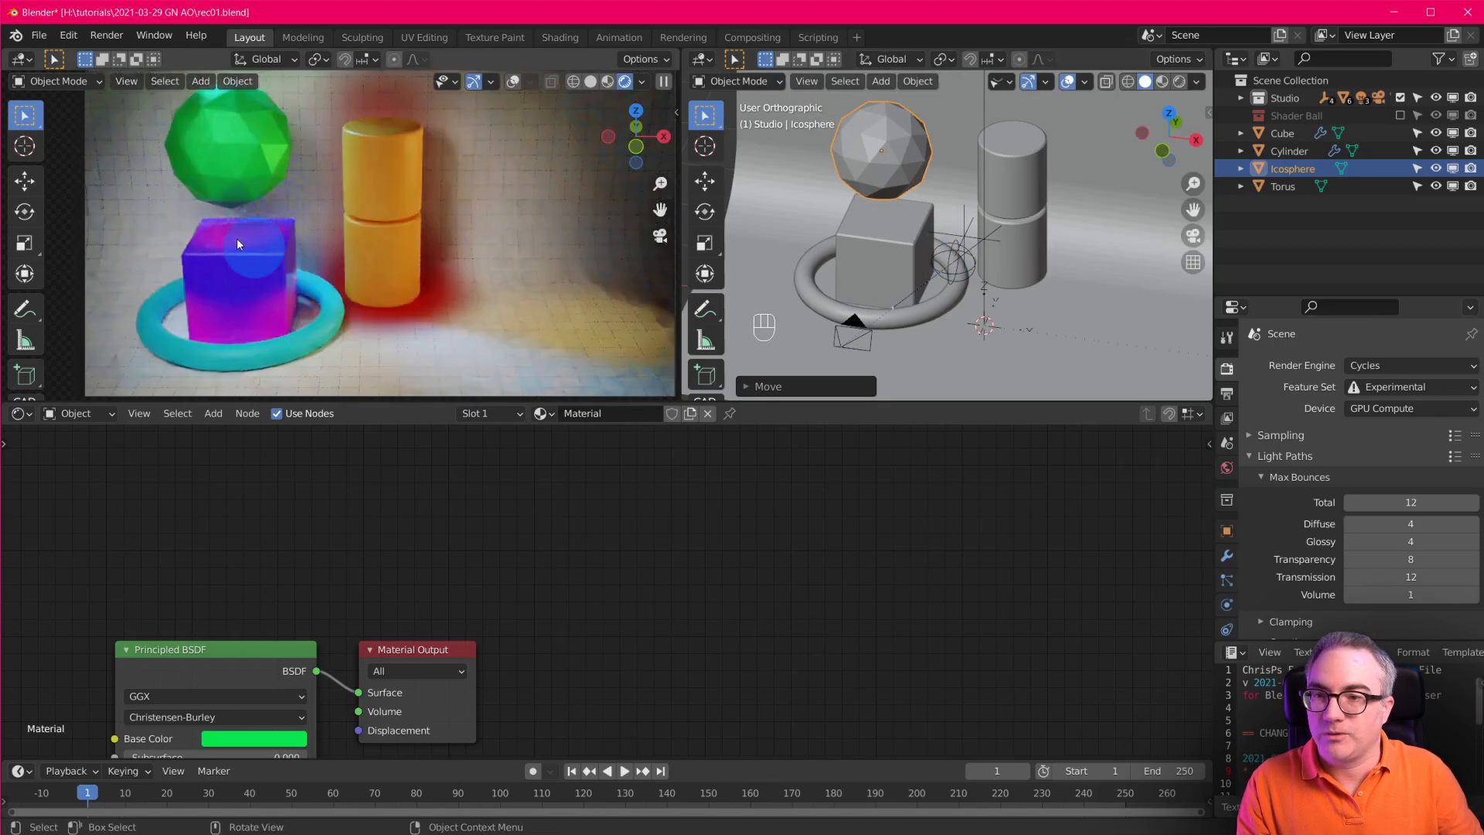
Select the cube and show its AO geometry node tree around the Attribute Proximity and Attribute Color Ramp nodes.
click(902, 267)
scroll(768, 563, down, 2)
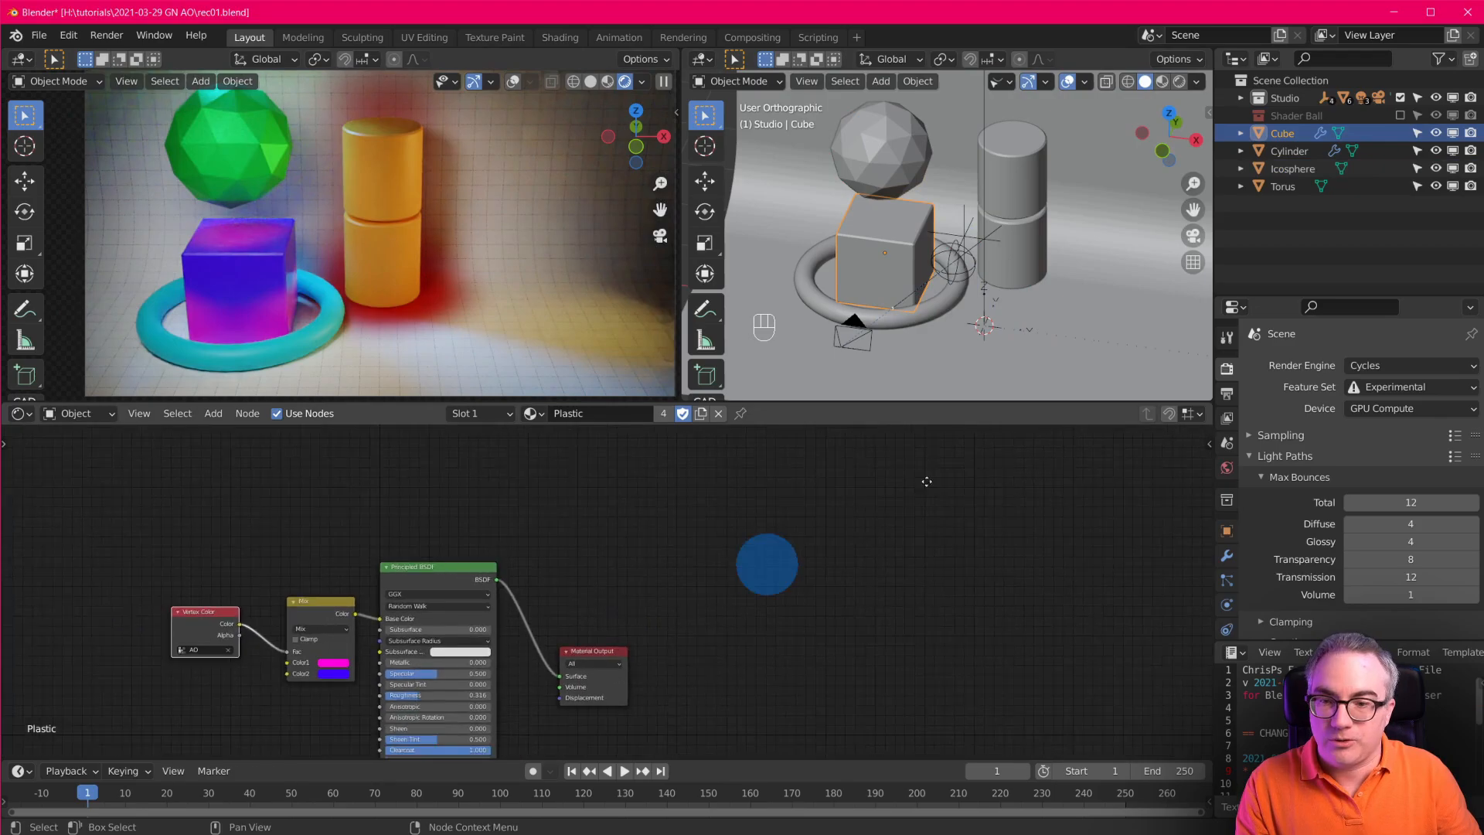
click(20, 414)
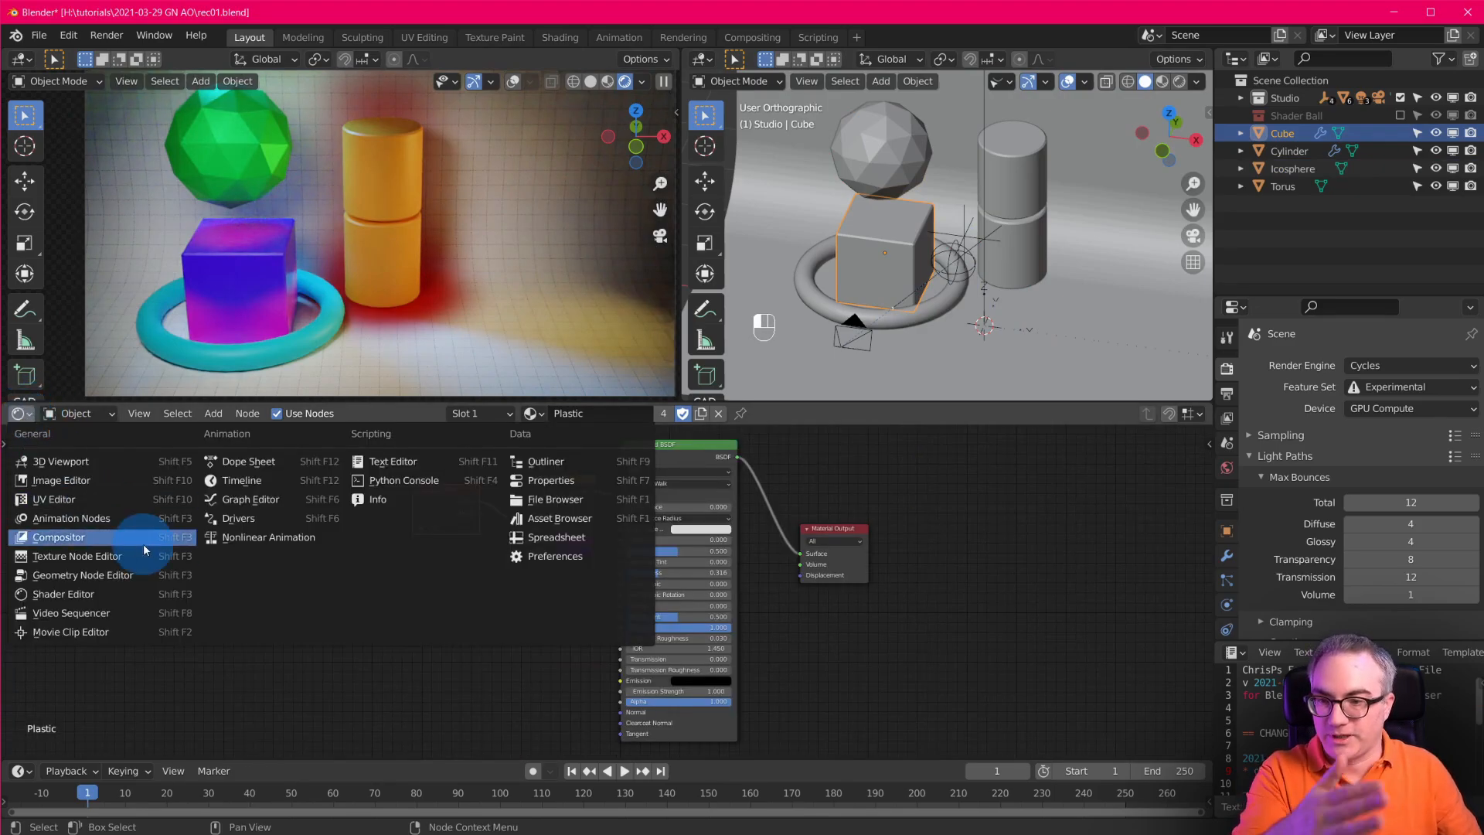
click(83, 574)
scroll(716, 599, up, 4)
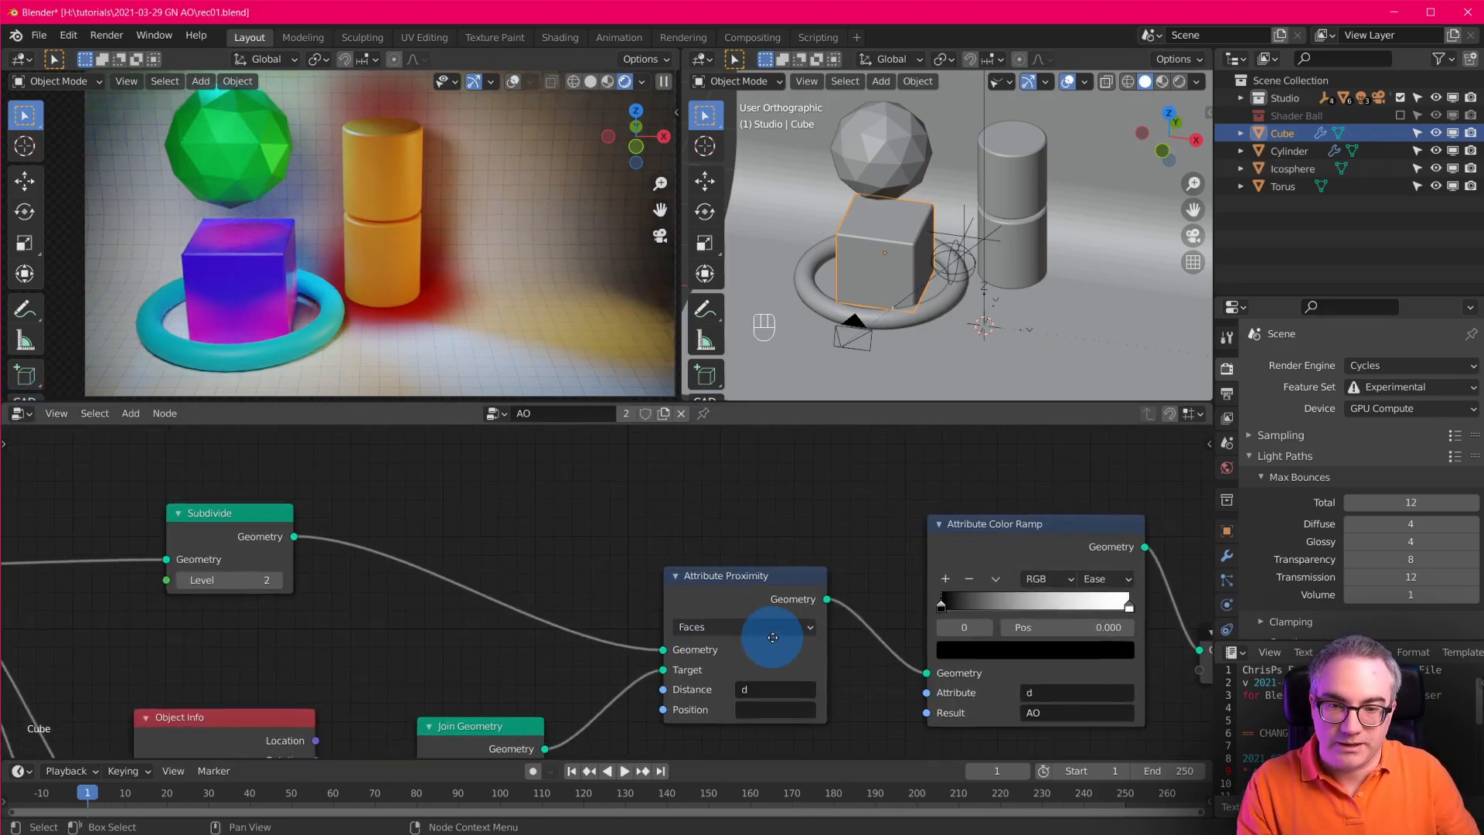
middle_drag(641, 595, 436, 520)
scroll(595, 623, down, 1)
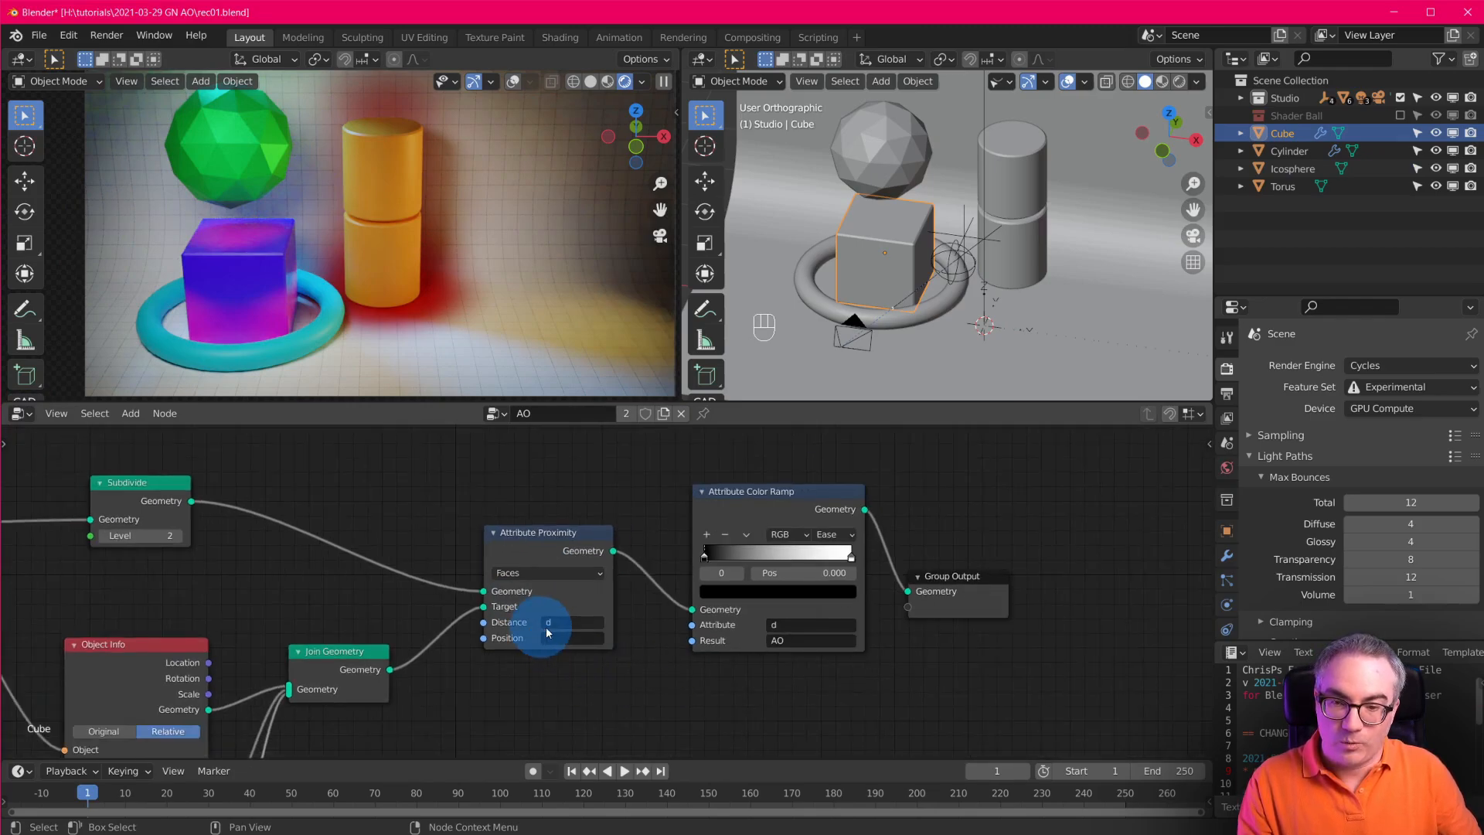
scroll(566, 624, up, 1)
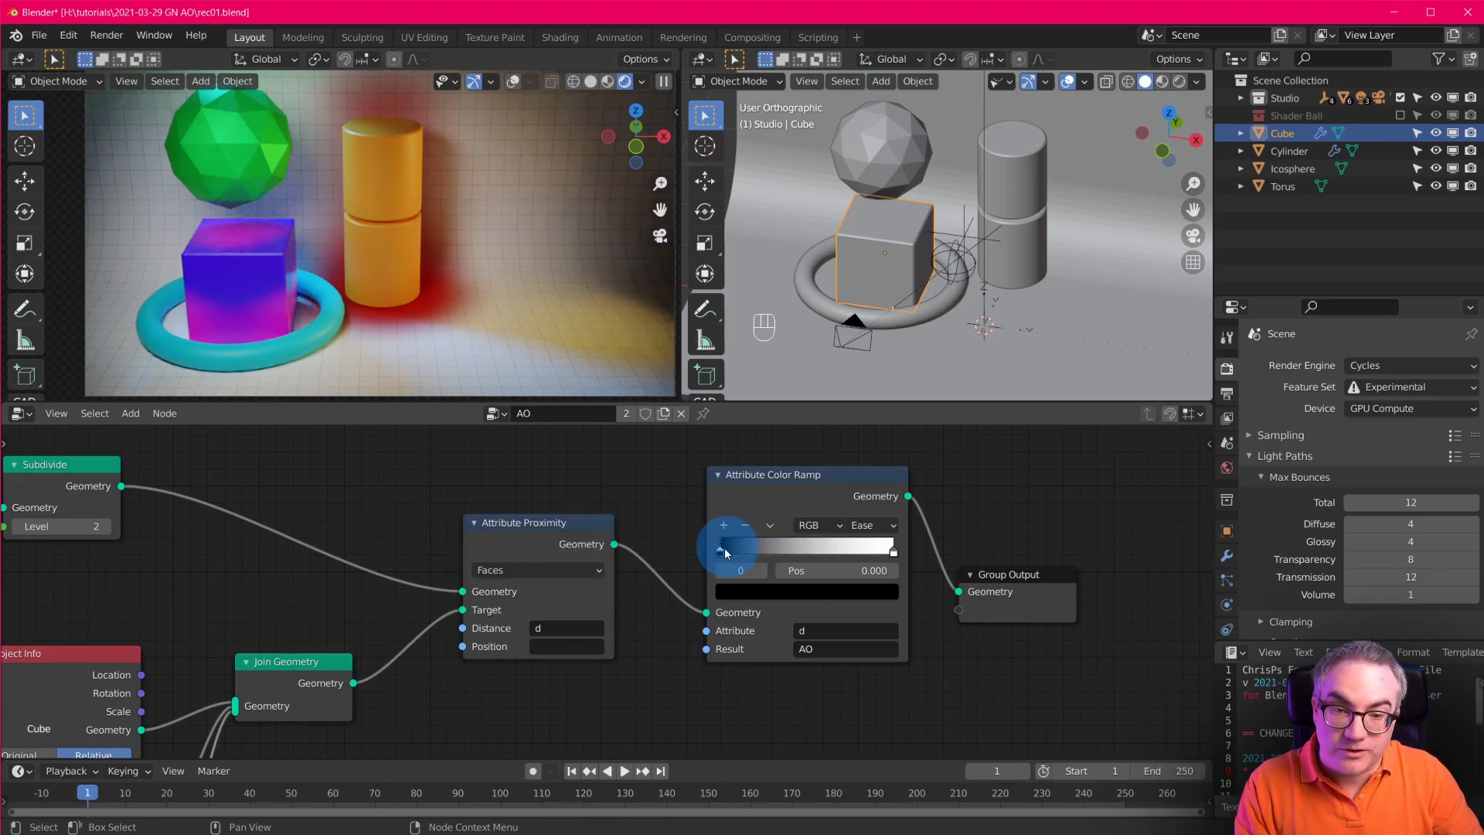
drag(750, 554, 690, 563)
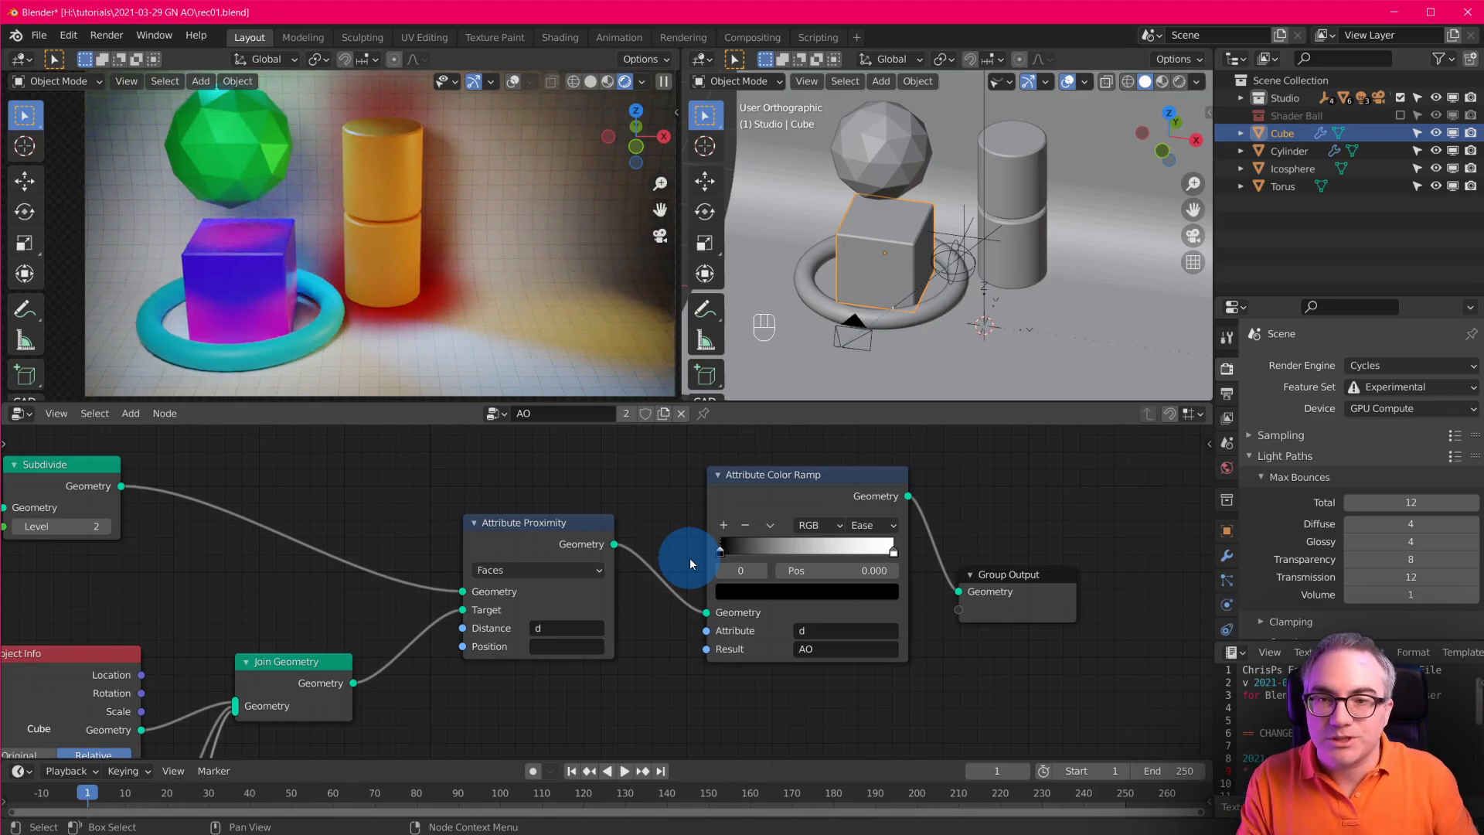
Change the scene's render engine to Eevee and look over the cube's AO node tree.
click(1397, 369)
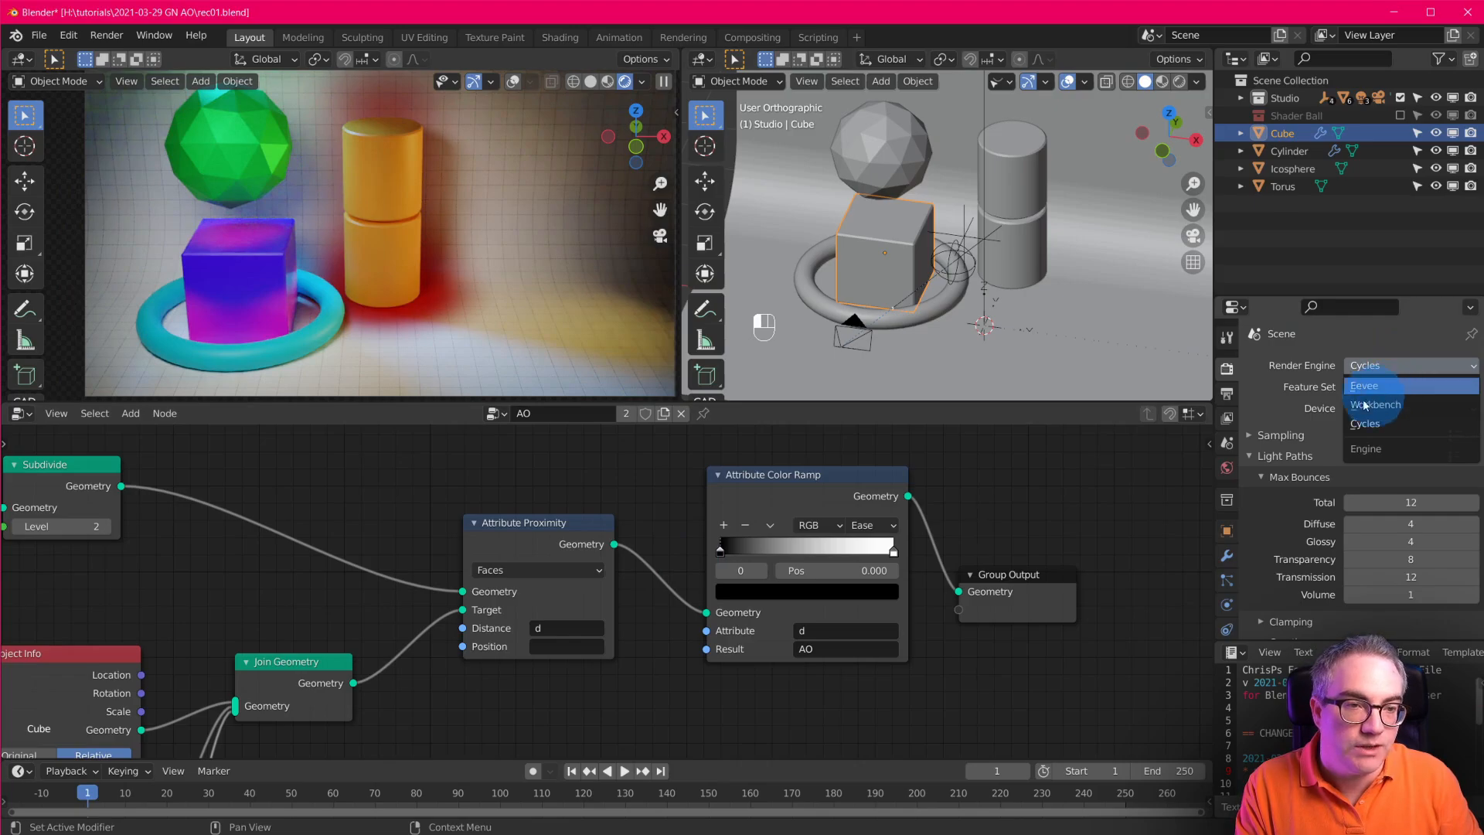
click(1391, 387)
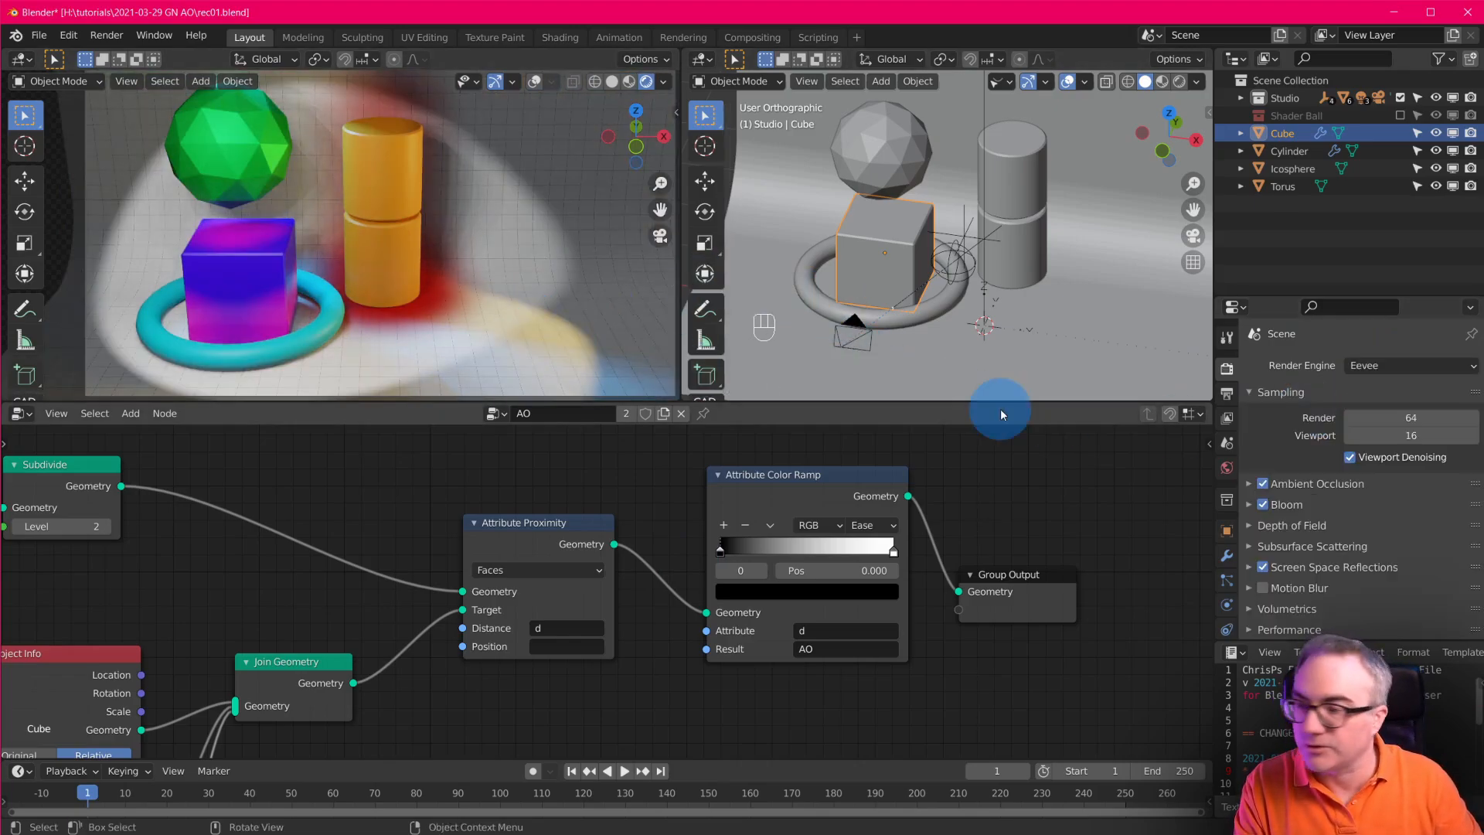
scroll(966, 560, down, 2)
middle_drag(935, 600, 1027, 565)
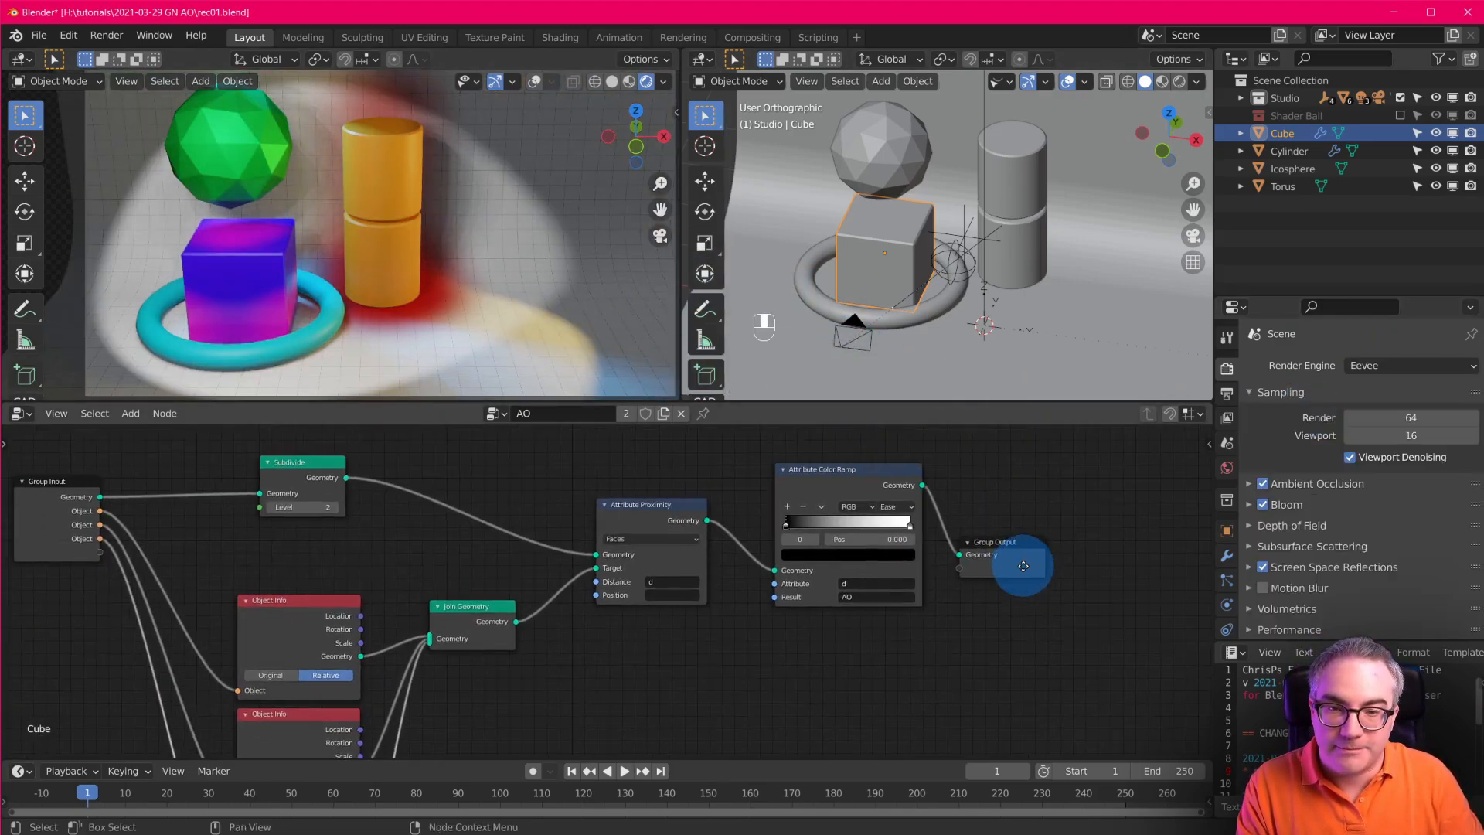
scroll(979, 599, down, 1)
scroll(975, 610, up, 2)
middle_drag(975, 612, 980, 662)
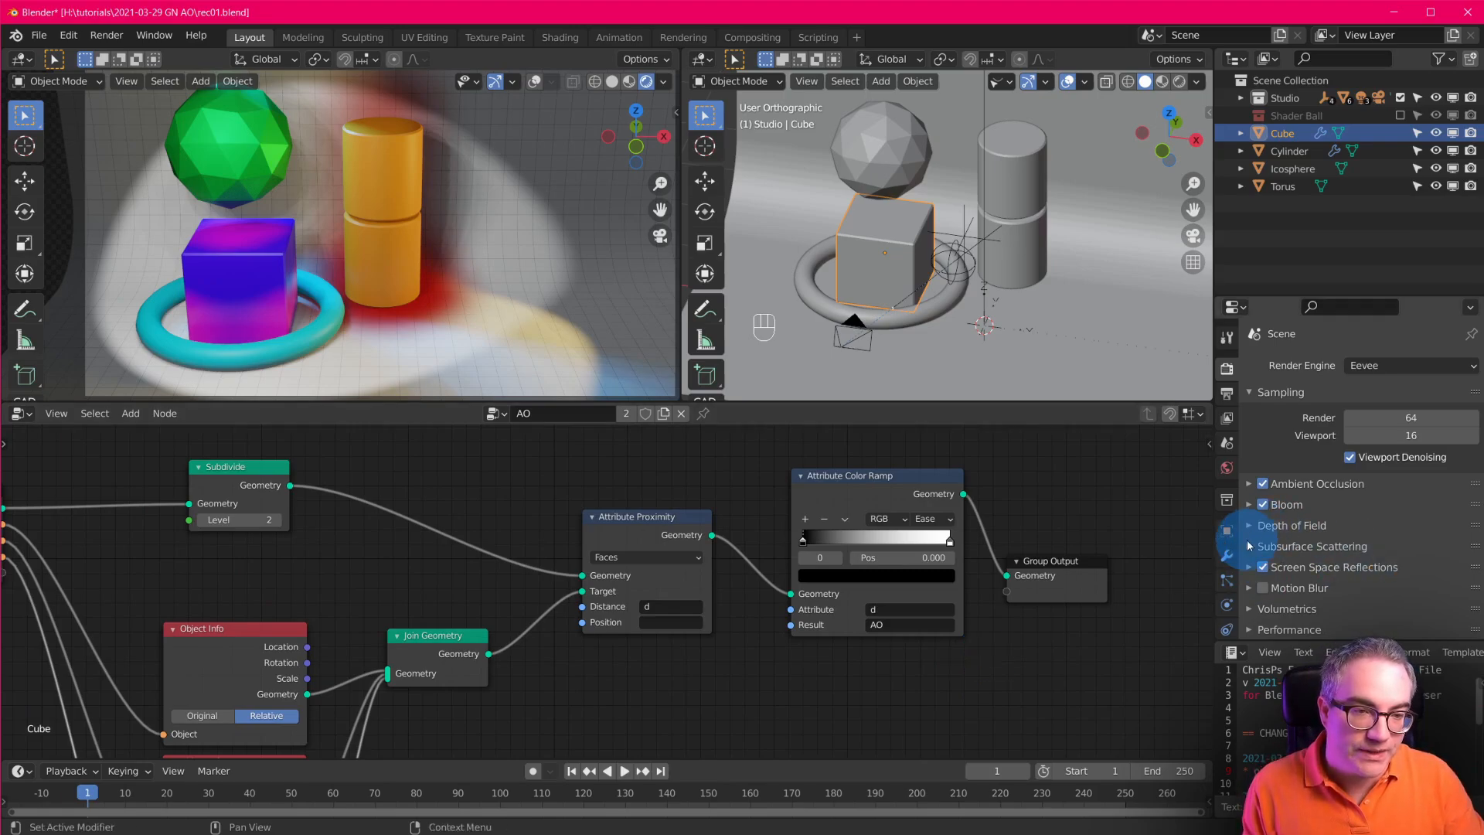
Add a second Geometry Nodes modifier to the Seamless backdrop below its AO modifier, and expand the AO modifier's settings.
click(1225, 555)
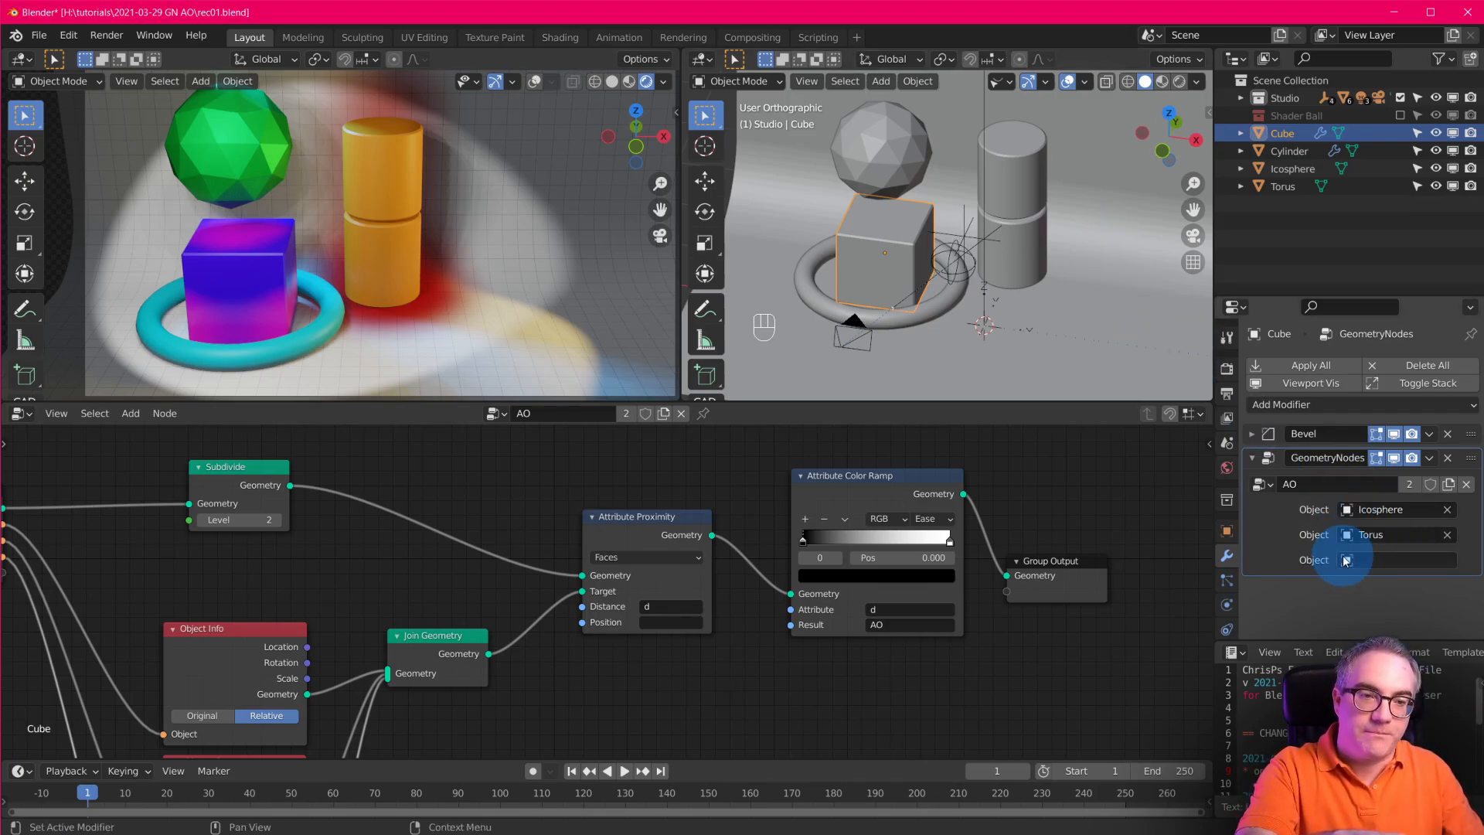
click(1142, 265)
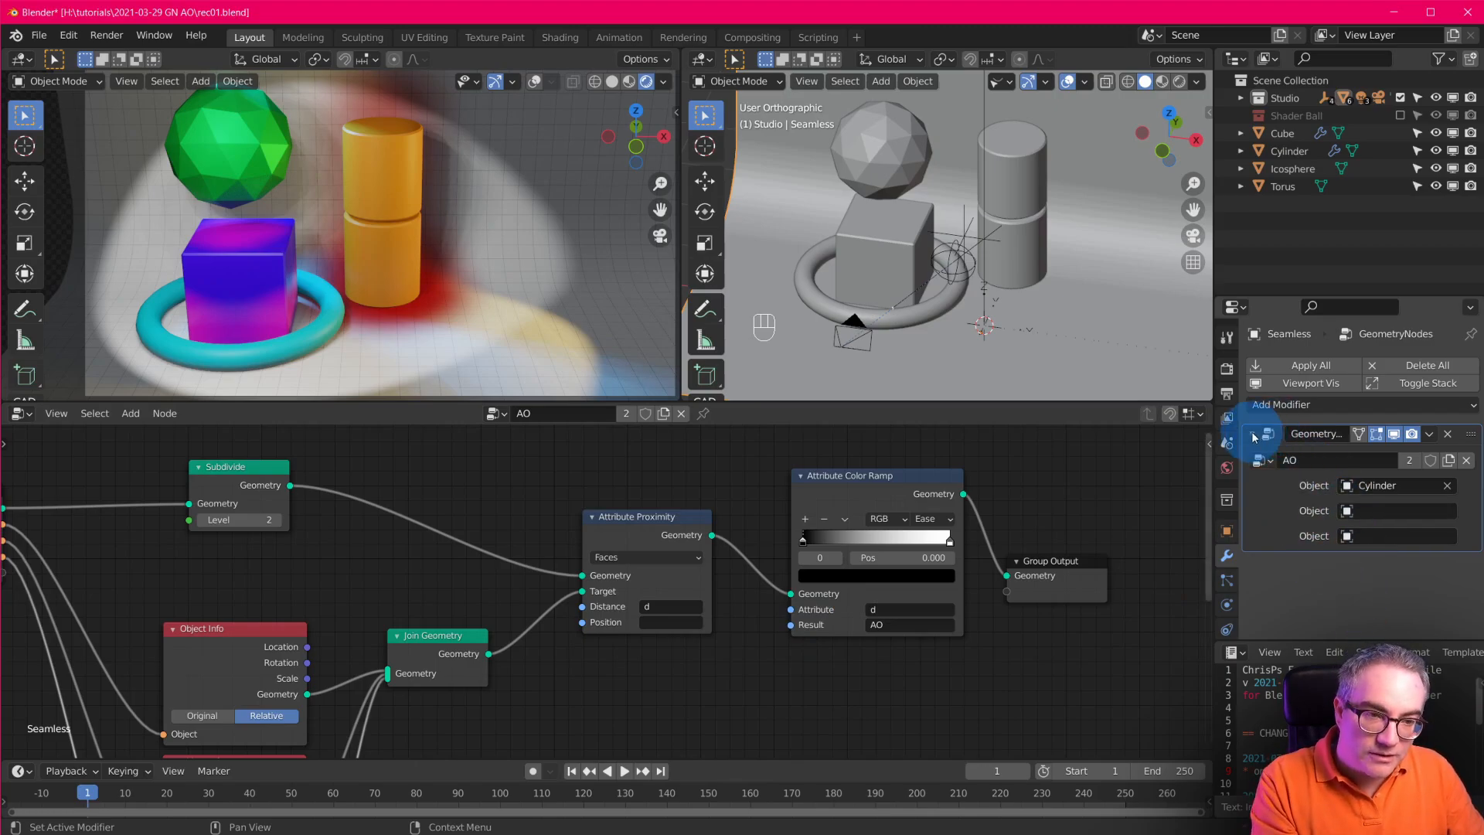
click(1320, 405)
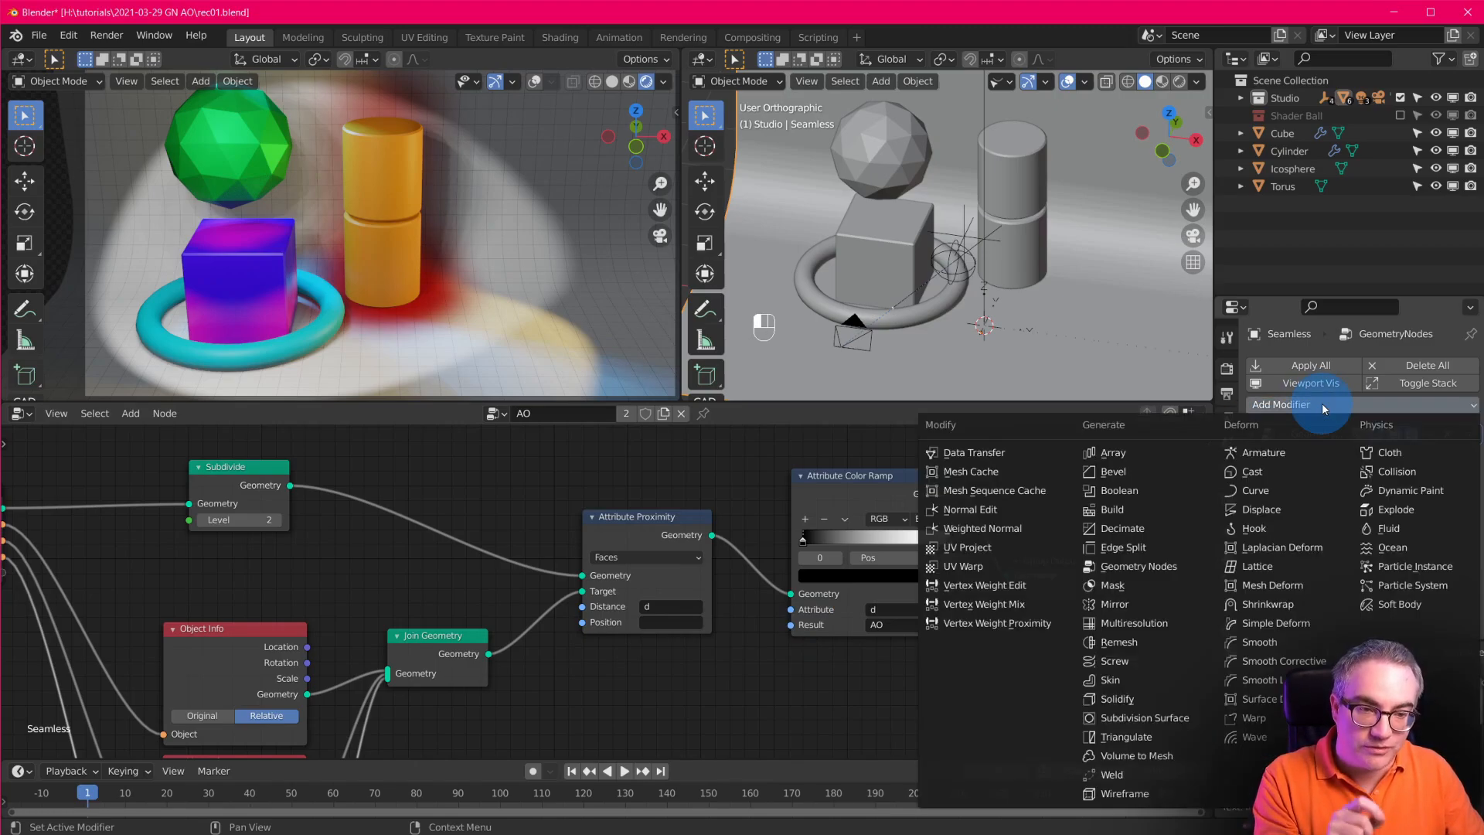
click(1132, 566)
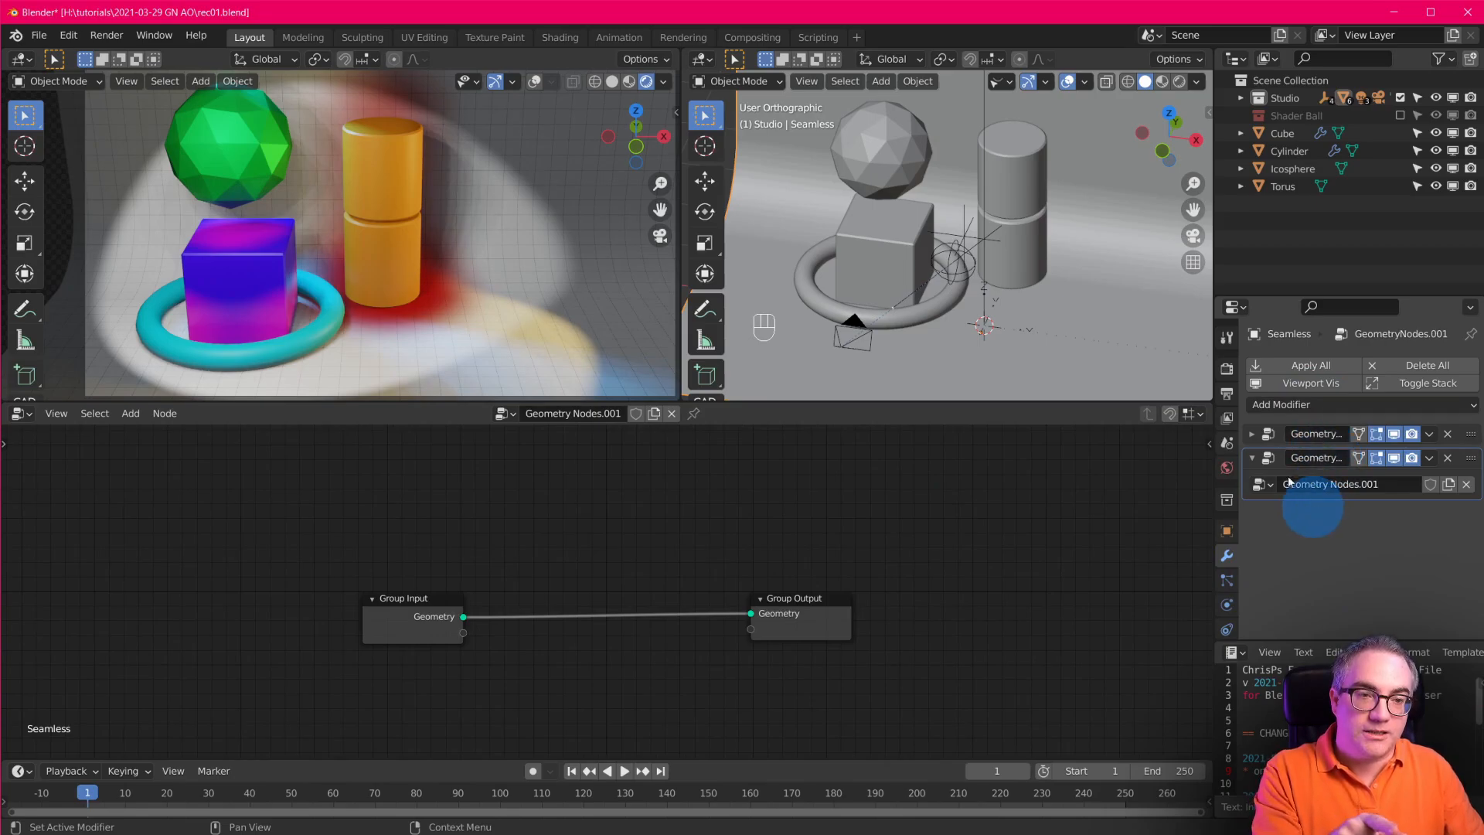
click(1252, 433)
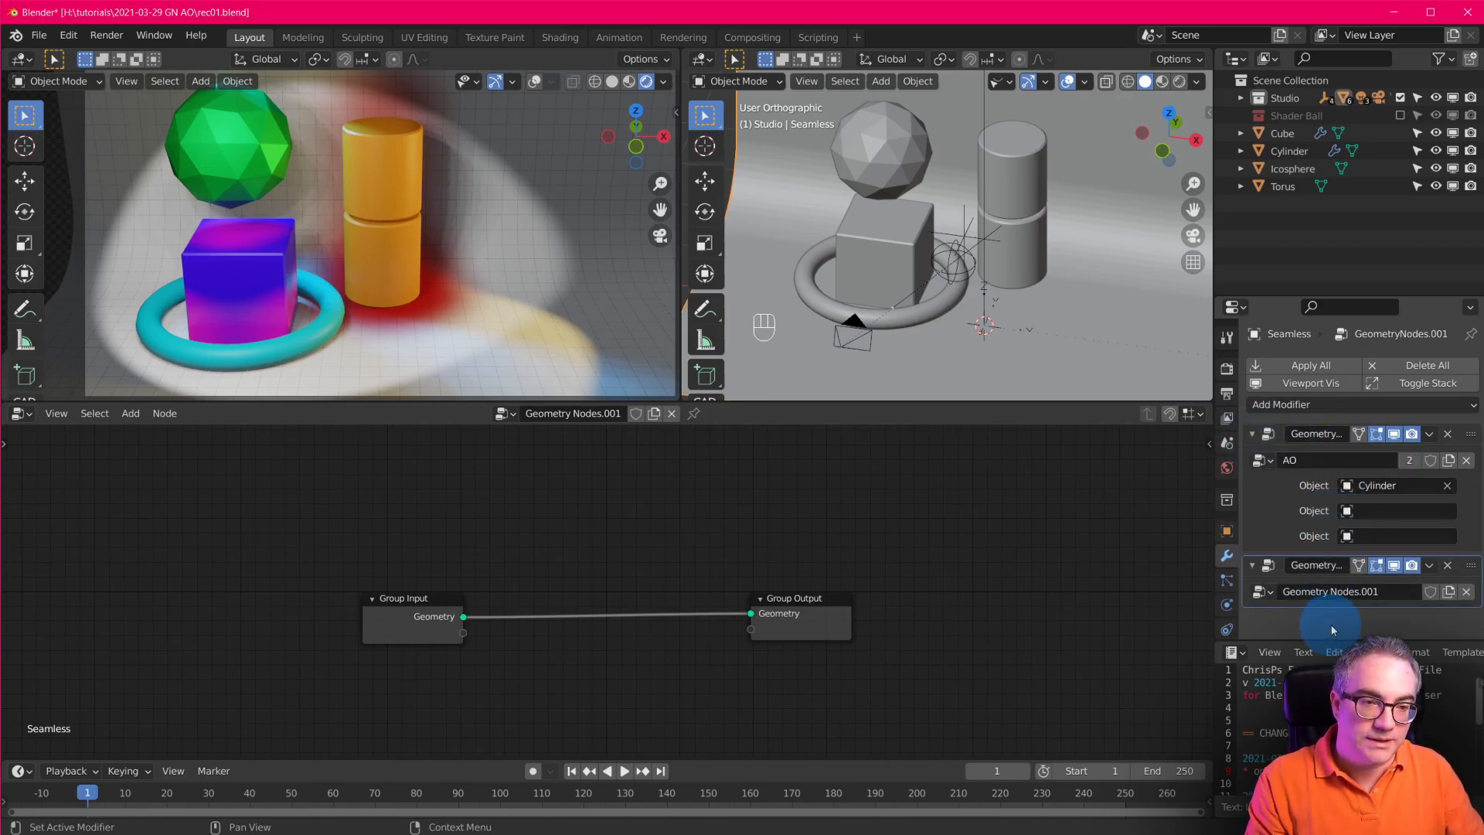
scroll(619, 632, up, 2)
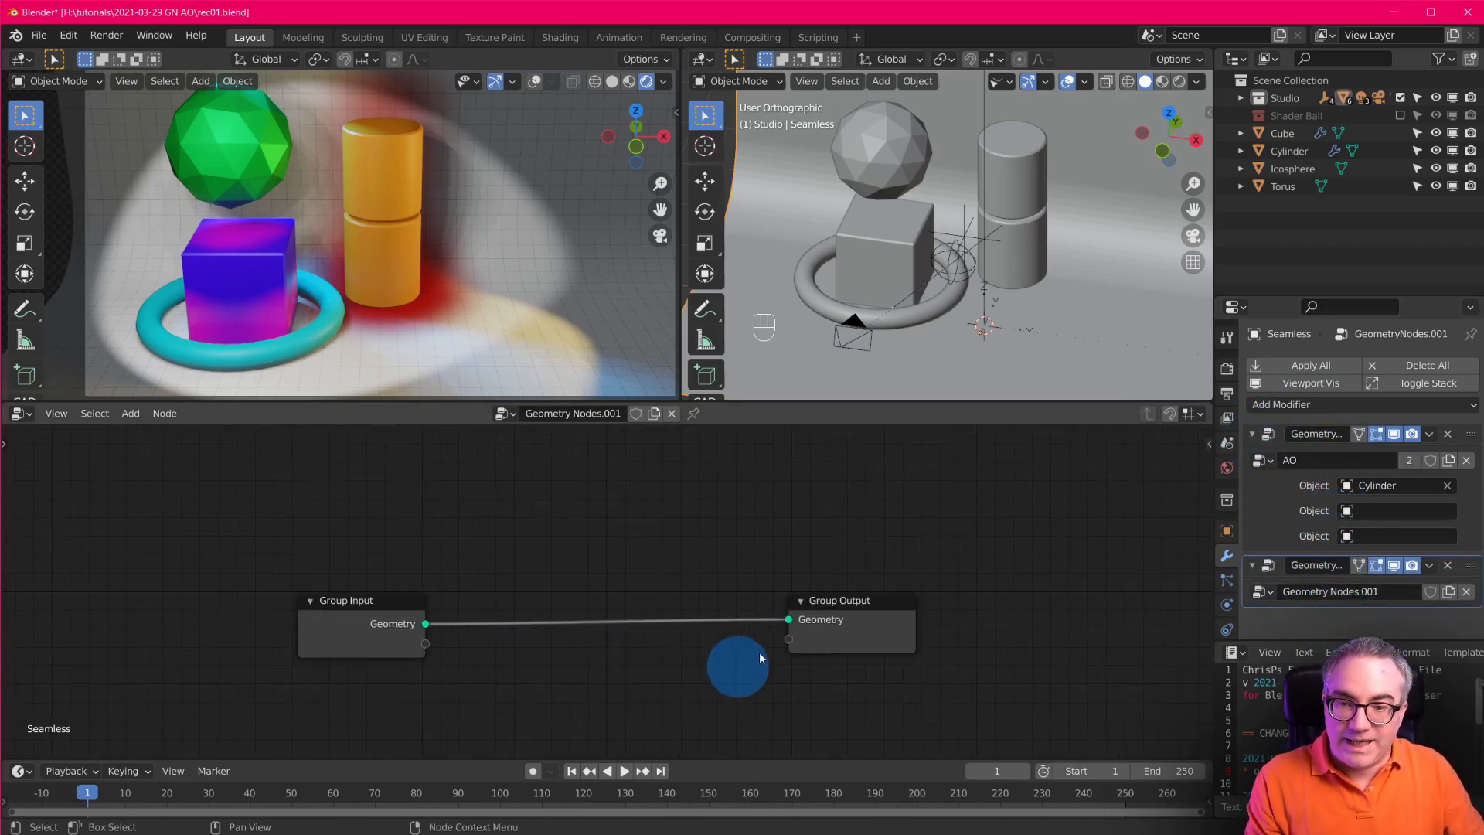
right_click(1352, 612)
click(1061, 558)
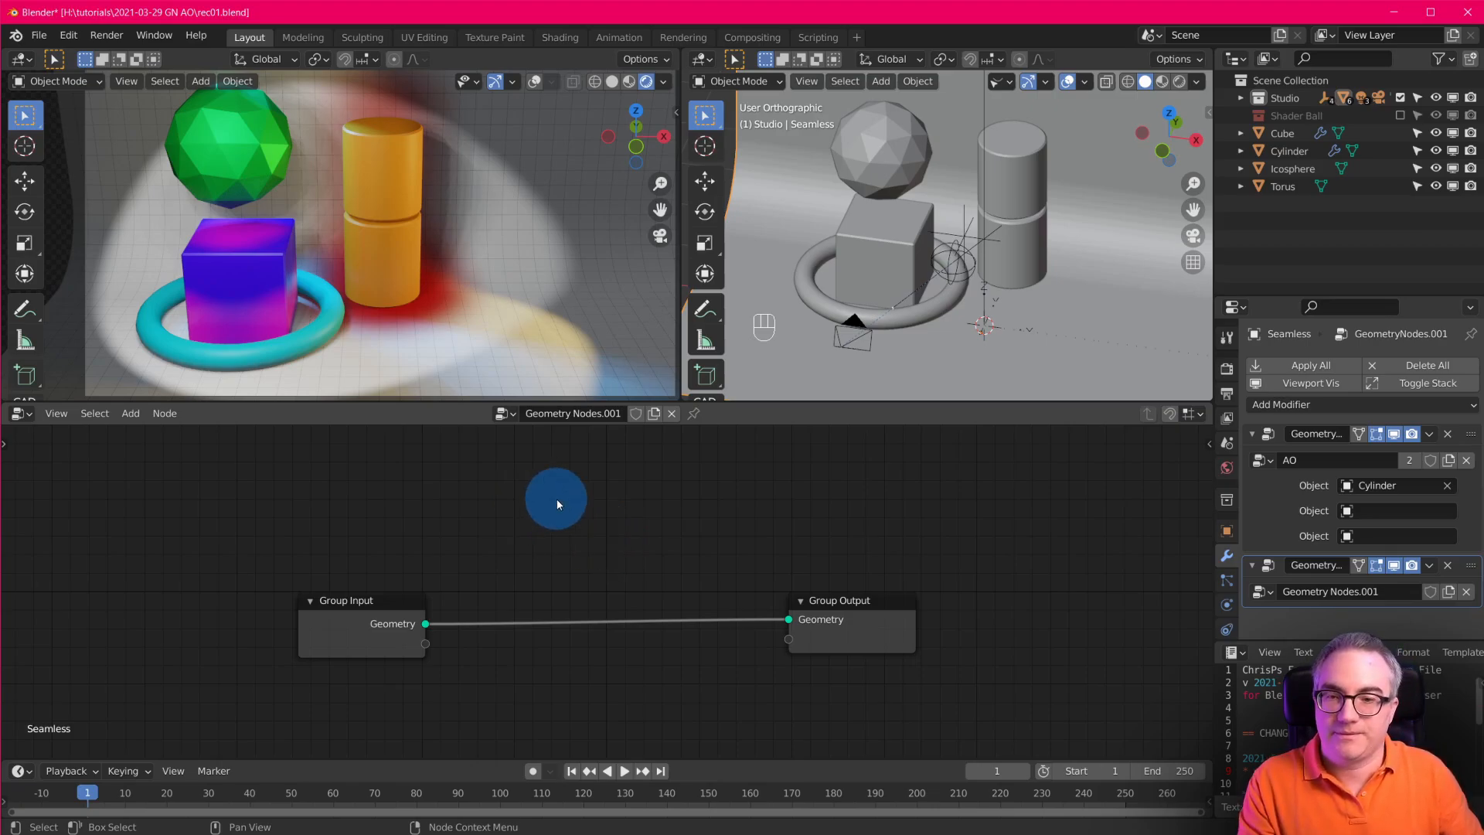
Spread the Group Input and Group Output nodes apart in the backdrop's new node tree.
scroll(605, 537, up, 2)
drag(310, 627, 125, 599)
drag(958, 596, 1116, 575)
key(shift+a)
mouse_move(554, 512)
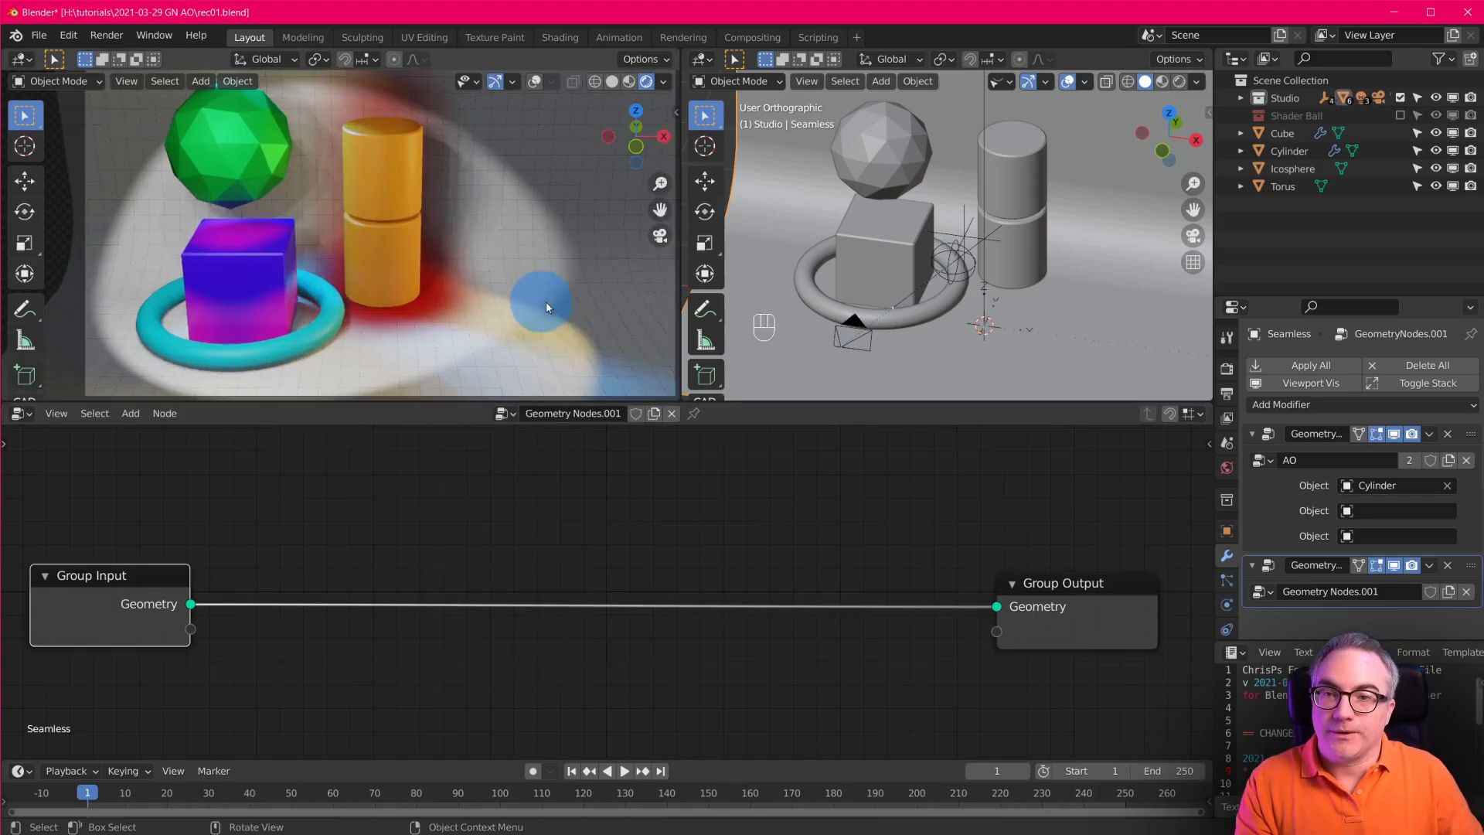
shift+middle_drag(546, 302, 515, 309)
scroll(515, 309, down, 2)
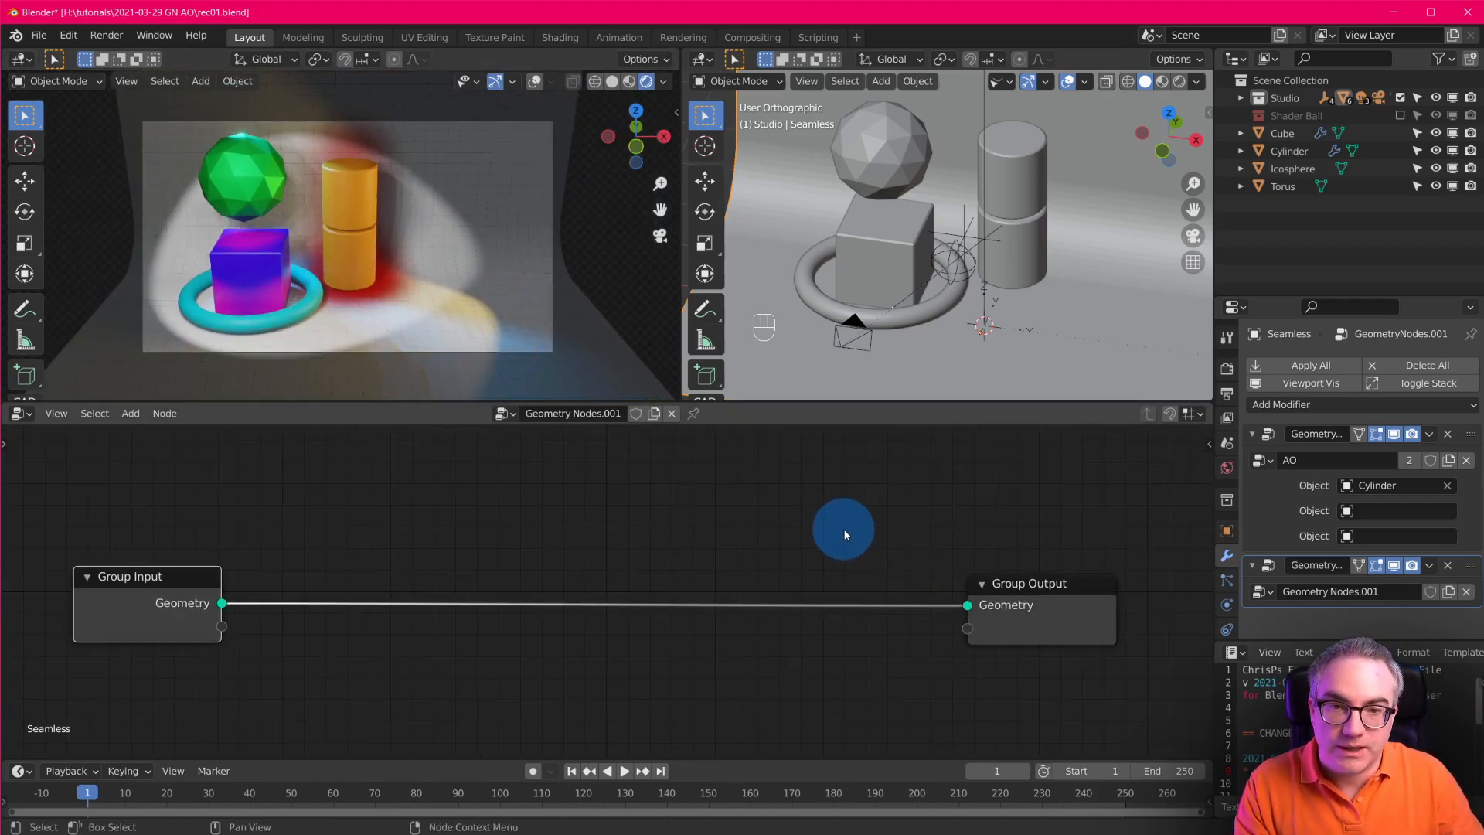
Insert an Attribute Vector Math node on the link between Group Input and Group Output.
key(shift+a)
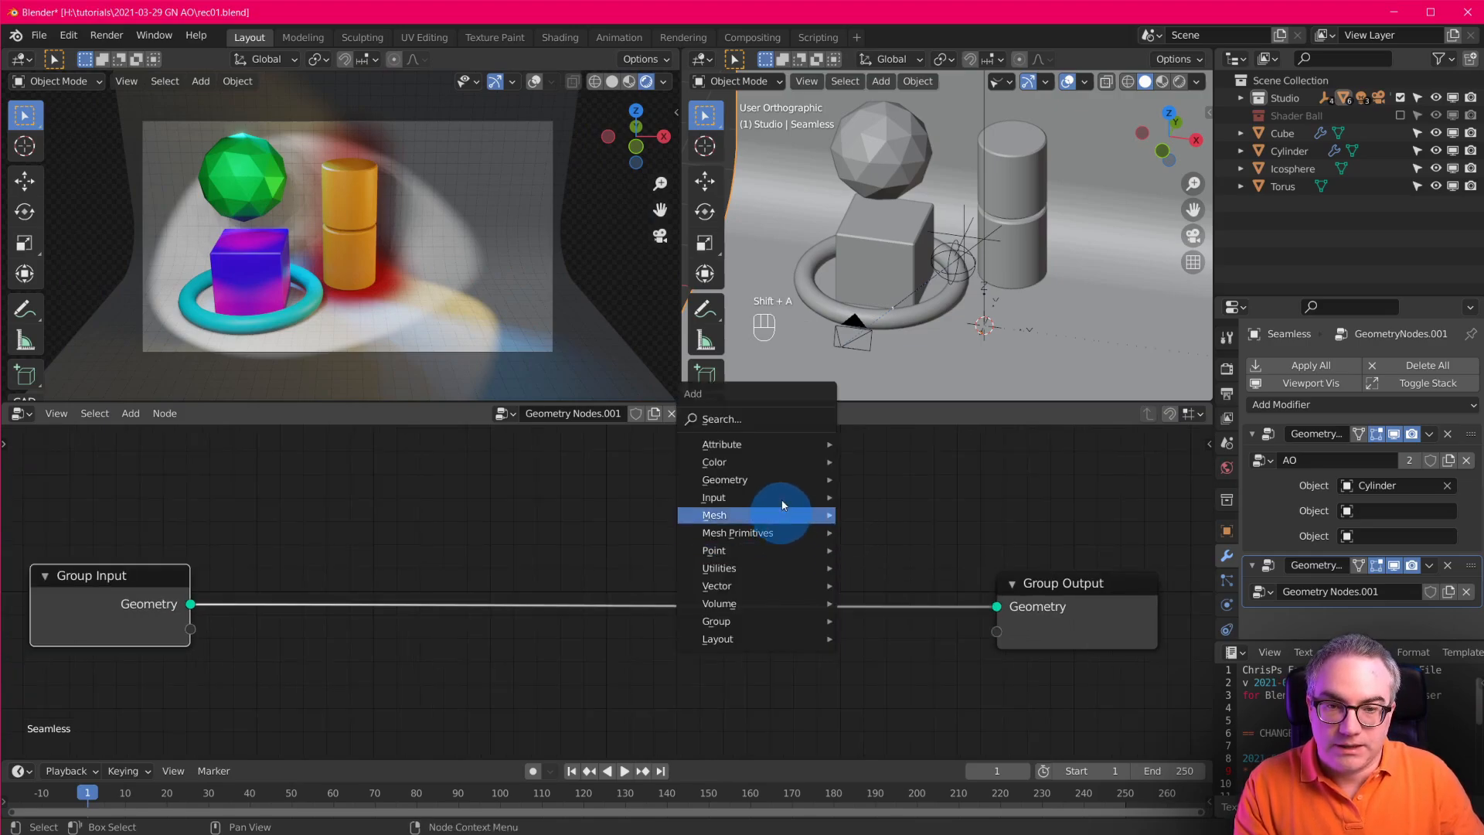
mouse_move(777, 444)
click(919, 708)
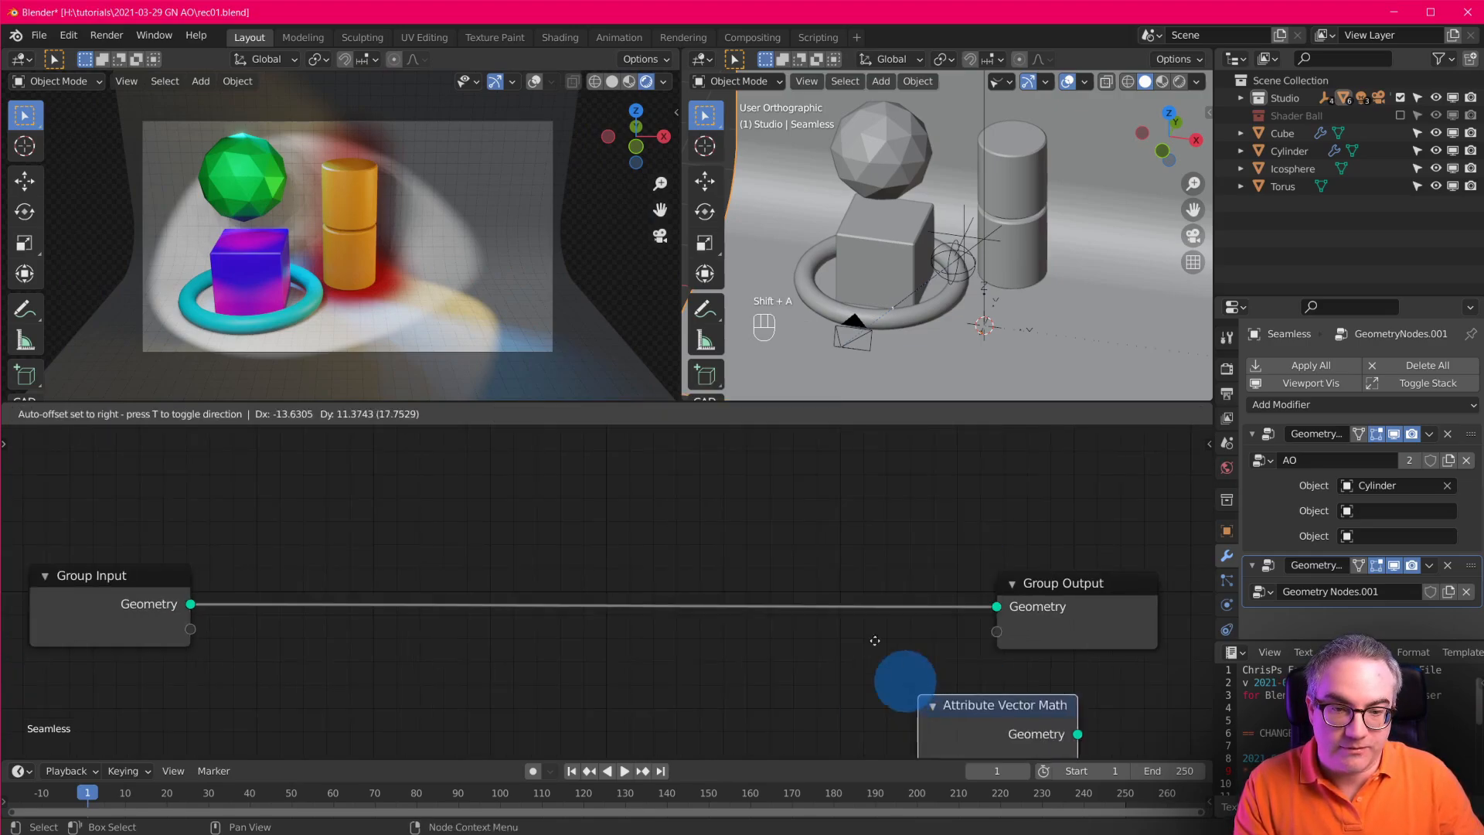
click(887, 533)
drag(857, 490, 897, 490)
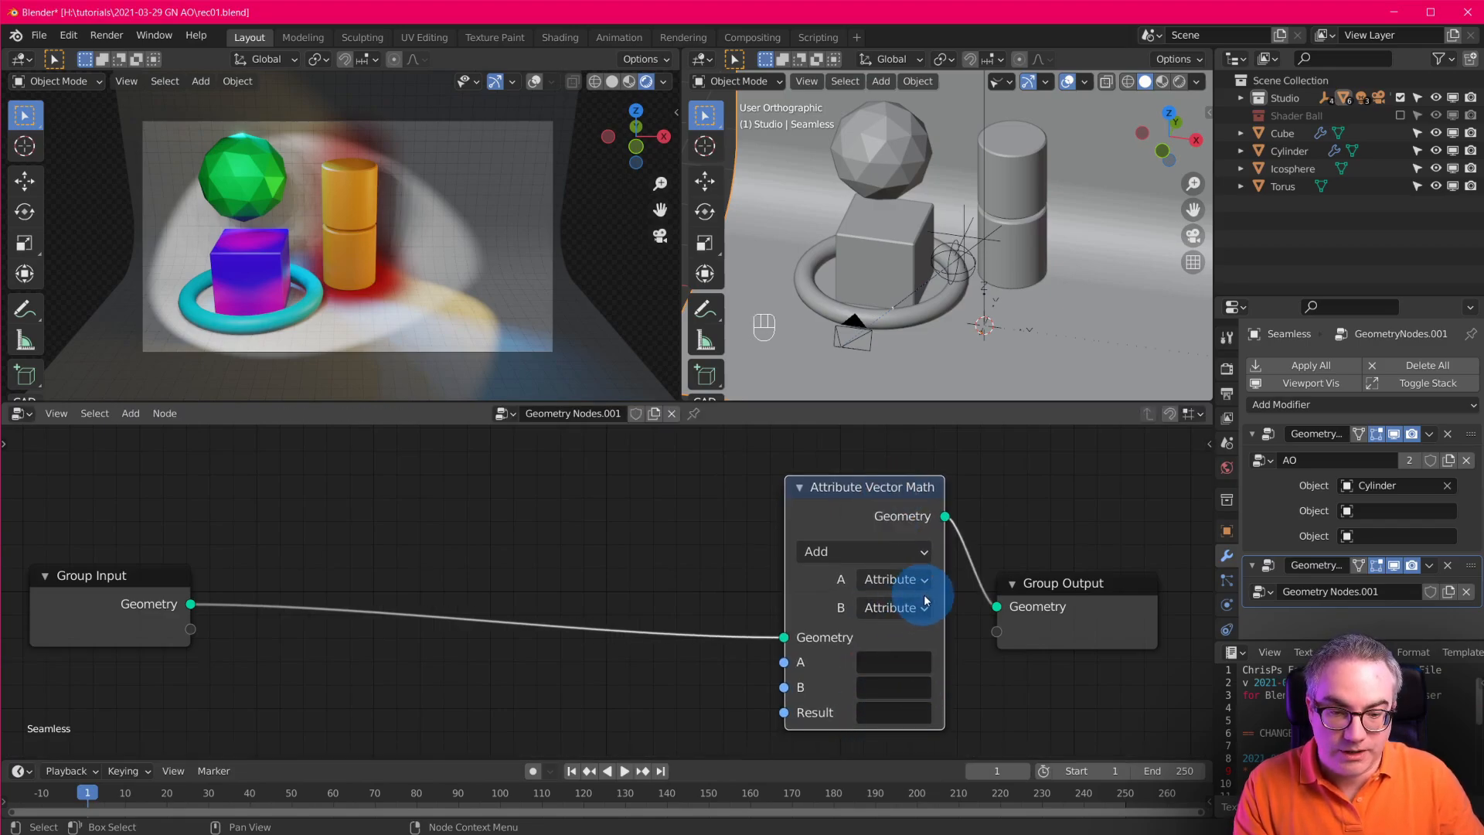
Set the Attribute Vector Math node to add position (A) and normal (B), and store the result in position.
click(889, 665)
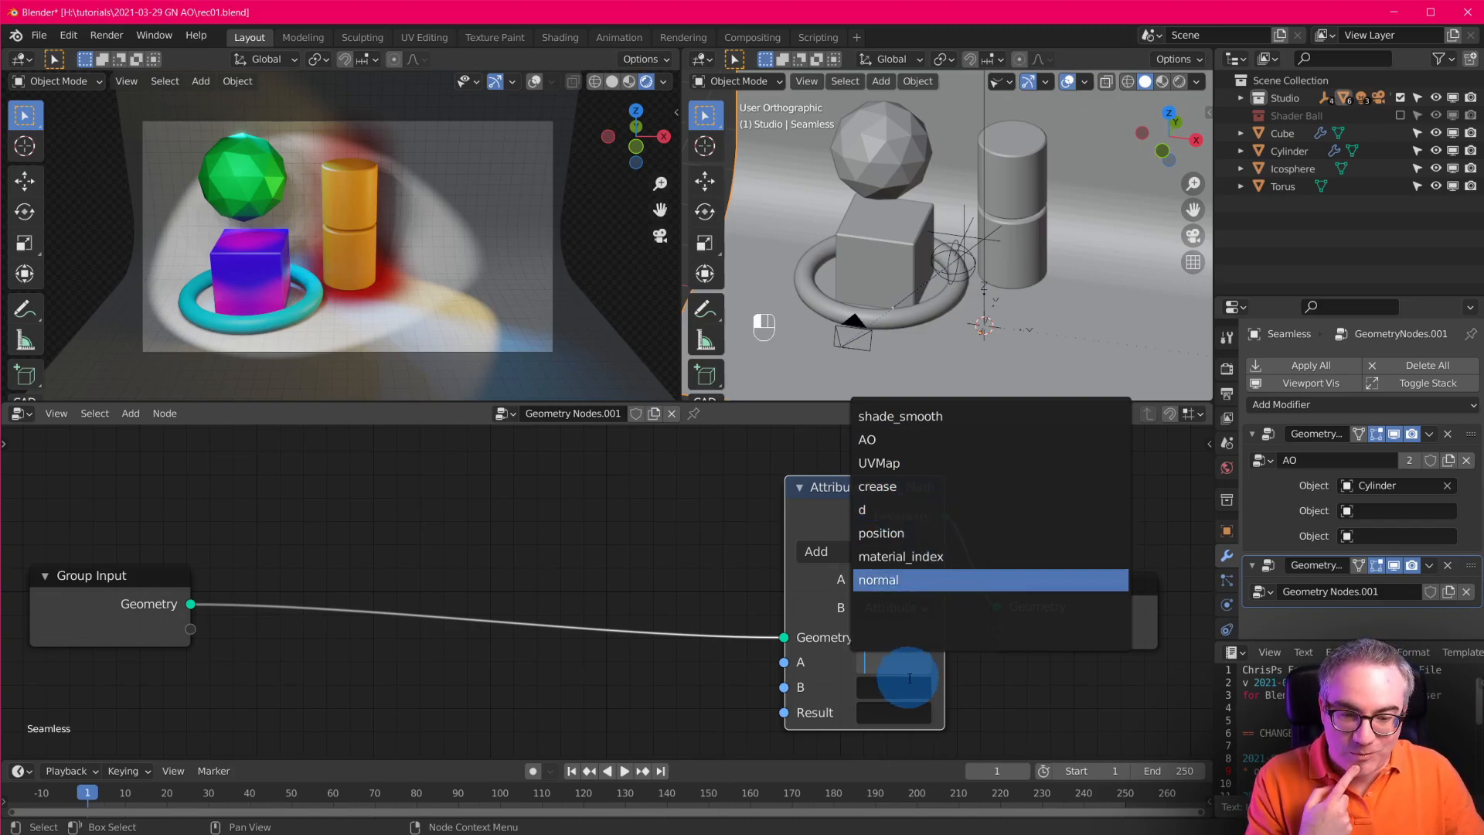
click(937, 533)
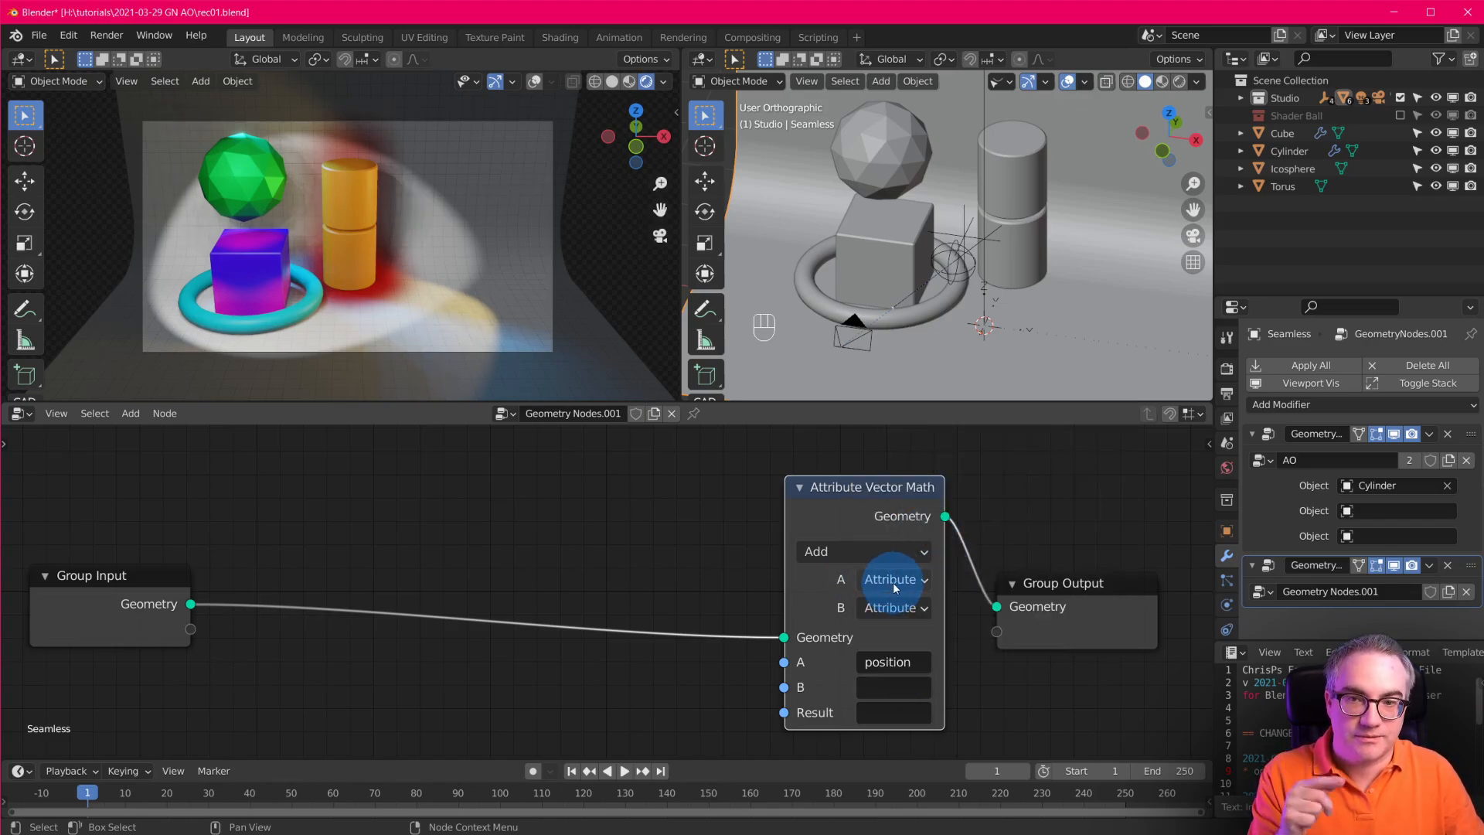
click(900, 687)
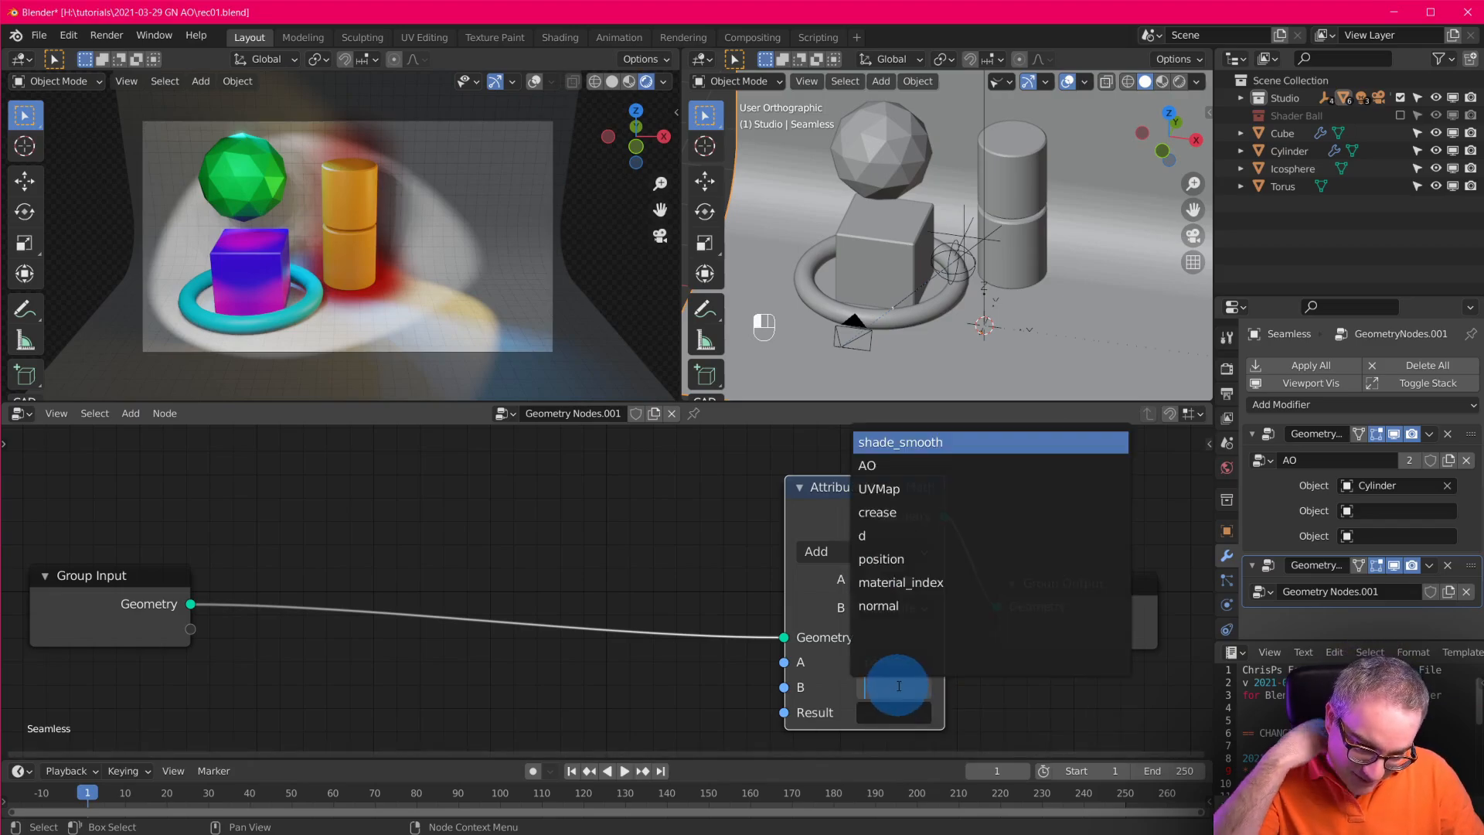
click(976, 606)
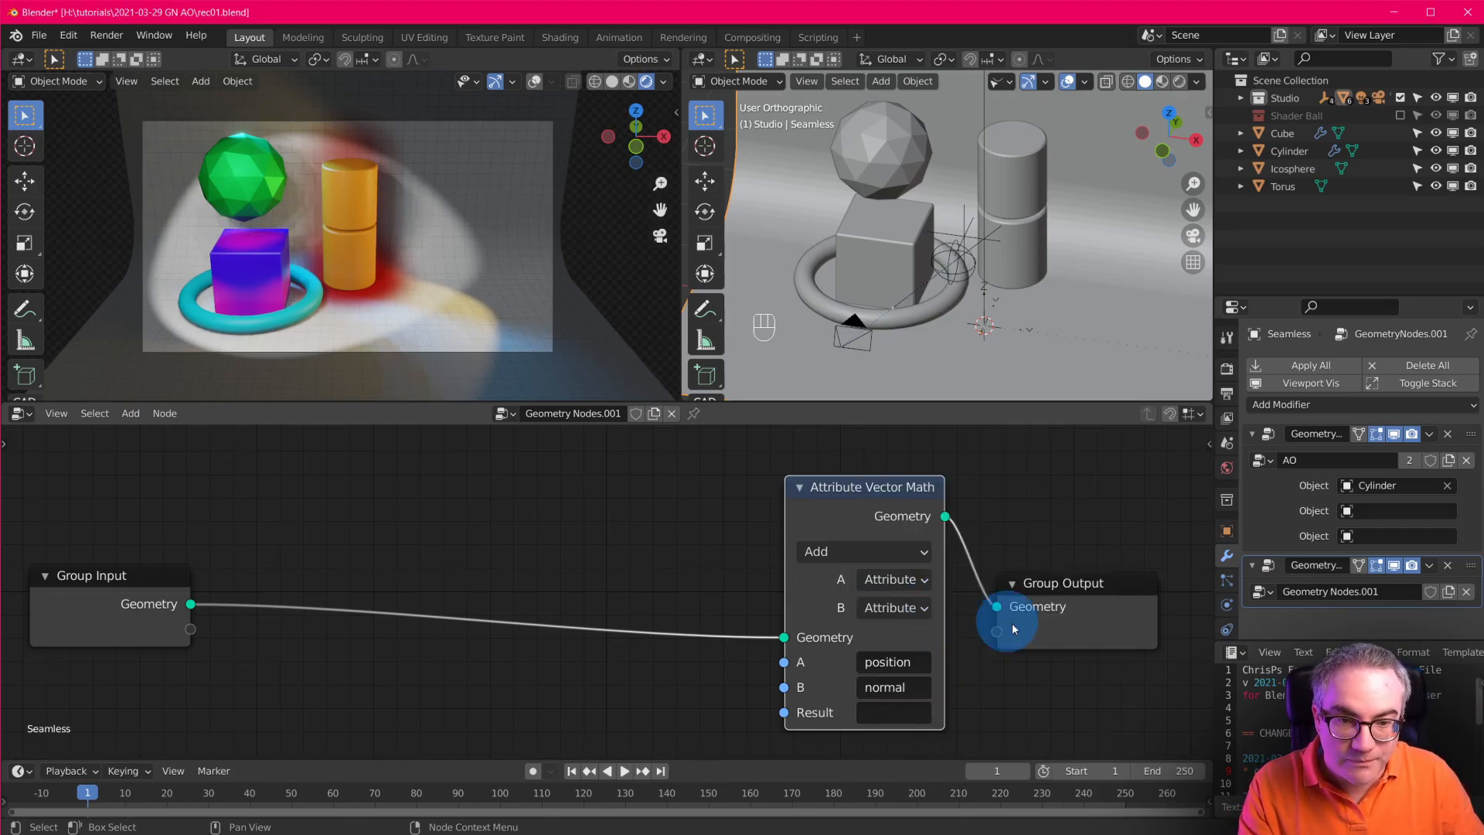
click(899, 711)
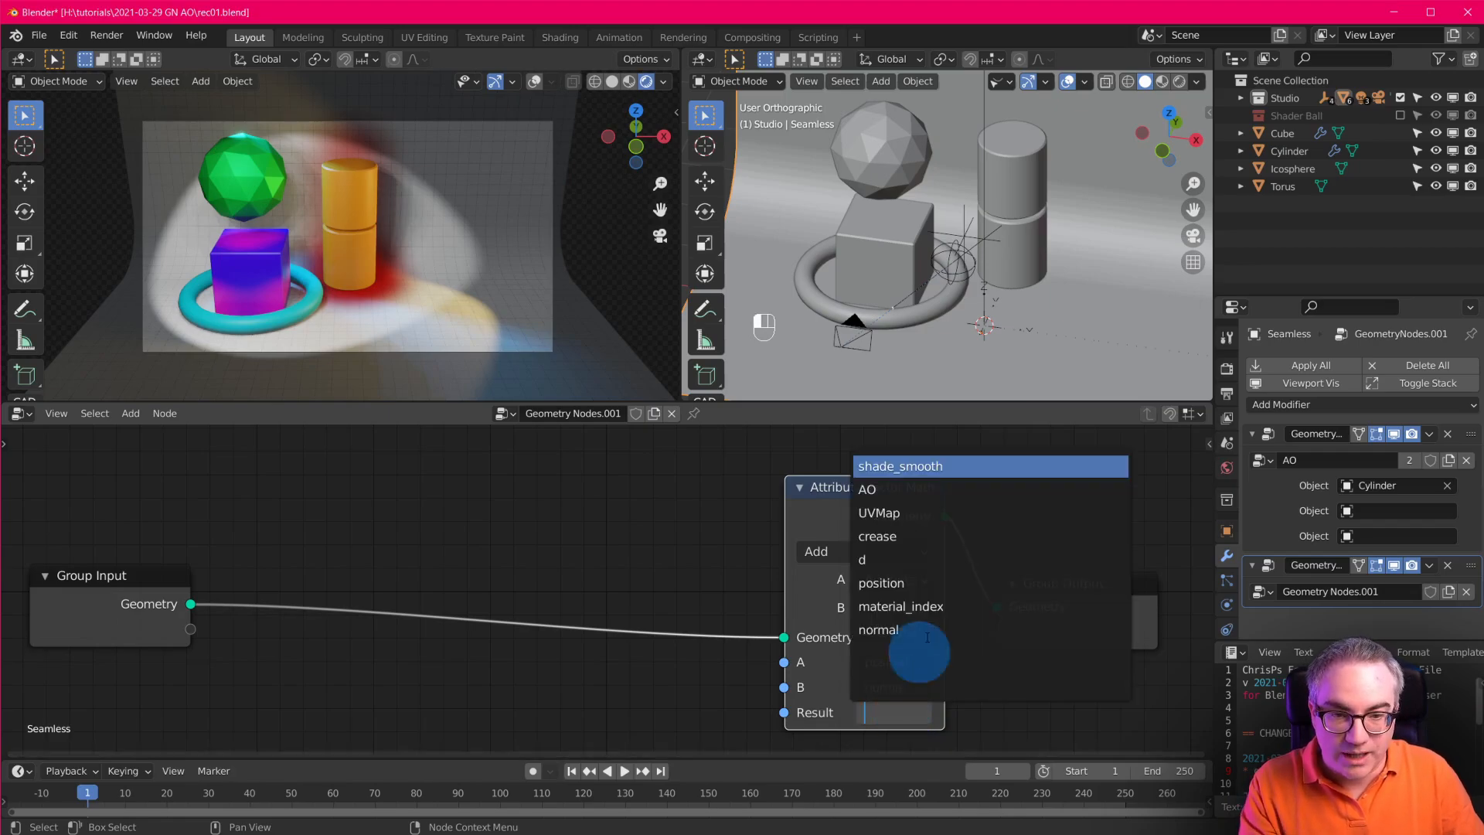
click(912, 583)
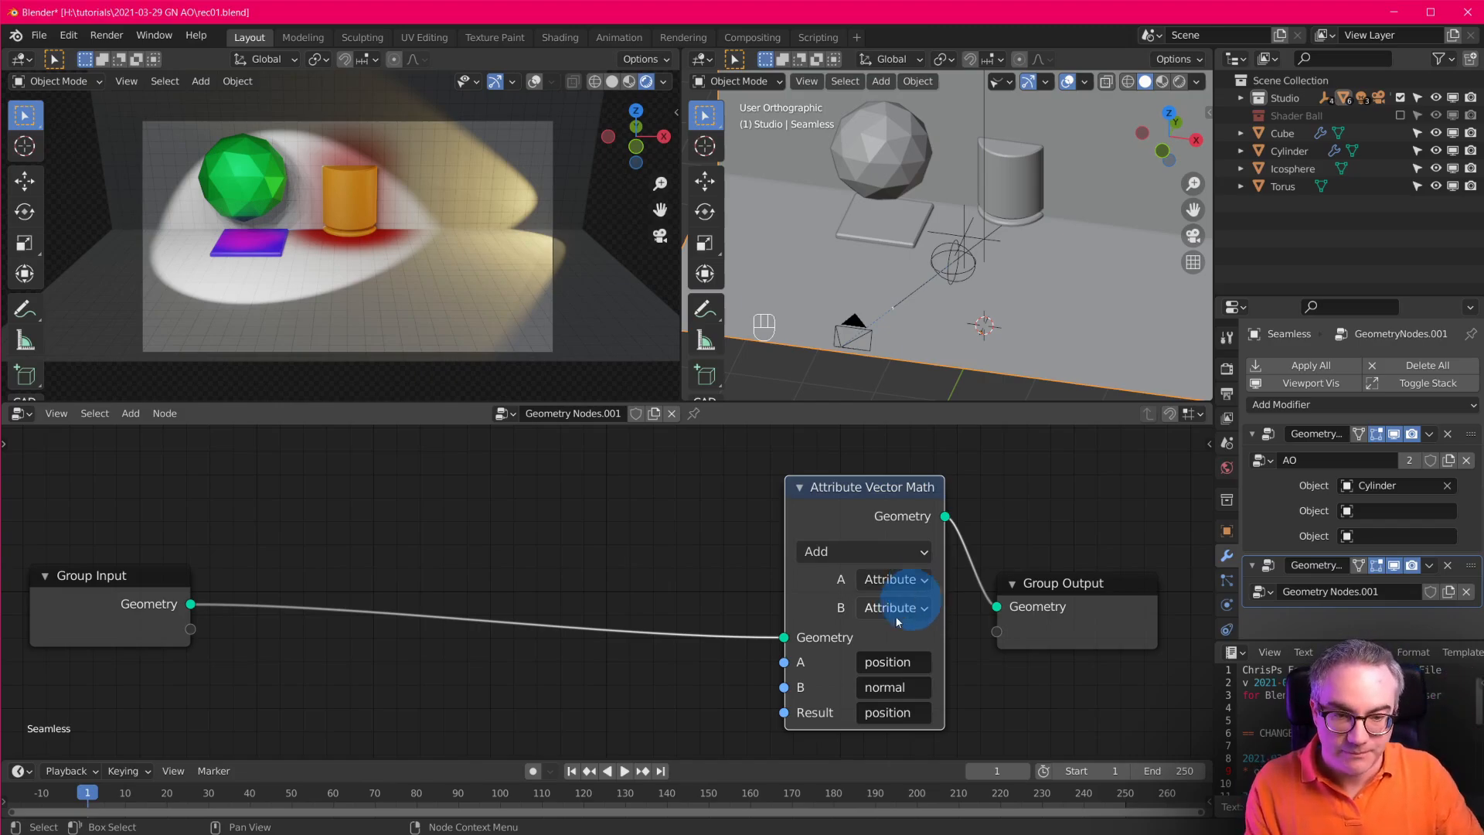
Set the Attribute Vector Math node's B attribute to the distance attribute d.
click(905, 690)
text(d)
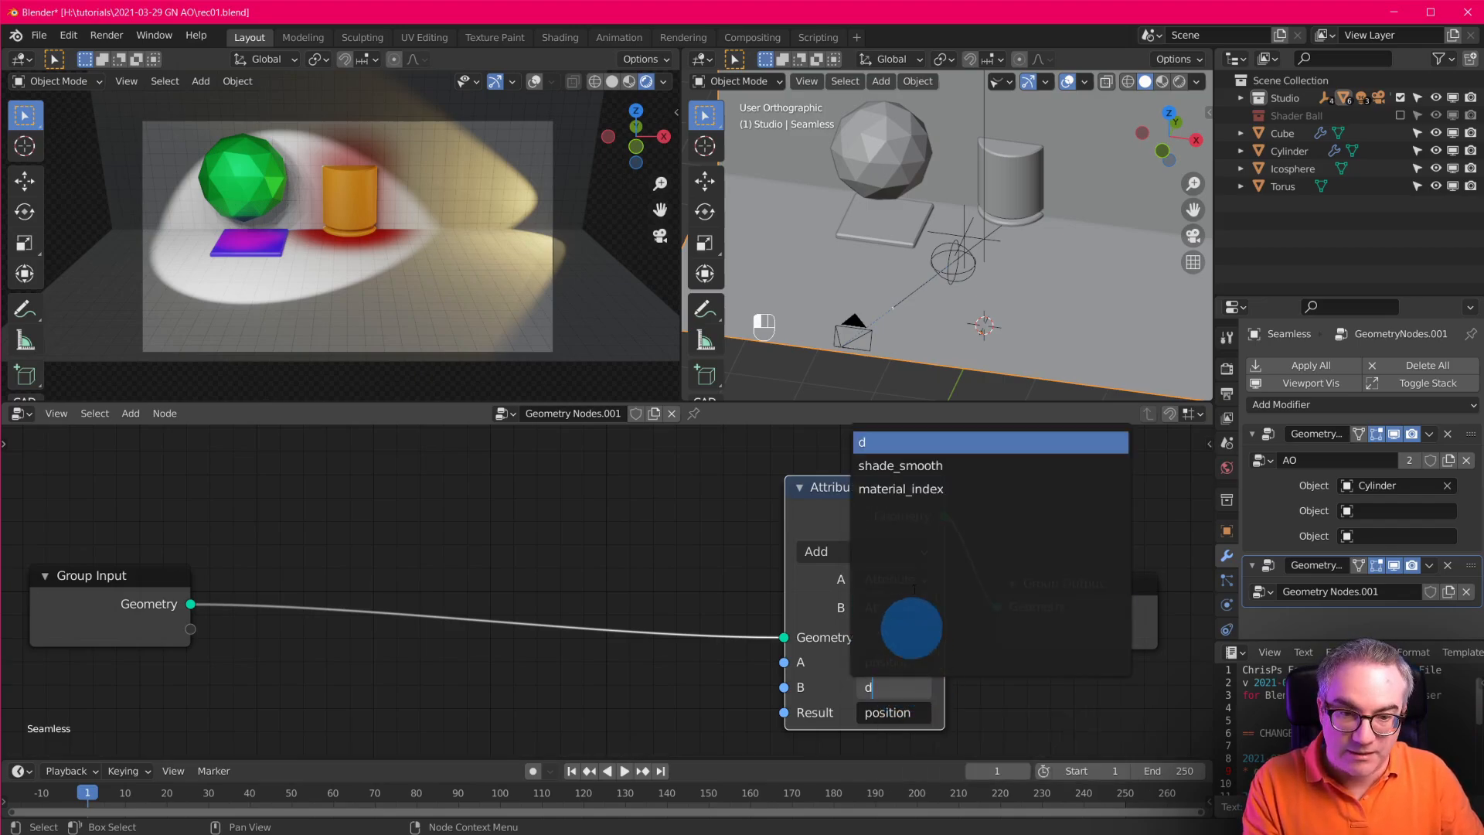
click(901, 441)
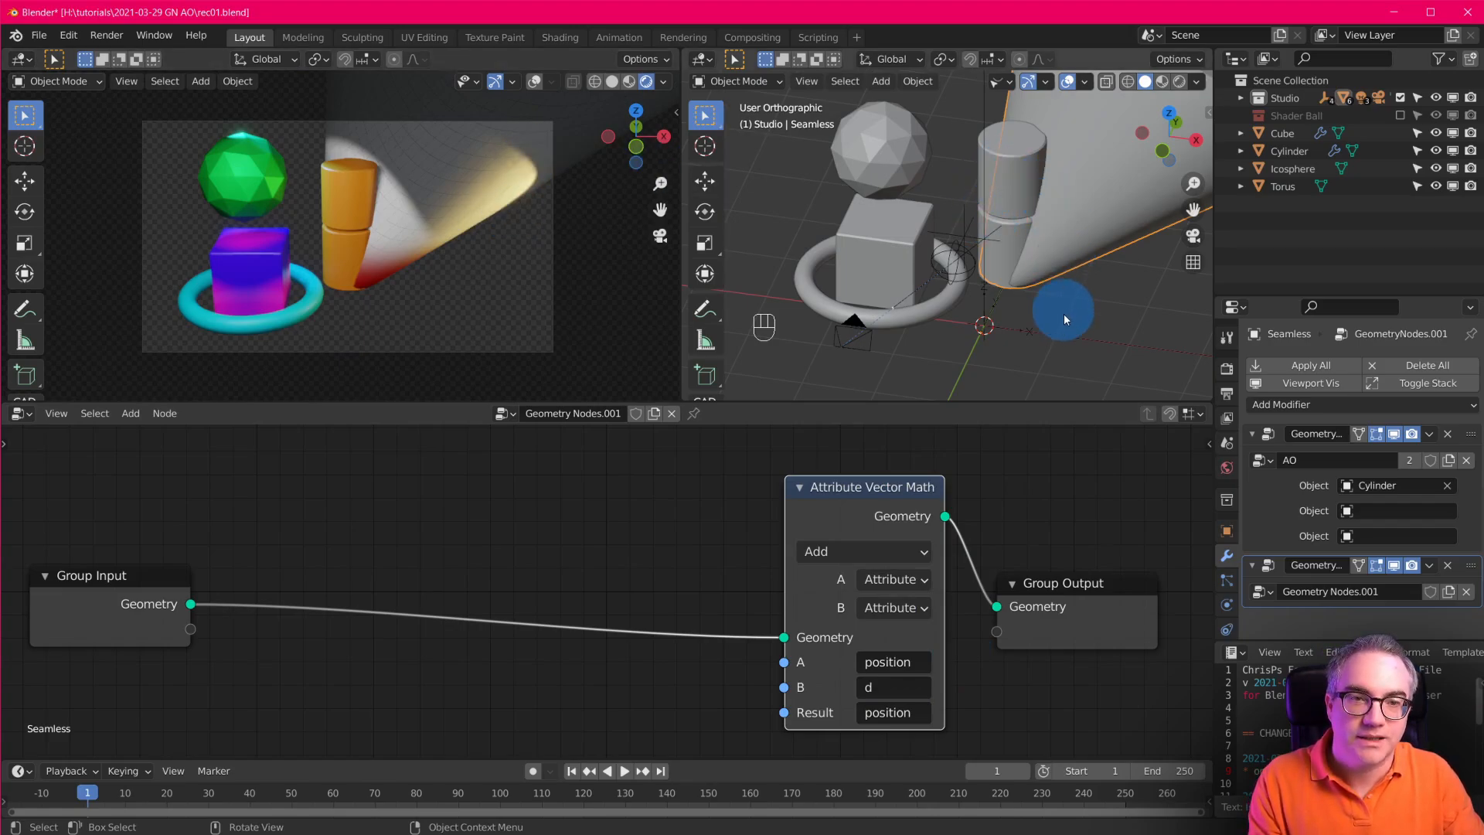
mouse_move(1063, 313)
middle_down()
mouse_move(1047, 332)
mouse_move(980, 324)
mouse_move(982, 355)
mouse_move(1074, 333)
middle_up()
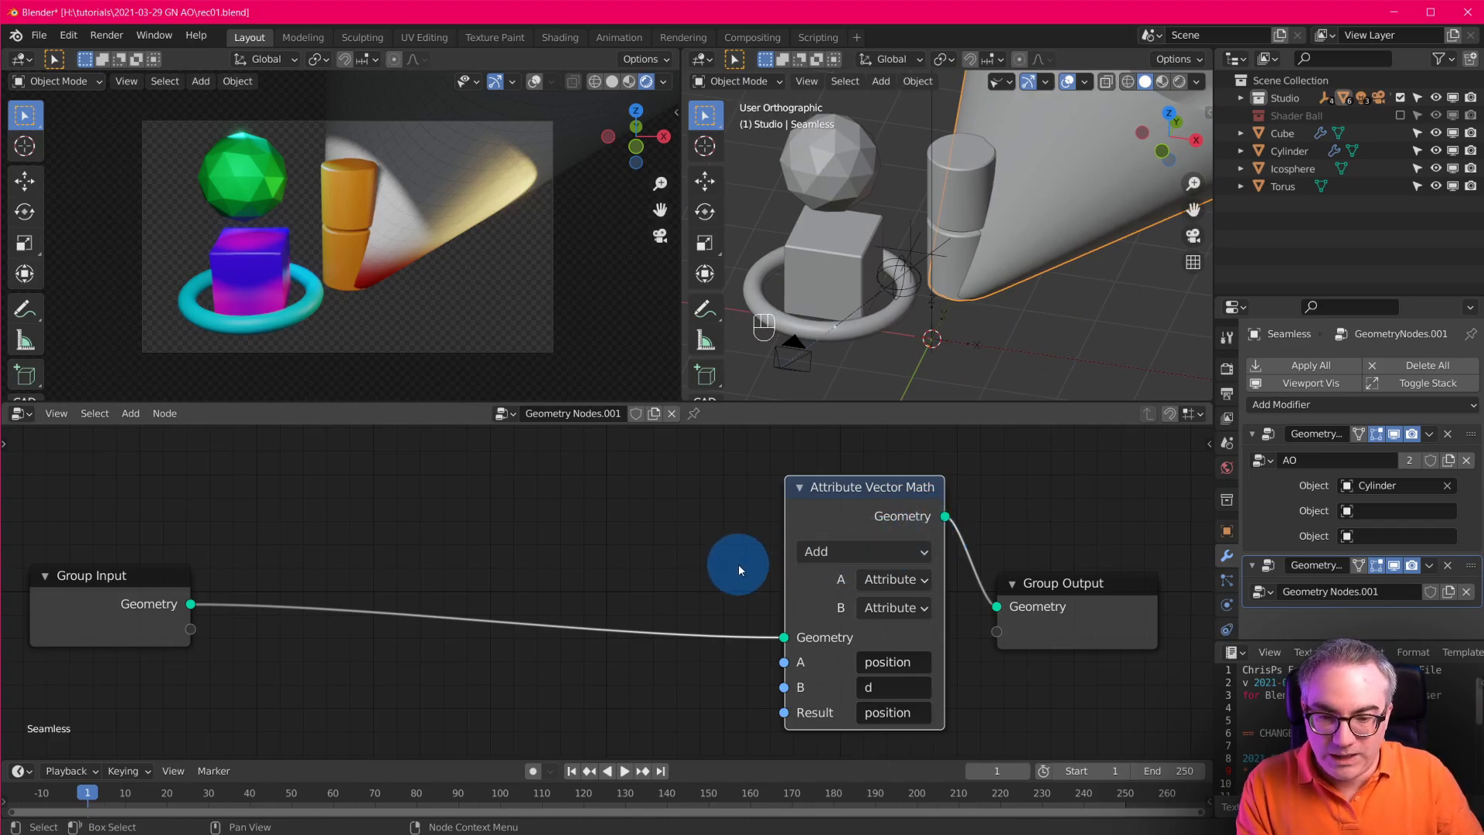
Insert a duplicate of the Attribute Vector Math node before the original one and set its A attribute to normal.
key(shift+d)
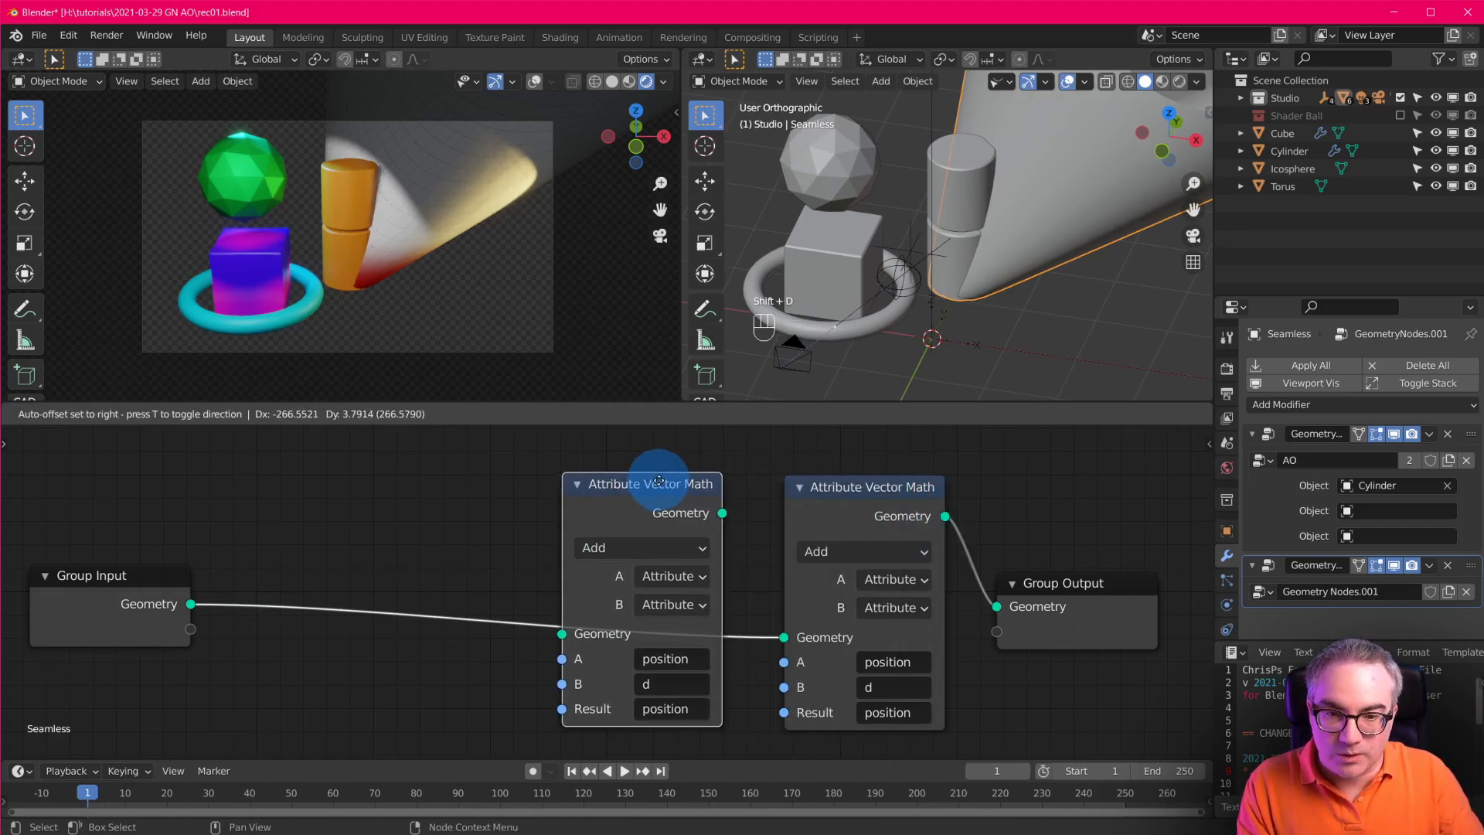
click(630, 480)
click(656, 658)
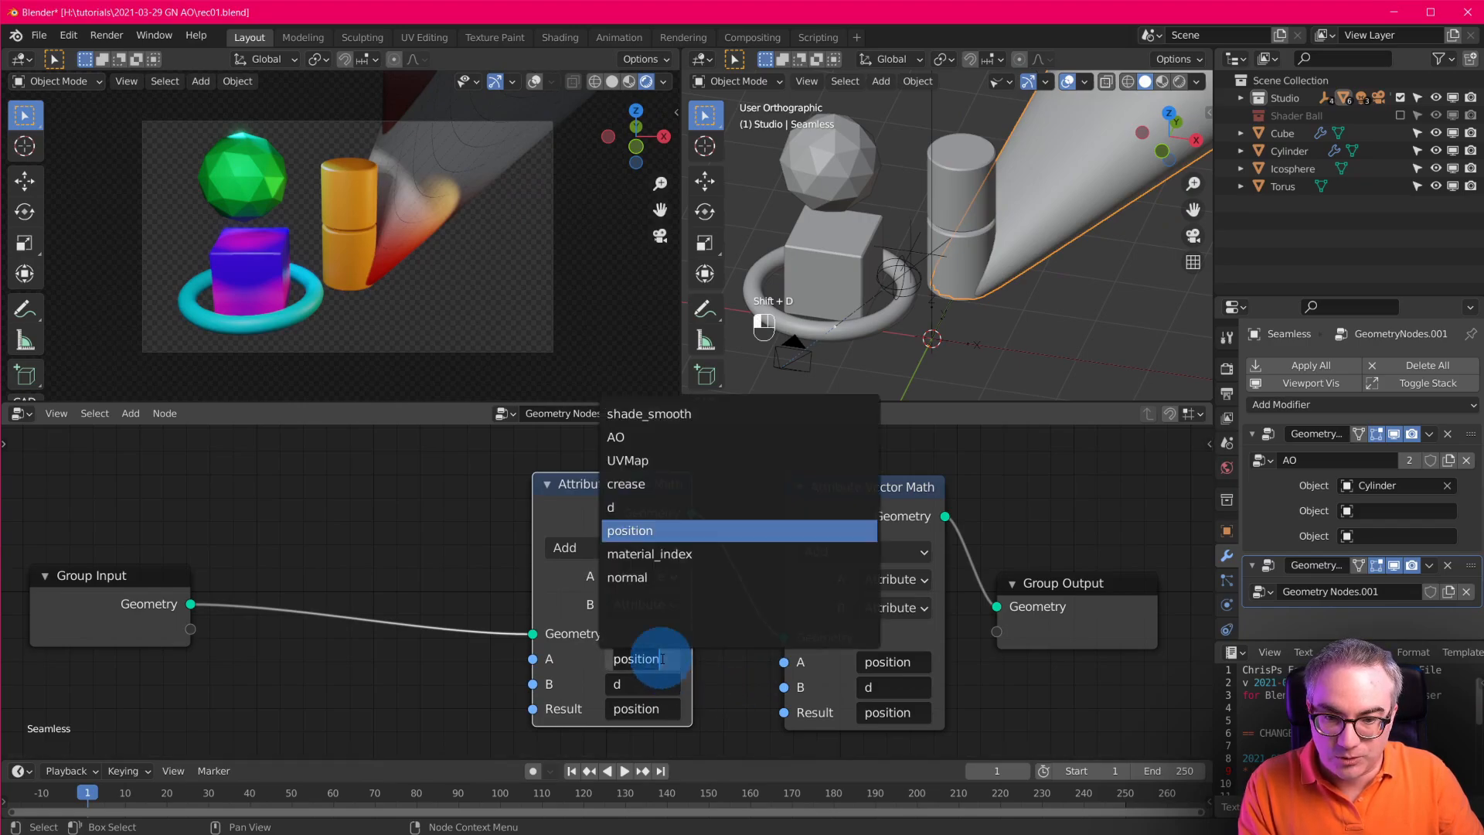
click(656, 577)
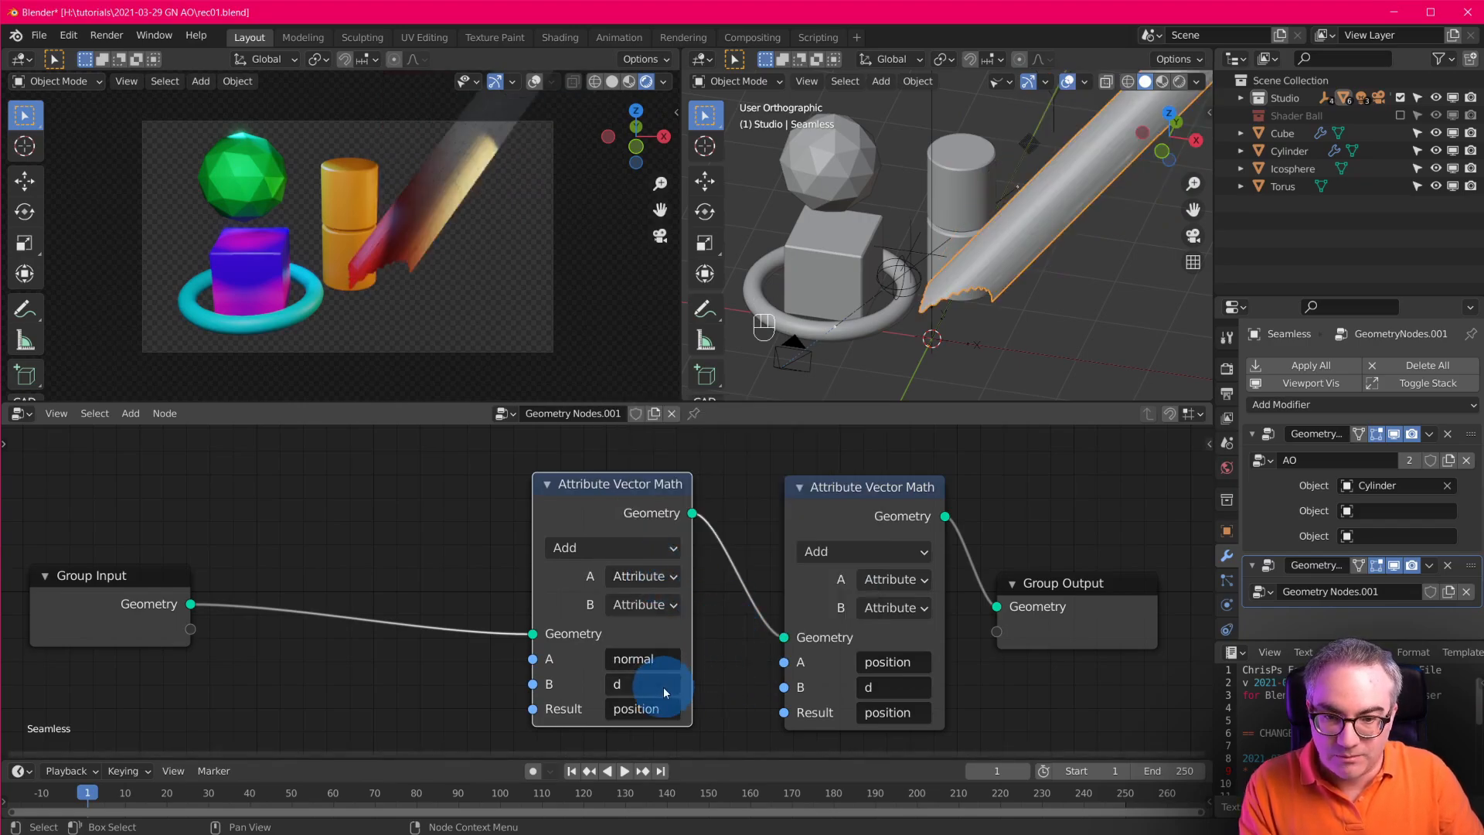
Set the duplicated Attribute Vector Math node's operation to Multiply and store its result in a new attribute n.
click(585, 545)
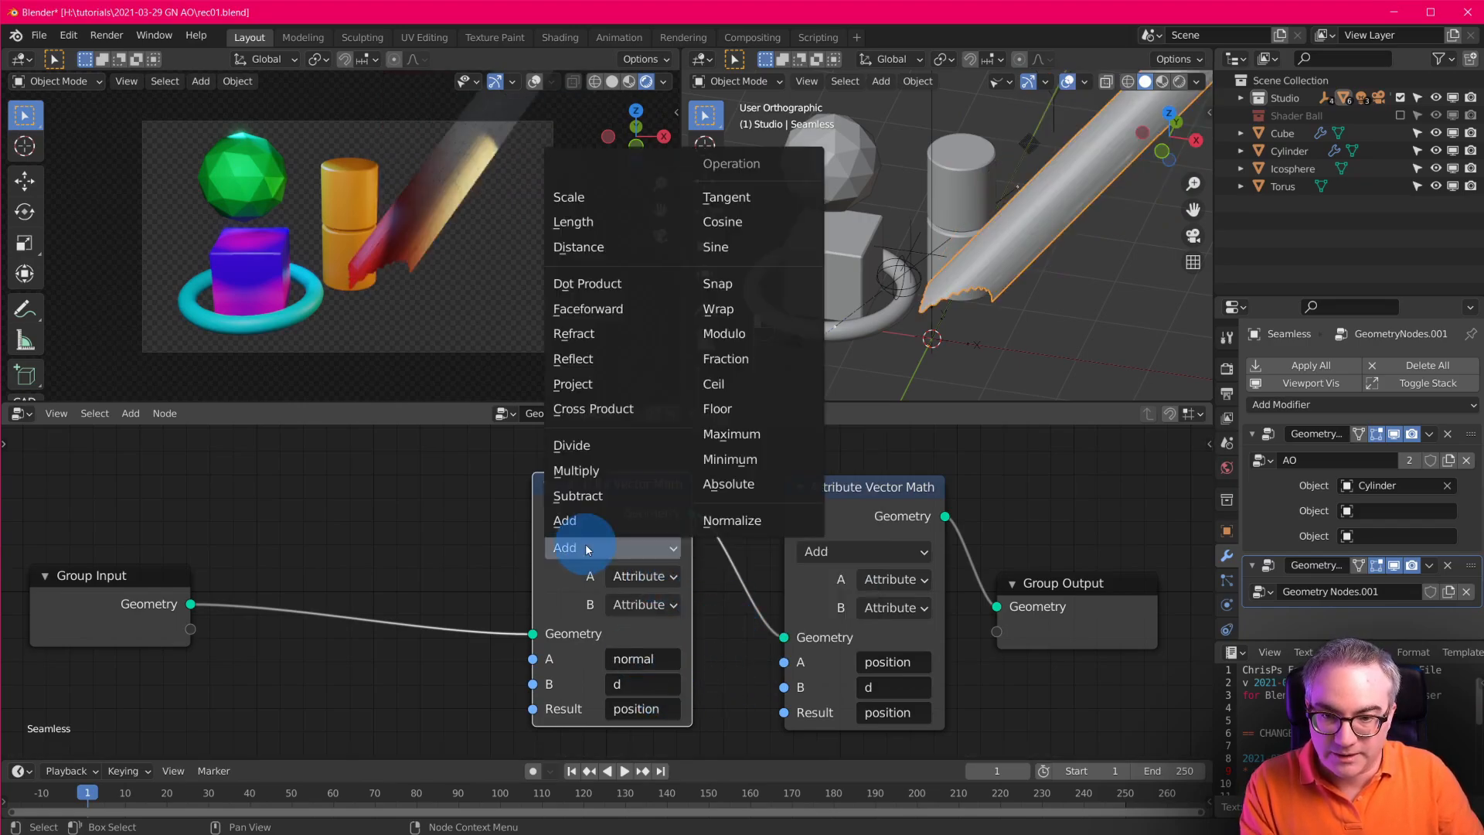
click(626, 471)
click(653, 708)
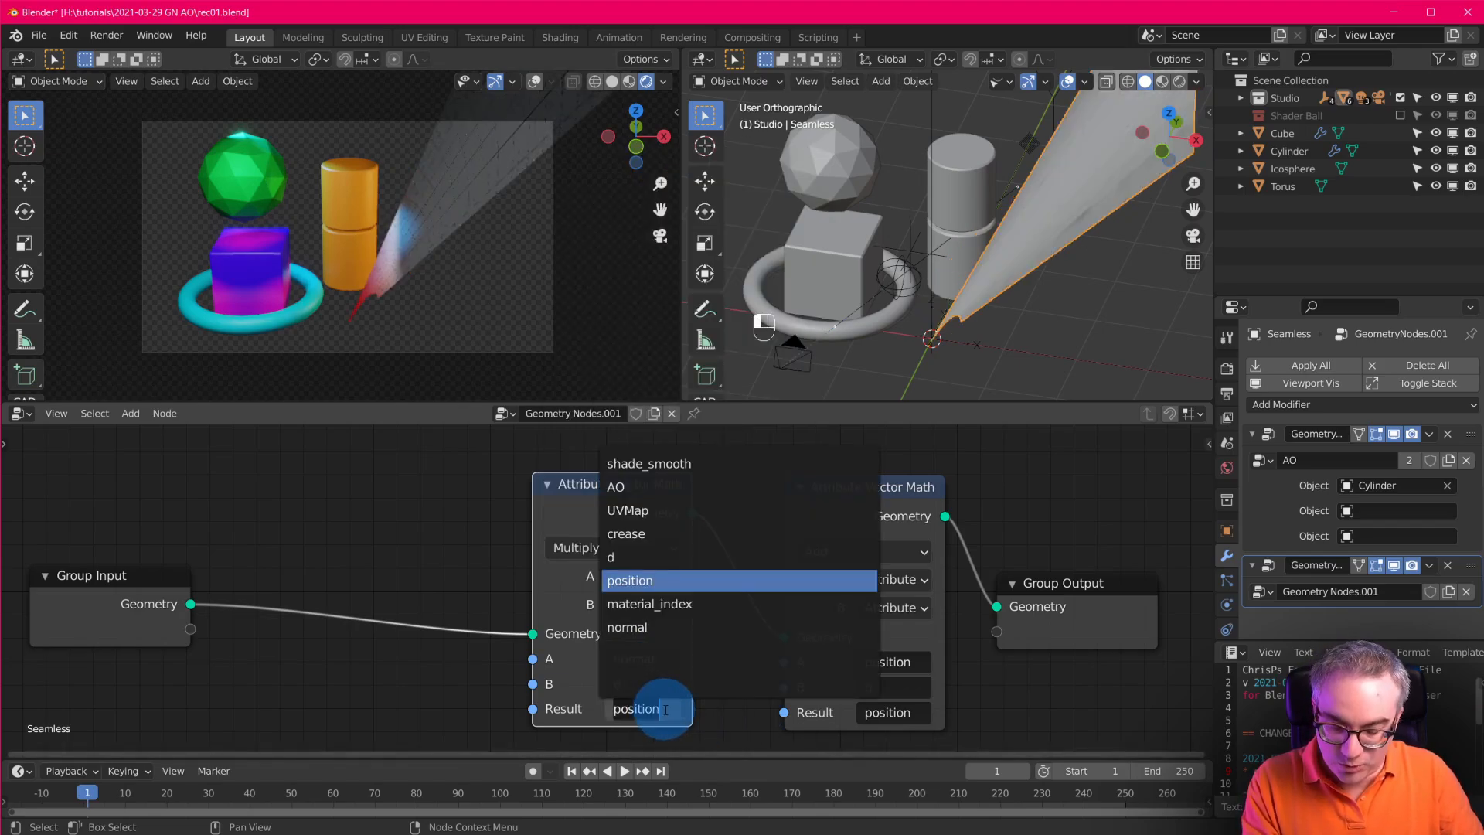
text(n)
click(672, 473)
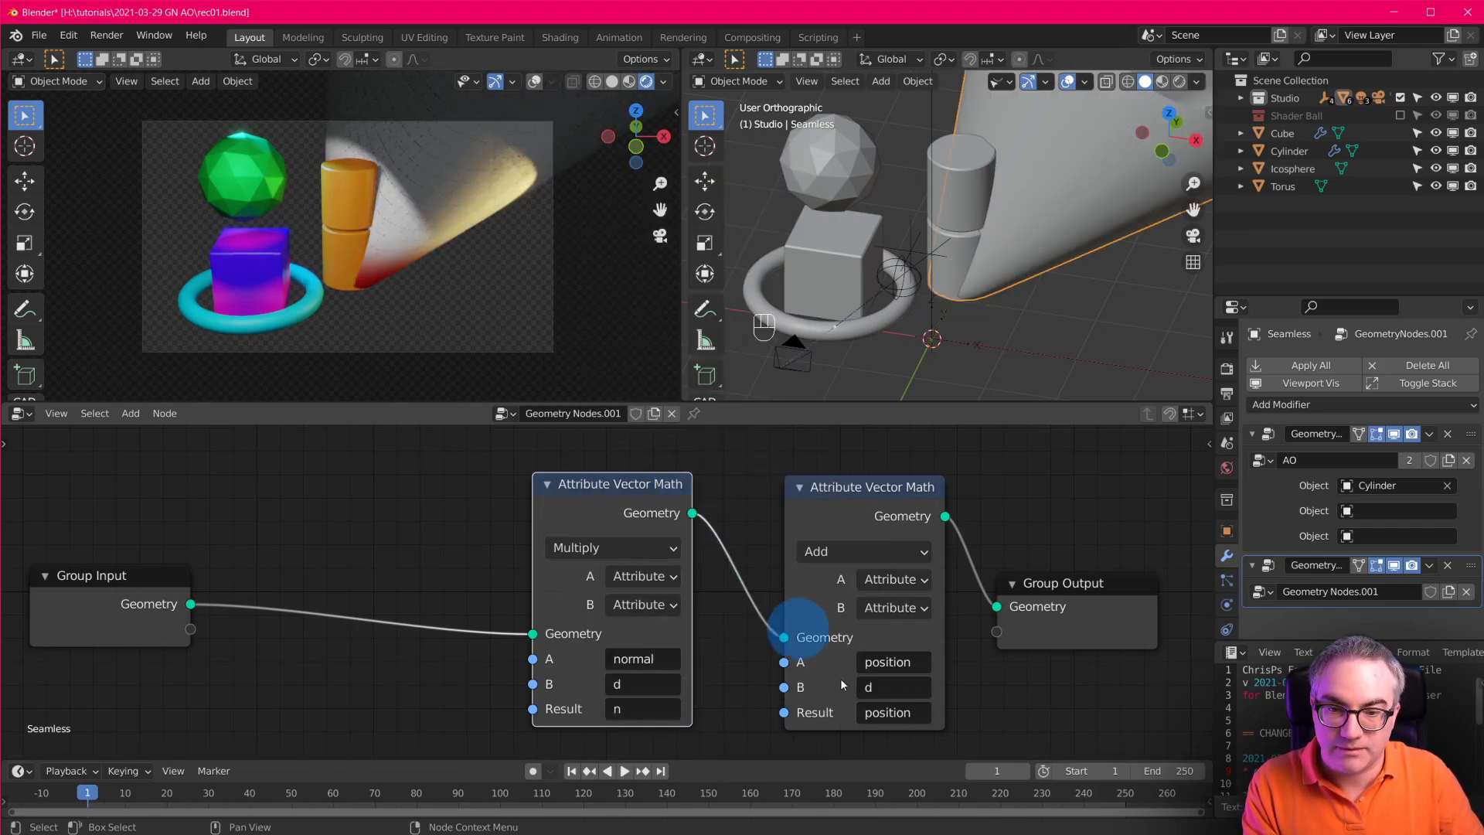
Set the Add node's B attribute to n and view the displaced backdrop from several angles.
click(917, 690)
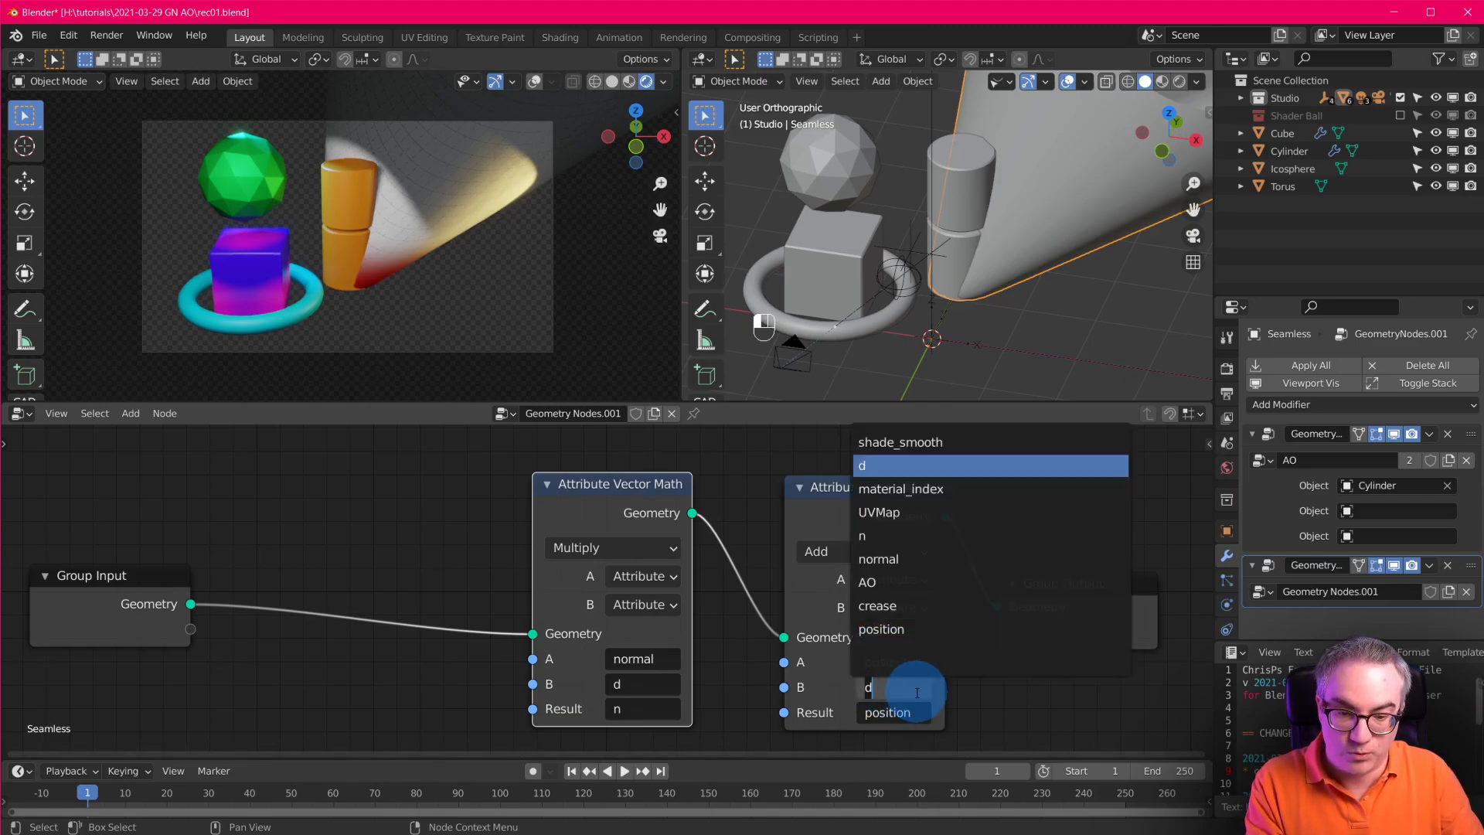
text(n)
click(878, 429)
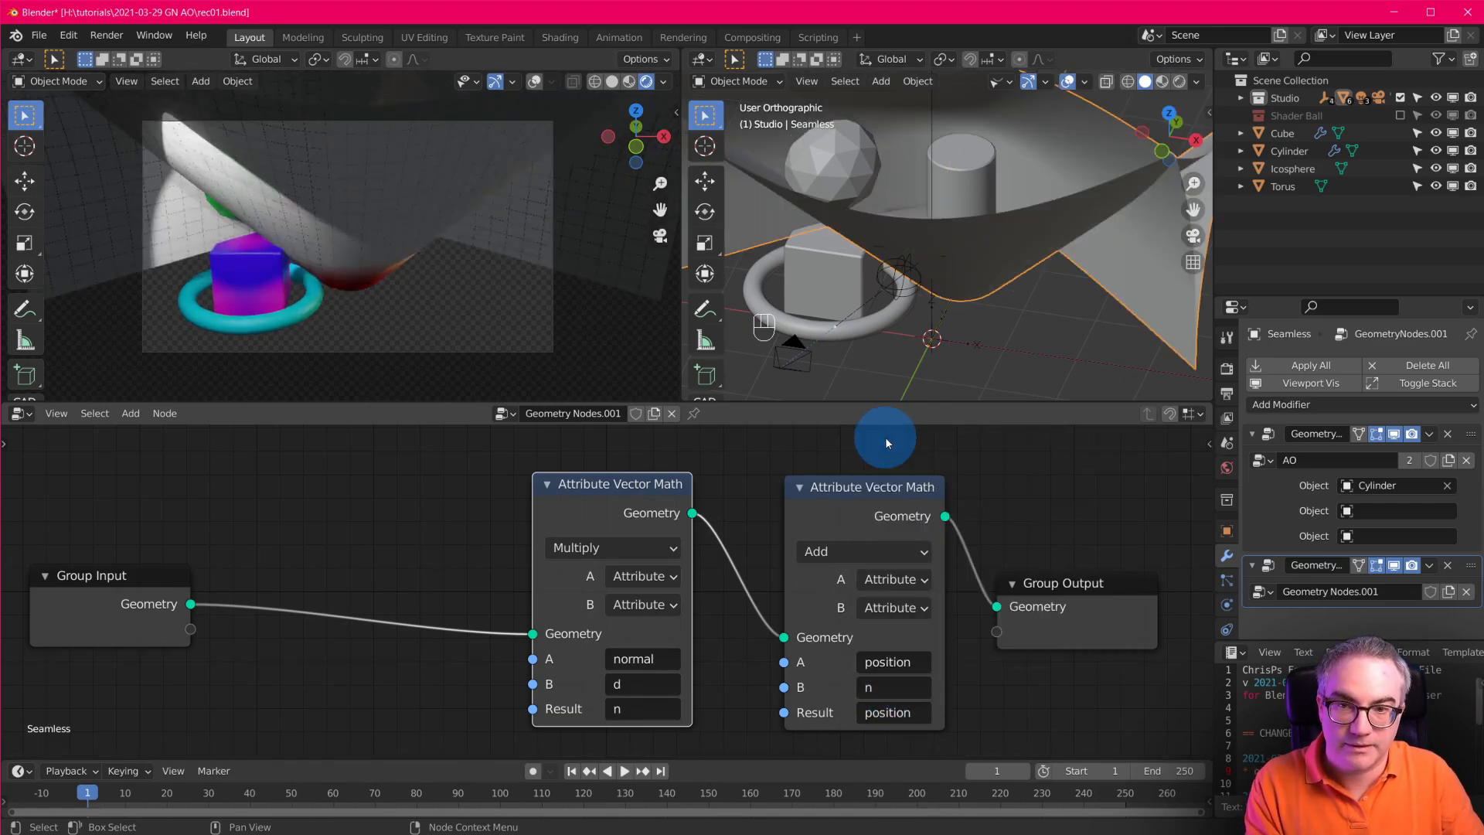
click(902, 531)
scroll(993, 284, down, 6)
middle_drag(993, 284, 1055, 298)
scroll(911, 321, up, 3)
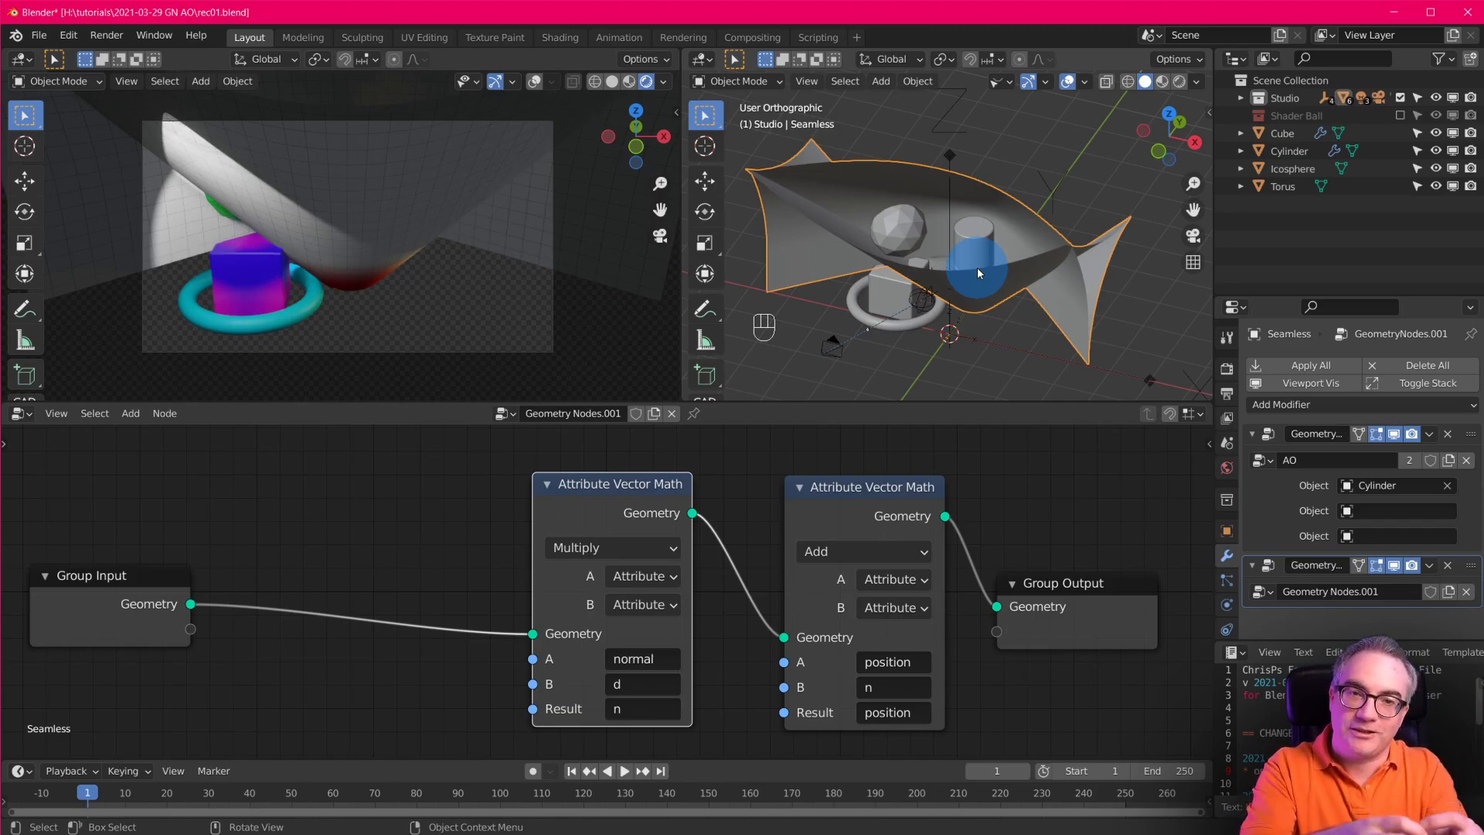
middle_drag(977, 268, 1034, 258)
scroll(980, 303, up, 4)
scroll(1034, 259, down, 5)
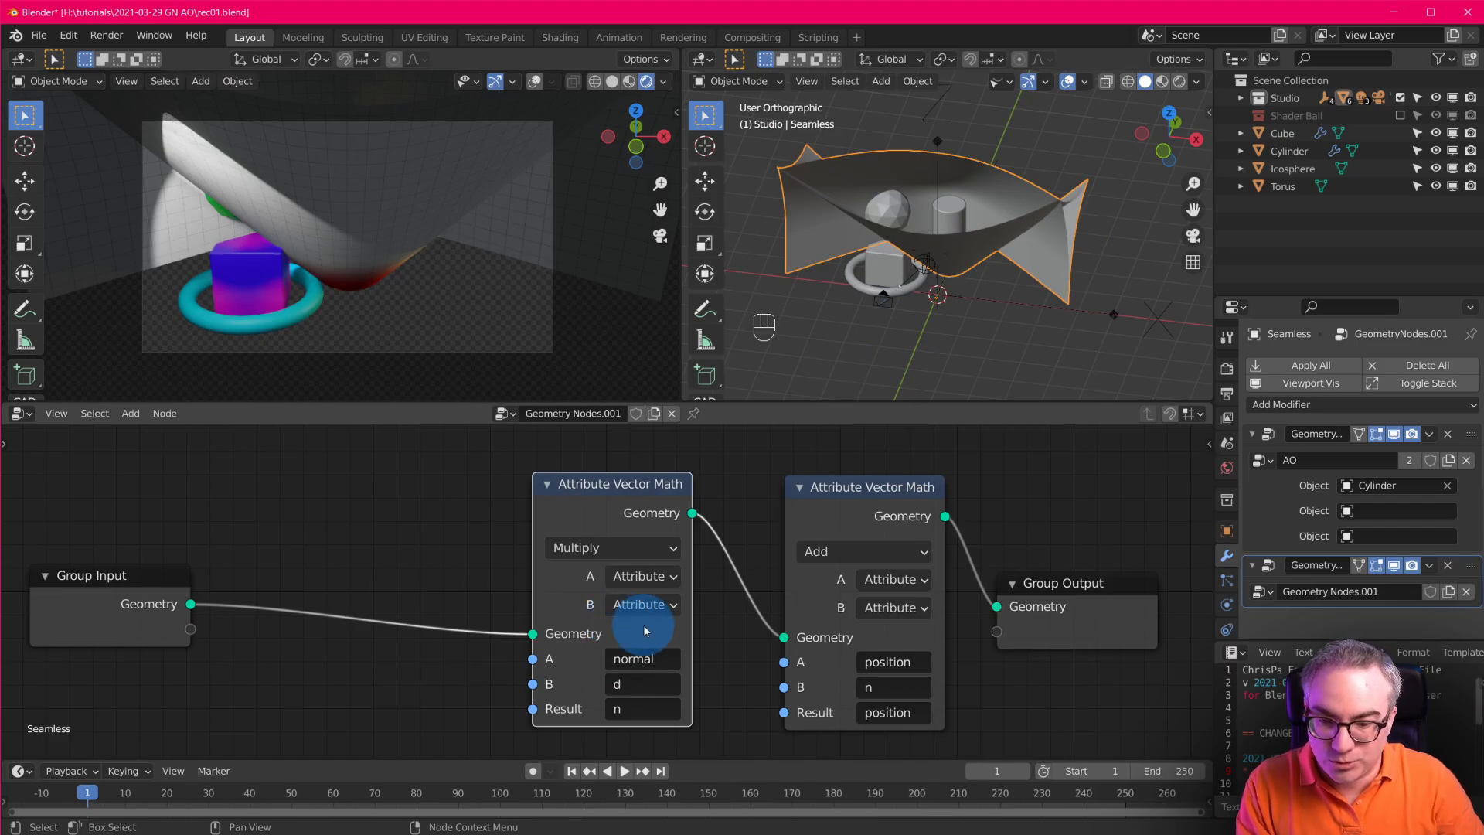
Insert an Attribute Map Range node on the link between Group Input and the Multiply node.
key(shift+a)
mouse_move(413, 524)
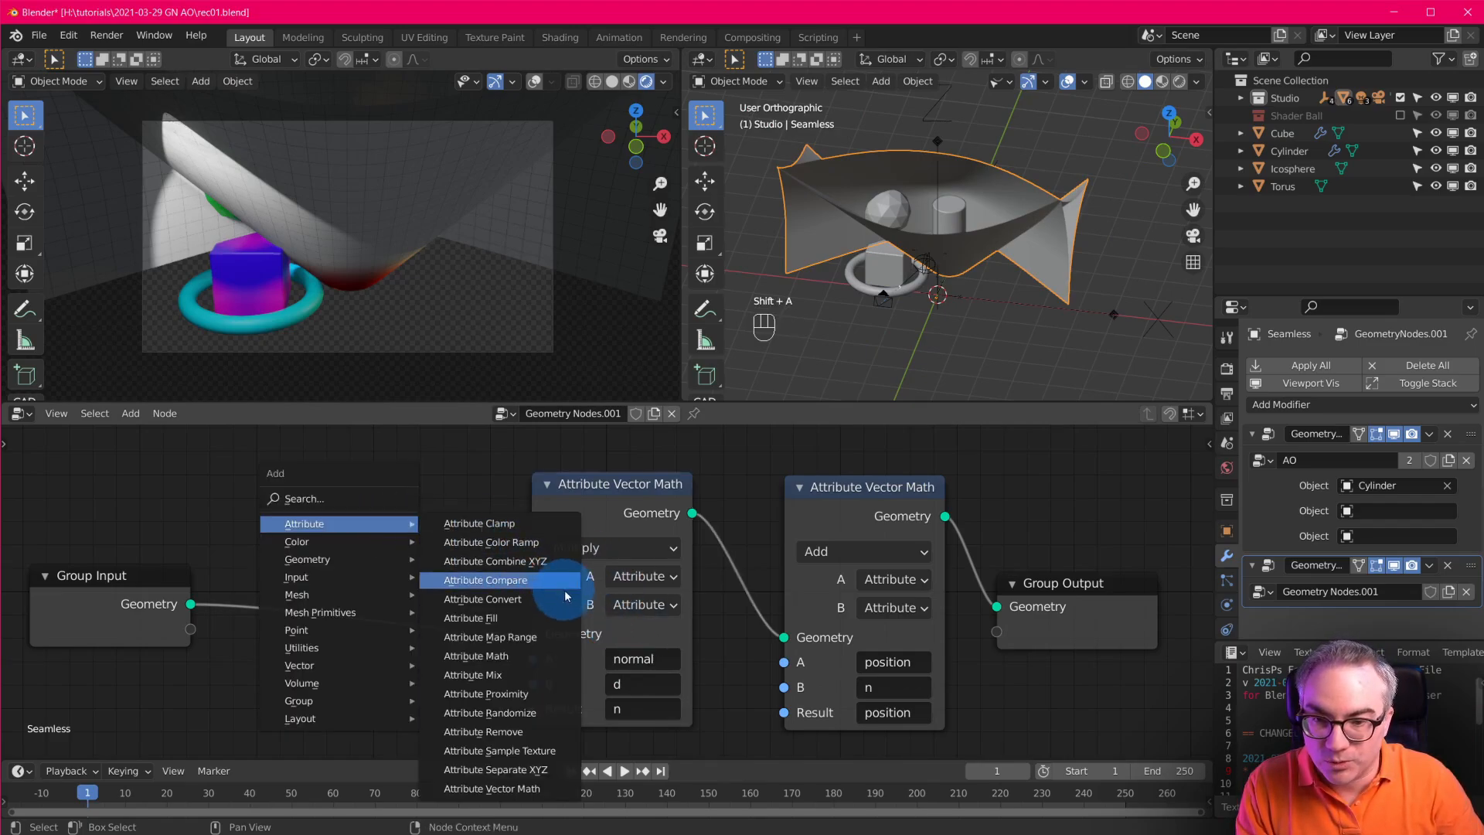
click(514, 637)
click(287, 444)
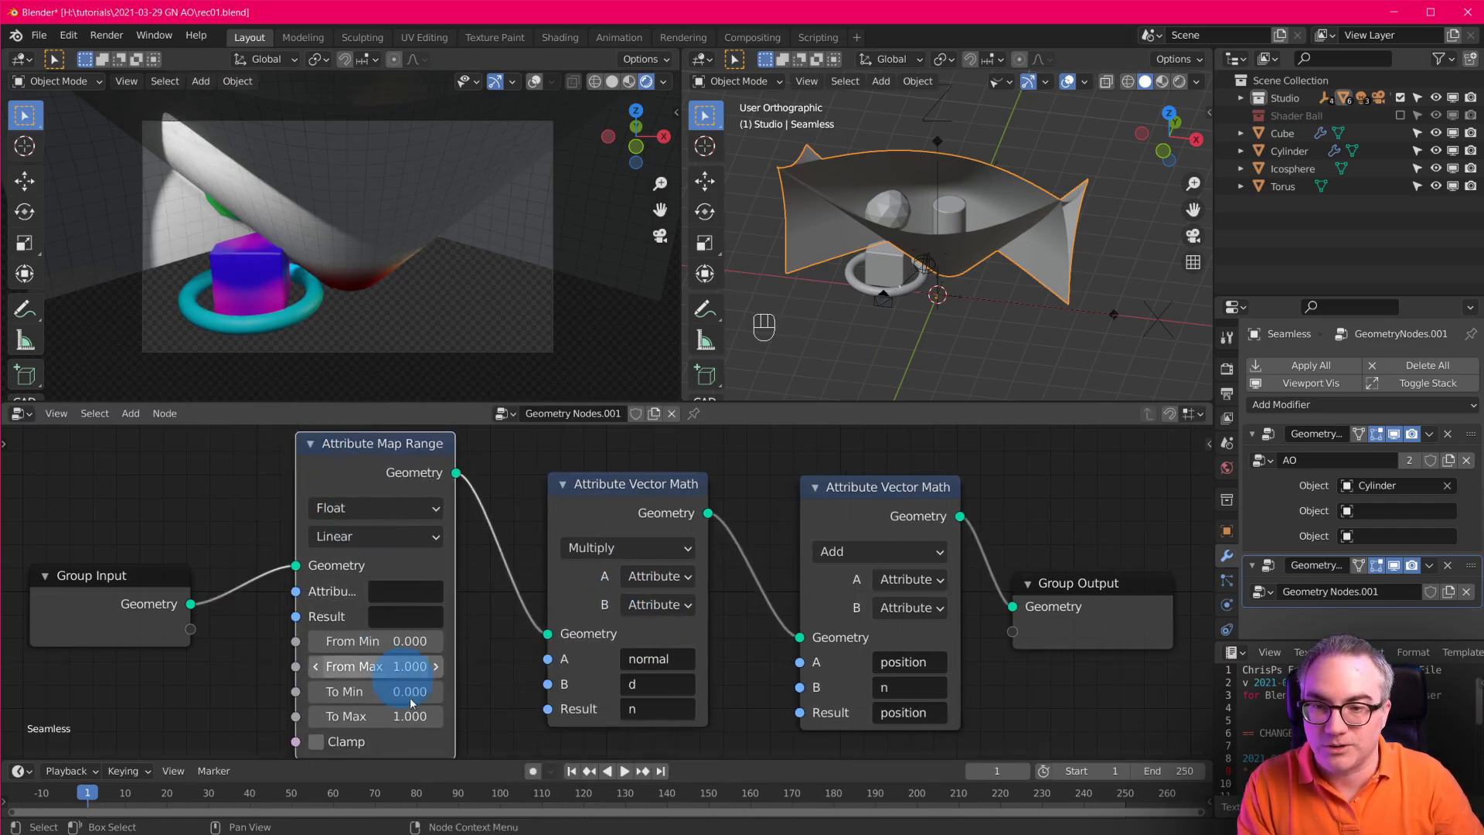
Set the Attribute Map Range node to remap attribute d and store the result in a new attribute nd.
click(389, 589)
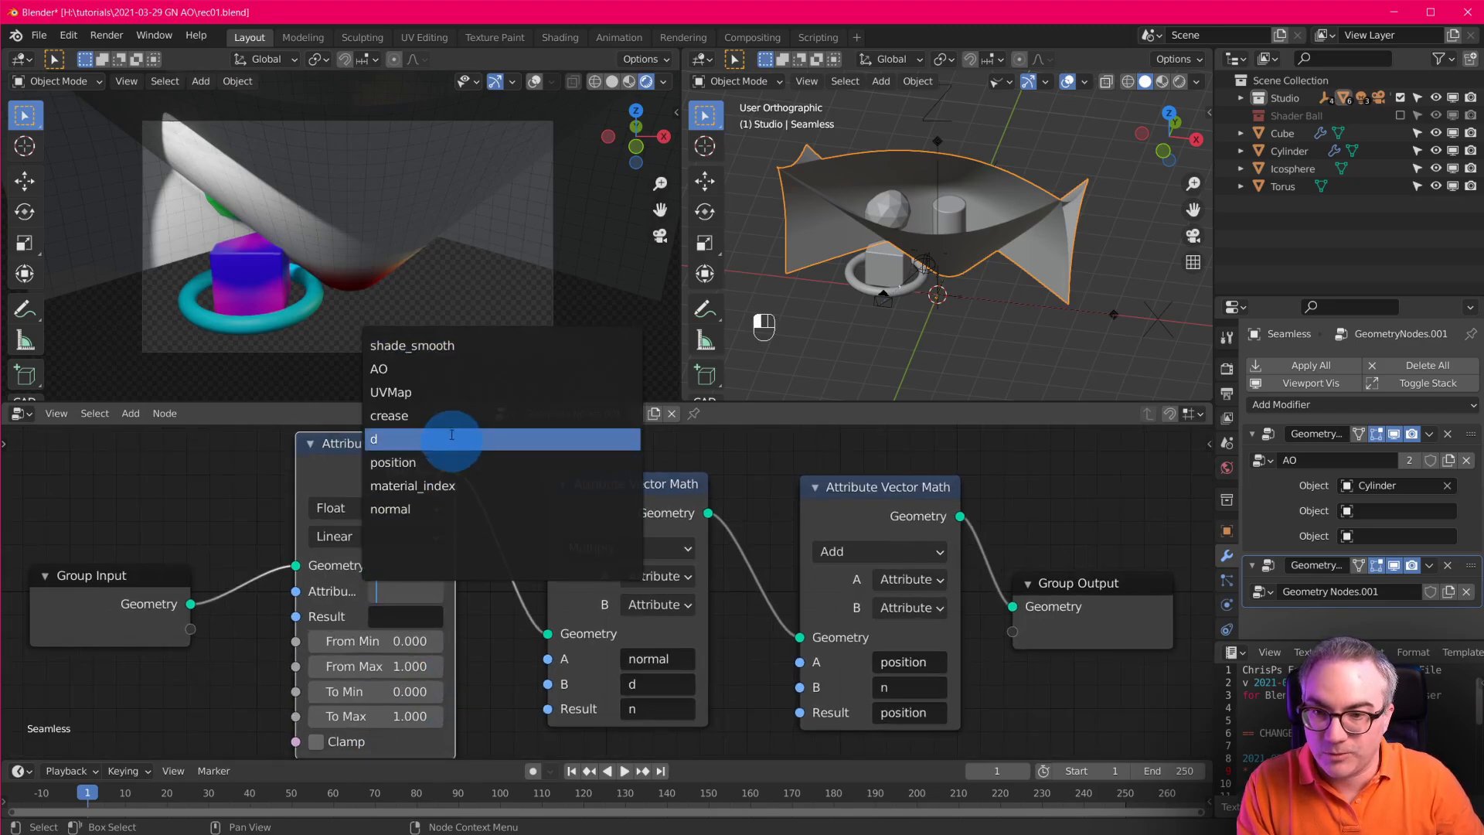
click(418, 437)
click(402, 616)
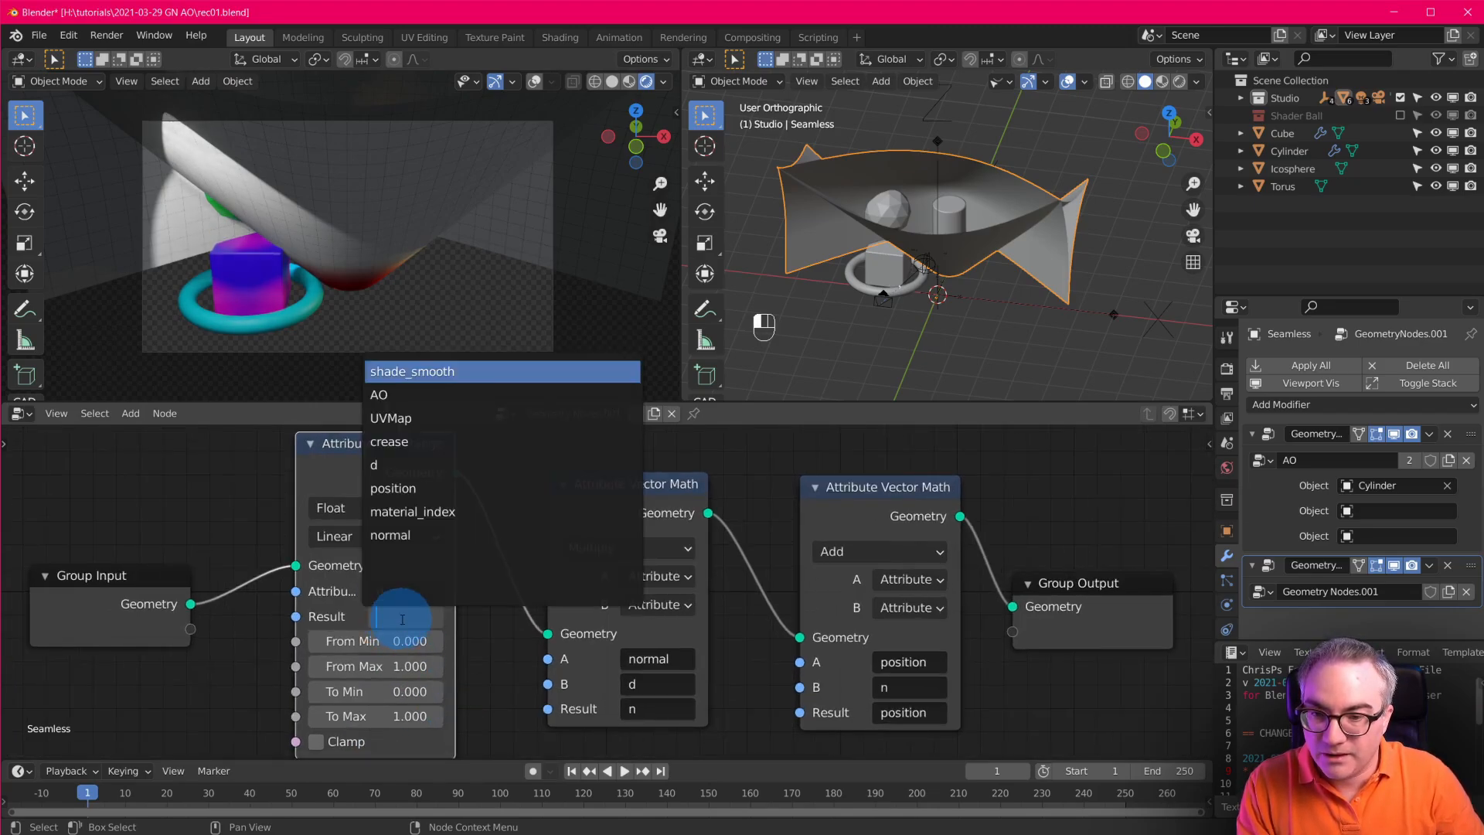
text(nd)
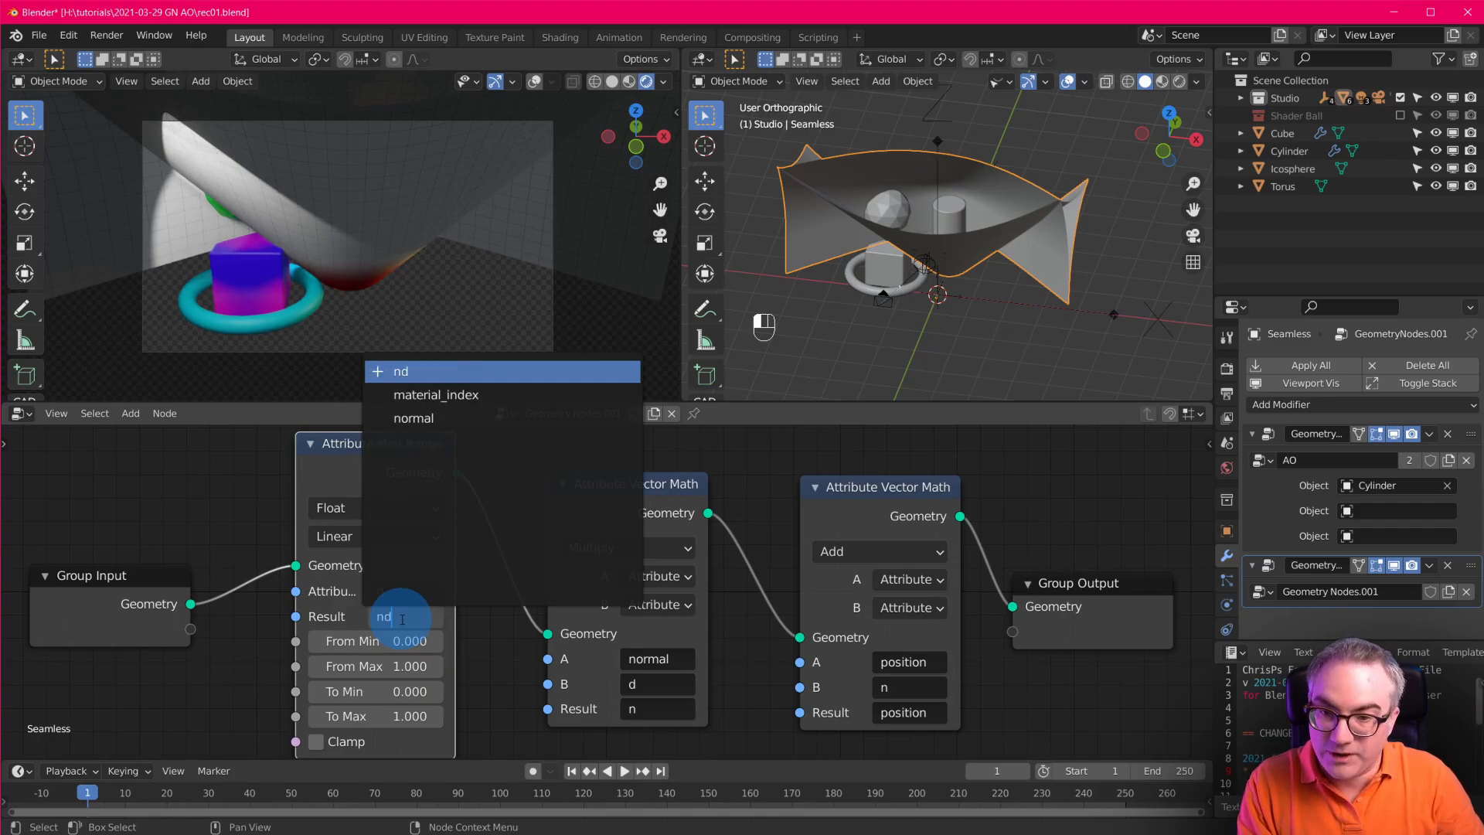
click(409, 371)
Set the Multiply node's B attribute to the remapped attribute nd.
middle_drag(481, 613, 475, 550)
click(657, 620)
text(nd)
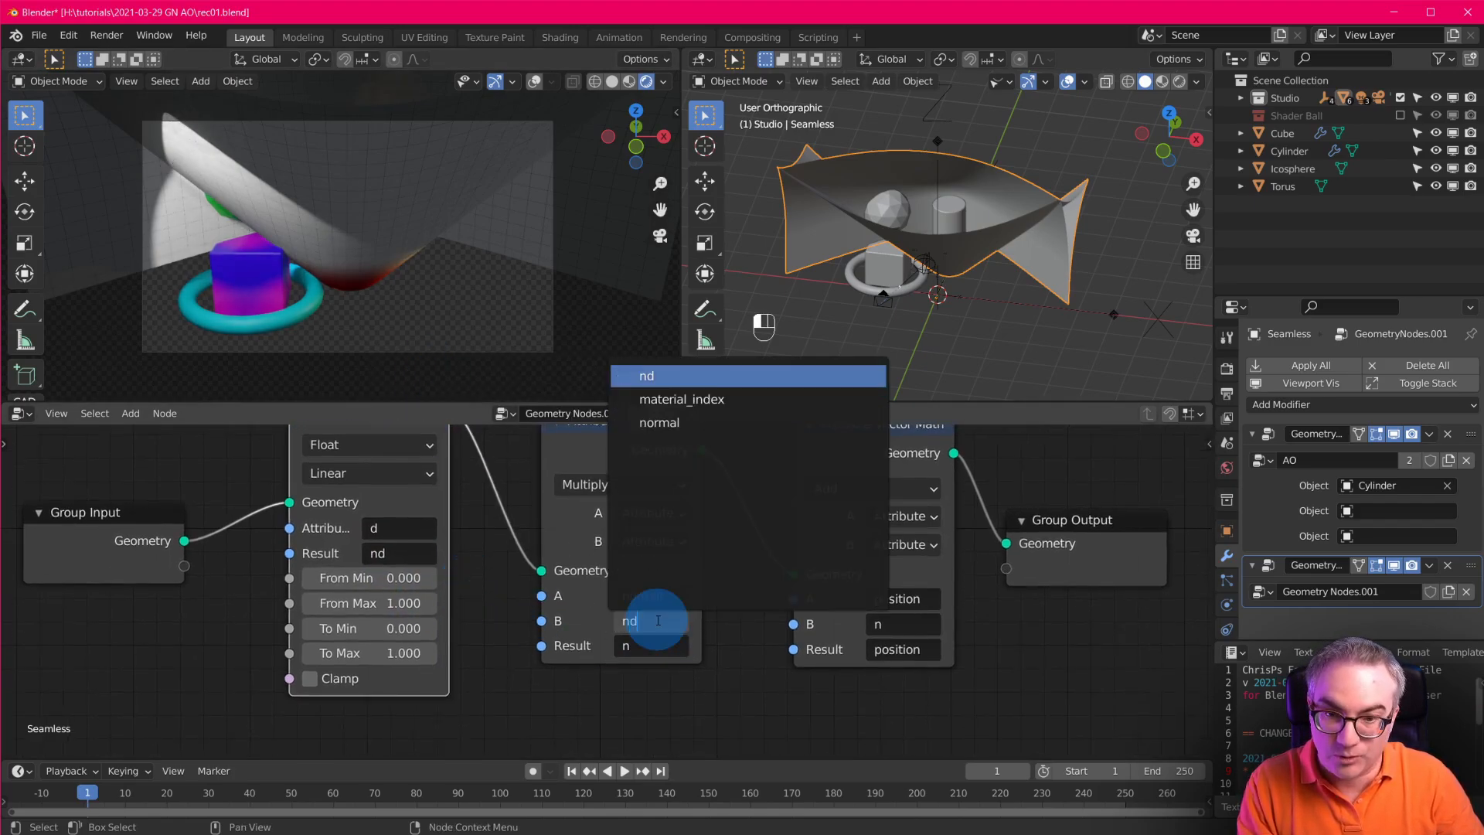
click(680, 377)
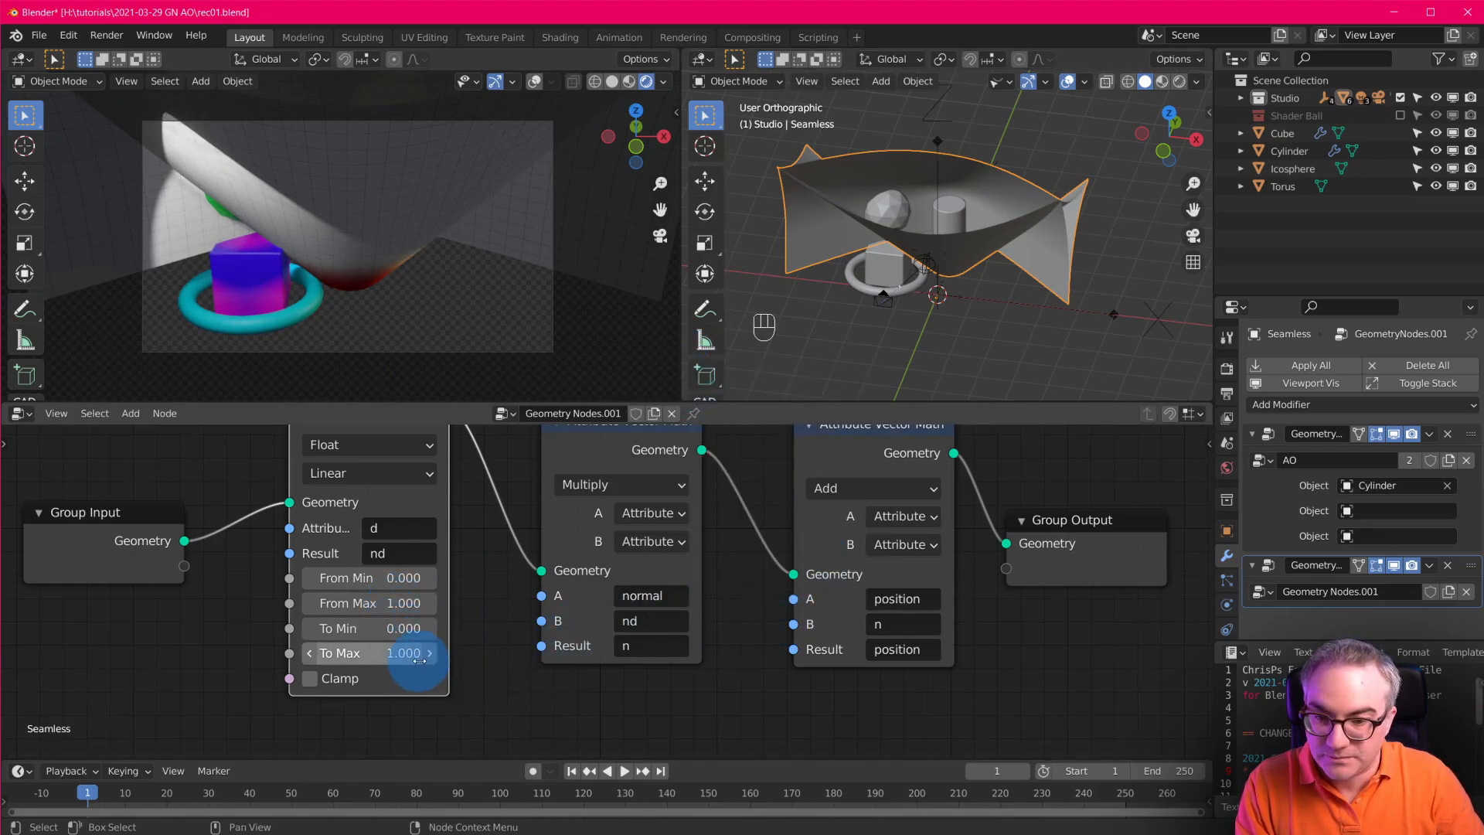
Set the Attribute Map Range node's To Max to 0.190 and inspect the backdrop around the objects.
mouse_move(414, 653)
shift+mouse_down()
mouse_move(340, 653)
mouse_move(440, 652)
shift+mouse_up()
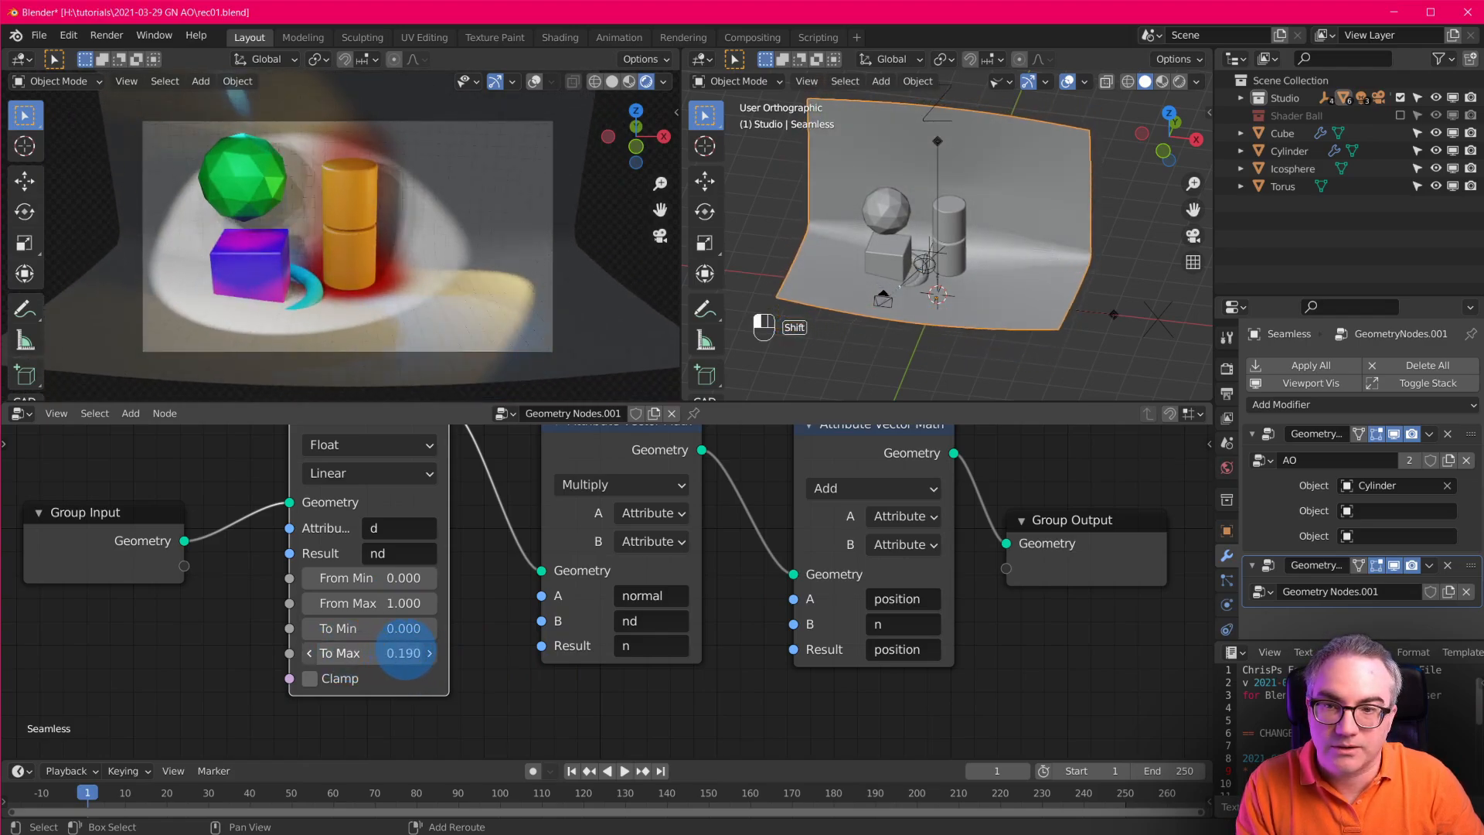
scroll(1006, 276, up, 6)
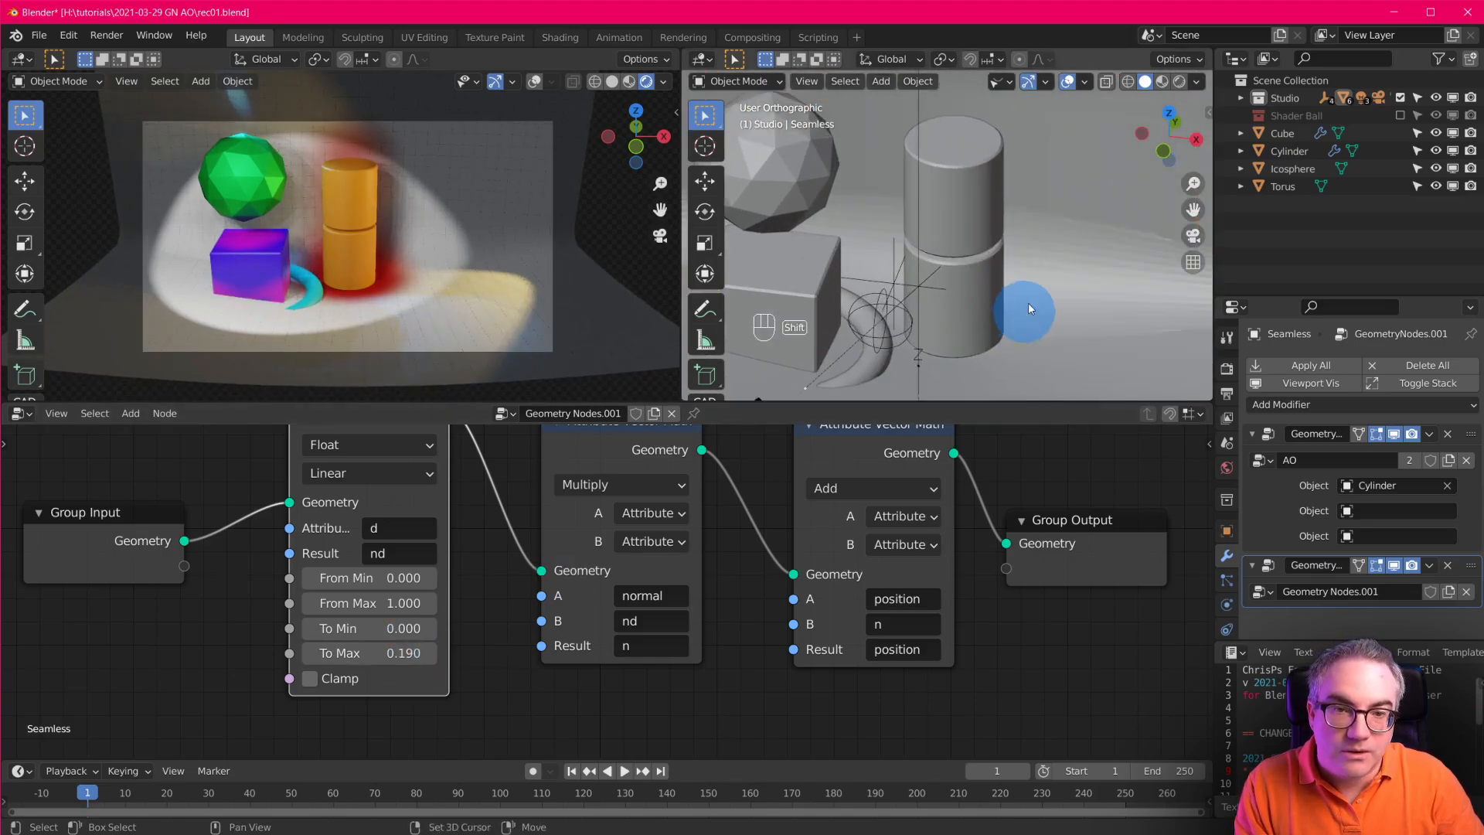
middle_drag(1091, 241, 975, 261)
scroll(1106, 332, down, 2)
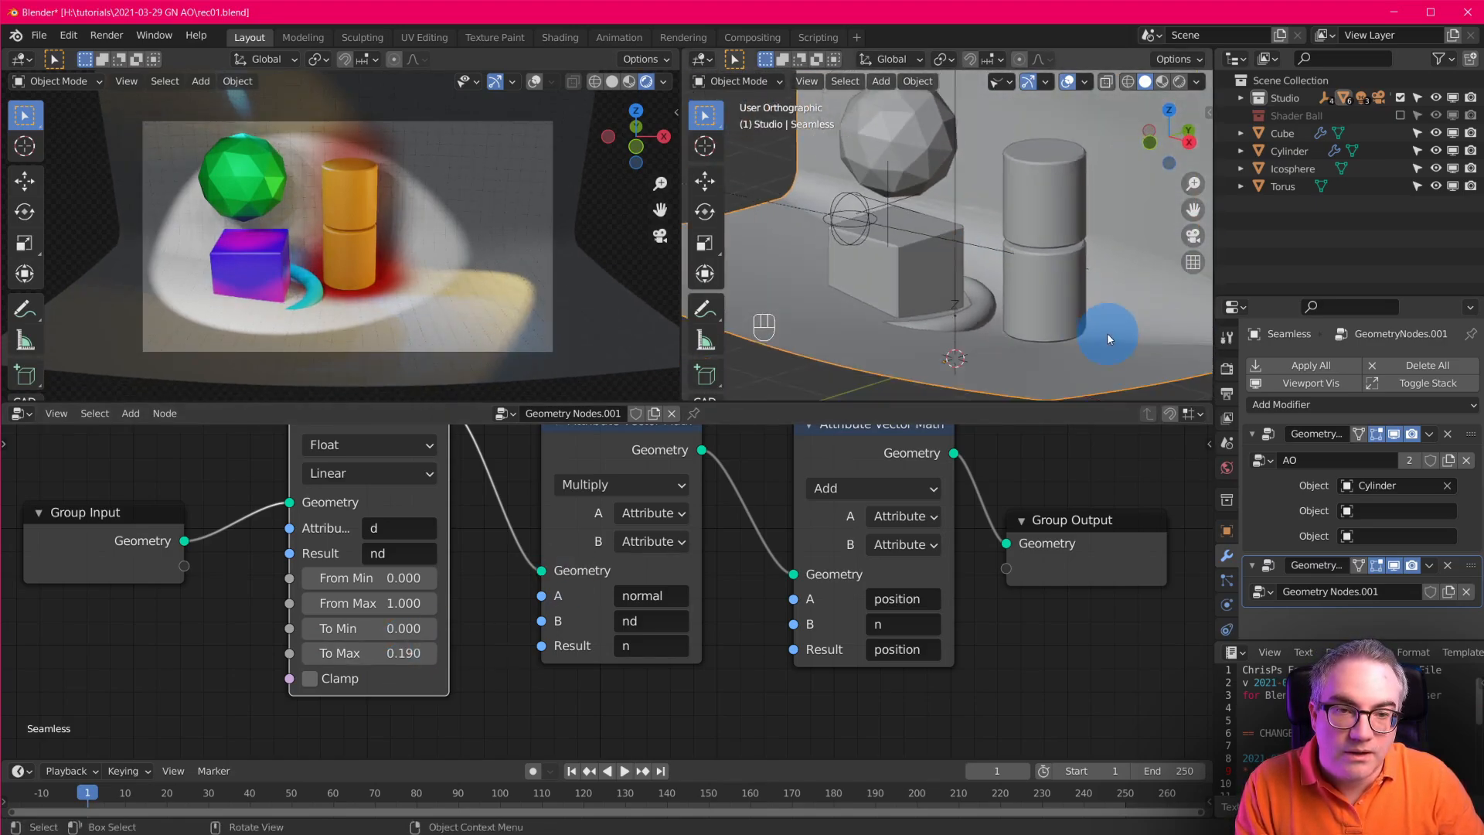
scroll(1065, 305, down, 3)
middle_drag(1065, 305, 943, 291)
scroll(942, 294, up, 4)
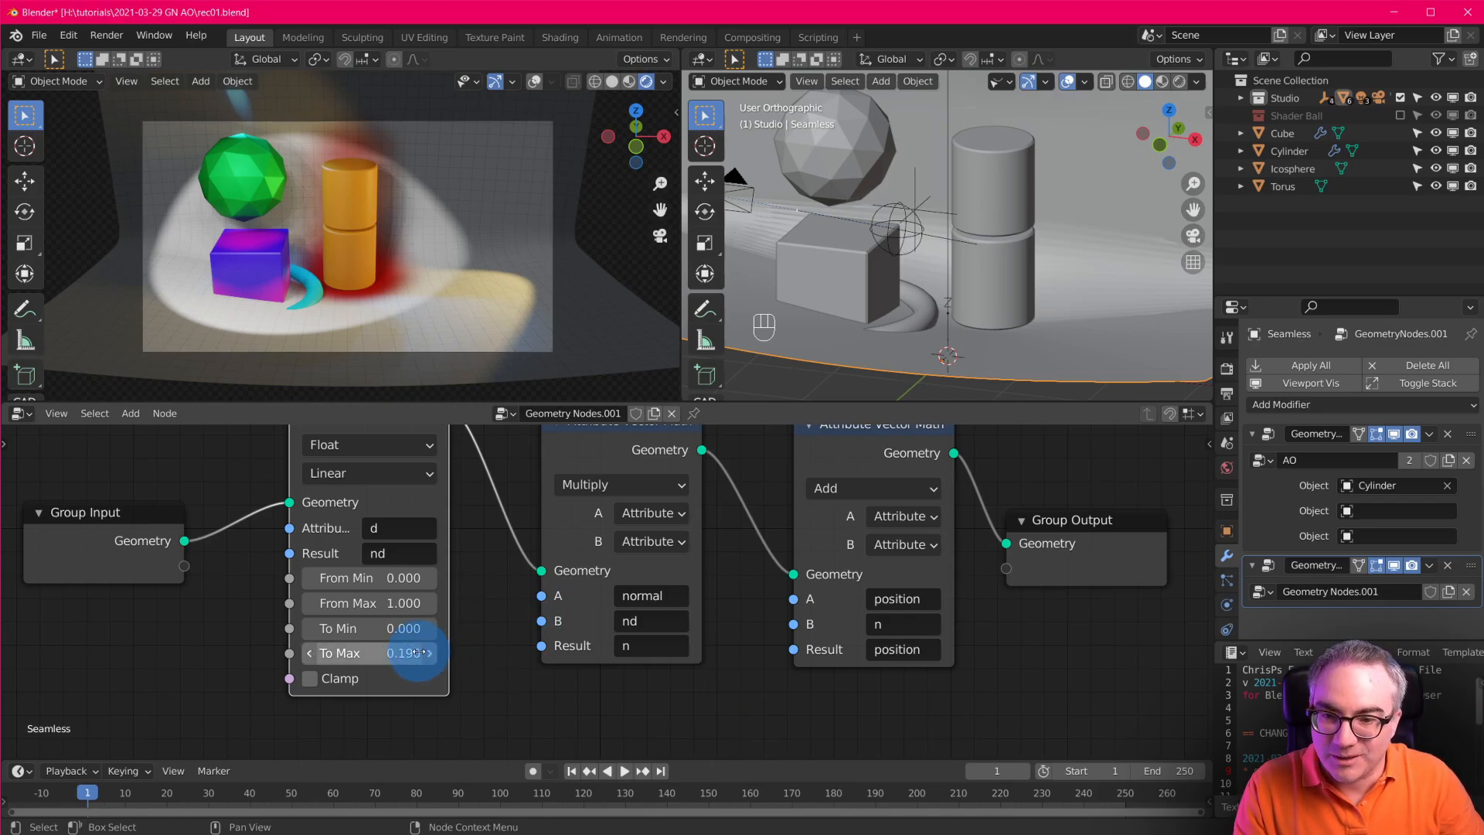
Set the Attribute Map Range node's To Max to 0.410 and inspect the backdrop's bend around the cylinder.
shift+drag(403, 653, 424, 655)
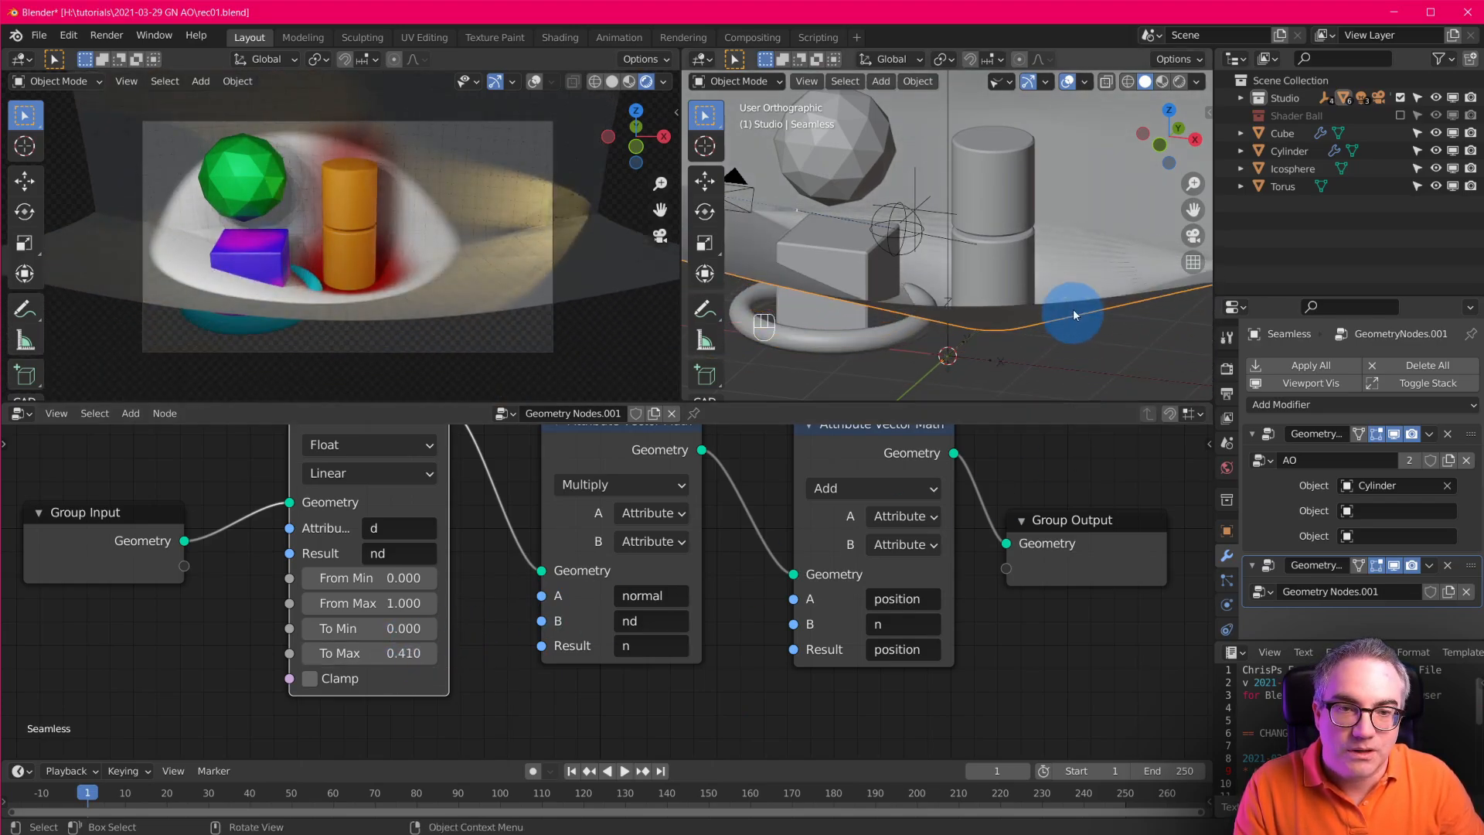
middle_drag(1073, 308, 1032, 314)
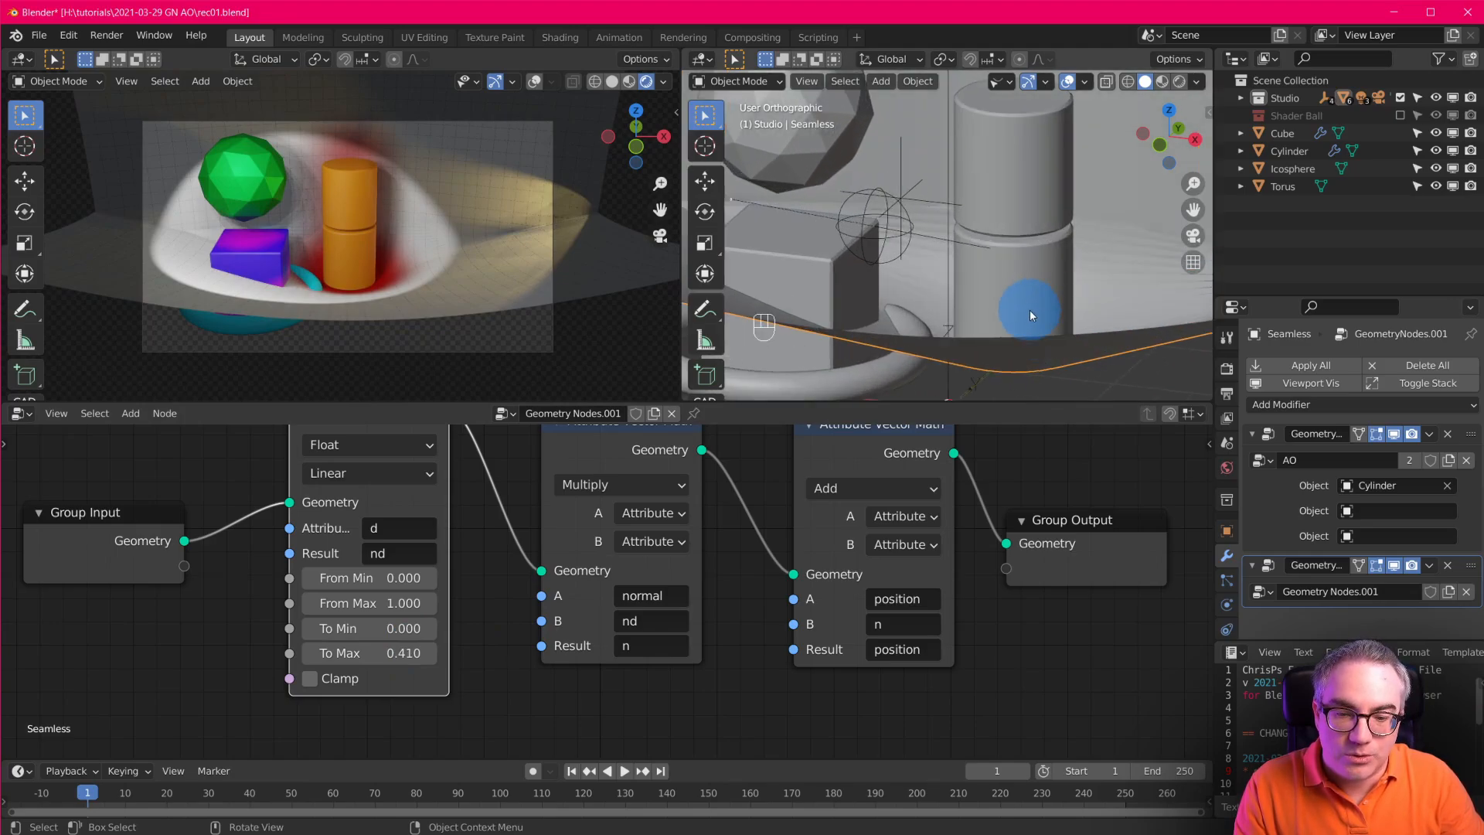
scroll(1029, 310, down, 4)
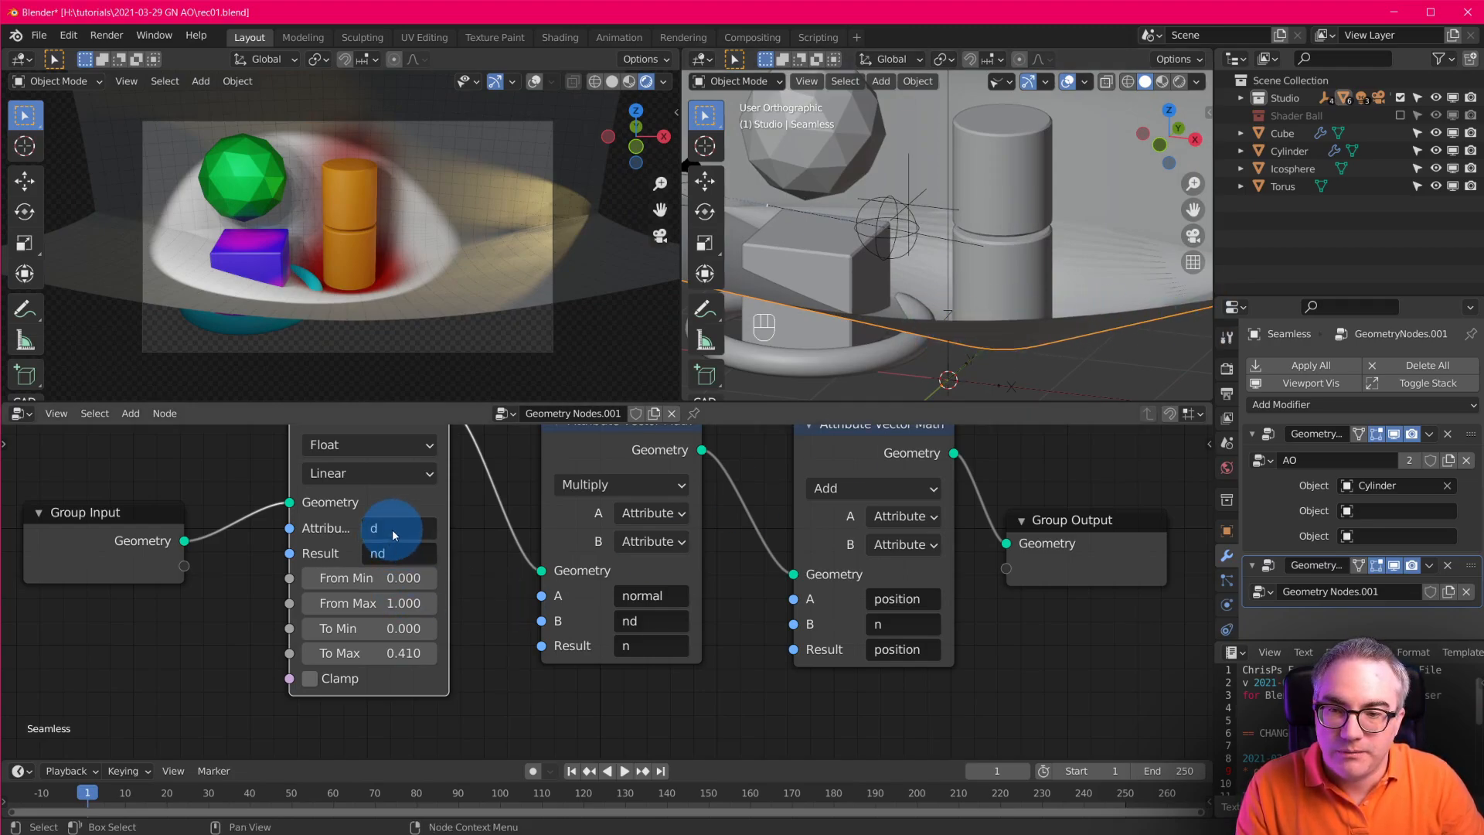
Load the AO node tree in place of Geometry Nodes.001 and bring its Attribute Proximity and Color Ramp nodes into view.
scroll(393, 537, down, 3)
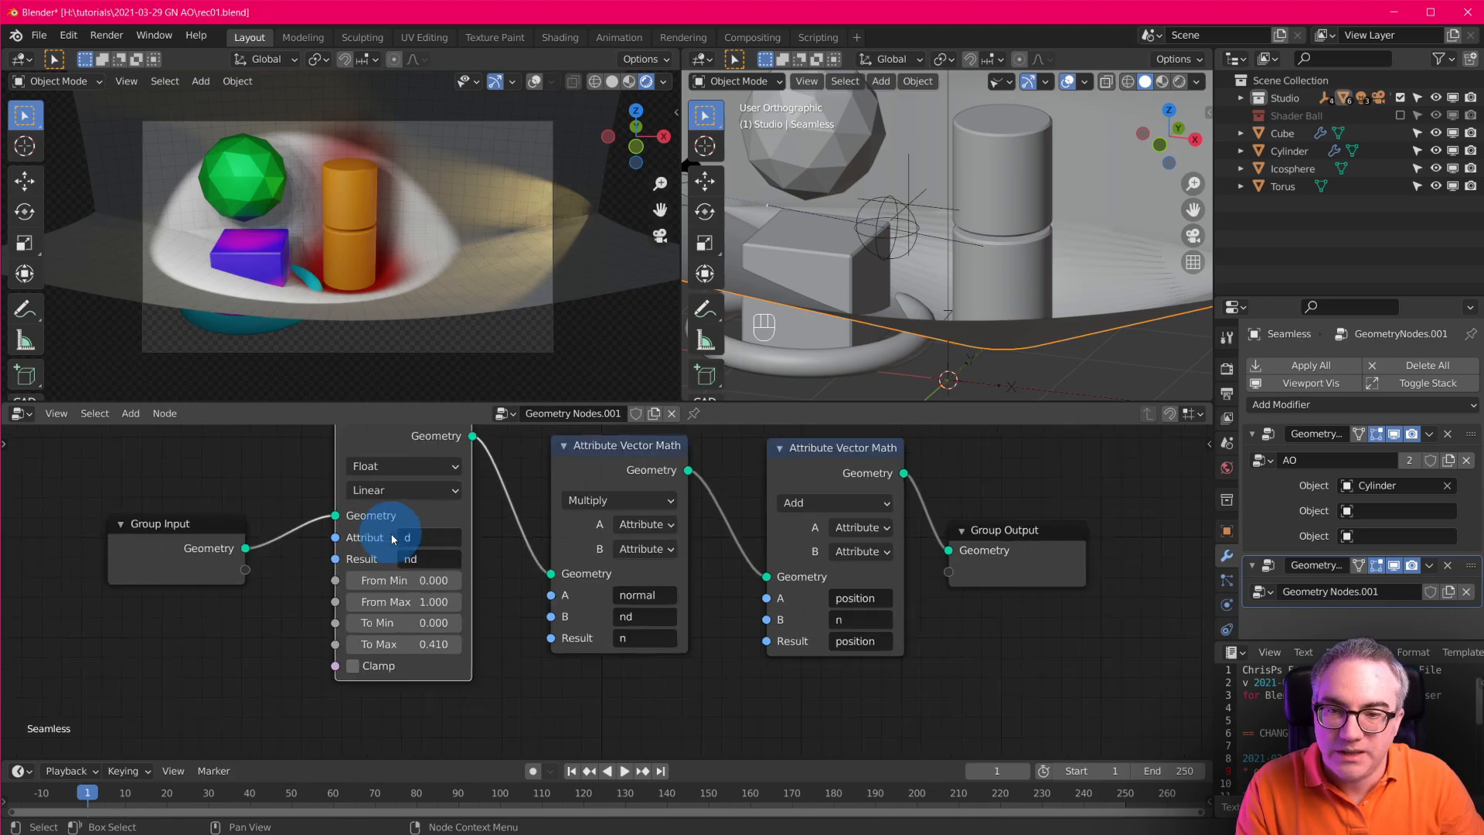
click(504, 414)
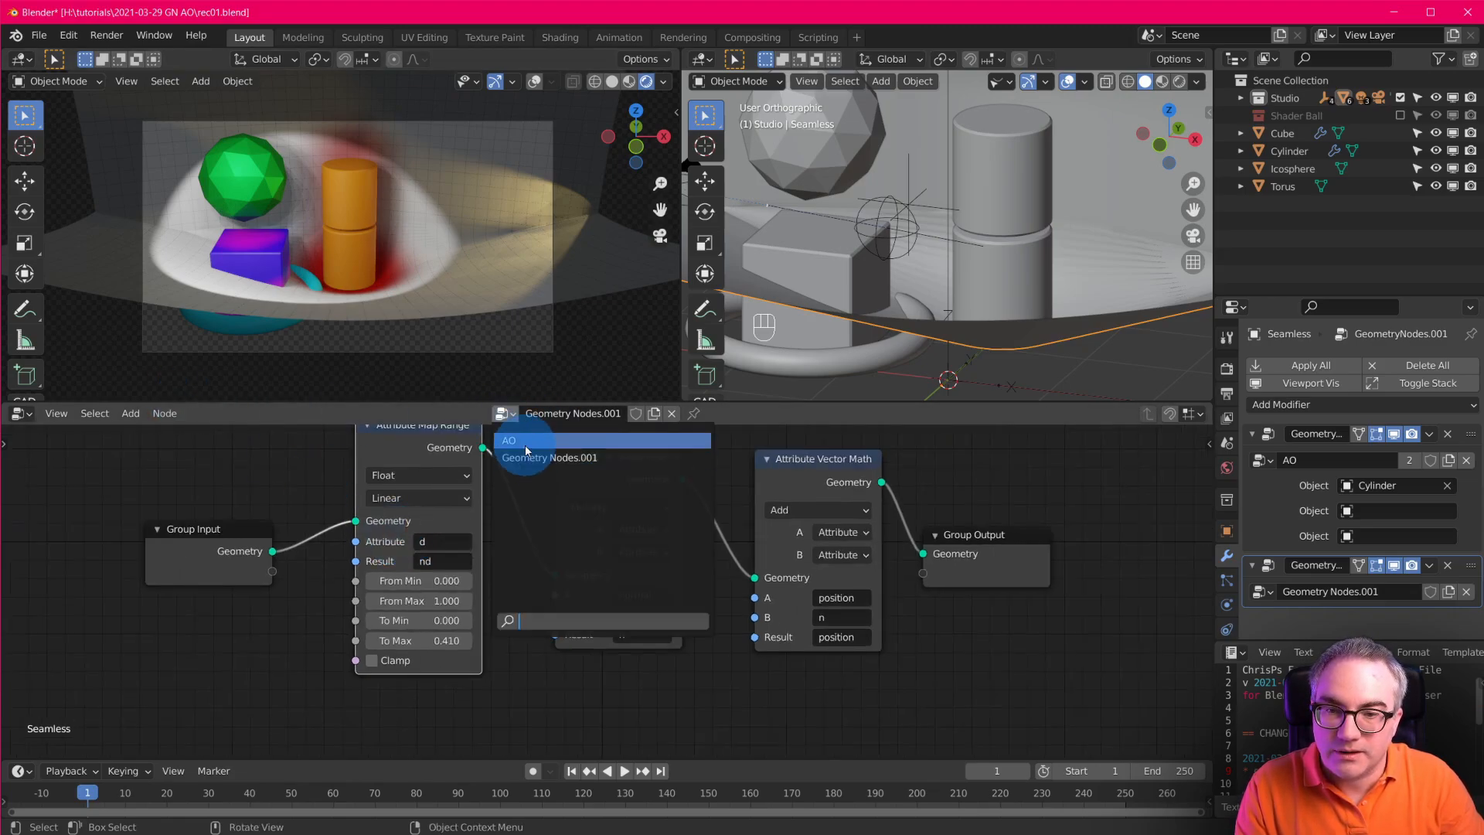
click(516, 441)
scroll(689, 606, down, 2)
middle_drag(915, 661, 759, 648)
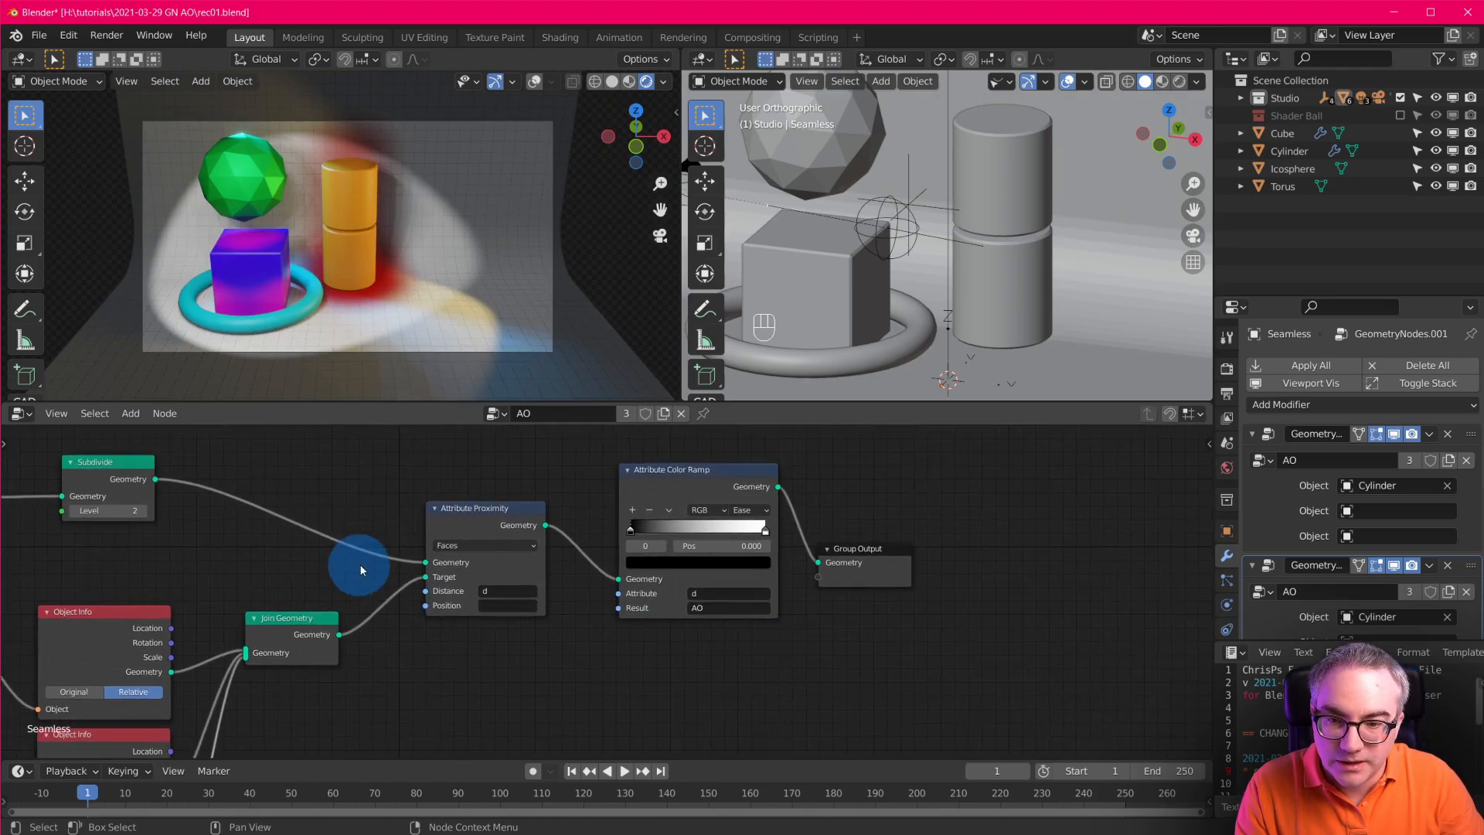
scroll(360, 565, up, 4)
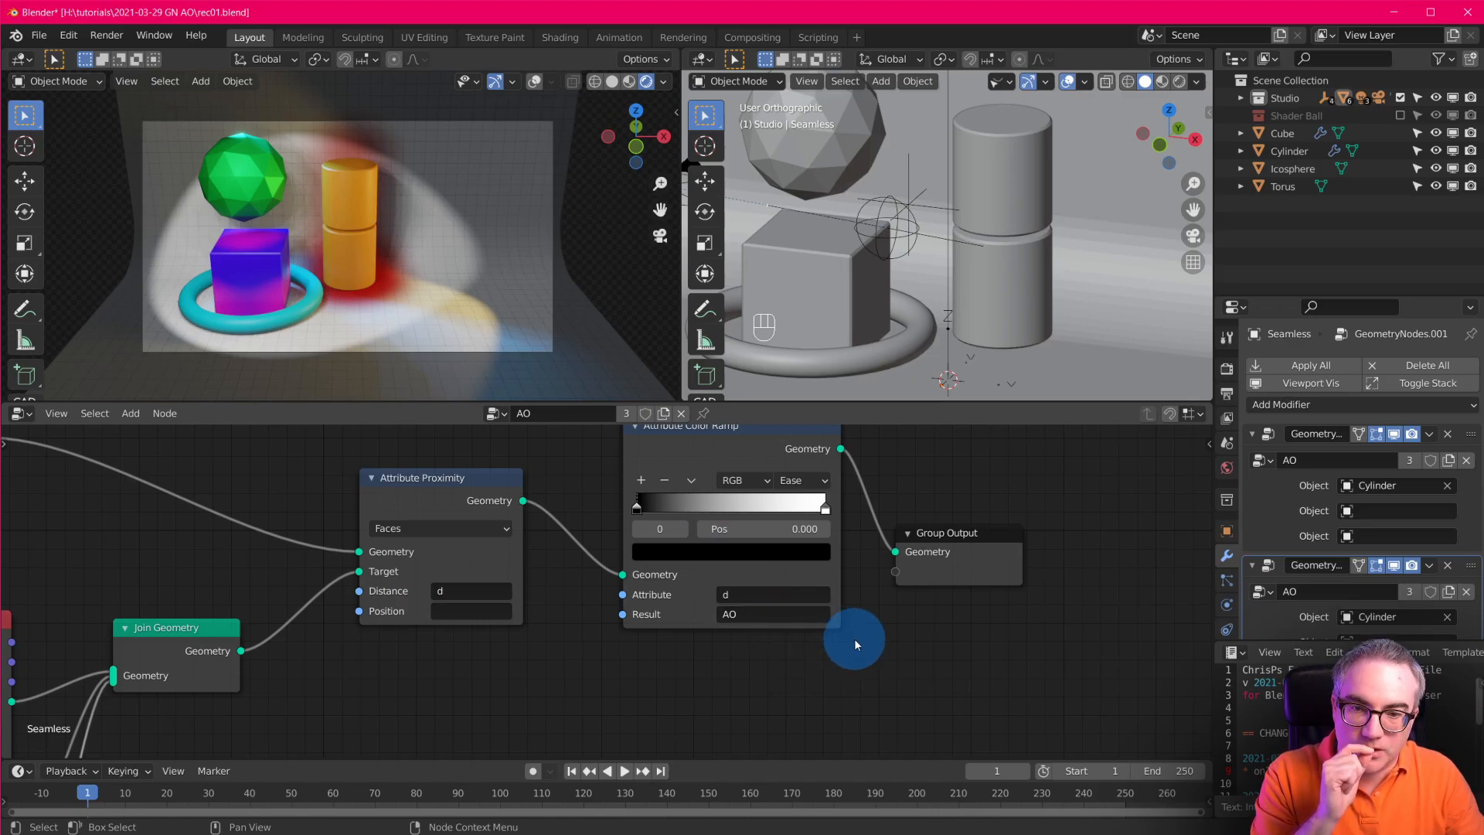
Make room before Group Output and insert a duplicate of the Attribute Color Ramp node there.
drag(962, 534, 1160, 535)
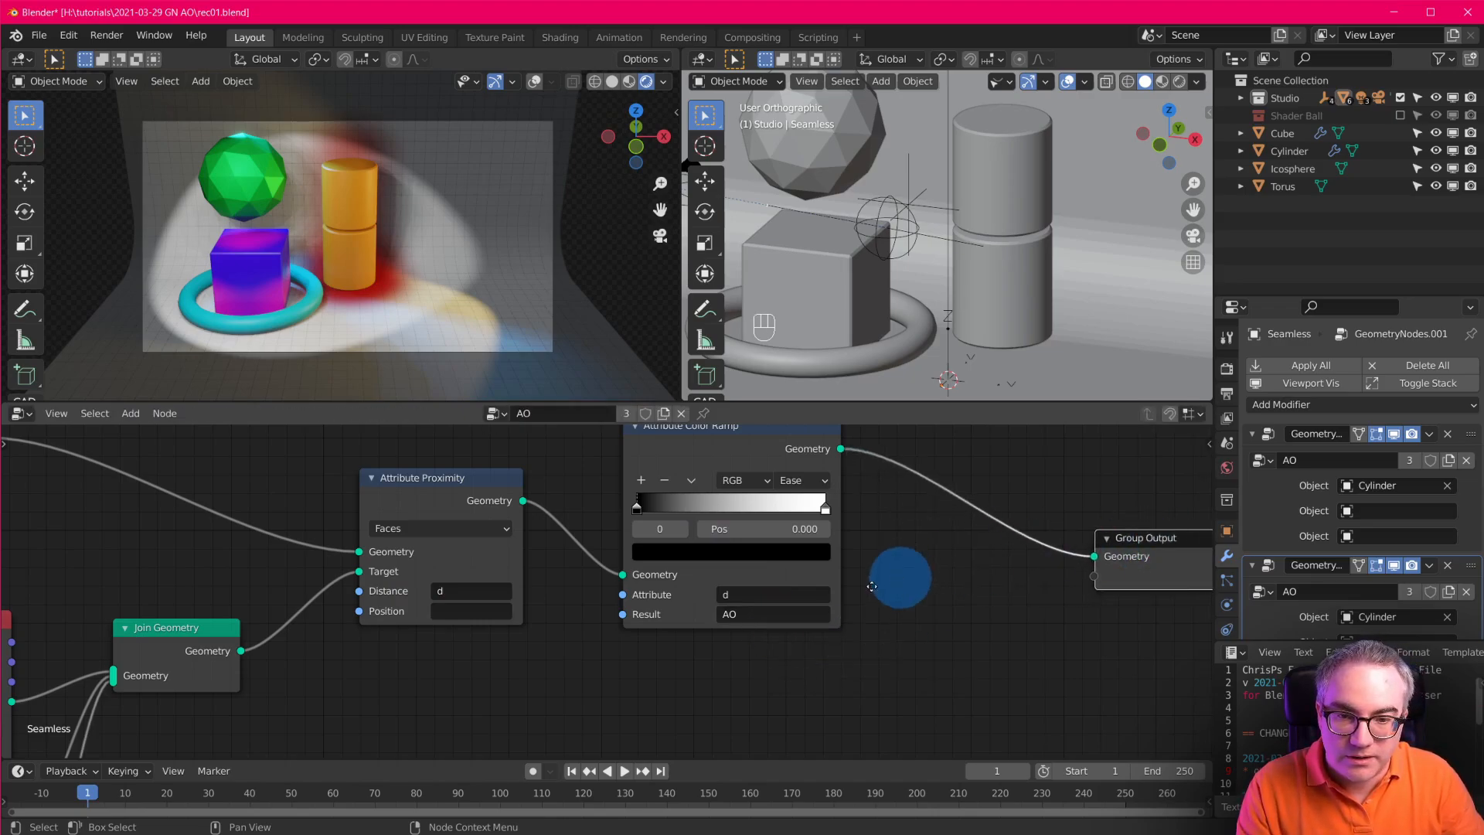
middle_drag(899, 578, 596, 616)
drag(418, 474, 358, 482)
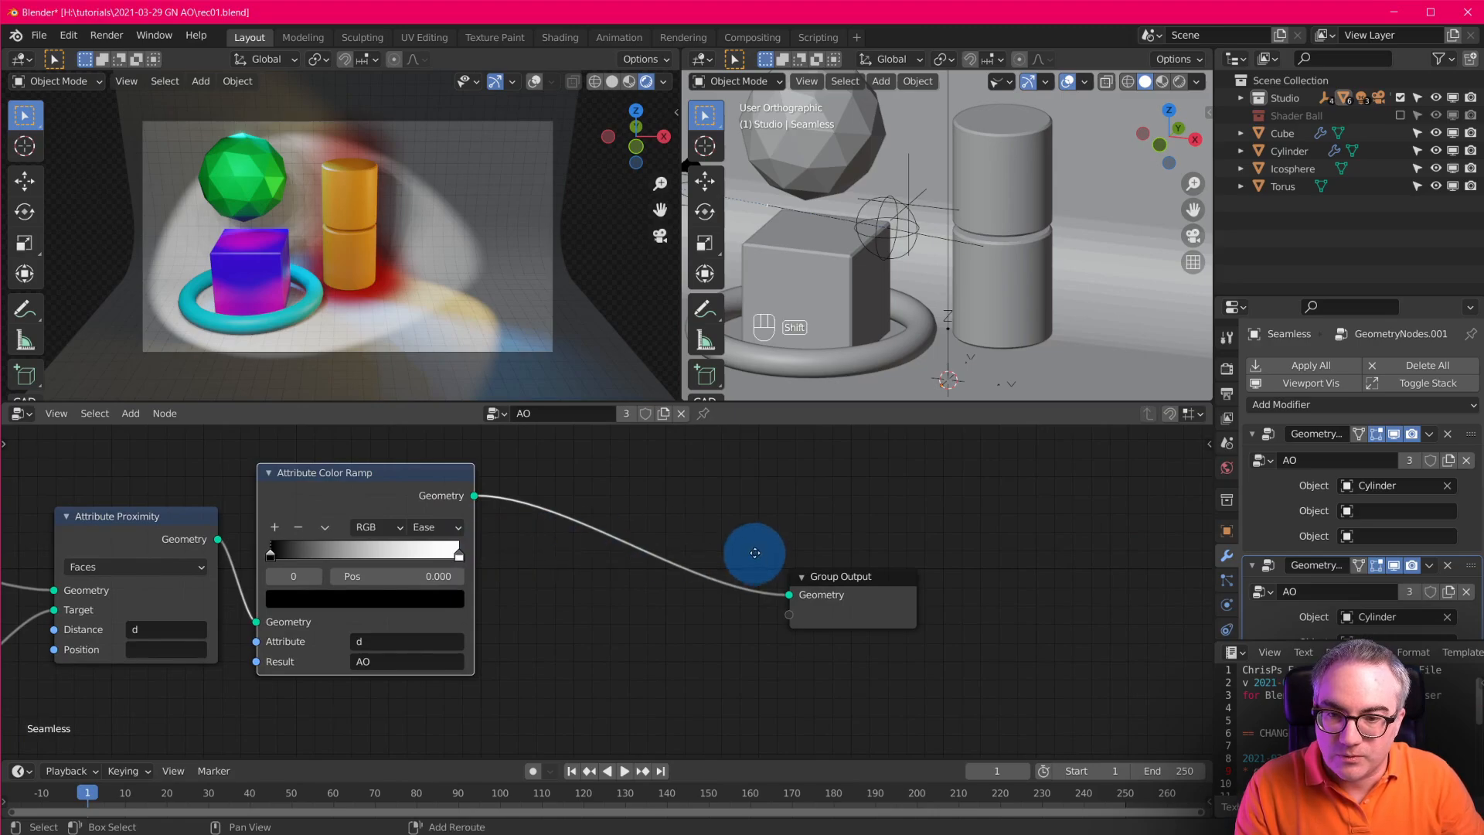
key(shift+d)
click(800, 539)
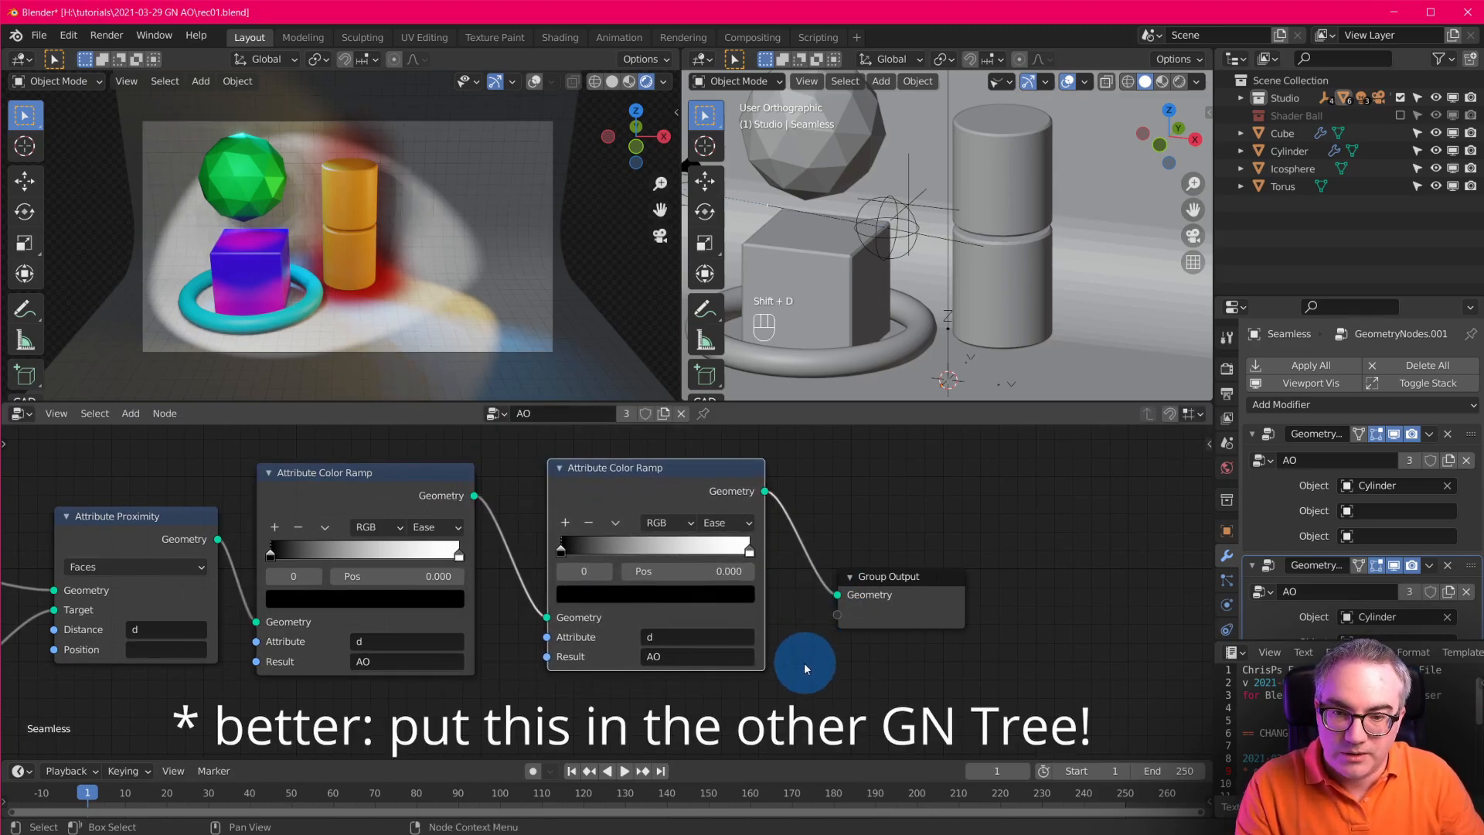
Set the Result attribute of the duplicated Attribute Color Ramp node before Group Output to d.
click(725, 663)
text(d)
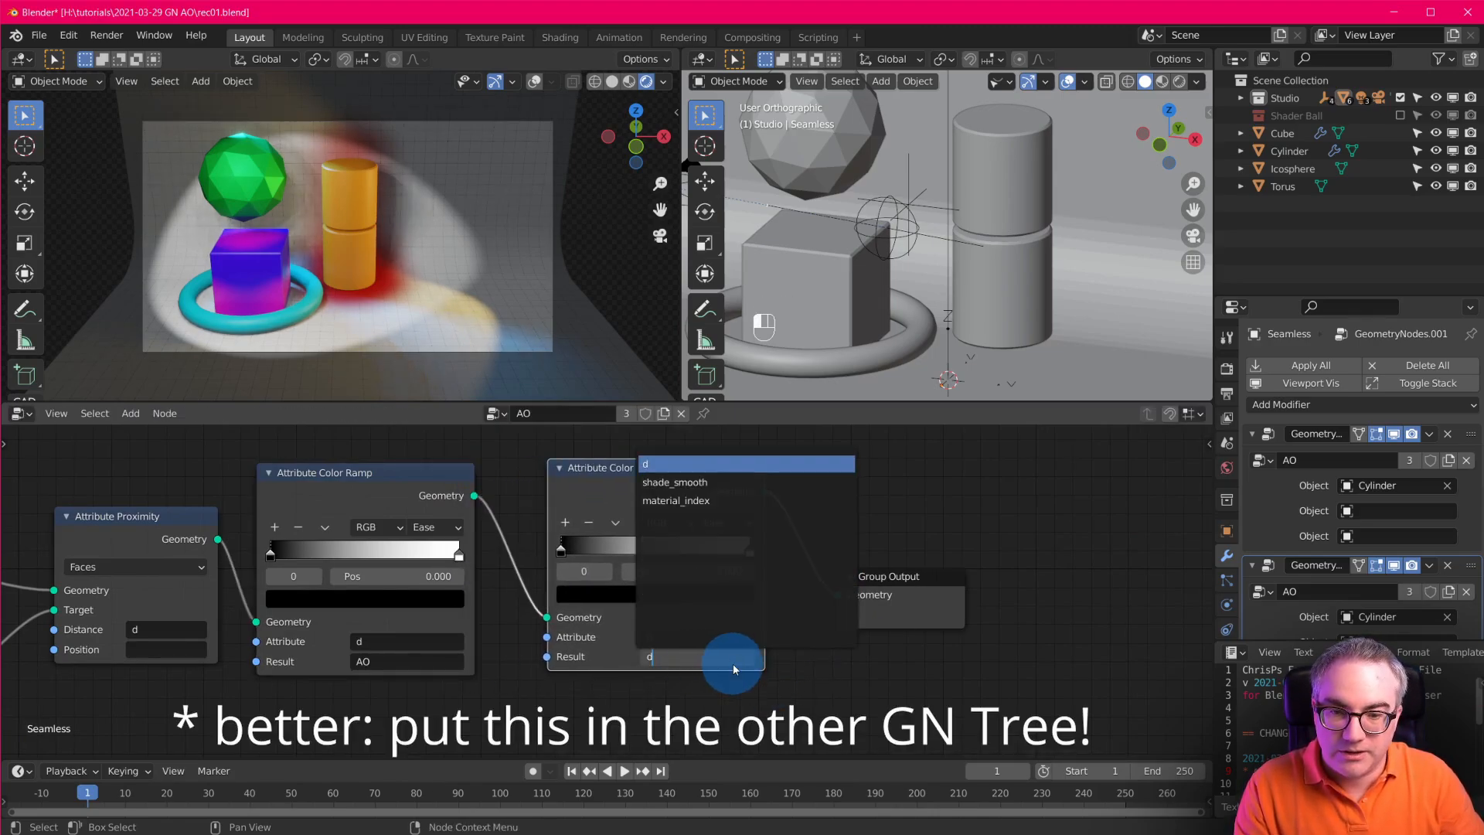
key(Return)
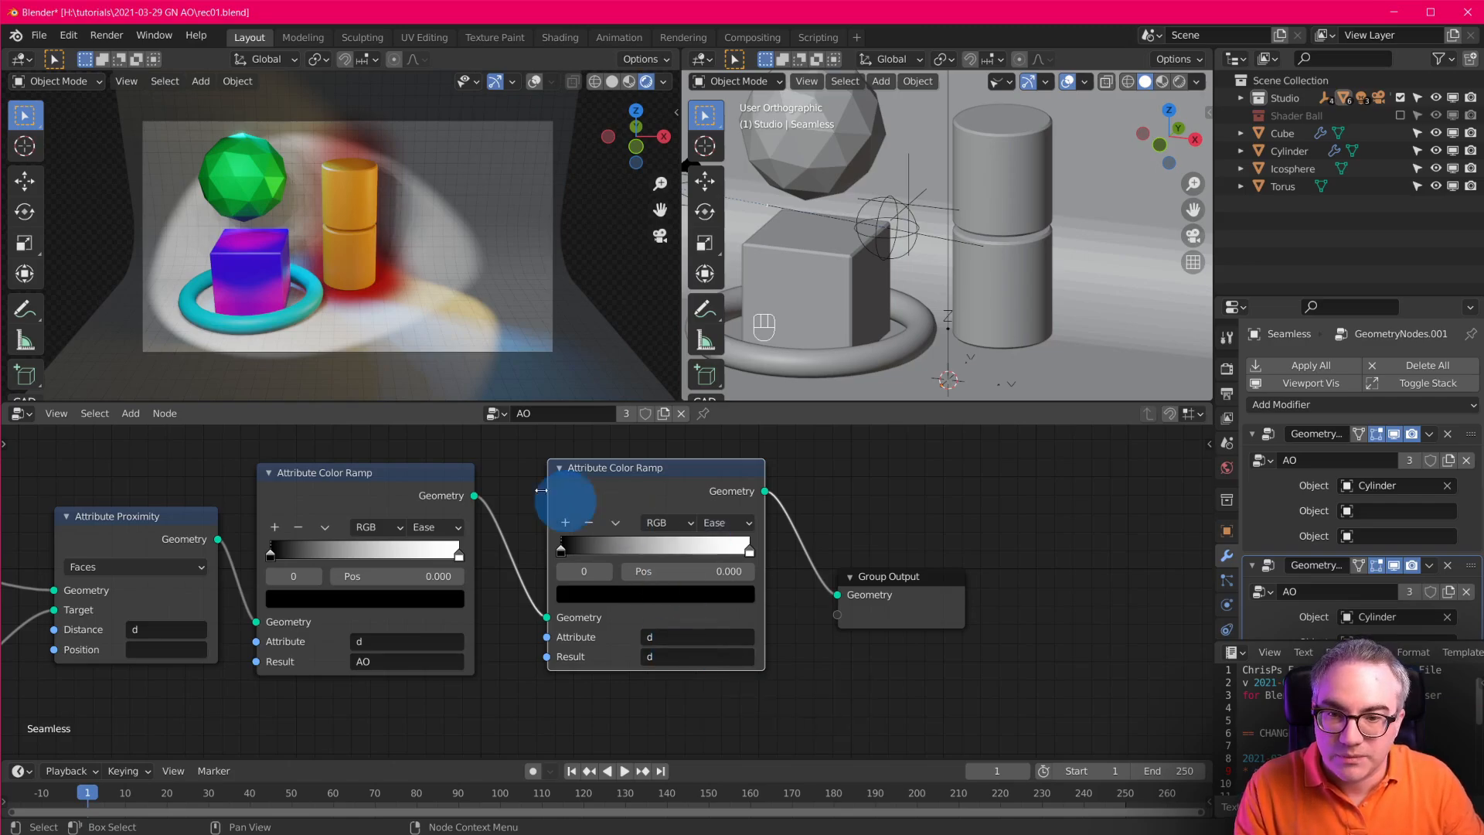
Load the Geometry Nodes.001 tree in place of AO in the second modifier, keeping the Seamless backdrop selected.
middle_drag(941, 405, 1053, 193)
click(499, 415)
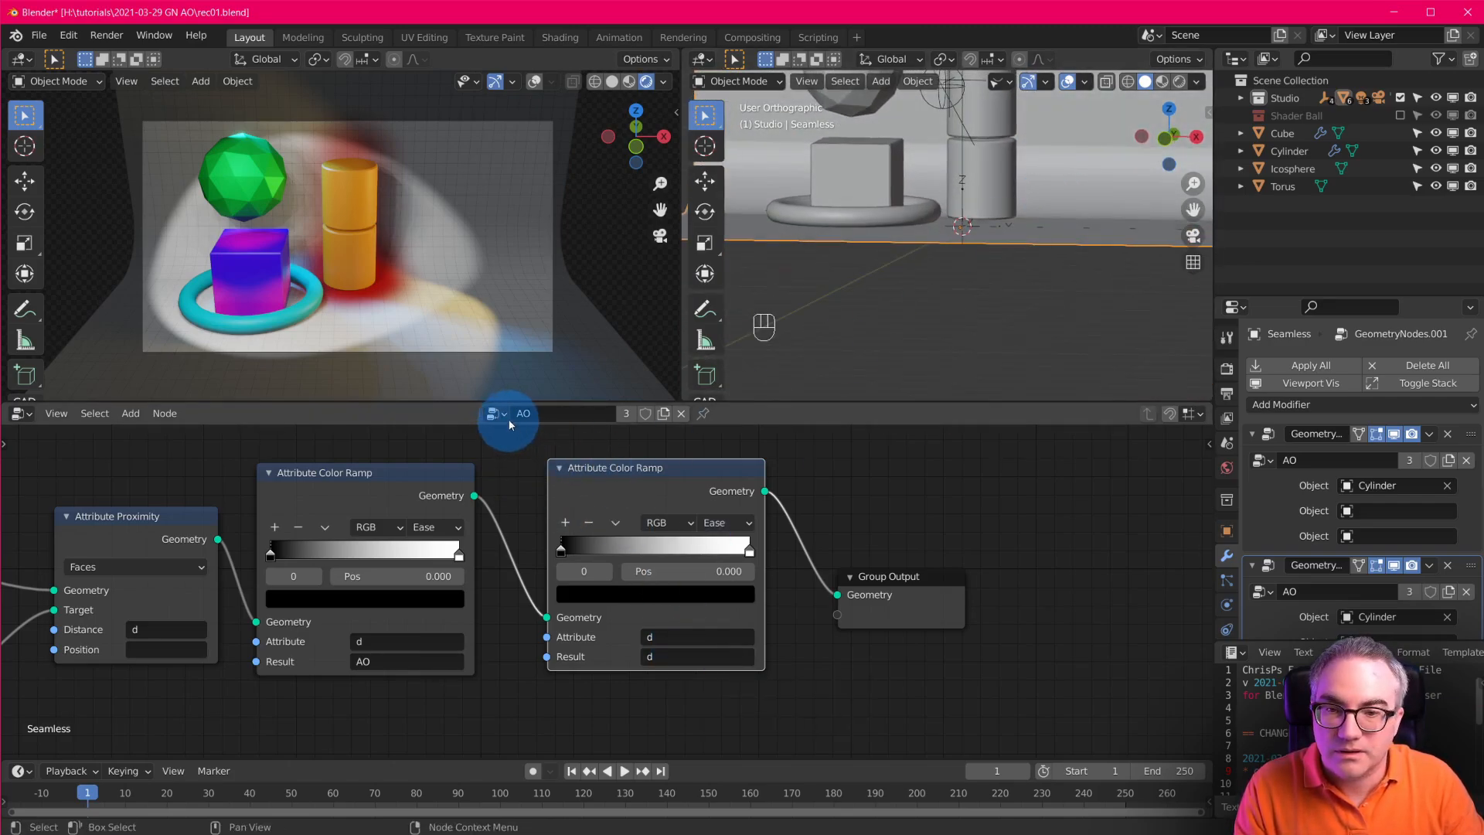
click(520, 457)
scroll(874, 699, up, 2)
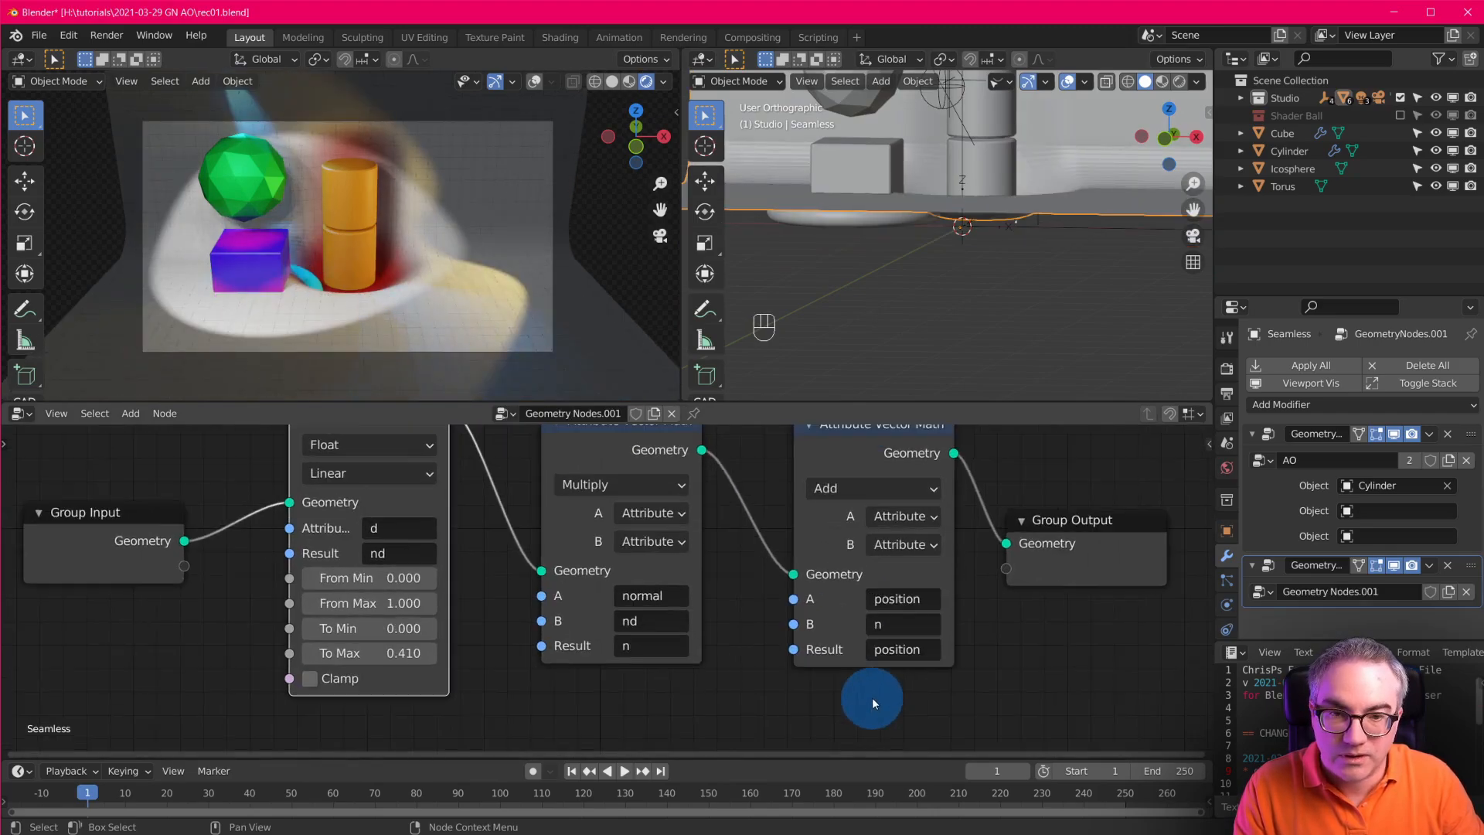
shift+middle_drag(969, 193, 991, 268)
click(924, 261)
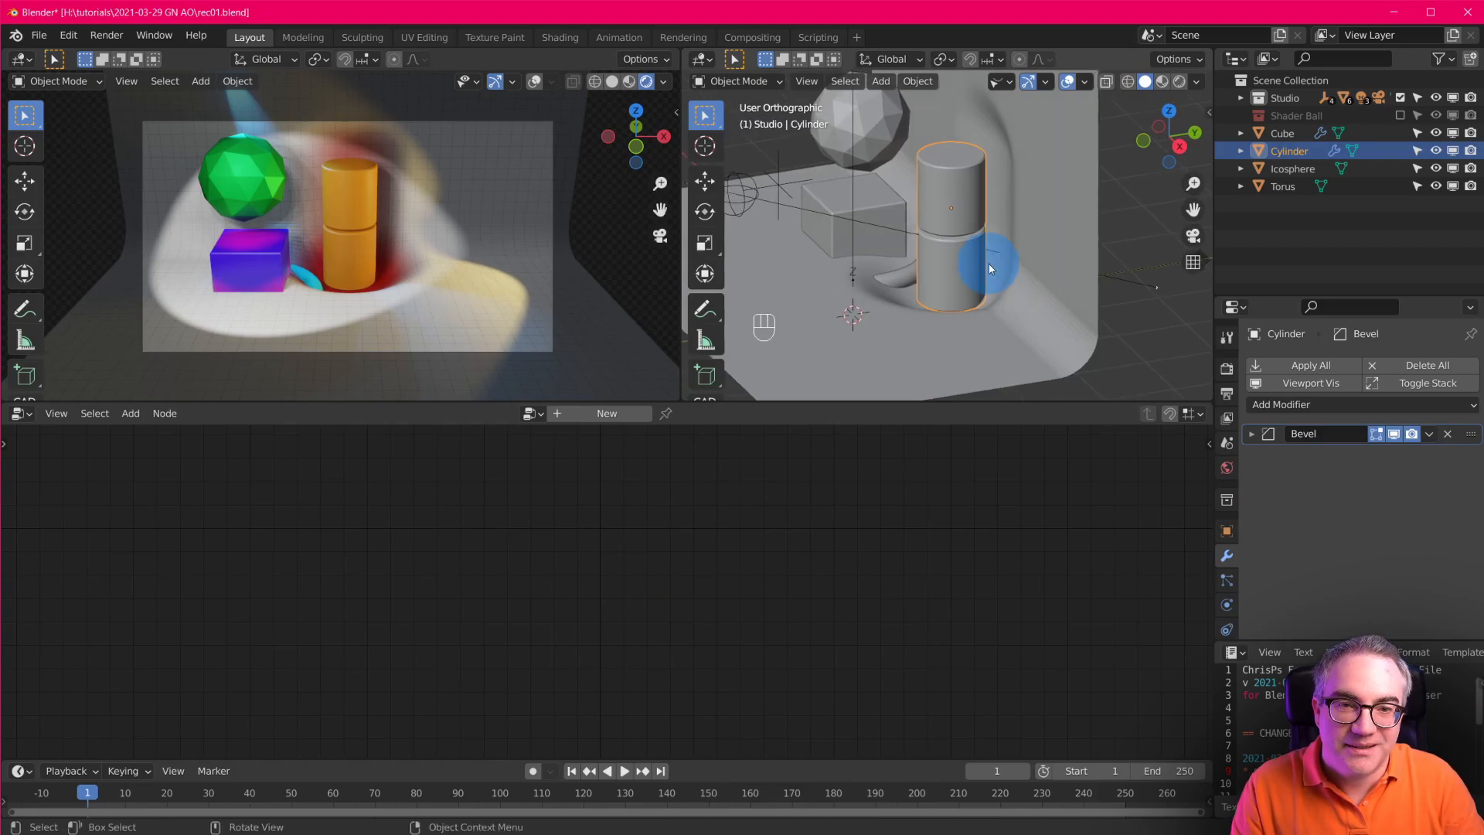
scroll(1020, 251, up, 2)
click(1094, 234)
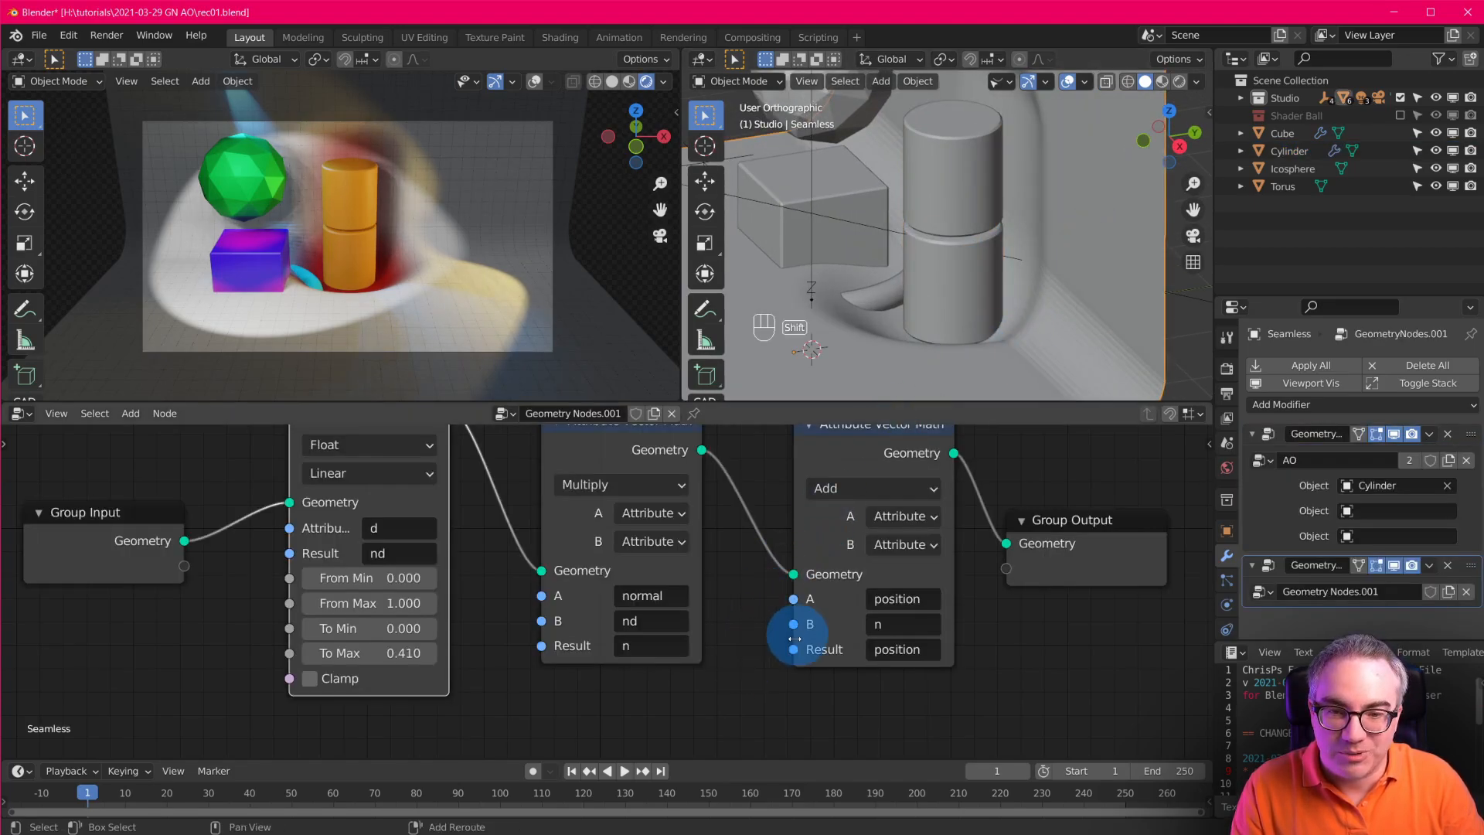
Set the Attribute Map Range node's To Max to 0.300 and inspect the backdrop around the cube and cylinder.
shift+middle_drag(795, 629, 736, 709)
drag(367, 704, 367, 704)
scroll(330, 281, up, 2)
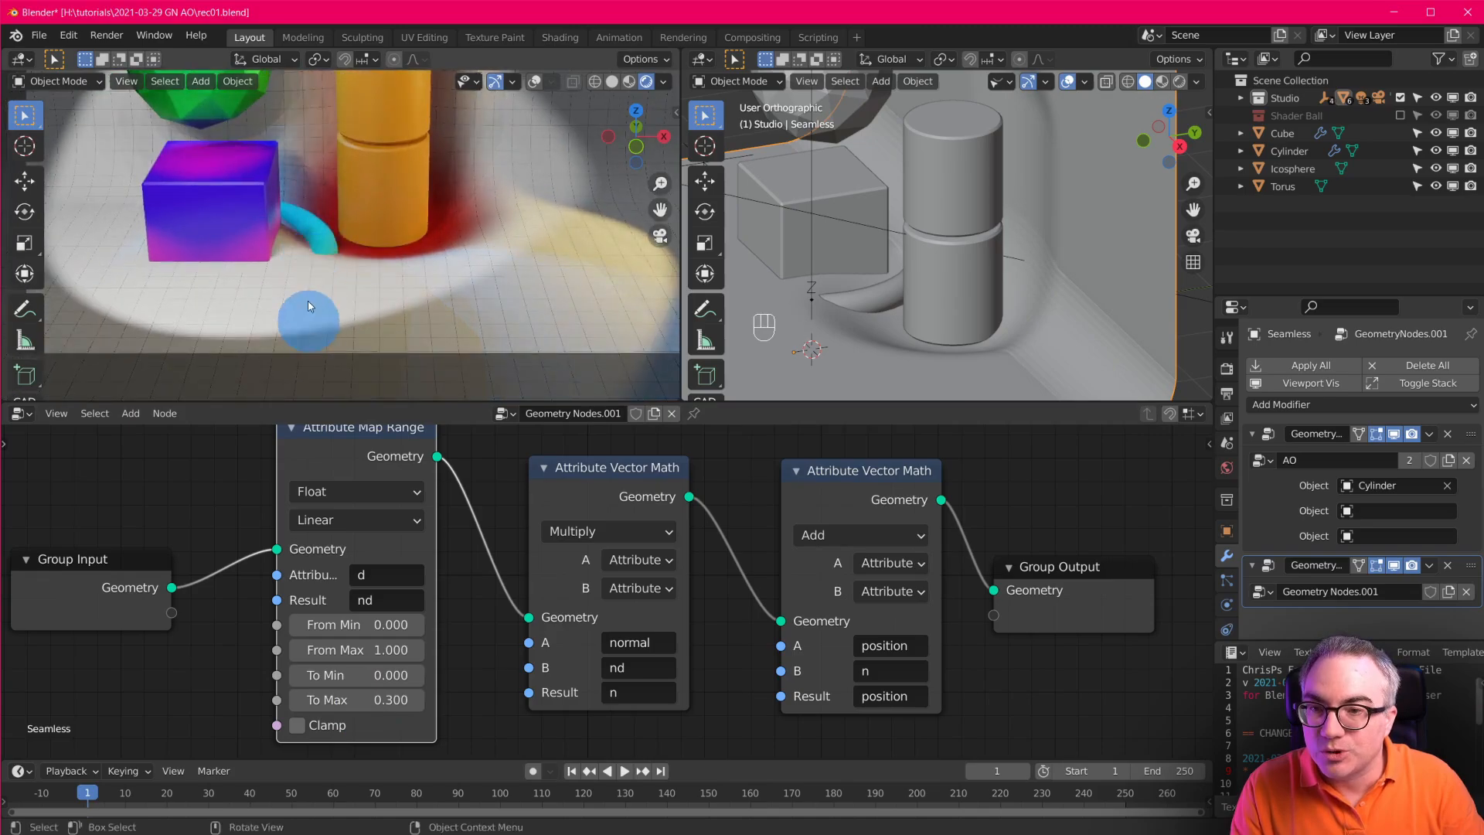
shift+middle_drag(374, 291, 385, 337)
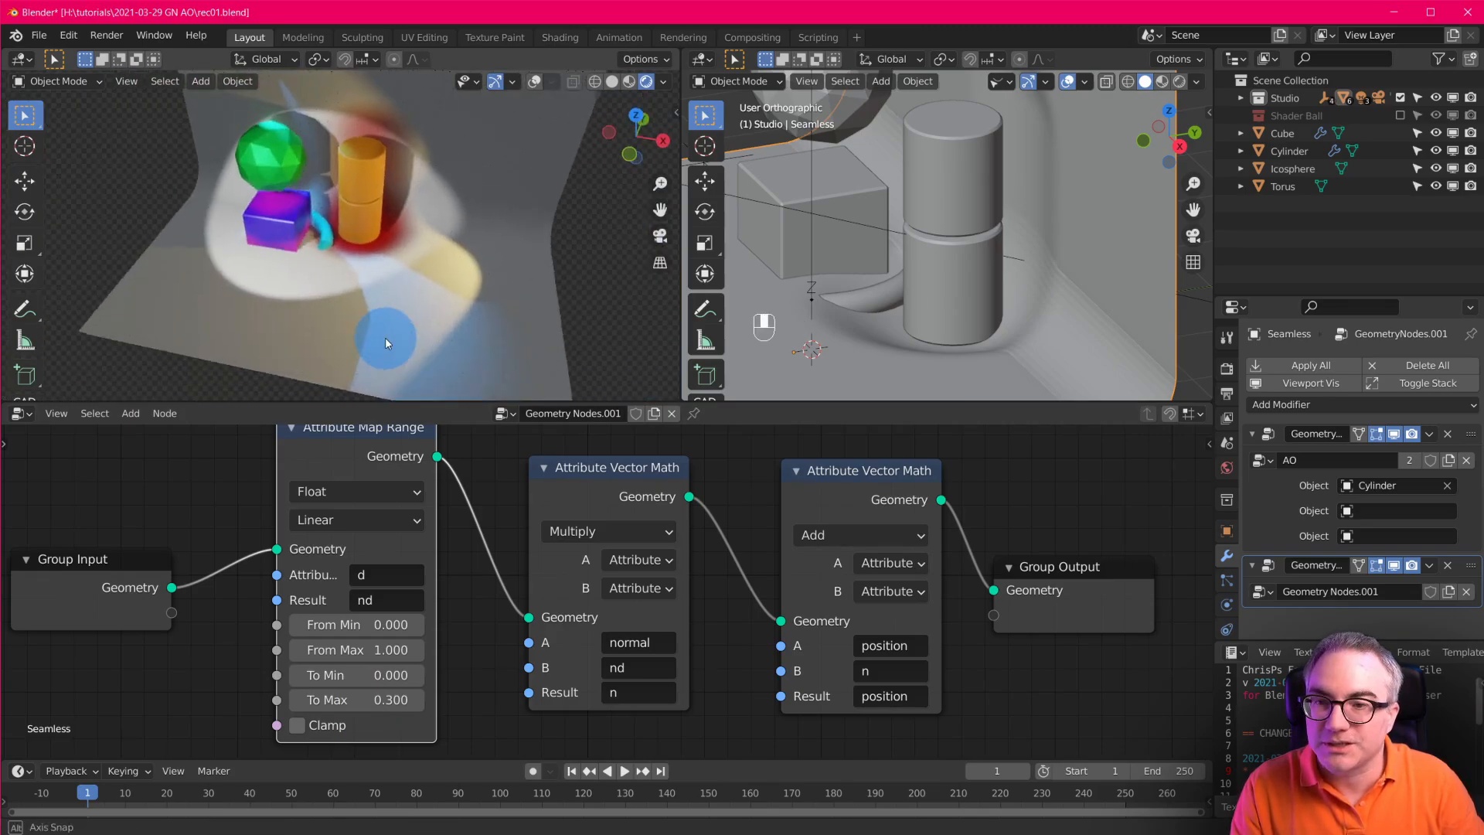
scroll(294, 288, up, 4)
scroll(568, 322, up, 2)
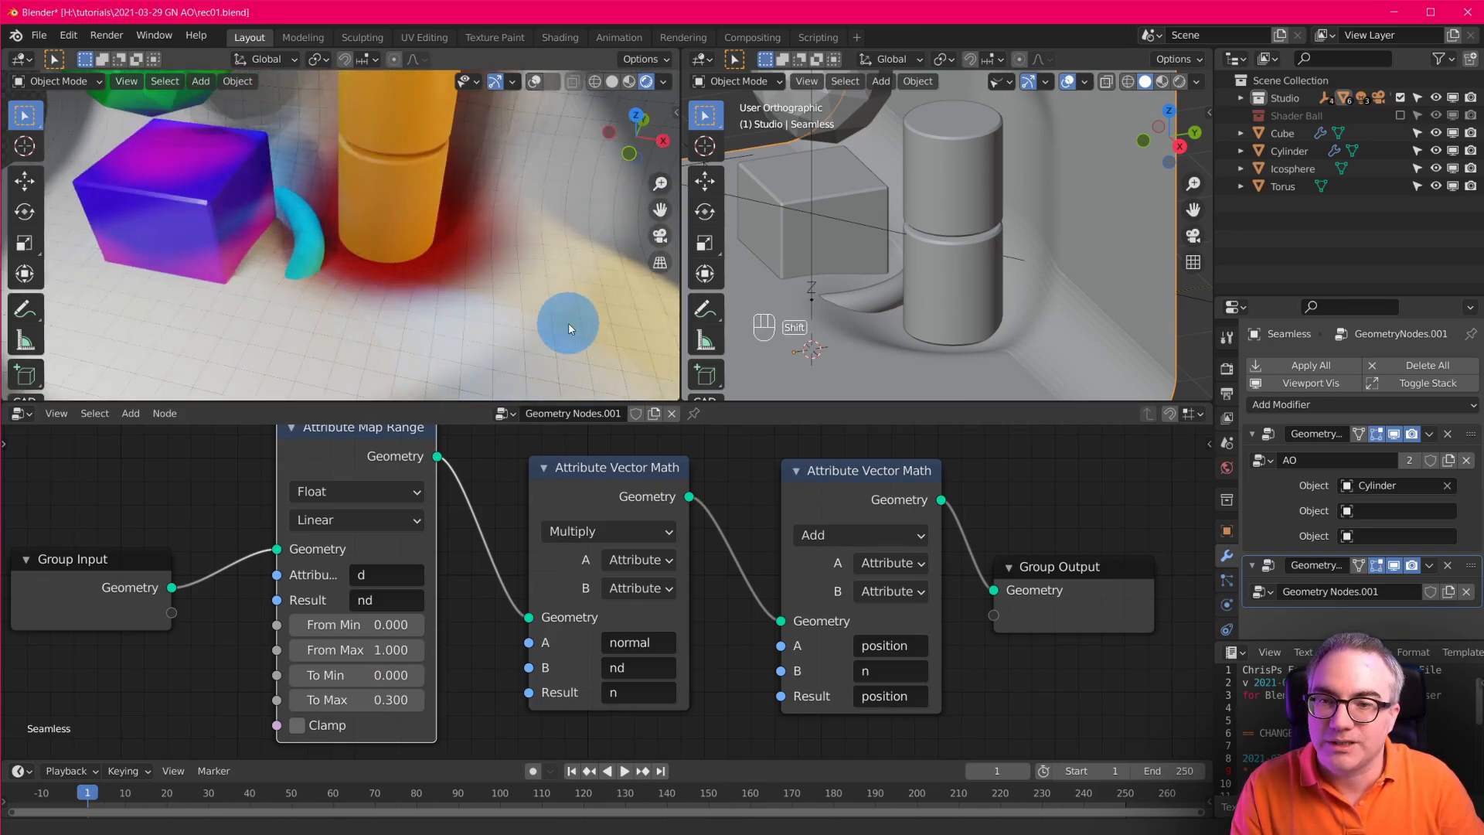
middle_drag(568, 322, 524, 303)
scroll(1085, 308, down, 3)
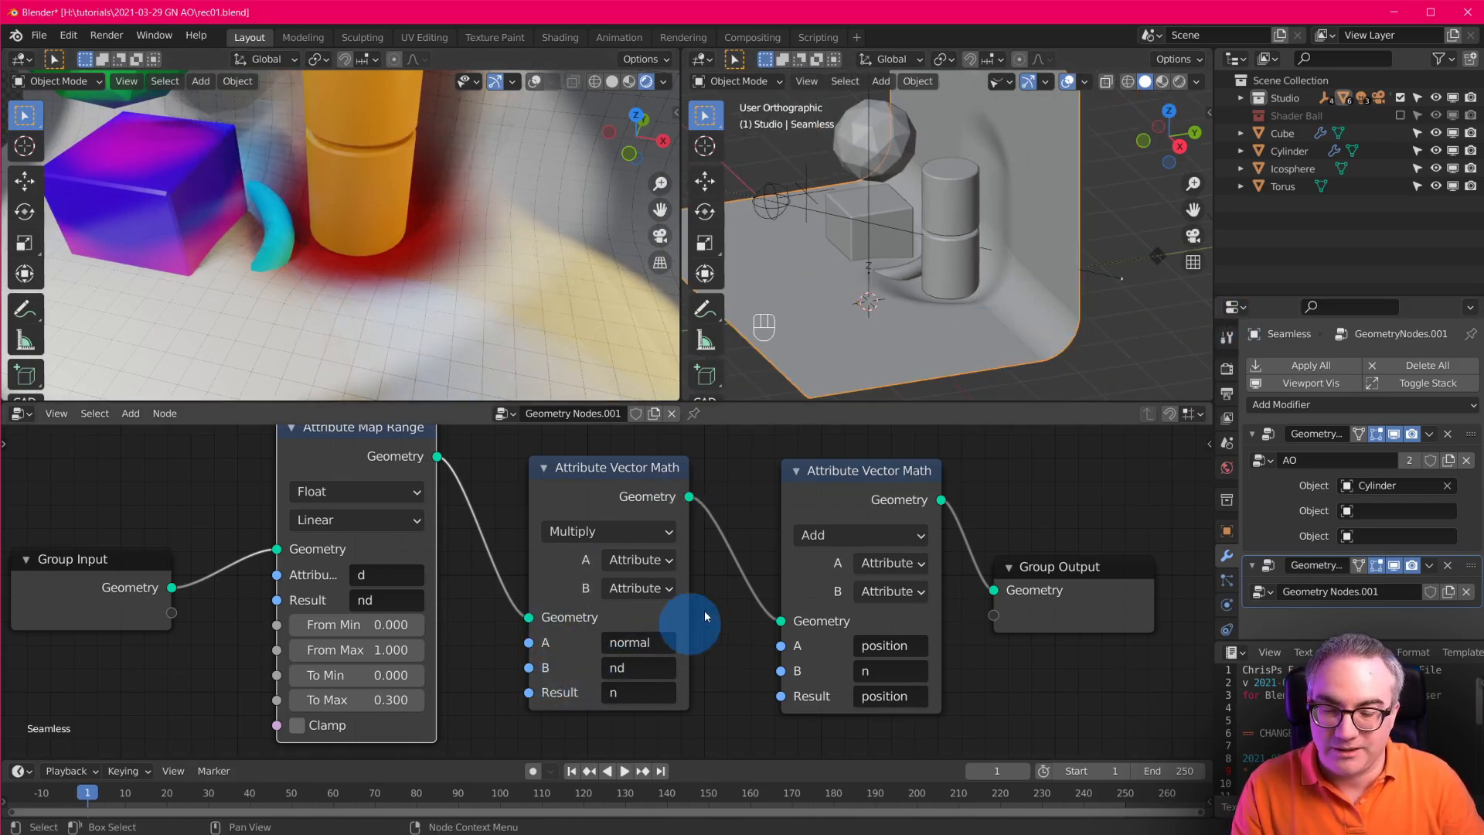
Set the Attribute Map Range node's To Max to -0.450 and inspect the backdrop's warp behind the objects from several angles.
shift+drag(355, 700, 285, 685)
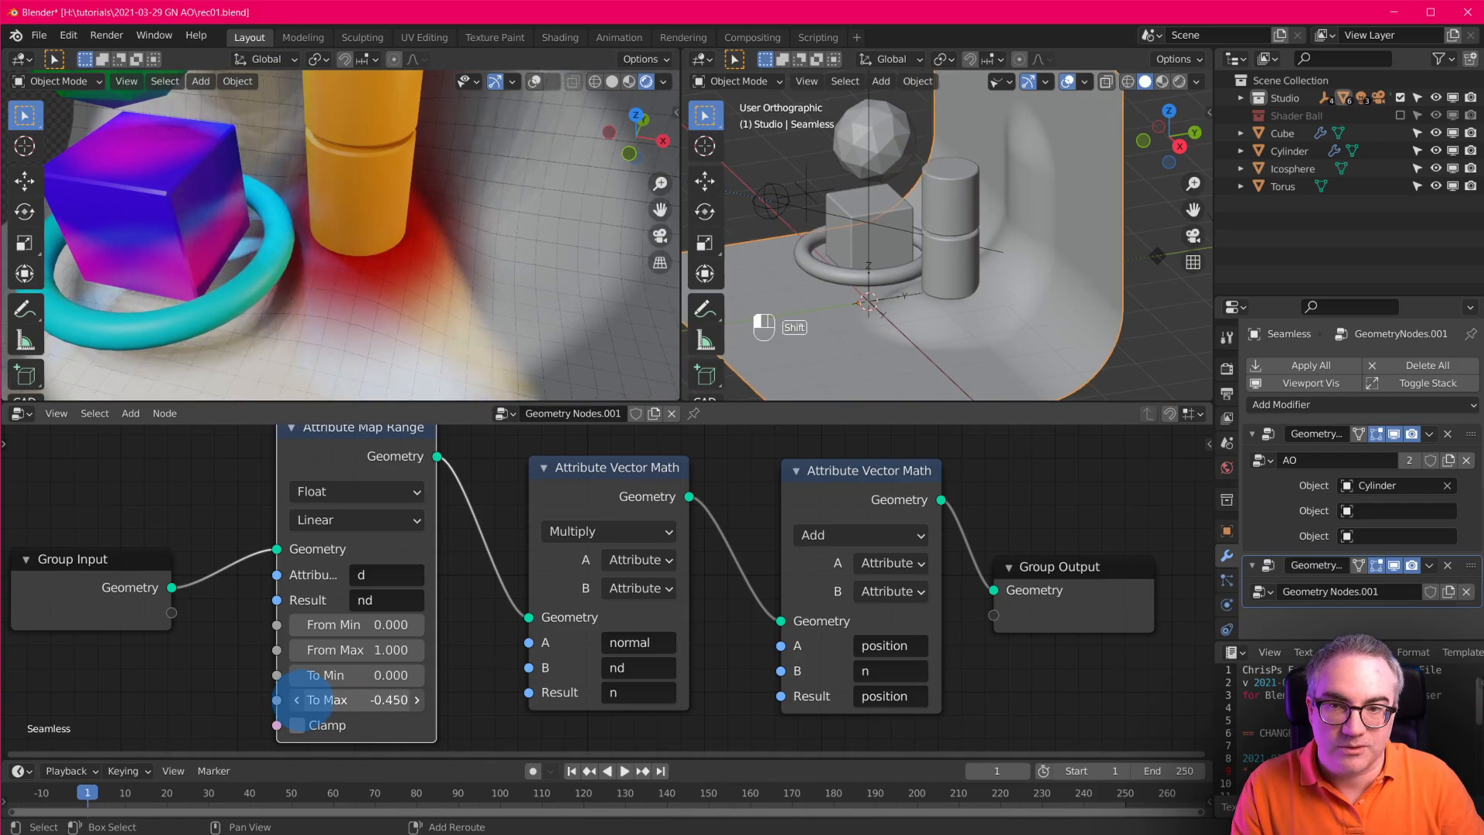
click(924, 345)
middle_drag(975, 272, 1082, 293)
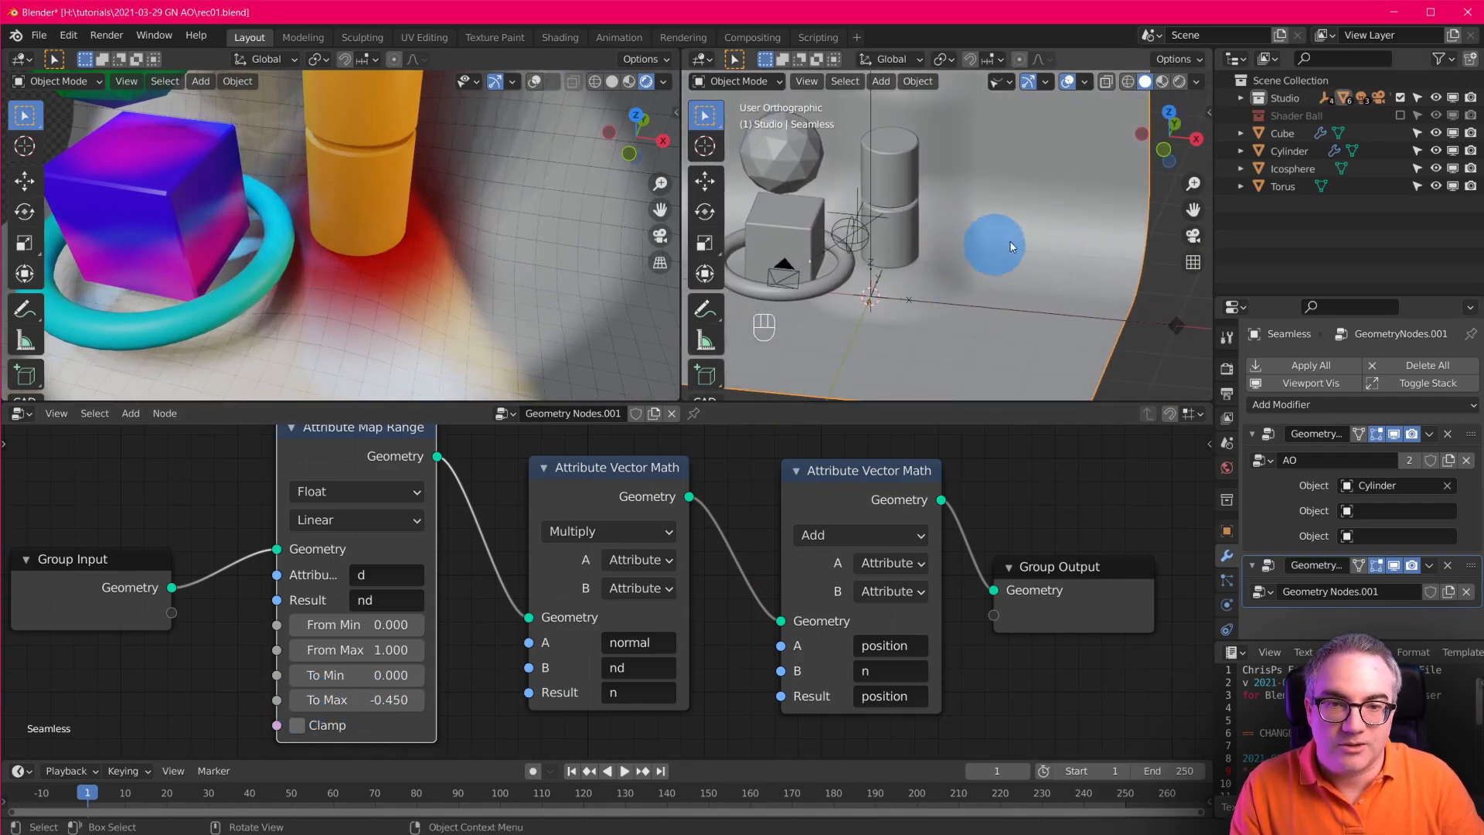
scroll(1011, 241, up, 3)
shift+middle_drag(947, 267, 1008, 300)
middle_drag(1079, 246, 996, 196)
middle_drag(270, 248, 340, 331)
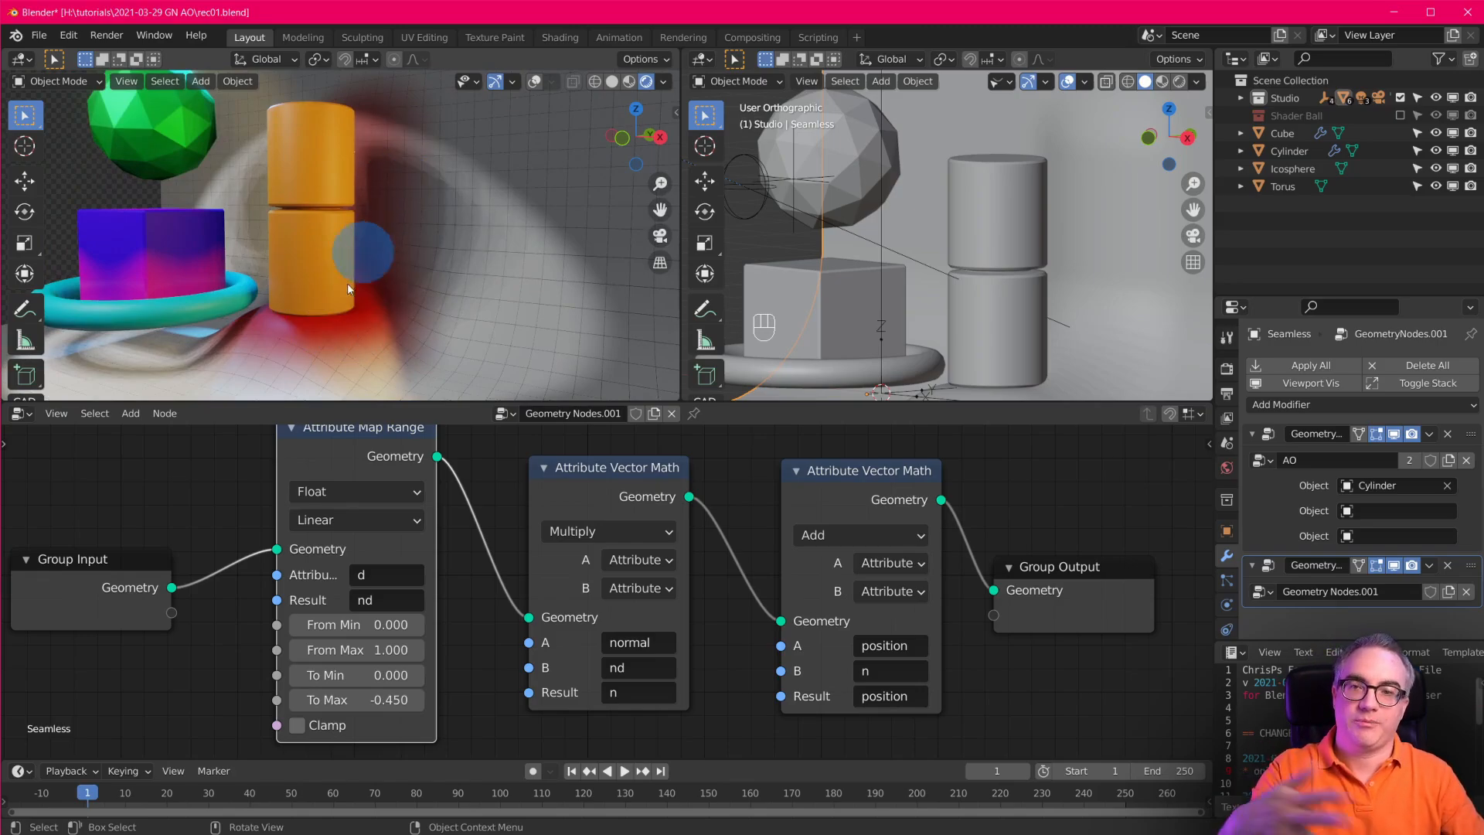
scroll(510, 294, down, 10)
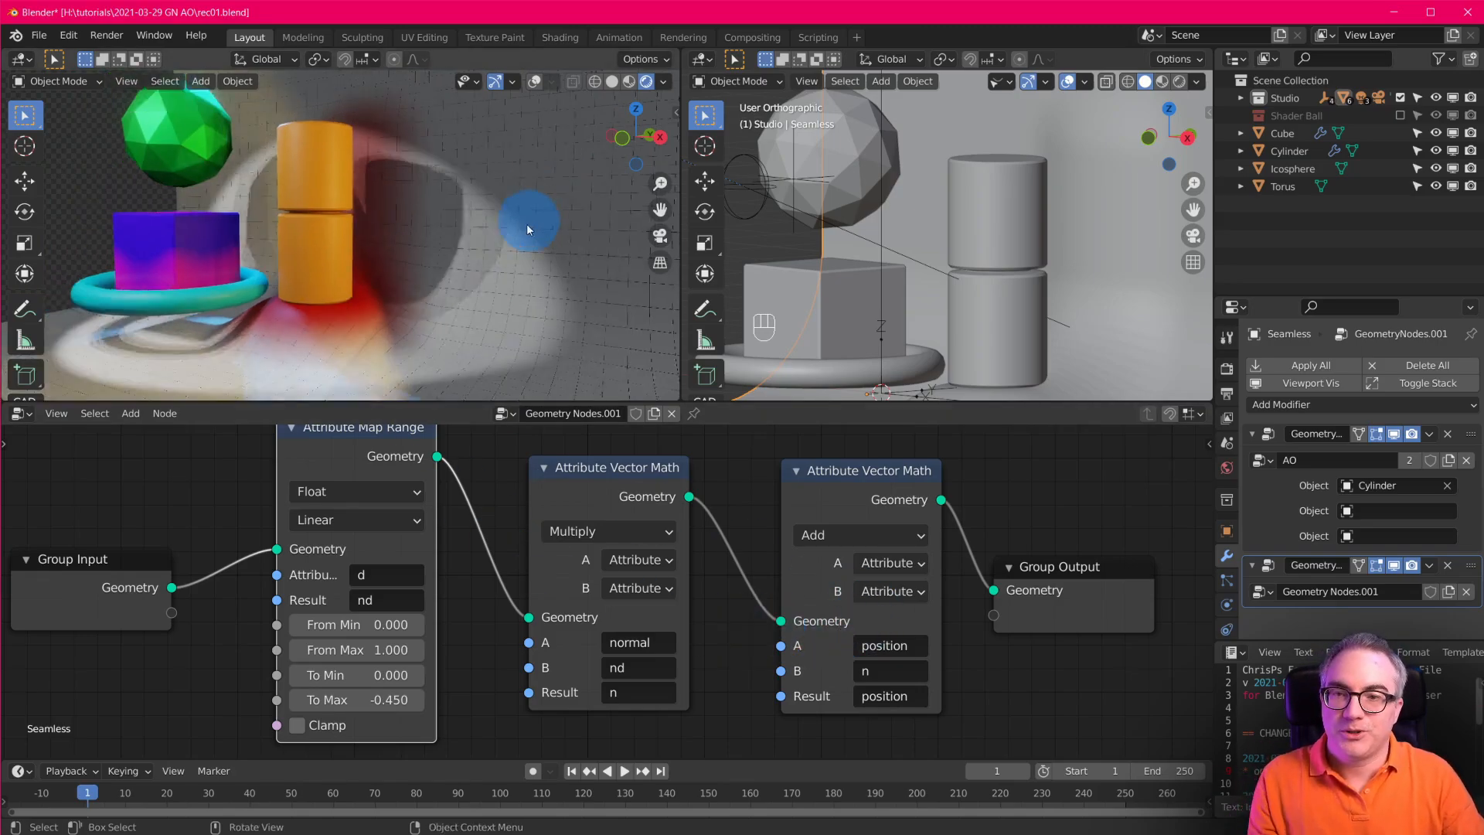
middle_drag(490, 270, 480, 317)
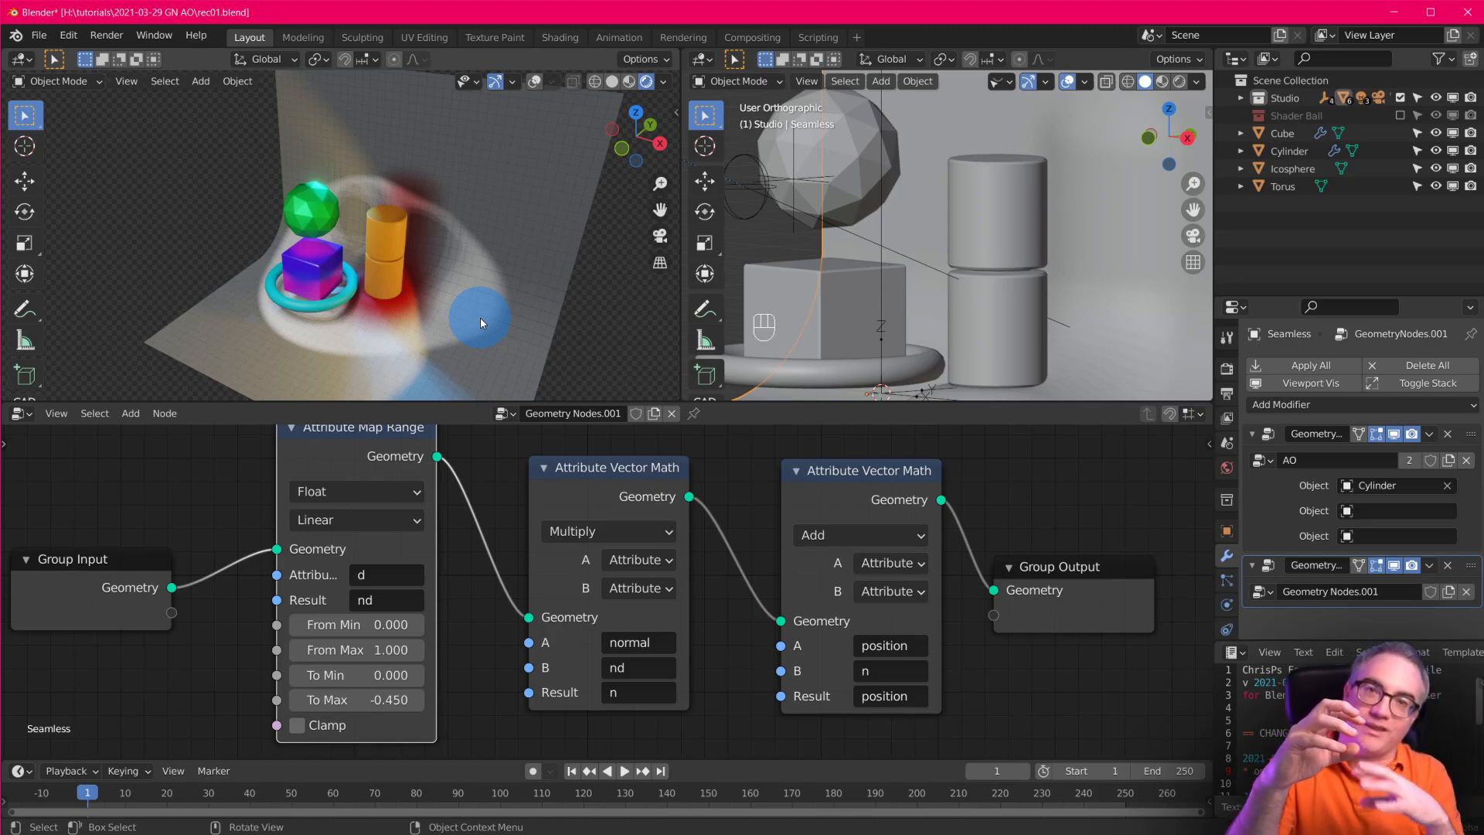
Rename the second modifier's node tree as WARP (needs AO) and bring all of its nodes into view.
click(1345, 591)
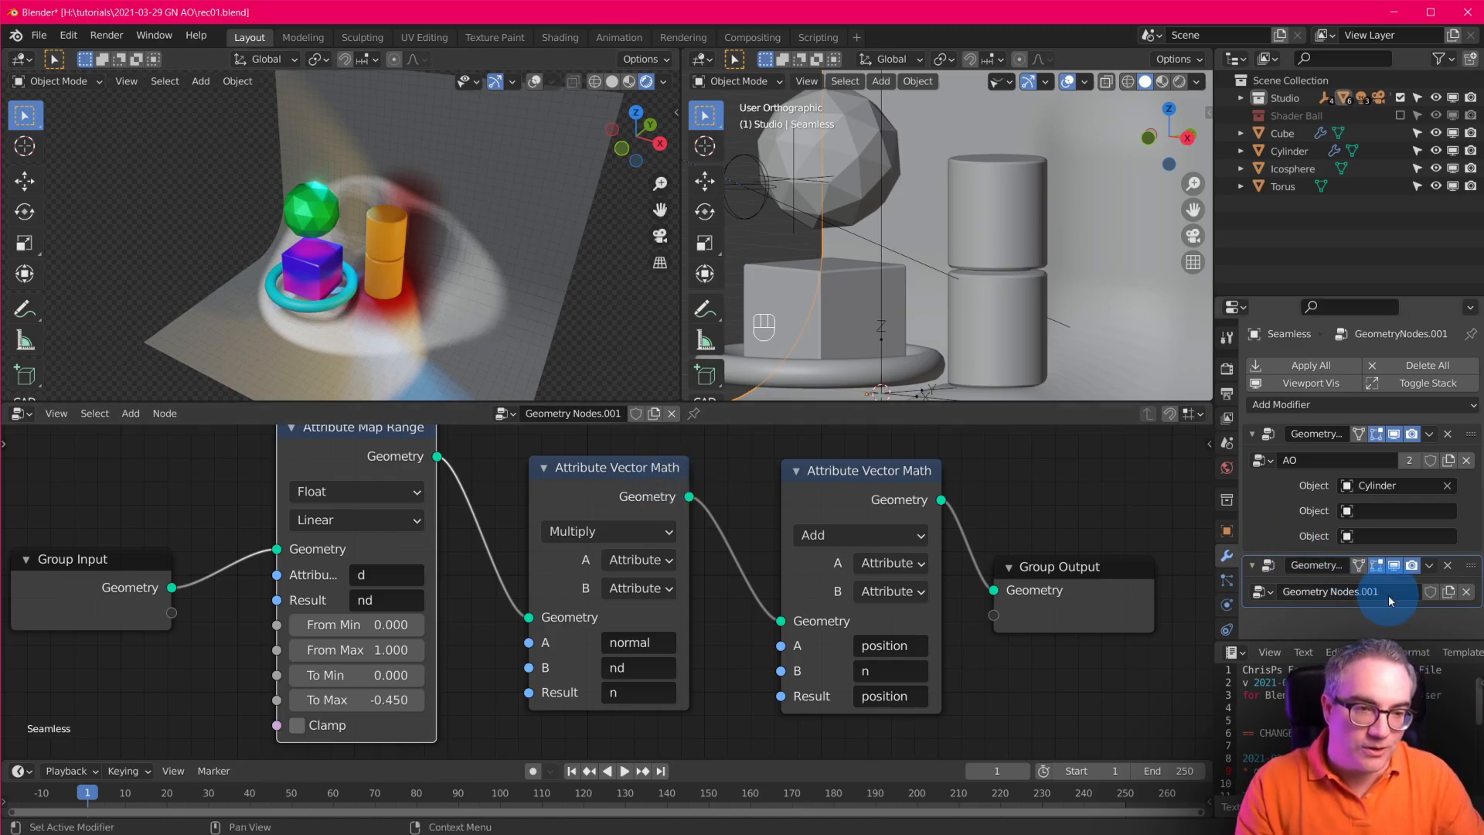
text(WA)
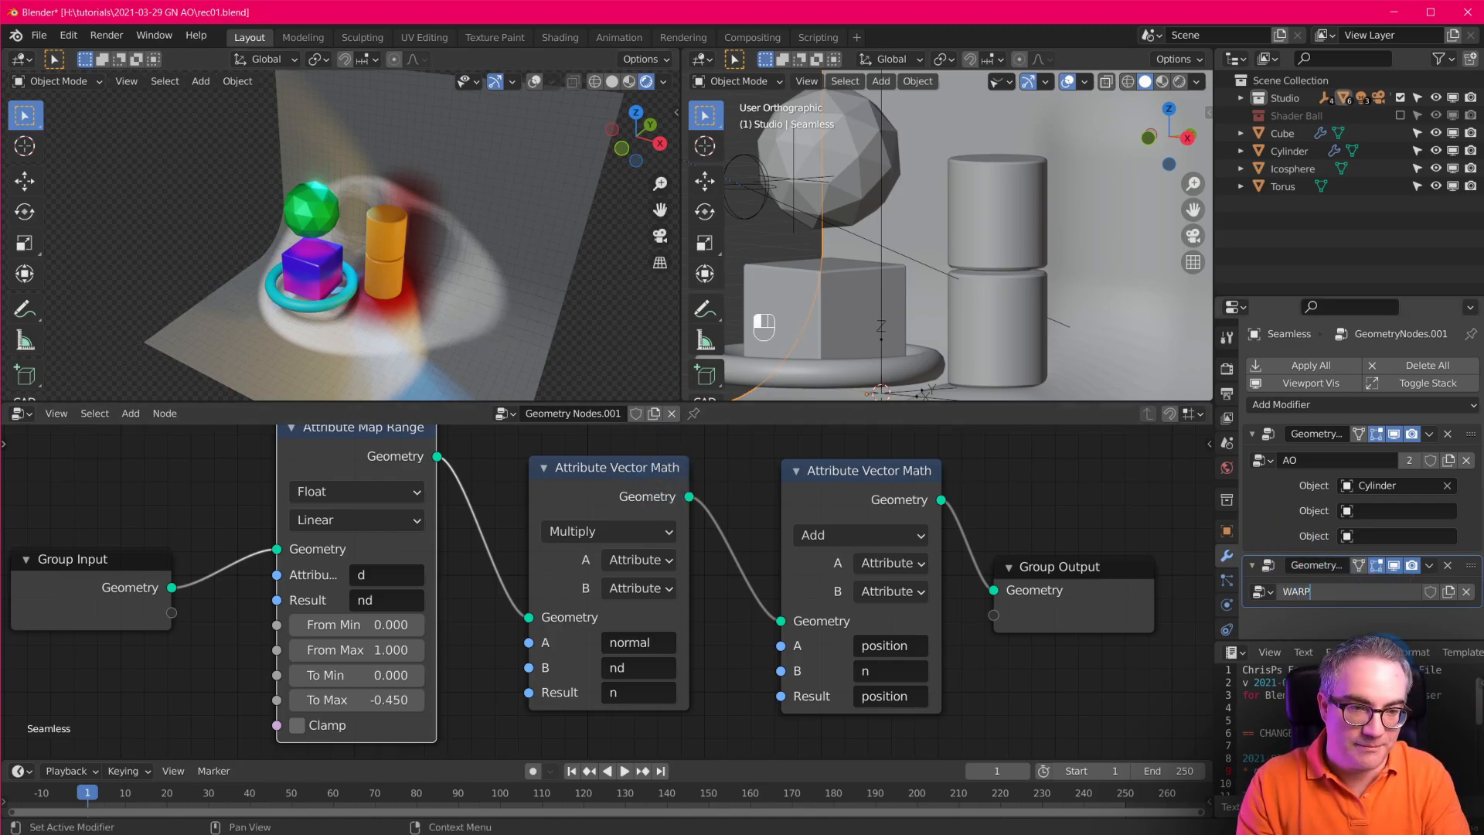
text(RP)
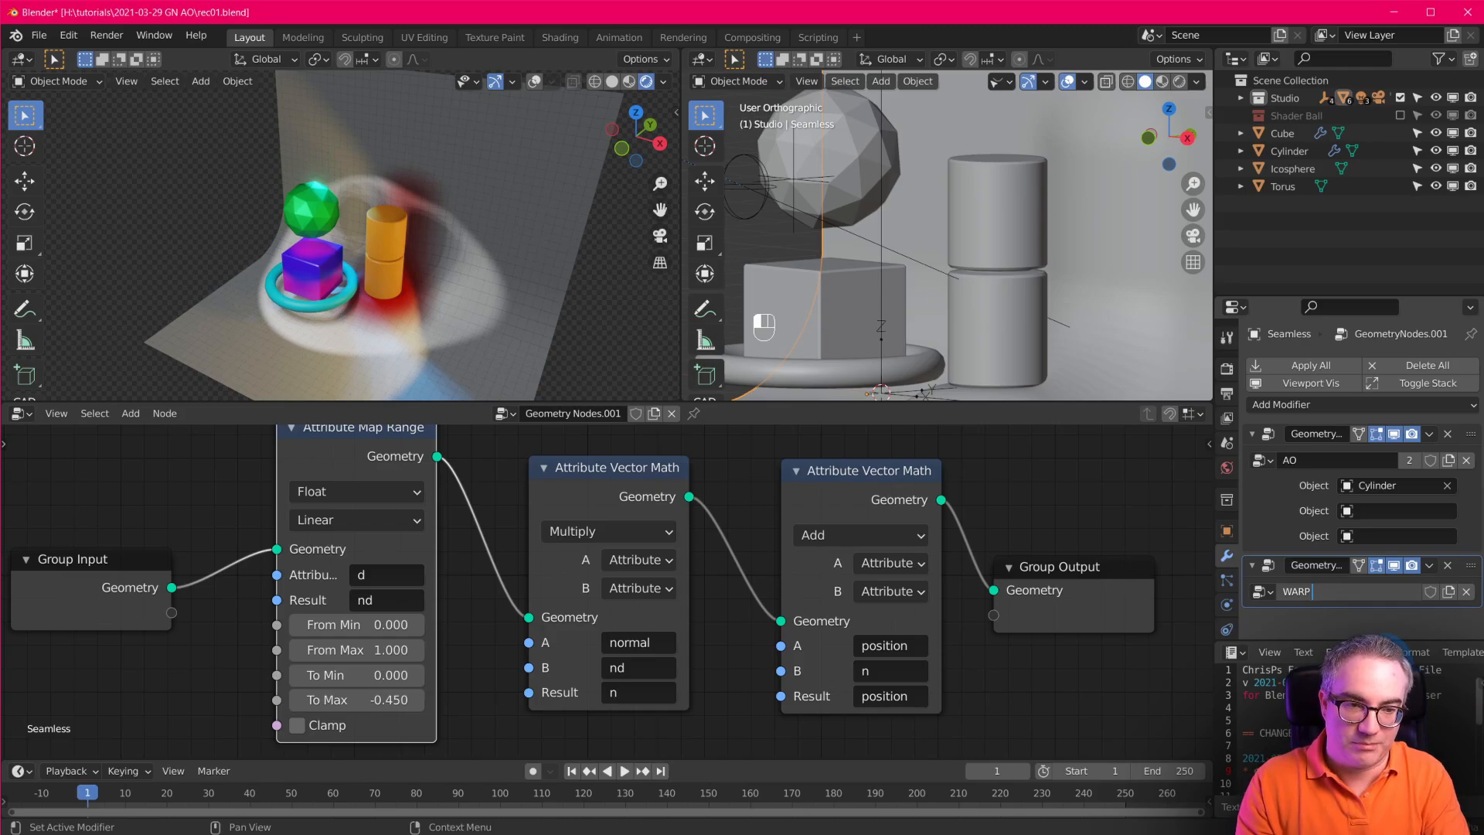
text( ()
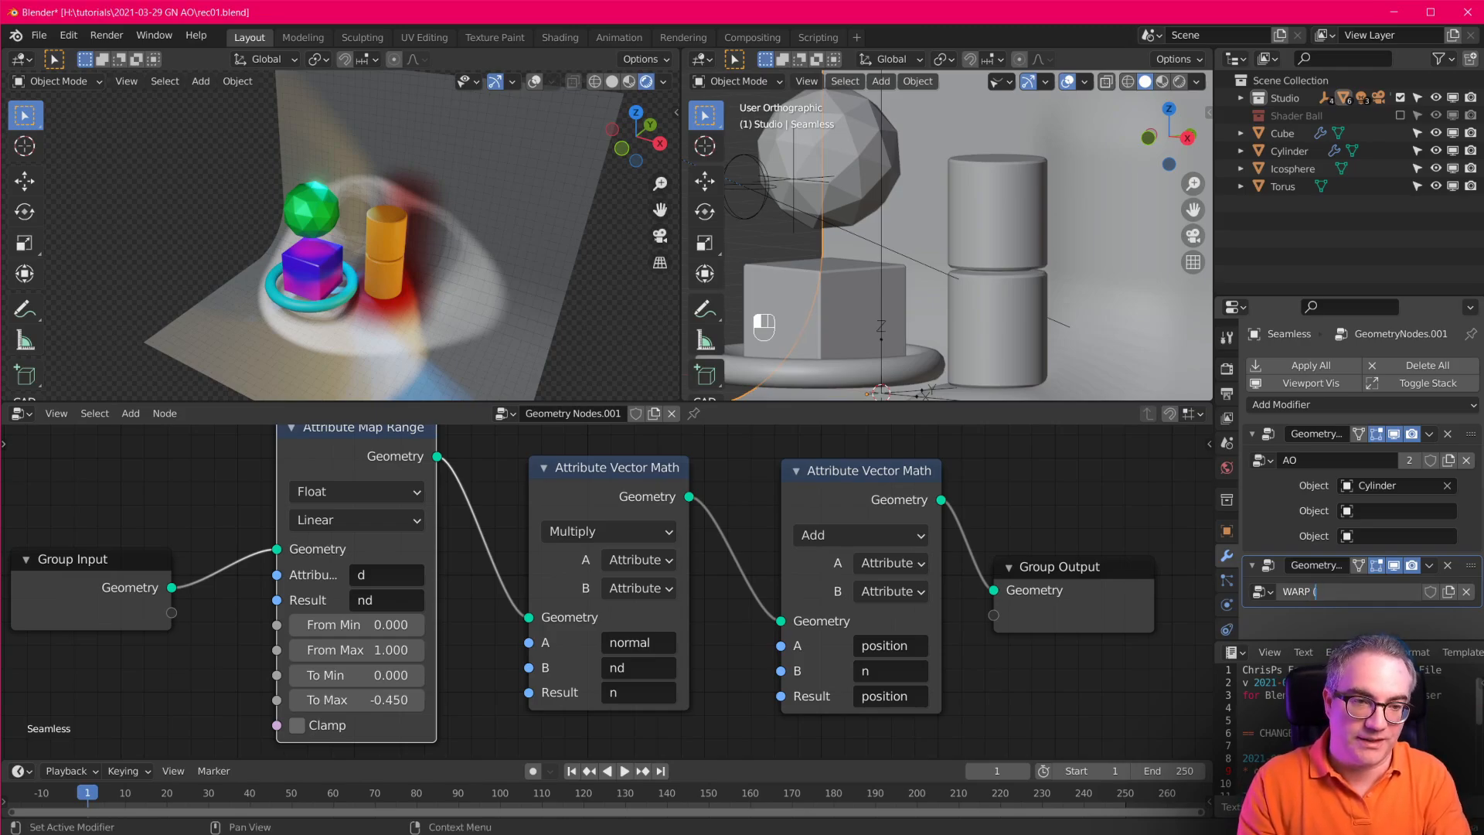
text(needs)
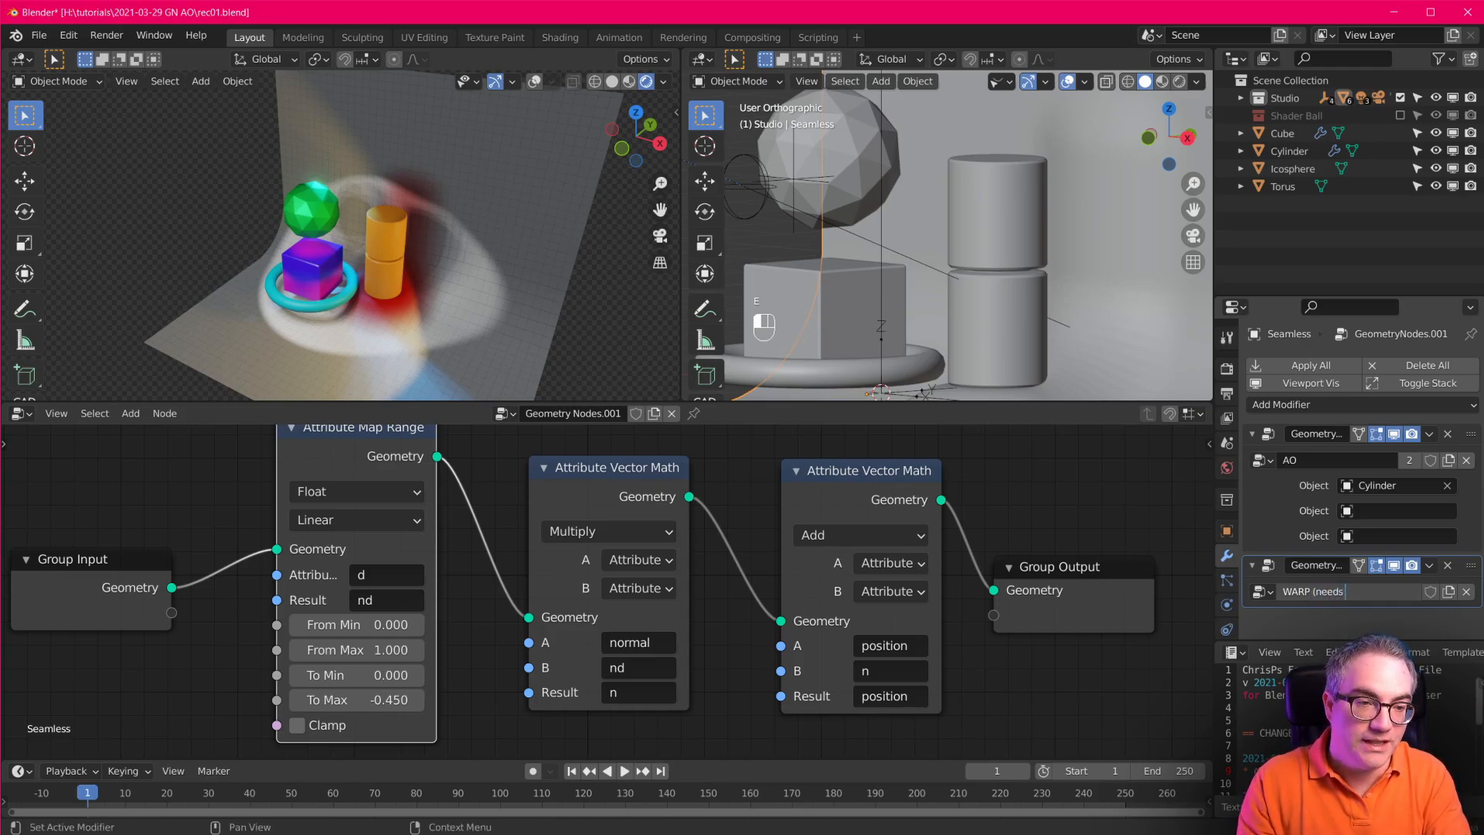
text( AO))
key(Return)
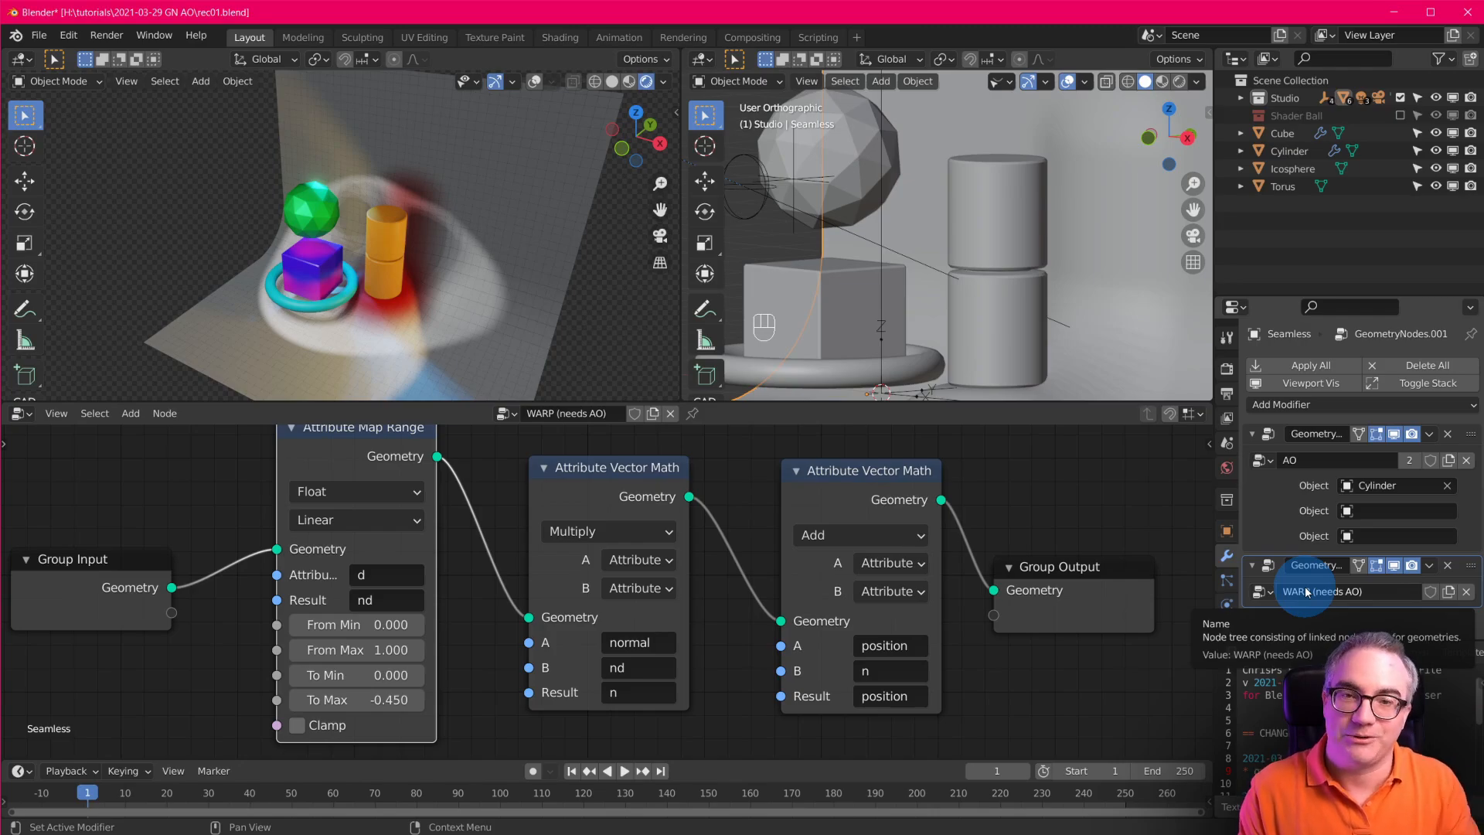
scroll(629, 596, down, 3)
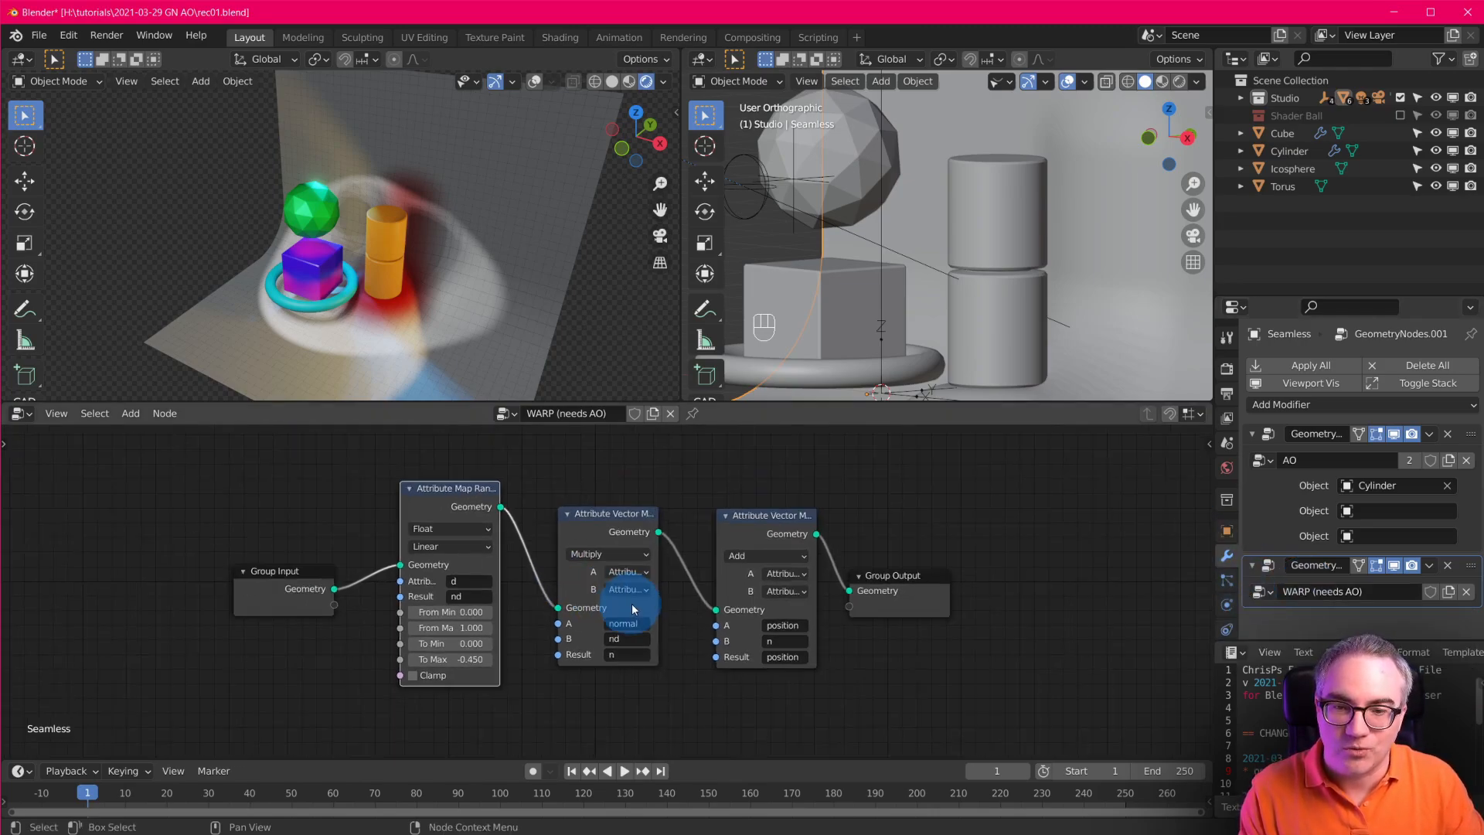